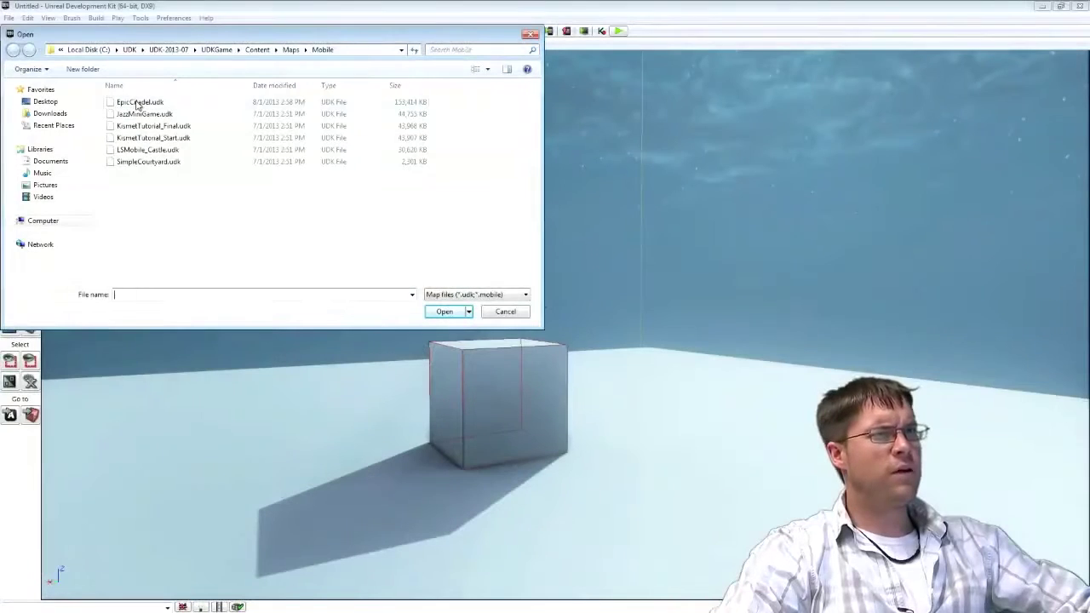
Open the JazzMiniGame.udk map from the Mobile maps folder
left_click(136, 102)
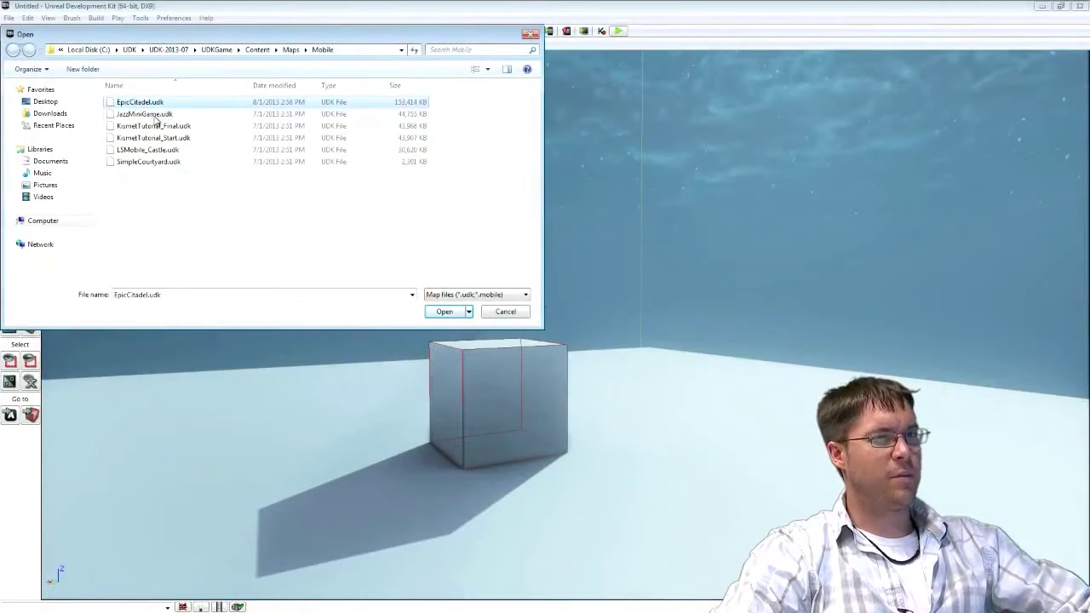
left_click(147, 114)
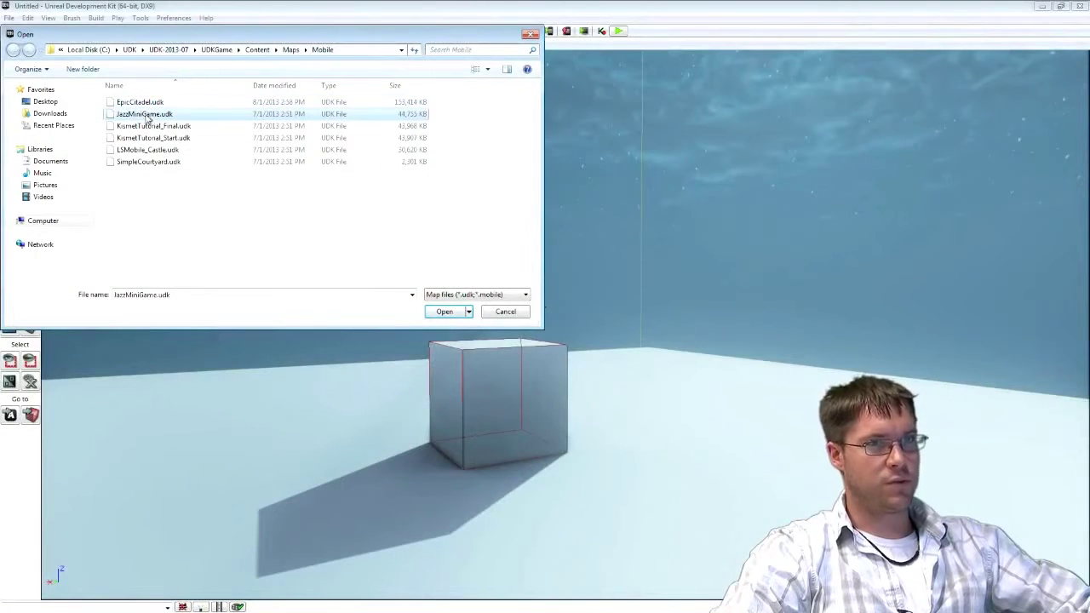
left_click(437, 312)
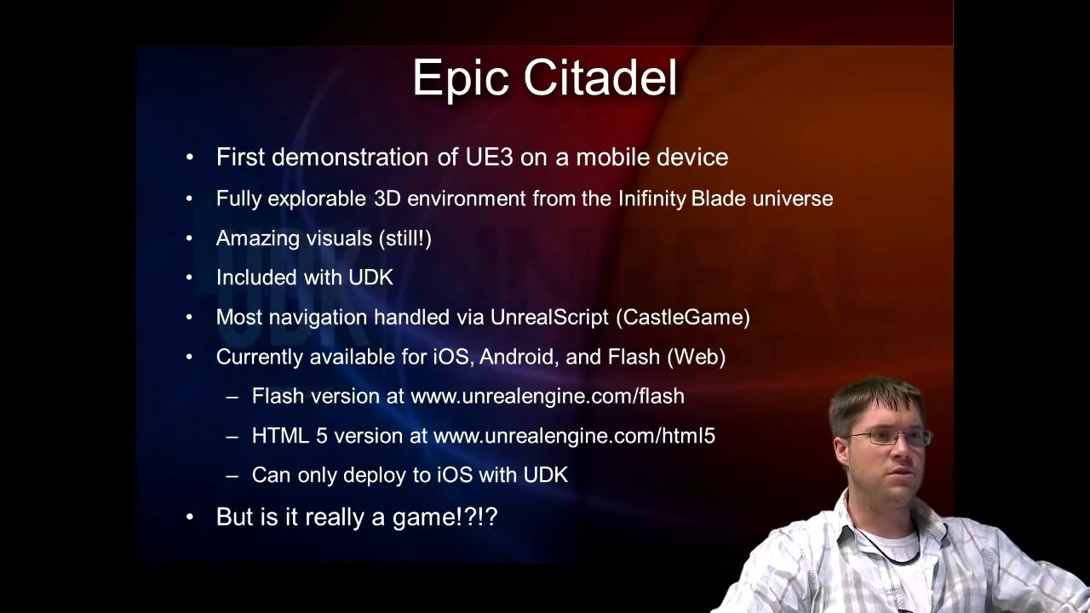
key("Right")
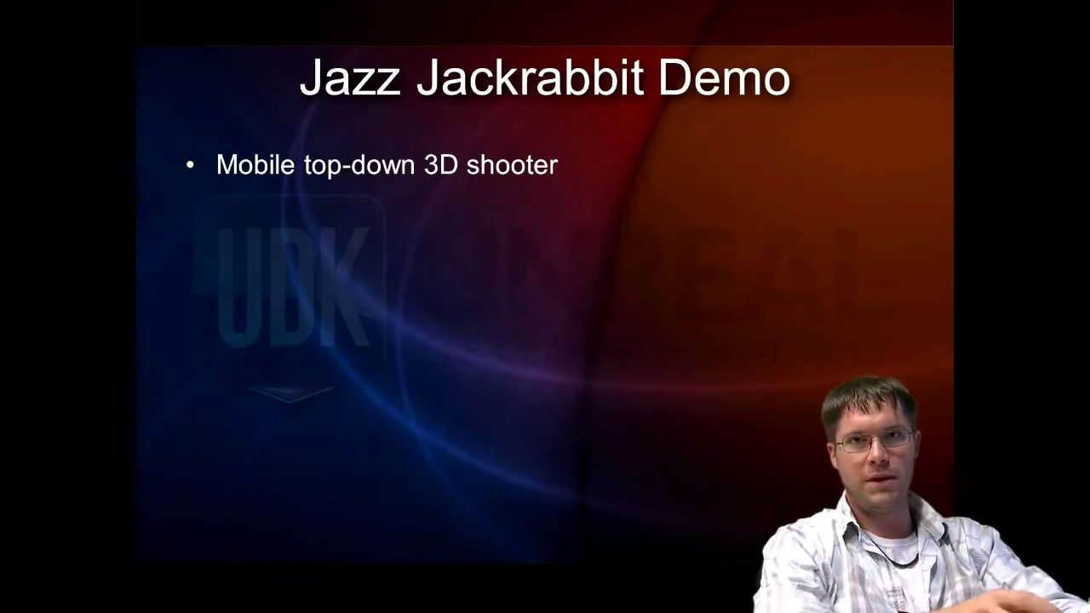
key("Right")
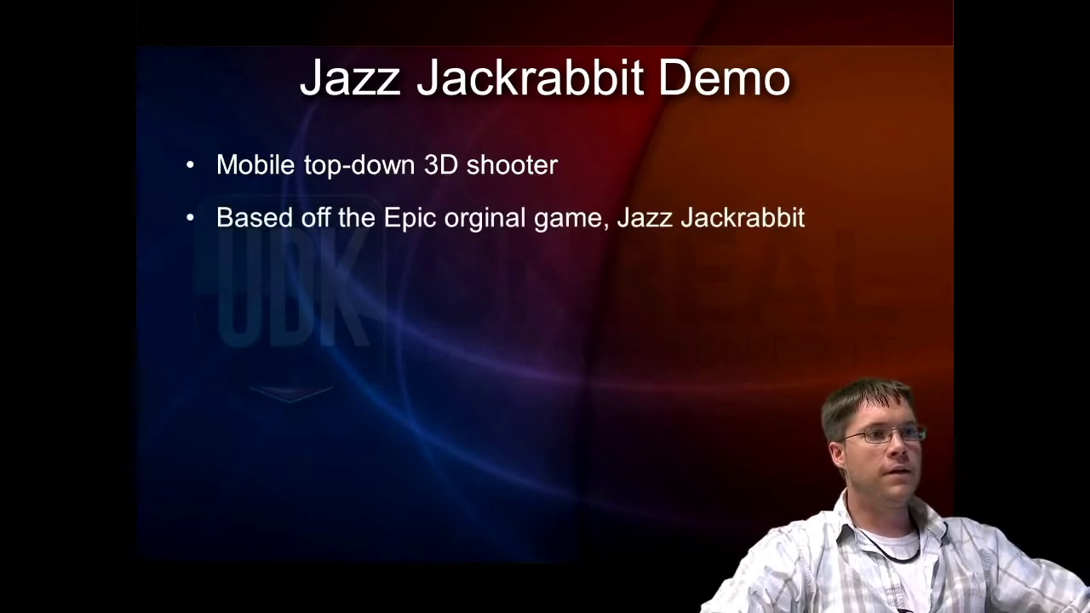
key("Right")
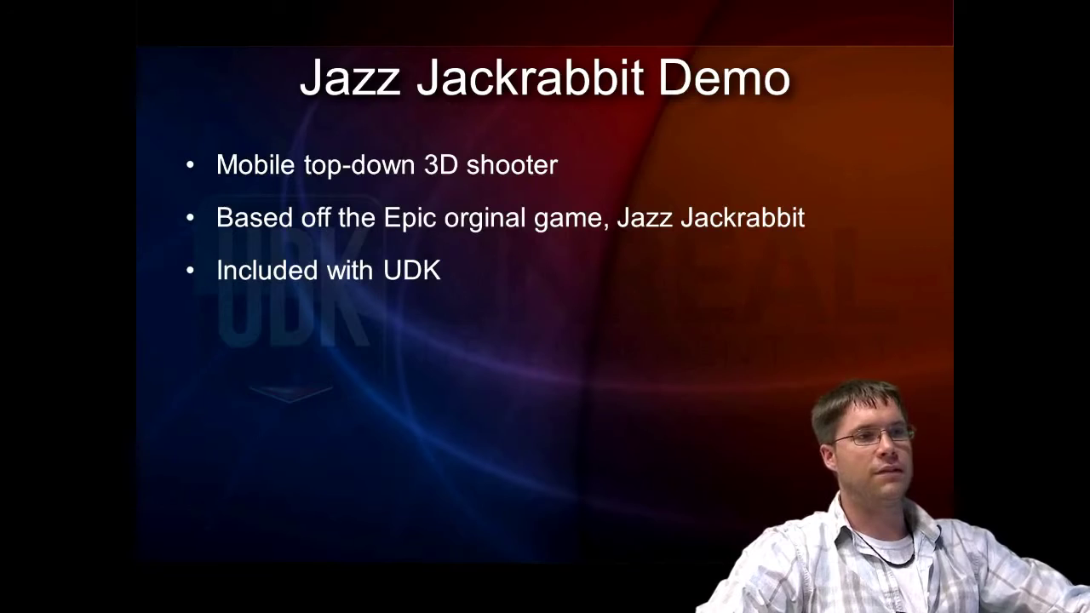
key("Right")
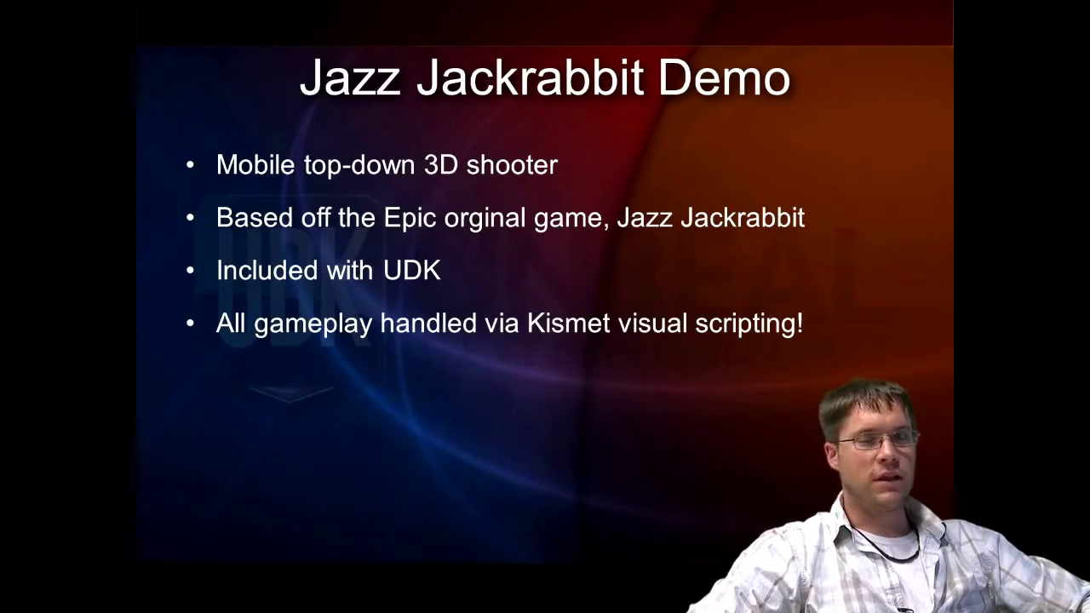
key("Right")
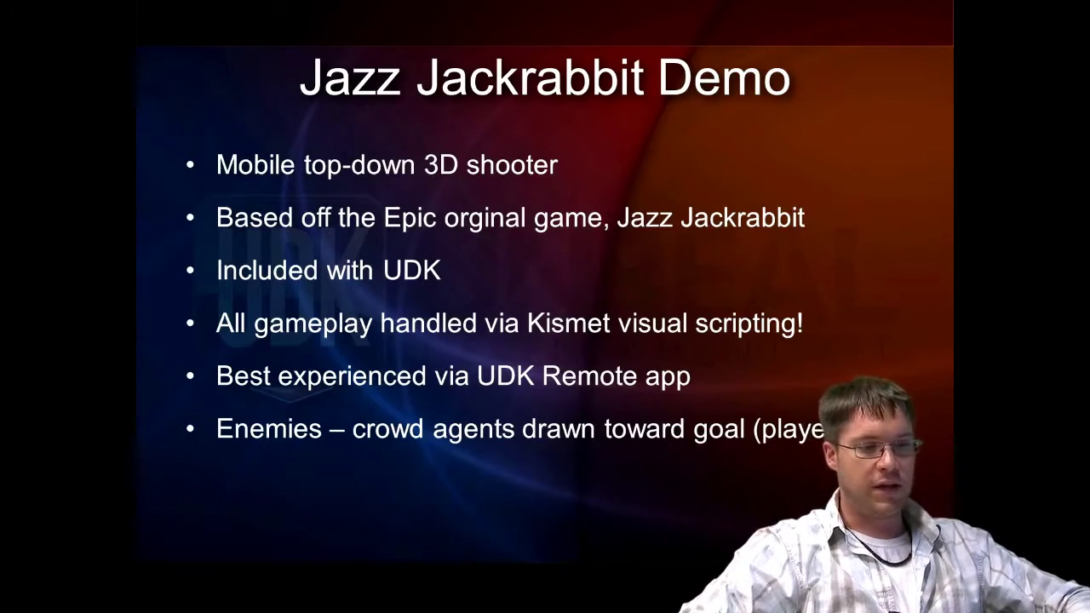
key("Page_Down")
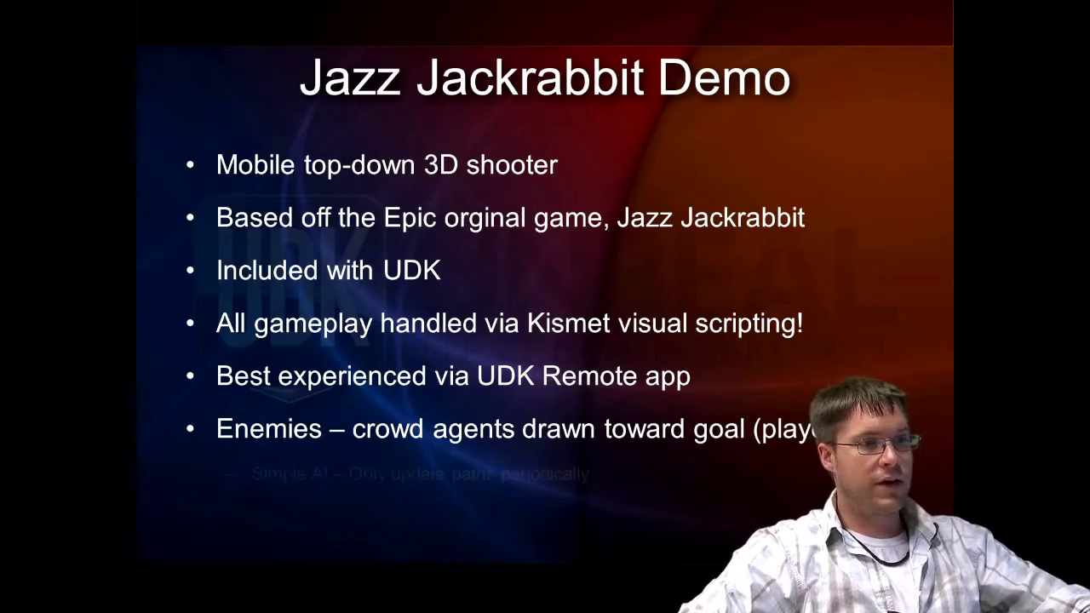
key("Page_Down")
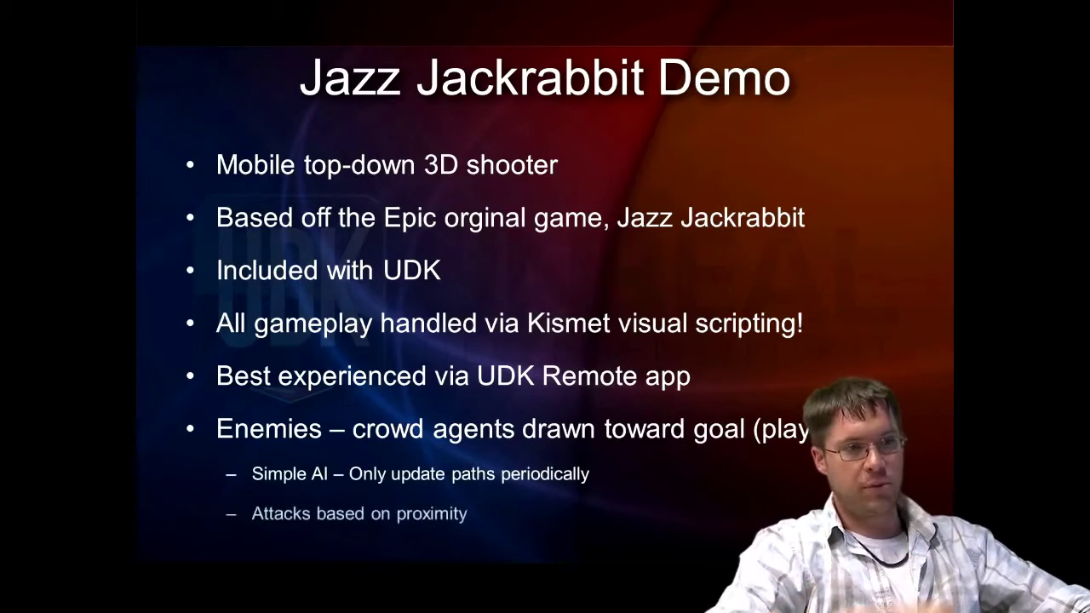
key("Page_Down")
key("Page_Up")
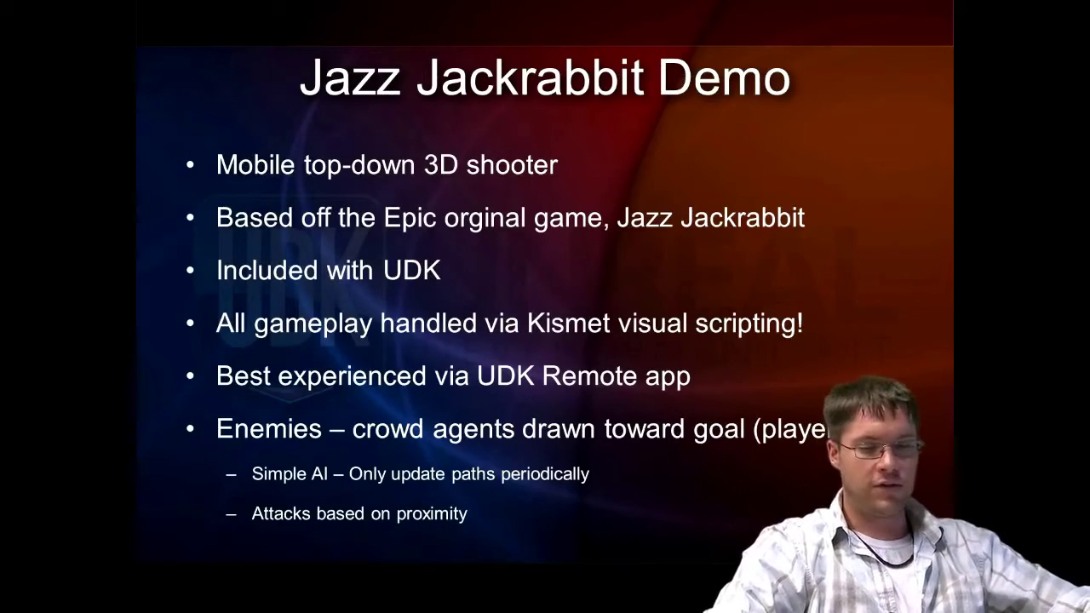
Switch to the Unreal Development Kit editor and examine the level around the bridges and the player character
key("alt+Tab")
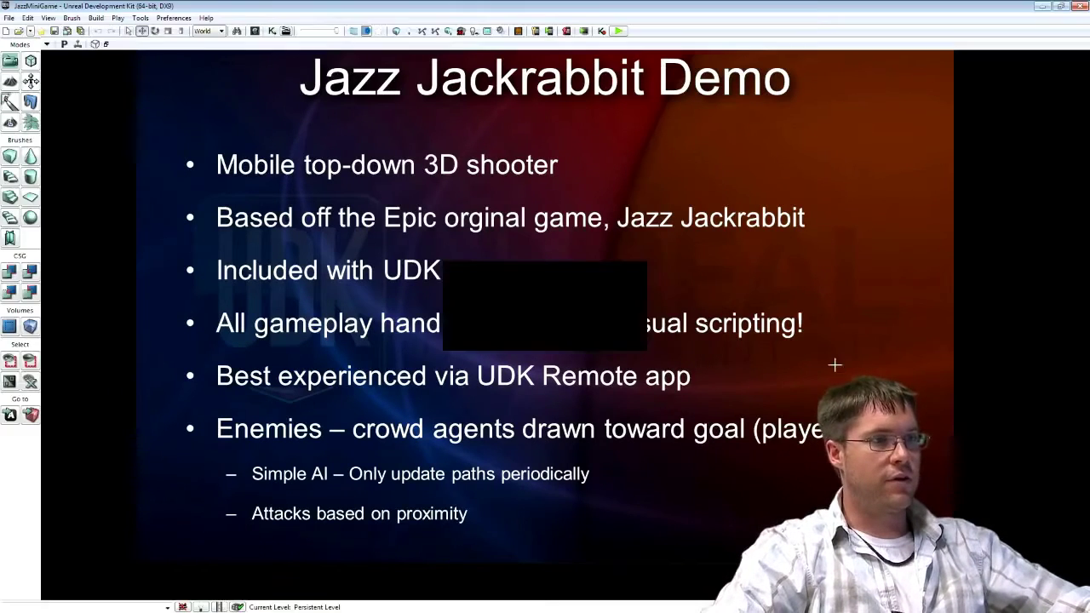
right_click_drag(594, 283, 417, 256)
right_click_drag(605, 269, 698, 239)
right_click_drag(598, 280, 716, 323)
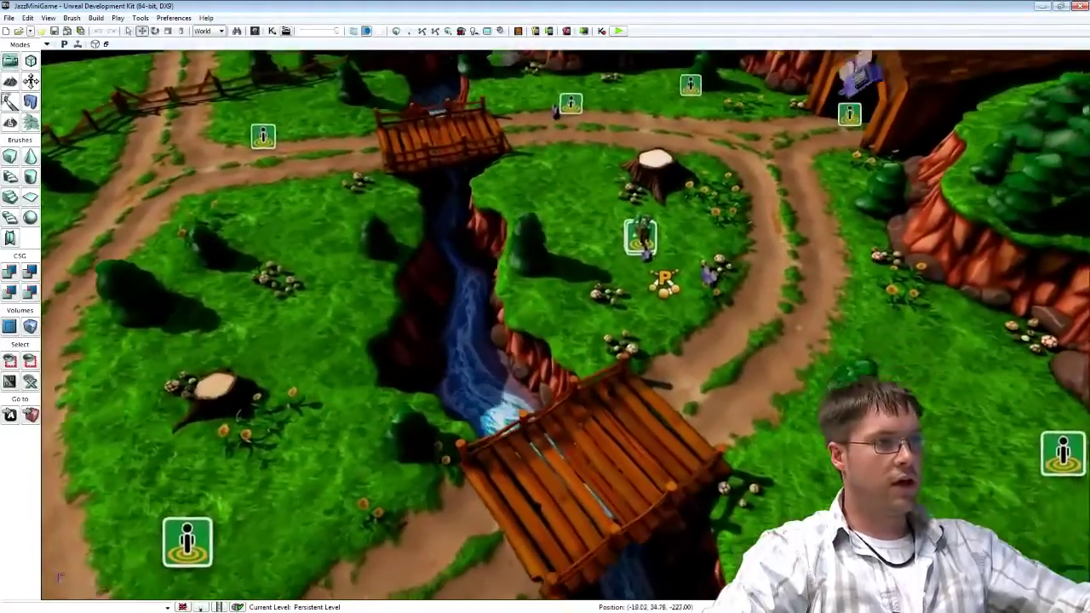
left_click_drag(599, 280, 681, 213)
right_click_drag(681, 213, 681, 153)
right_click_drag(614, 260, 617, 256)
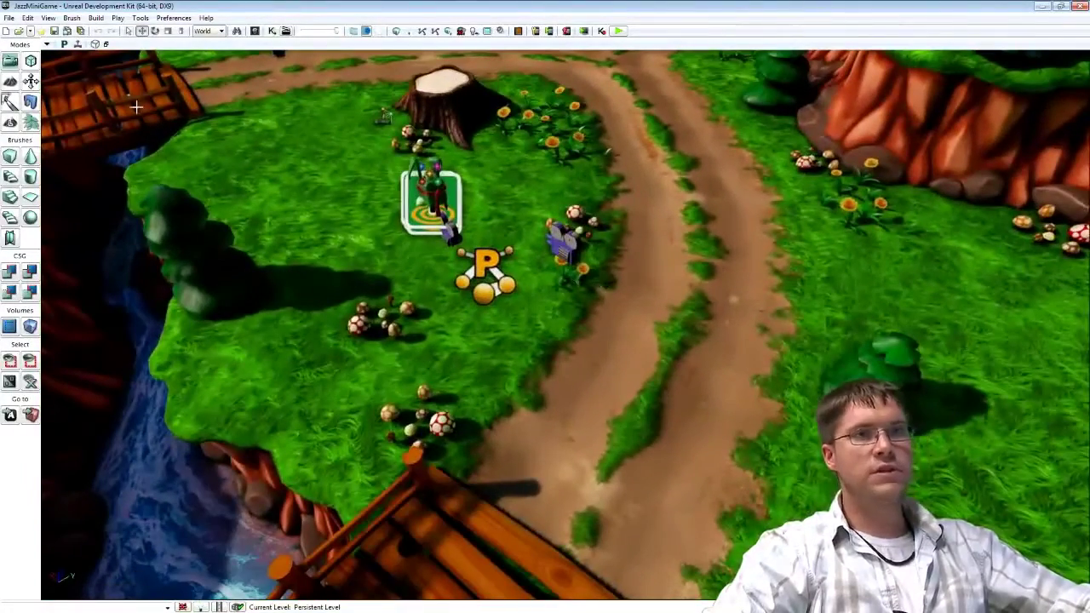
Inspect the crowd destination actors placed along the dirt paths, selecting individual ones in the level
right_click_drag(285, 145, 67, 111)
key("w")
right_click_drag(646, 235, 645, 235)
right_click_drag(544, 361, 544, 358)
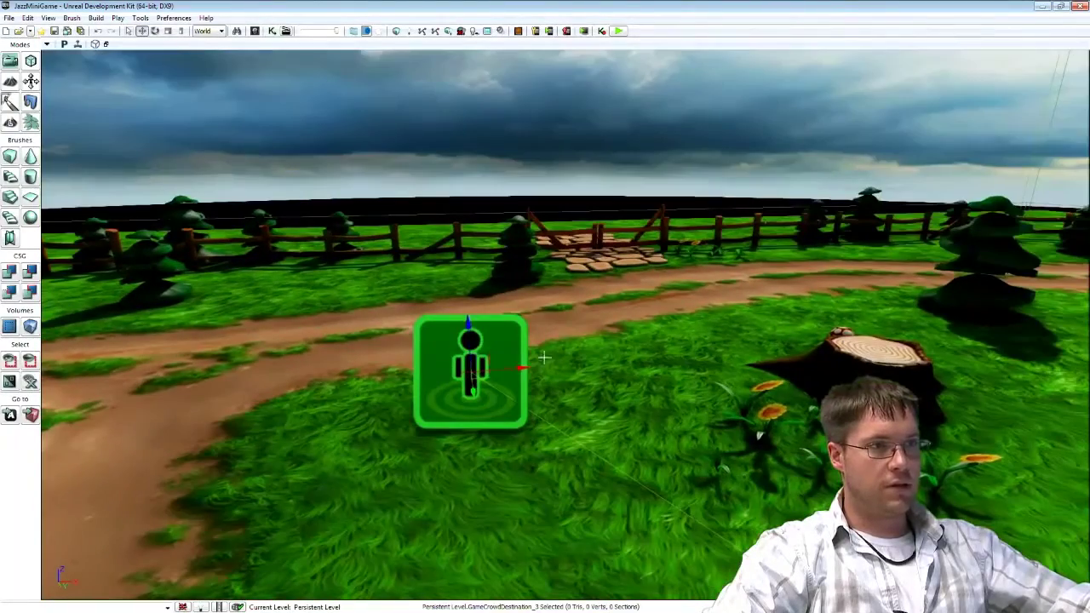
right_click_drag(607, 340, 774, 252)
key("w")
right_click_drag(408, 360, 408, 360)
right_click_drag(624, 344, 623, 344)
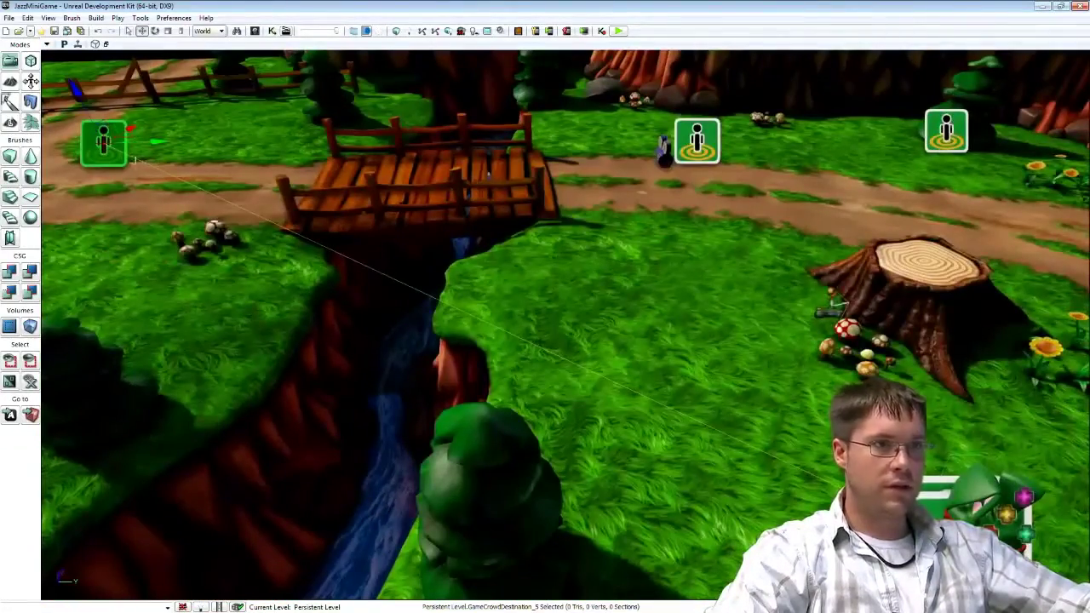
Inspect the overlapping dynamic crowd destinations at the rabbit character by selecting them one after another
right_click_drag(566, 326, 715, 366)
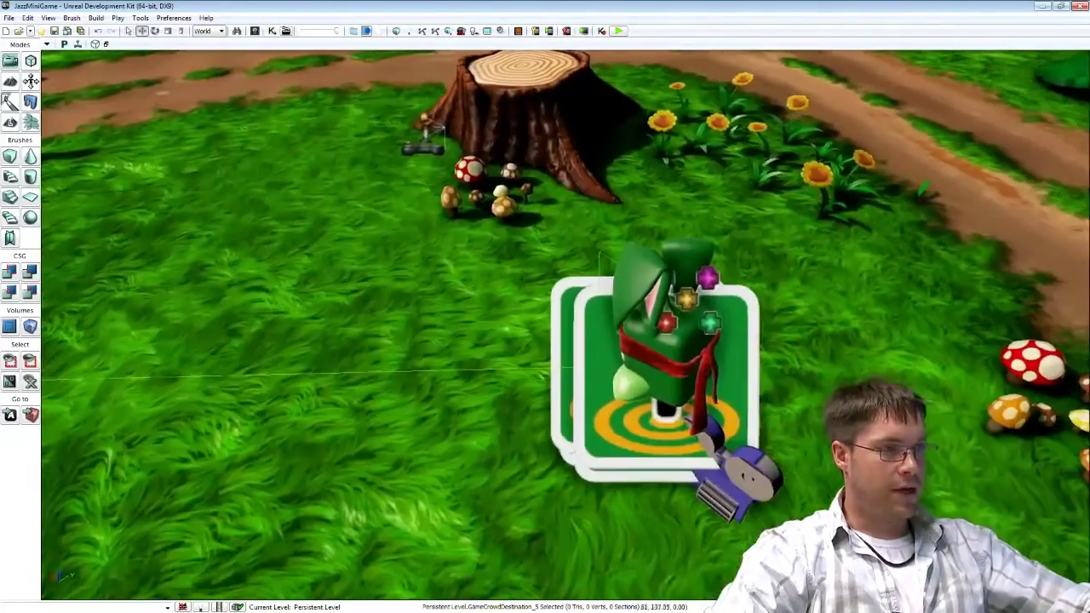
left_click(608, 356)
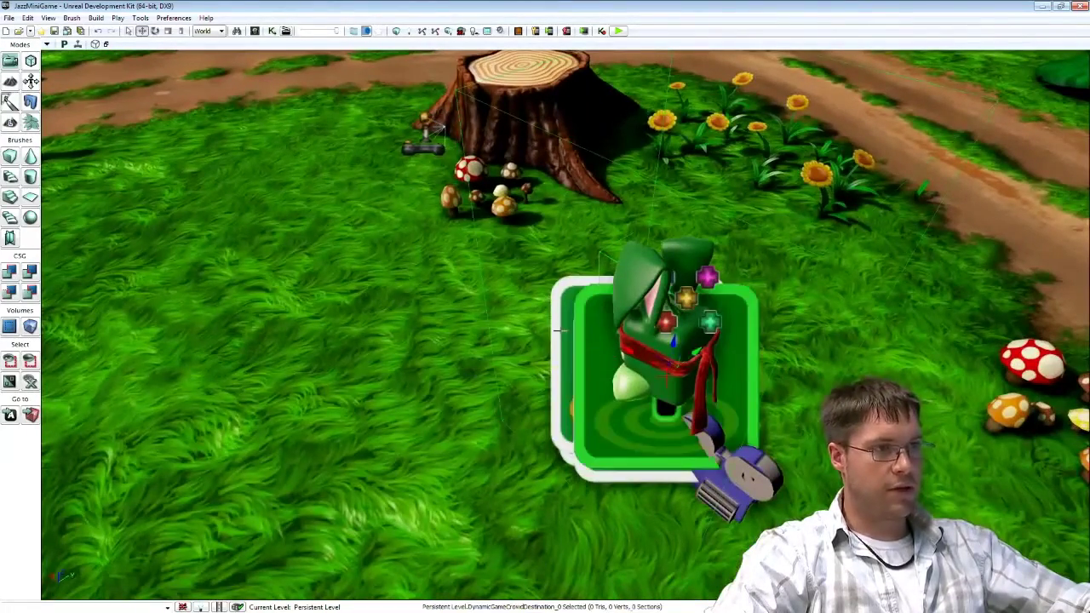
left_click(562, 331)
left_click(564, 461)
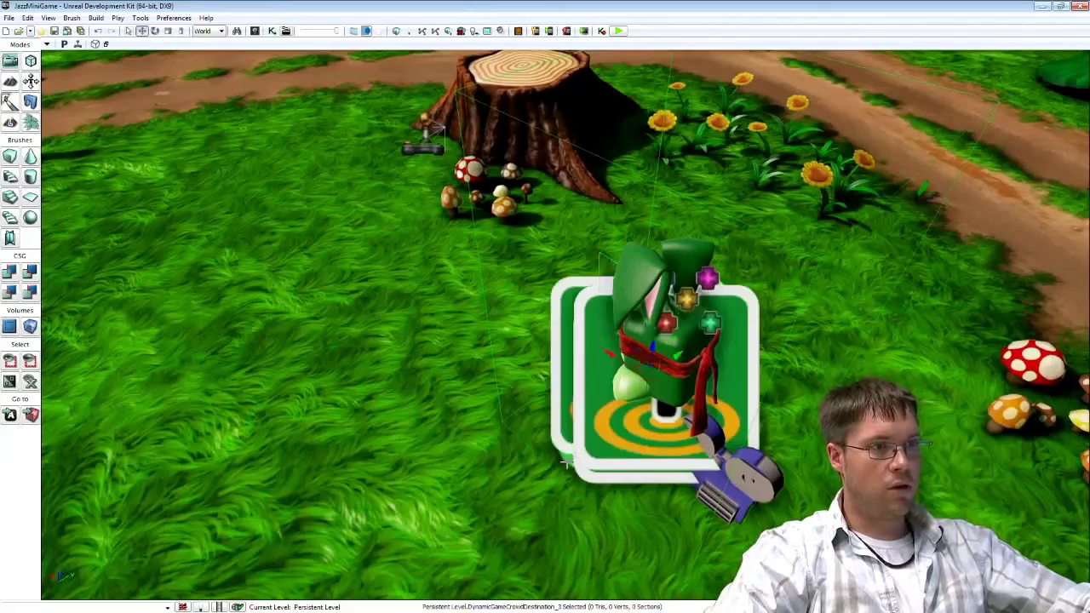
right_click_drag(790, 324, 790, 324)
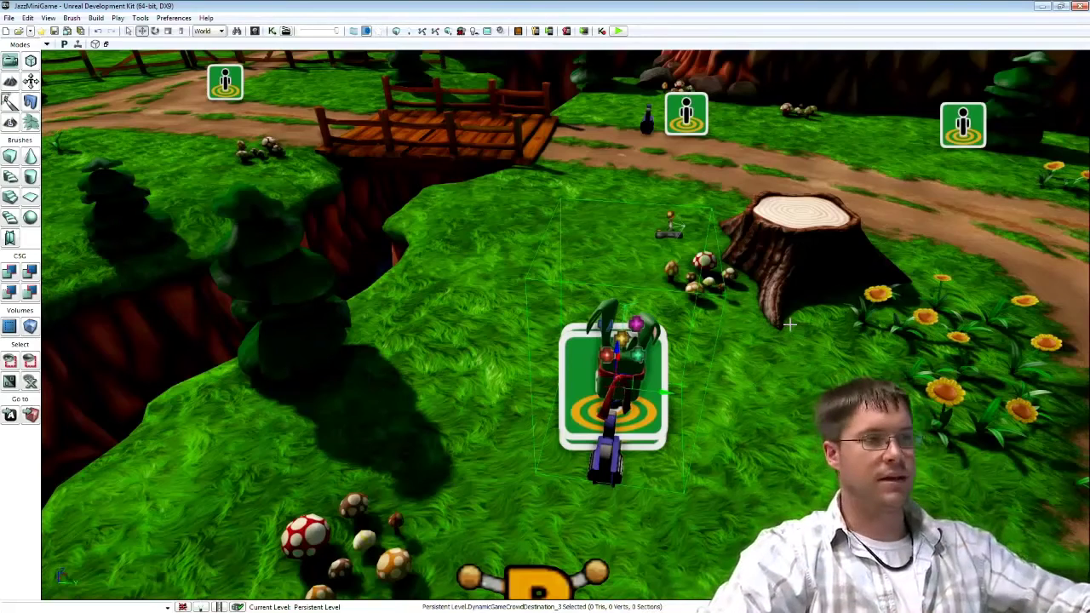
left_click(48, 44)
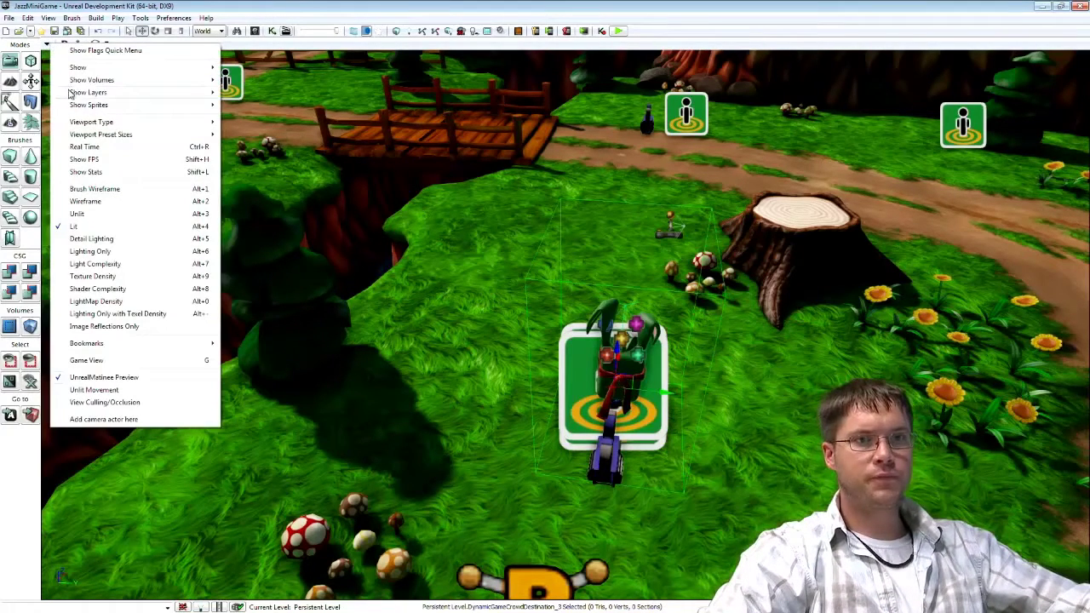
mouse_move(75, 70)
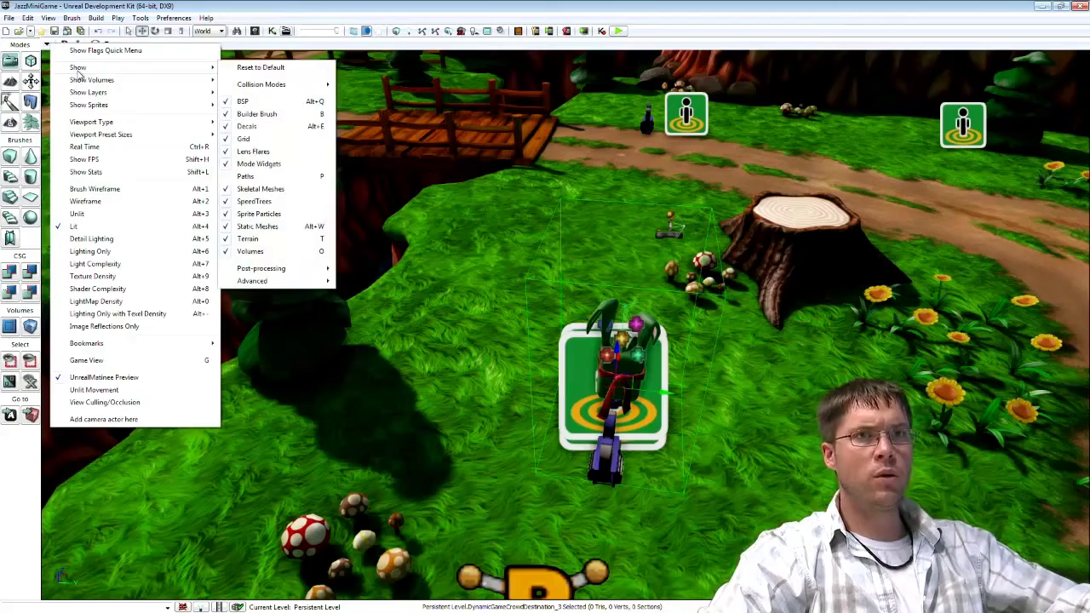
left_click(387, 99)
key("Escape")
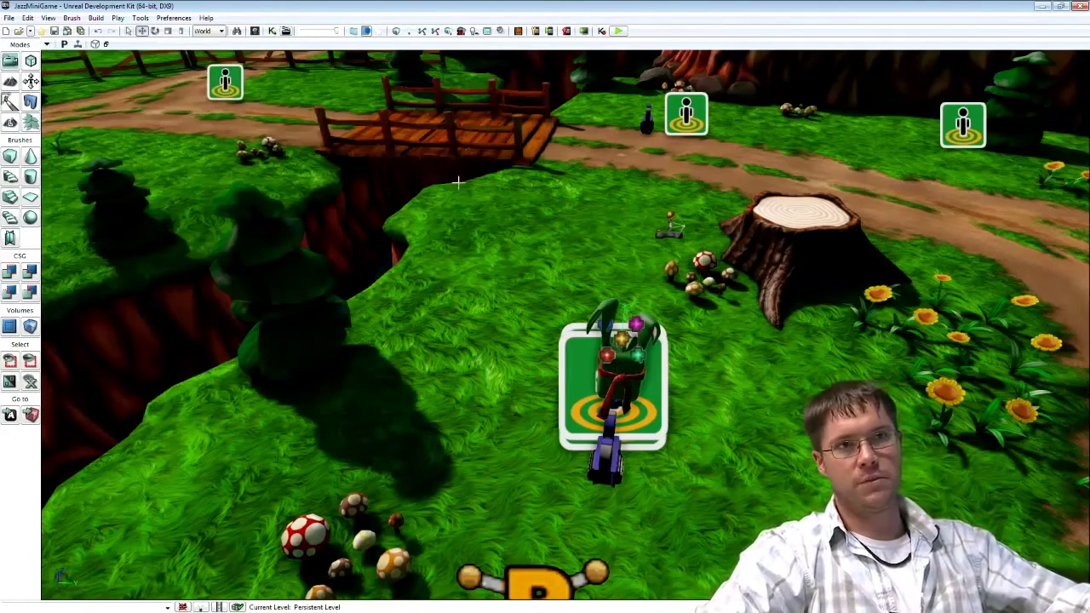
Show the navigation paths in the perspective viewport and examine the walkable areas and obstacles across the level
left_click(46, 47)
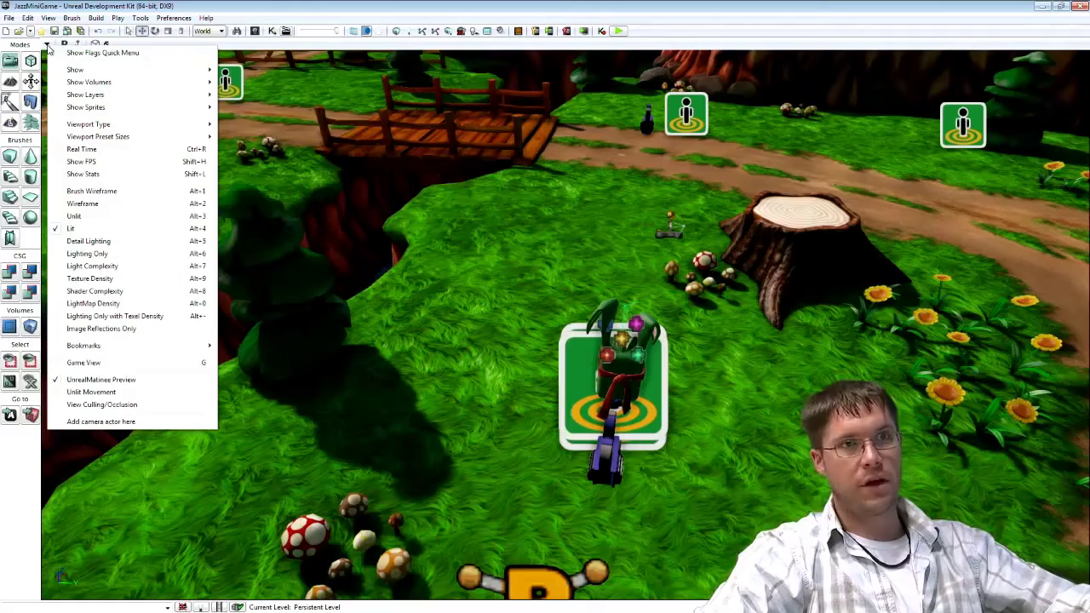
mouse_move(82, 72)
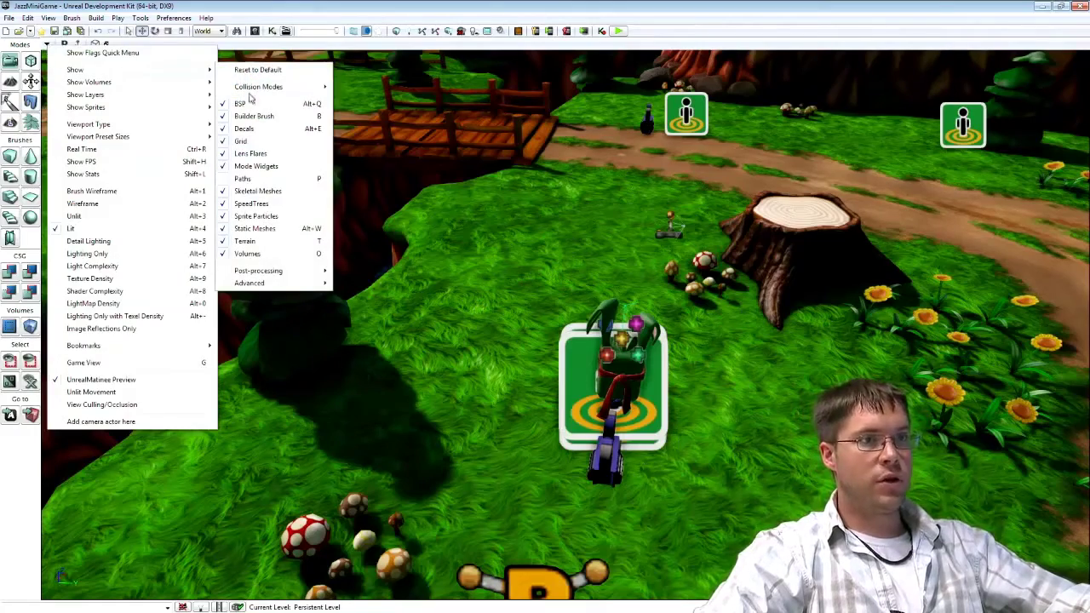
left_click(261, 182)
right_click_drag(261, 184, 196, 162)
right_click_drag(57, 576, 58, 577)
right_click_drag(566, 324, 565, 366)
right_click_drag(655, 213, 662, 160)
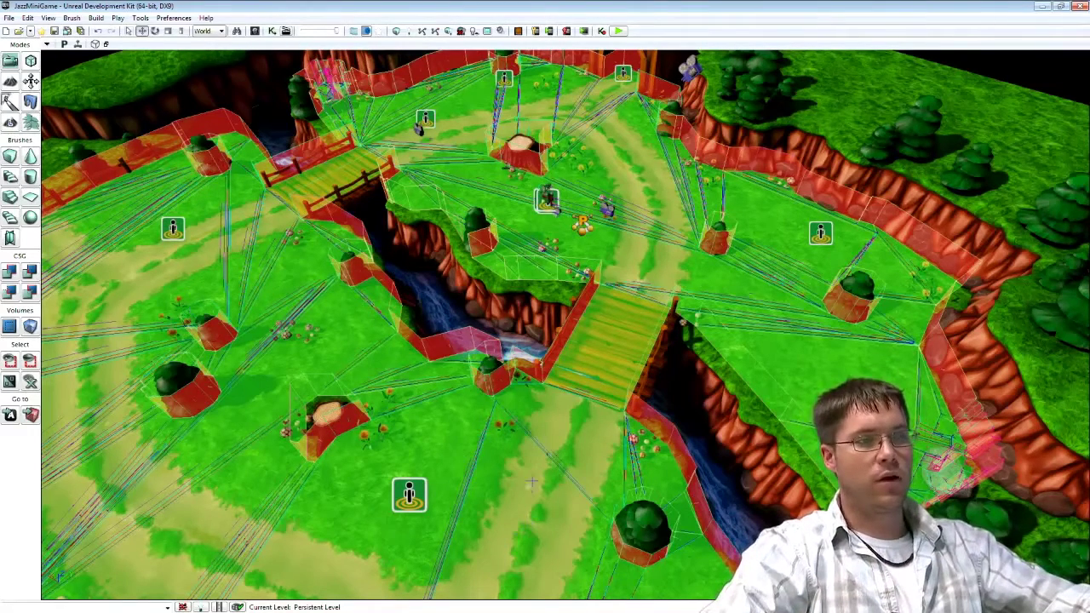
Hide the navigation paths in the perspective viewport
left_click(45, 44)
mouse_move(52, 66)
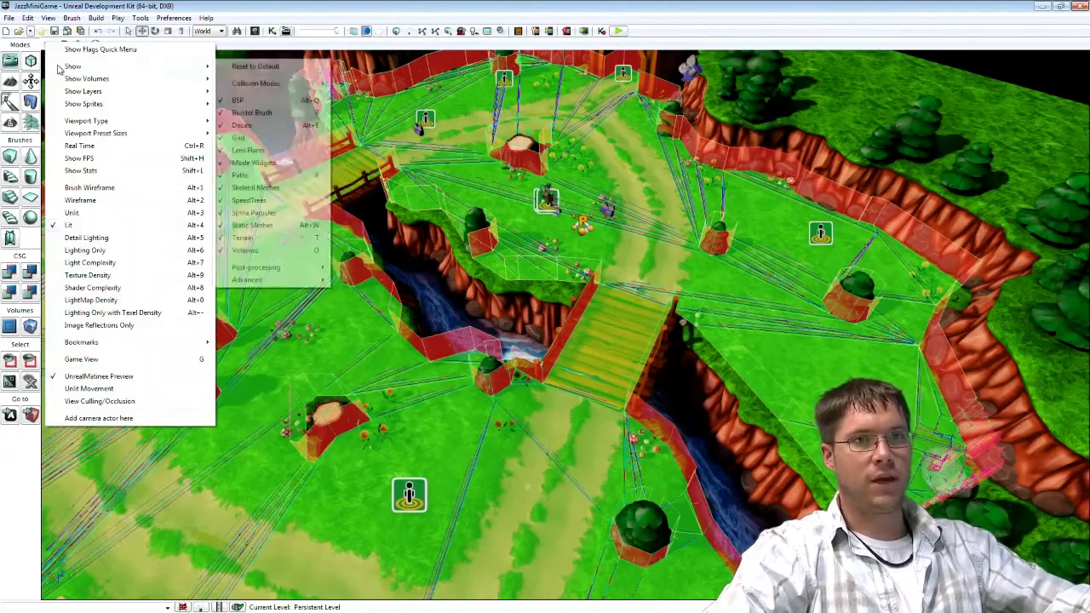
left_click(245, 250)
scroll(633, 332, "up", 3)
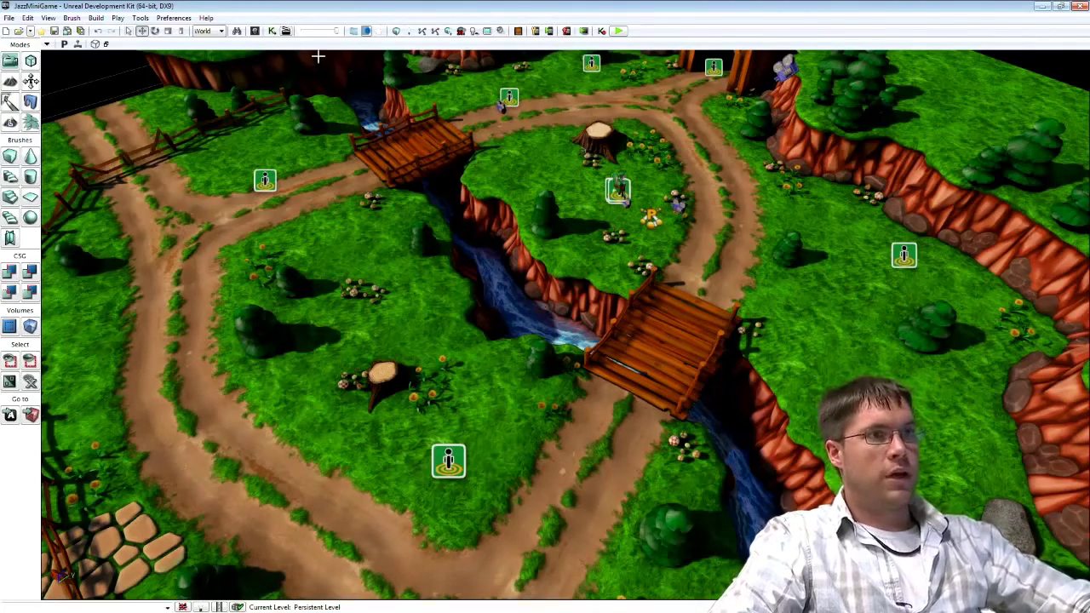
Play the level in the mobile previewer to view the gameplay, and close the preview when finished
left_click(549, 32)
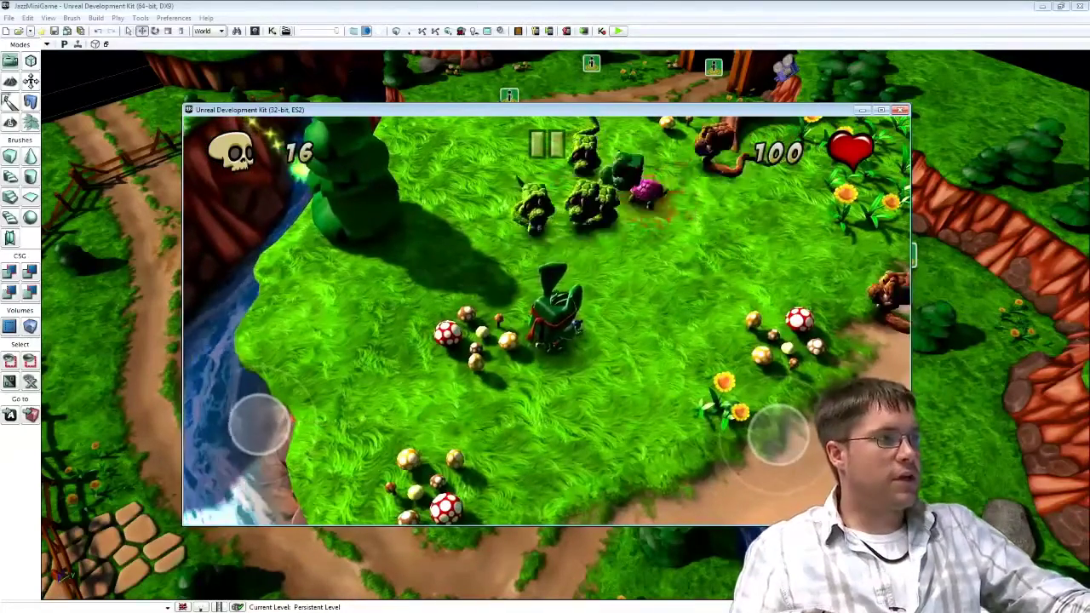
left_click(903, 112)
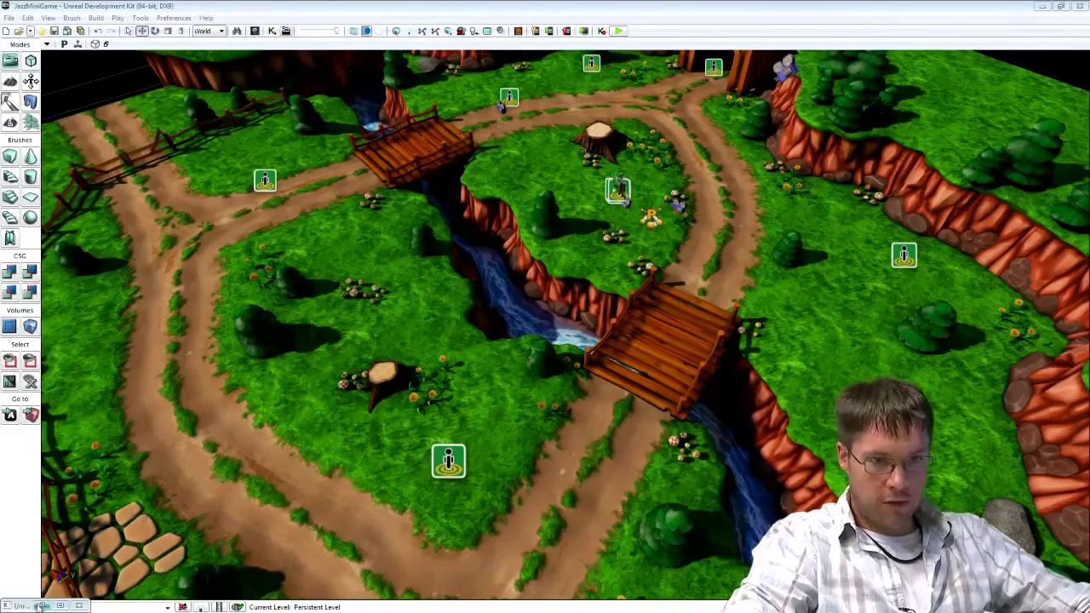
left_click(77, 606)
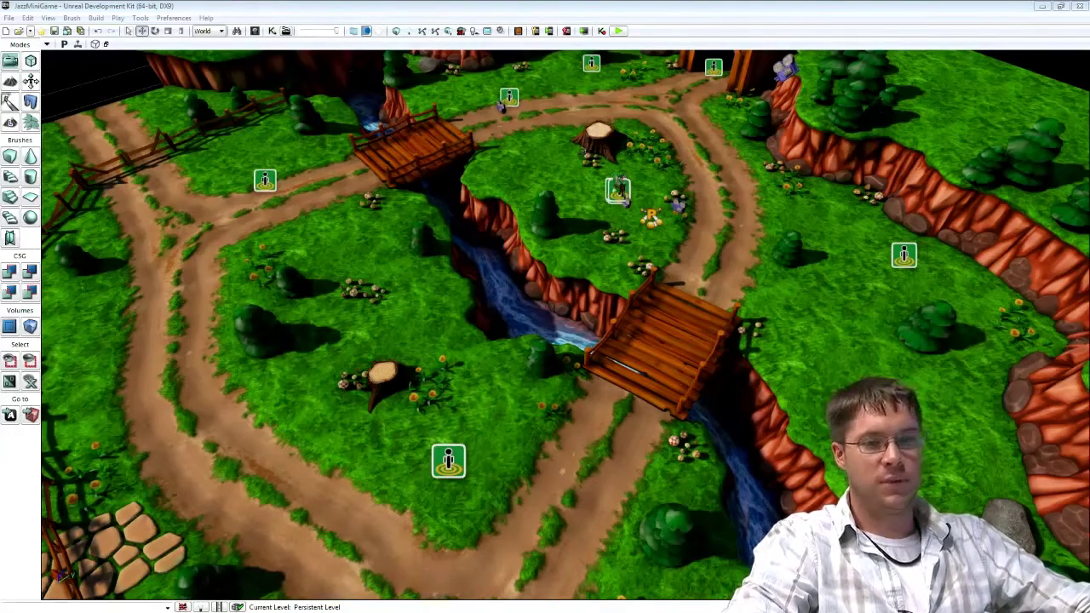
Bring the UnrealKismet Main_Sequence window onto this screen, maximize it, and examine the crowd, shooting and pickup sections of the sequence
left_click_drag(1089, 94, 481, 57)
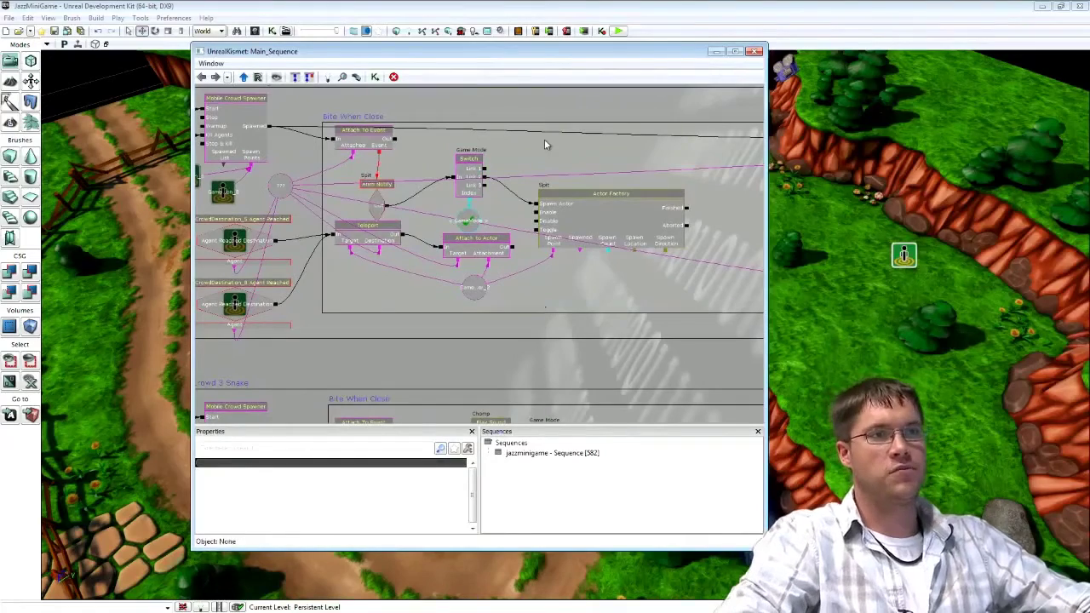
double_click(500, 57)
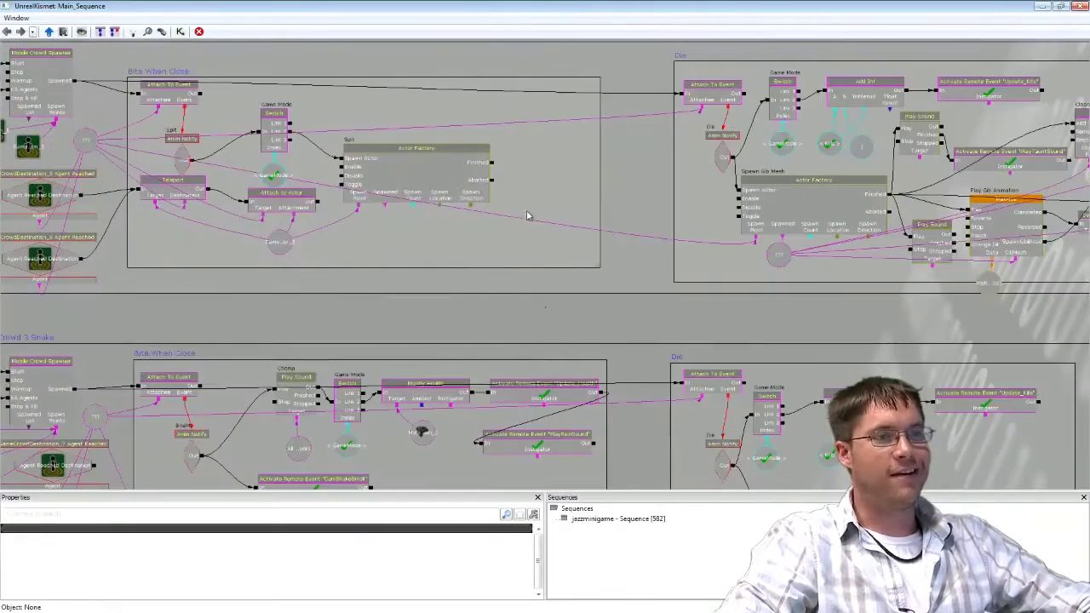
scroll(530, 213, "down", 8)
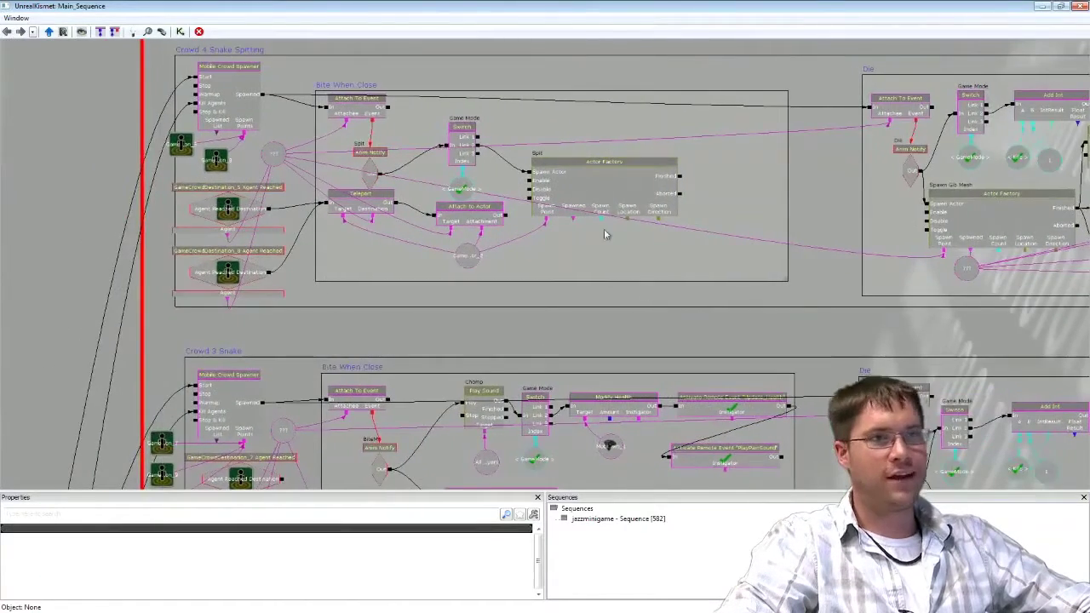
left_click_drag(600, 295, 593, 56)
left_click_drag(667, 297, 574, 253)
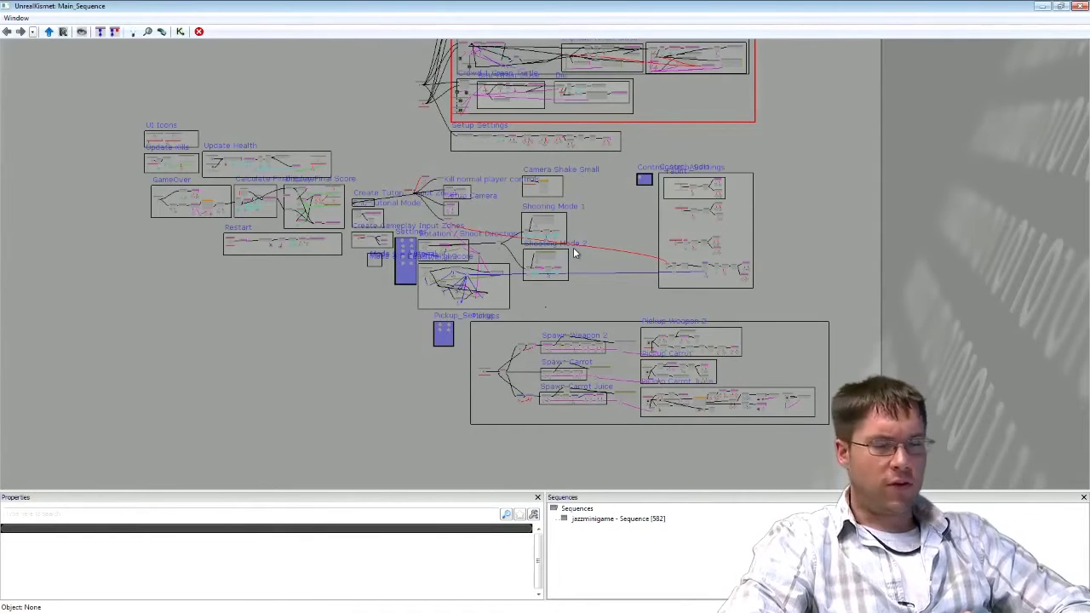
Examine the four crowd groups inside the Enemies section of the sequence, up to Crowd 4 Snake Spitting
left_click_drag(442, 208, 432, 266)
scroll(431, 270, "up", 5)
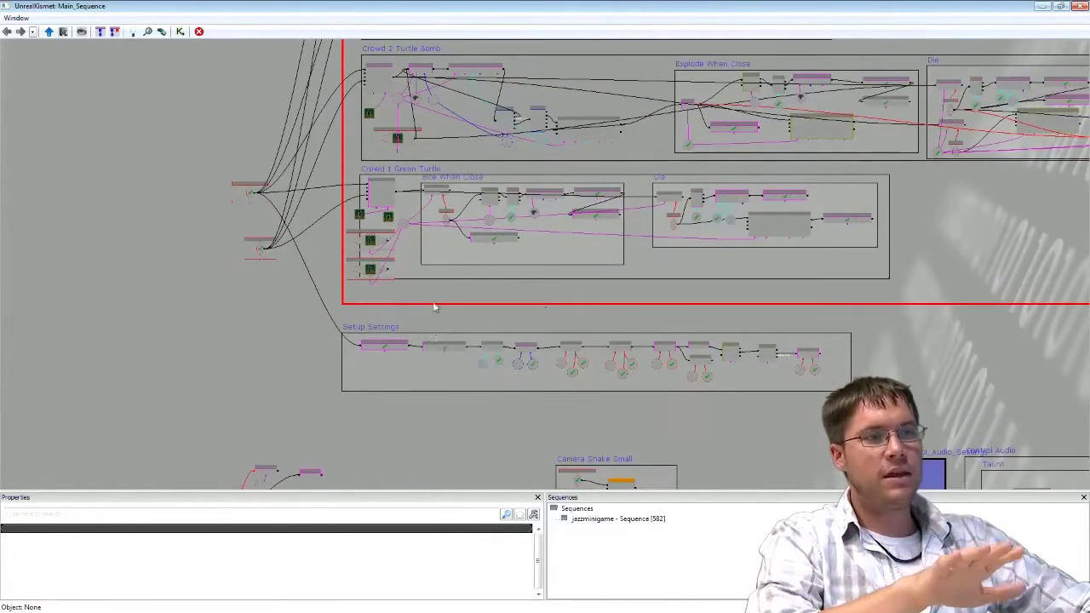
left_click_drag(449, 287, 460, 316)
left_click_drag(459, 238, 452, 347)
left_click_drag(444, 219, 432, 339)
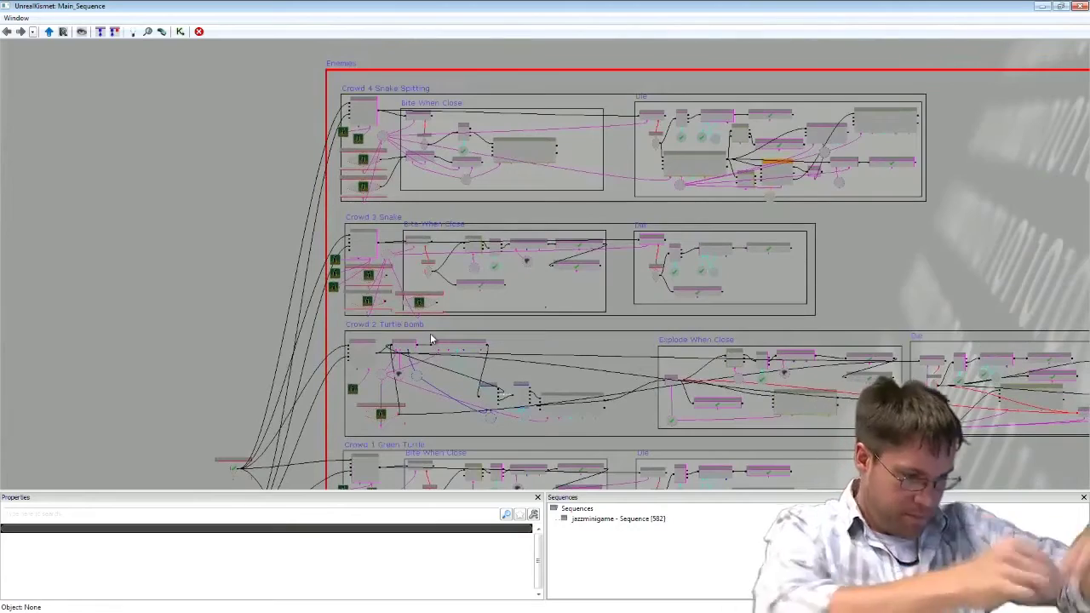
scroll(631, 224, "up", 5)
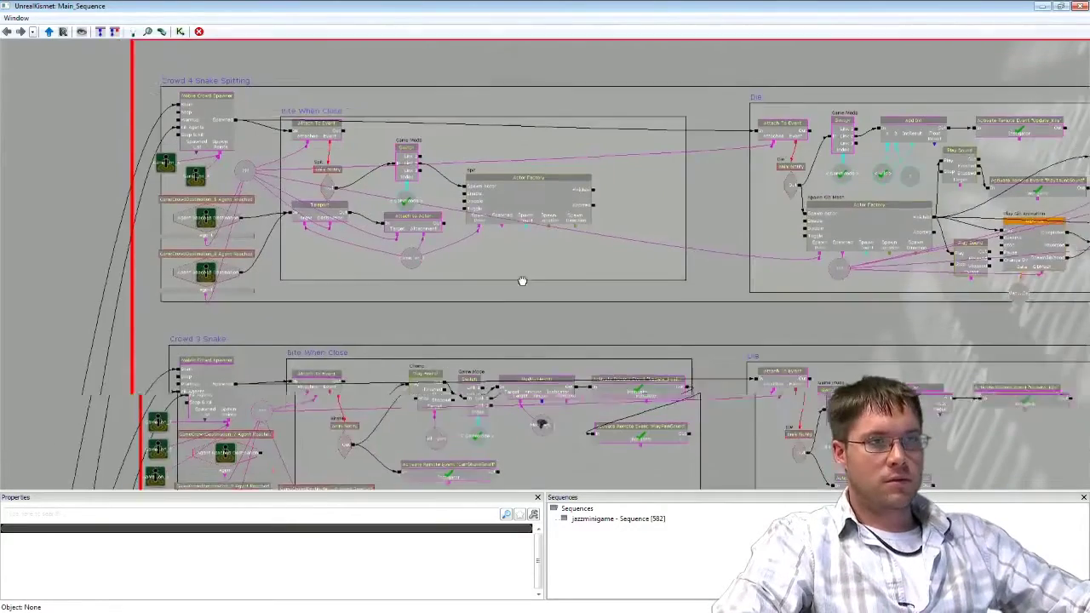
scroll(487, 189, "up", 3)
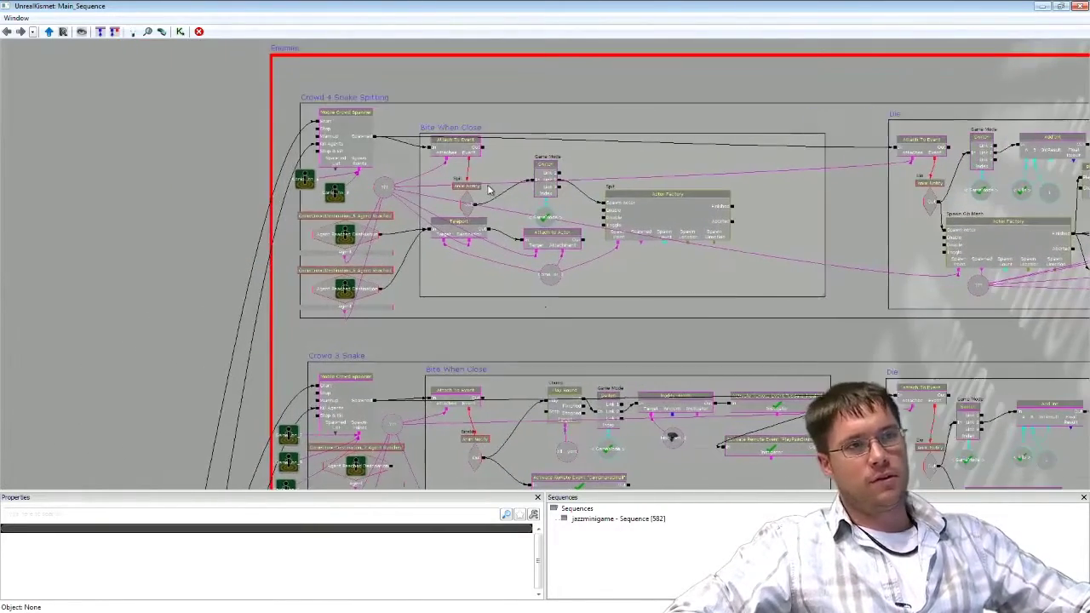
Trace the crowd spawner connections back to the StartGameplay and KillBadGuys remote events
left_click_drag(315, 171, 414, 111)
scroll(385, 213, "down", 3)
left_click_drag(298, 386, 460, 109)
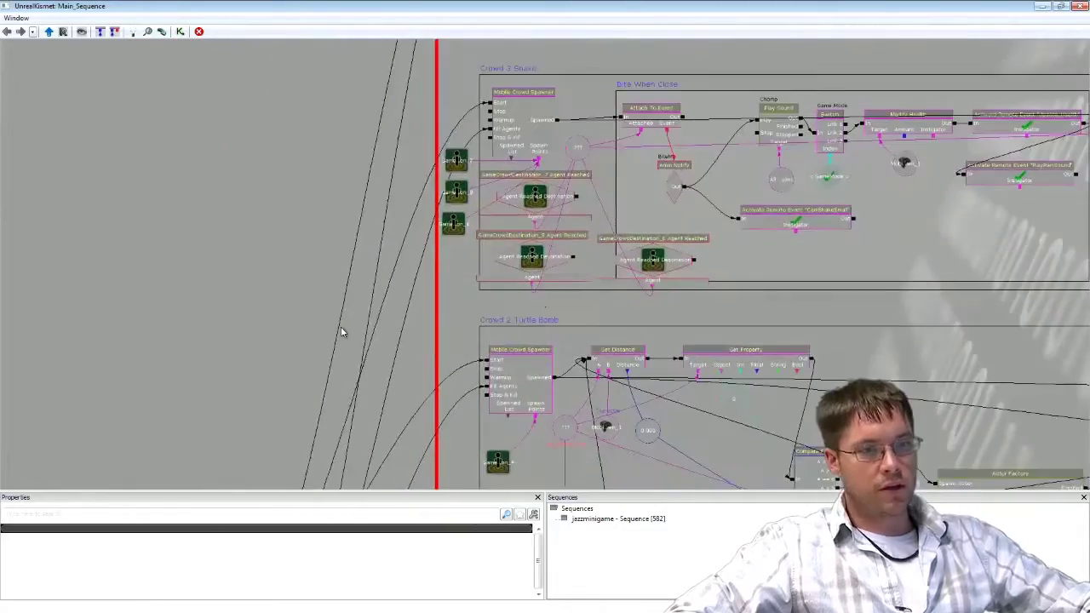
left_click_drag(301, 438, 370, 215)
left_click_drag(347, 361, 367, 262)
scroll(289, 354, "up", 3)
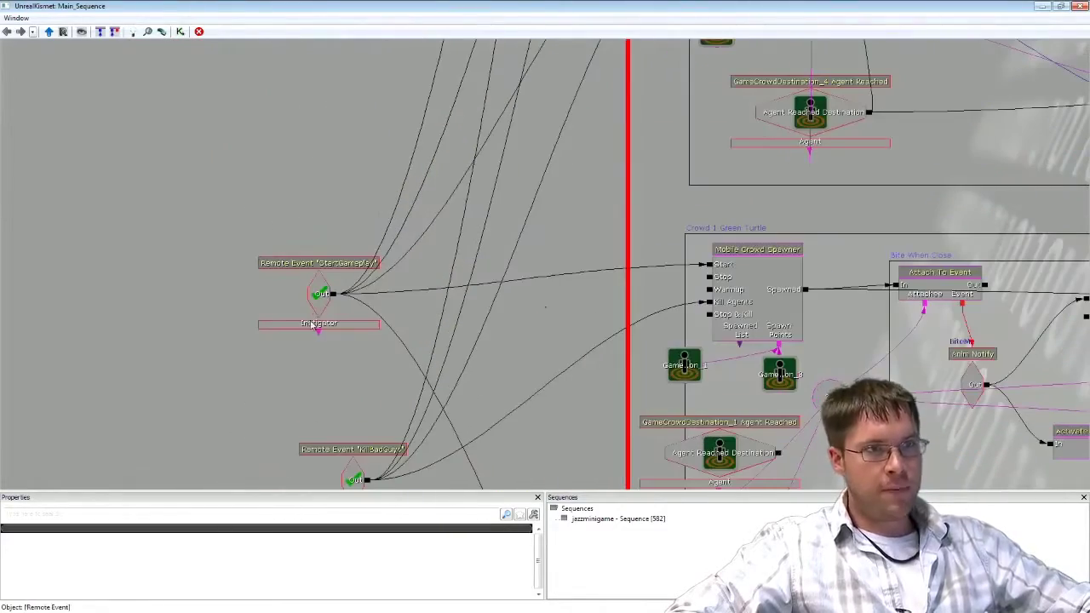
Inspect the Mobile Crowd Spawner and one of its crowd destination spawn points in the Crowd 4 Snake Spitting group
left_click_drag(471, 222, 406, 391)
left_click_drag(545, 83, 452, 370)
left_click_drag(521, 51, 319, 105)
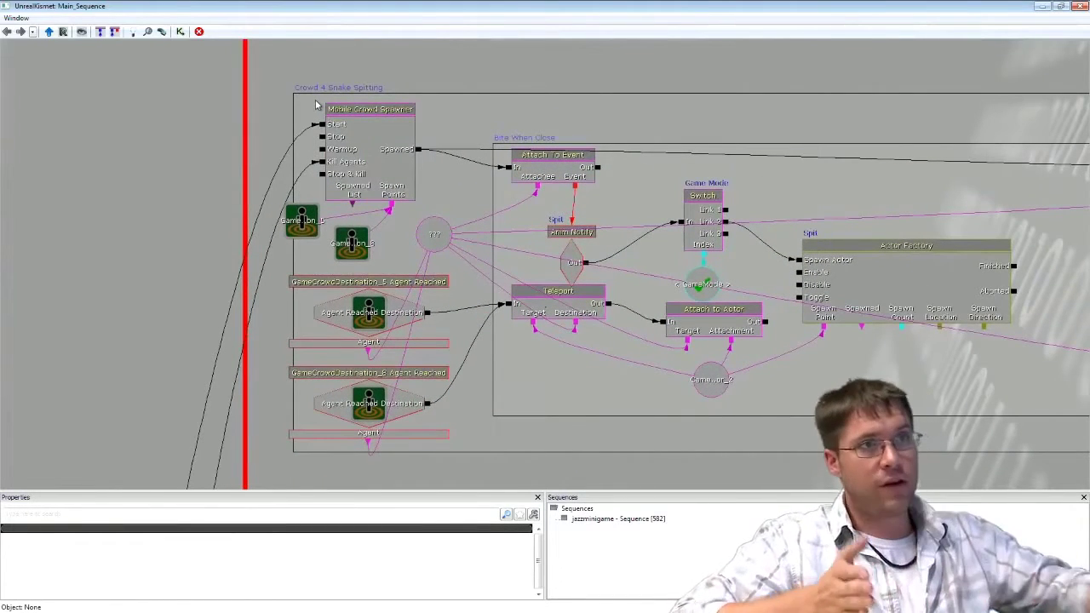
left_click(357, 139)
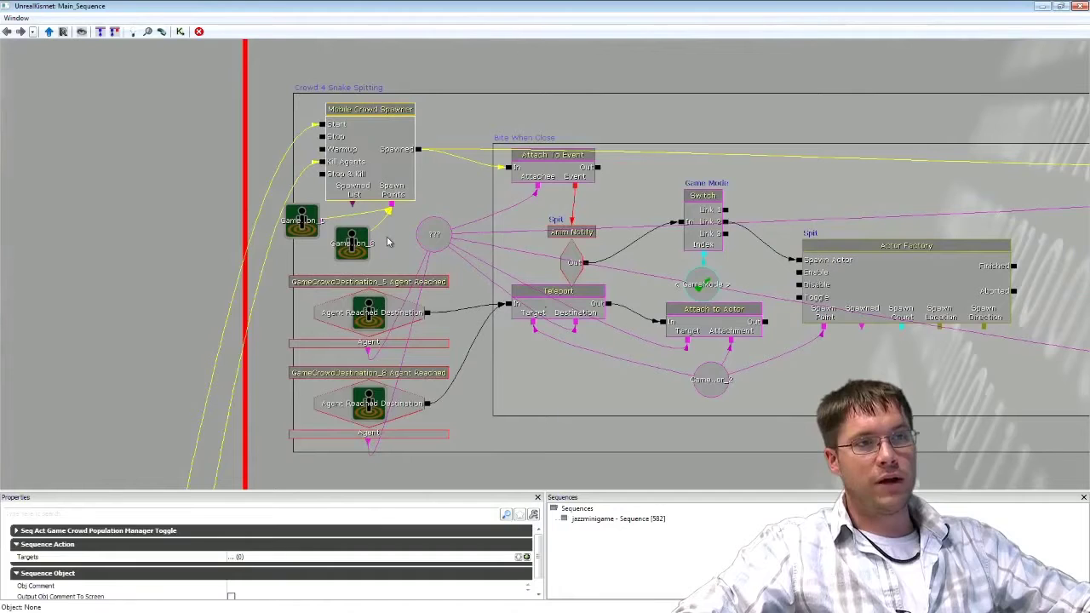
left_click(353, 243)
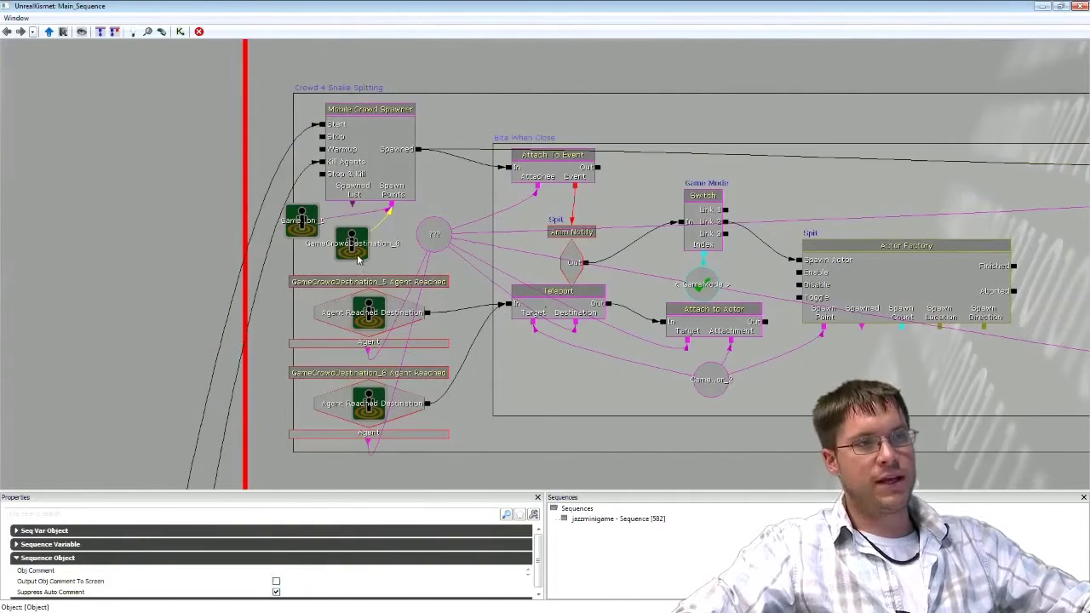
Inspect the Attach To Event and Spit Anim Notify nodes in the snake's Bite When Close section, following them to the Actor Factory
left_click_drag(436, 205, 282, 173)
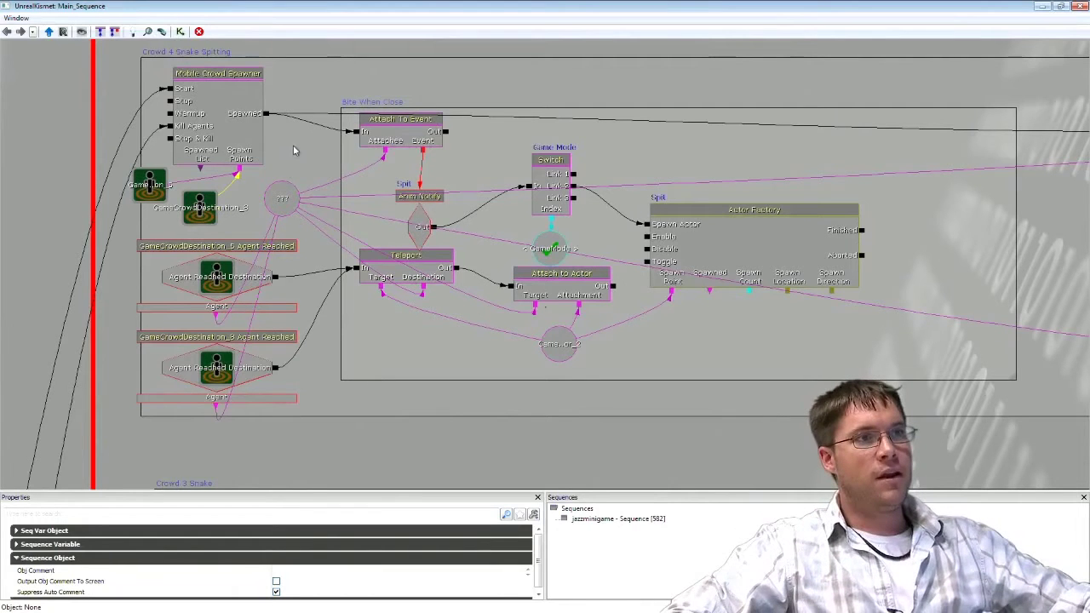
left_click(443, 141)
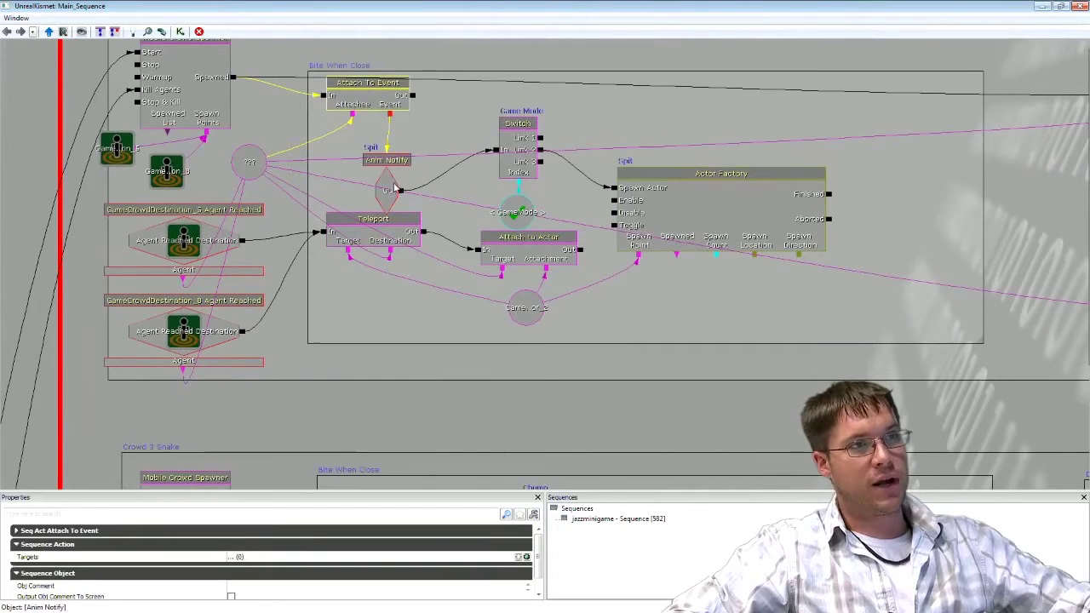
left_click(394, 188)
left_click_drag(562, 159, 469, 150)
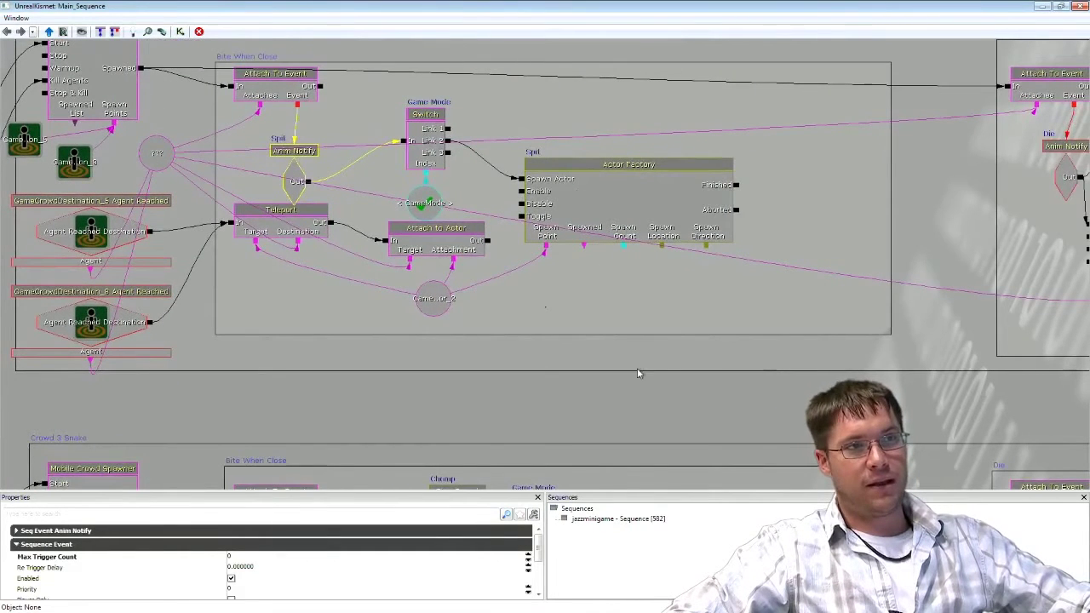
left_click_drag(666, 327, 437, 420)
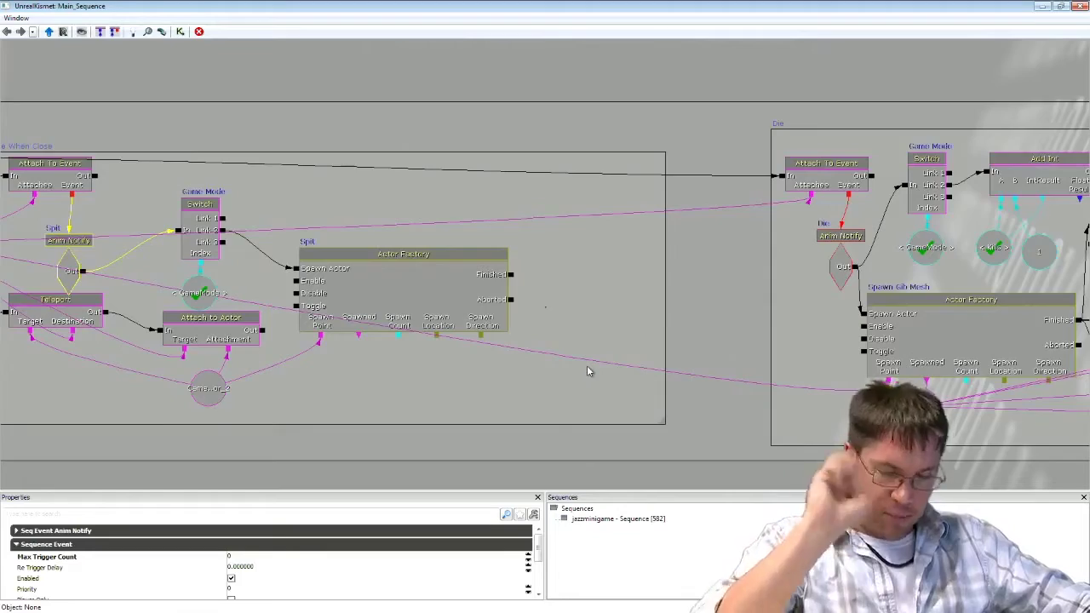
Inspect the Attach To Event node in the spitting snake's Die section and examine its kill, gib and pickup actions
left_click_drag(661, 328, 391, 171)
left_click(396, 149)
left_click_drag(588, 206, 300, 168)
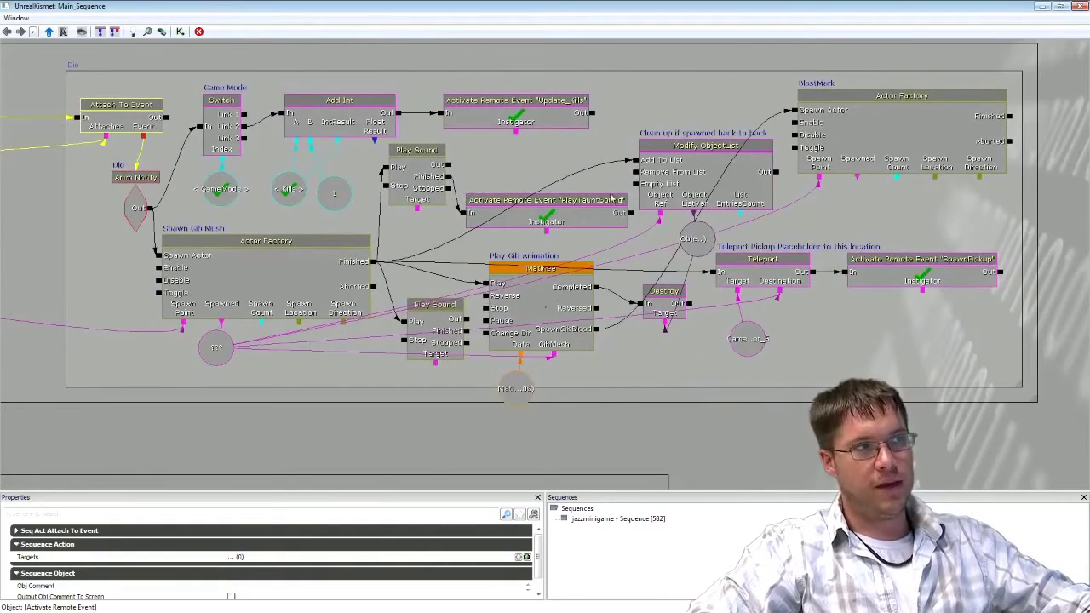
left_click_drag(496, 263, 547, 220)
scroll(547, 222, "down", 2)
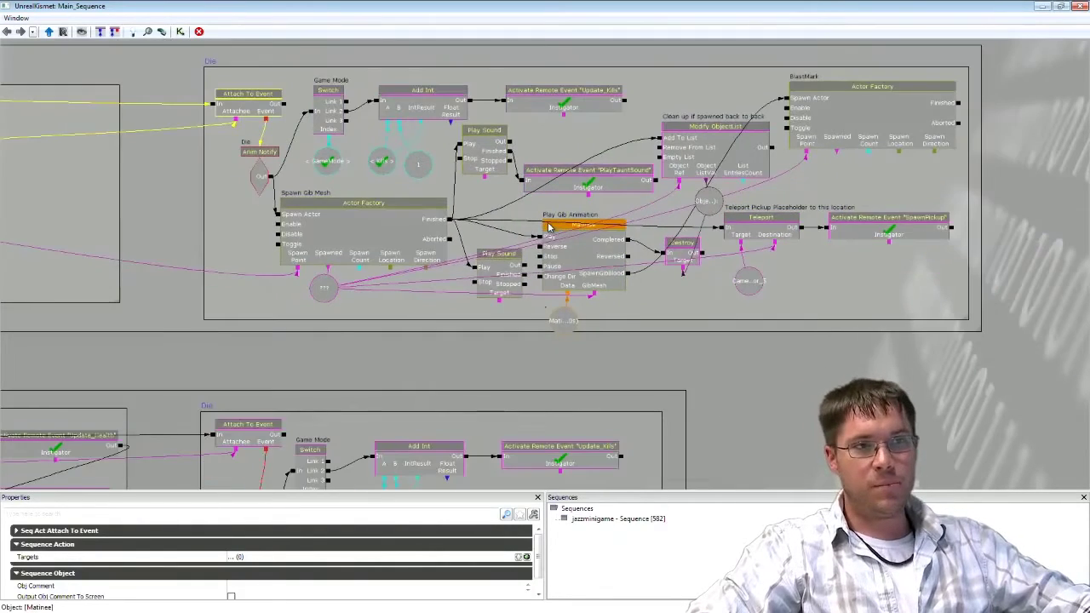
Compare the spitting snake's logic with the neighbouring crowd groups and view the whole sequence layout
left_click_drag(309, 344, 443, 299)
scroll(383, 332, "down", 3)
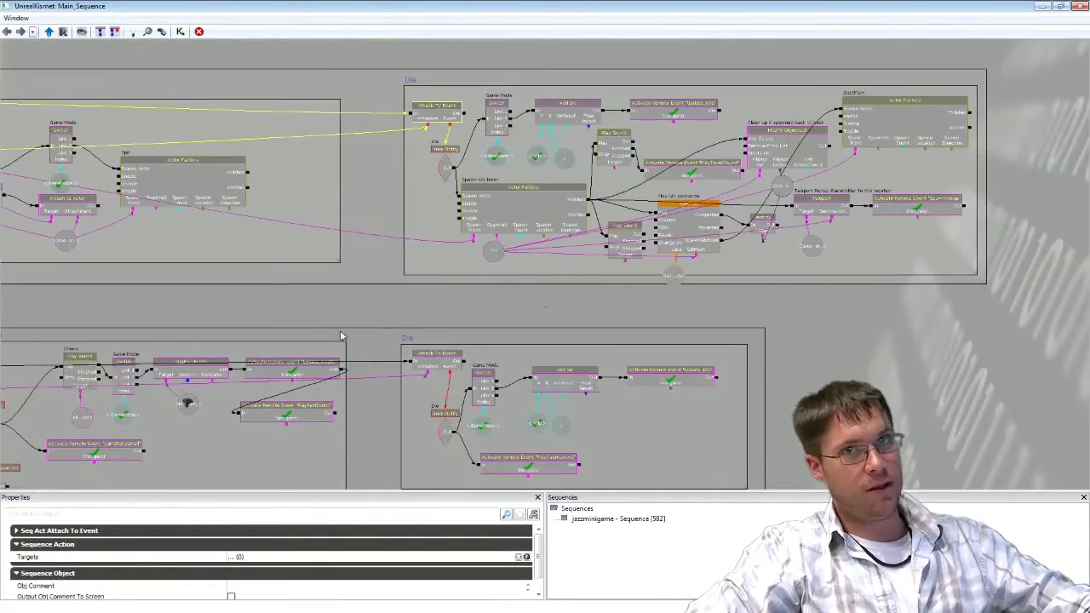
left_click_drag(343, 333, 435, 305)
scroll(435, 305, "down", 2)
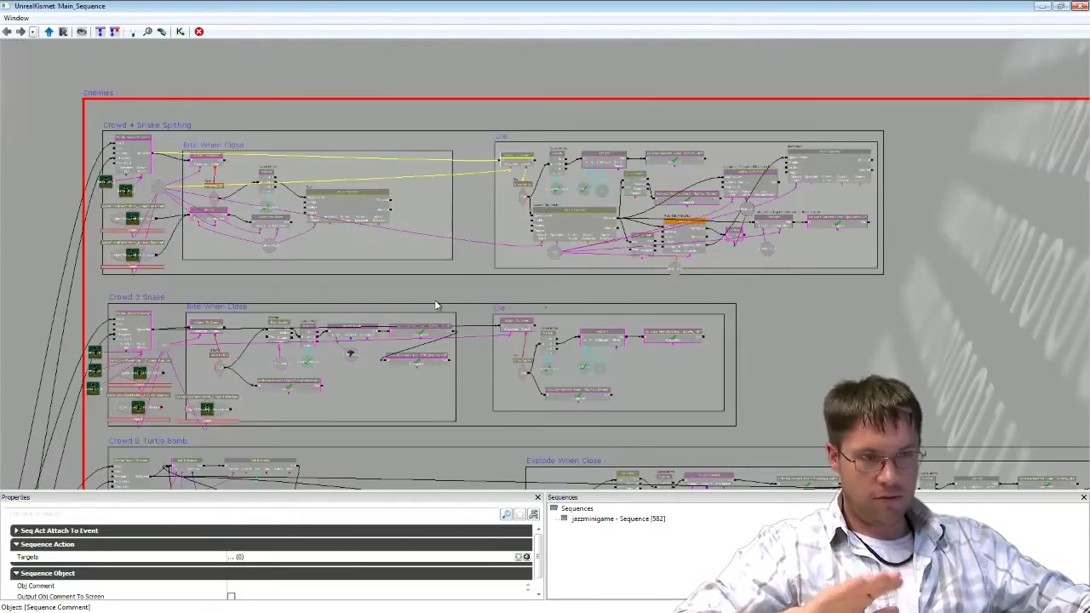
scroll(435, 305, "down", 4)
left_click_drag(371, 343, 387, 223)
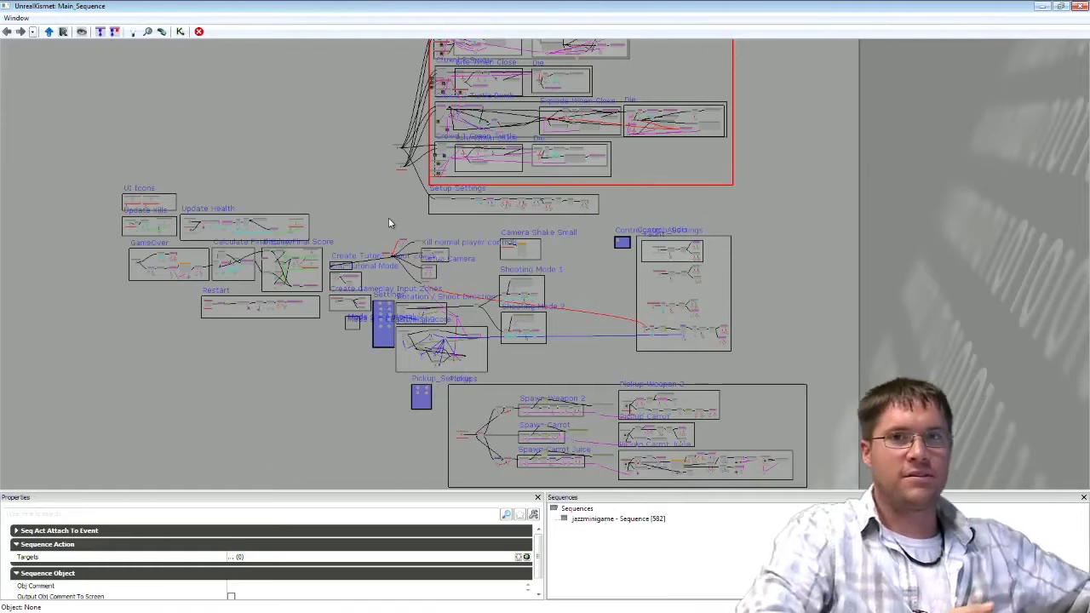
Review the Enemies groups from Crowd 1 Green Turtle up to Crowd 4 Snake Spitting
left_click_drag(393, 197, 301, 347)
scroll(380, 267, "up", 5)
left_click_drag(587, 213, 485, 312)
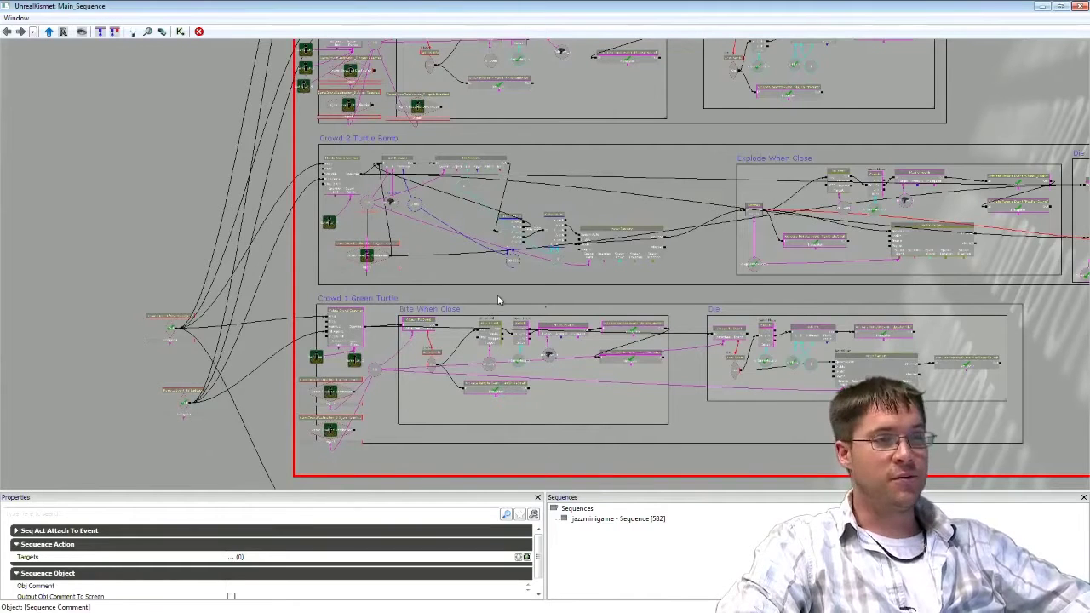
left_click_drag(483, 296, 438, 383)
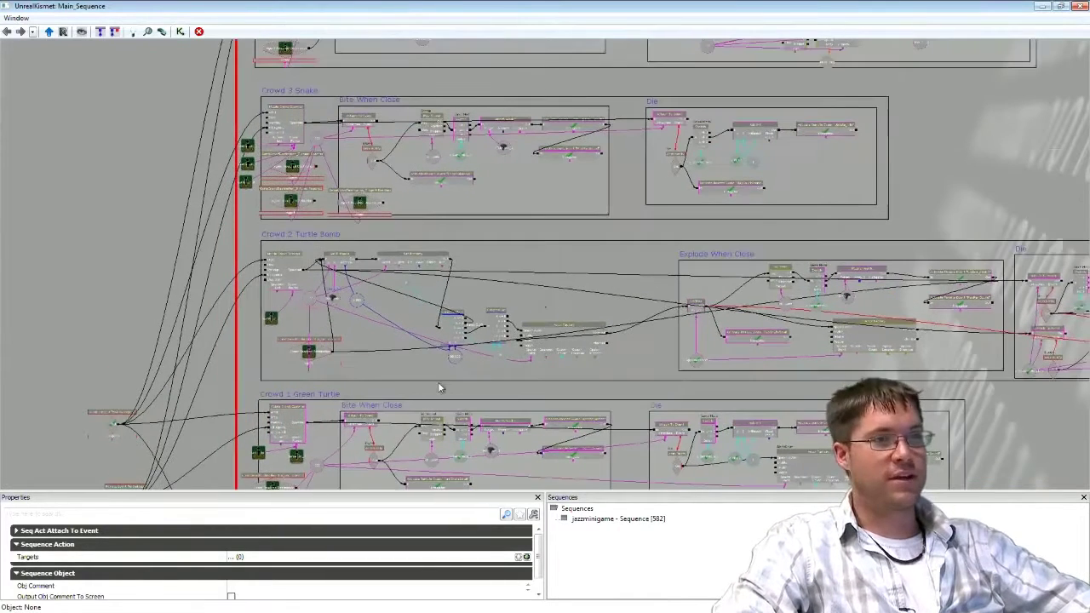
left_click_drag(544, 263, 534, 318)
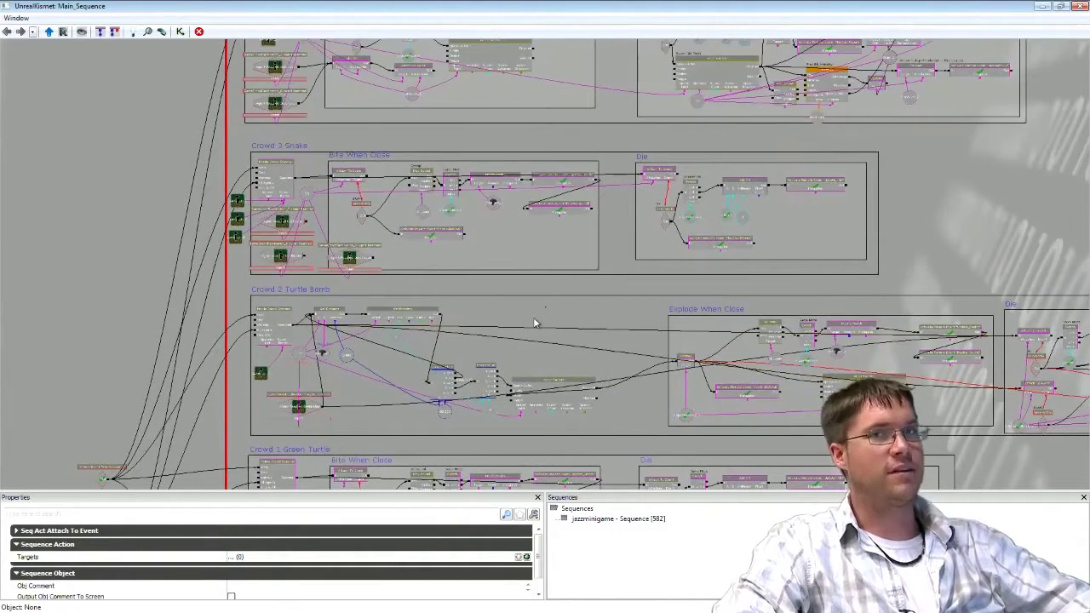
left_click_drag(538, 274, 531, 324)
left_click_drag(539, 284, 561, 318)
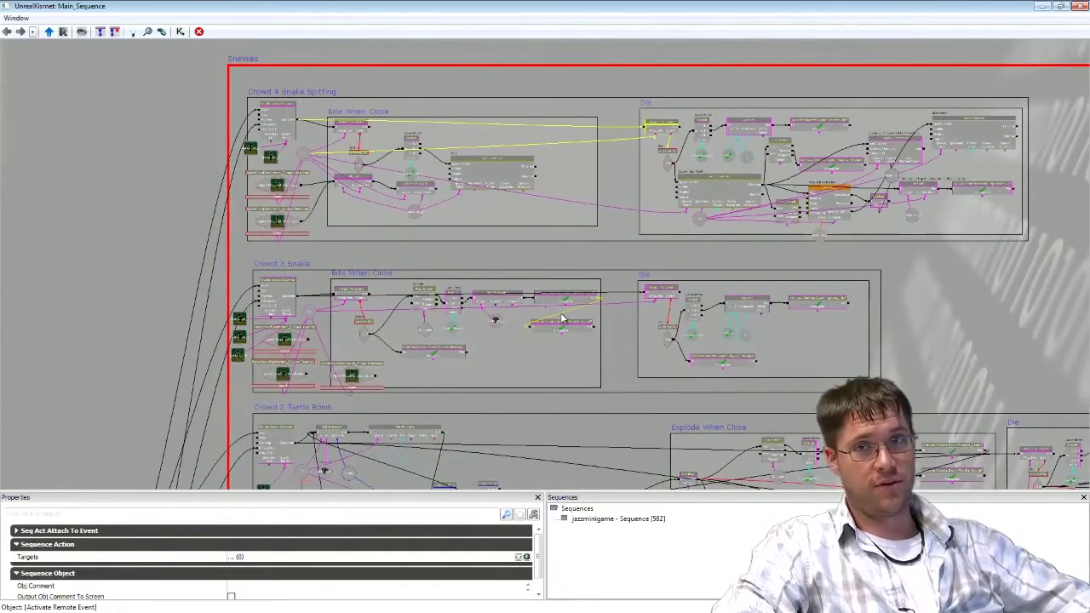
mouse_move(539, 276)
left_mouse_down()
mouse_move(571, 354)
mouse_move(546, 271)
left_mouse_up()
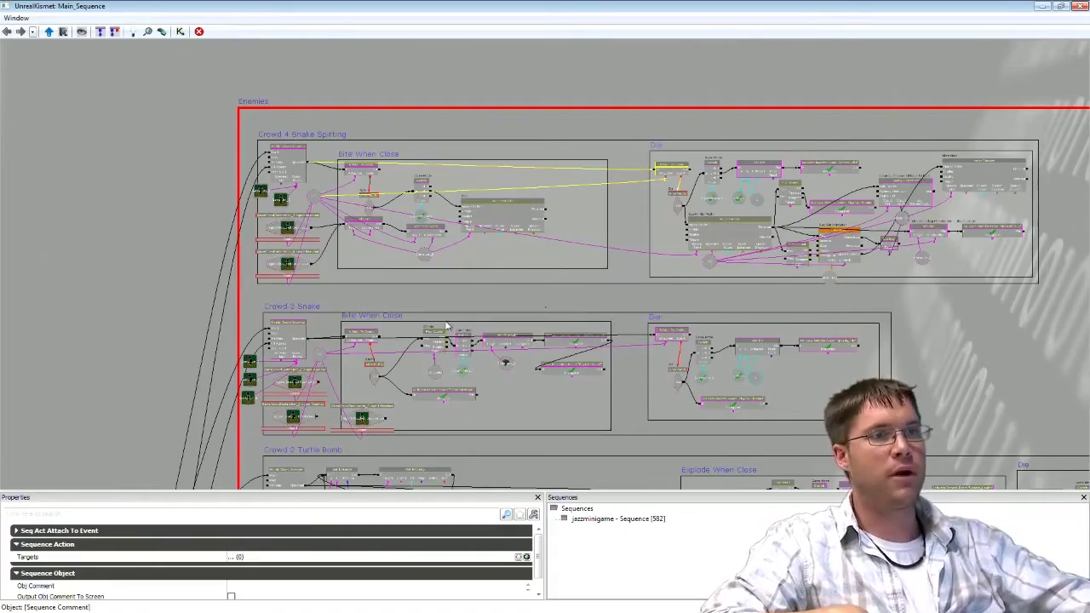
Find the Pickups section and inspect the SpawnPickup remote event and the Random switch it feeds
scroll(445, 324, "down", 1)
left_click_drag(446, 324, 521, 199)
scroll(521, 200, "down", 2)
left_click_drag(521, 372, 519, 212)
scroll(587, 296, "up", 2)
left_click_drag(568, 363, 608, 124)
left_click_drag(616, 297, 611, 265)
scroll(602, 281, "up", 2)
left_click_drag(519, 313, 632, 218)
scroll(373, 298, "up", 4)
left_click_drag(386, 268, 489, 286)
scroll(489, 286, "up", 1)
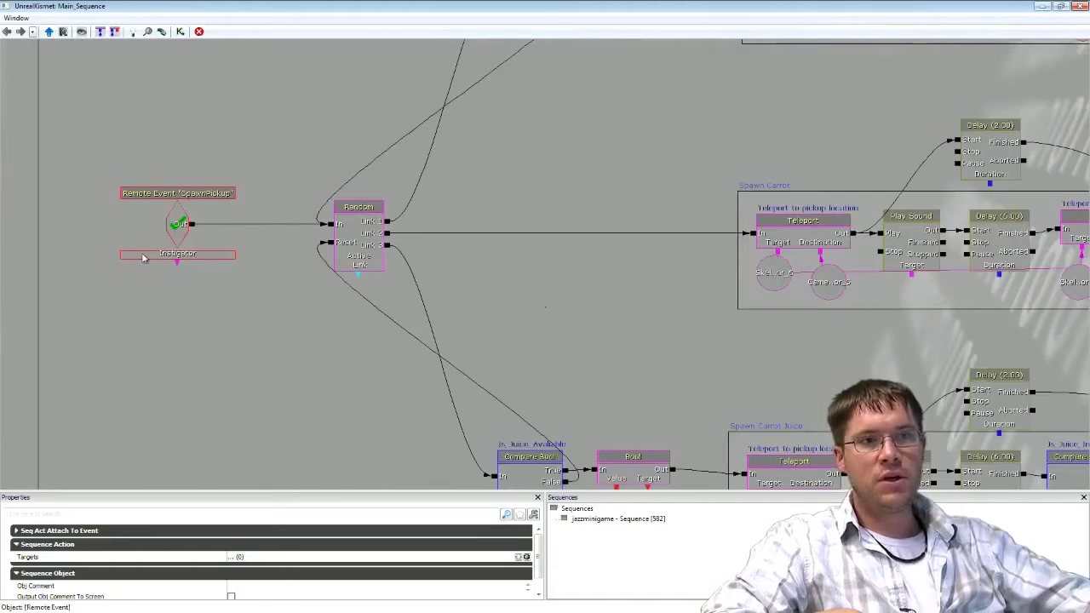
left_click_drag(466, 246, 388, 235)
left_click(281, 224)
left_click_drag(442, 265, 424, 245)
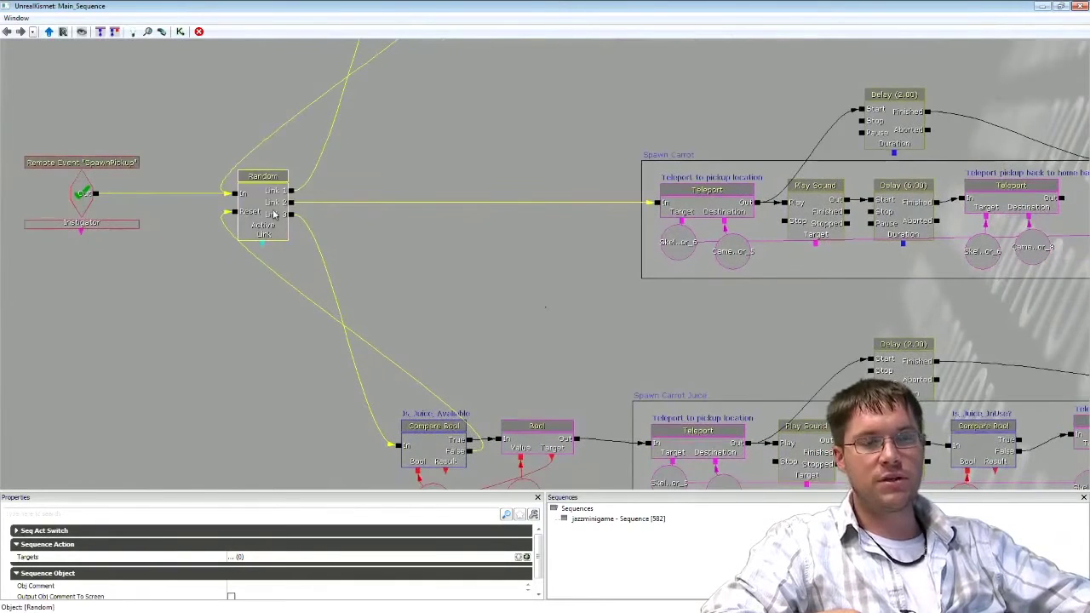
Inspect the Spawn Weapon 2 branch and the Pickup_W2_Available variable used by its availability comparison
left_click_drag(385, 182, 290, 314)
left_click_drag(453, 167, 400, 365)
left_click_drag(510, 304, 414, 293)
left_click_drag(243, 300, 217, 270)
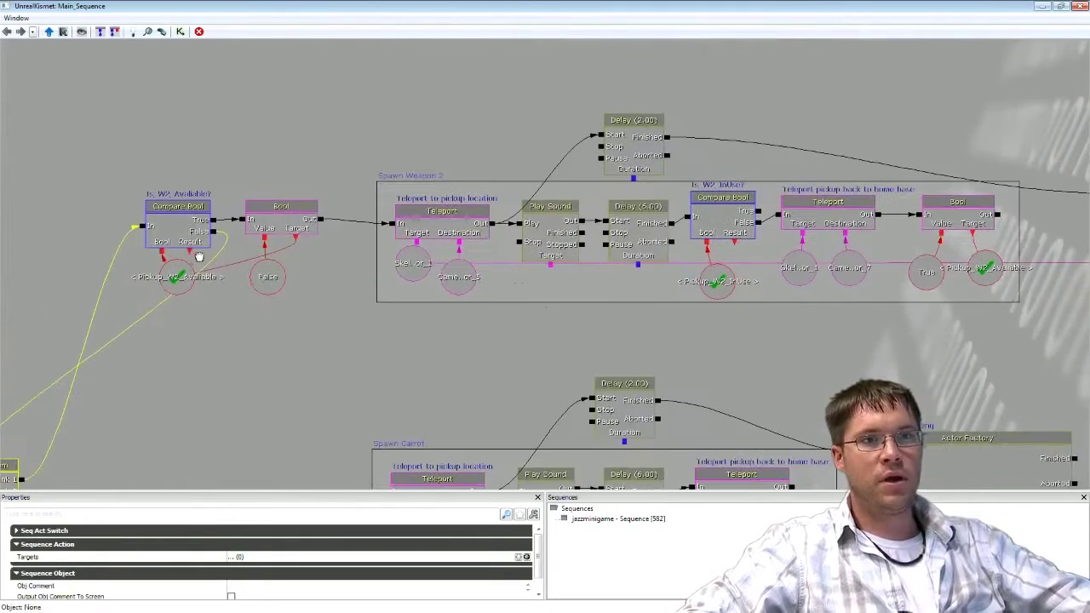
left_click(413, 176)
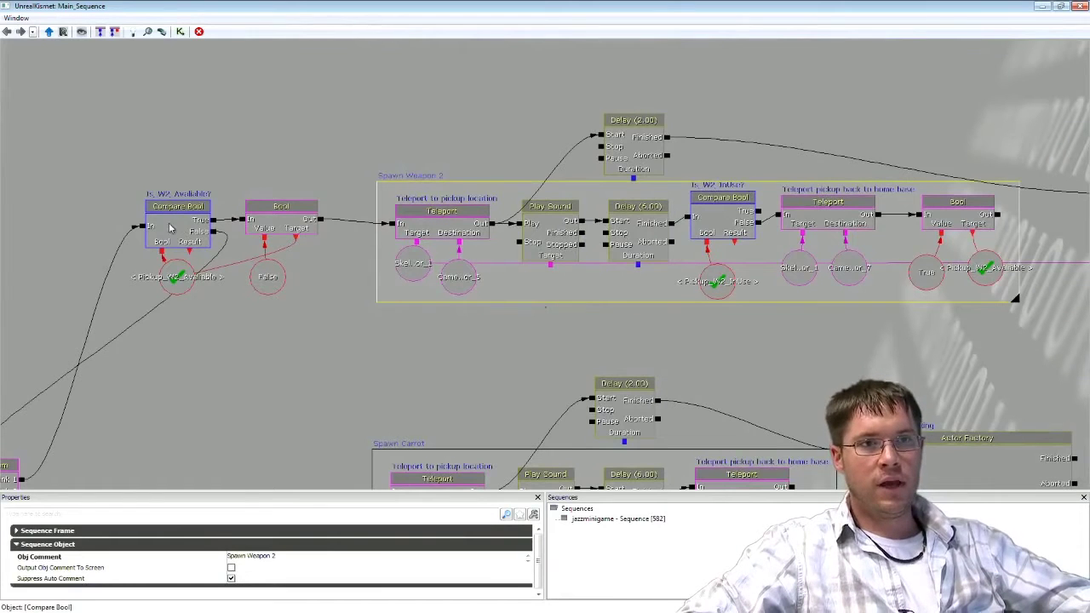
left_click(175, 277)
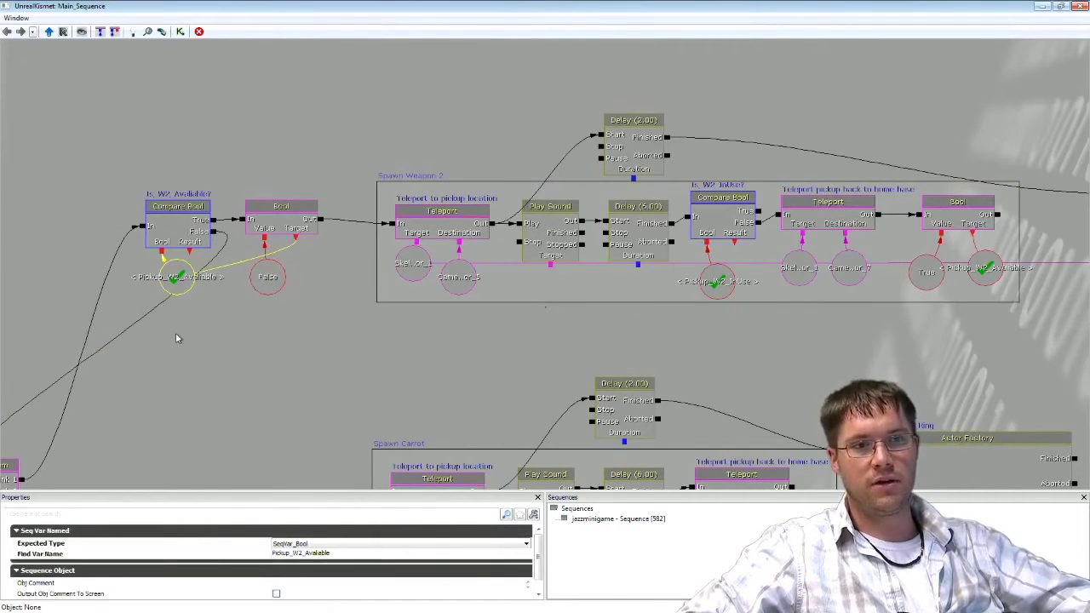
Trace the weapon availability check back to the Random switch and forward into the Spawn Weapon 2 chain
left_click_drag(175, 340, 348, 256)
left_click_drag(273, 330, 213, 386)
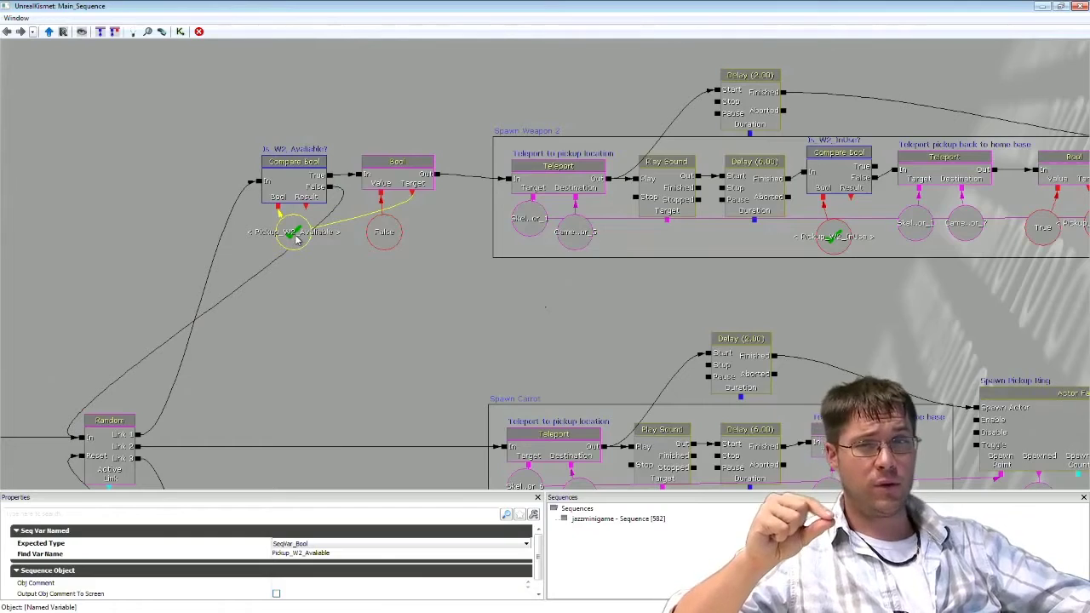
left_click_drag(297, 295, 338, 248)
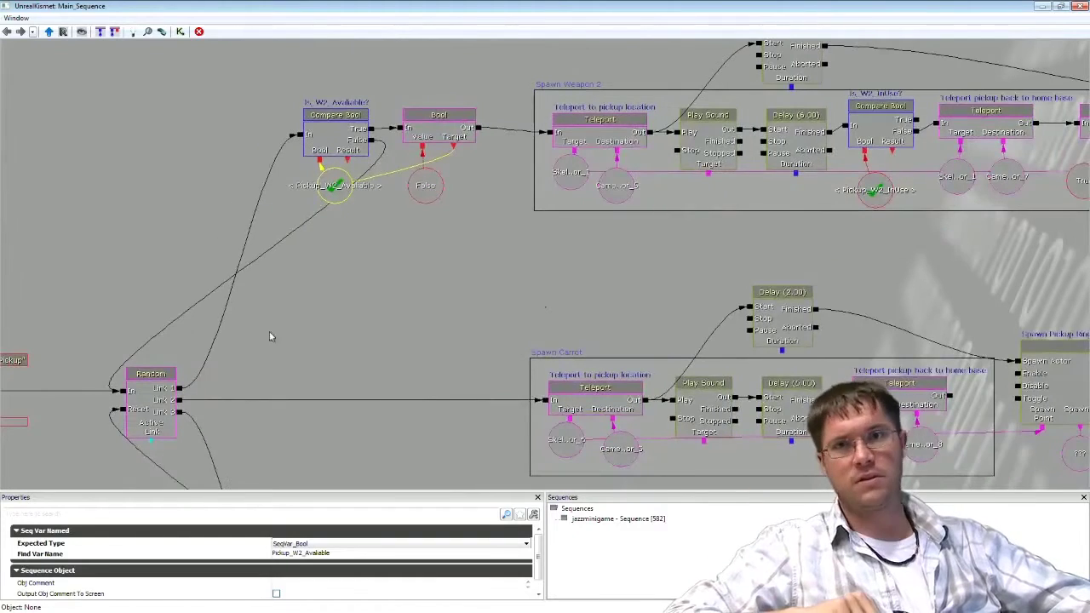
left_click_drag(269, 331, 161, 384)
left_click_drag(373, 195, 222, 195)
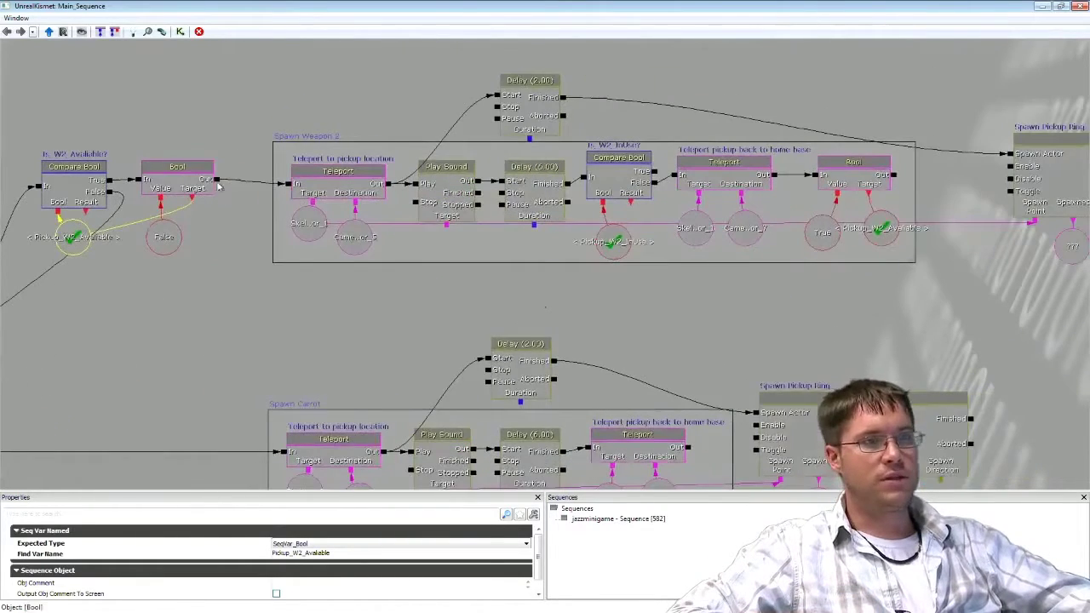
Inspect the Teleport and 6-second Delay nodes in Spawn Weapon 2, following the chain to the return teleport and Spawn Pickup Ring factory
left_click(331, 181)
left_click_drag(462, 306, 366, 298)
left_click(411, 196)
left_click_drag(492, 229, 341, 245)
left_click_drag(450, 259, 393, 252)
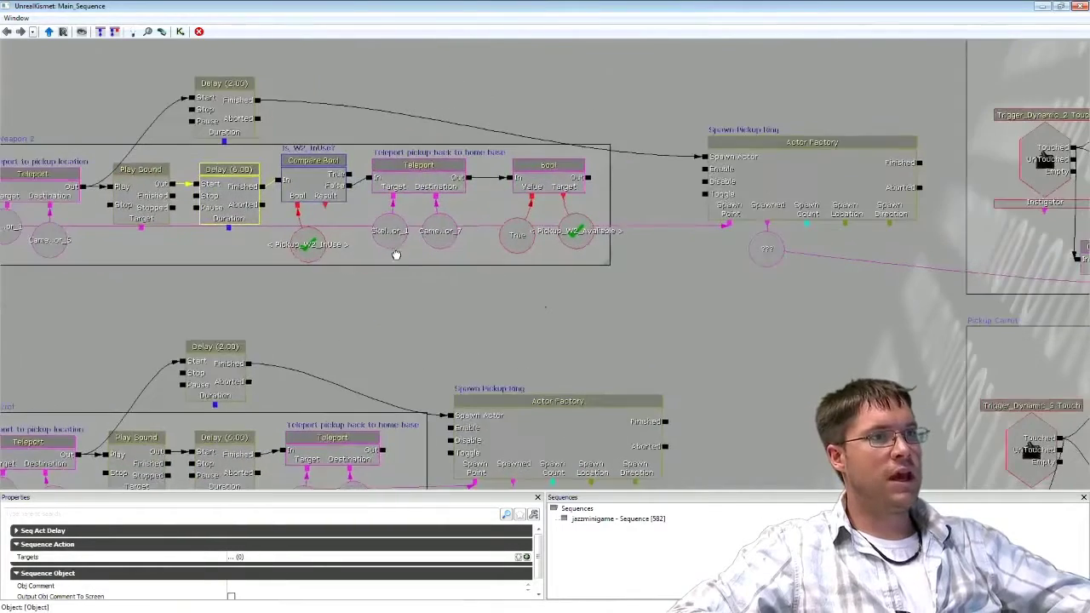
left_click_drag(637, 250, 598, 249)
Find the Settings variable group and inspect its WeaponMode, Mode1_Rate and Mode2_Rate variables
scroll(627, 317, "down", 6)
left_click_drag(405, 307, 831, 254)
left_click_drag(326, 198, 400, 320)
scroll(400, 322, "up", 6)
left_click_drag(410, 245, 551, 558)
left_click_drag(311, 114, 362, 371)
left_click_drag(313, 158, 275, 360)
left_click_drag(205, 232, 209, 261)
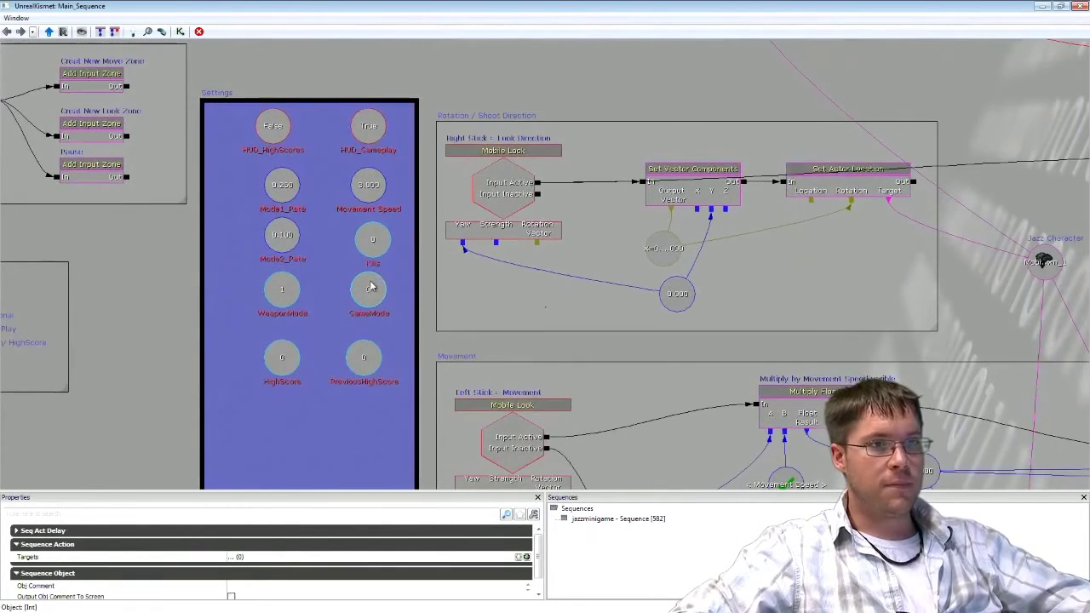
left_click(287, 290)
left_click(288, 242)
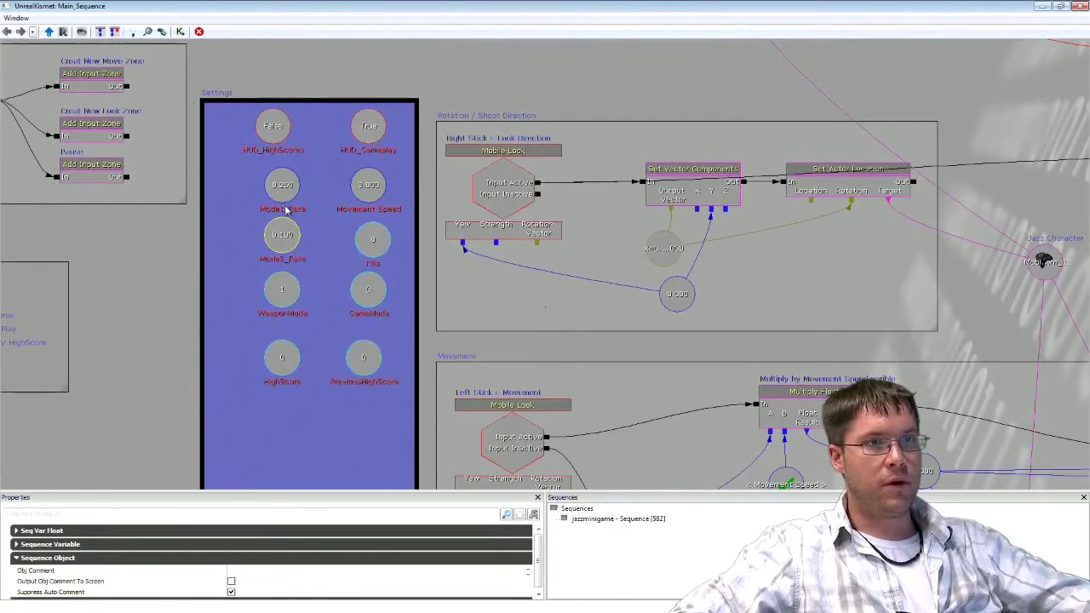
left_click(284, 195)
left_click(286, 243)
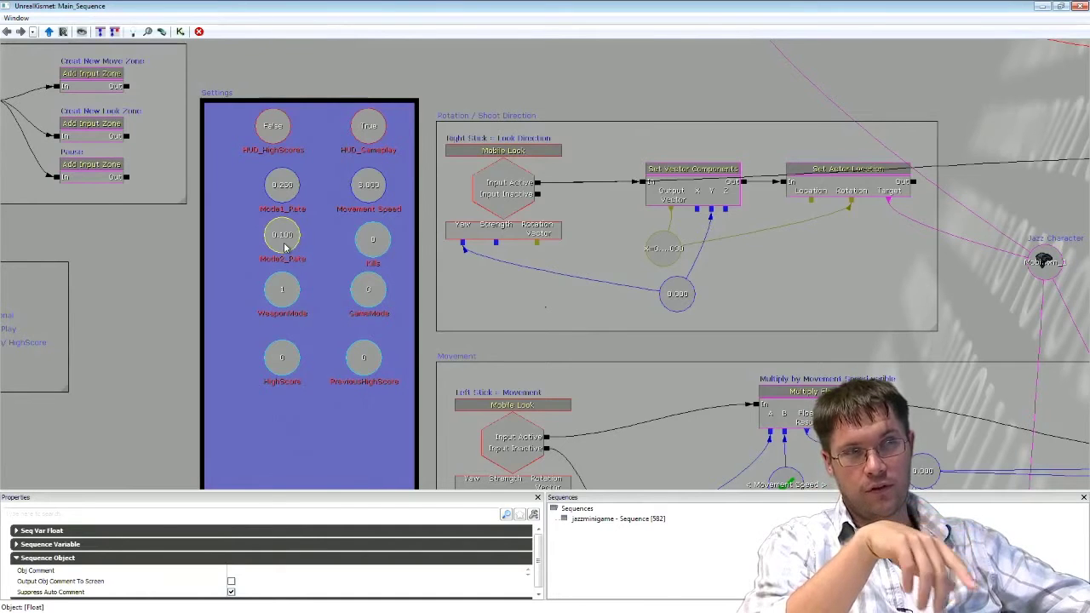
Change the float value of the Mode1_Rate variable in the Settings group
left_click(284, 198)
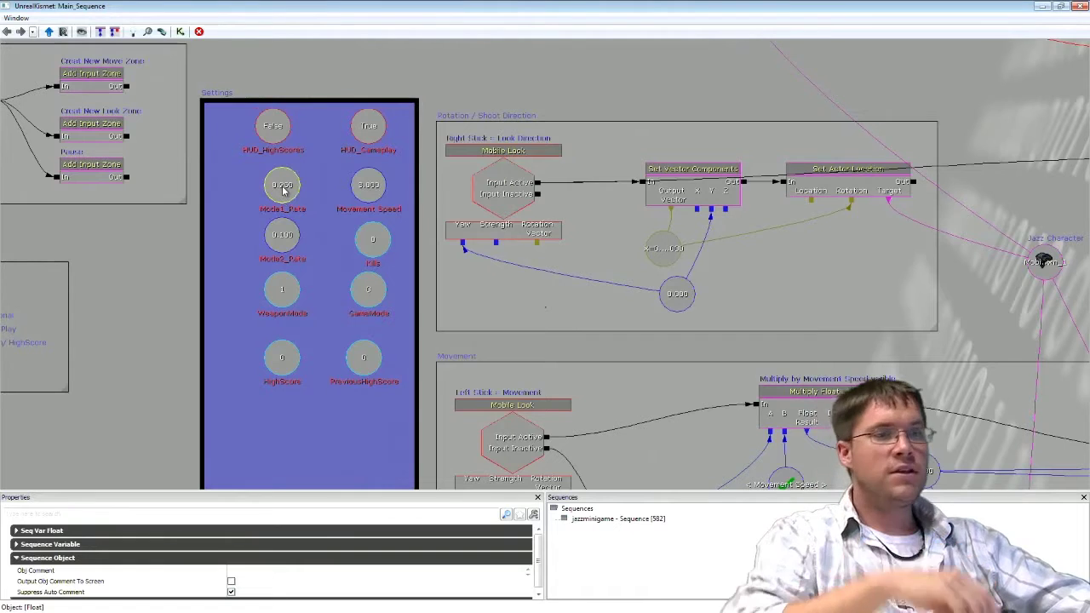
left_click(16, 530)
left_click(258, 543)
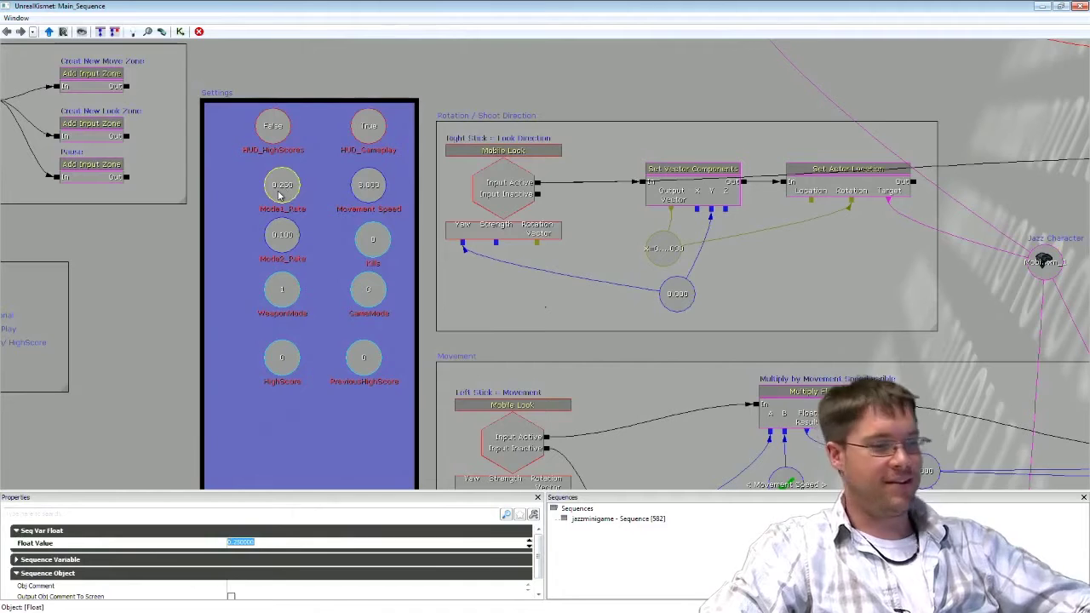
key("BackSpace")
key("Return")
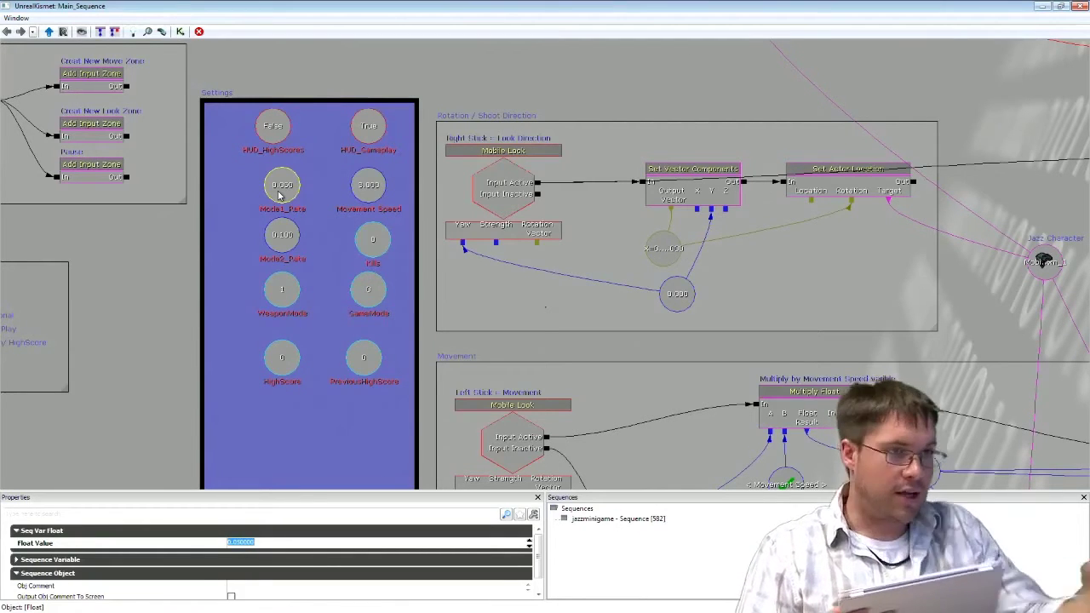
Play-test the level in the mobile previewer with the changed weapon rate and save the map
left_click(1042, 6)
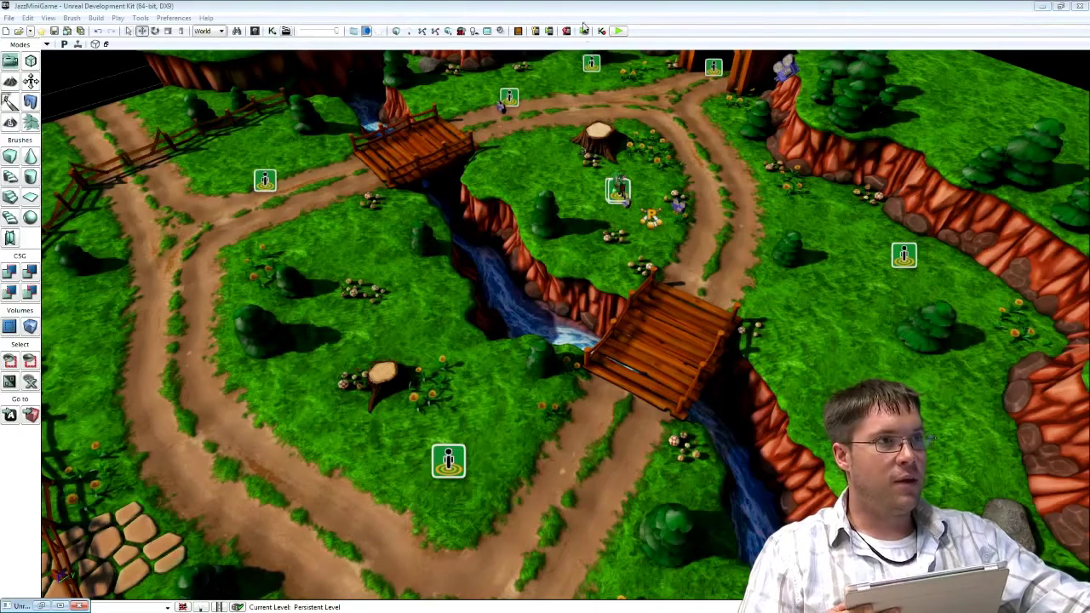
left_click(549, 31)
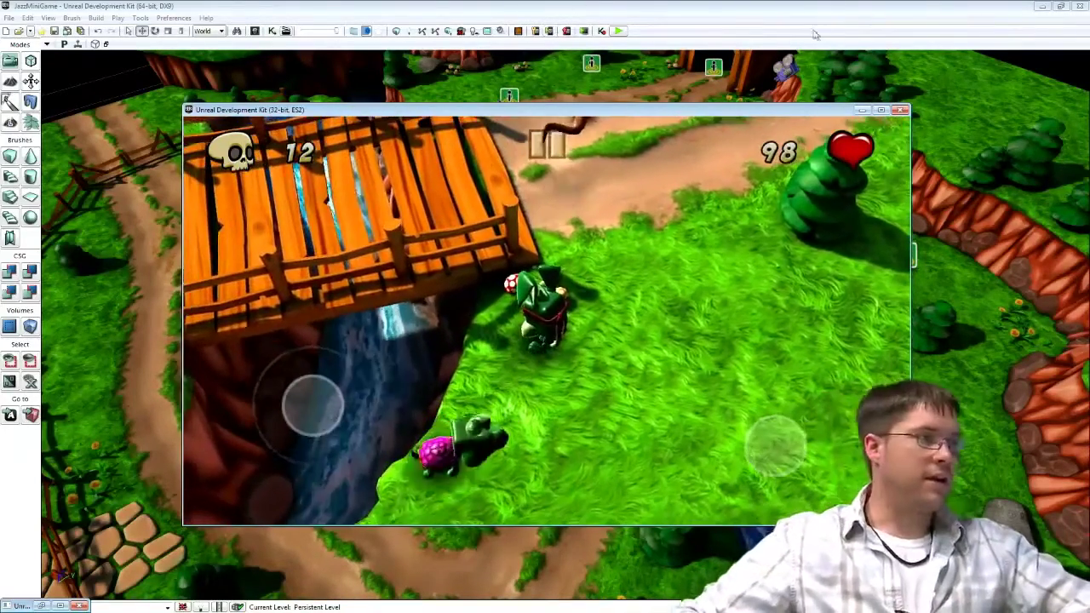
left_click(900, 110)
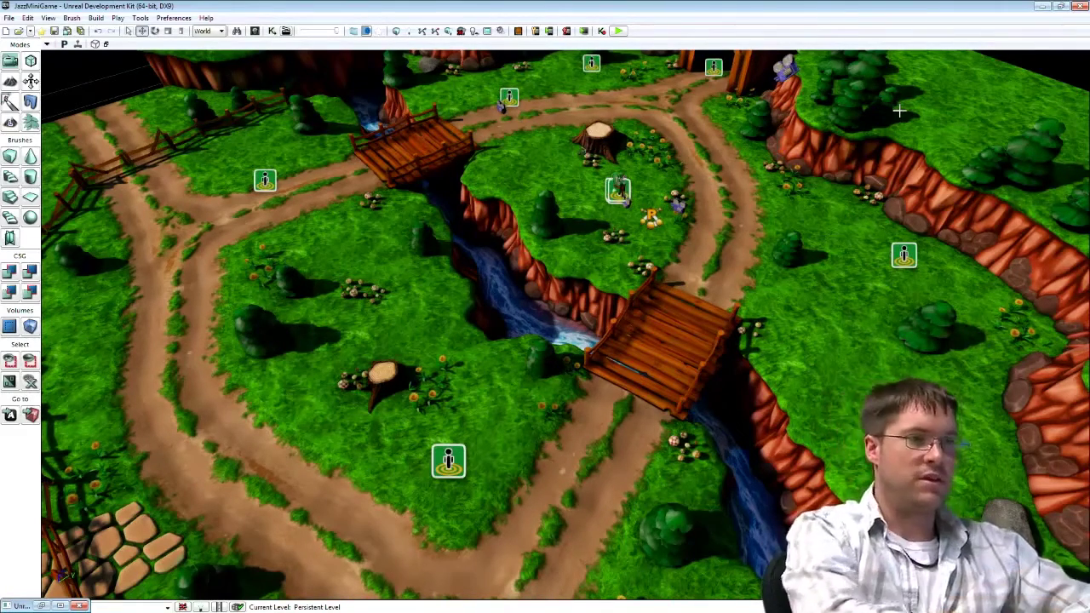
key("ctrl+s")
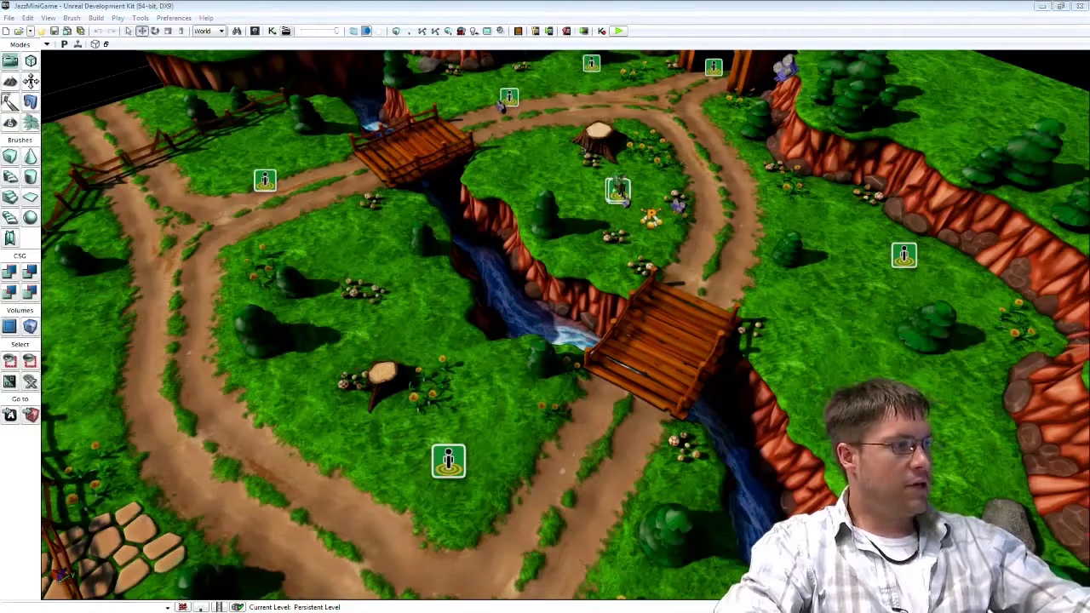
Switch to the browser and look through the starter kits and article categories on the Unreal Development Kit Gems page
key("alt+Tab")
left_click(185, 23)
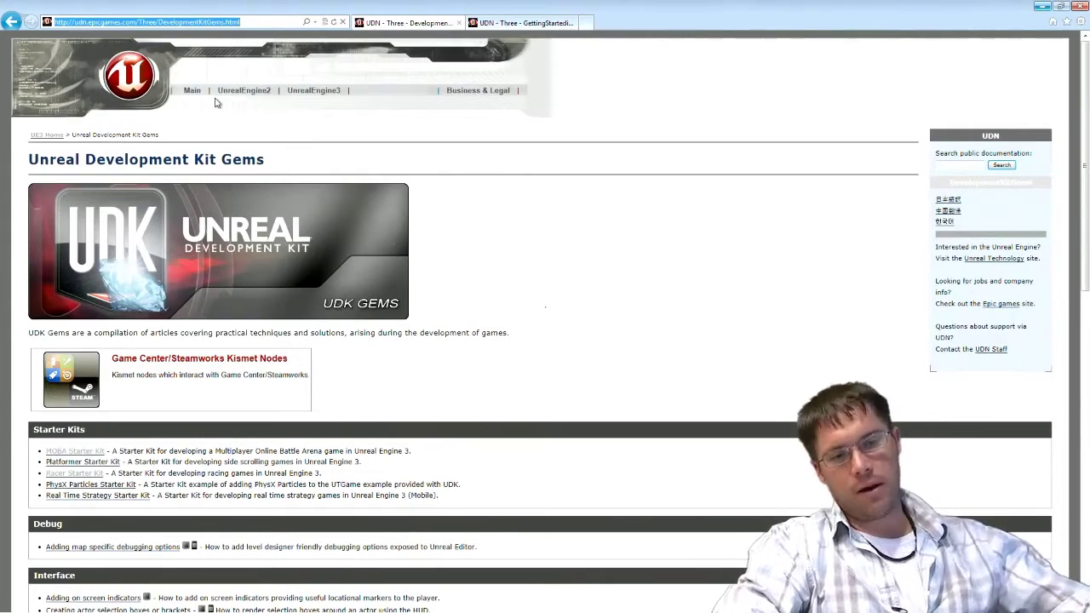
left_click(537, 460)
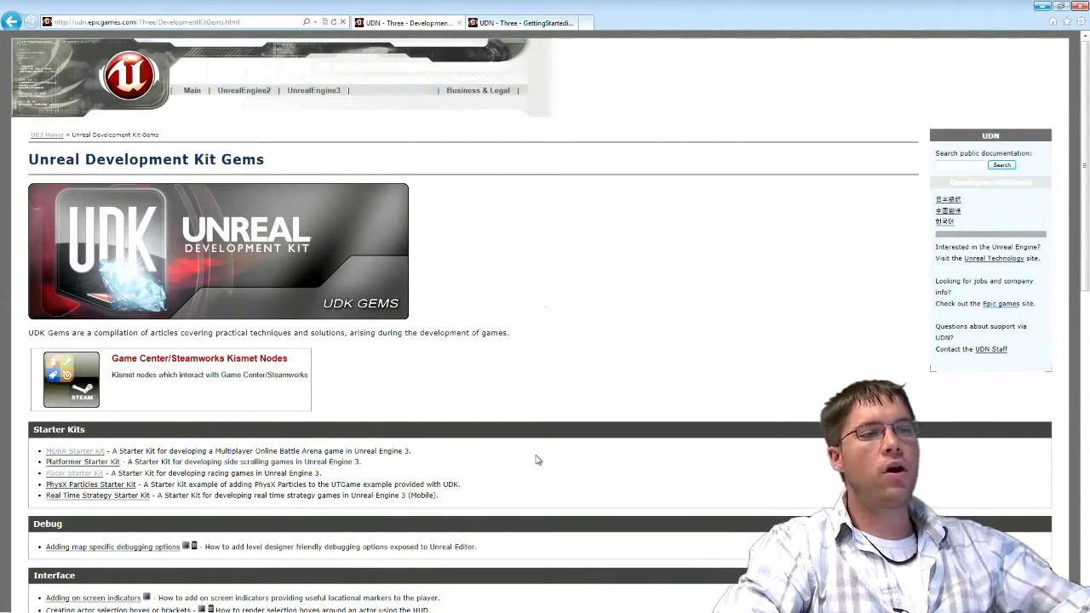
scroll(537, 460, "down", 6)
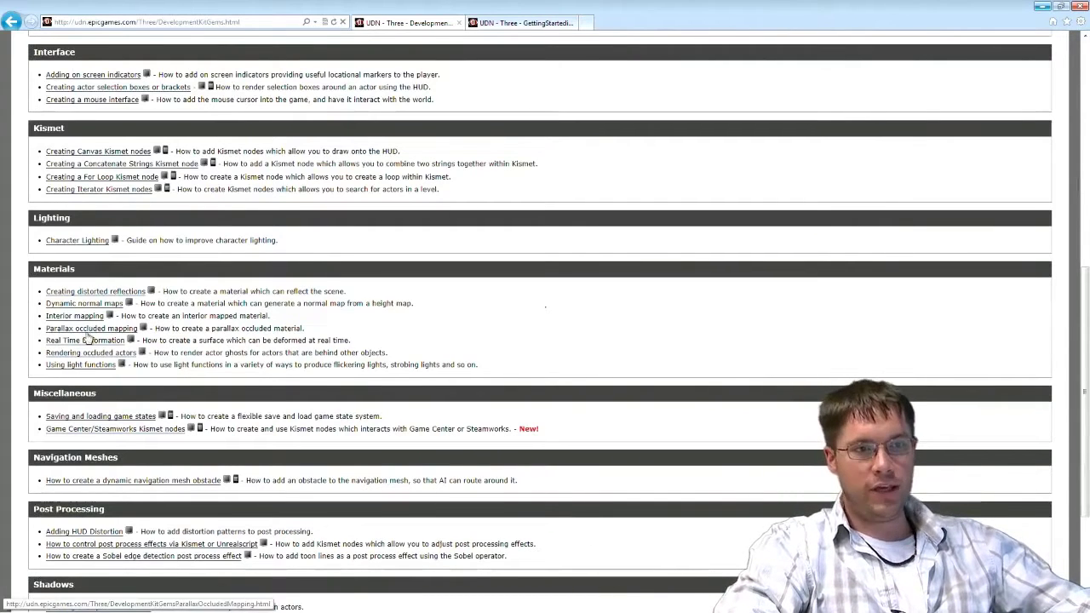
scroll(82, 382, "down", 1)
scroll(83, 382, "down", 1)
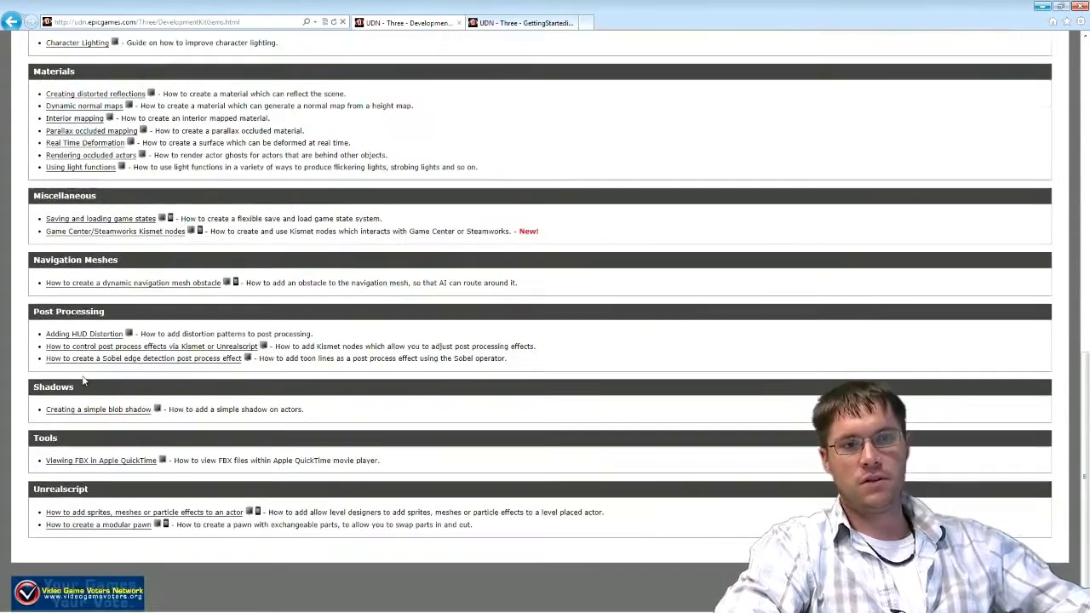
scroll(386, 452, "up", 2)
scroll(386, 451, "up", 2)
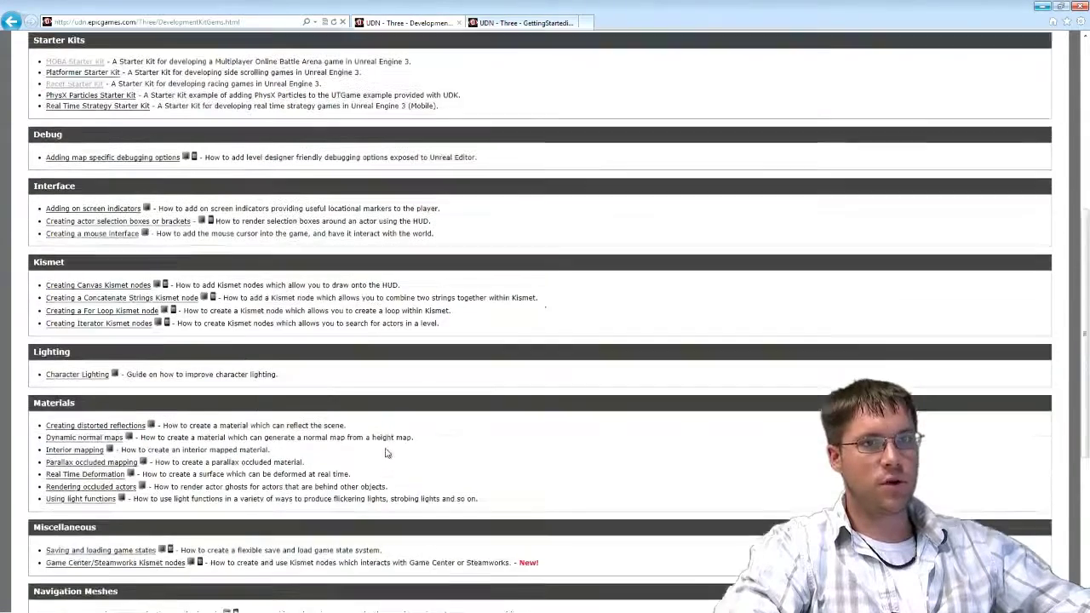
scroll(386, 451, "up", 3)
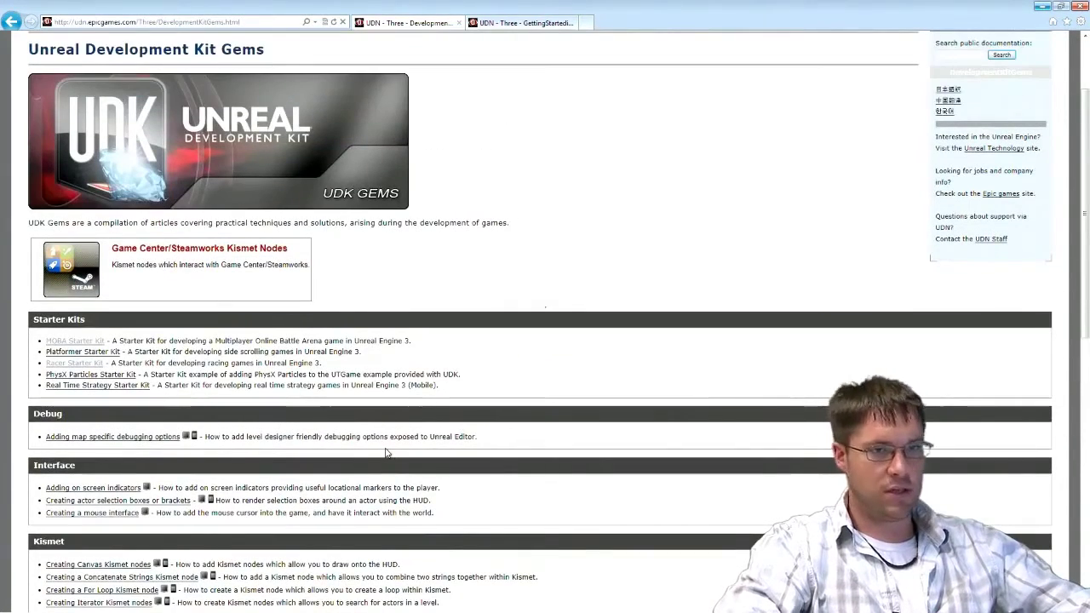
left_click(58, 342)
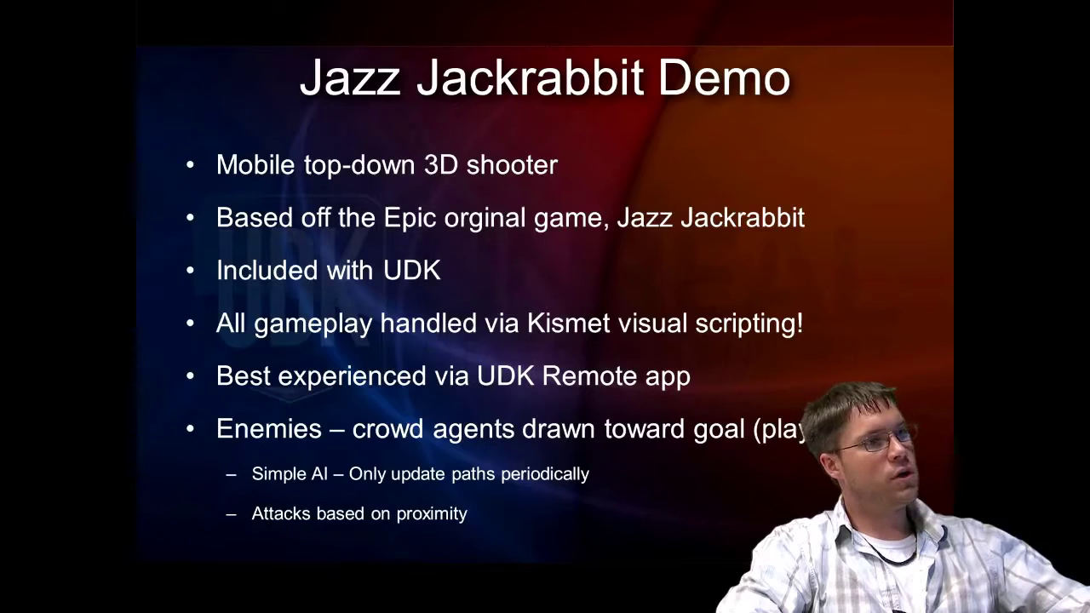
left_click(814, 266)
left_click(815, 267)
left_click(814, 267)
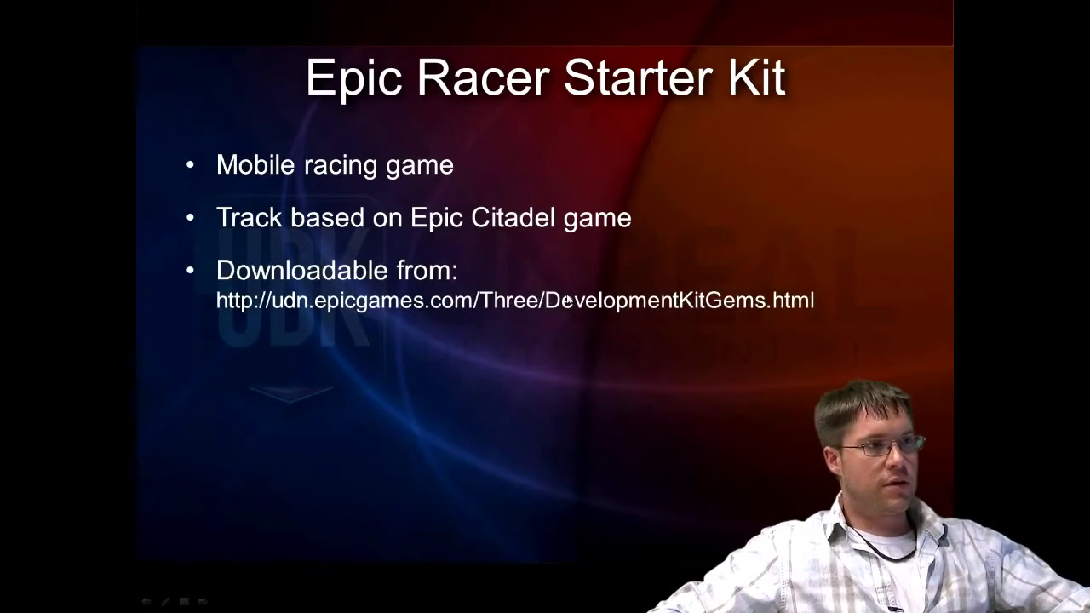
key("Right")
key("Right")
key("Left")
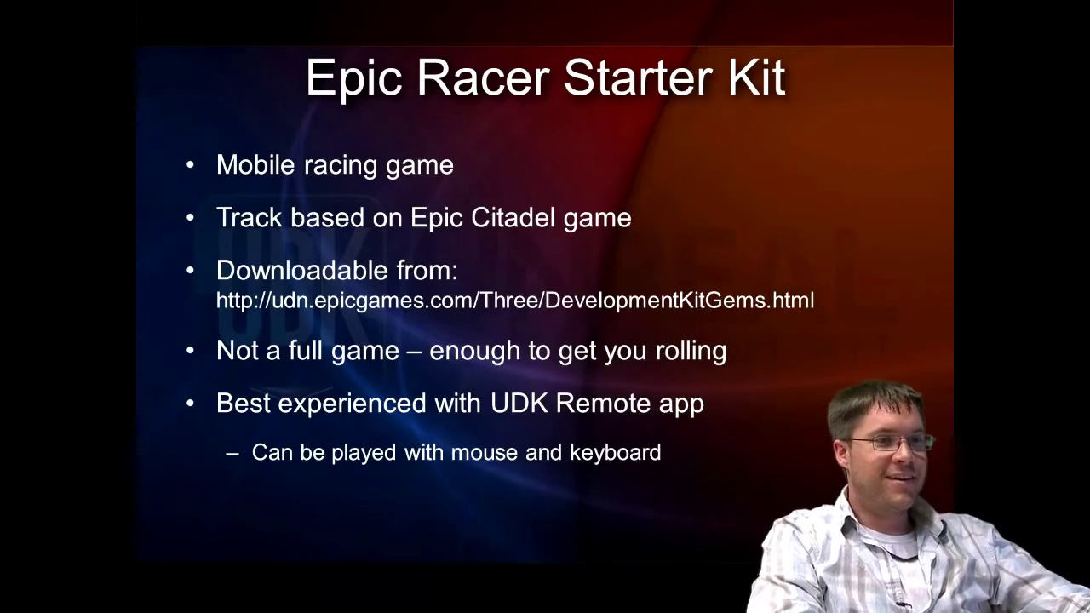
key("Right")
key("Left")
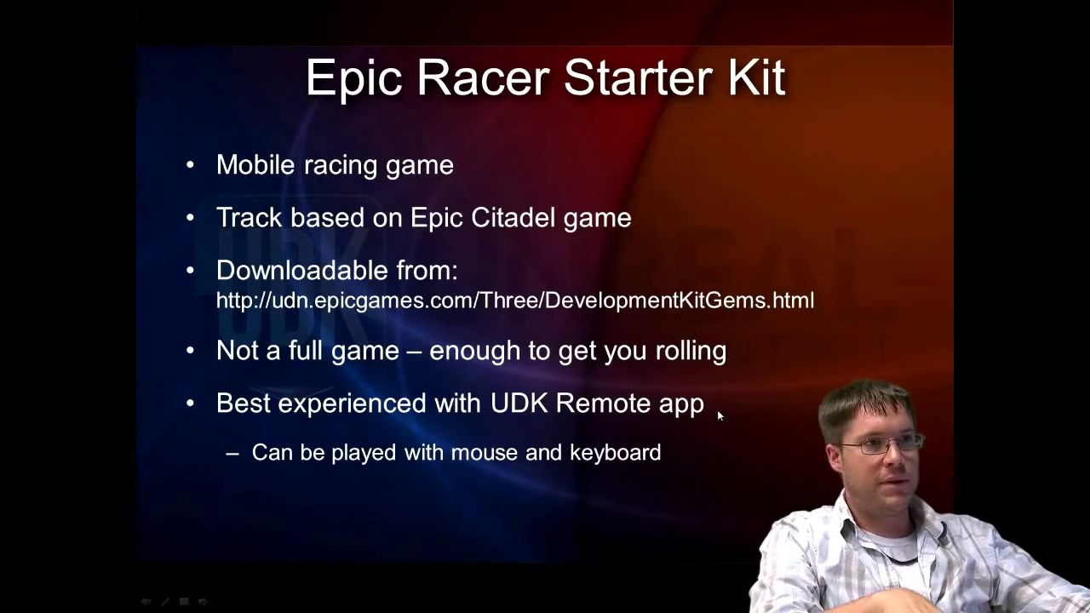
key("Right")
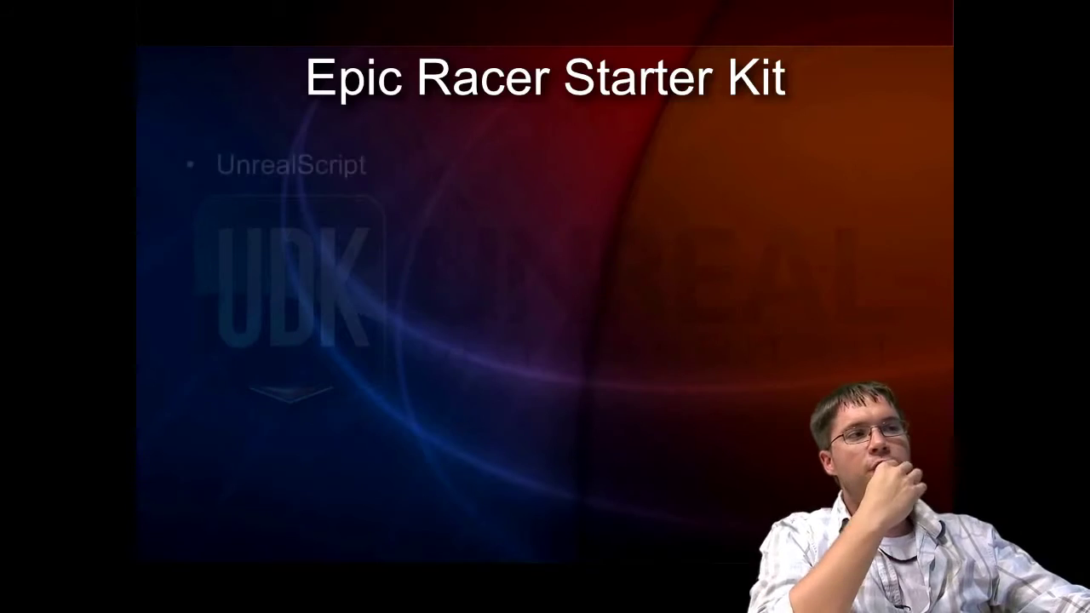
key("Right")
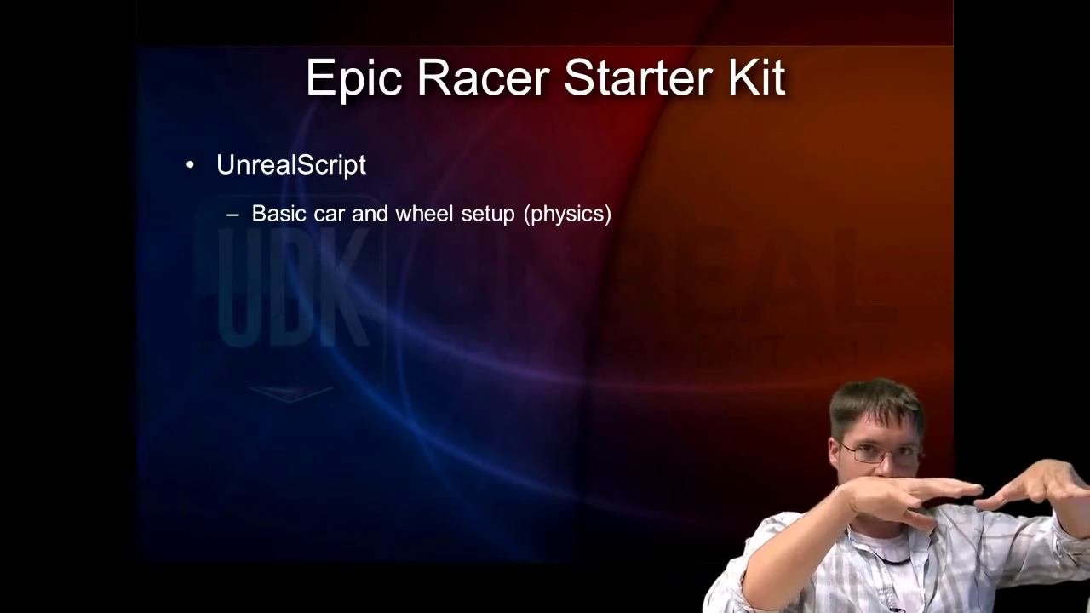
left_click(394, 282)
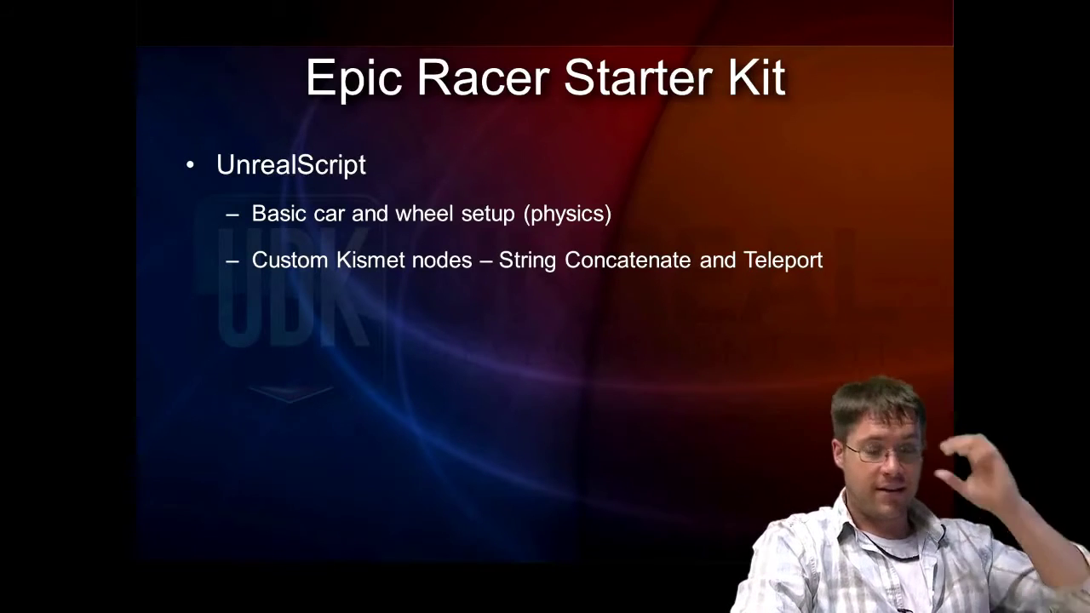
key("Right")
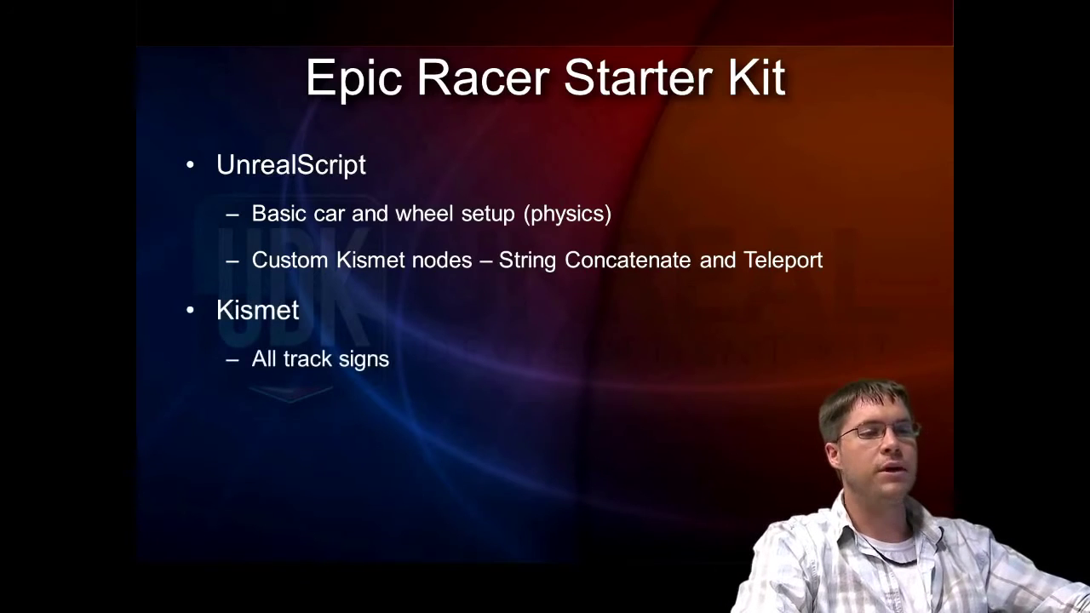
key("Right")
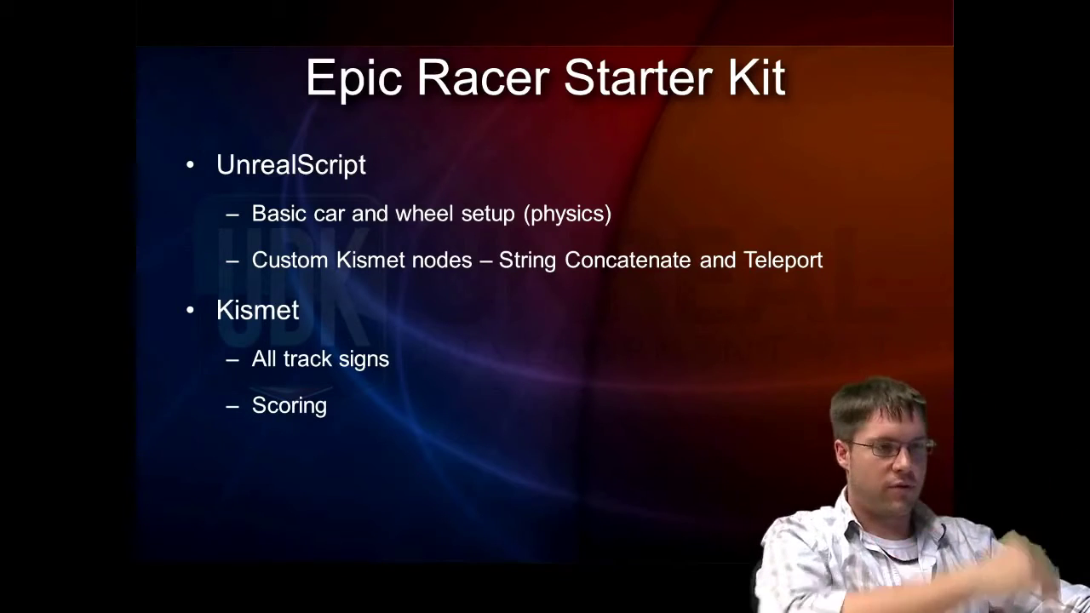
key("Right")
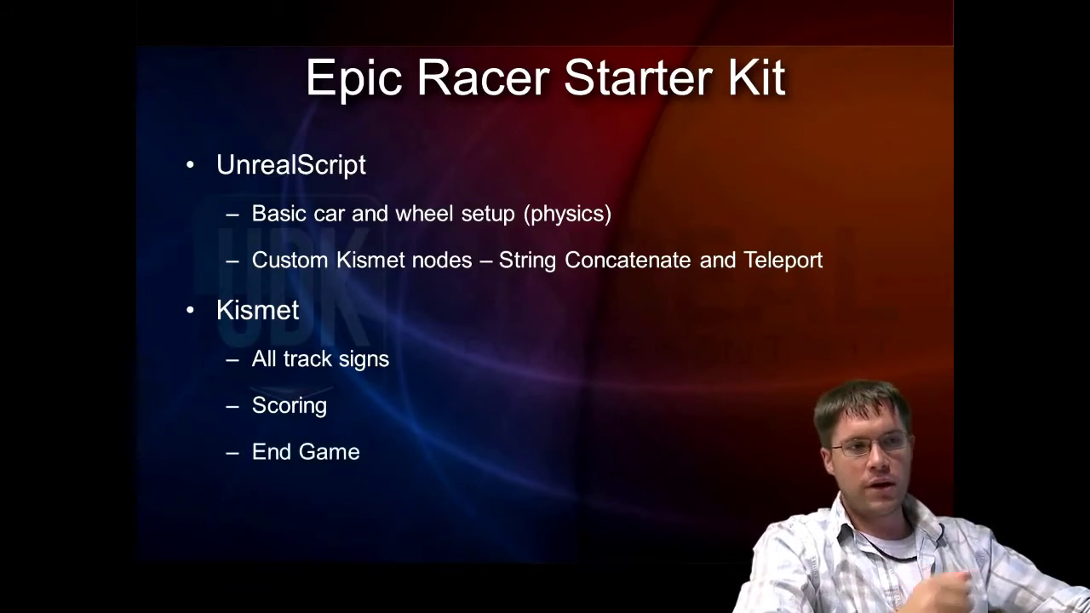
key("Right")
key("Right")
key("Left")
key("Left")
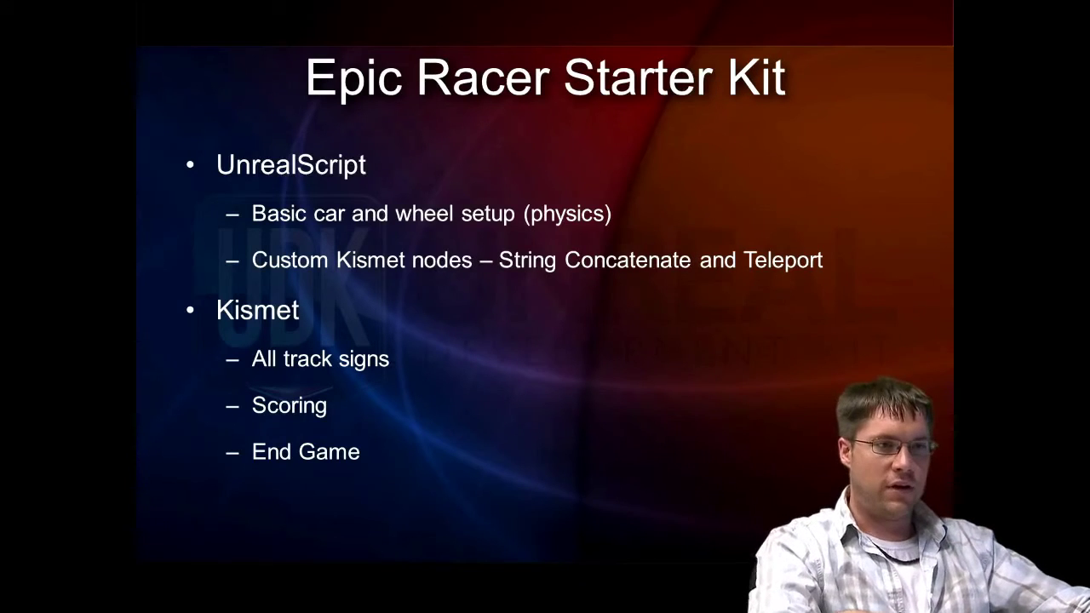
Return to the Unreal Development Kit Gems page in the browser and open the Racer Starter Kit article
key("alt+Tab")
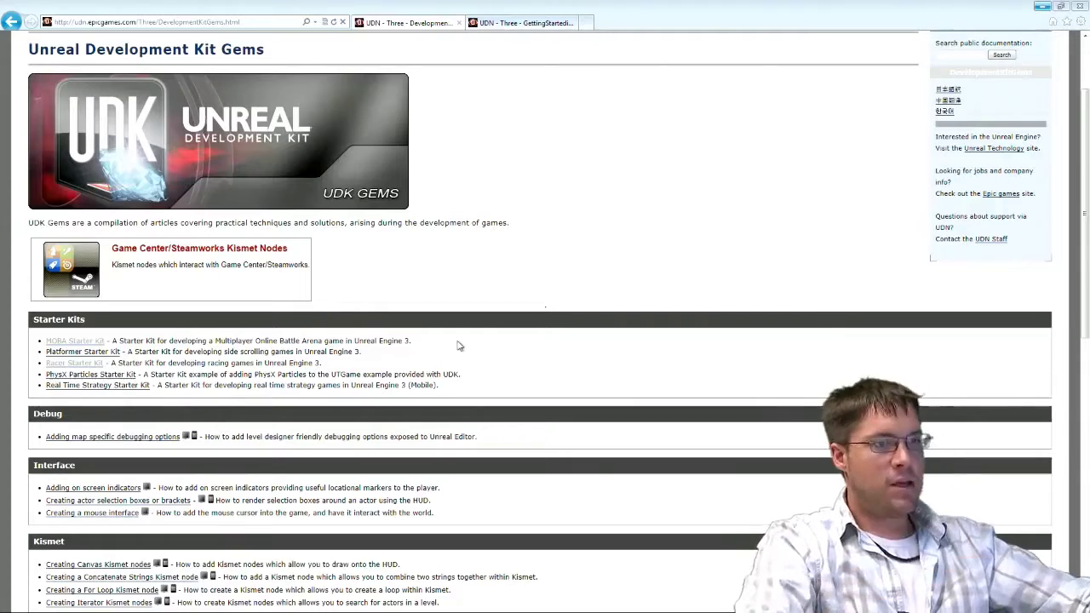
key("alt+Tab")
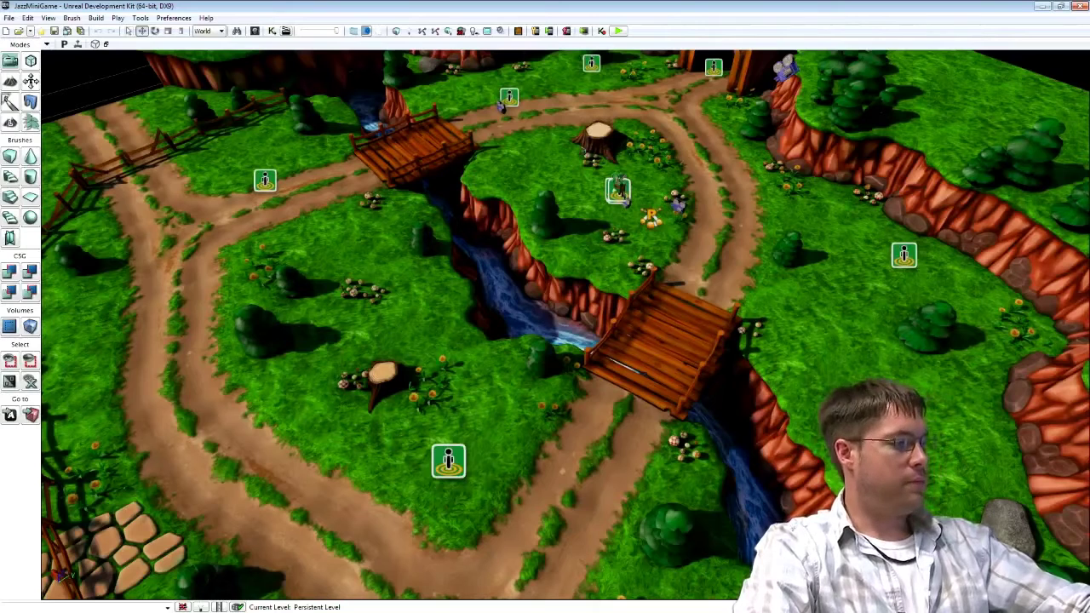
key("alt+Tab")
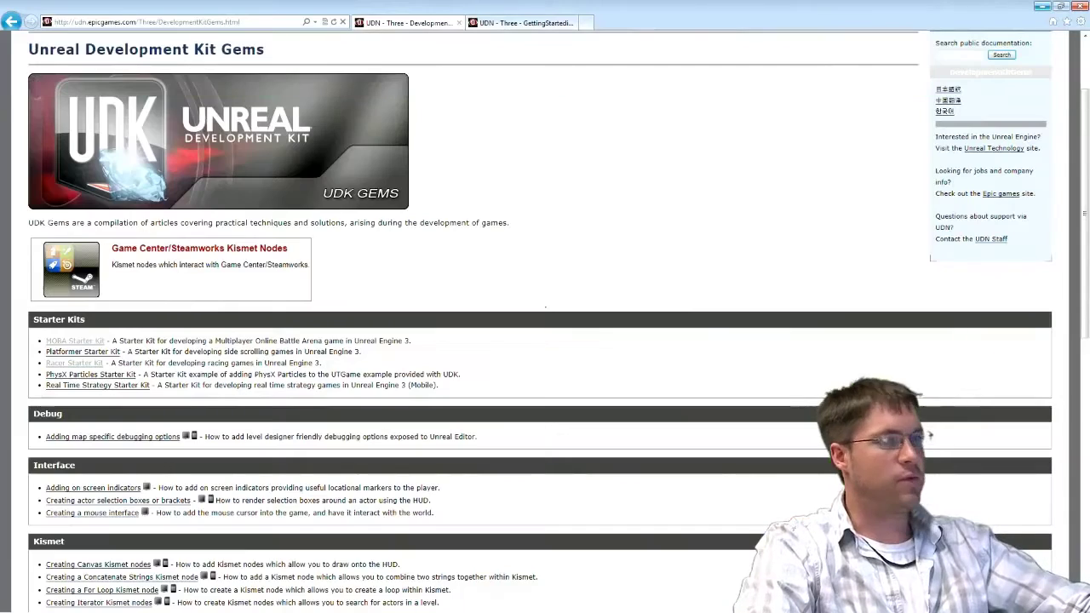
left_click(75, 363)
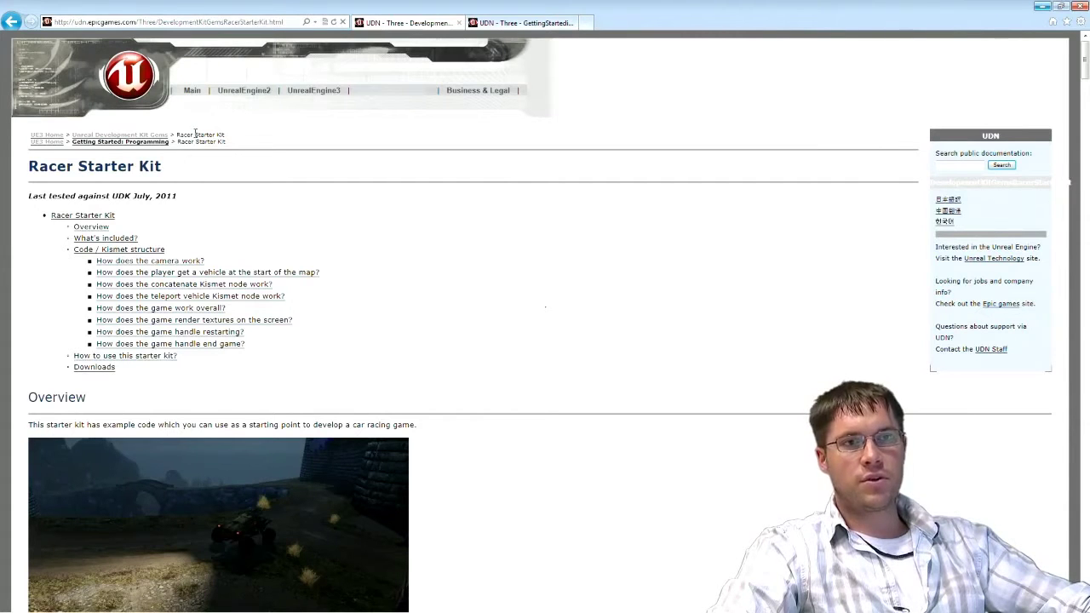
left_click(151, 136)
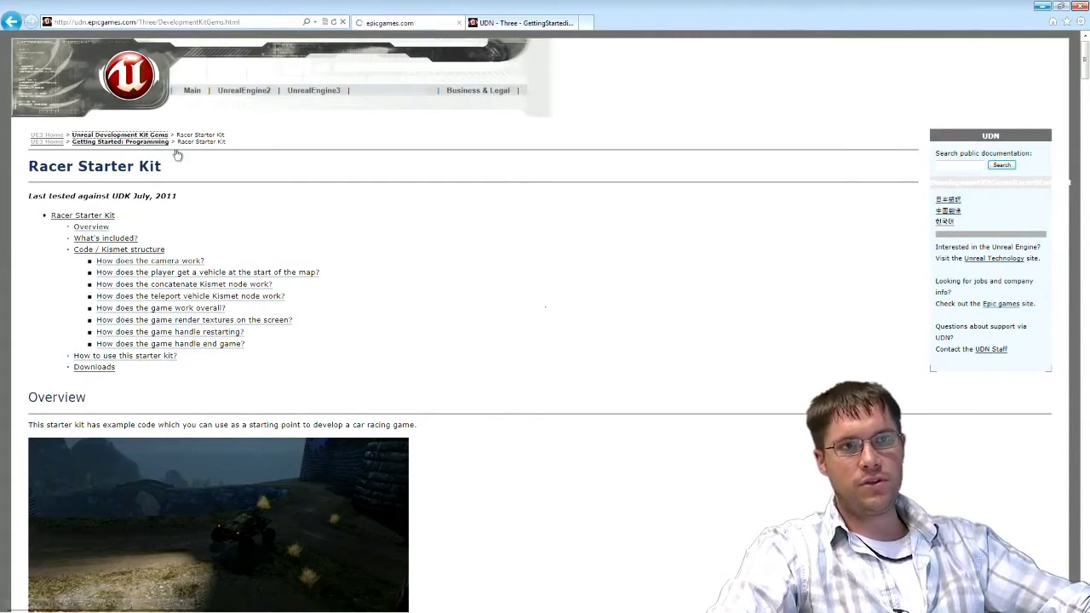
left_click(74, 473)
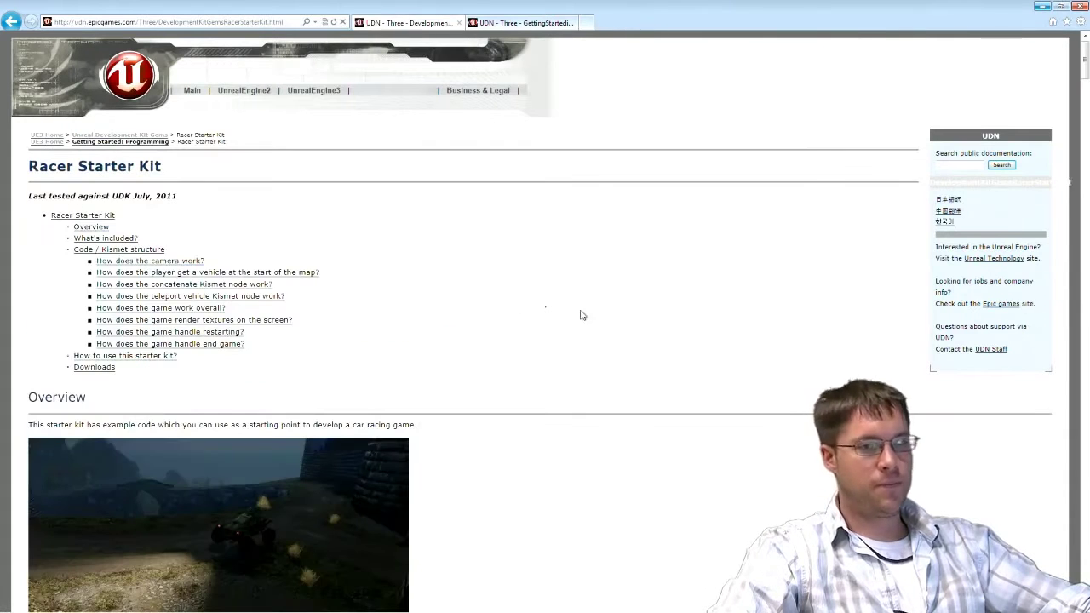
Go to the Downloads section of the Racer Starter Kit article, view its download link, and look back through the article to the beginning
left_click(81, 369)
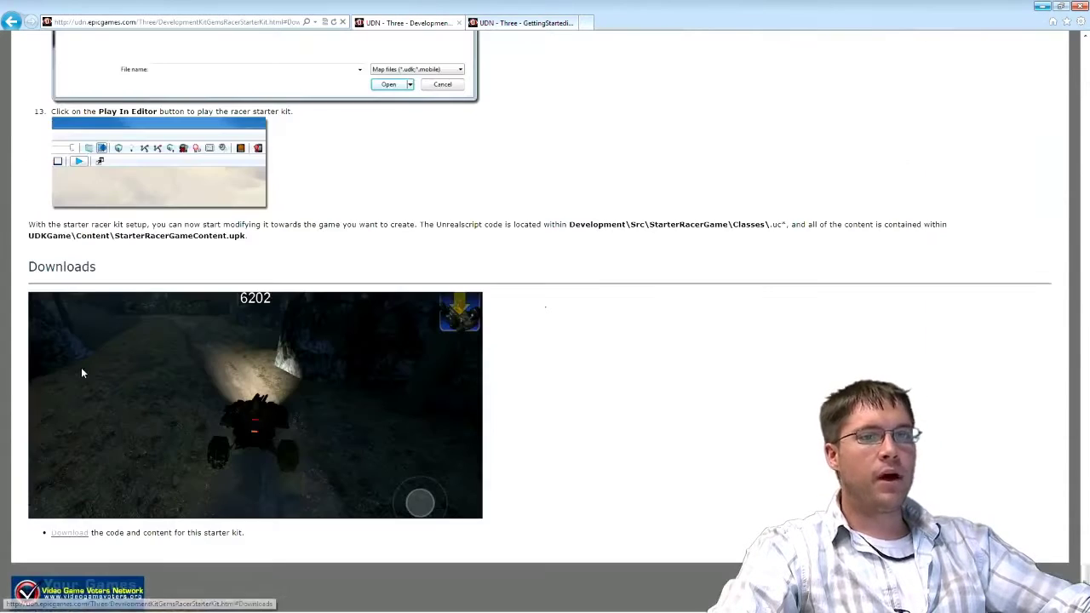
left_click(70, 534)
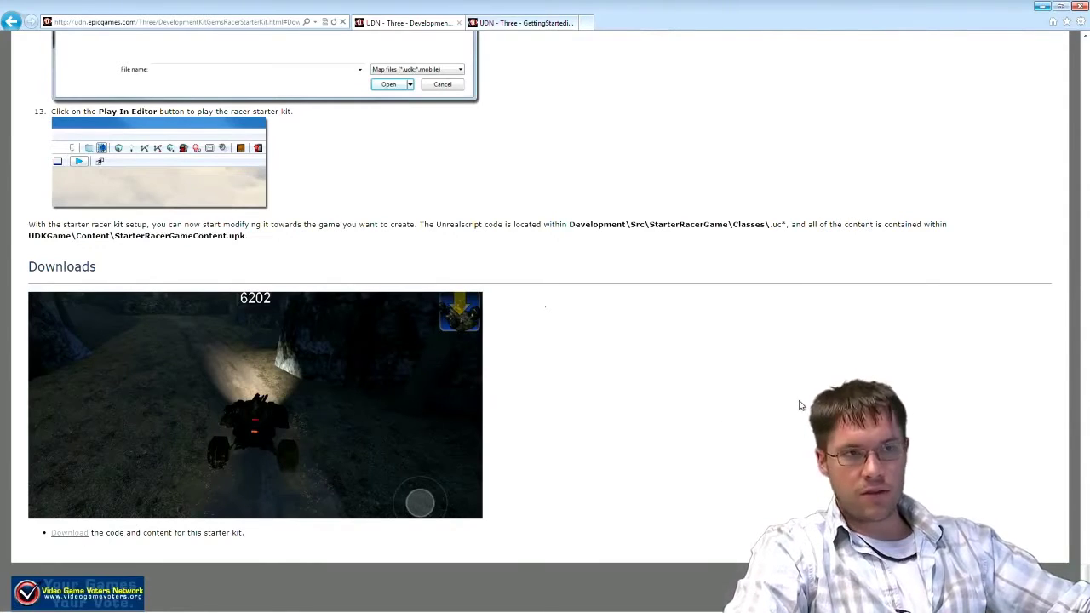
scroll(799, 406, "up", 15)
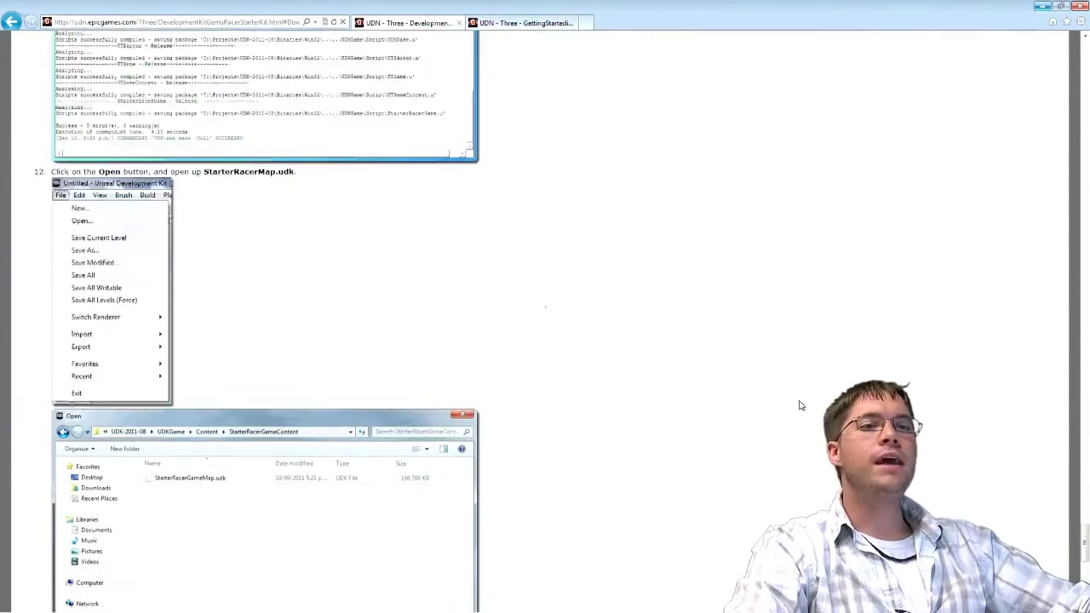
scroll(799, 406, "up", 15)
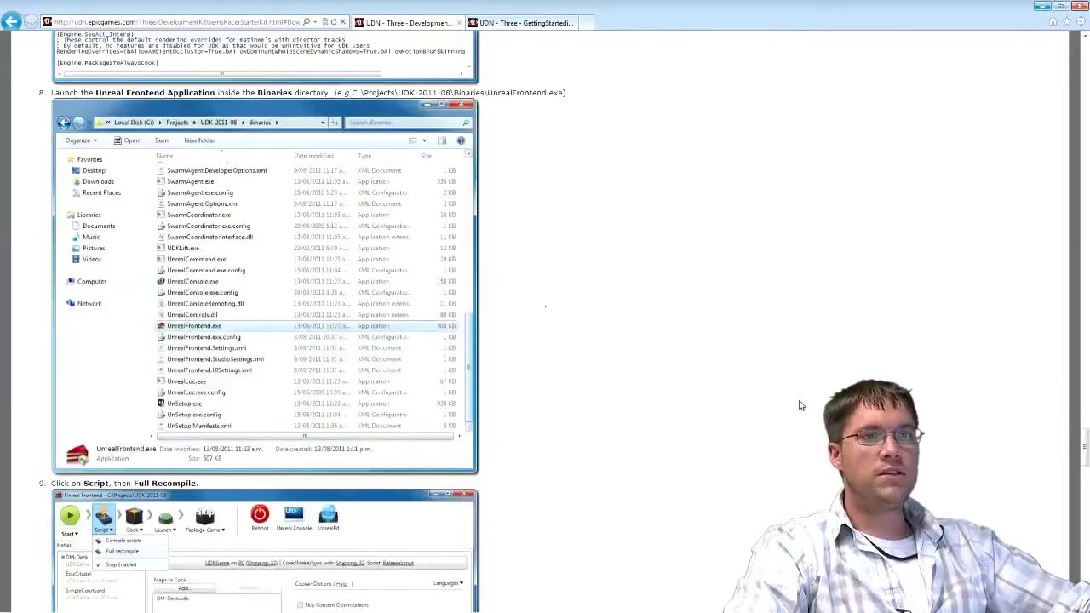
scroll(799, 405, "up", 15)
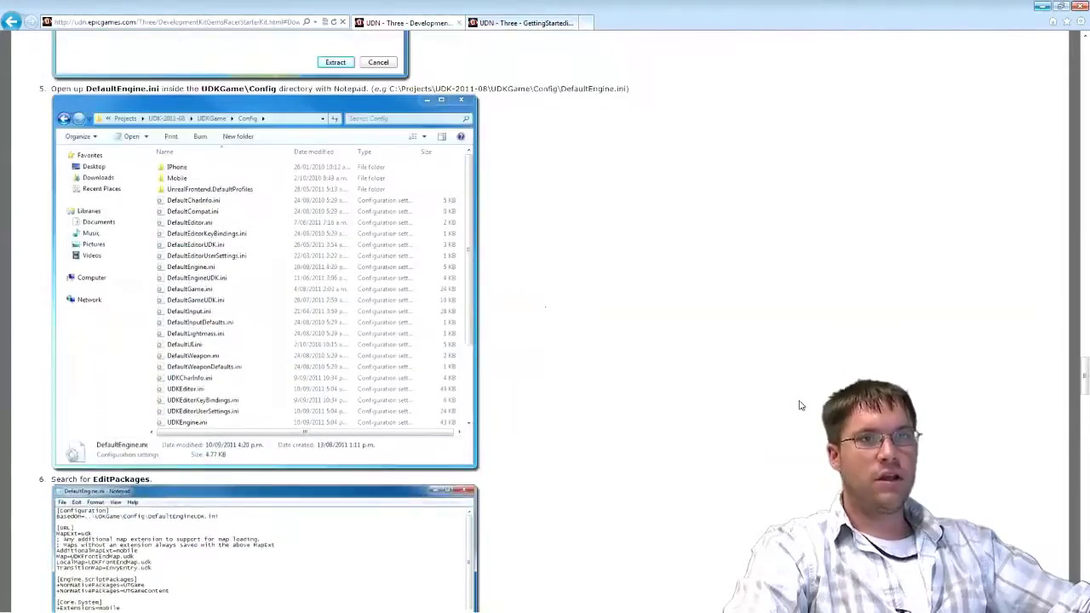
scroll(799, 406, "up", 15)
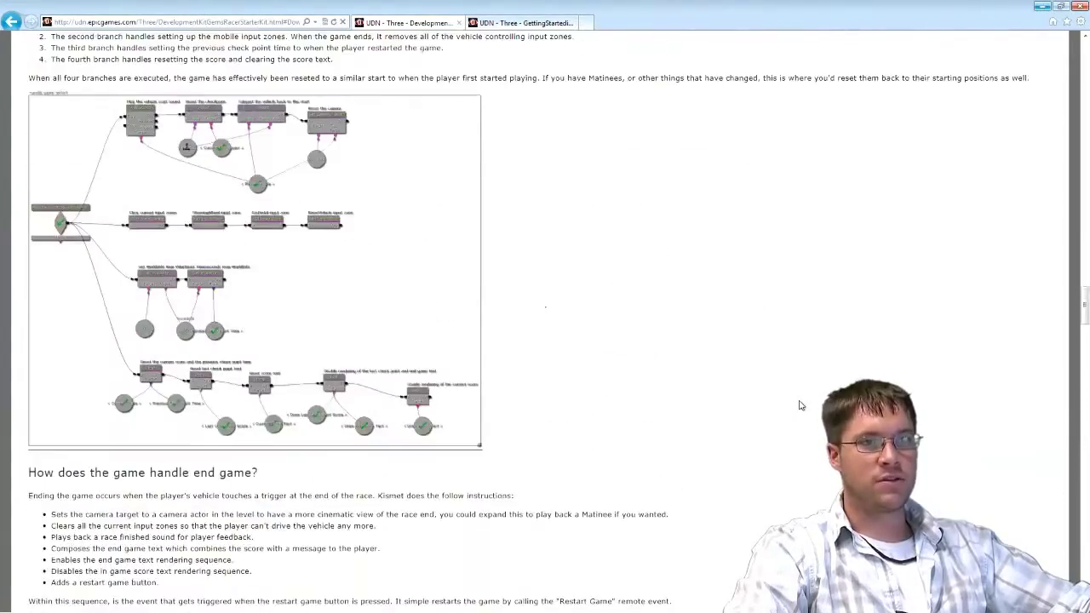
scroll(799, 406, "up", 15)
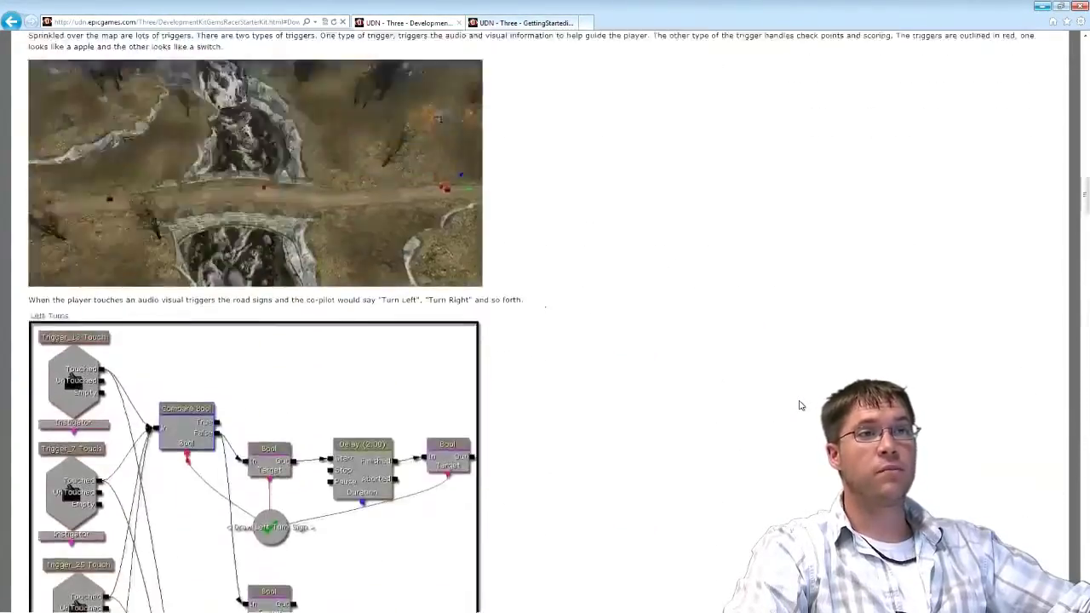
scroll(799, 405, "up", 15)
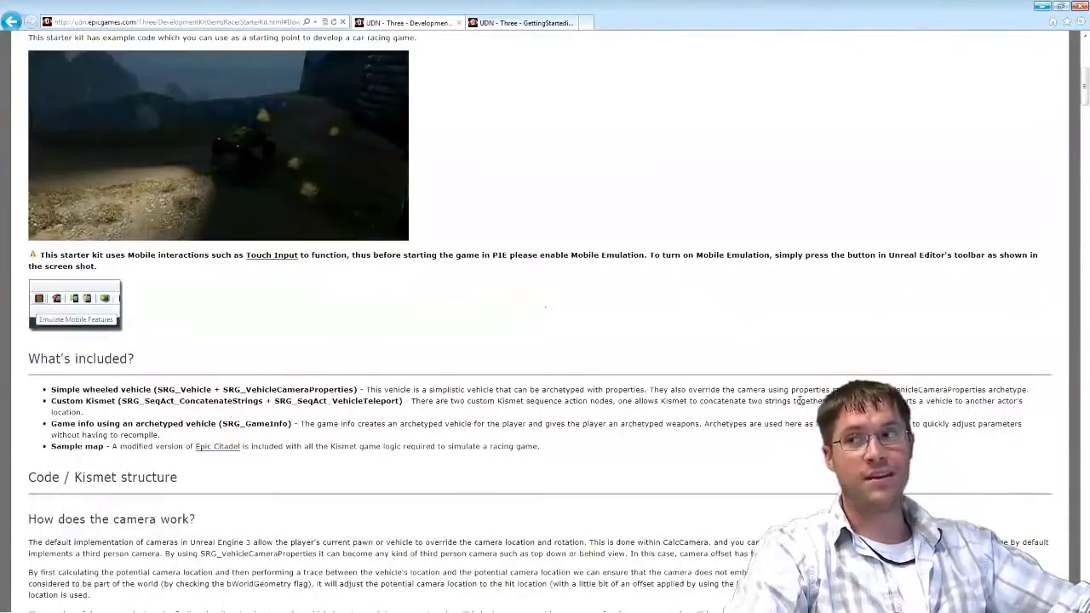
scroll(799, 400, "up", 5)
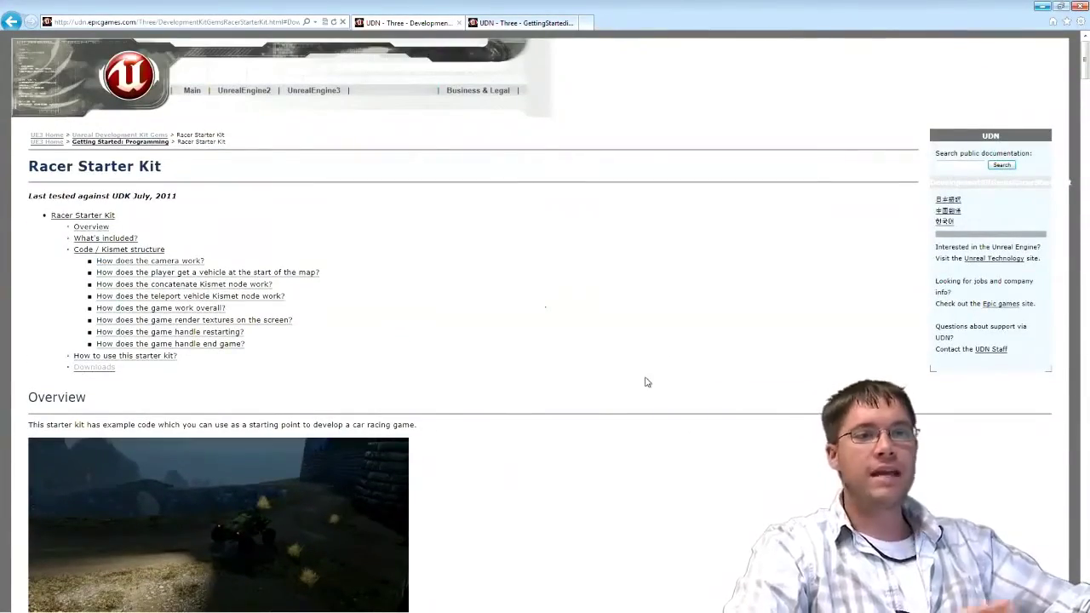
Read the starter kit's setup instructions, from editing DefaultEngine.ini and adding +EditPackages=StarterRacerGame to the full script recompile in Unreal Frontend
scroll(646, 382, "down", 10)
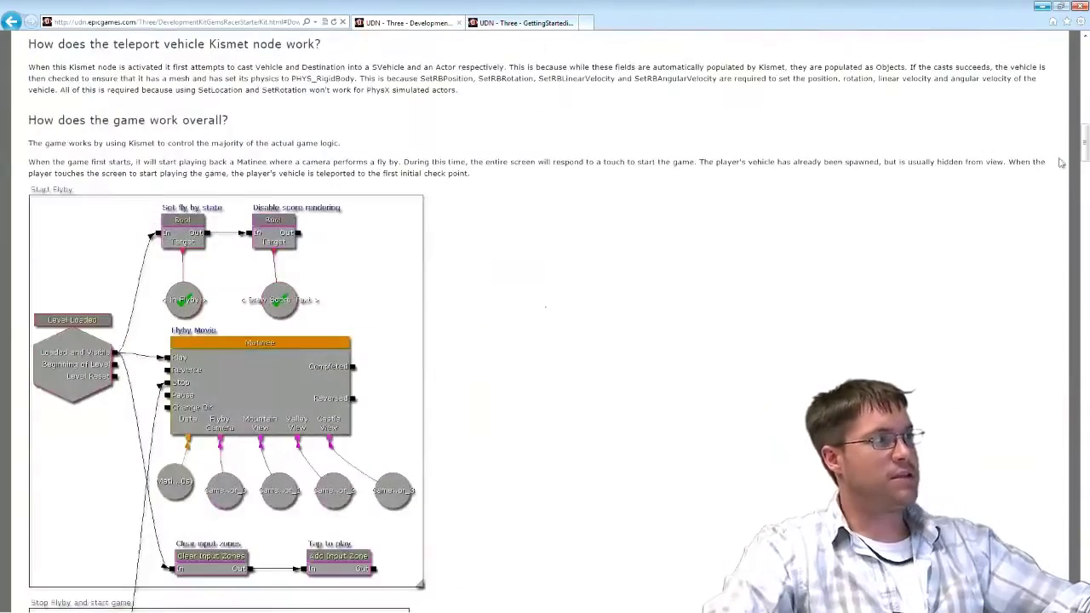
left_click_drag(1085, 151, 1055, 409)
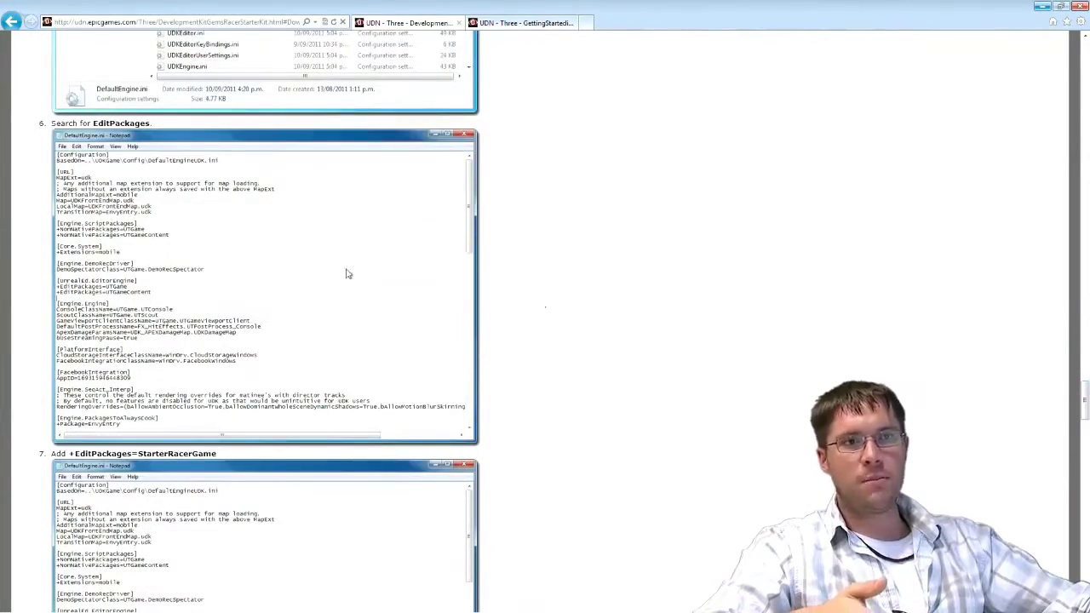
scroll(288, 279, "up", 4)
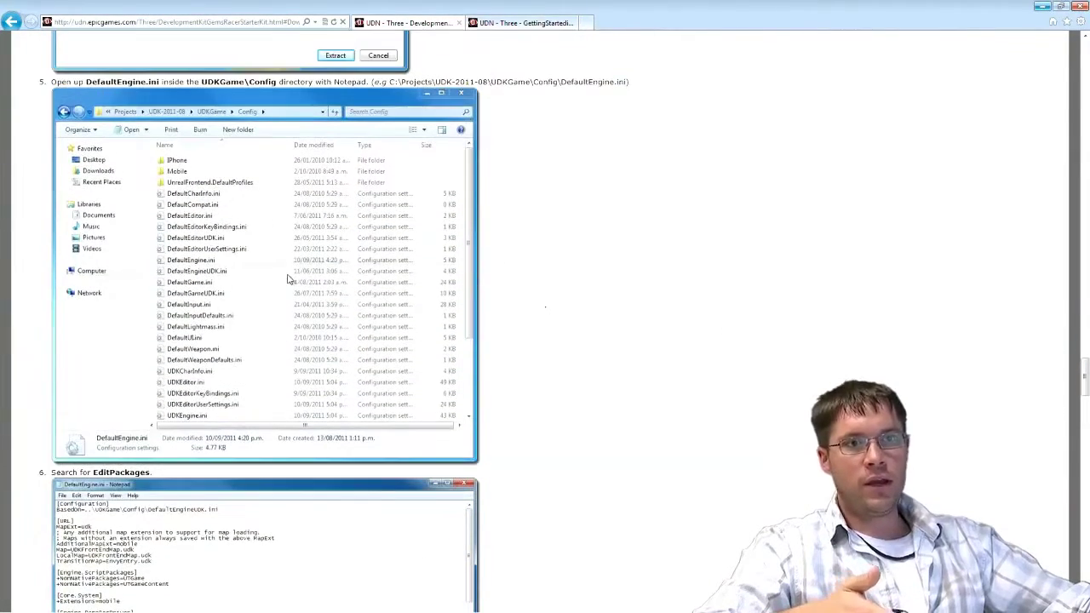
scroll(676, 295, "down", 3)
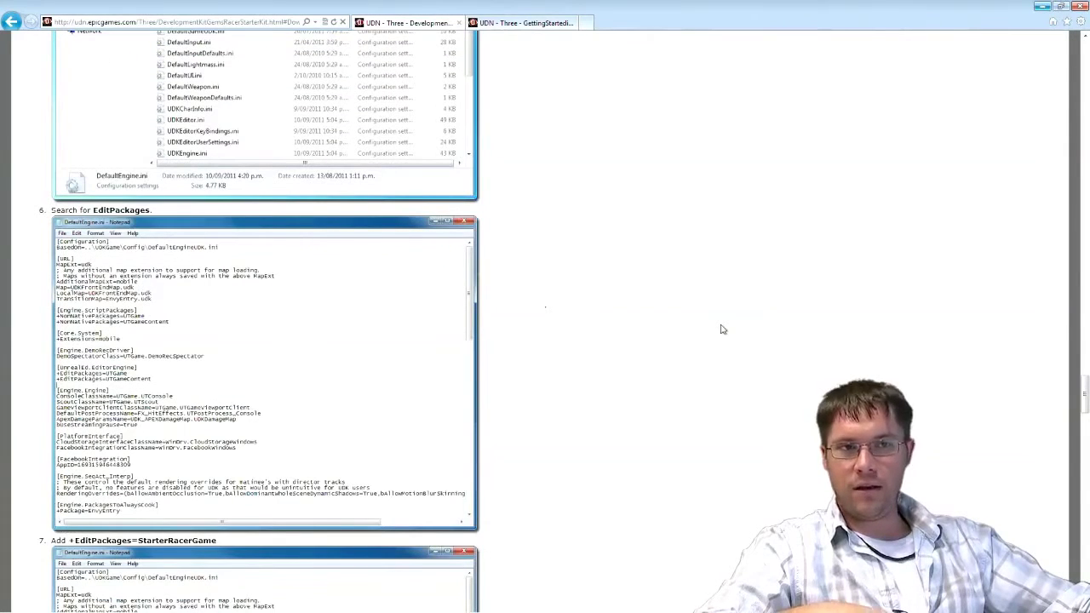
scroll(720, 330, "down", 1)
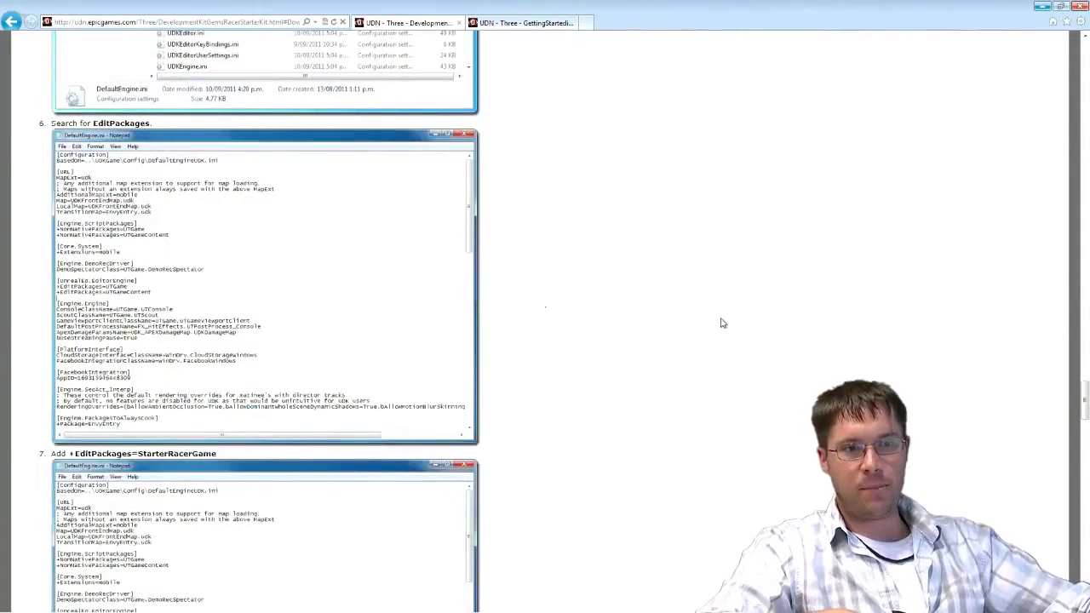
scroll(720, 323, "down", 1)
left_click_drag(70, 367, 217, 367)
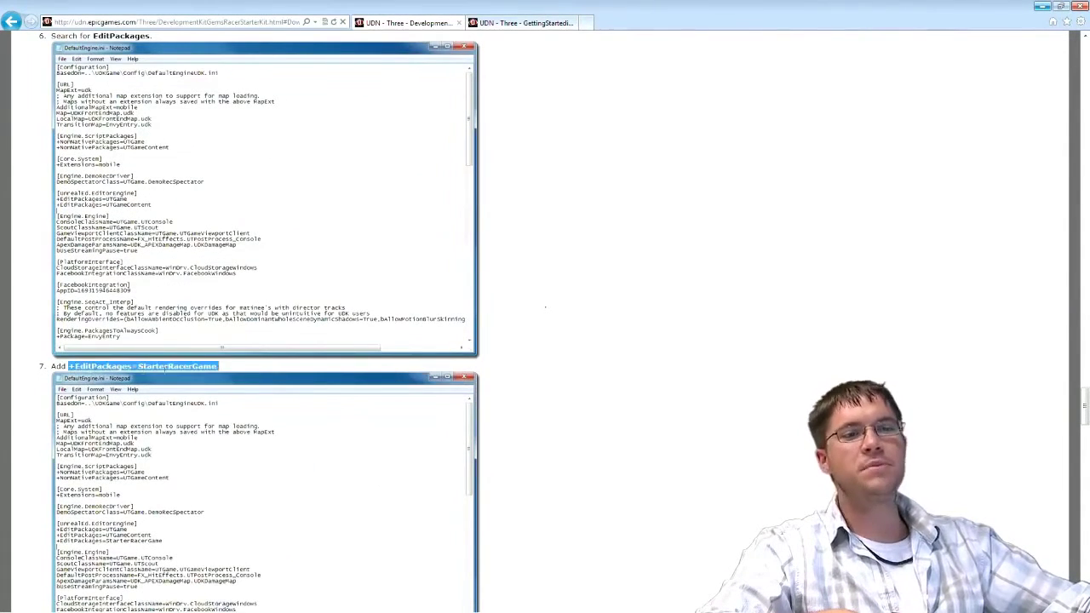
scroll(615, 290, "down", 7)
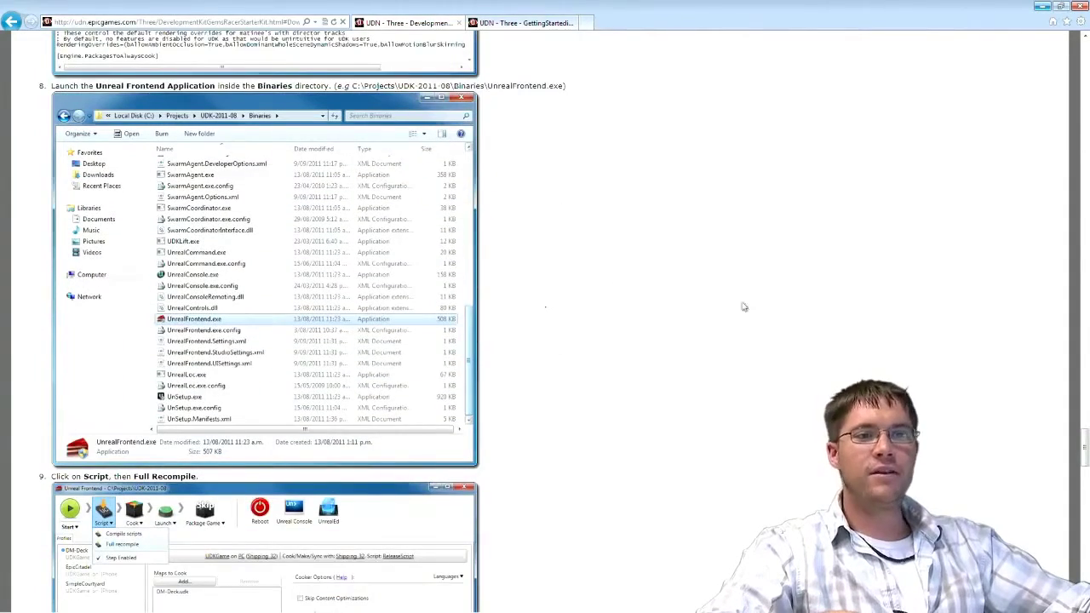
scroll(749, 304, "down", 2)
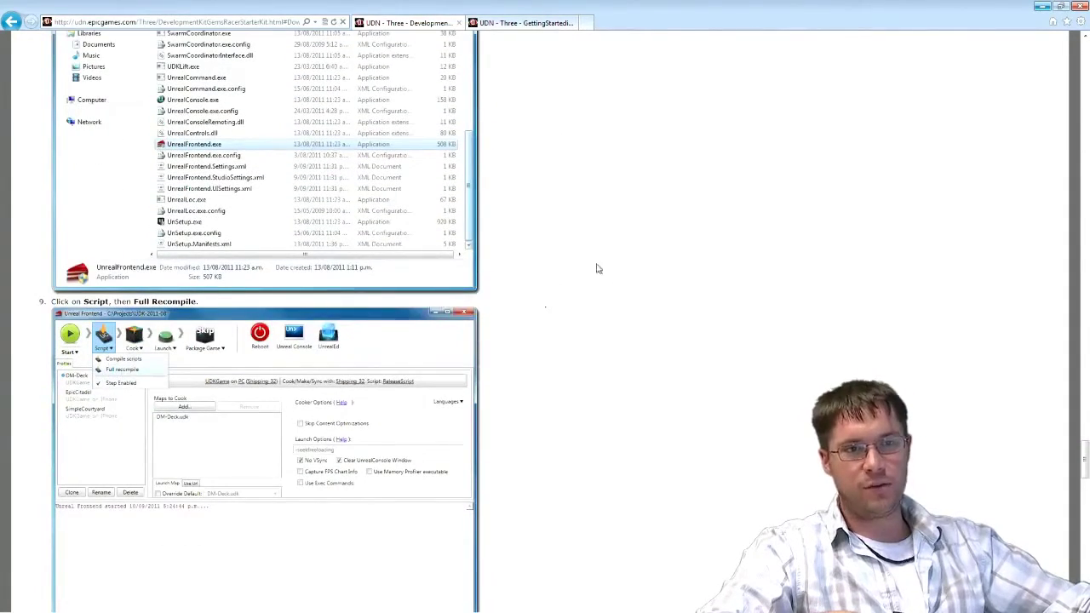
Switch to the Unreal Development Kit editor and open StarterRacerGameMap.udk from the UDKGame\Content\StarterRacerGameContent folder
left_click(1045, 7)
left_click(10, 18)
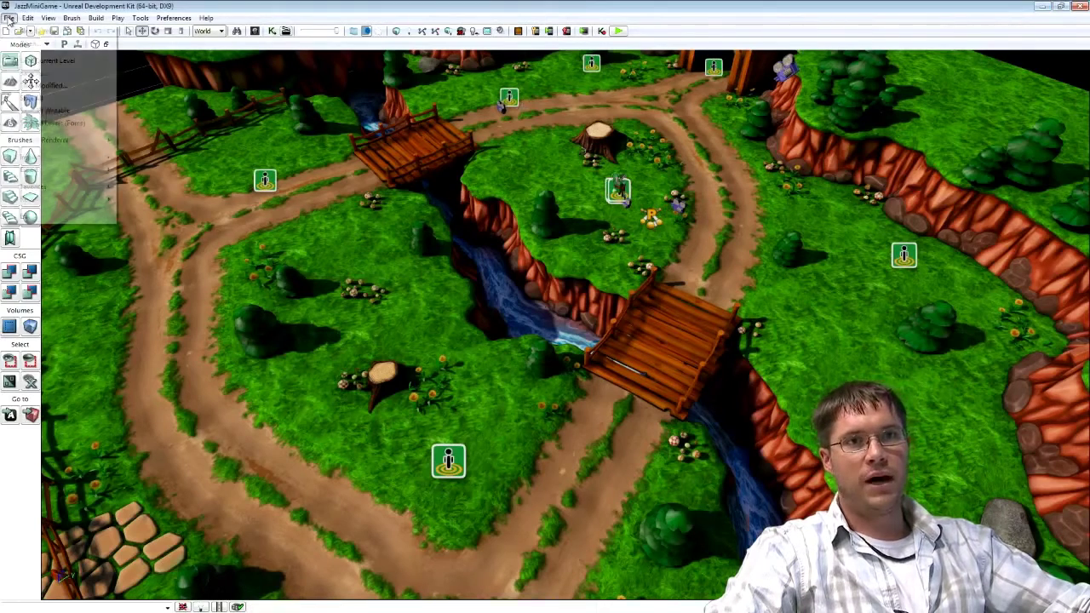
left_click(25, 52)
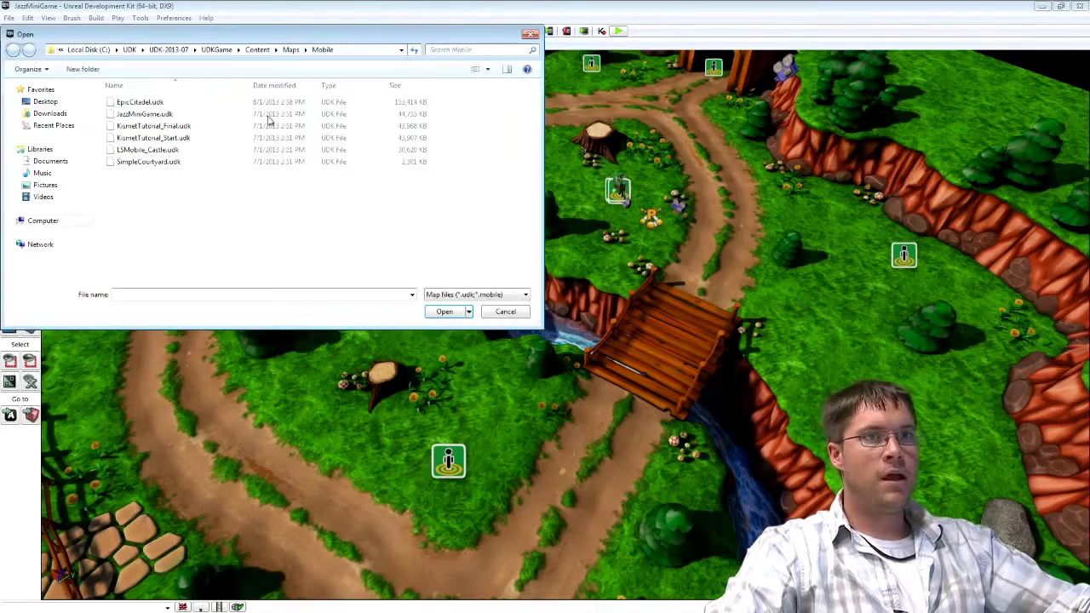
left_click(257, 50)
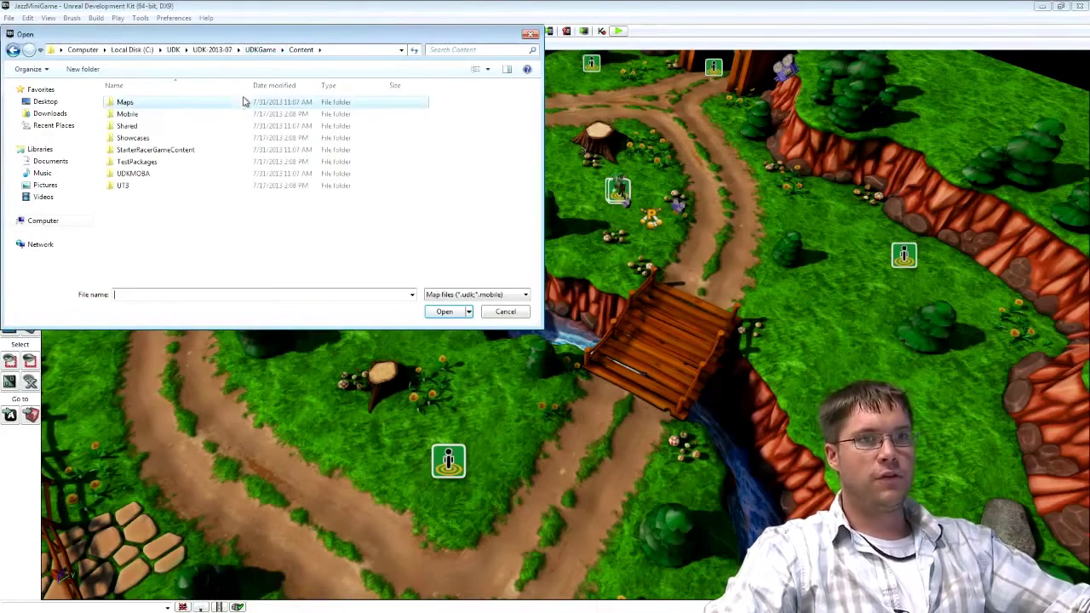
double_click(162, 150)
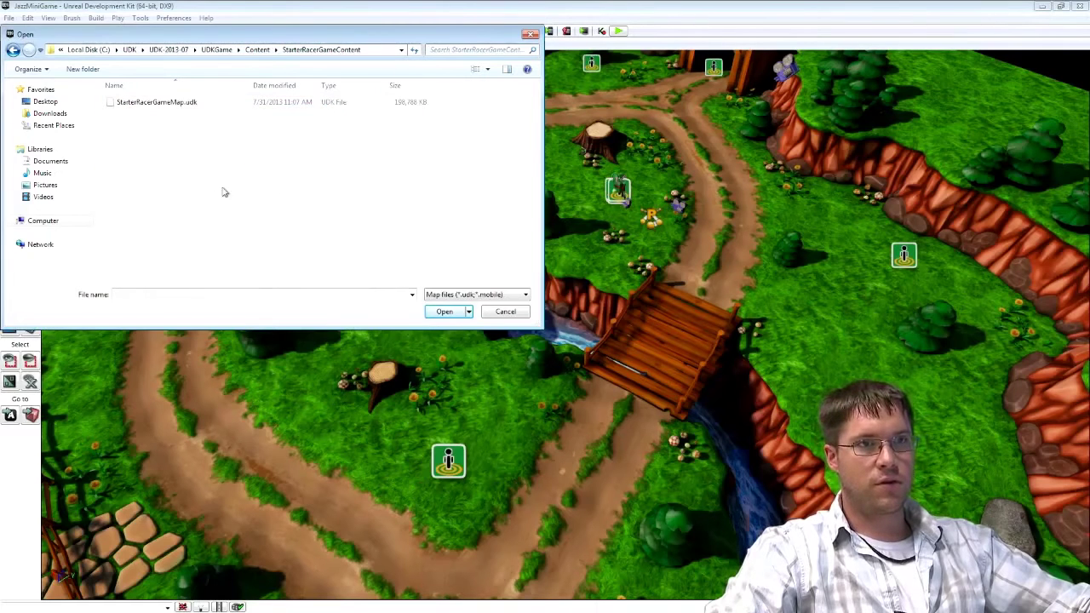
double_click(153, 102)
left_click(572, 398)
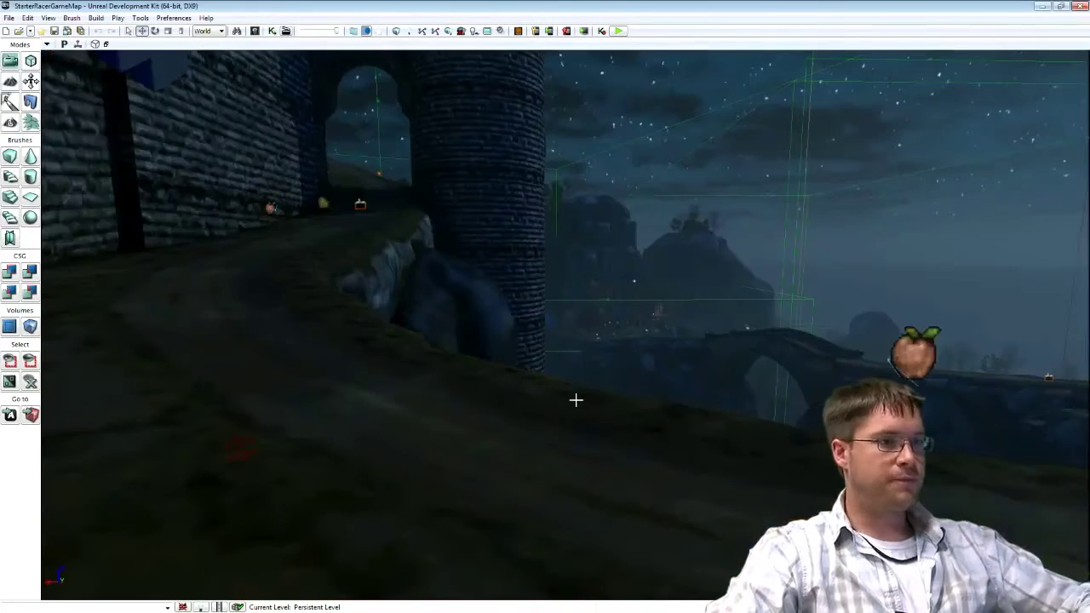
Play-test the Epic Racer level in the mobile previewer, drive the vehicle along the road, and close the preview
left_click(550, 32)
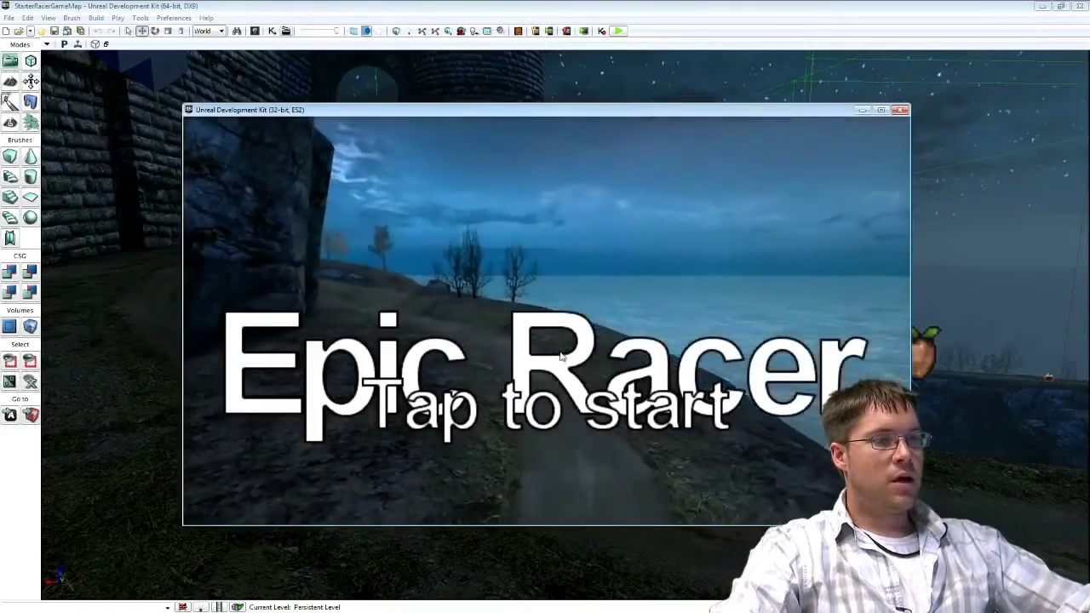
left_click(559, 351)
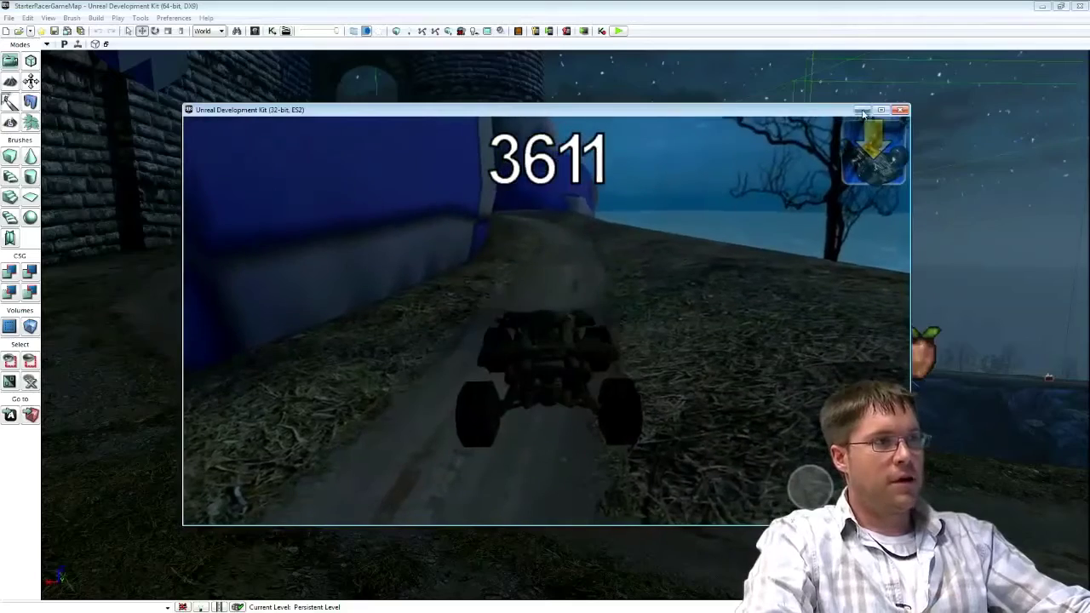
left_click(900, 110)
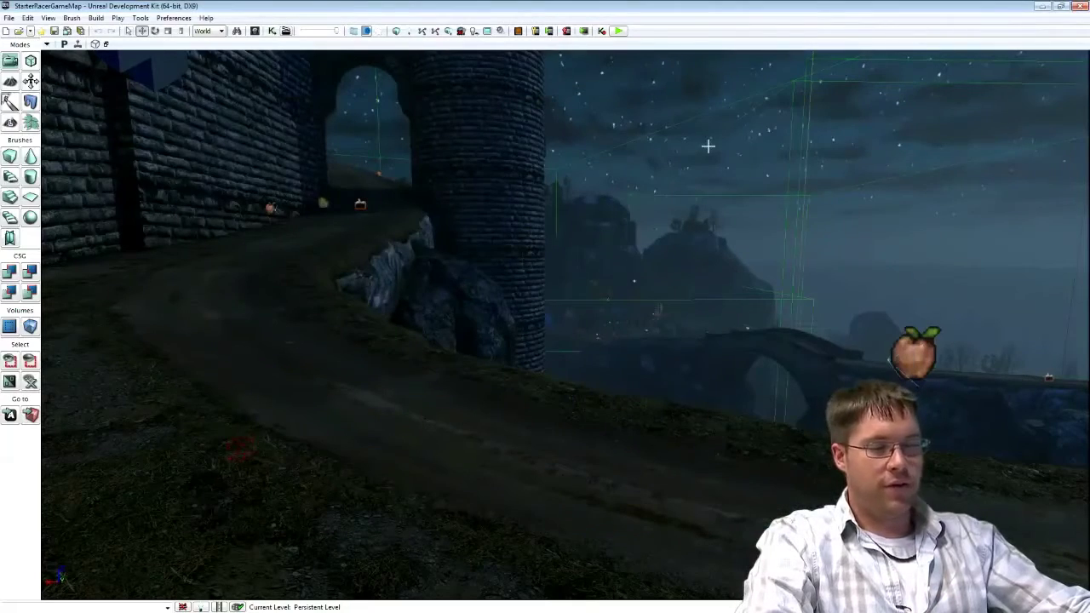
Fly through the racer level along the road from the castle tower to the tents
right_click_drag(448, 232, 413, 243)
key("w")
key("w")
right_click_drag(119, 117, 52, 107)
right_click_drag(545, 324, 565, 273)
key("w")
key("s")
key("w")
right_click_drag(233, 295, 94, 313)
Select the path node near the tents and show the navigation paths in the viewport, following them towards the castle
left_click(600, 340)
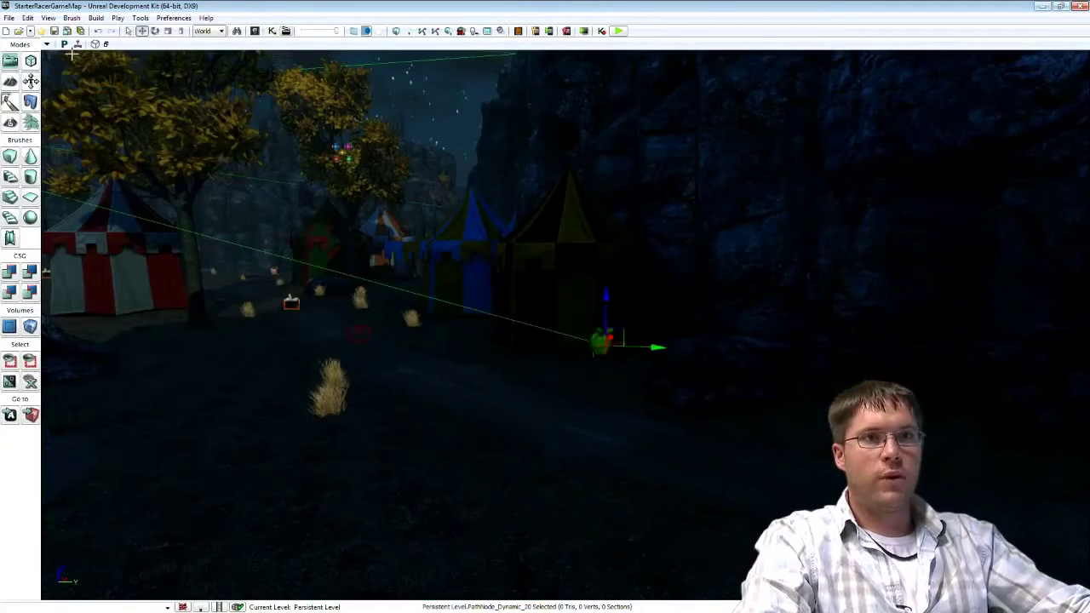
left_click(47, 46)
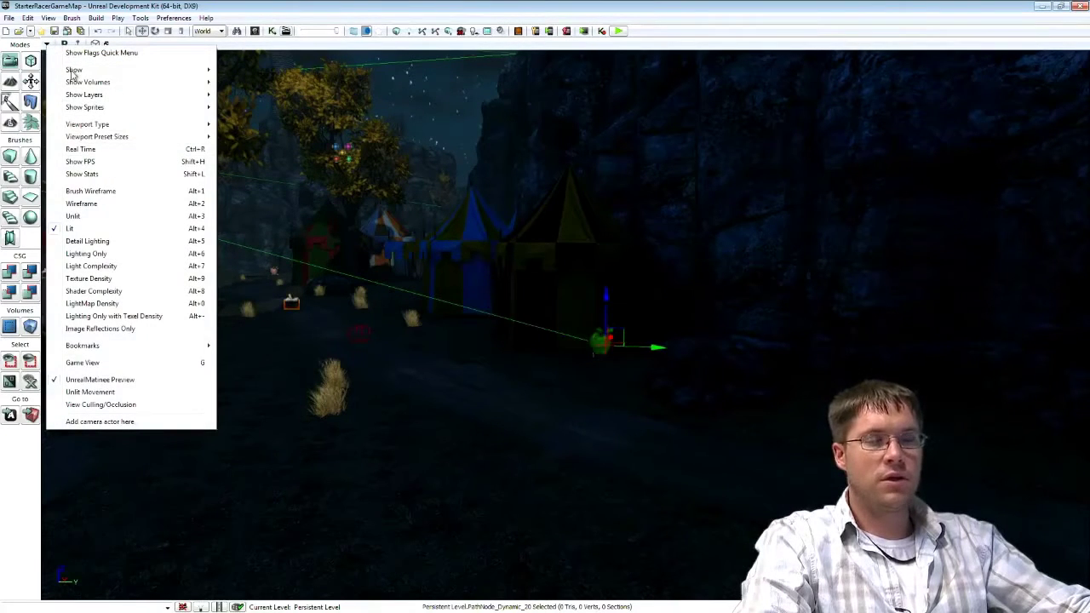
mouse_move(74, 71)
left_click(273, 182)
right_click_drag(493, 266, 178, 235)
right_click_drag(383, 171, 400, 163)
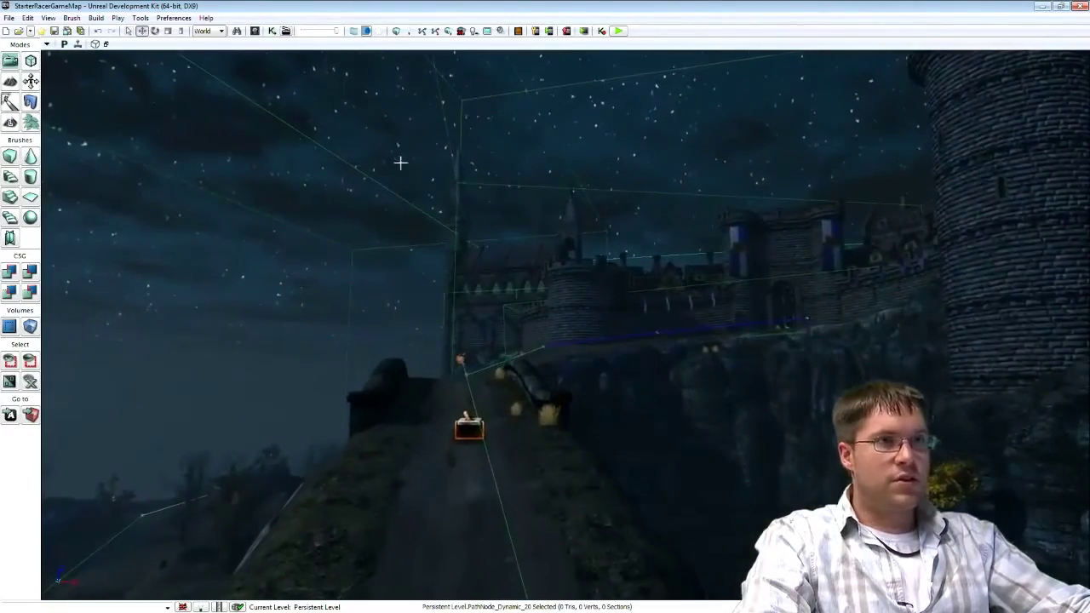
Open the level's UnrealKismet sequence in a maximized window and examine its Global Variables
left_click(273, 31)
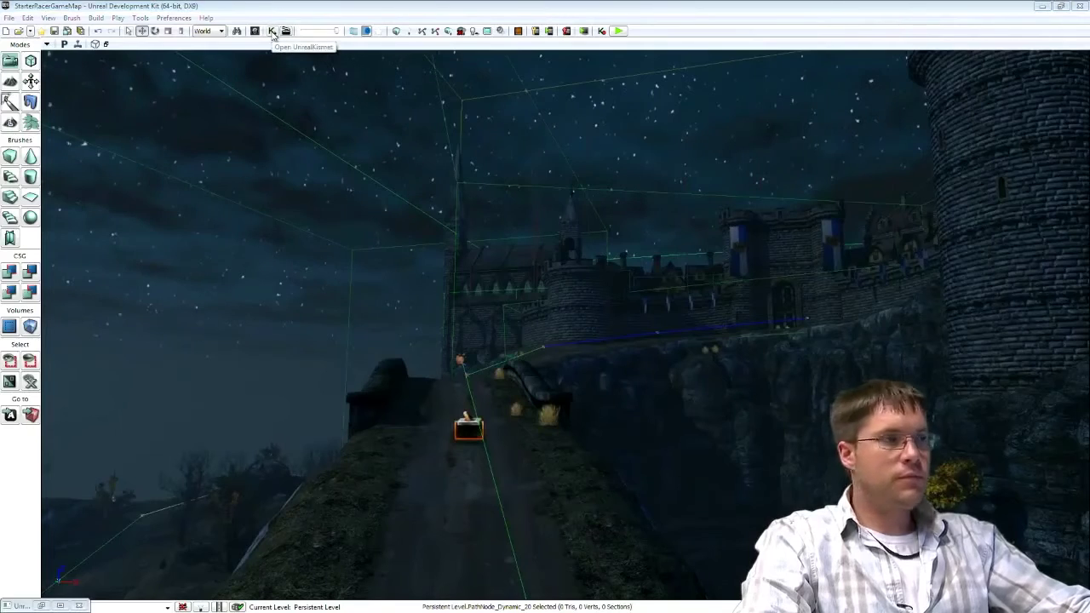
left_click(66, 607)
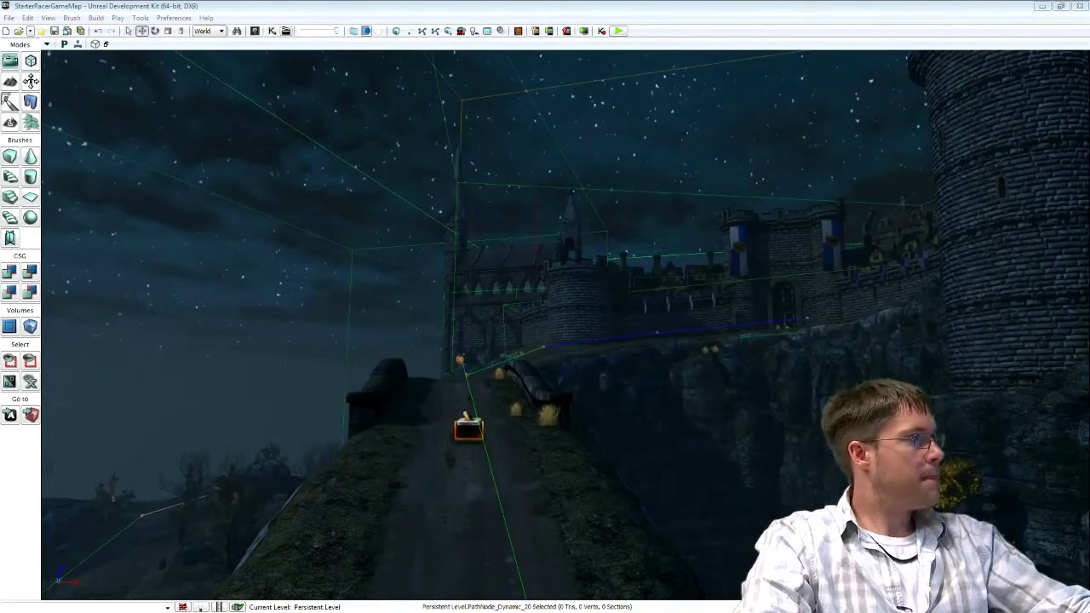
left_click_drag(1089, 145, 447, 53)
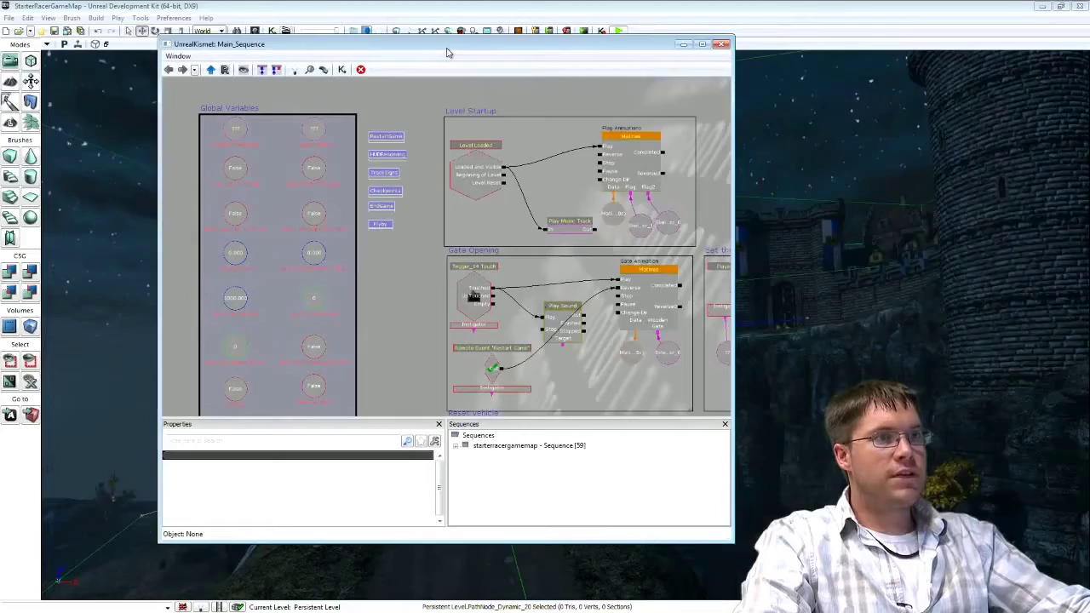
double_click(447, 49)
left_click_drag(433, 207, 610, 208)
scroll(611, 207, "up", 3)
left_click_drag(478, 217, 613, 265)
left_click_drag(509, 280, 461, 254)
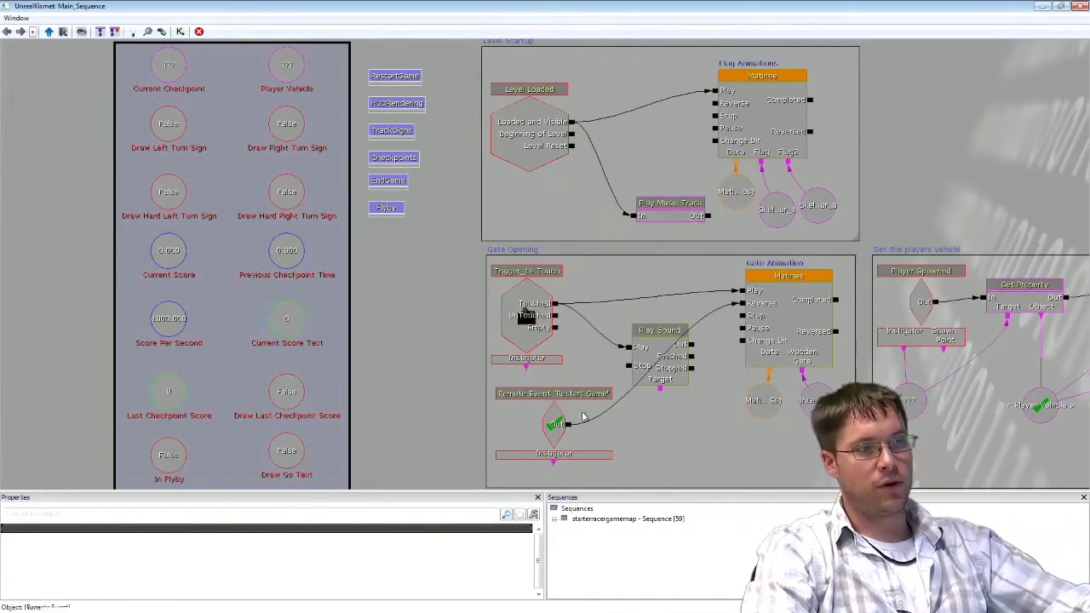
Select the Flag Animations Matinee in the Level Startup sequence and examine the neighbouring Gate Opening sequence
left_click_drag(532, 286, 386, 350)
left_click_drag(406, 282, 282, 201)
left_click(319, 171)
left_click(478, 115)
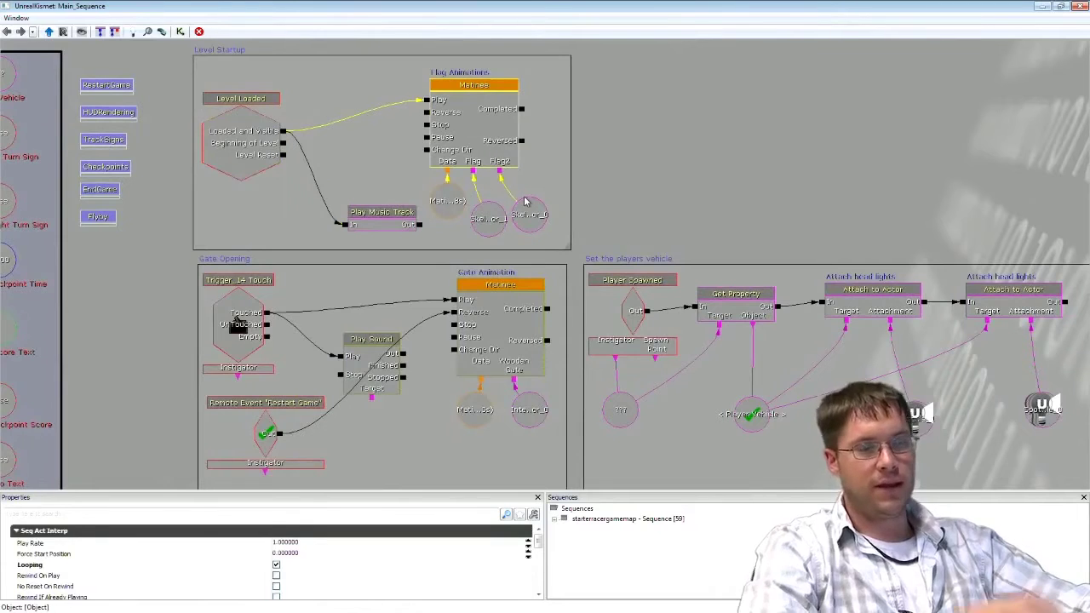
left_click_drag(479, 292, 492, 215)
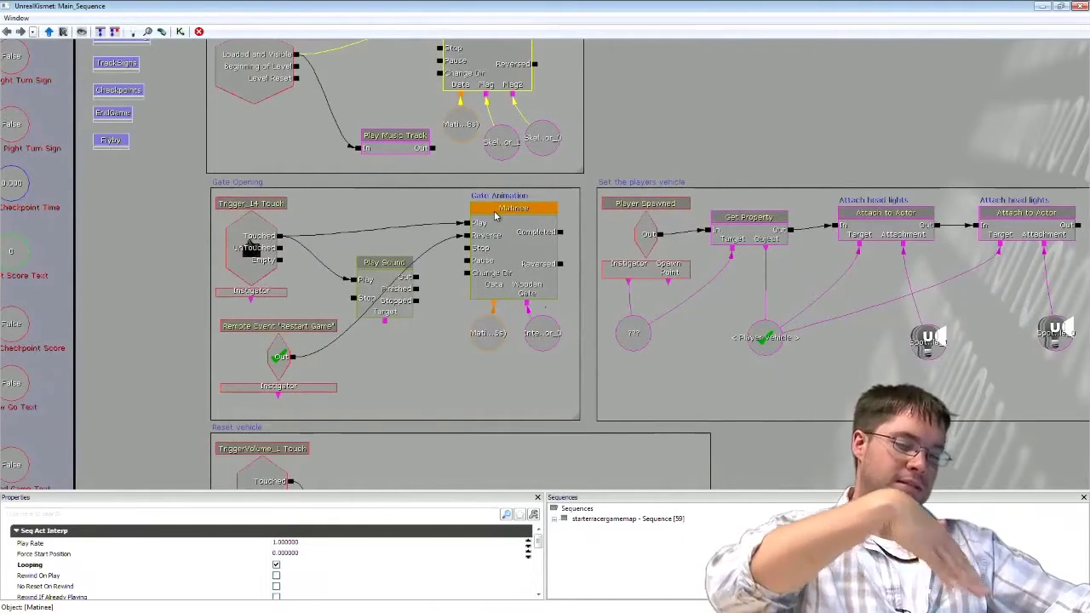
left_click_drag(472, 299, 452, 247)
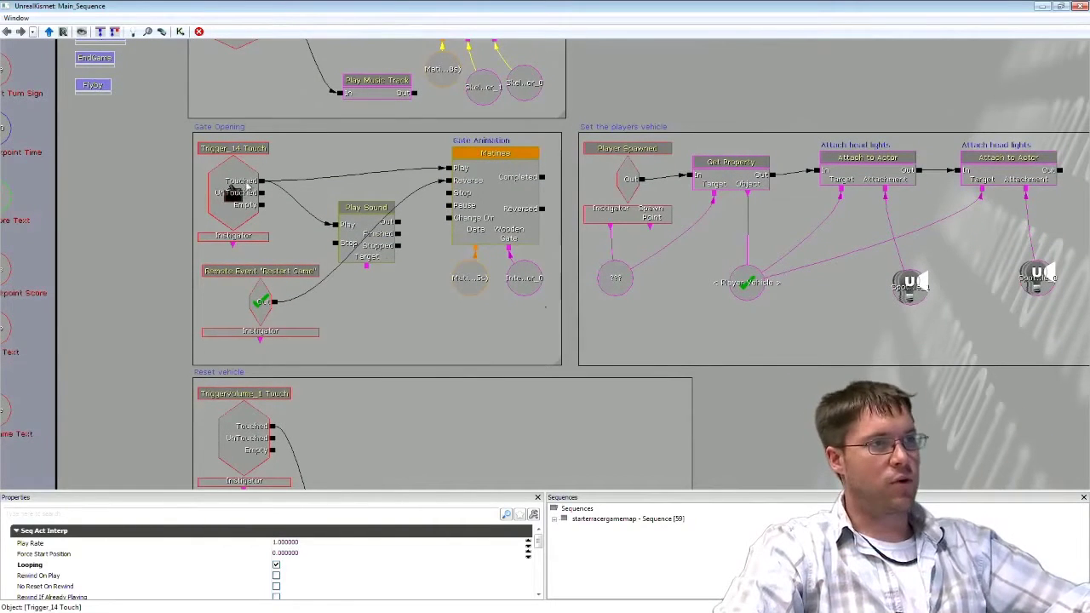
Examine the Gate Opening, players vehicle and Reset vehicle groups in the main Kismet sequence
left_click_drag(480, 293, 469, 256)
left_click_drag(600, 283, 572, 179)
left_click_drag(520, 330, 555, 221)
left_click_drag(474, 293, 473, 252)
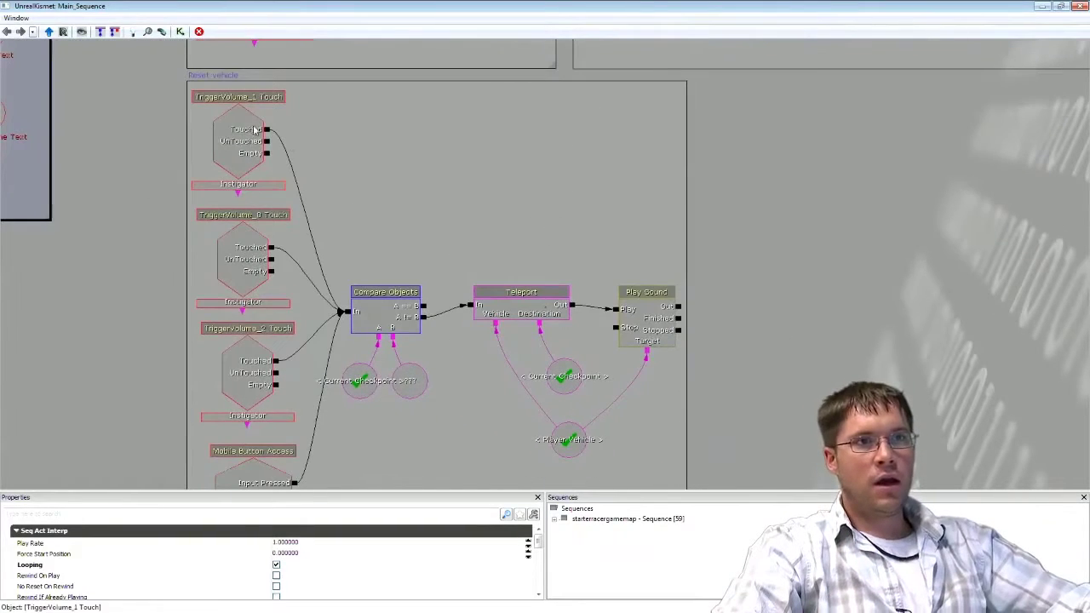
left_click_drag(324, 404, 339, 338)
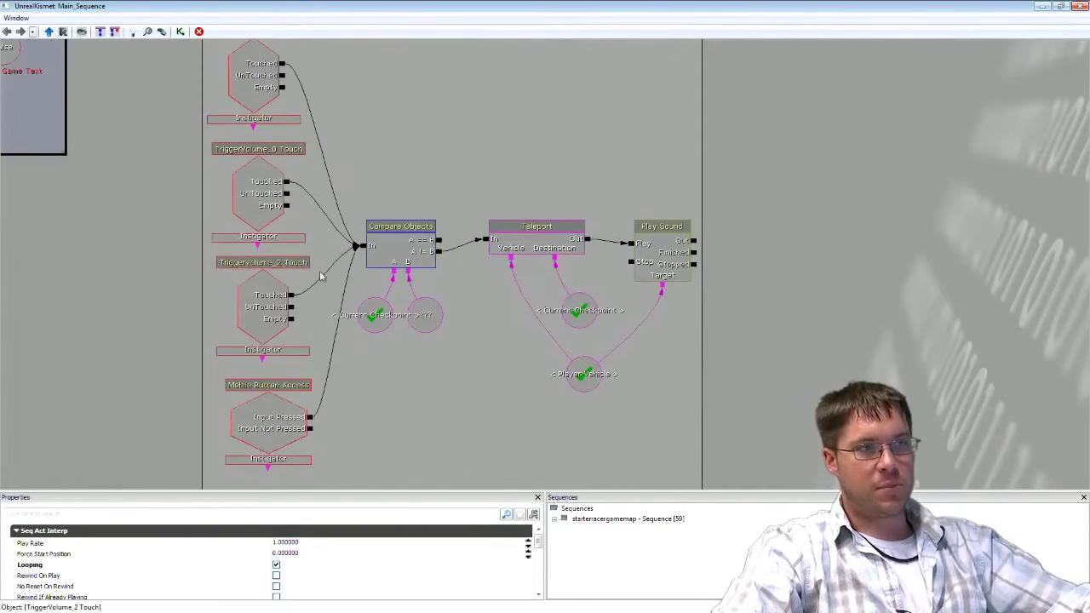
left_click_drag(586, 319, 407, 268)
left_click(358, 242)
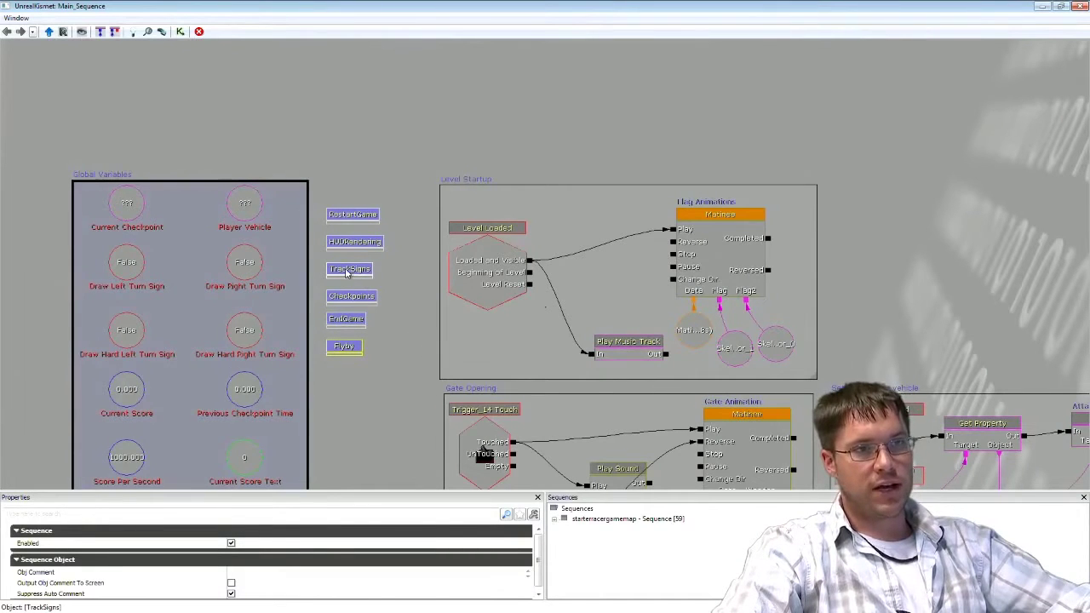
Open the TrackSigns sub-sequence and inspect the touch triggers in its Left Turns group
double_click(347, 272)
scroll(293, 222, "up", 6)
left_click_drag(290, 213, 220, 332)
left_click_drag(242, 236, 198, 271)
left_click(299, 168)
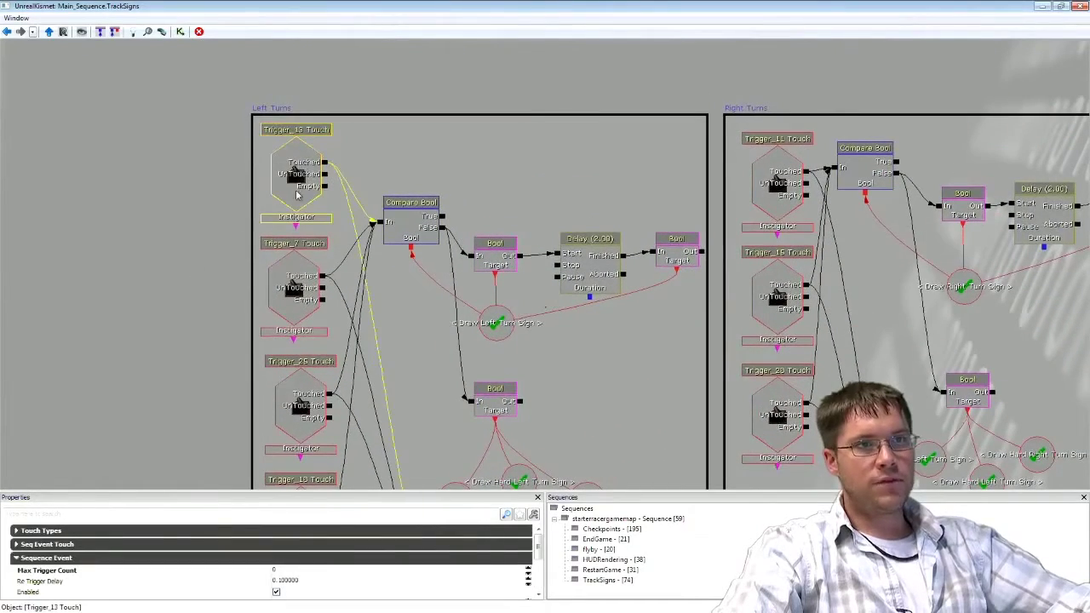
left_click(300, 289)
left_click_drag(147, 305, 120, 216)
left_click(270, 317)
left_click_drag(223, 122, 212, 192)
left_click(255, 152)
left_click(256, 282)
left_click_drag(145, 315, 79, 254)
Select the Left Turns group's Compare Bool and its Draw Left Turn Sign variable to trace their connections
left_click(305, 145)
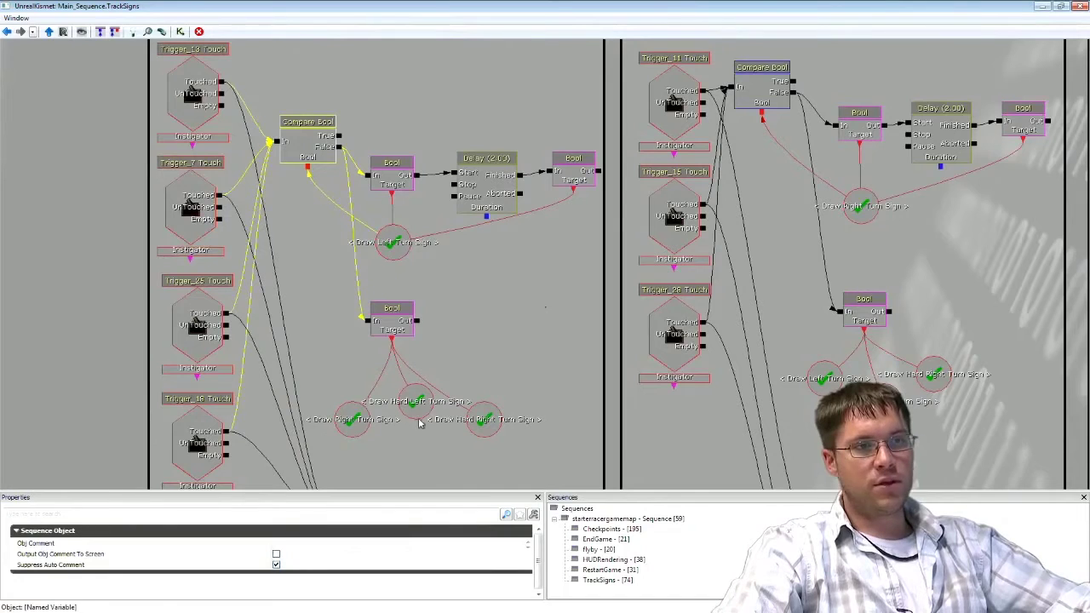
left_click_drag(497, 299, 429, 309)
left_click(326, 254)
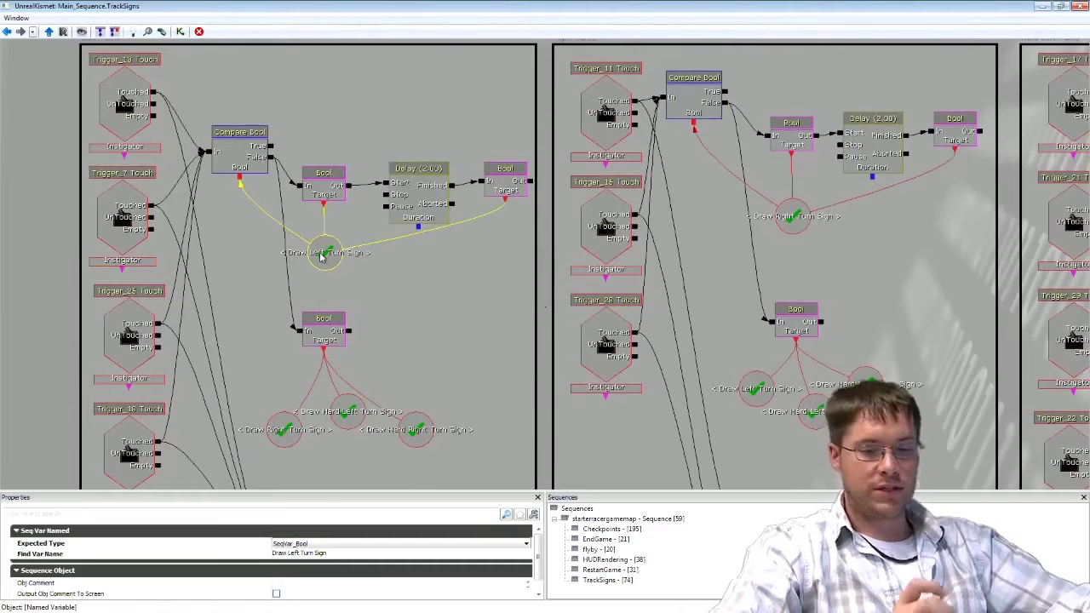
left_click_drag(240, 199, 296, 191)
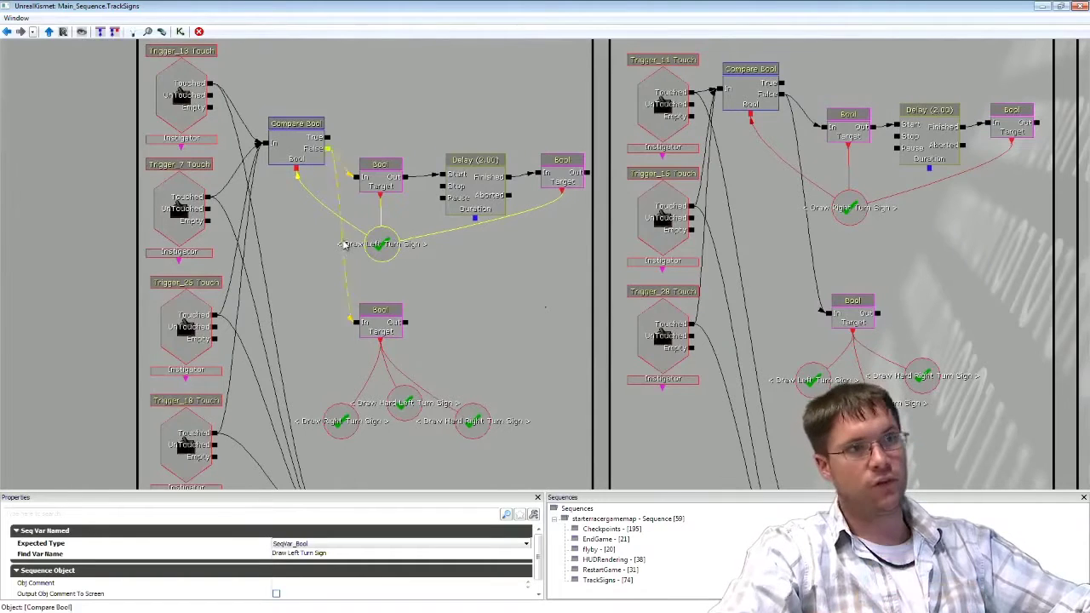
left_click_drag(395, 248, 380, 255)
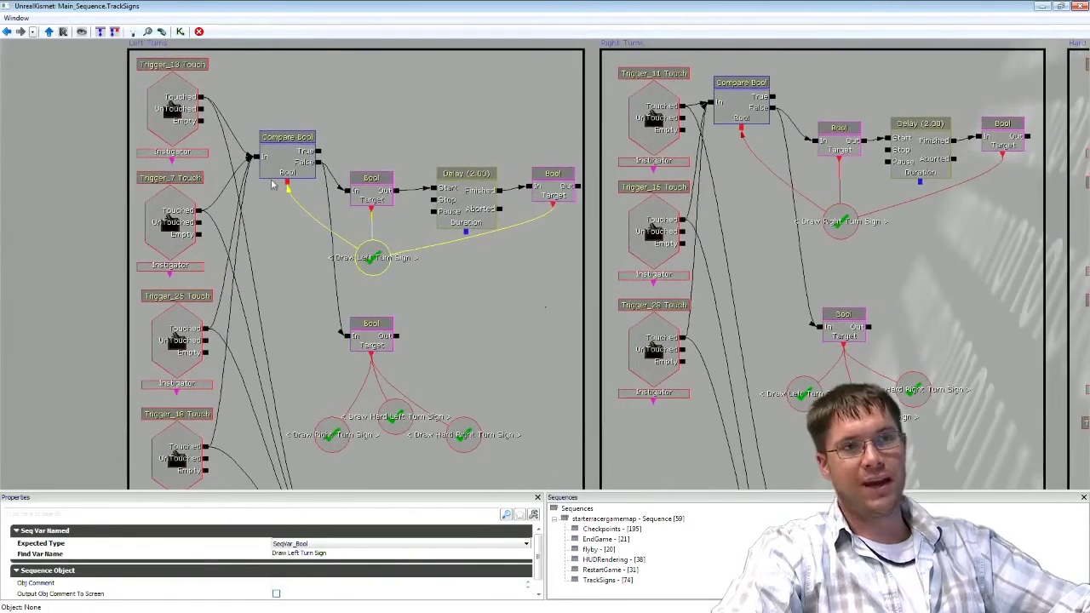
Select the Left Turns touch triggers one by one to trace their links to the Easy left Play Sound action
left_click(171, 119)
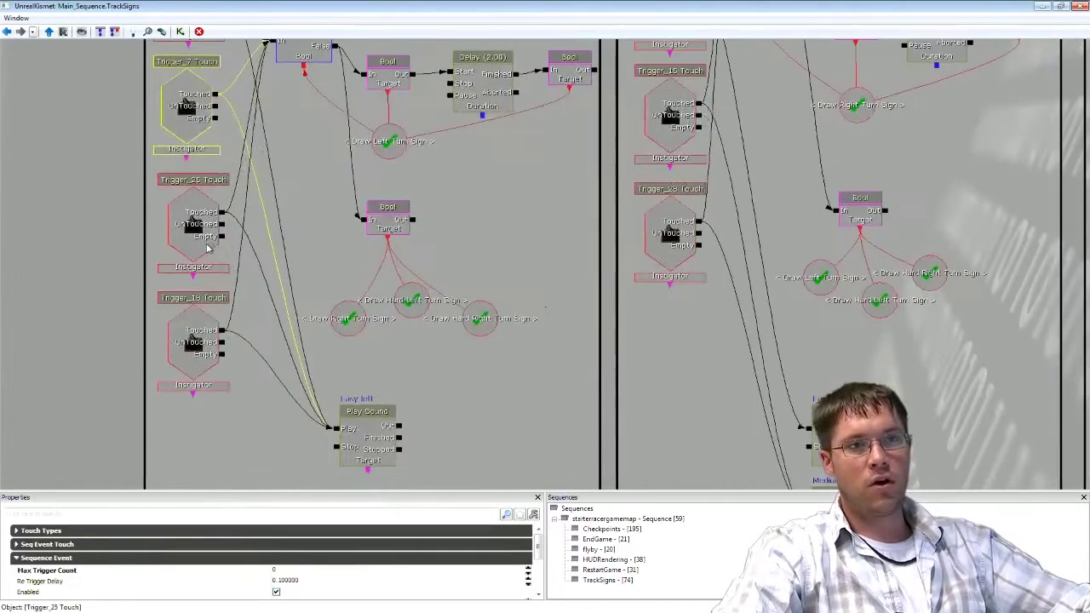
left_click(206, 244)
left_click(195, 334)
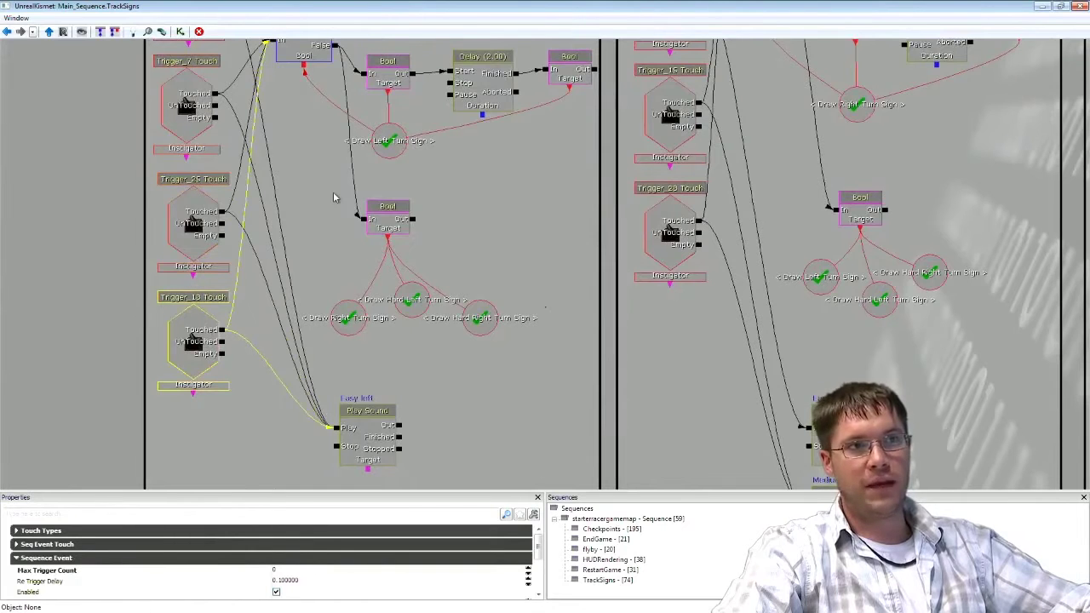
left_click_drag(334, 198, 295, 289)
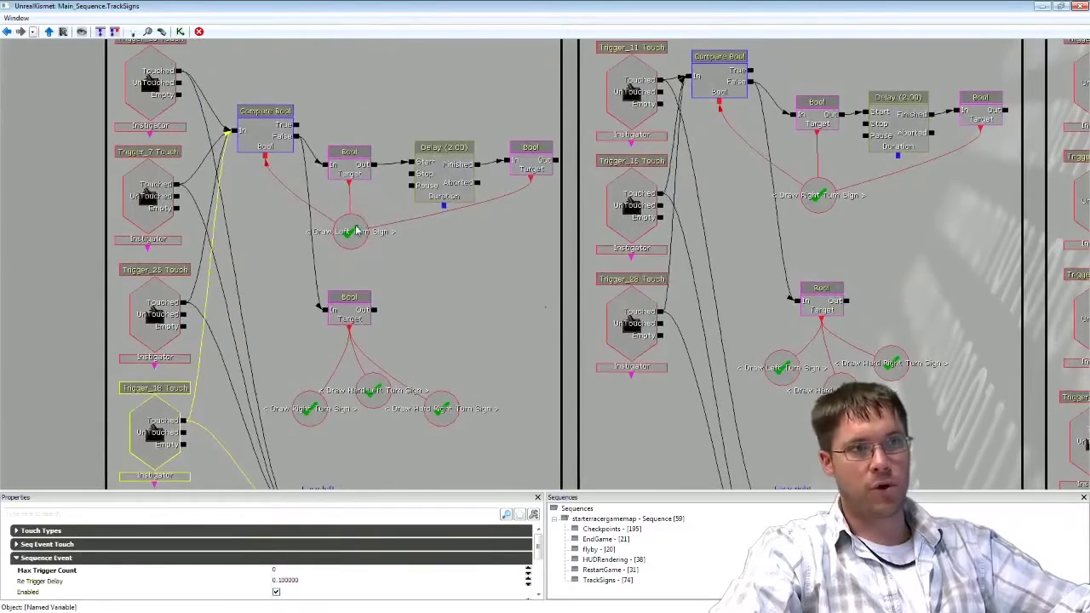
Inspect the Draw Left Turn Sign variable and the Delay action that follows the first Bool in Left Turns
left_click(355, 227)
left_click(465, 188)
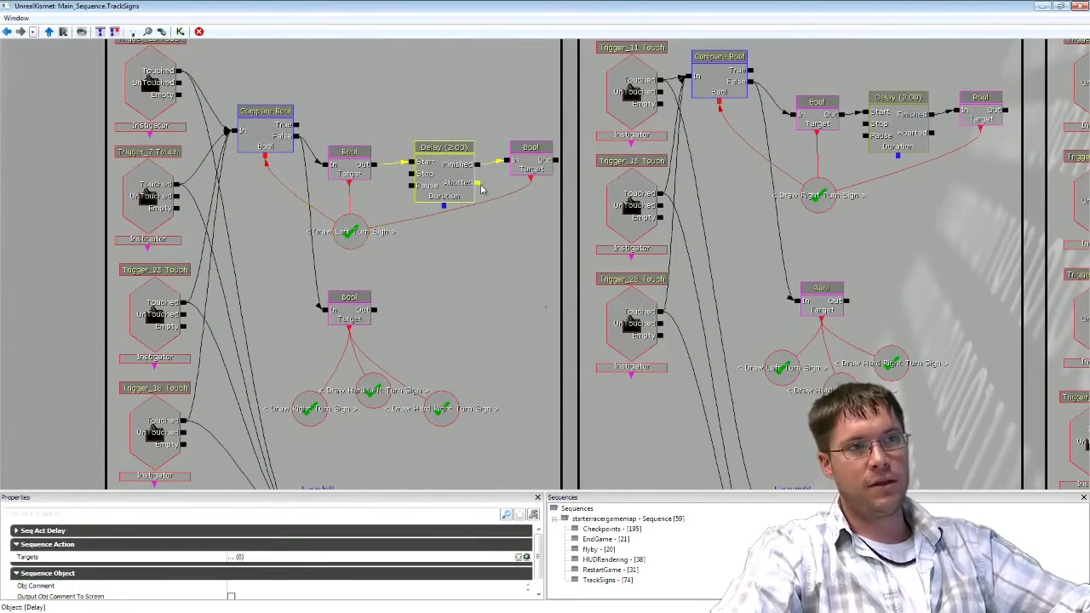
left_click(358, 242)
View the Left Turns, Right Turns, Hard Left Turns and Hard Right Turns groups together for comparison
left_click_drag(475, 297, 378, 356)
scroll(377, 356, "down", 2)
scroll(398, 242, "down", 5)
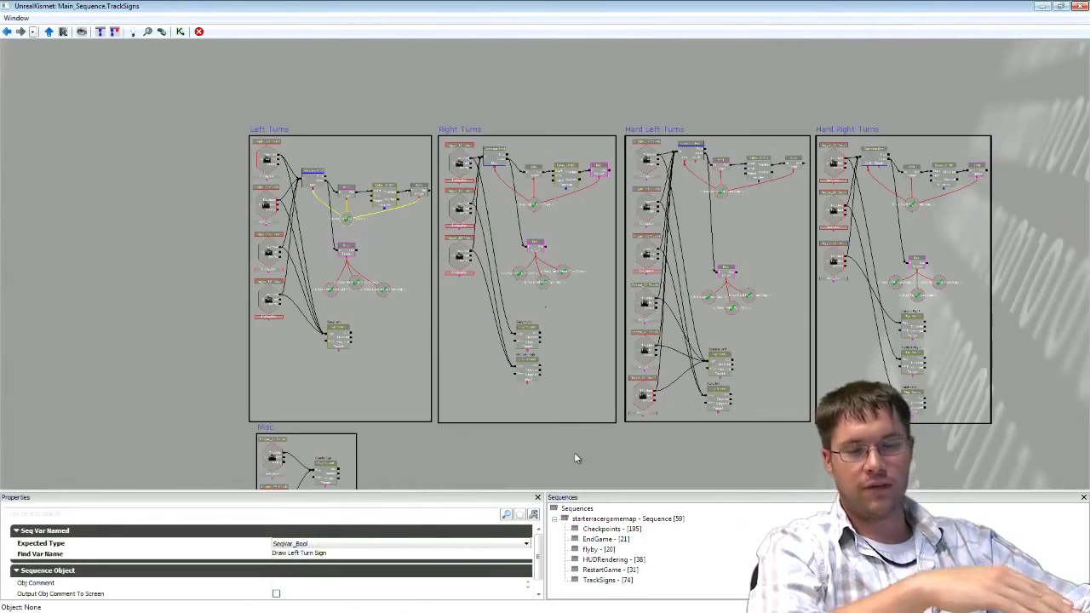
left_click_drag(574, 458, 564, 398)
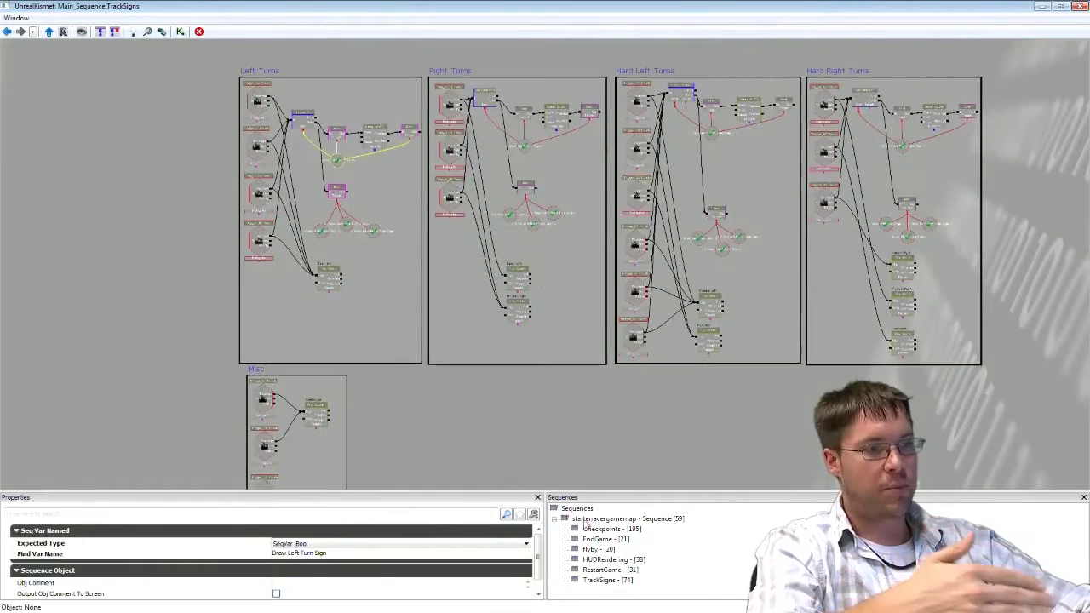
Open the HUDRendering sub-sequence, examine its turn sign, score and text drawing groups, and close Kismet
left_click(599, 580)
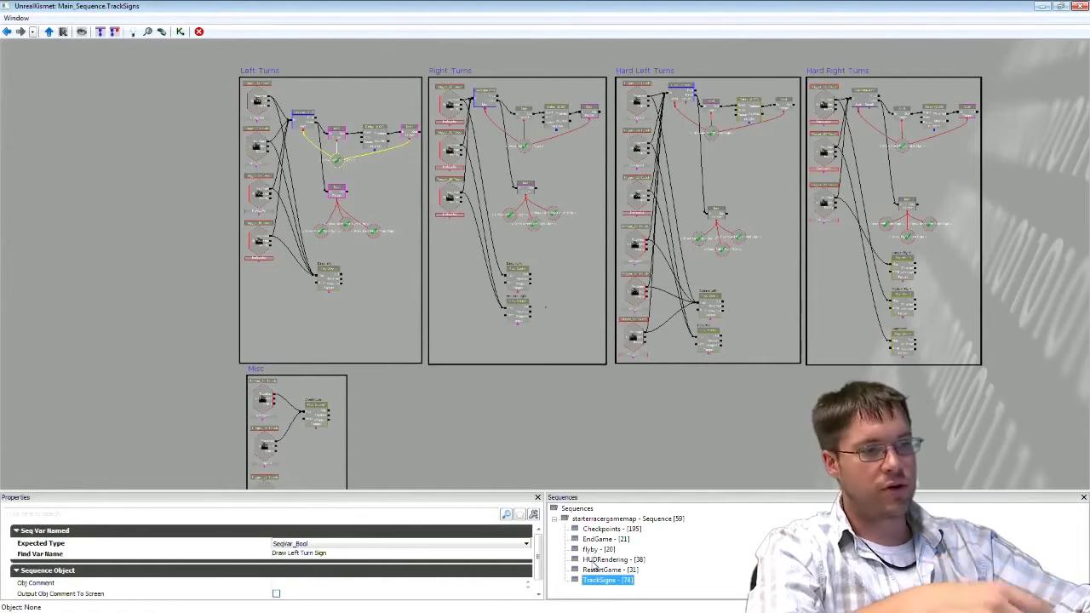
left_click(597, 560)
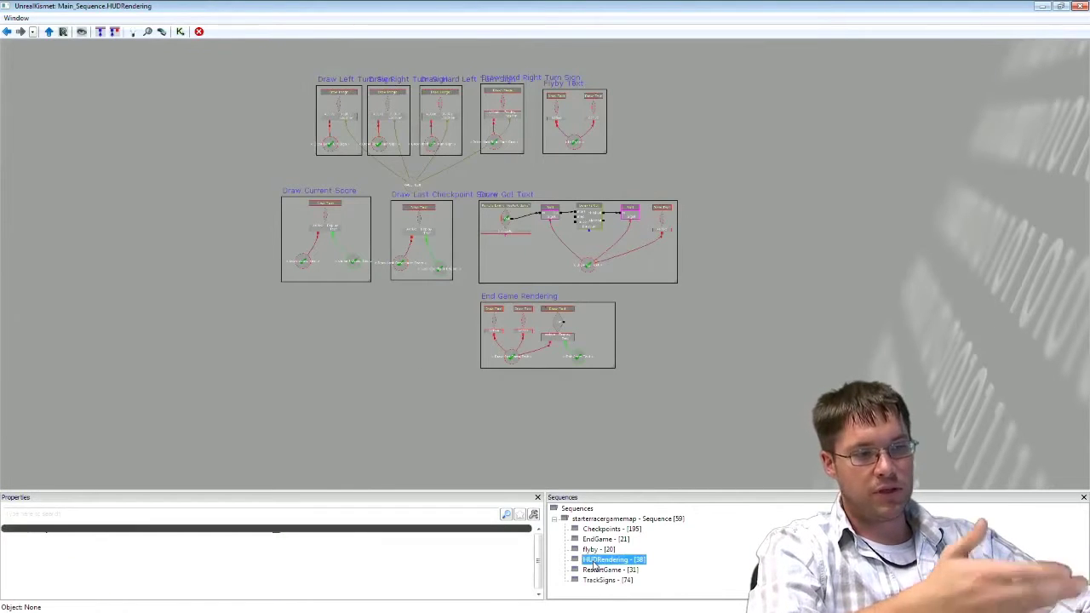
scroll(445, 316, "up", 5)
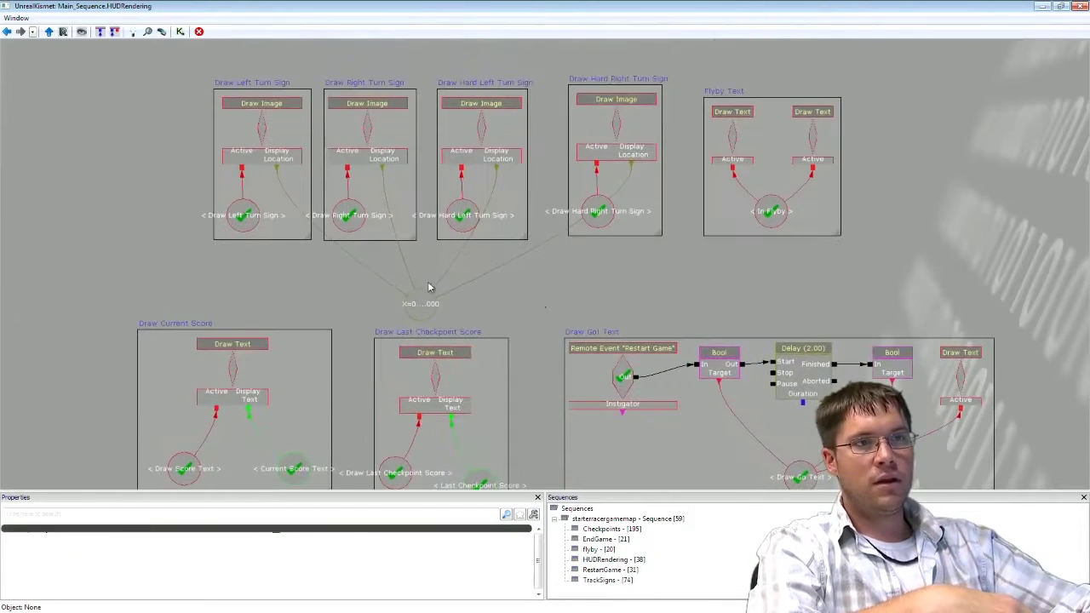
left_click_drag(406, 282, 375, 293)
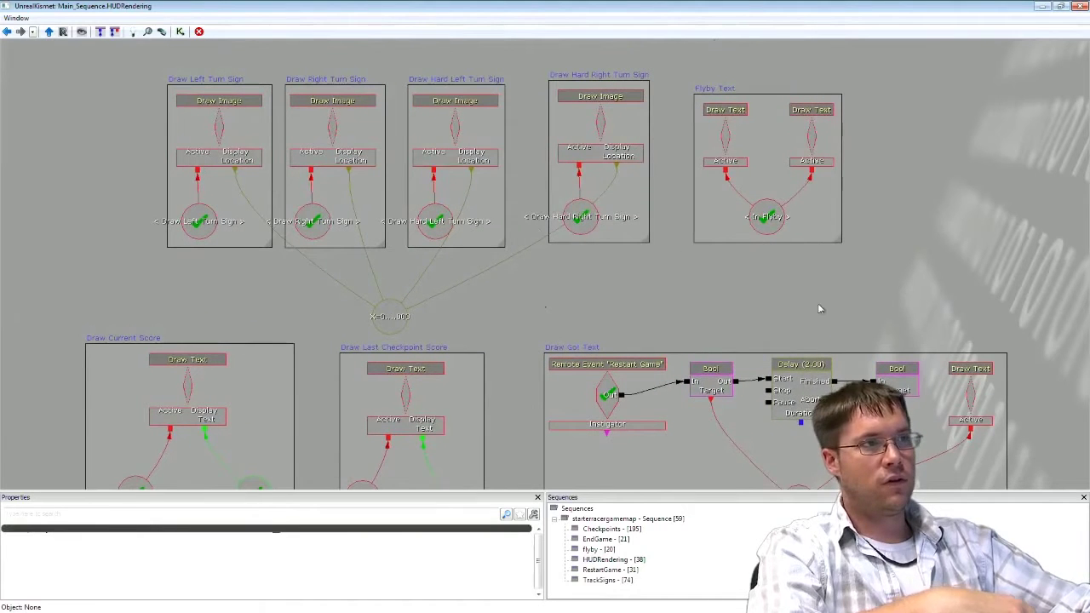
left_click_drag(864, 316, 853, 274)
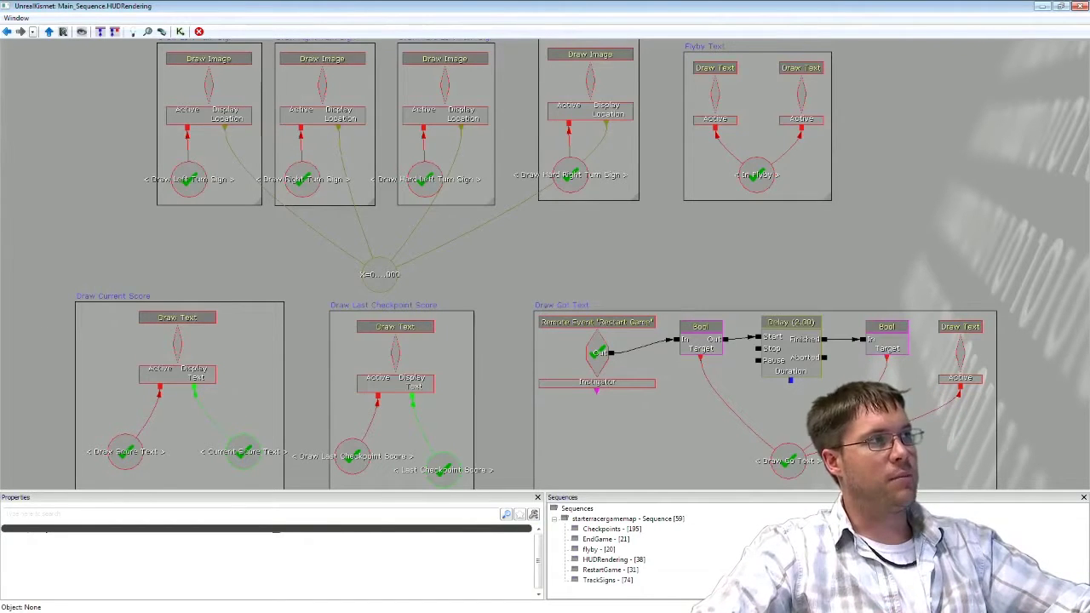
left_click(1080, 6)
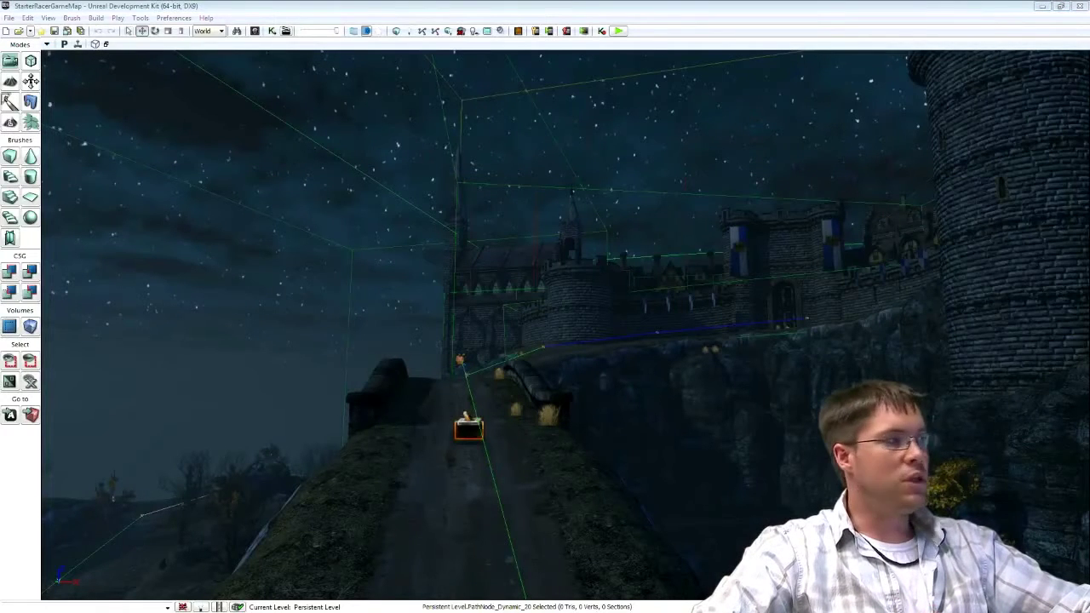
Browse from C:\UDK to UDK-2013-07\Development\Src\StarterRacerGame\Classes, review the racer's script files, and close the folder
left_click_drag(1089, 29, 253, 54)
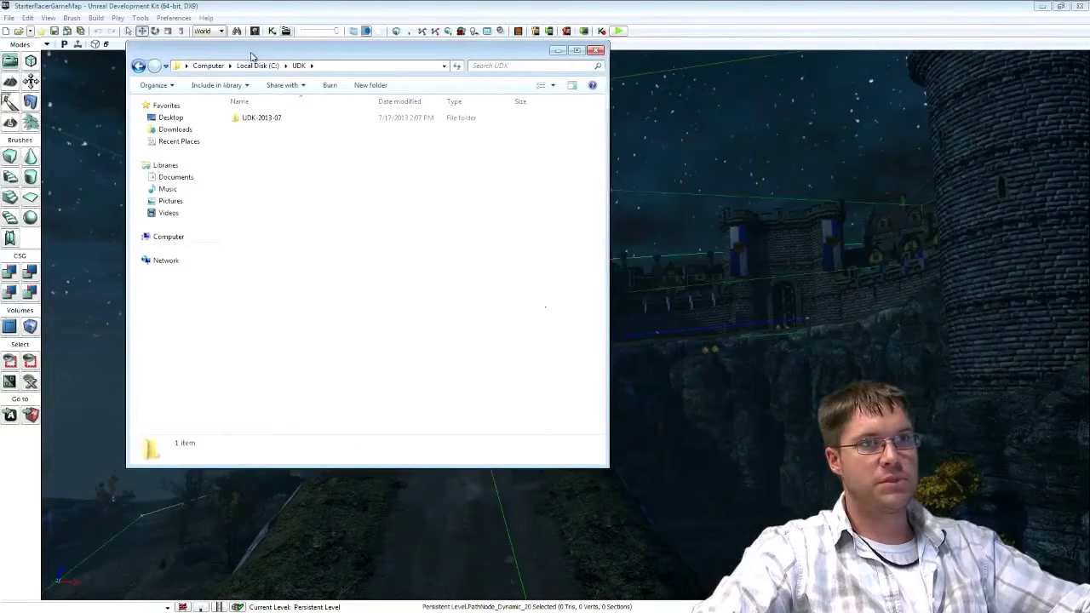
double_click(256, 118)
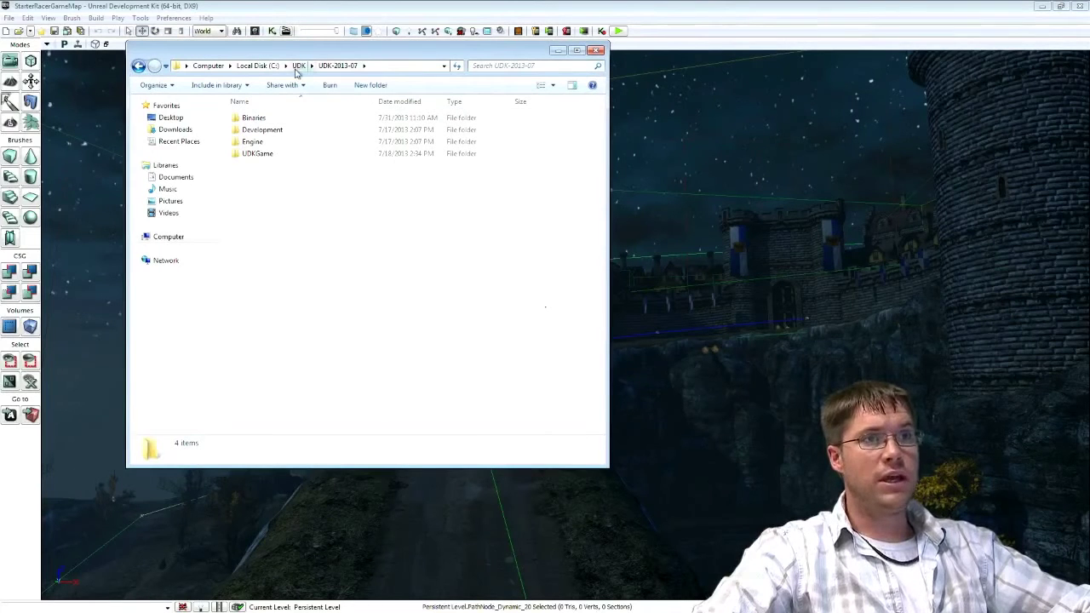
double_click(255, 130)
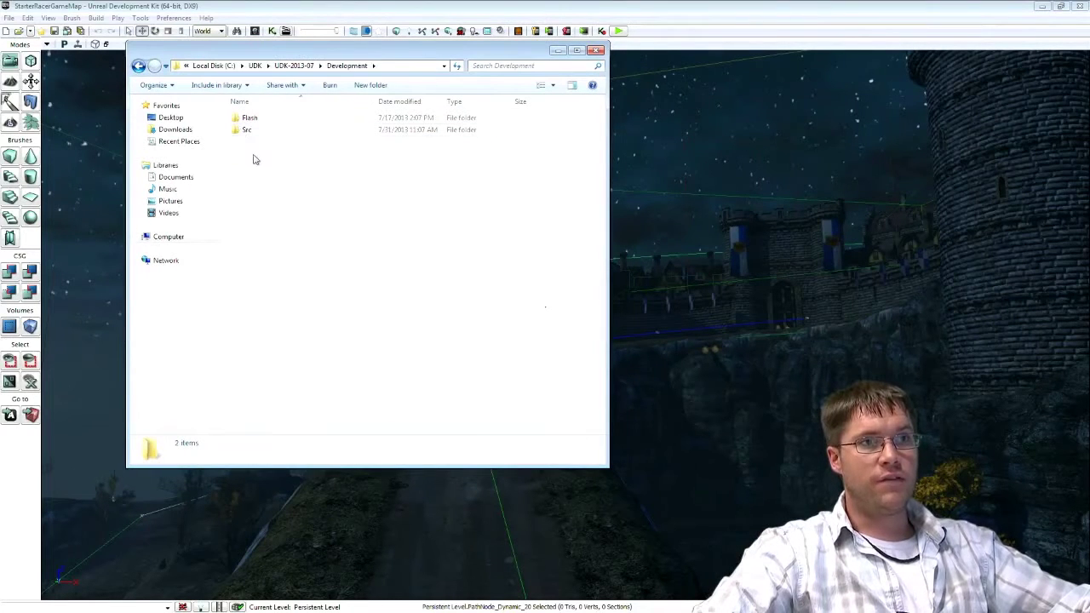
double_click(245, 131)
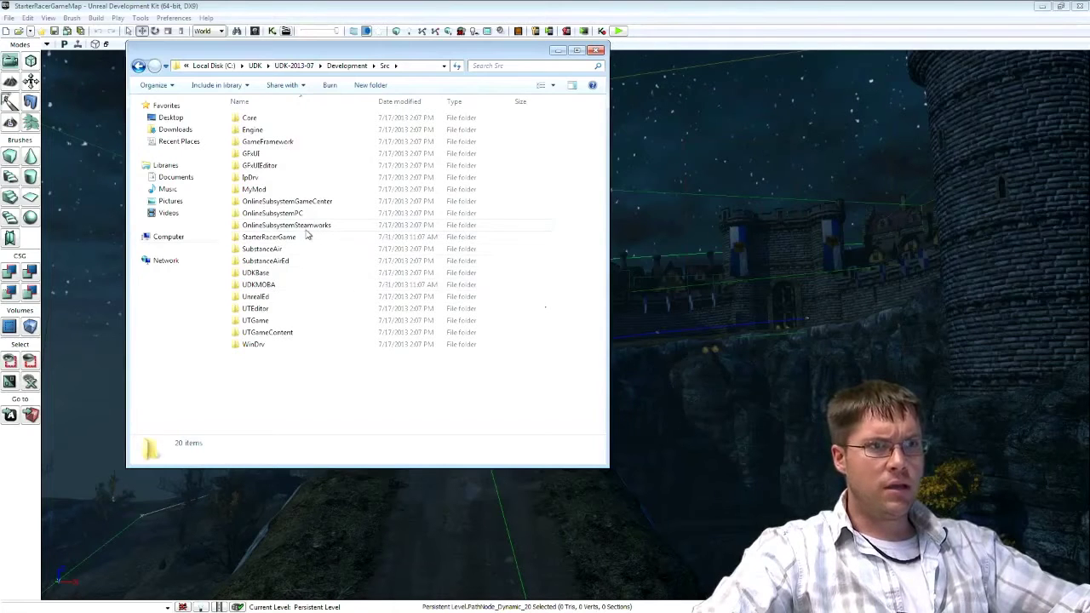
double_click(244, 240)
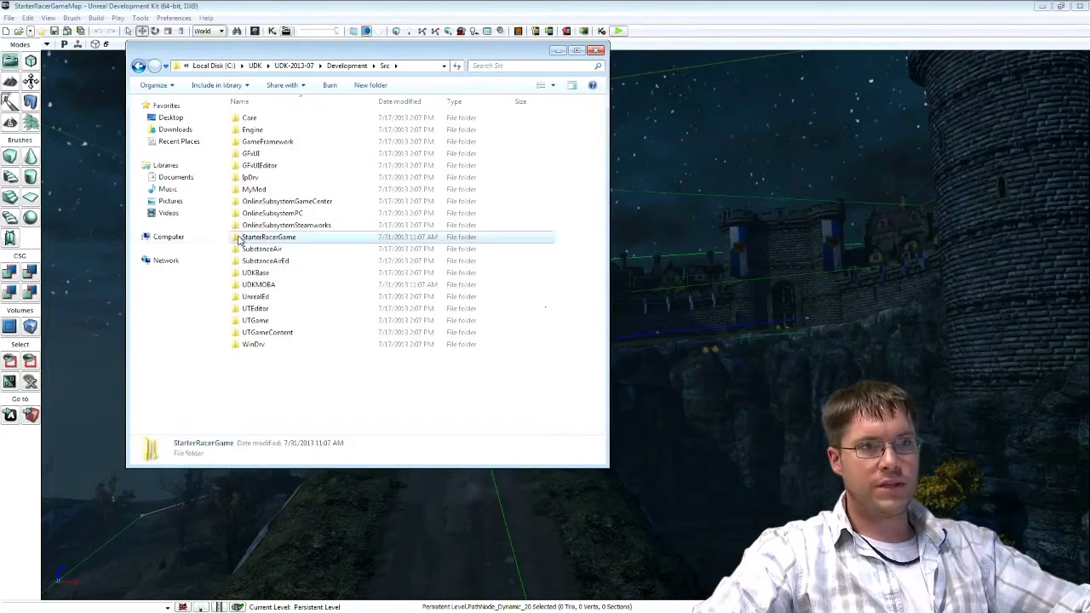
double_click(239, 119)
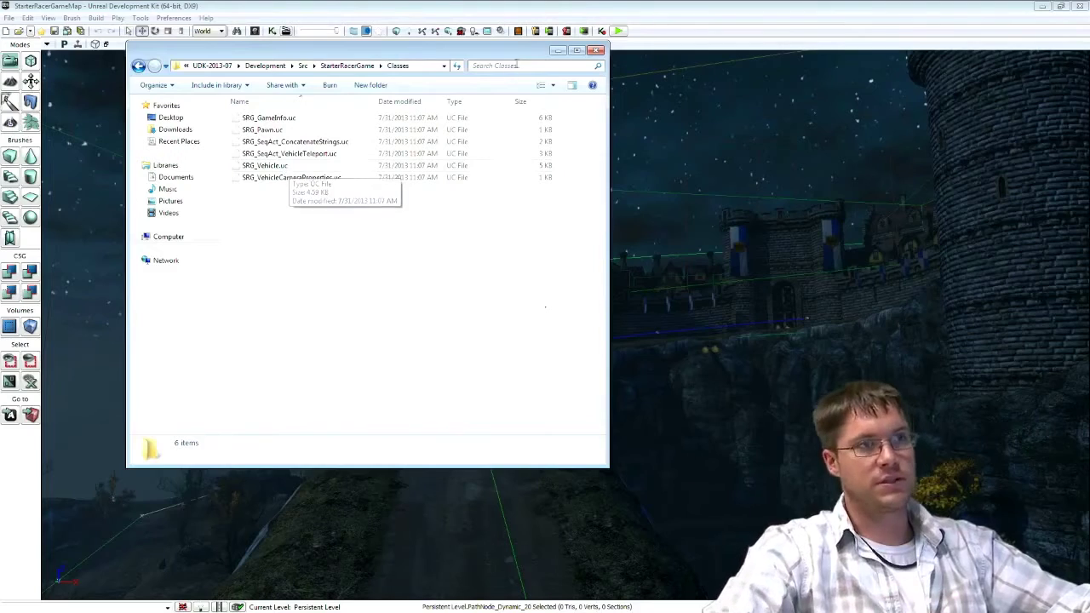
left_click(599, 52)
Launch the racer map in the mobile previewer, start and finish a race, and close the preview
right_click_drag(546, 282, 1064, 298)
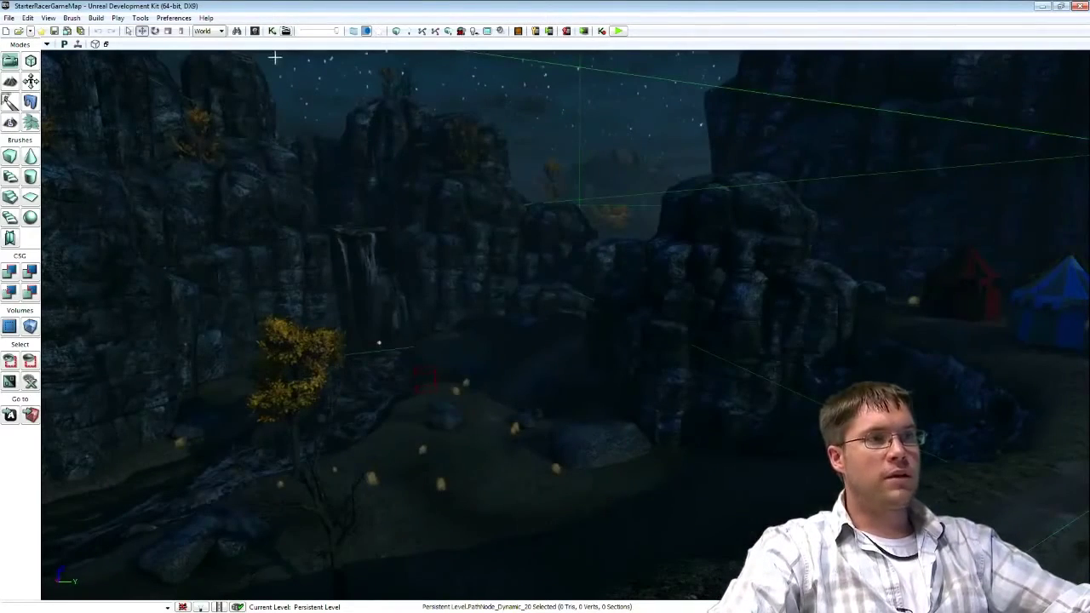
left_click(549, 30)
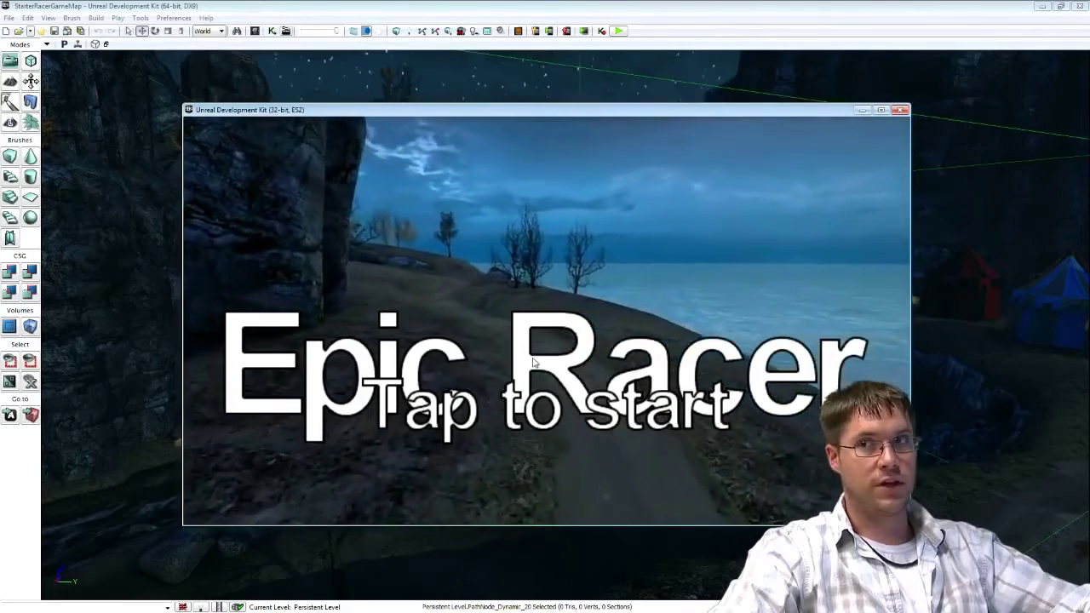
left_click(530, 361)
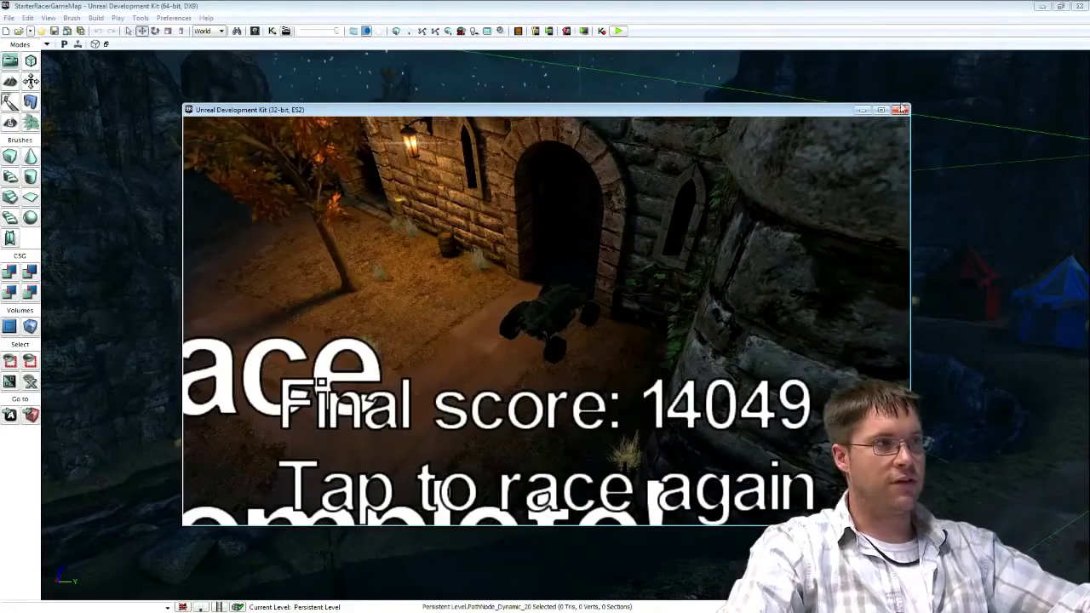
key("Escape")
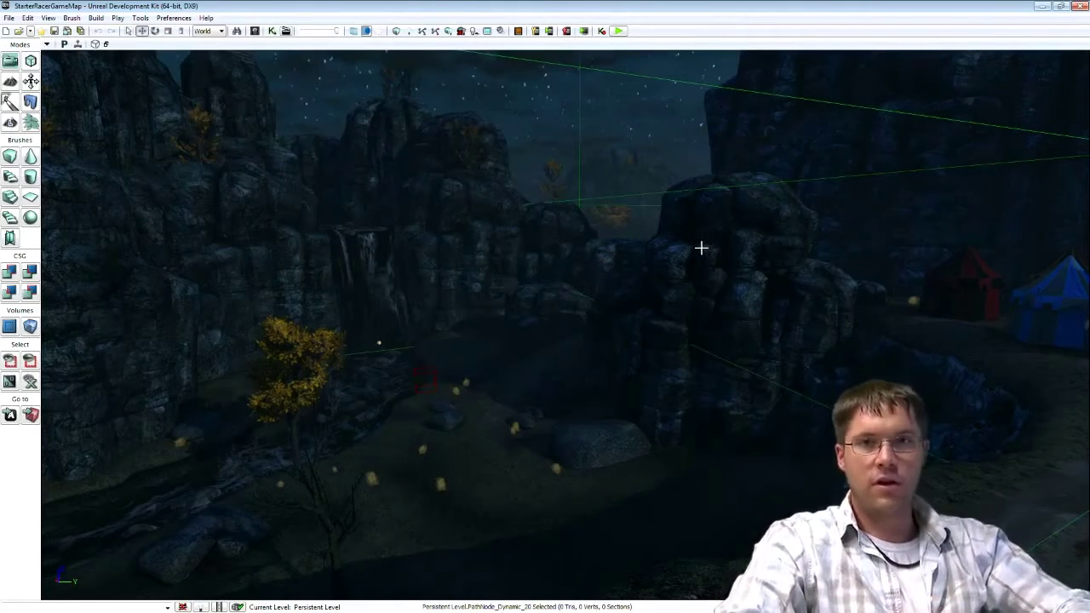
key("Escape")
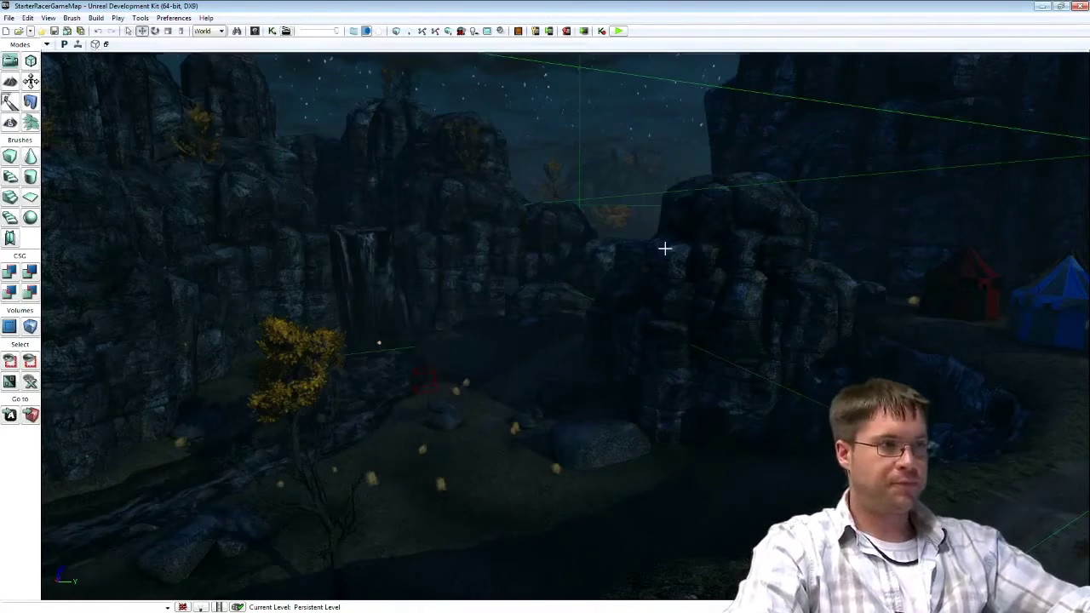
left_click(9, 17)
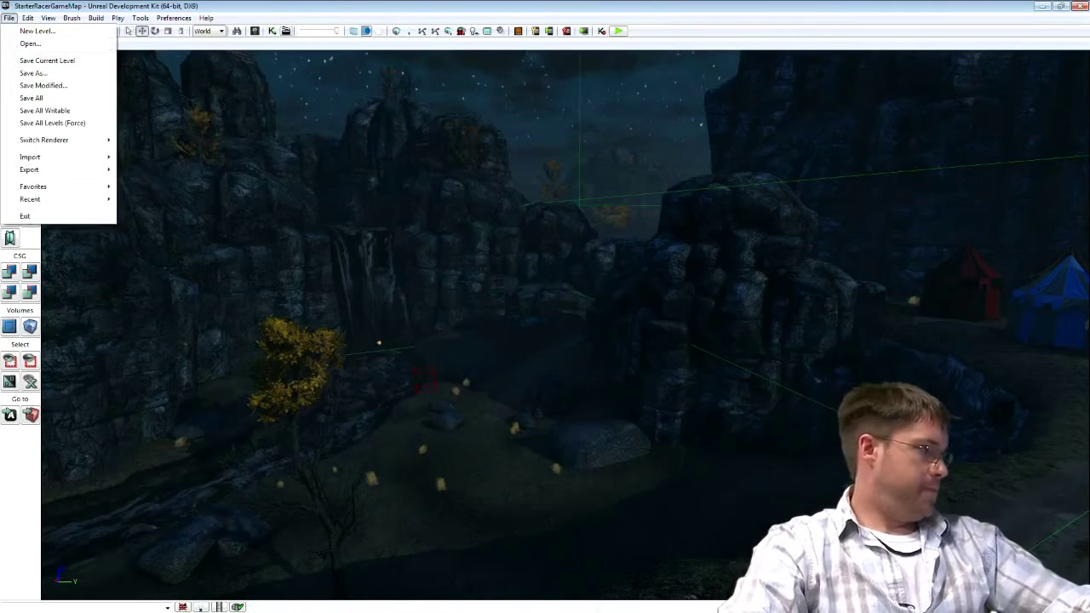
key("Escape")
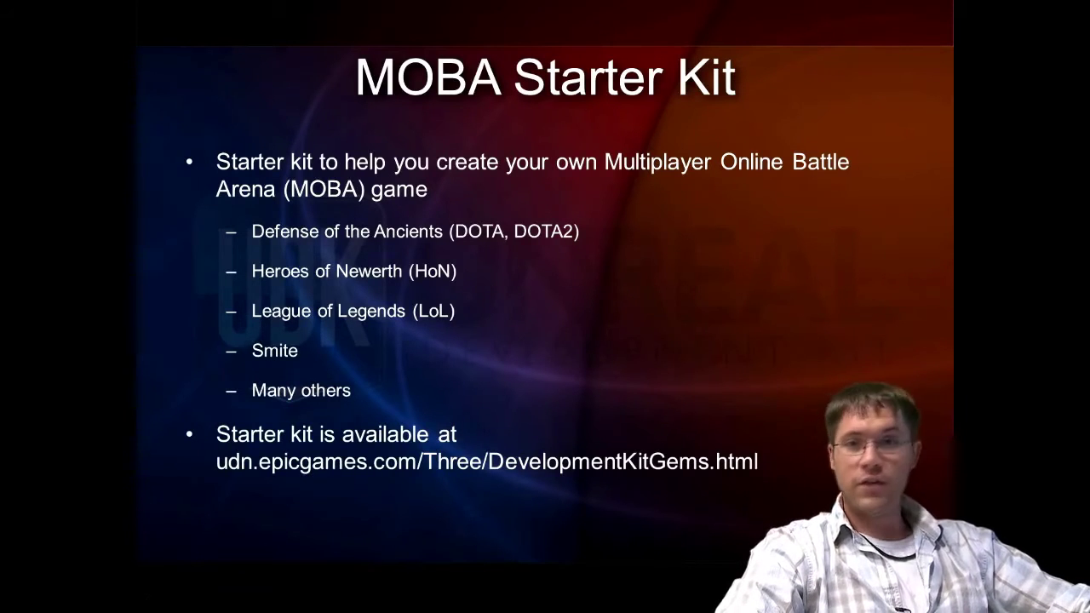
key("Right")
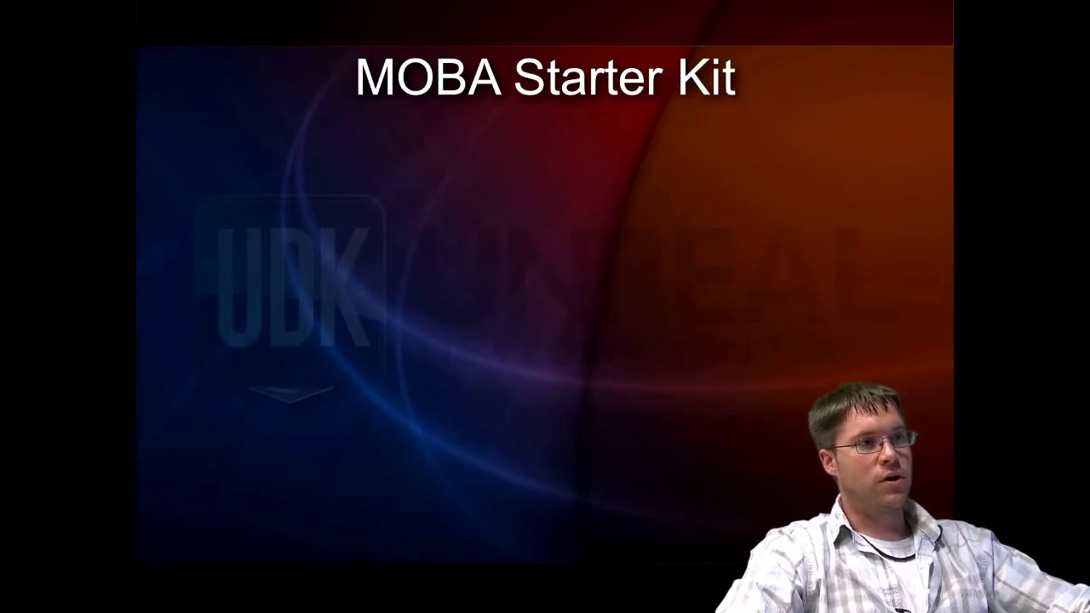
key("Right")
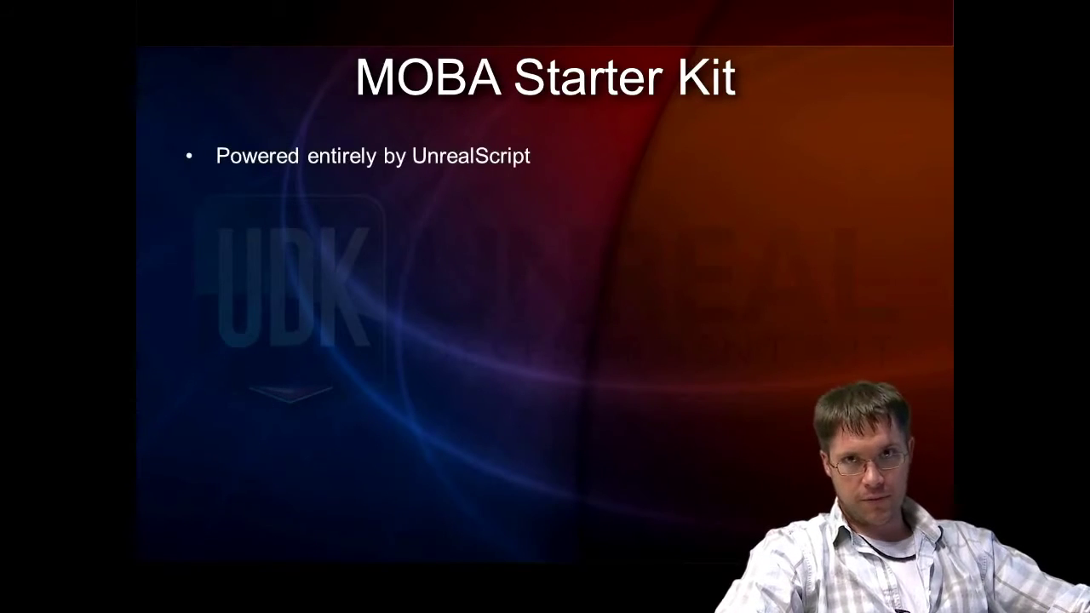
key("Right")
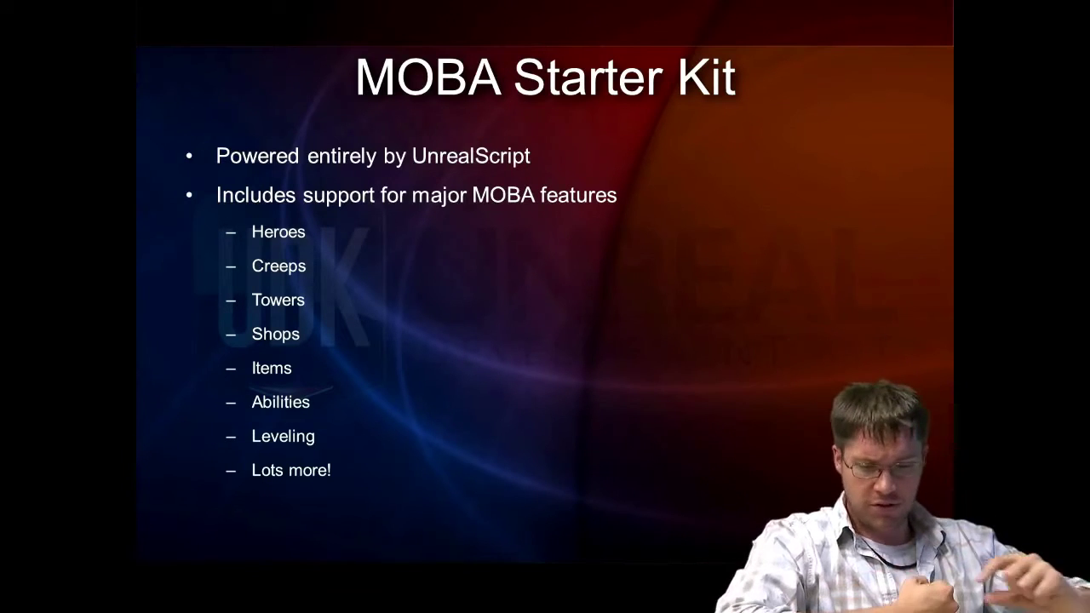
key("Right")
key("Page_Down")
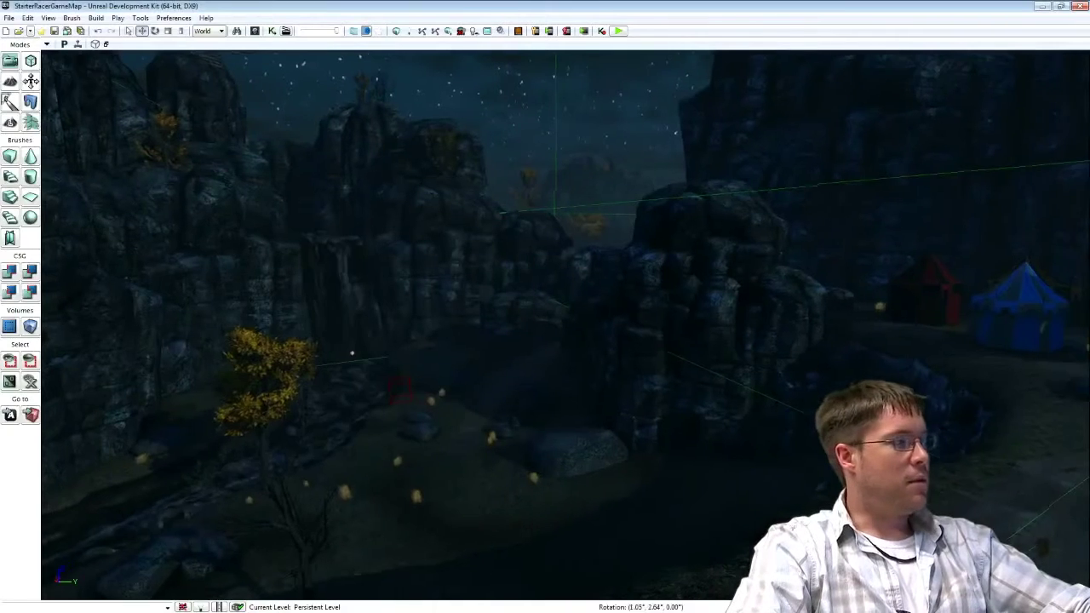
Return to the UDK editor and browse for a level to open in UDKGame\Content\Maps\MOBA
key("super+d")
key("super+d")
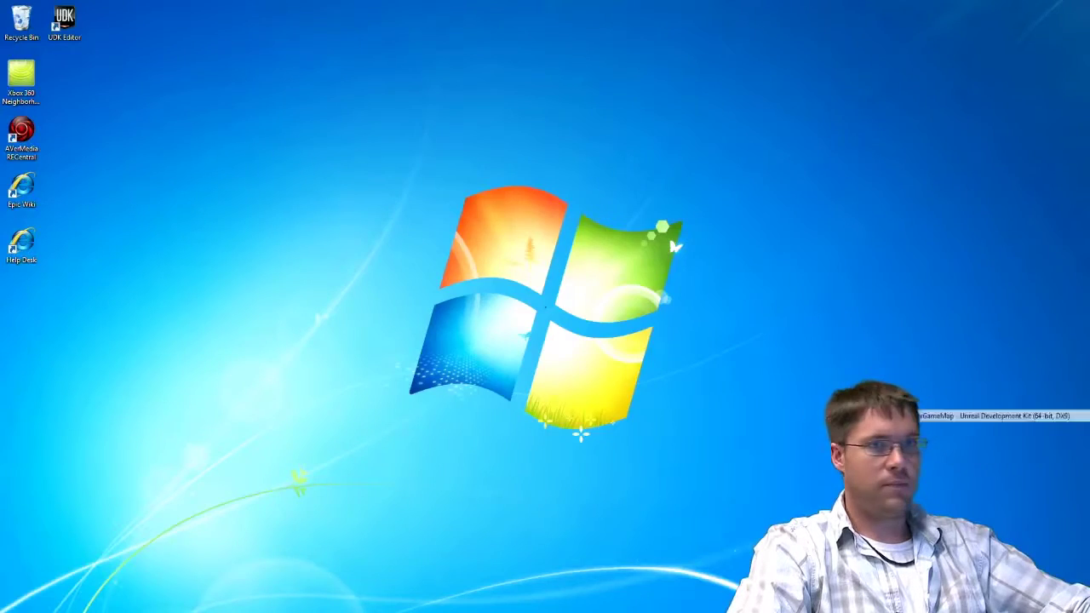
left_click(8, 17)
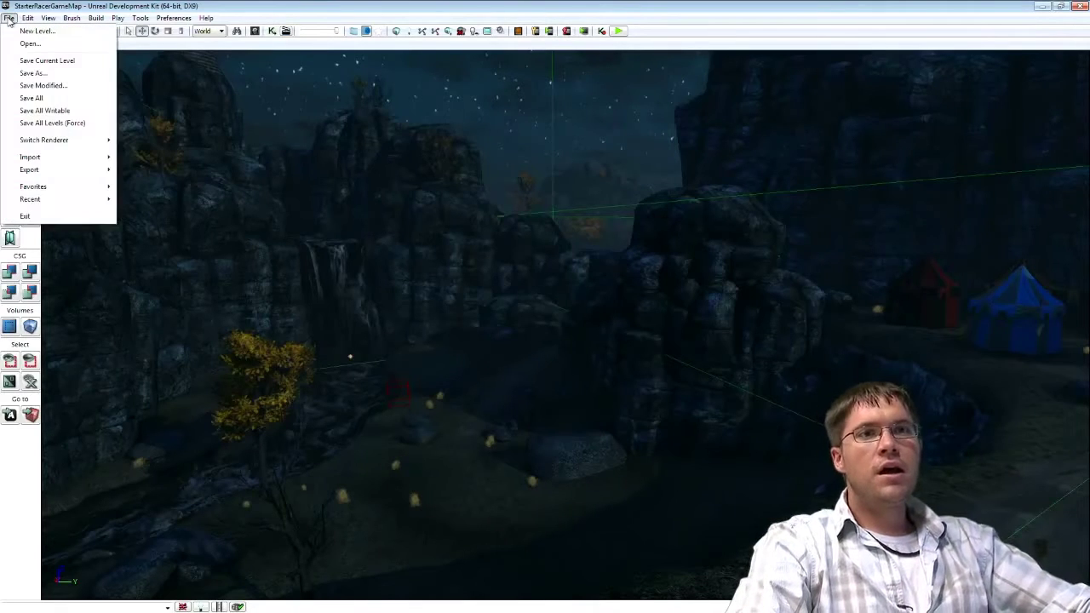
left_click(29, 44)
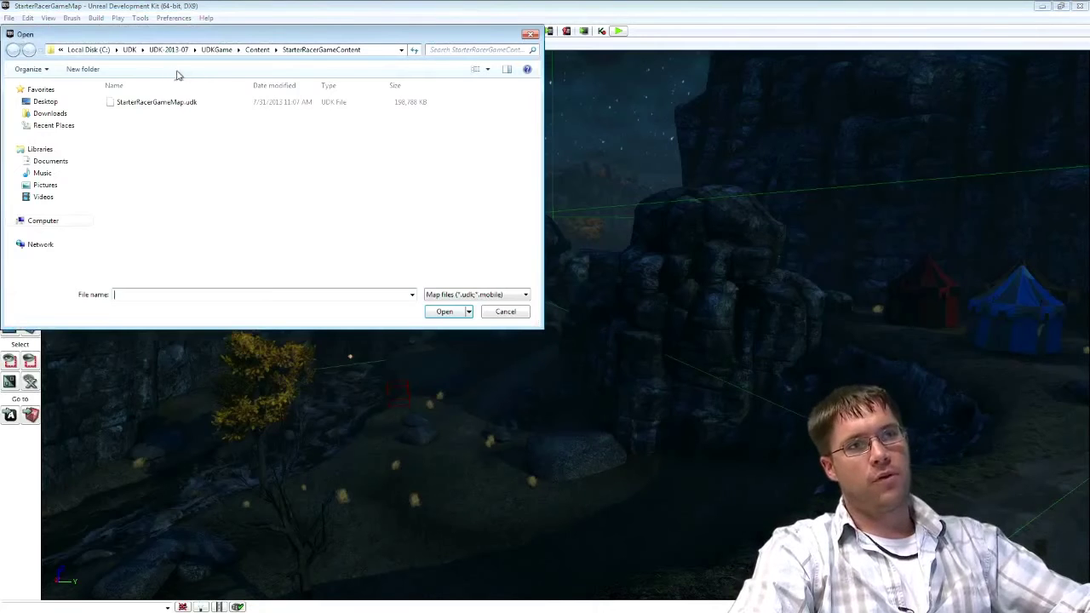
left_click(254, 50)
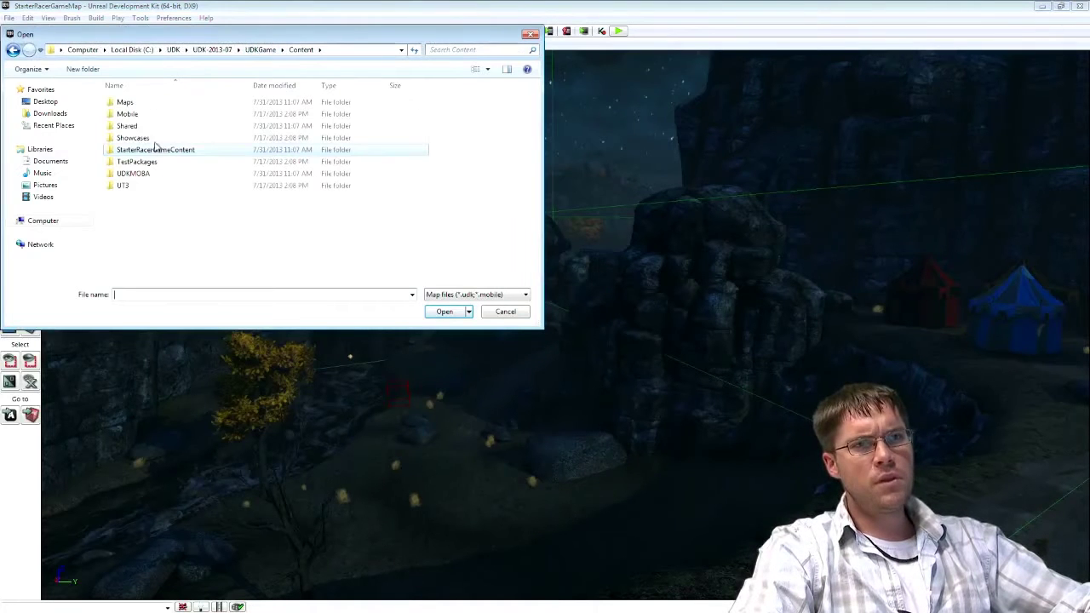
double_click(136, 174)
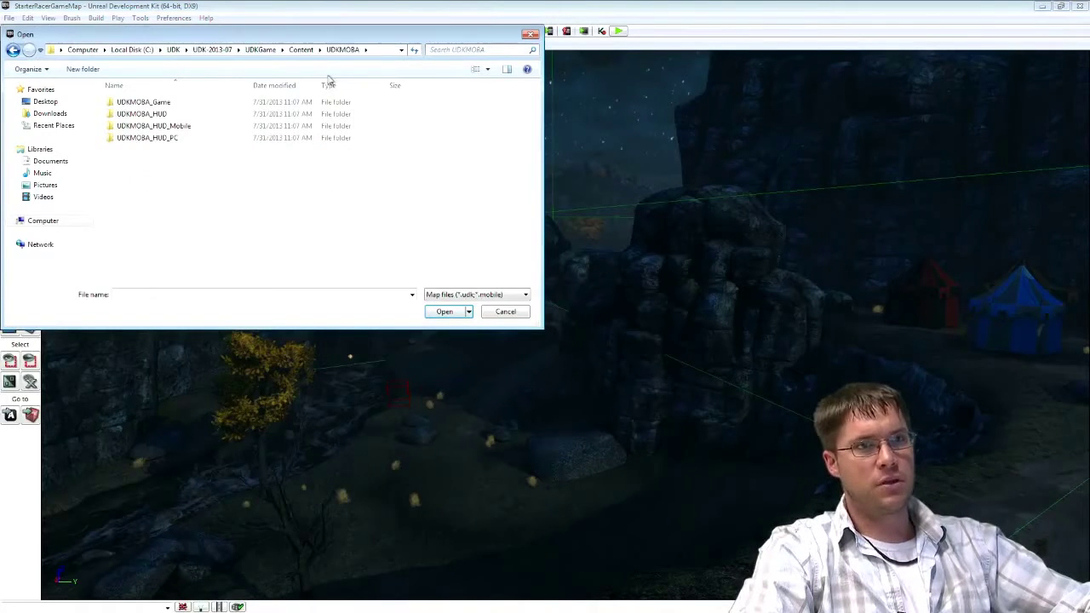
left_click(301, 50)
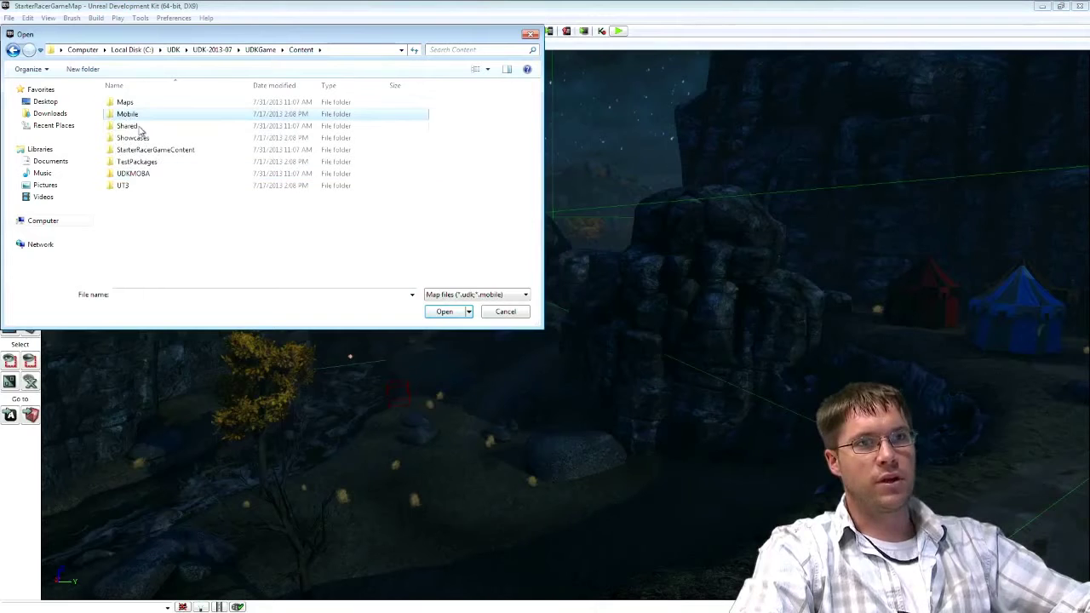
double_click(132, 104)
double_click(132, 130)
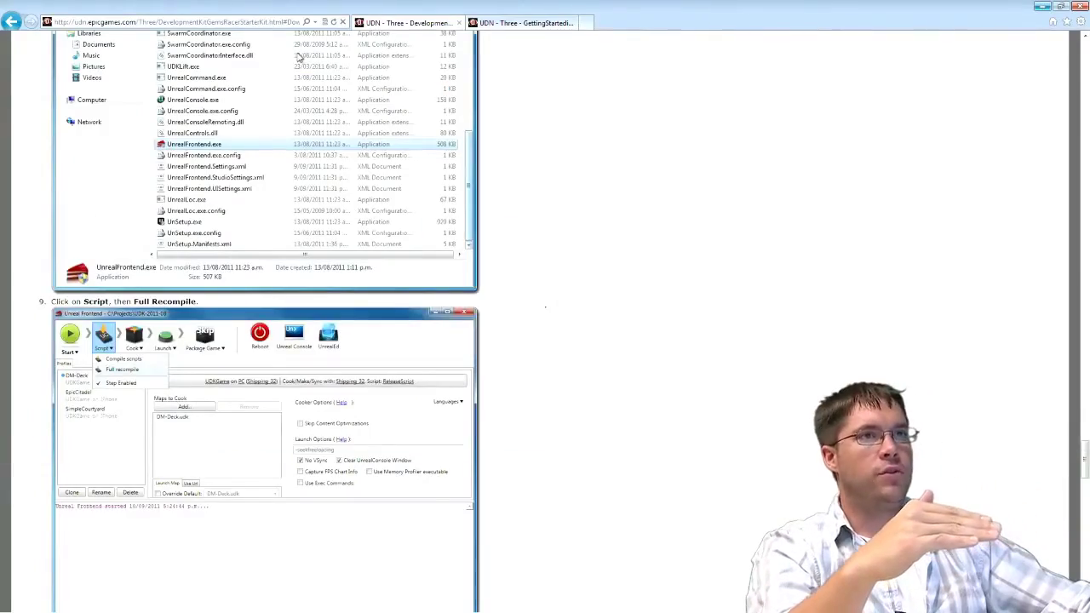
Switch to the browser, read the UDN MOBA Starter Kit page from "How to use this starter kit?" to Downloads, and minimize the browser
scroll(300, 56, "down", 20)
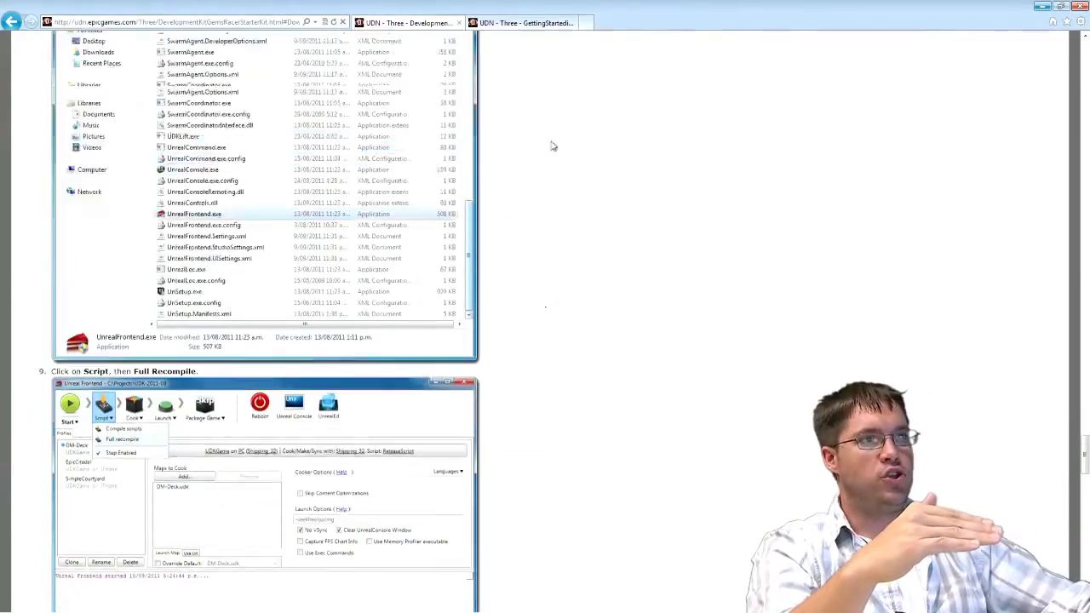
scroll(813, 358, "up", 20)
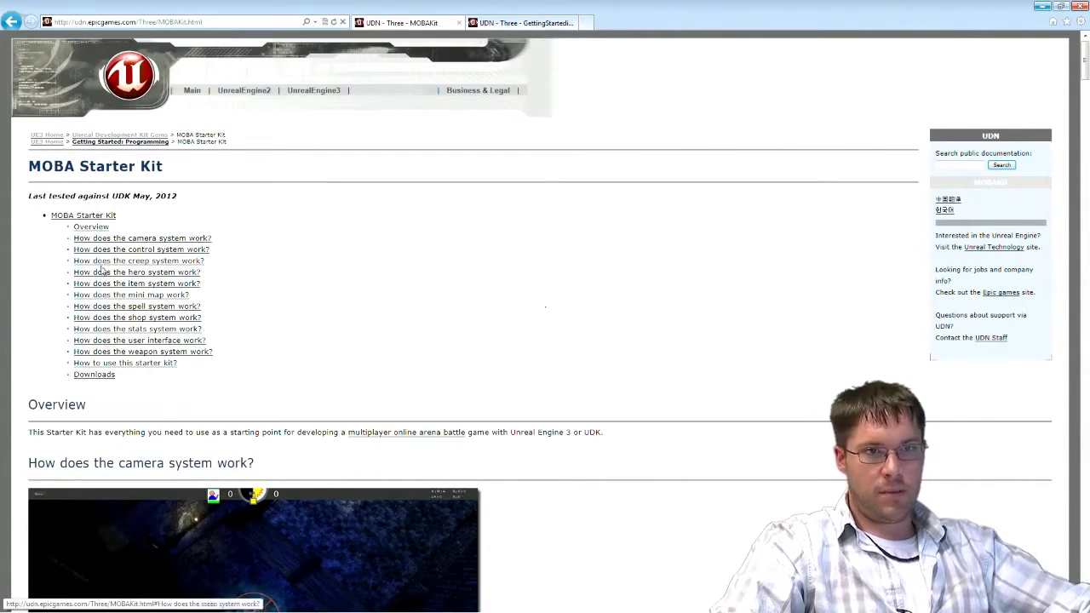
left_click(147, 363)
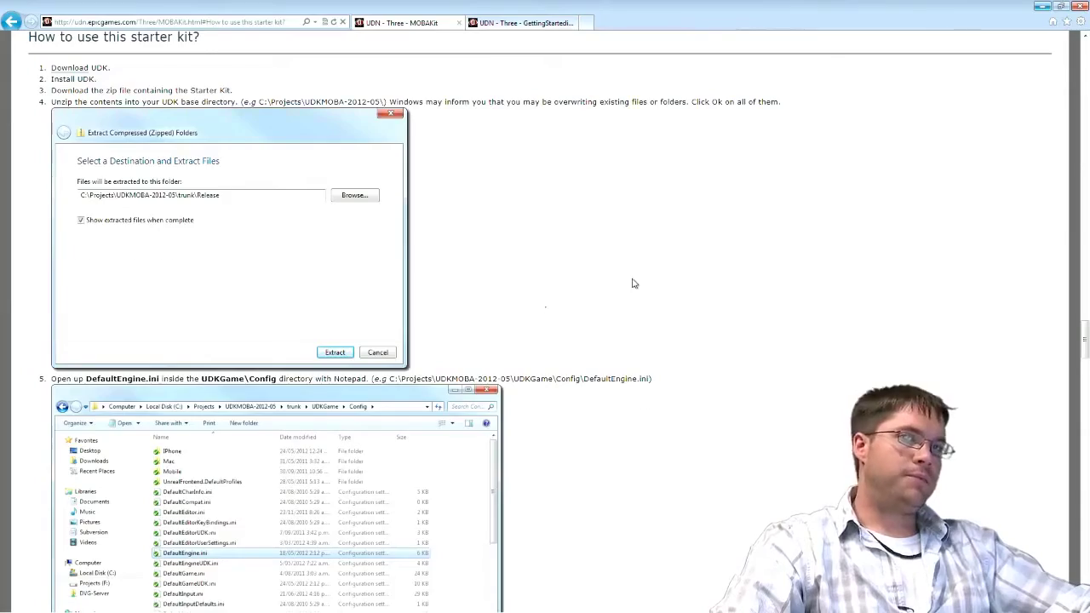
scroll(633, 283, "up", 1)
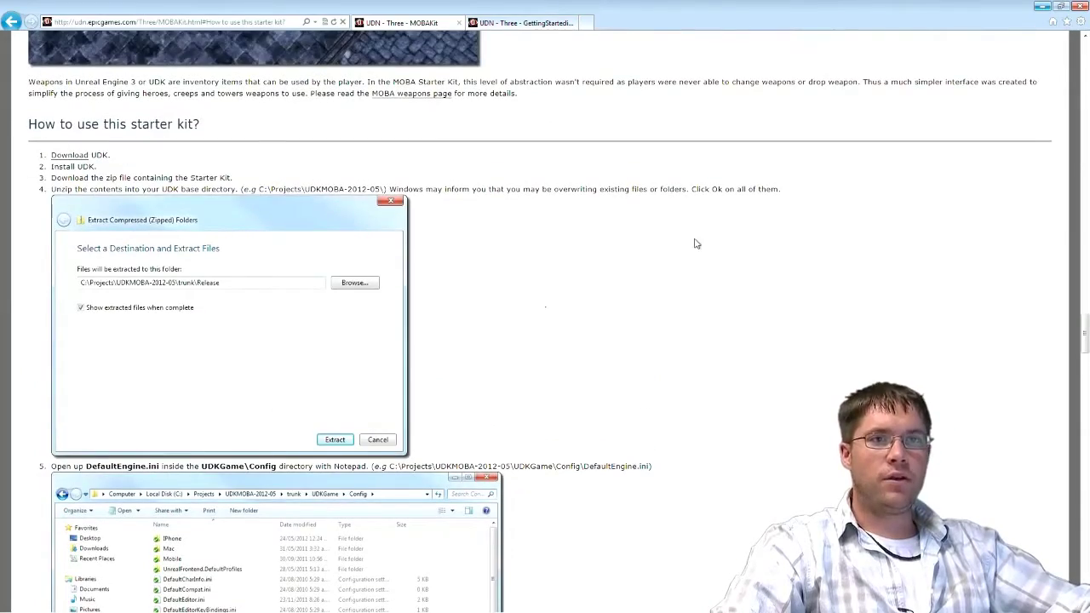
scroll(696, 243, "down", 15)
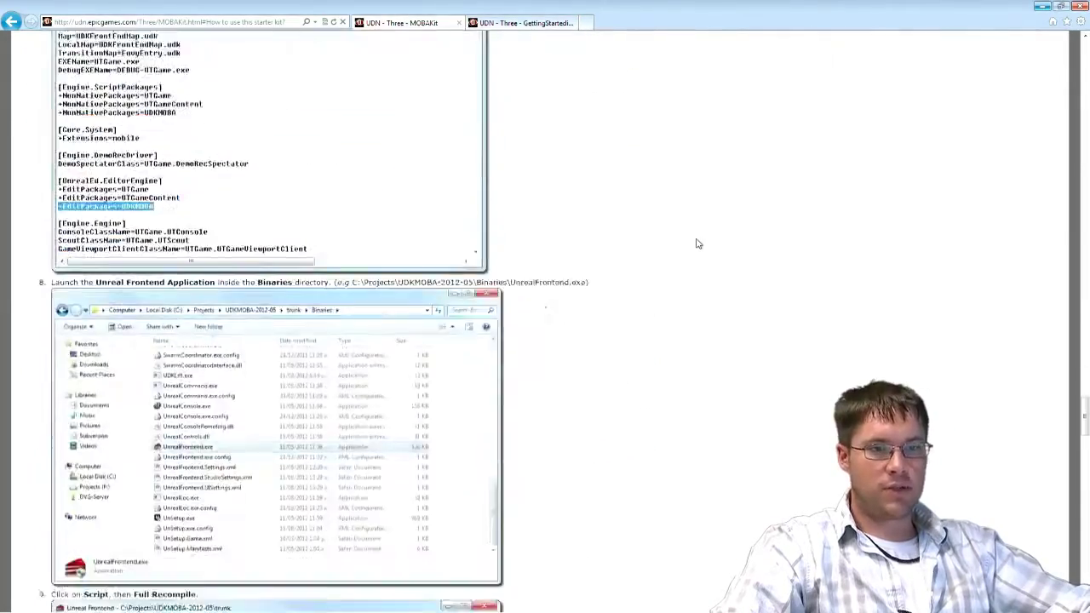
scroll(696, 244, "down", 10)
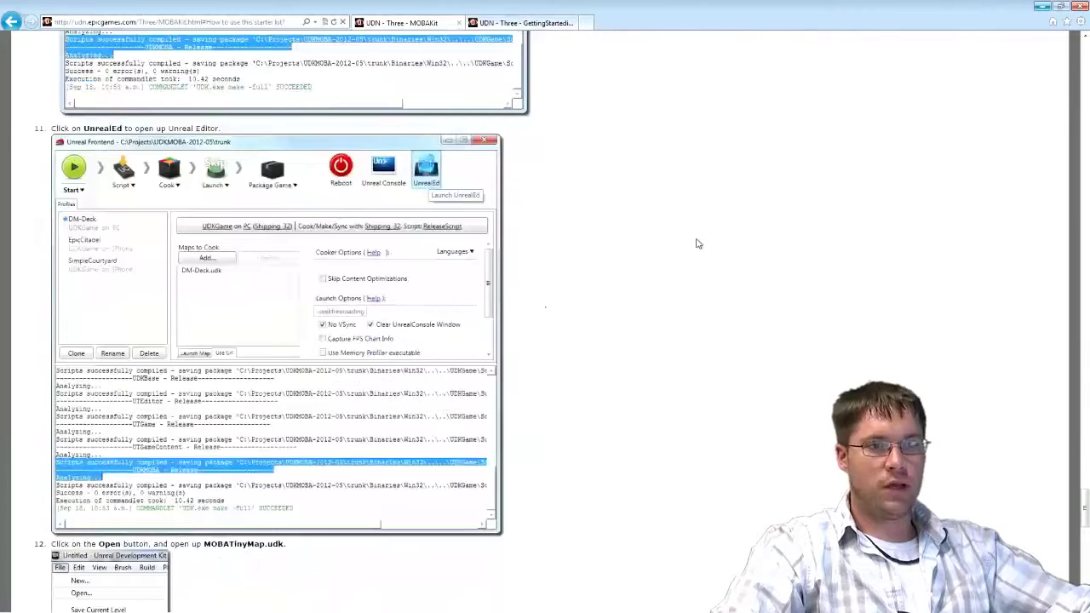
scroll(697, 244, "down", 1)
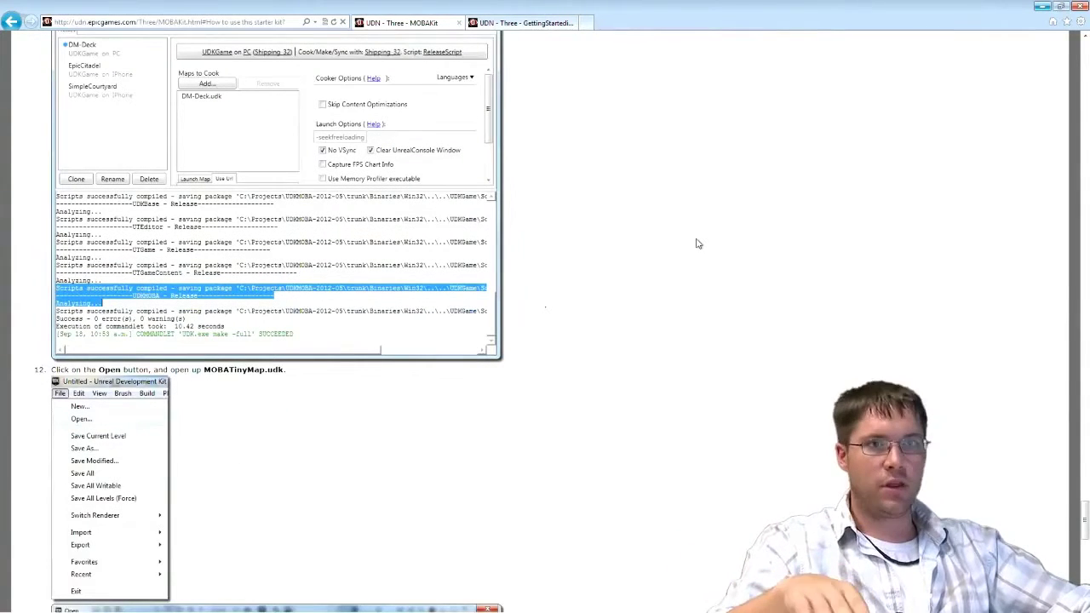
scroll(696, 244, "down", 1)
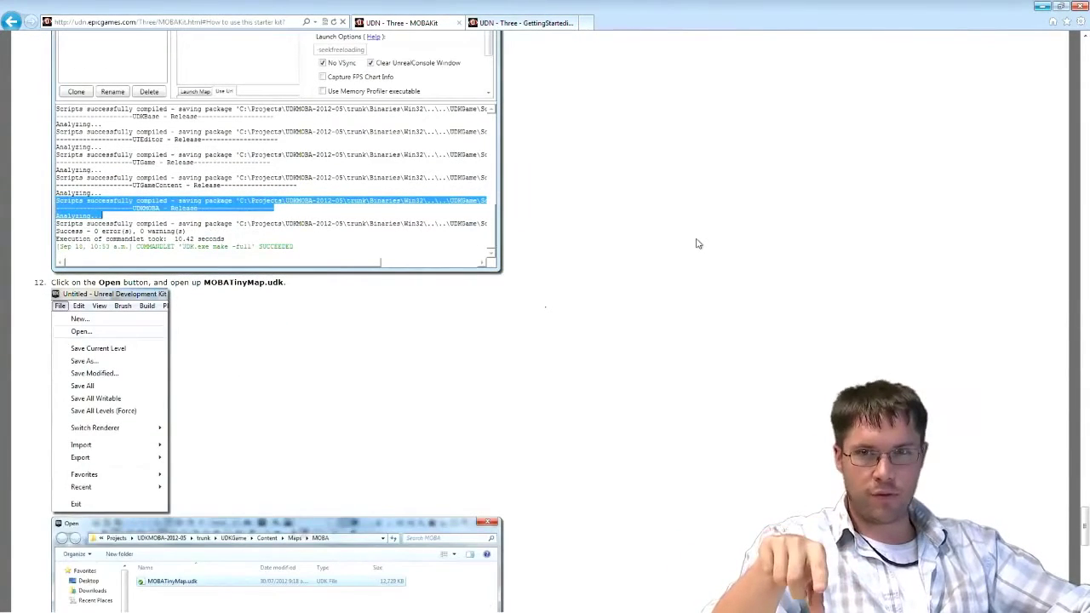
scroll(696, 244, "down", 9)
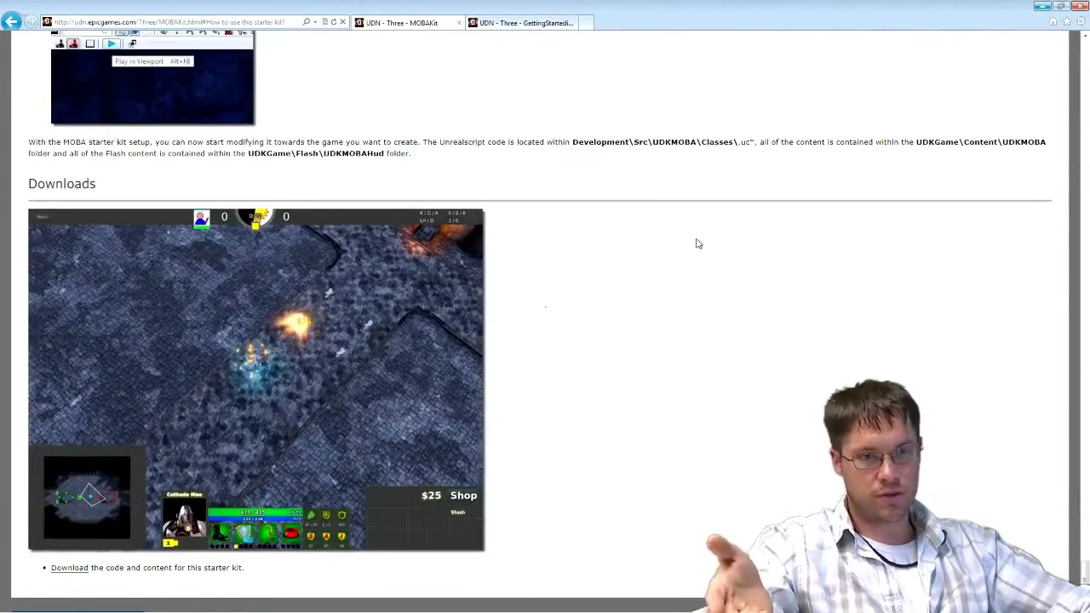
scroll(696, 244, "down", 1)
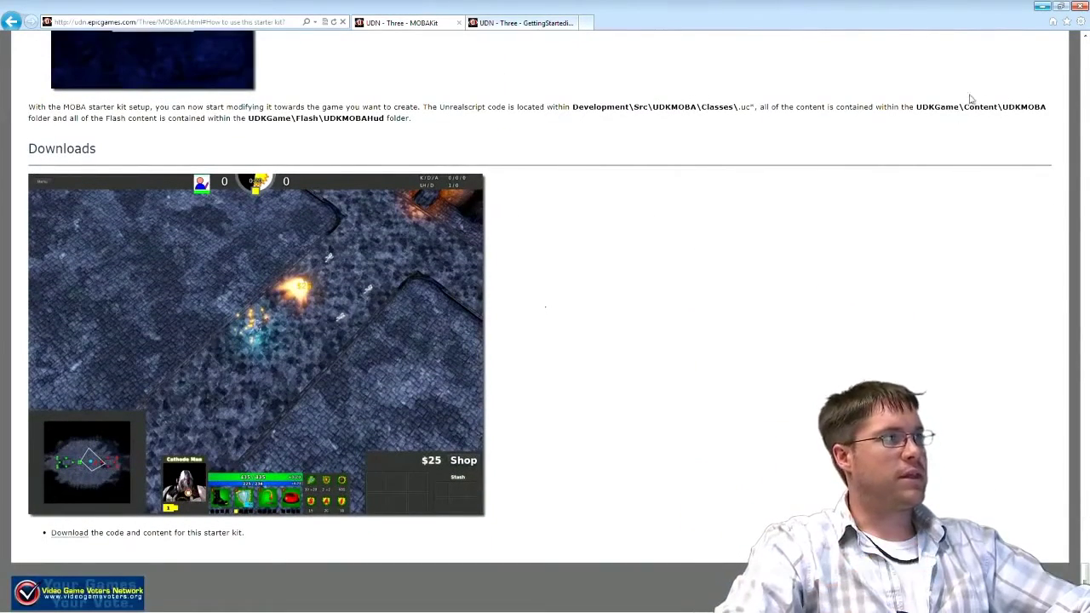
left_click(1042, 7)
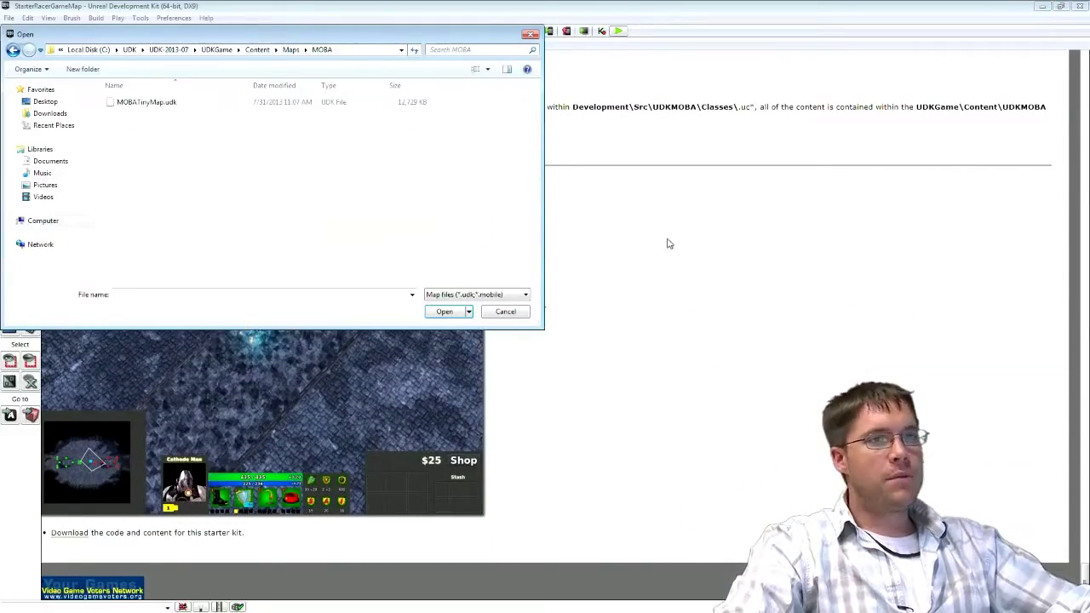
Open MOBATinyMap.udk and view the whole arena from above with editor helpers hidden in Game View
double_click(110, 104)
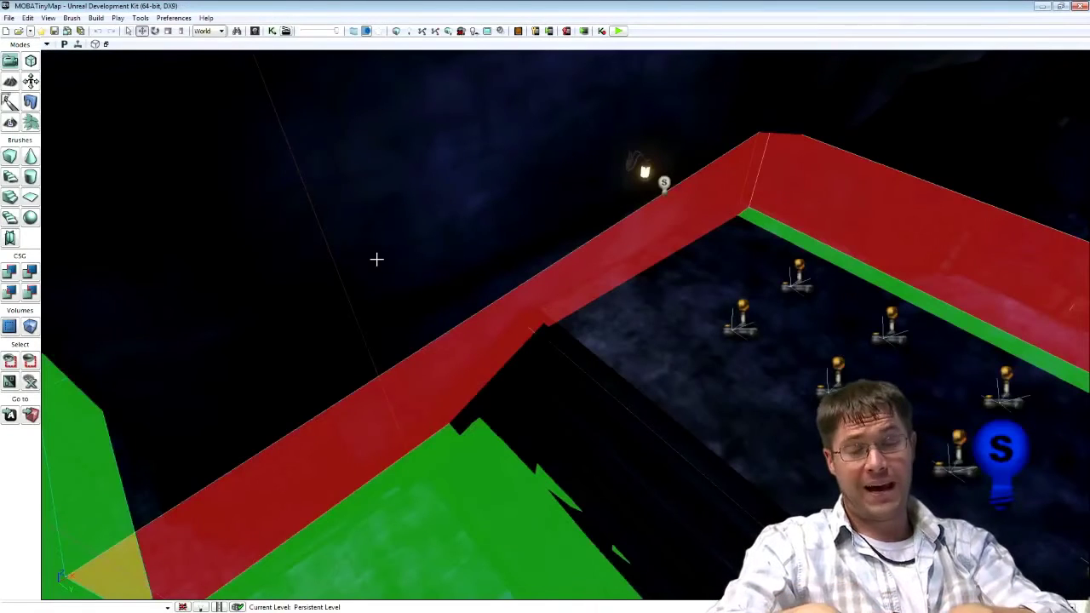
right_click_drag(402, 358, 328, 401)
right_click_drag(550, 289, 260, 255)
mouse_move(564, 333)
right_mouse_down()
mouse_move(567, 277)
mouse_move(577, 299)
mouse_move(566, 293)
right_mouse_up()
key("g")
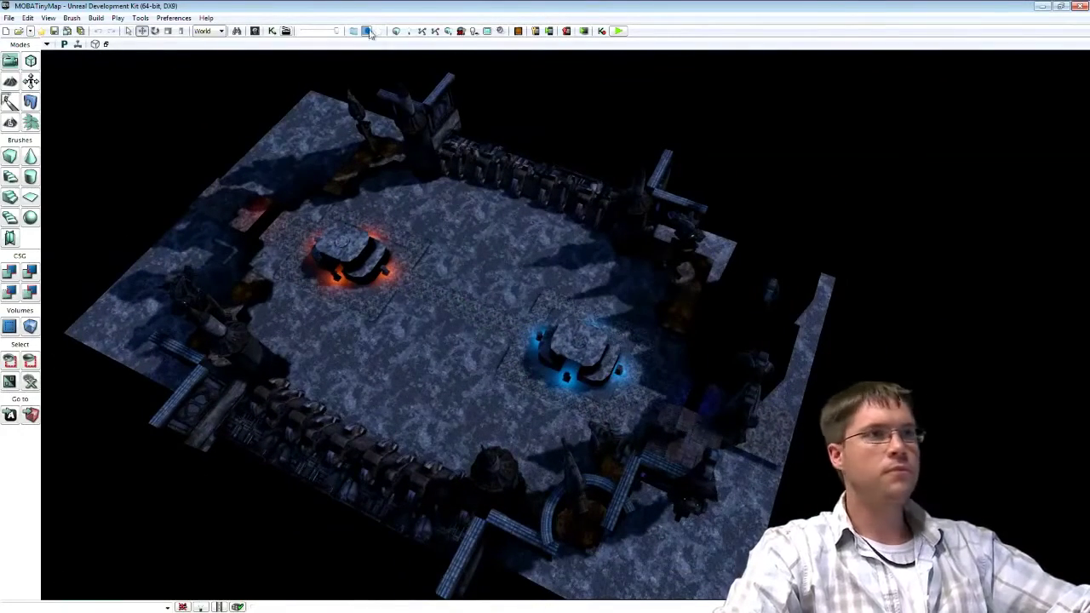
Play the level in the editor, choose the Cathode hero and send him along the lane to the middle of the map
left_click(619, 31)
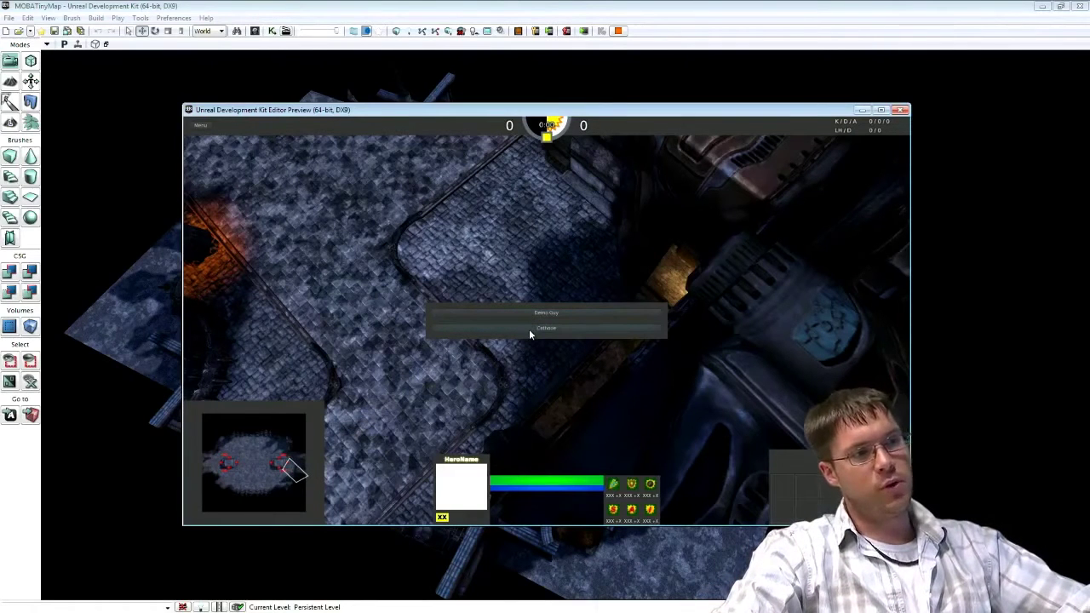
left_click(529, 329)
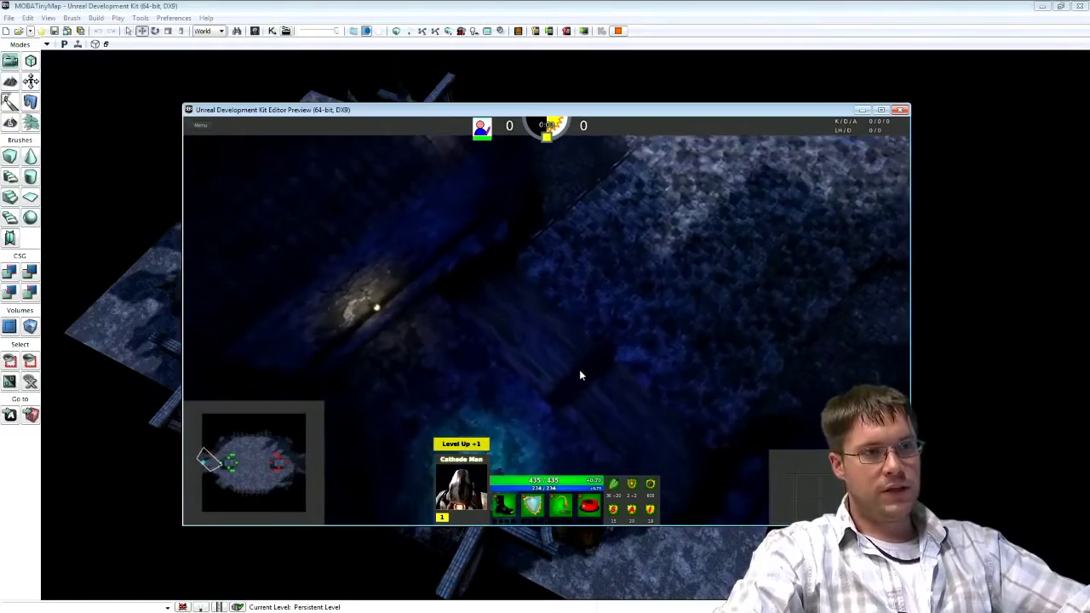
right_click(575, 270)
right_click(649, 291)
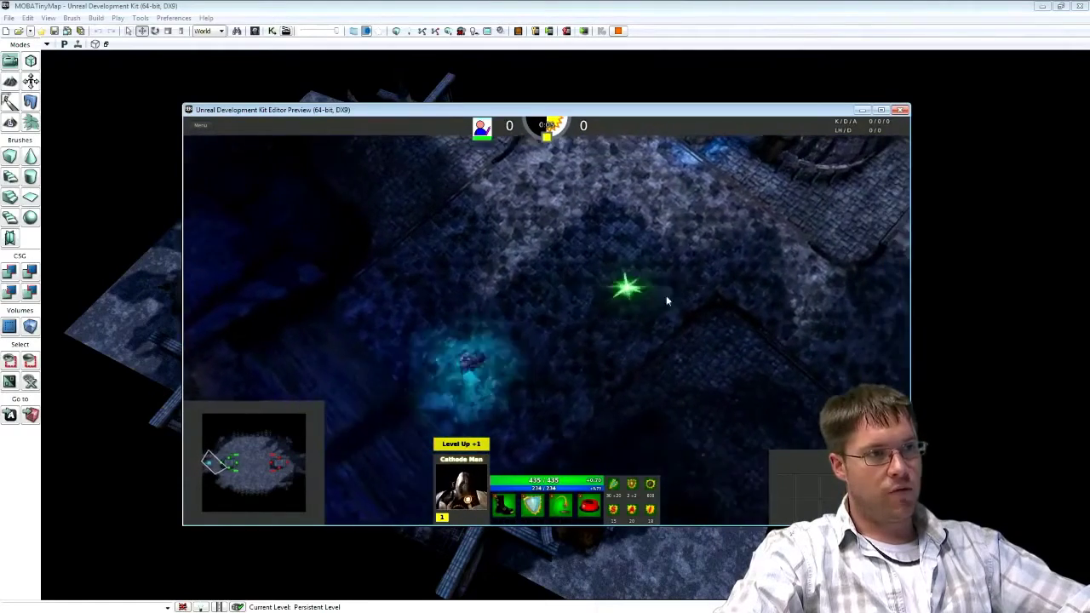
right_click(719, 278)
right_click(736, 273)
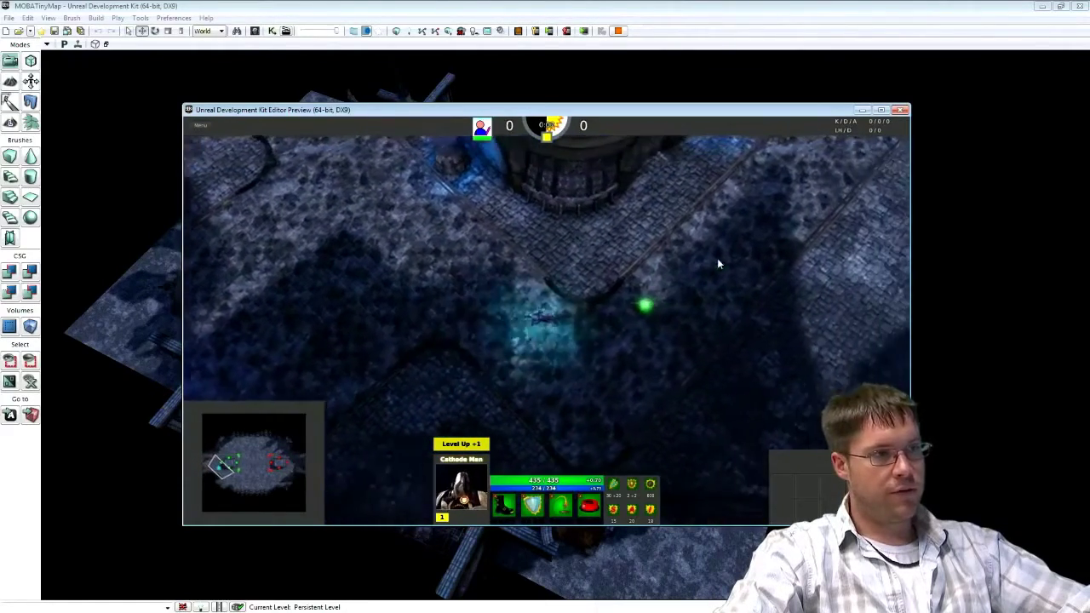
right_click(715, 264)
right_click(684, 262)
right_click(681, 258)
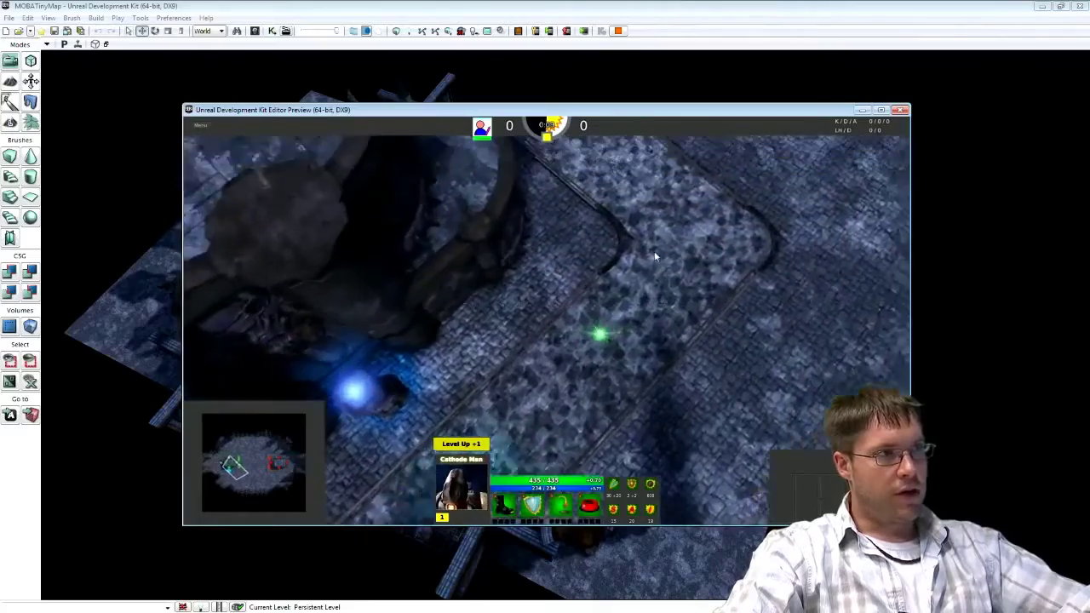
right_click(653, 255)
right_click(524, 274)
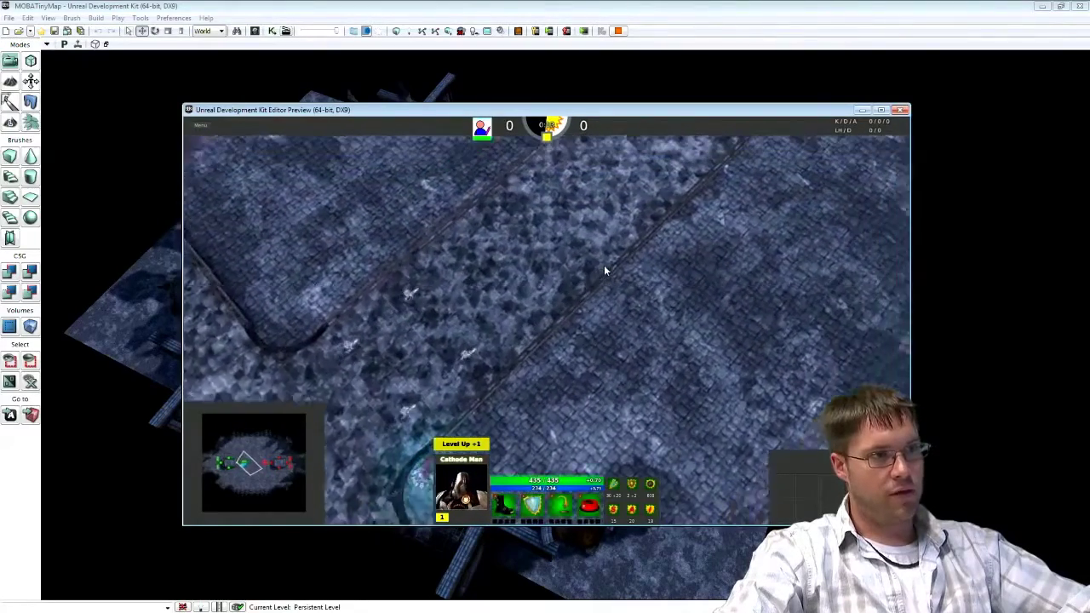
Fight the enemy creeps in the lane, advance toward the enemy tower, and pull the hero back off the lane
right_click(545, 311)
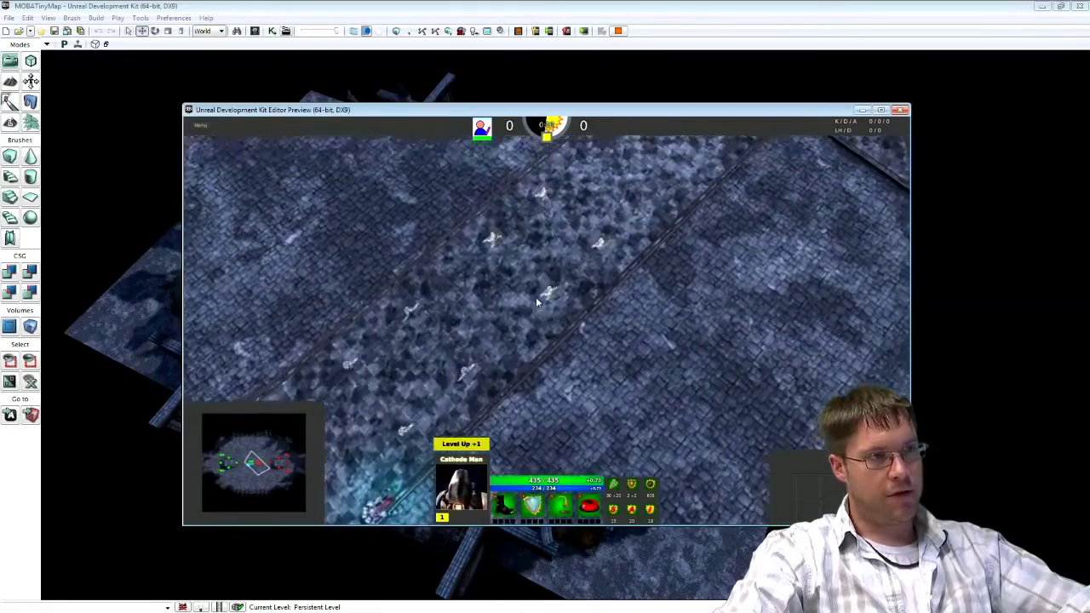
right_click(516, 335)
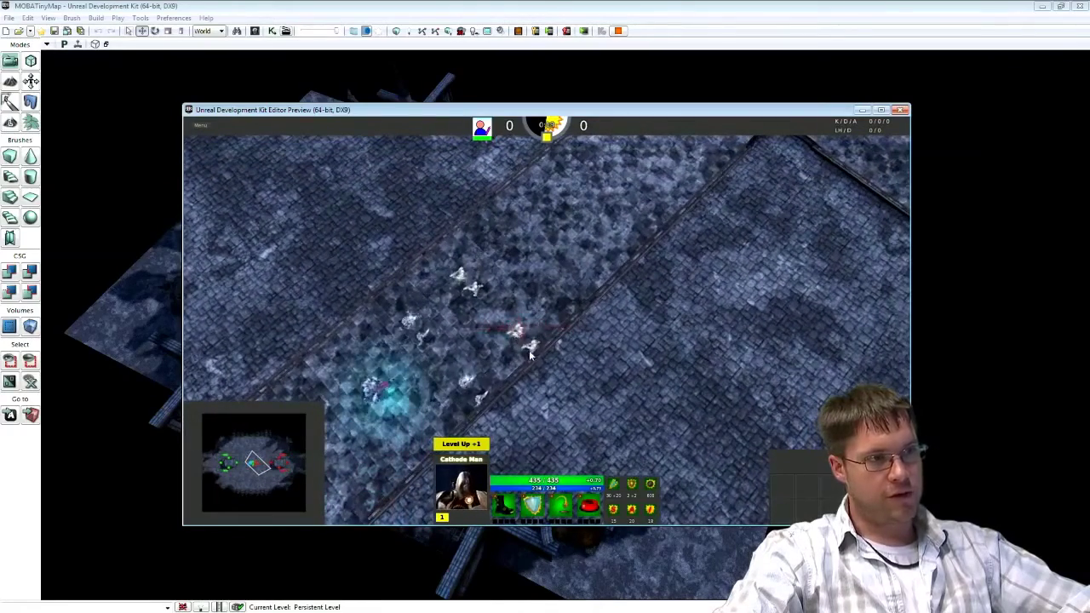
right_click(471, 285)
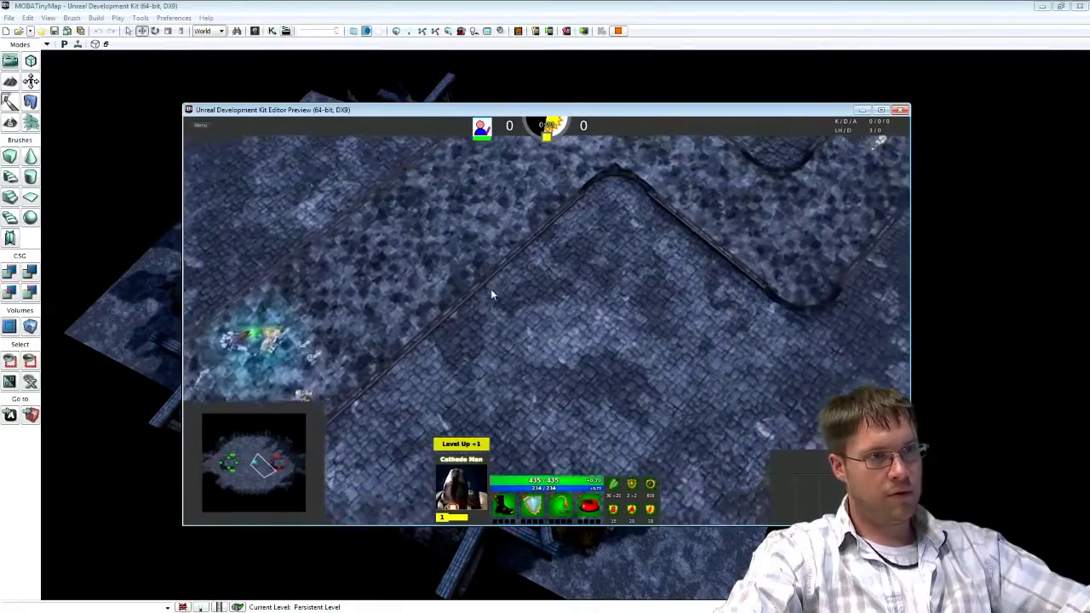
right_click(435, 251)
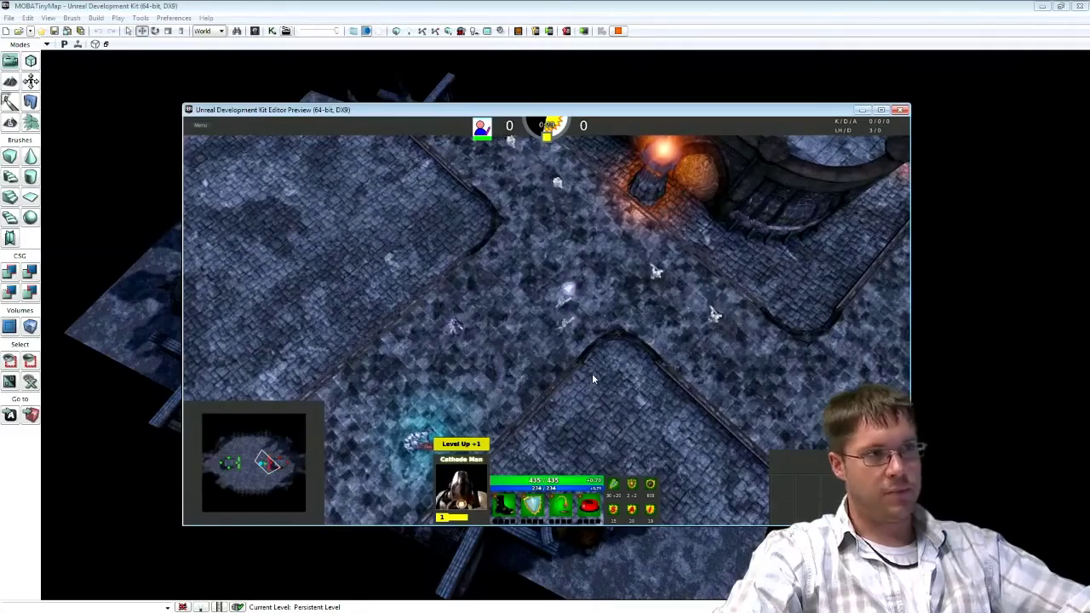
key("space")
right_click(567, 402)
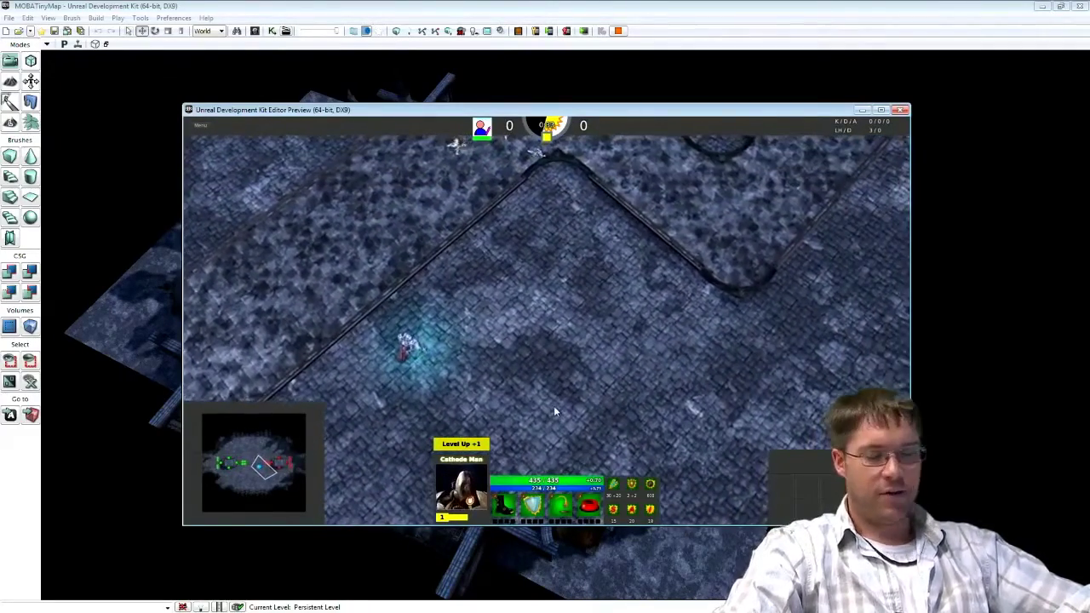
Give the Cathode hero 100000 experience points with the givexp 100000 console command and close the console
key("grave")
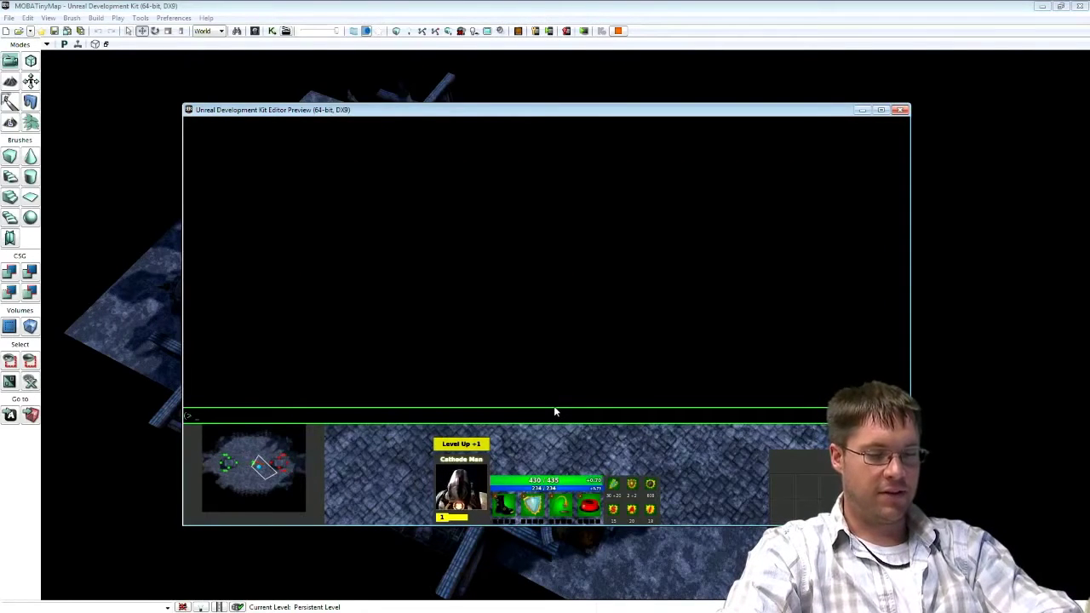
type("giveWeapon")
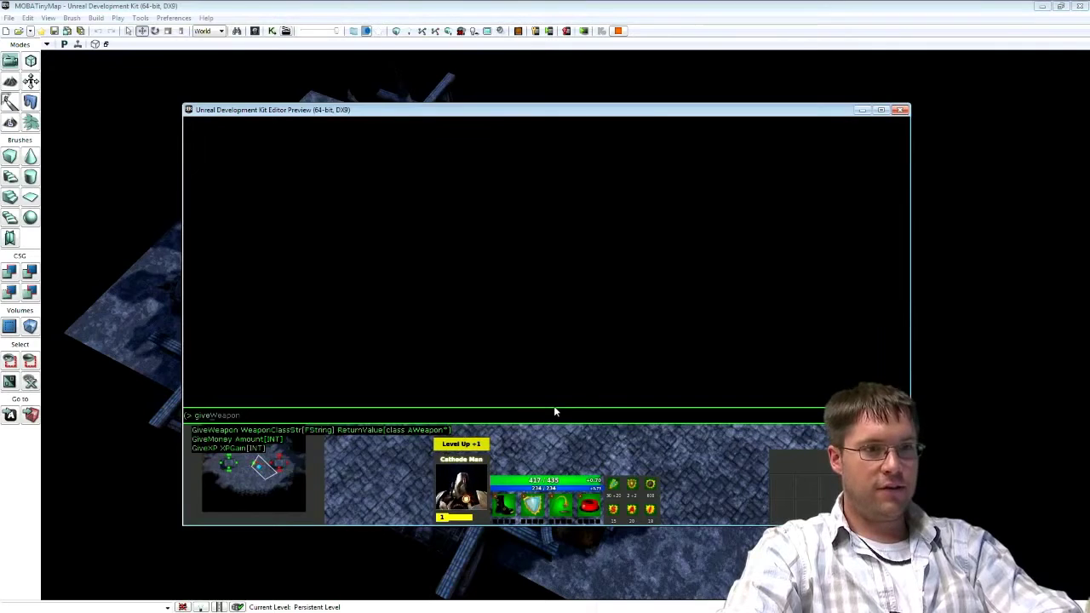
key("BackSpace")
key("BackSpace")
key("BackSpace")
key("BackSpace")
key("BackSpace")
key("BackSpace")
type("xp")
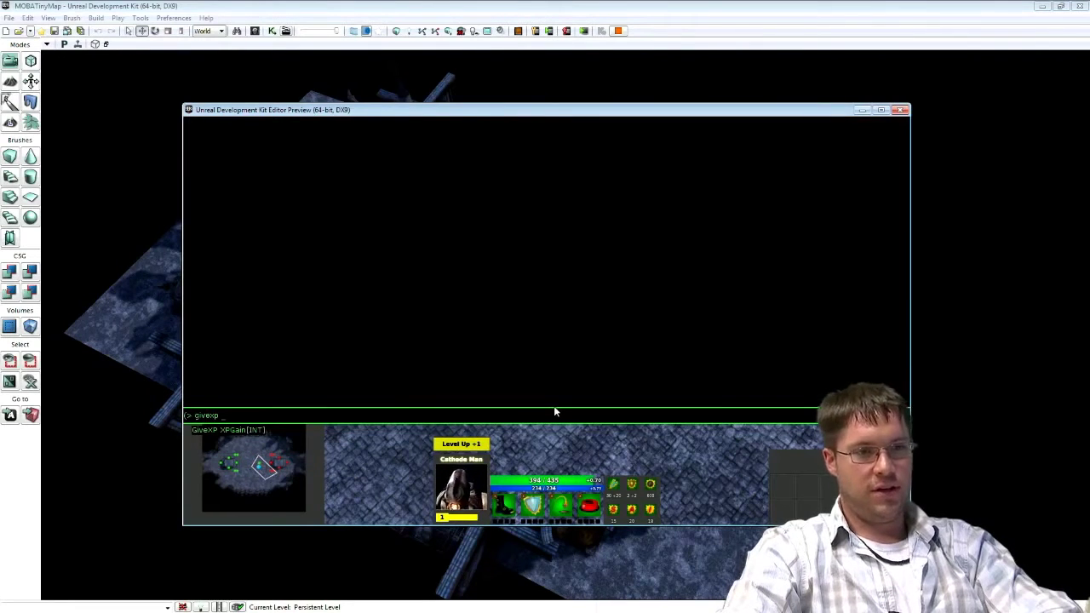
type(" 100000")
key("Return")
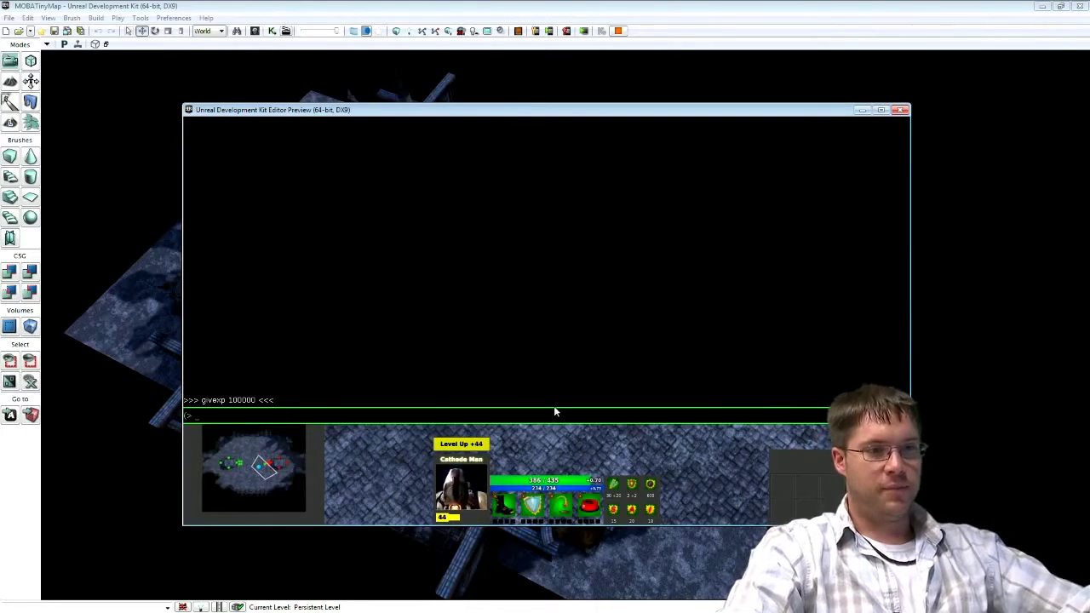
key("Escape")
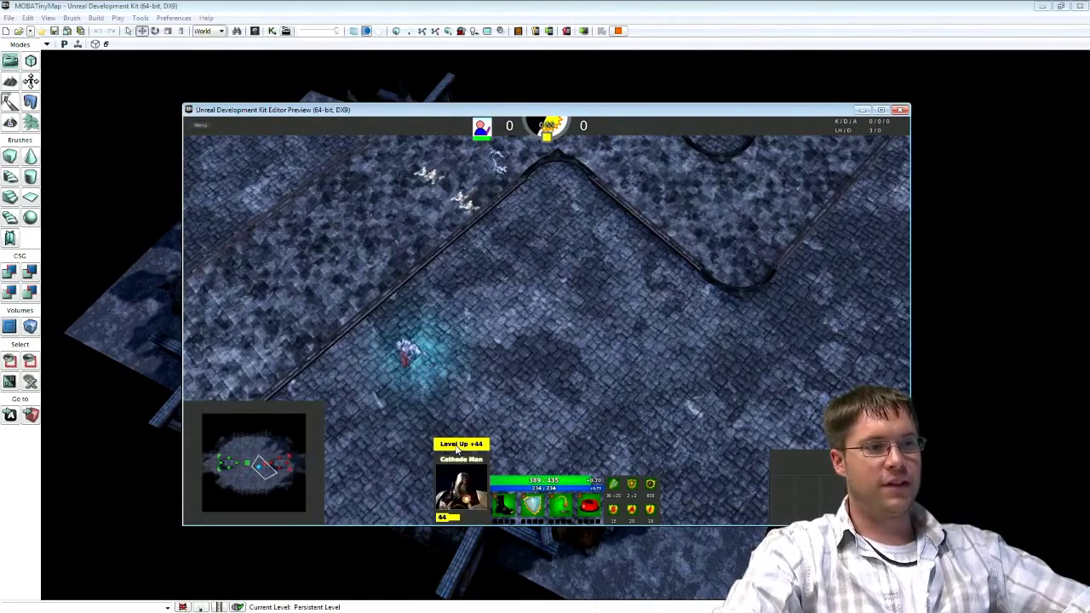
Spend the hero's level-up points on his four abilities and then his attributes while moving him back toward the friendly tower
left_click(504, 508)
right_click(409, 364)
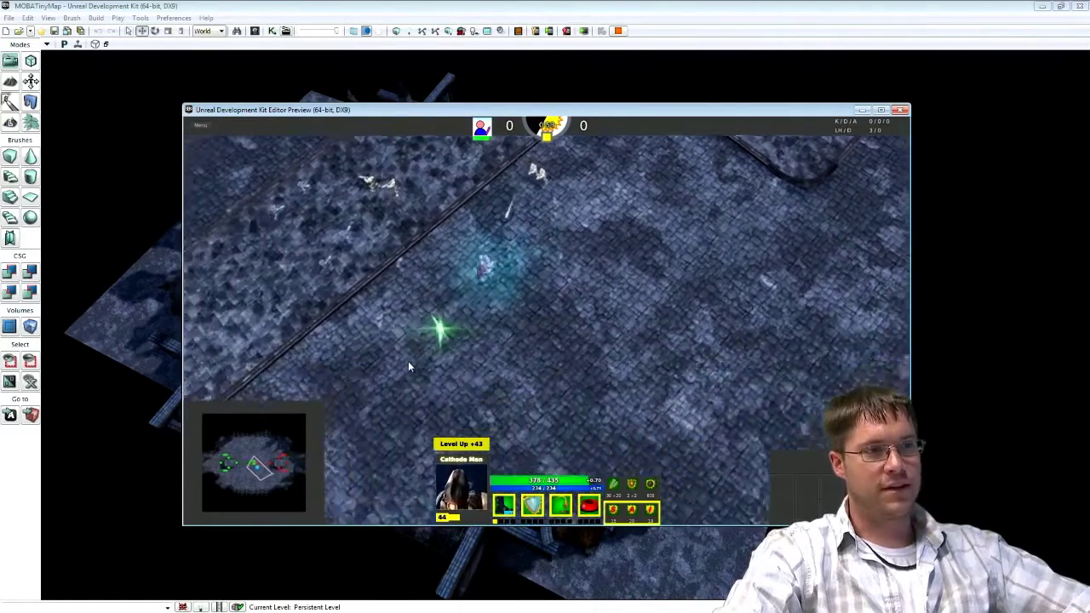
right_click(411, 356)
right_click(378, 371)
right_click(363, 320)
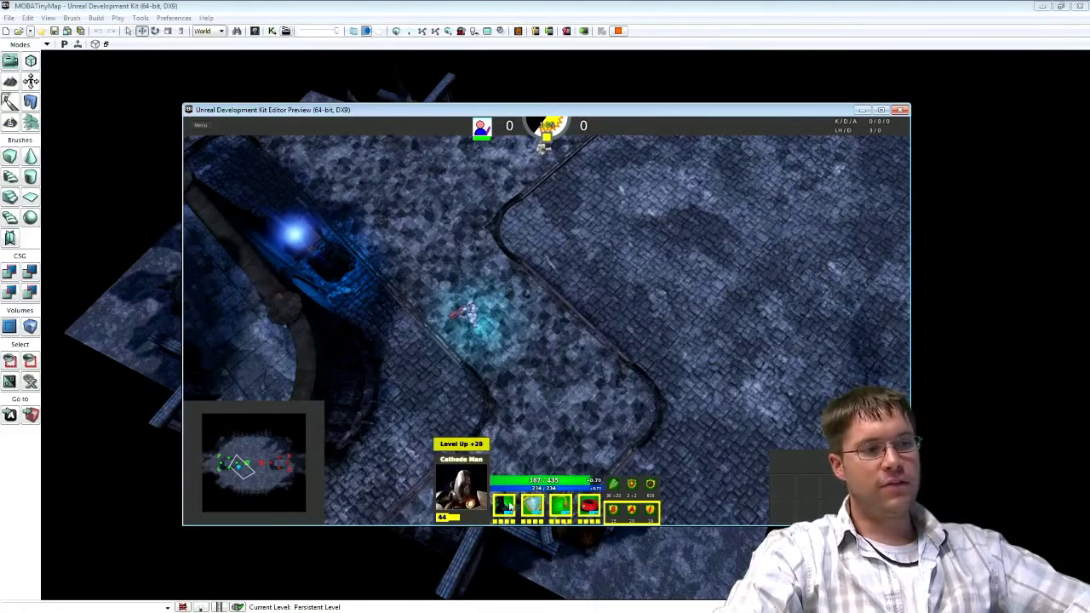
left_click(627, 511)
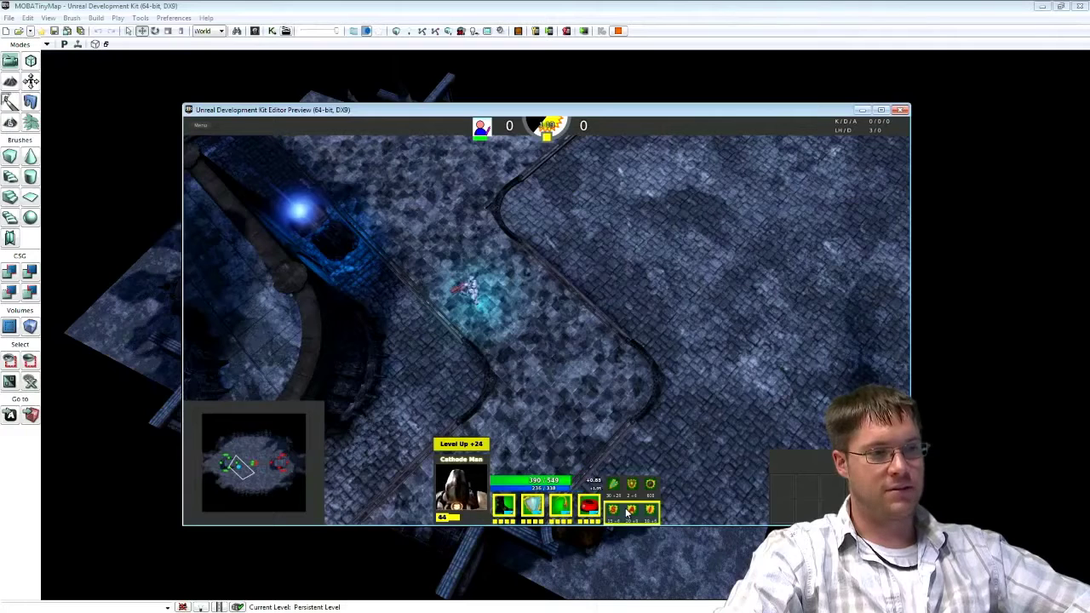
left_click(627, 511)
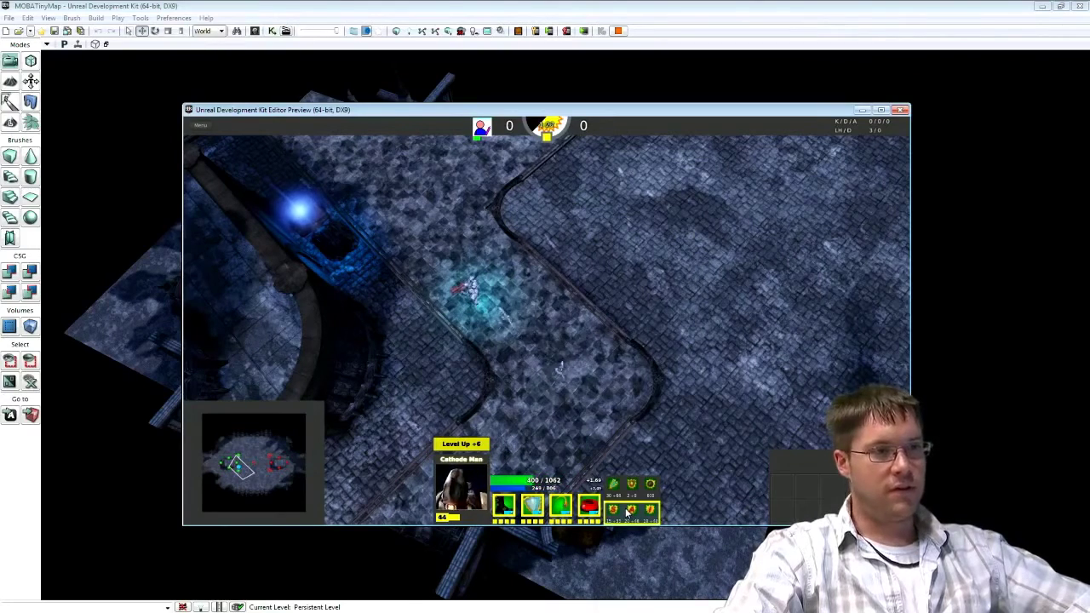
left_click(628, 512)
Send the hero back up the lane, use his third ability against the enemy creeps, and advance to the enemy tower
right_click(535, 223)
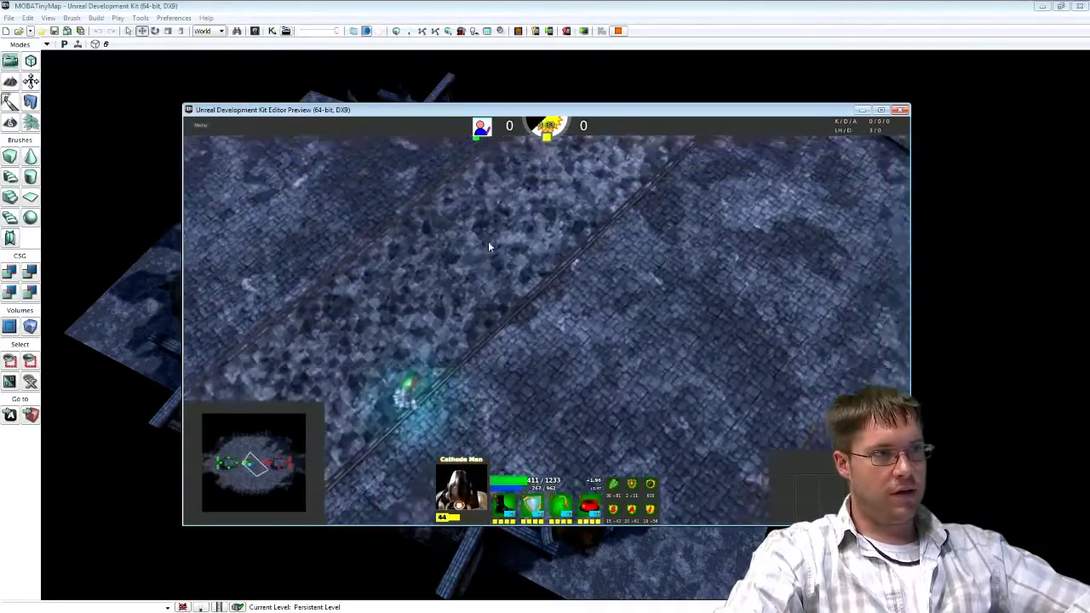
right_click(535, 288)
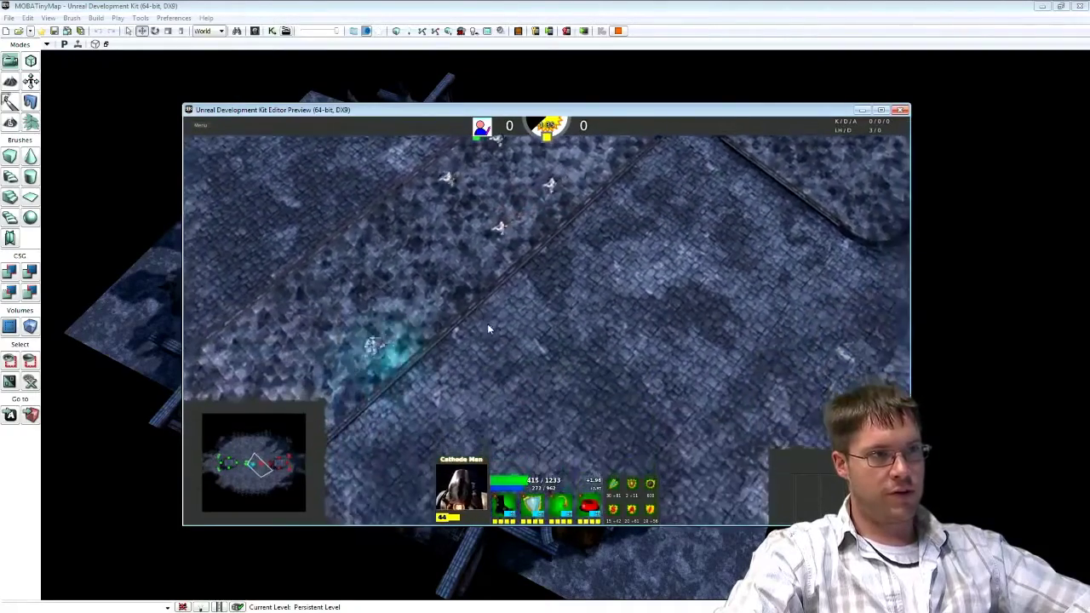
right_click(477, 285)
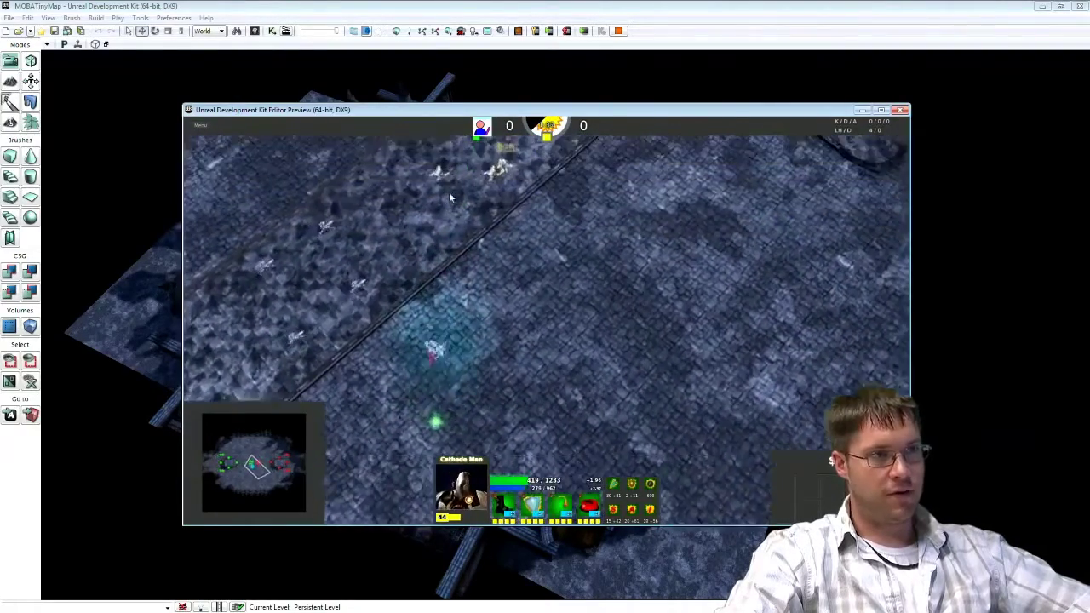
left_click(560, 505)
left_click(404, 256)
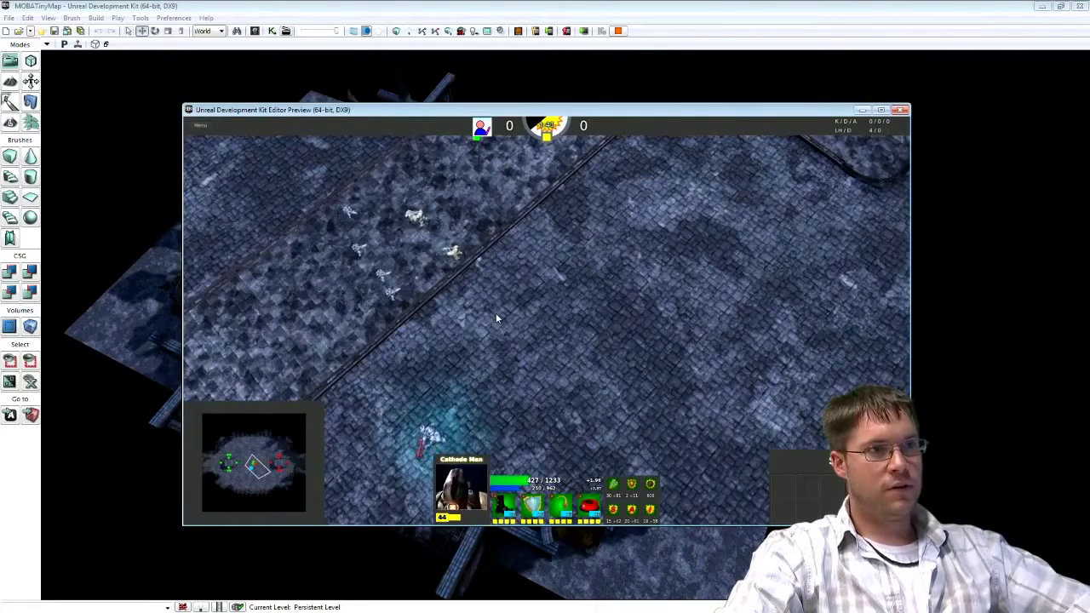
left_click(561, 516)
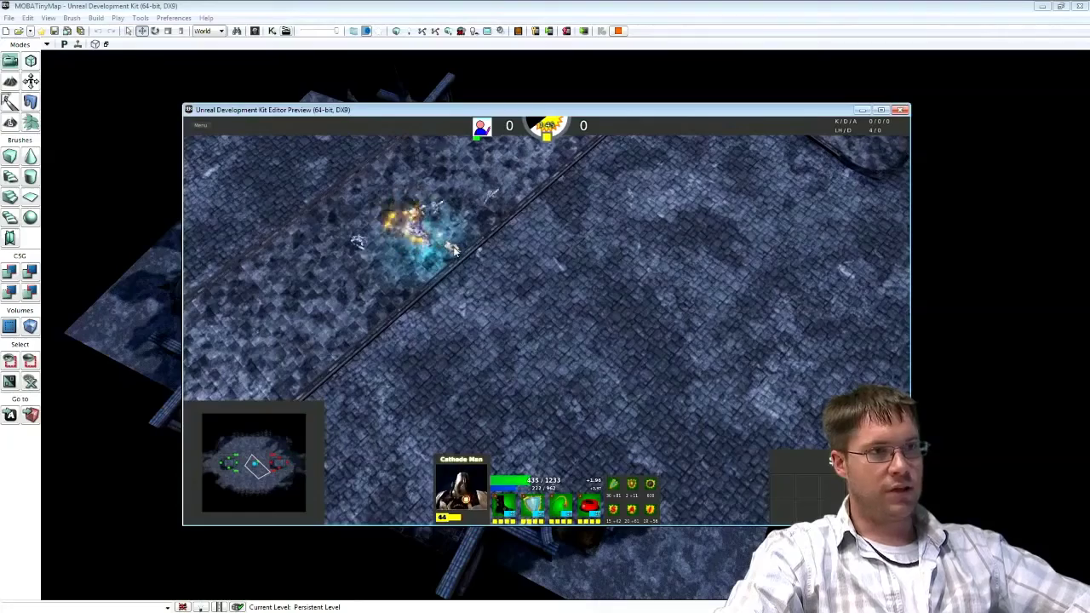
right_click(551, 210)
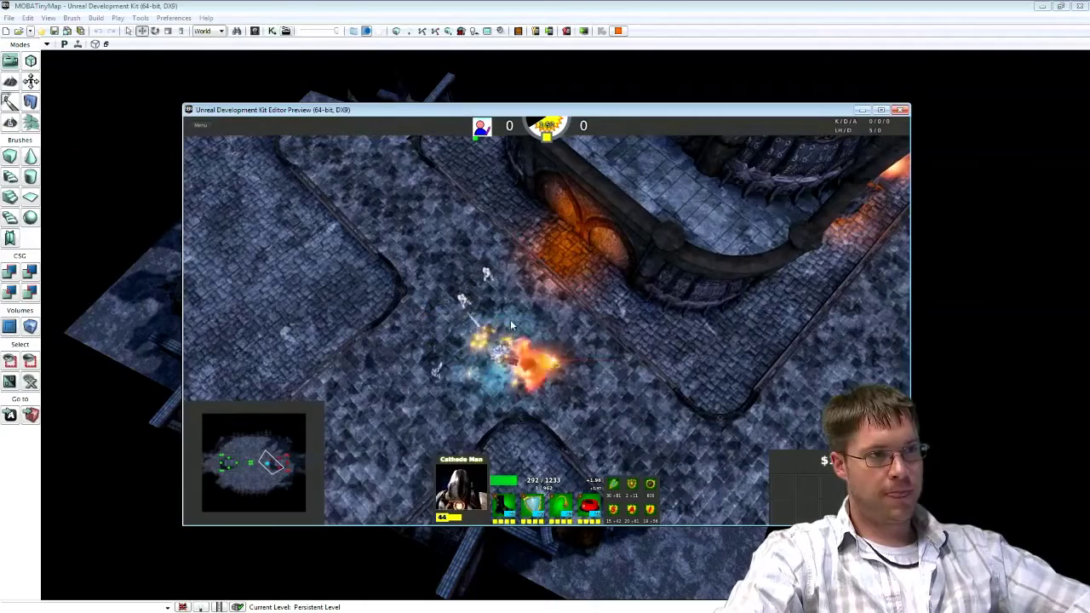
Restart the play session with the Demo Guy hero, move him to the shop in the base and open the shop
key("Escape")
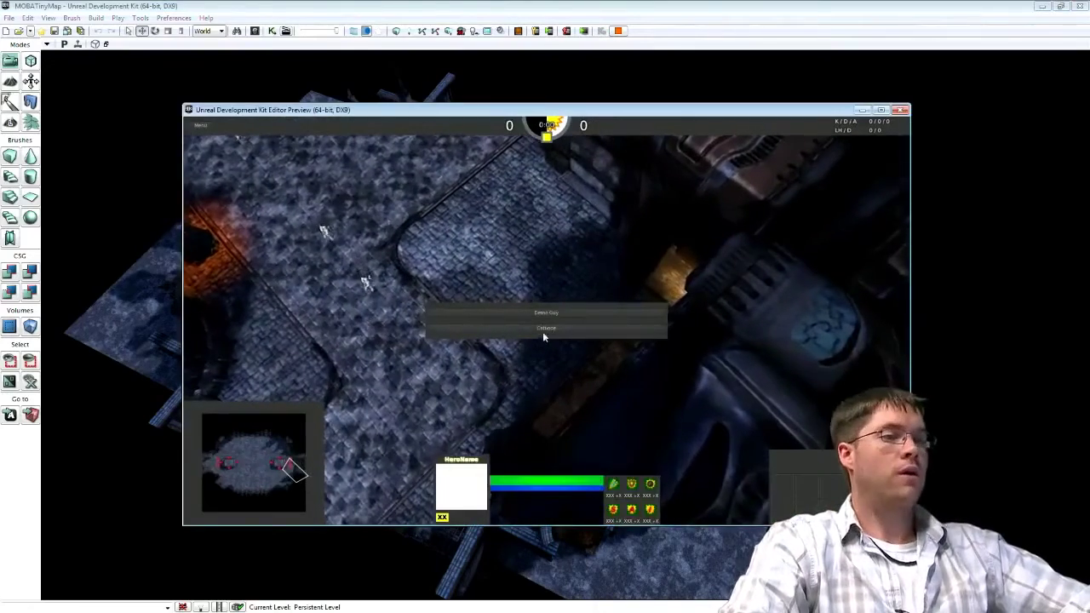
left_click(547, 312)
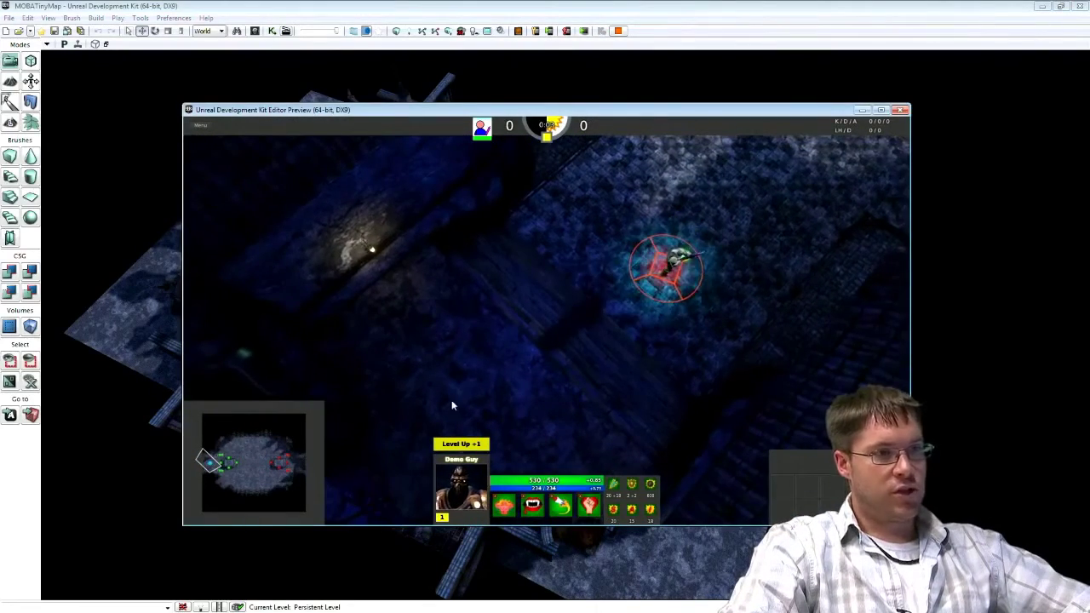
right_click(445, 379)
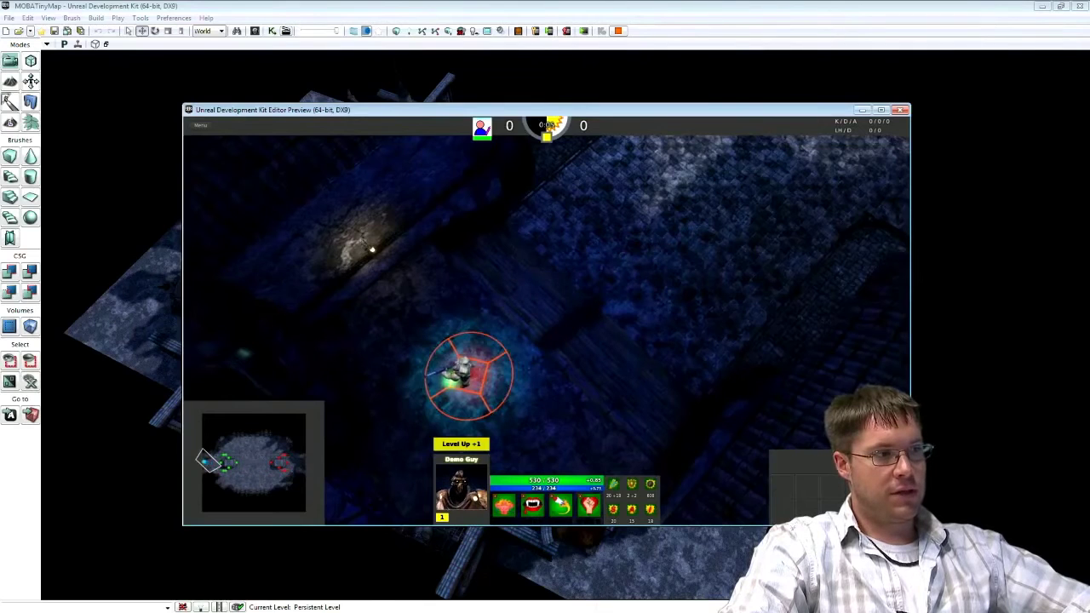
key("b")
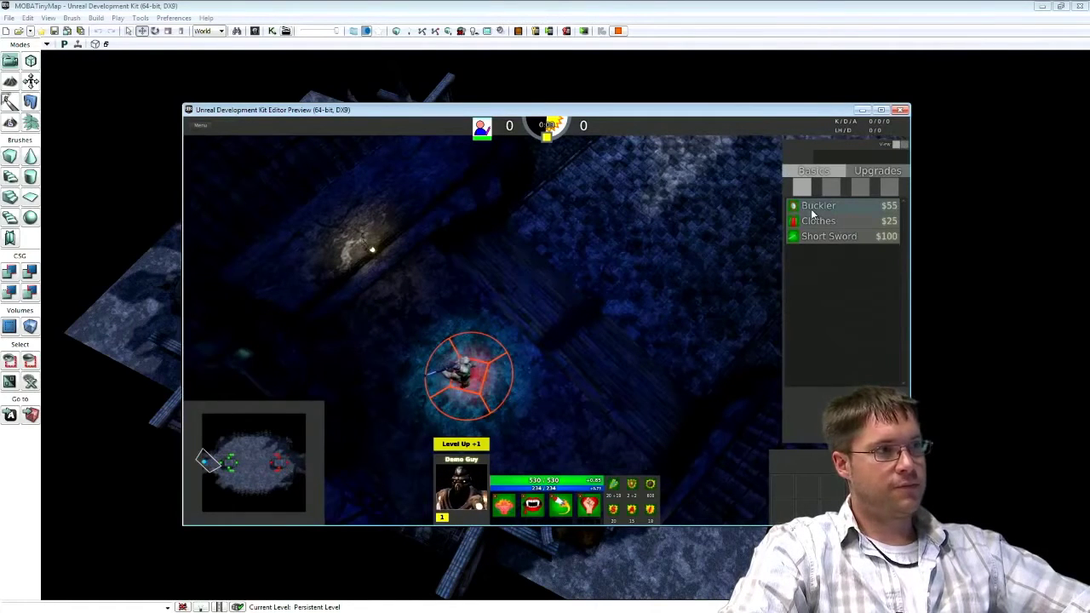
Give Demo Guy 100000 money with the givemoney 100000 console command and close the console
key("grave")
type("giveWeapon")
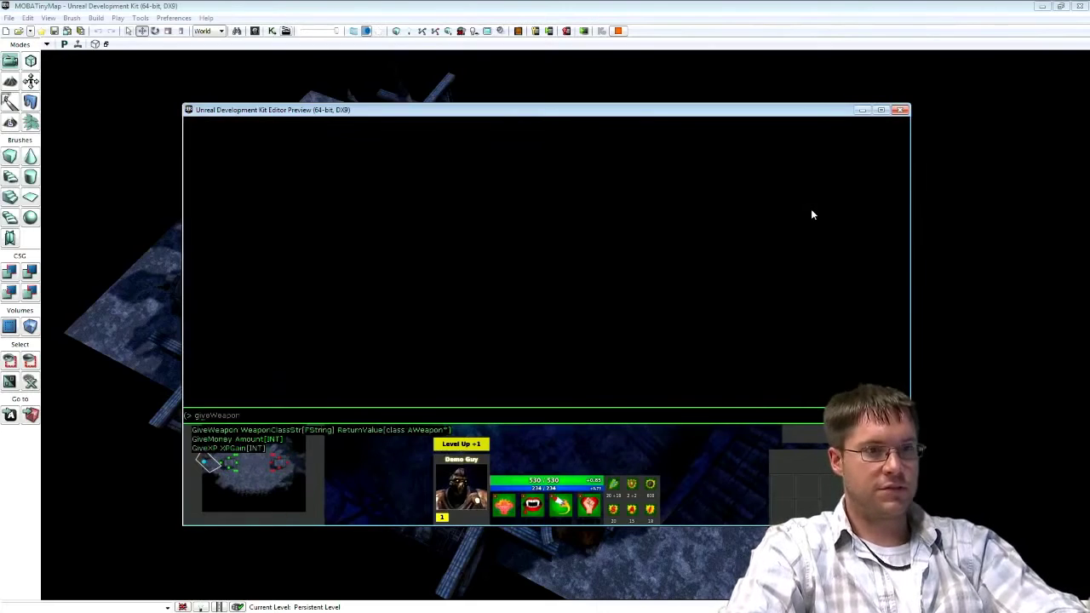
key("BackSpace")
key("BackSpace")
key("BackSpace")
key("BackSpace")
key("BackSpace")
key("BackSpace")
type("money")
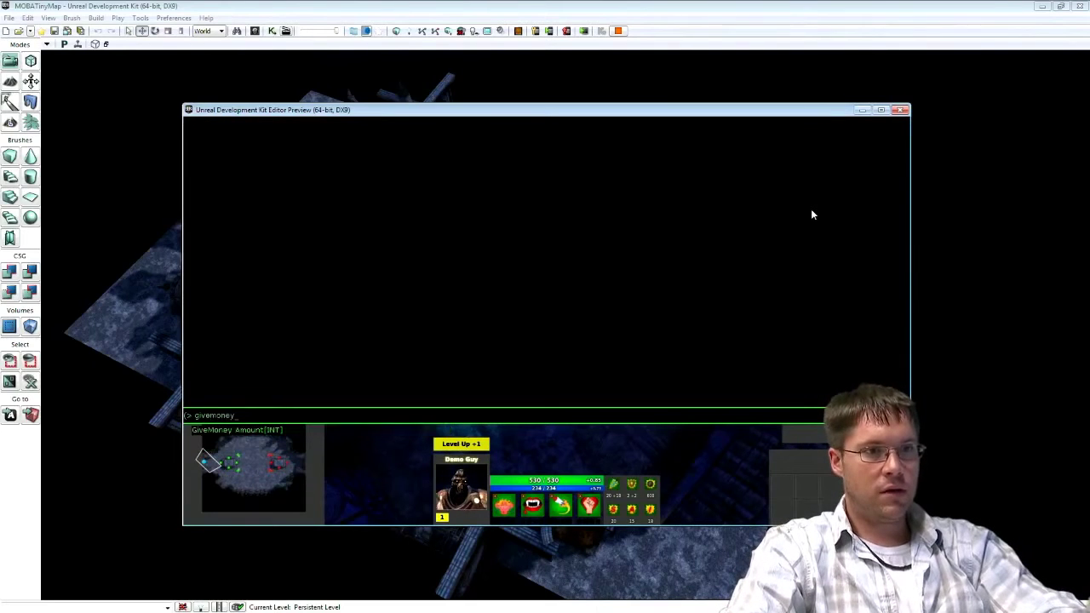
type(" 100000")
key("Return")
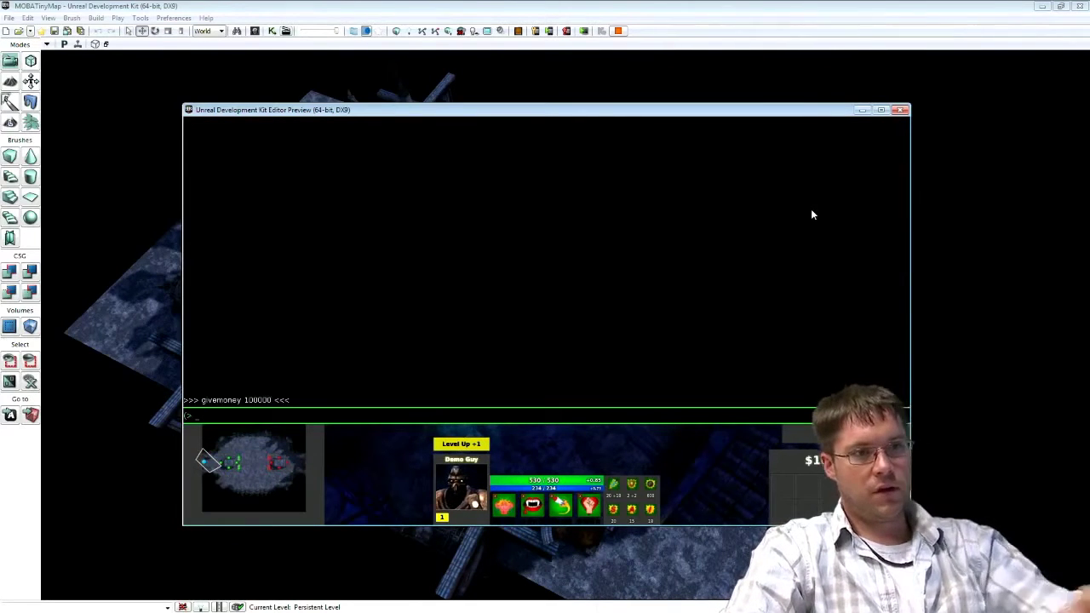
key("grave")
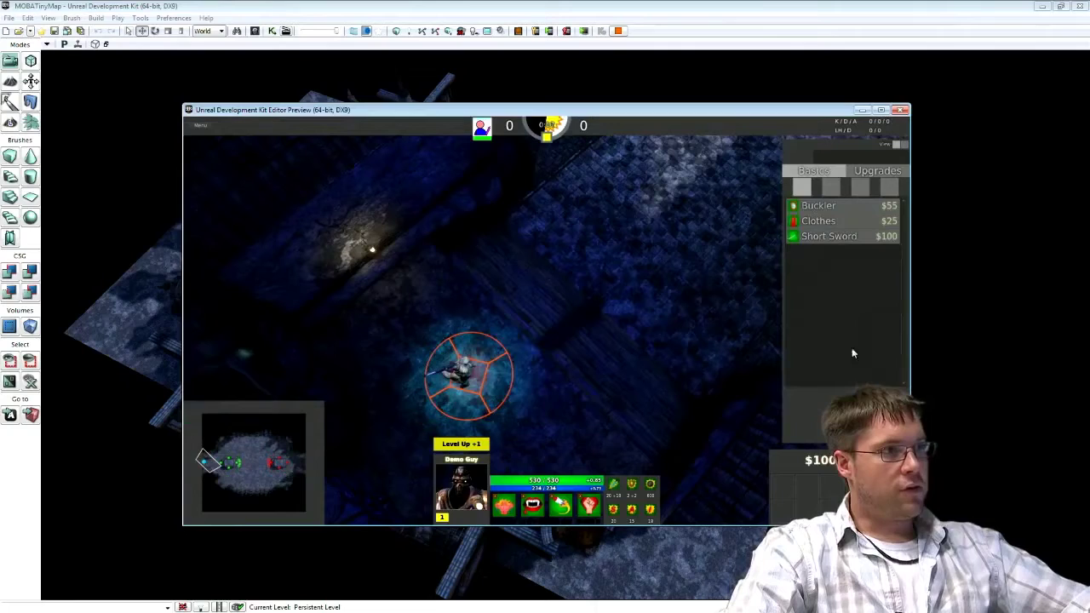
Buy the Buckler, Clothes and Short Sword for Demo Guy and move him away from the shop
left_click(818, 205)
left_click(819, 221)
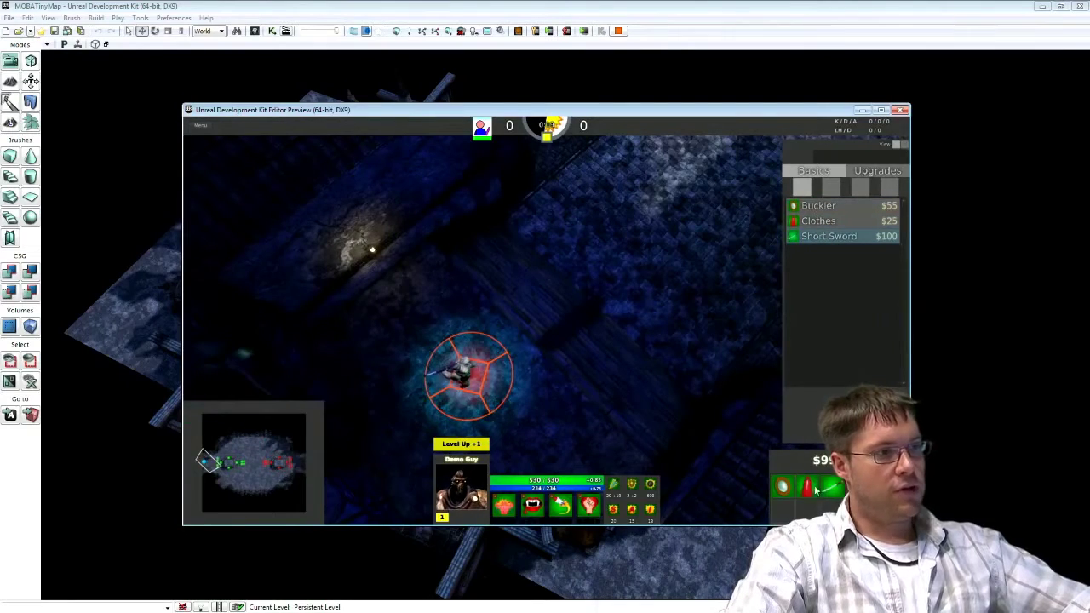
right_click(629, 325)
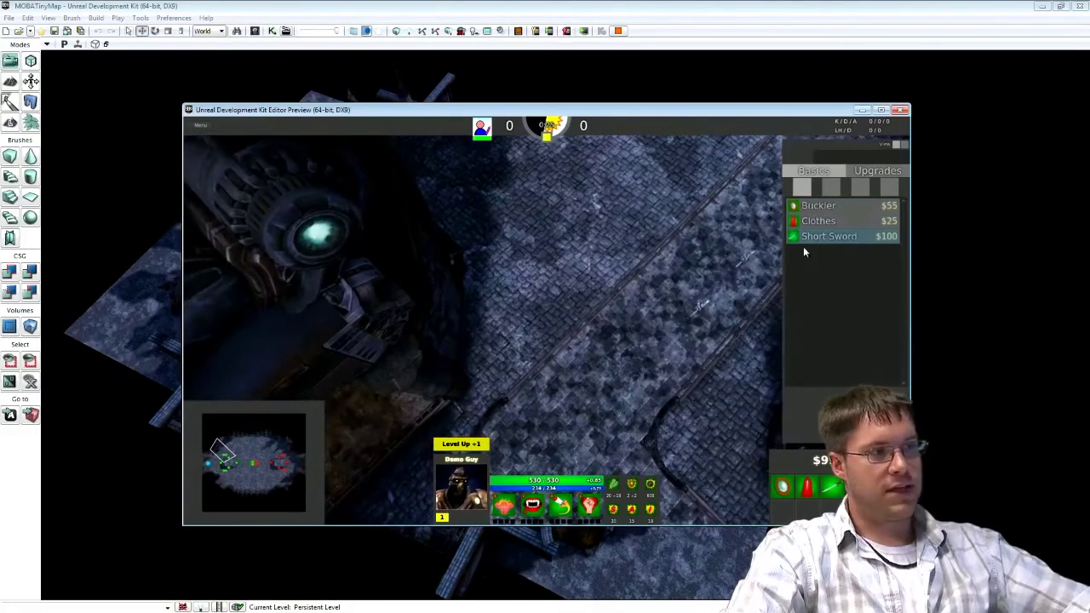
Center the view on Demo Guy, walk him back to the shop, and end the play session
key("space")
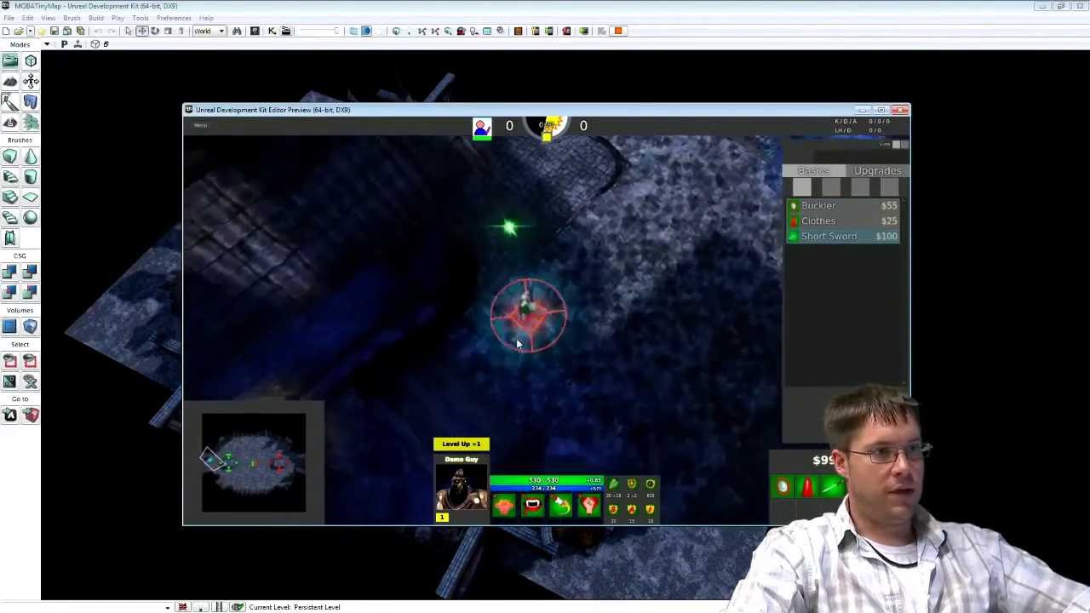
right_click(513, 328)
right_click(482, 339)
right_click(438, 353)
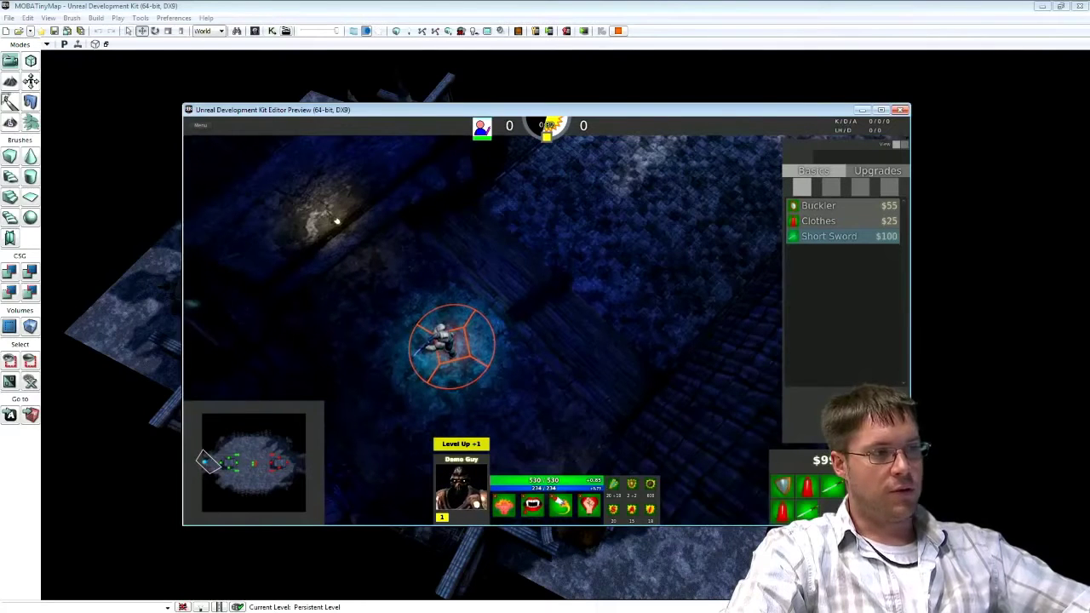
key("Escape")
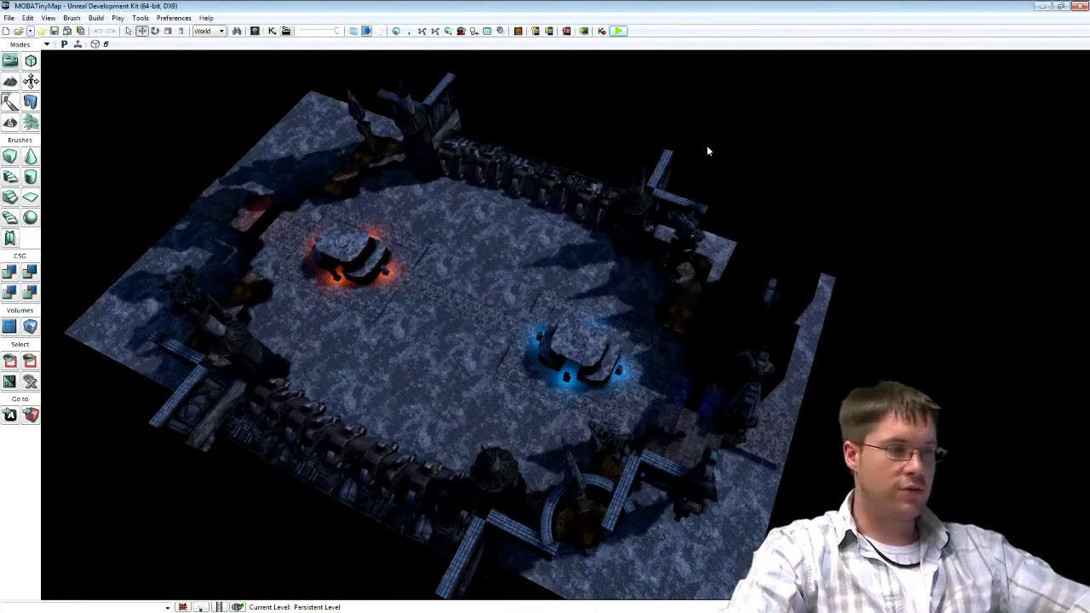
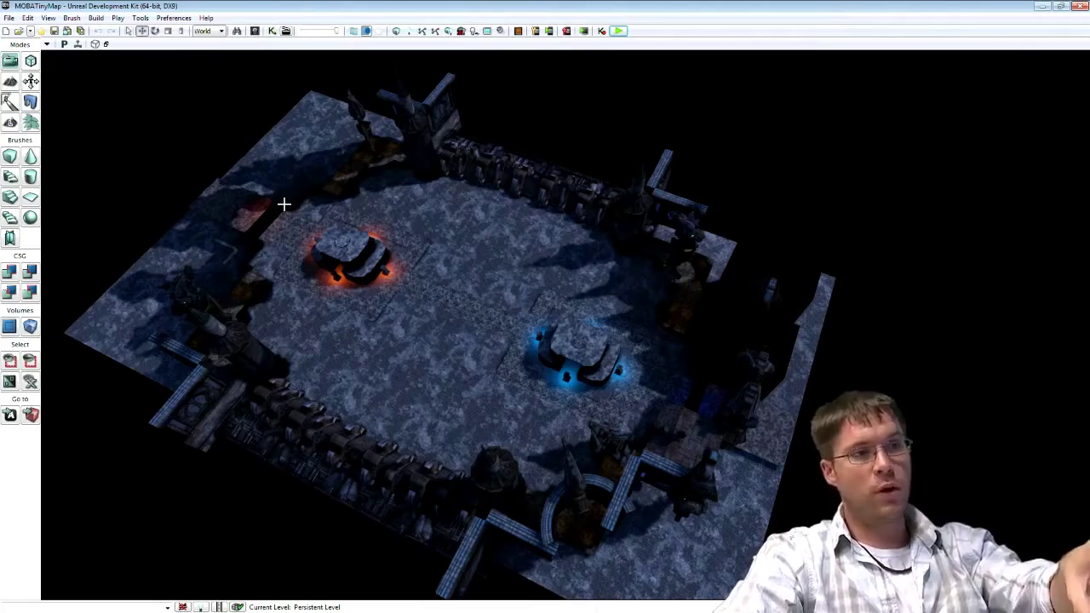
Create a new level from the Night Lighting map template
right_click_drag(476, 326, 448, 315)
left_click_drag(517, 315, 518, 315)
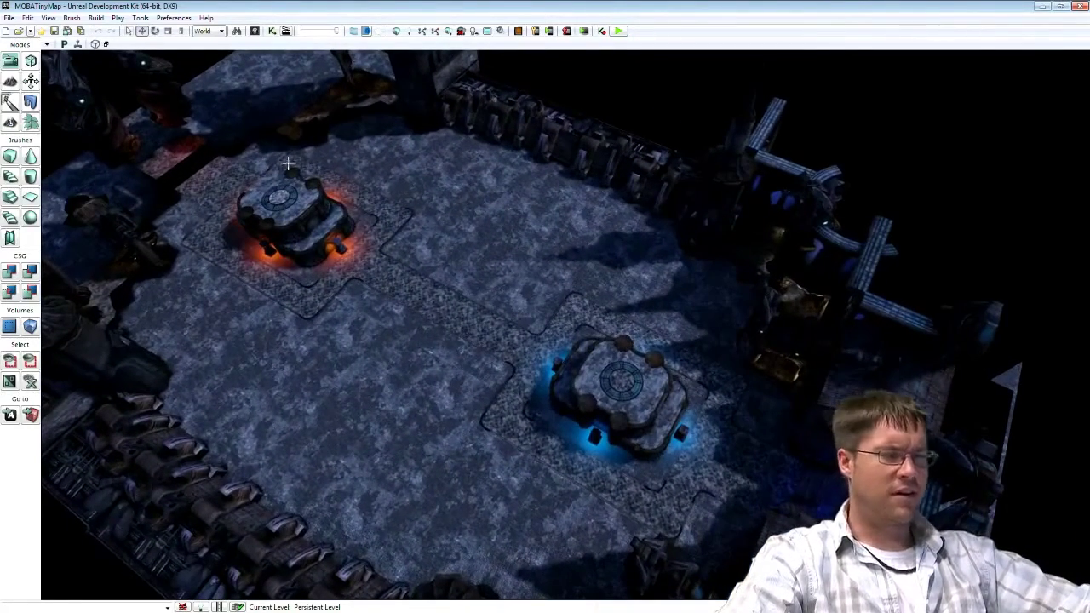
left_click(10, 18)
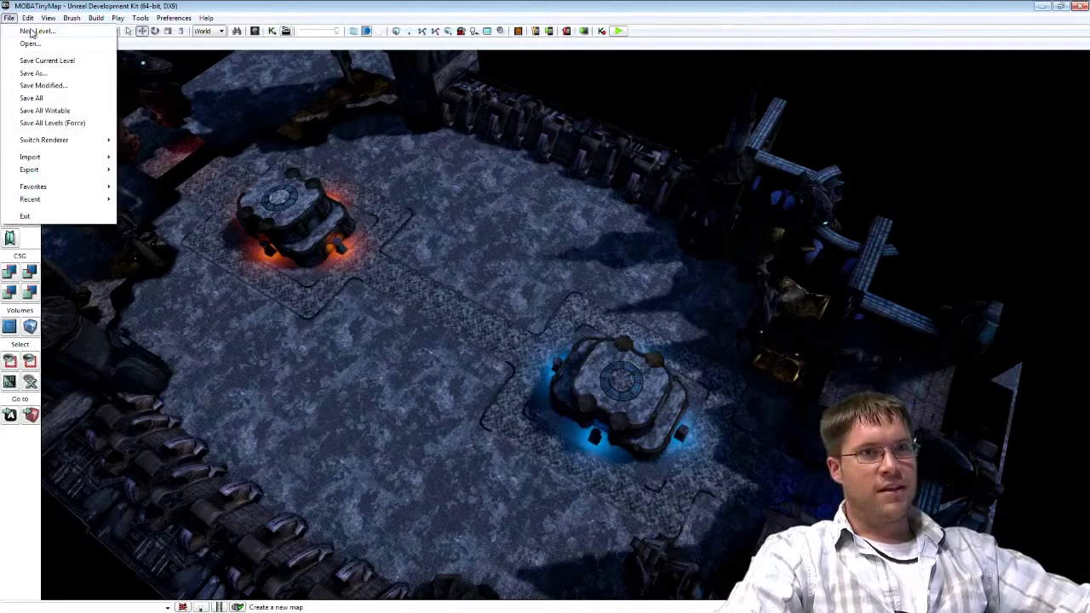
left_click(34, 32)
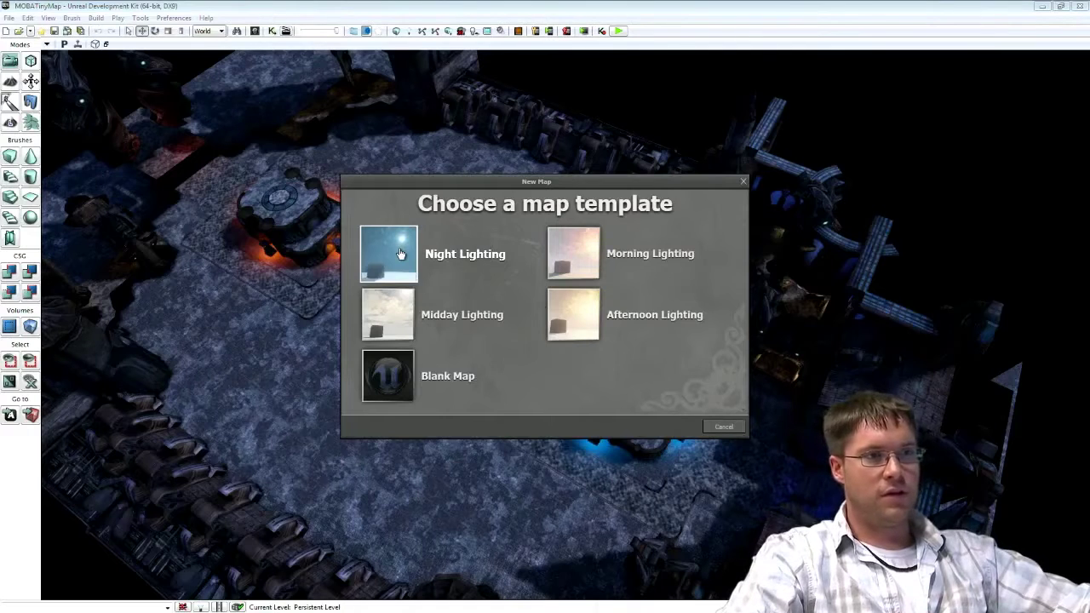
left_click(400, 254)
View the new level from above with its central cube selected and the editor helpers shown by leaving Game View
right_click_drag(399, 248, 222, 464)
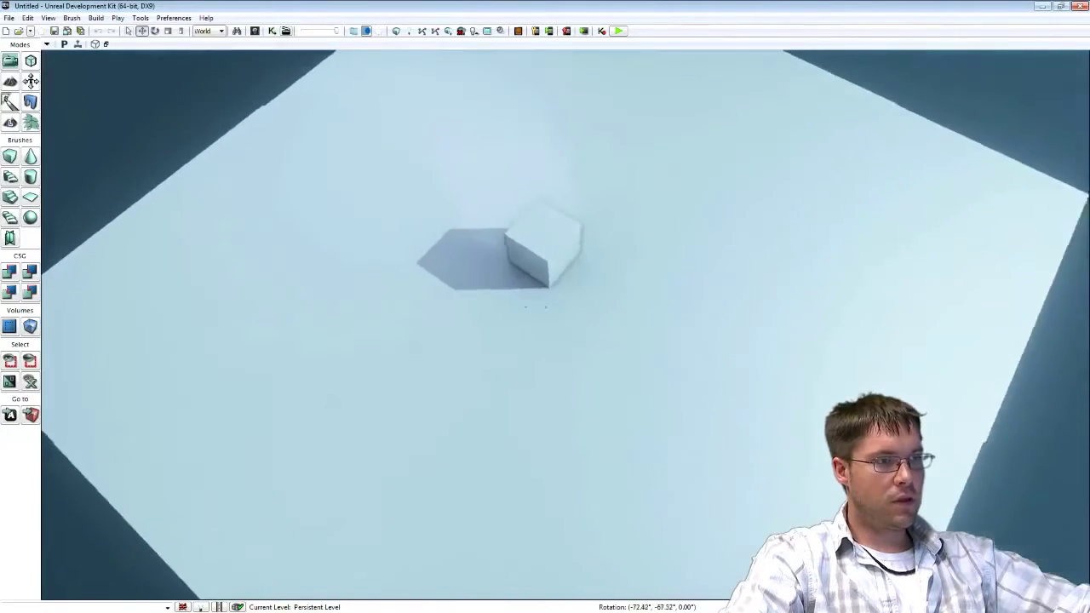
right_click_drag(341, 362, 613, 344)
left_click(683, 314)
right_click_drag(683, 314, 813, 316)
right_click_drag(411, 317, 488, 326)
left_click_drag(600, 370, 672, 319)
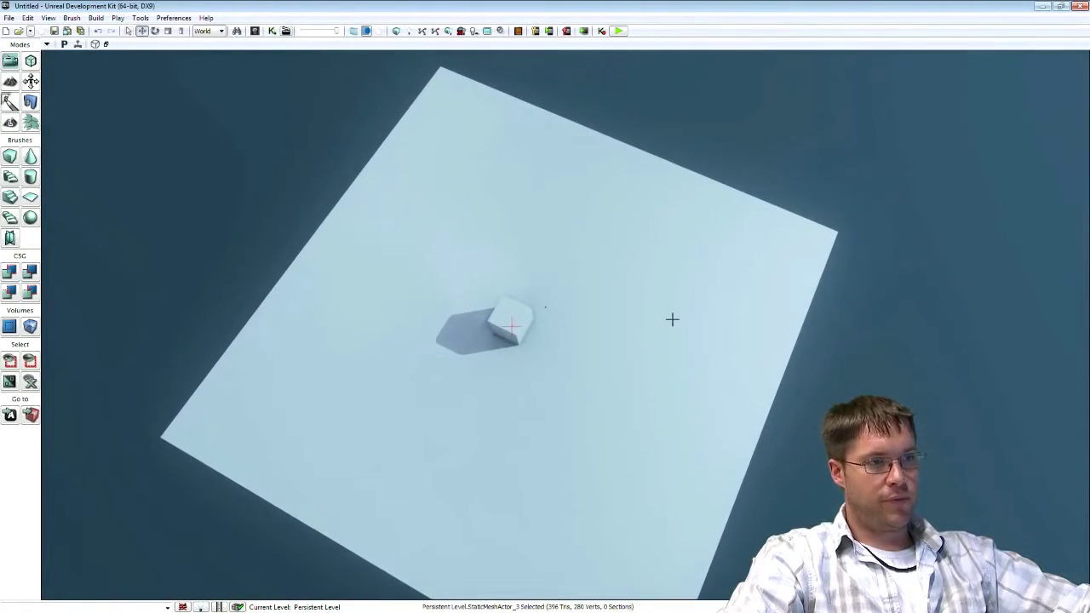
key("g")
right_click_drag(562, 336, 591, 327)
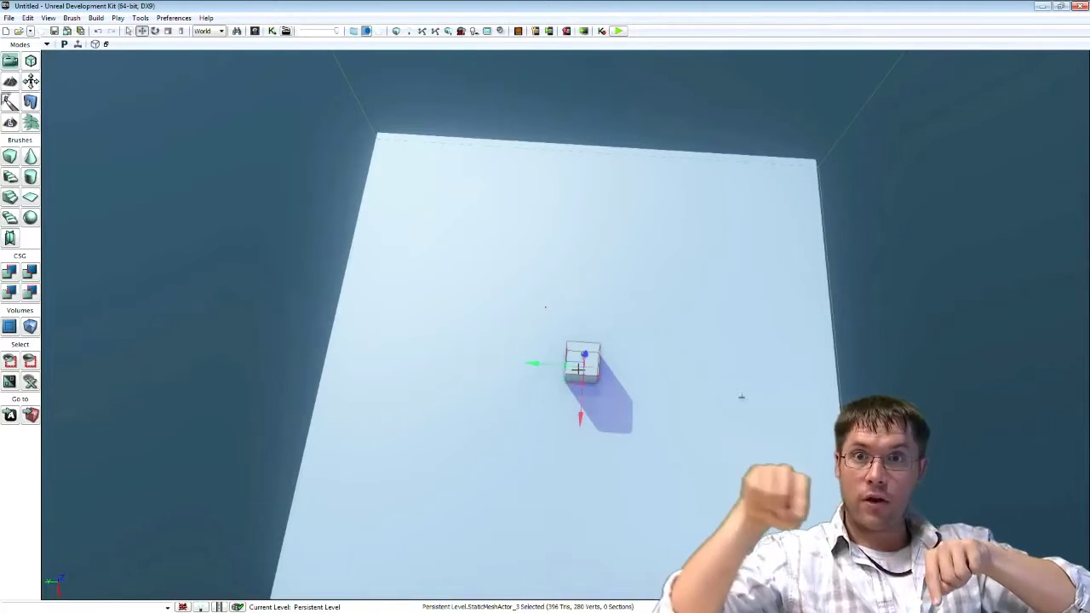
Scale the floor slab along its Y axis to stretch it into a long rectangle
right_click_drag(629, 391, 629, 365)
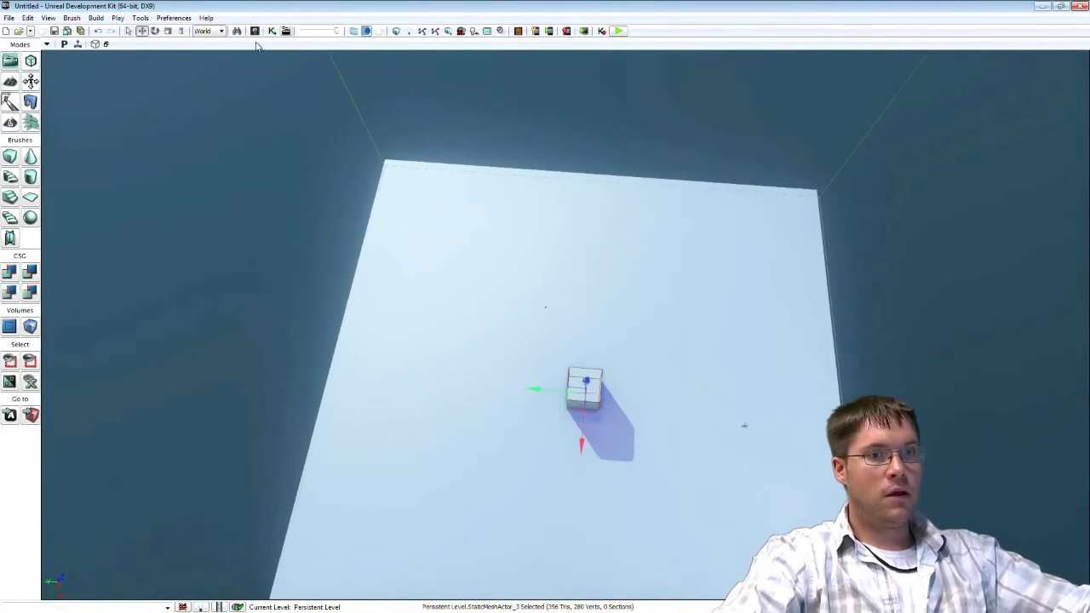
left_click(182, 32)
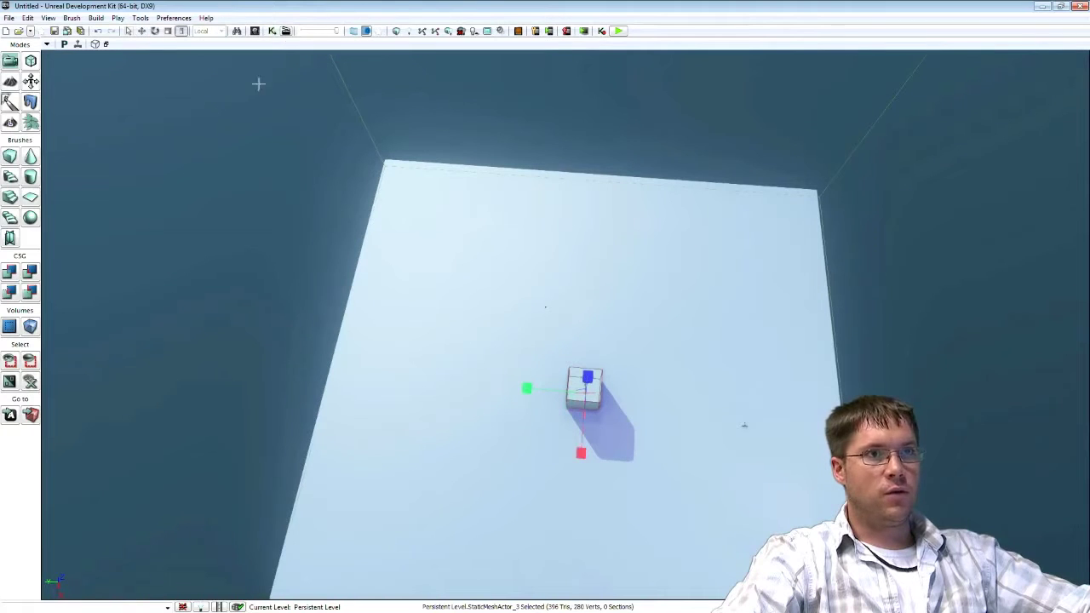
left_click_drag(528, 387, 623, 360)
Select the cube at the floor's center and scale it into a long, thin wall running along the Y axis
right_click_drag(931, 294, 911, 325)
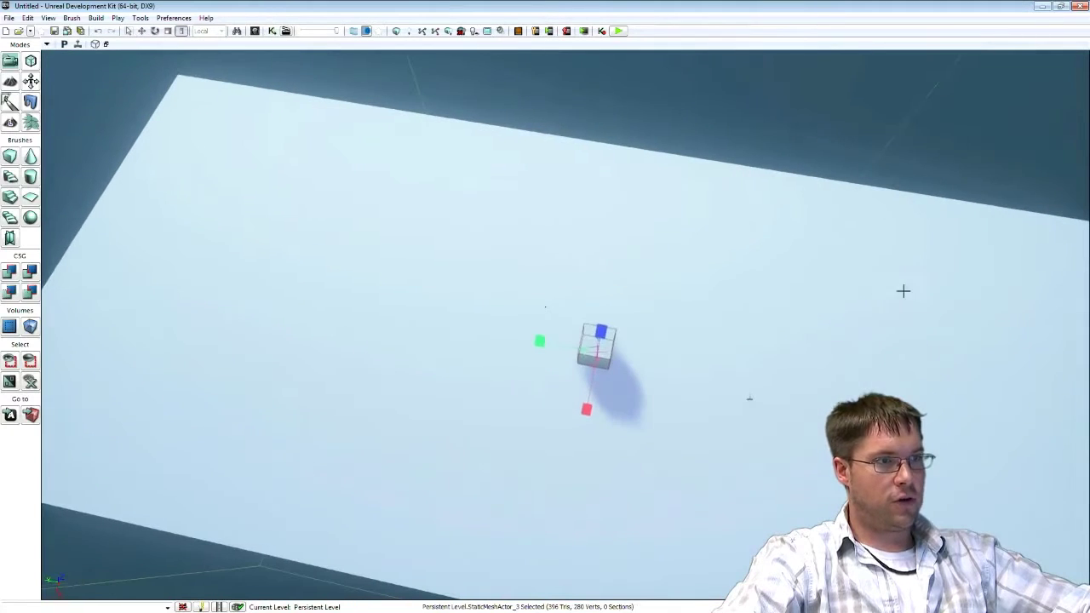
left_click(596, 349)
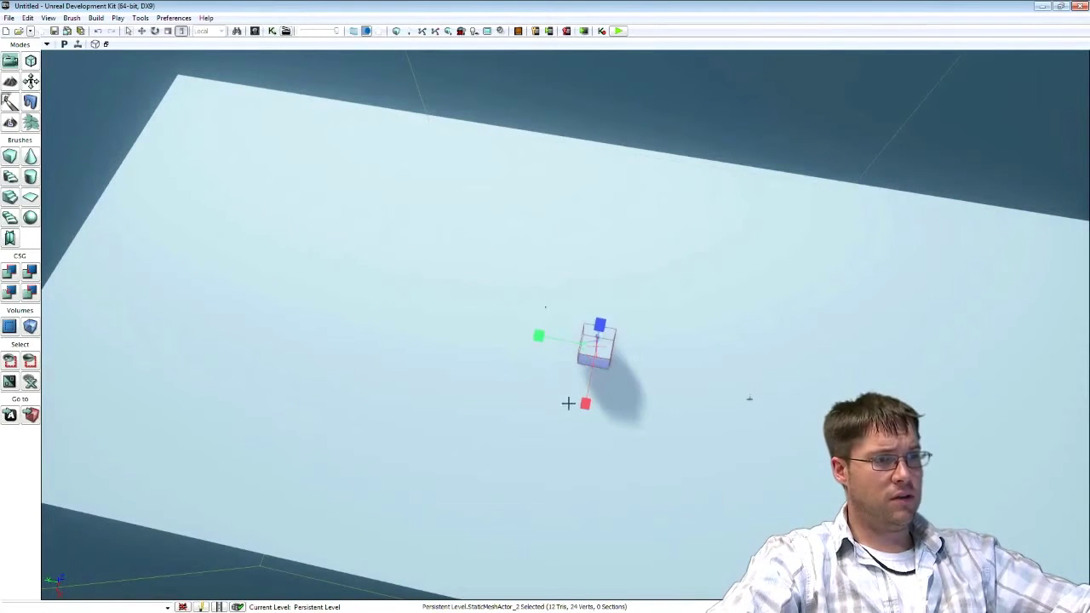
mouse_move(586, 404)
left_mouse_down()
mouse_move(593, 372)
mouse_move(585, 404)
left_mouse_up()
mouse_move(538, 336)
left_mouse_down()
mouse_move(613, 336)
mouse_move(538, 336)
left_mouse_up()
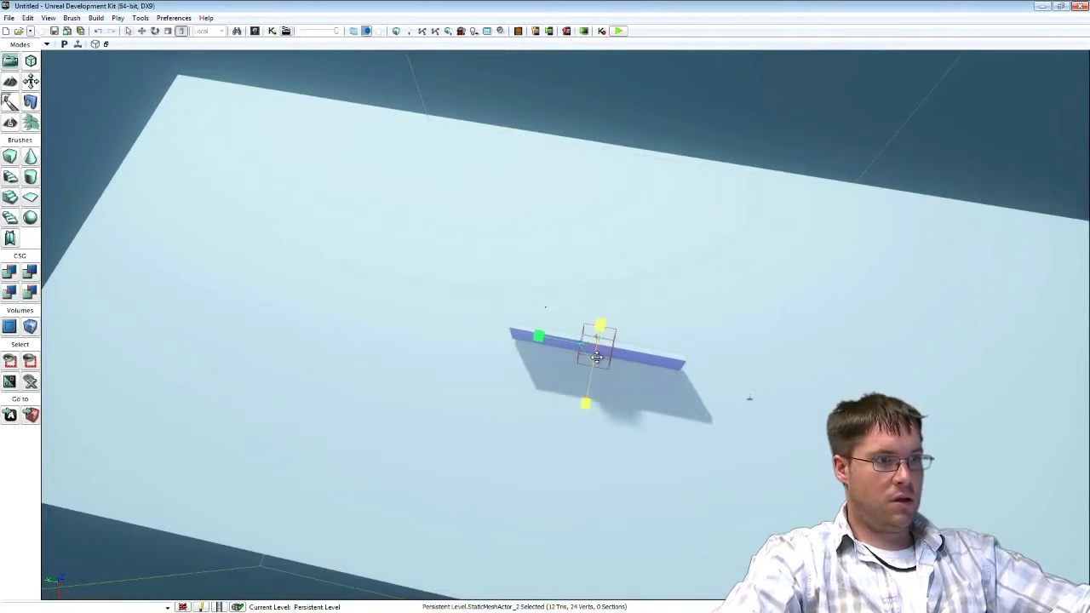
Duplicate the thin wall beside the original and rotate the copy to a diagonal angle
key("space")
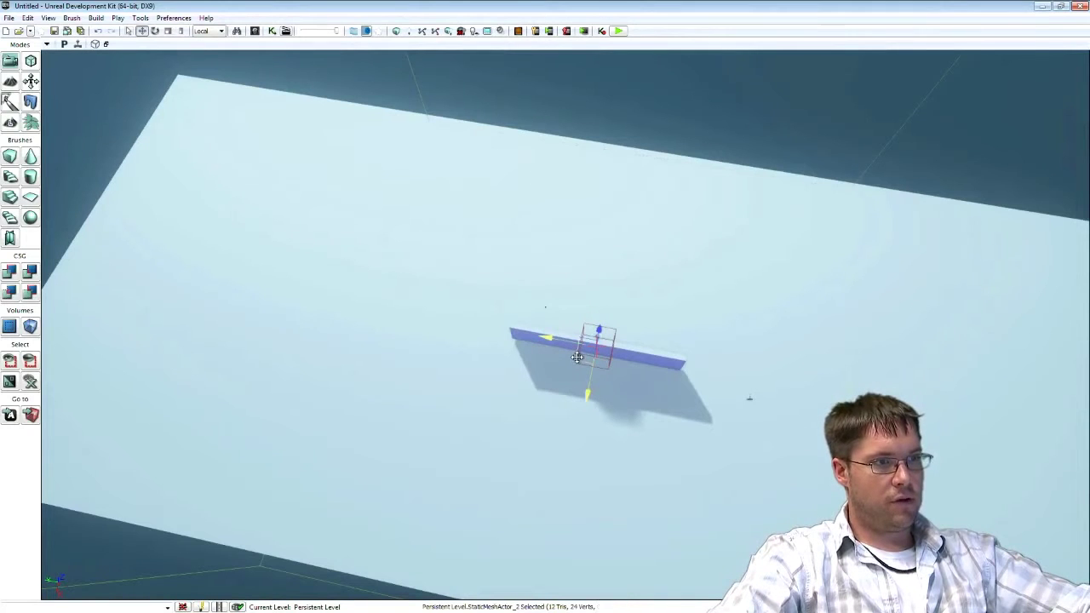
left_click_drag(577, 356, 482, 375, "alt")
key("space")
left_click_drag(528, 419, 576, 394)
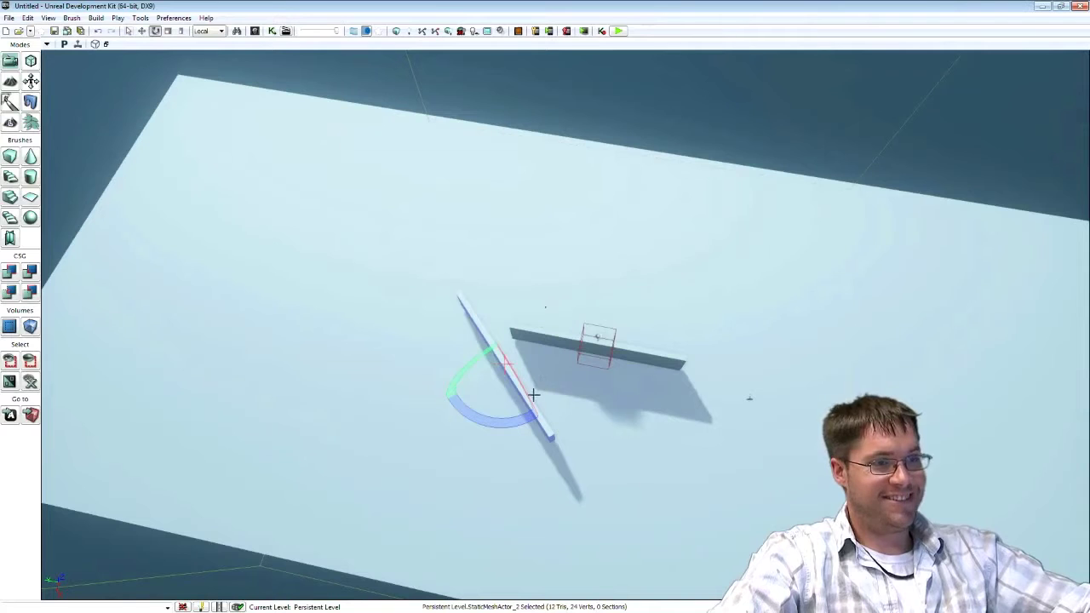
Shorten the diagonal wall copy and attach it to the end of the long wall as one arm of an arrowhead
key("space")
left_click(180, 31)
left_click_drag(474, 320, 511, 354)
key("space")
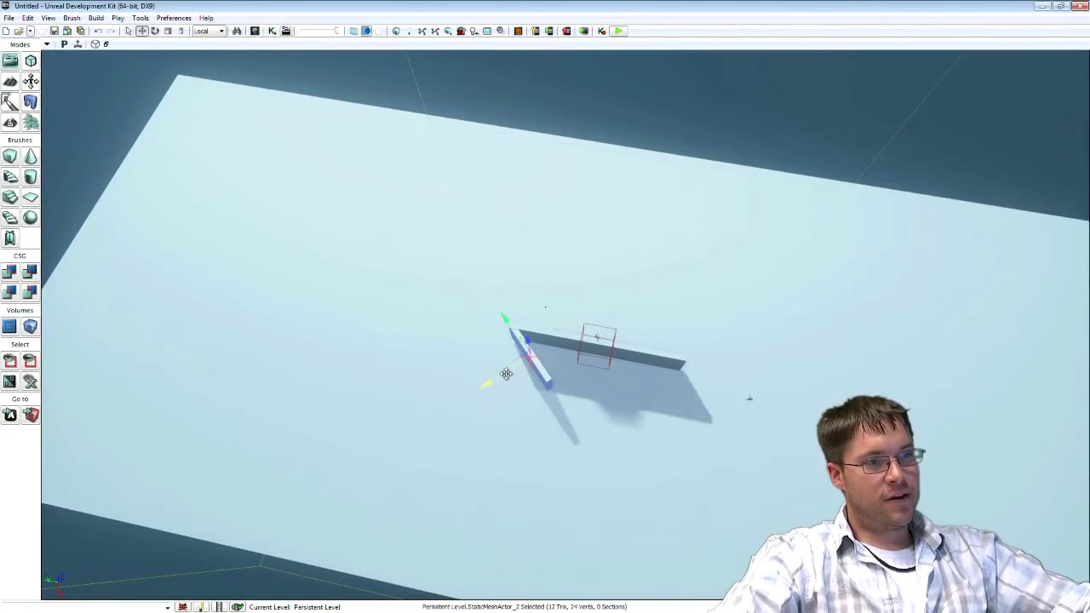
Duplicate the short arm, rotate it to the mirrored angle and place it at the wall's tip to complete the arrow
key("space")
left_click_drag(563, 308, 516, 253)
key("space")
left_click_drag(558, 328, 537, 331)
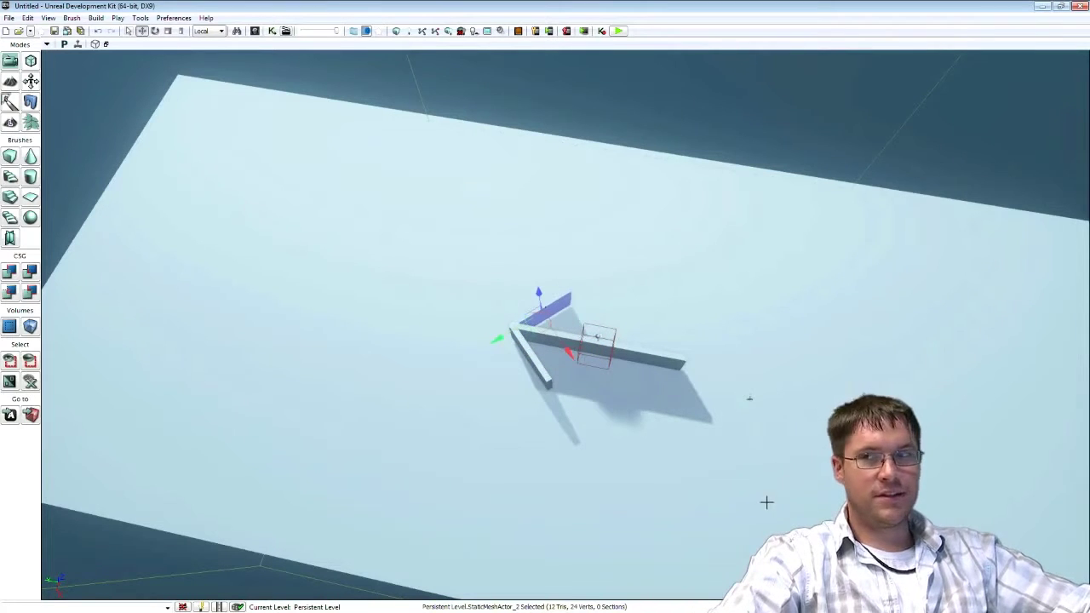
Move the Player Start away from the arrow to the far end of the floor
right_click_drag(695, 392, 801, 431)
right_click_drag(300, 311, 567, 366)
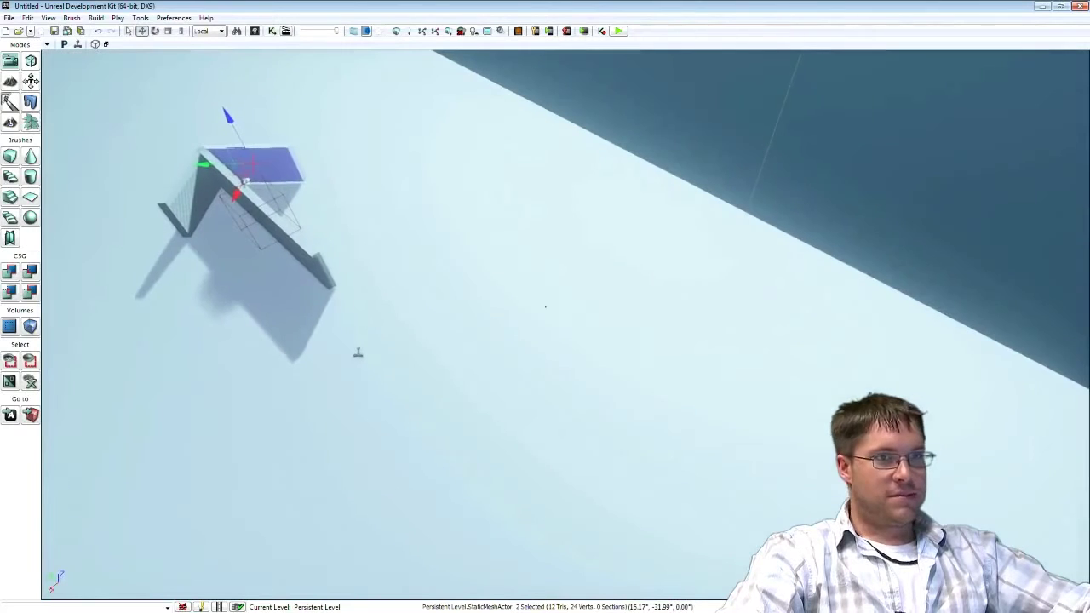
right_click_drag(678, 382, 642, 411)
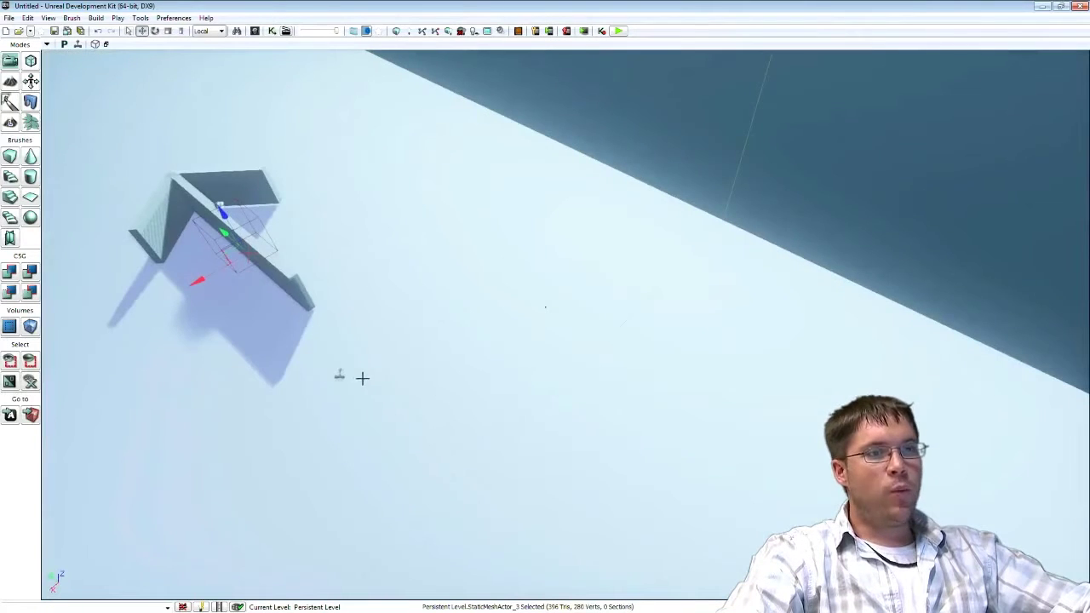
left_click(339, 376)
right_click_drag(557, 358, 574, 372)
left_click_drag(368, 272, 798, 366)
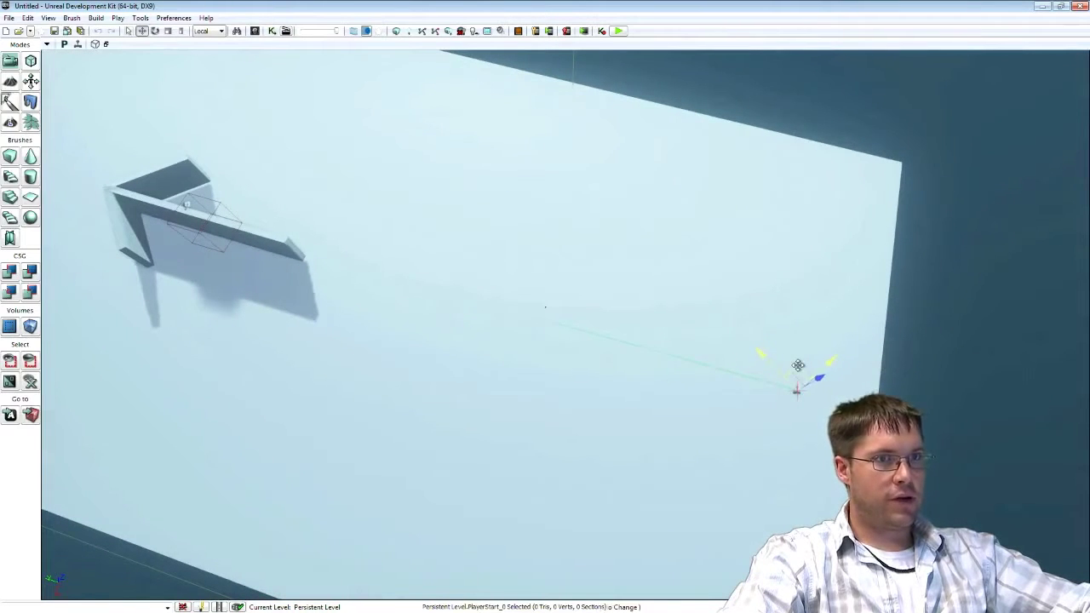
right_click_drag(796, 295, 742, 308)
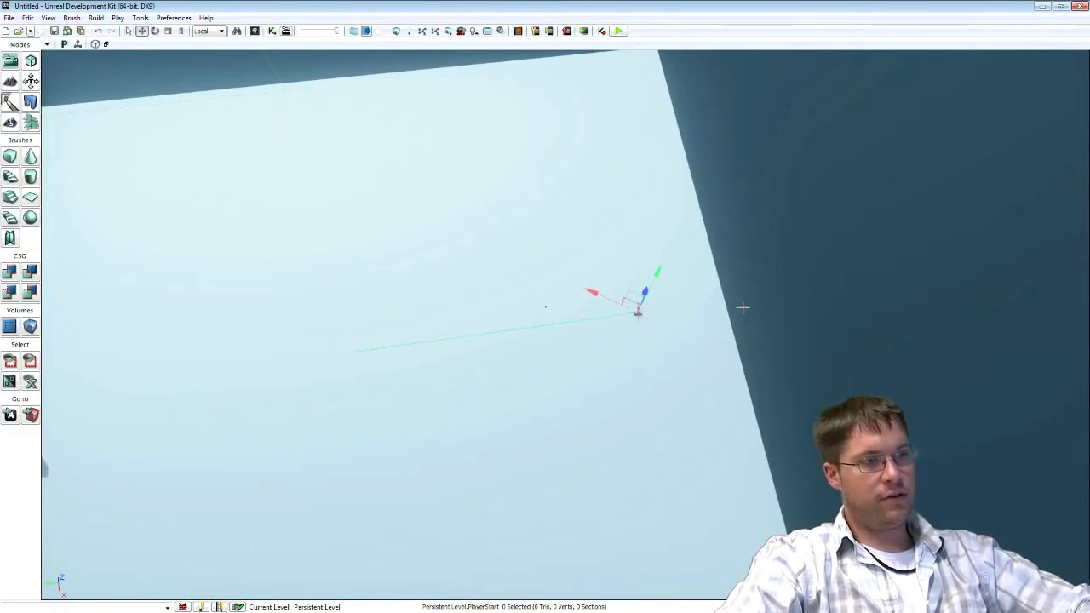
right_click_drag(671, 334, 628, 300)
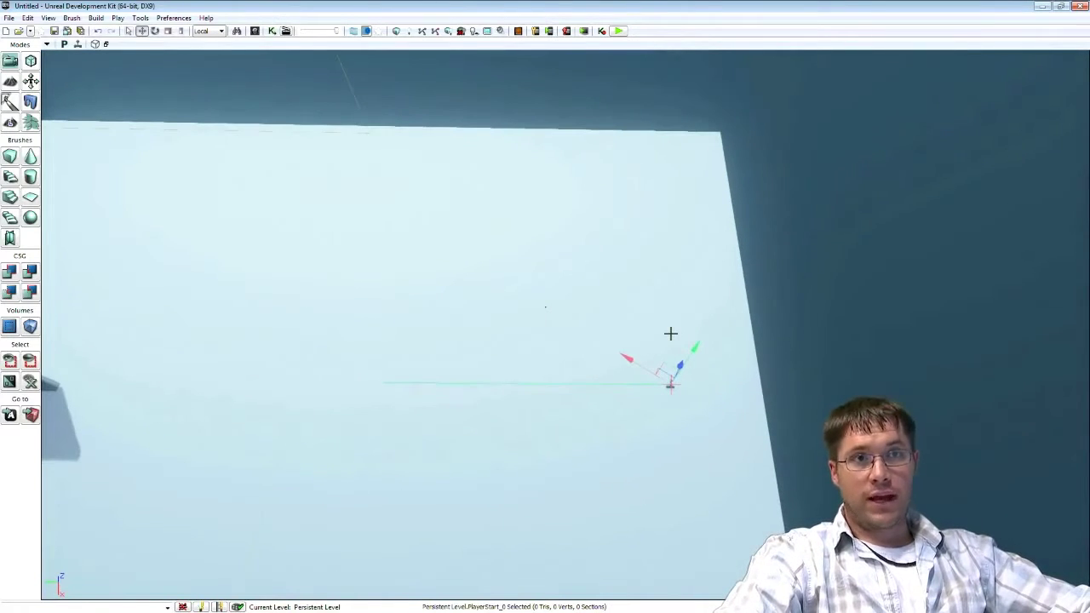
Open the World Properties and set My Map Info under World Info to UDKMOBAMapInfo
left_click(49, 18)
left_click(72, 76)
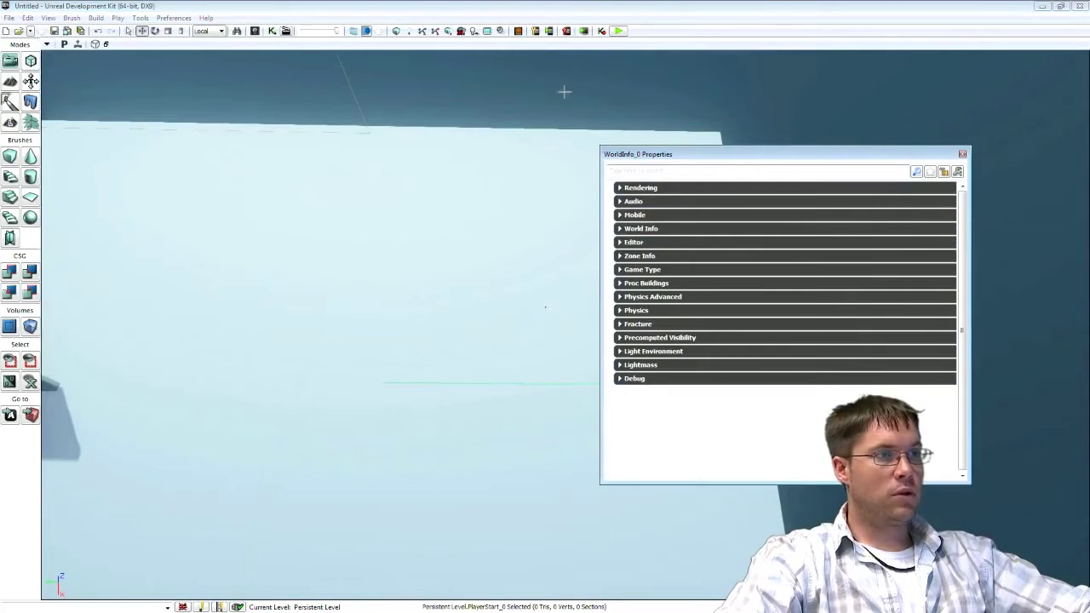
left_click_drag(777, 158, 451, 148)
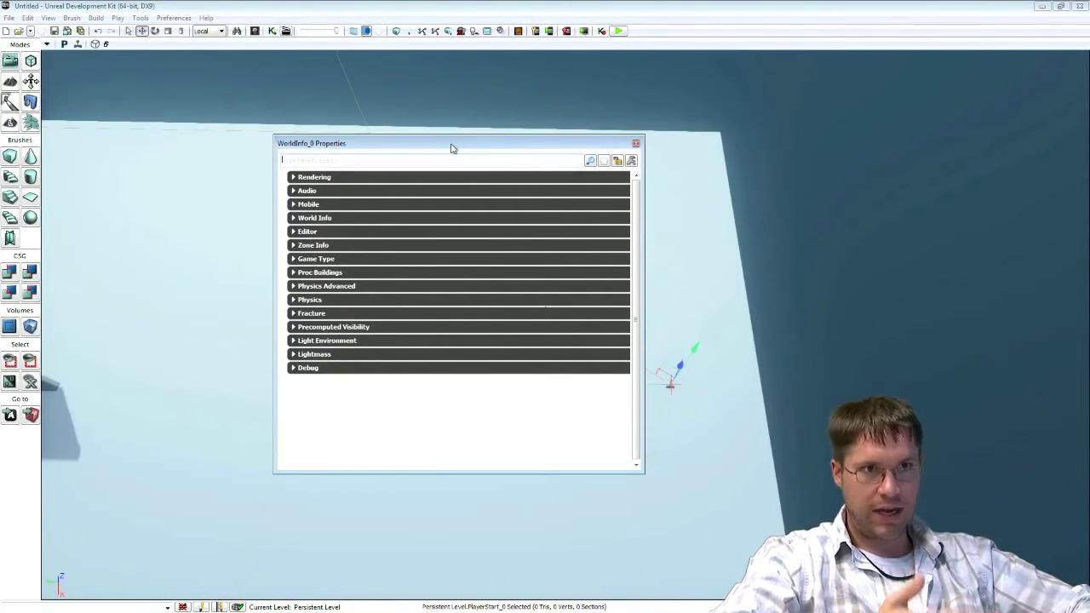
left_click(293, 218)
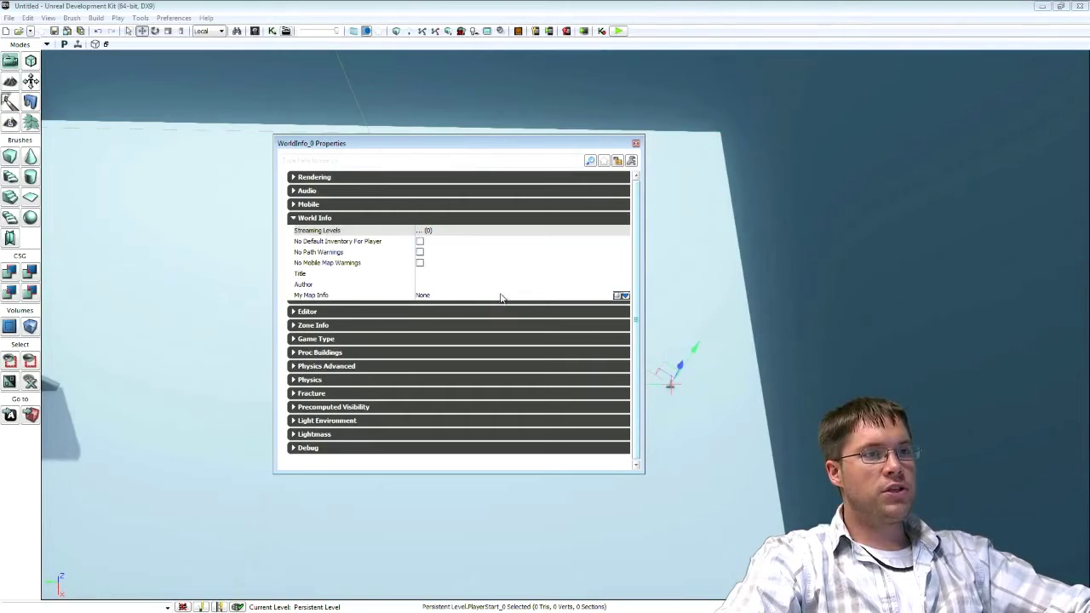
left_click(625, 296)
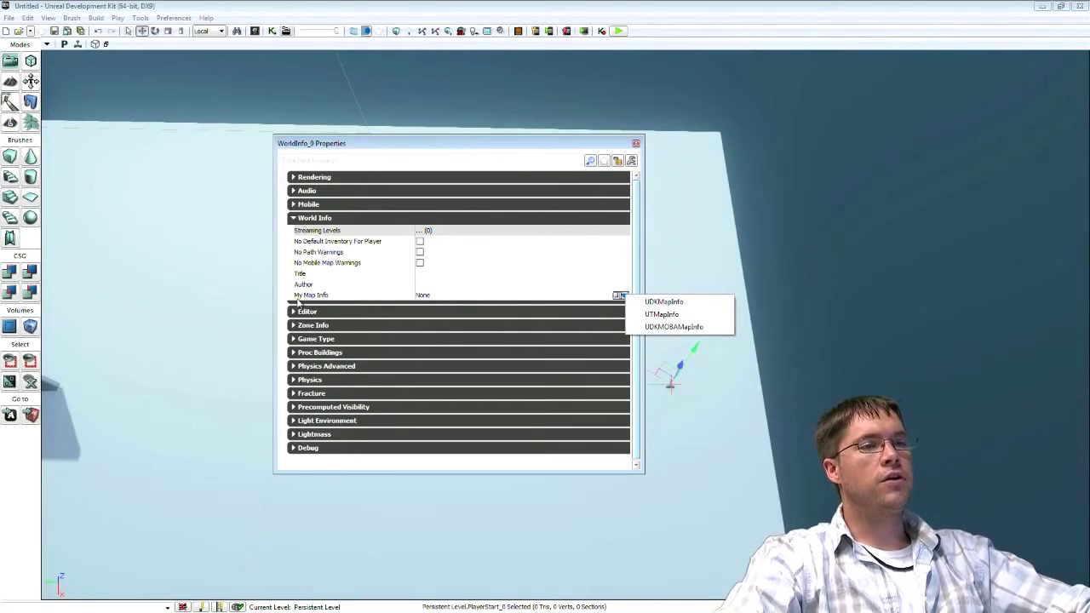
left_click(707, 328)
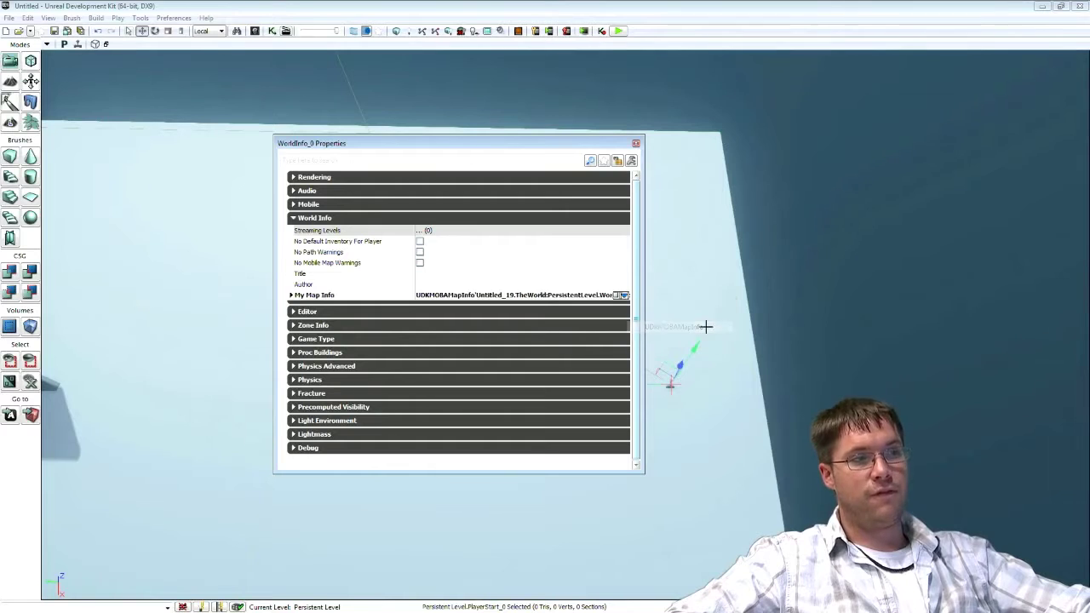
Review the Minimap settings inside My Map Info, including texture, world center, extent and floor, and close the World Properties
left_click(291, 295)
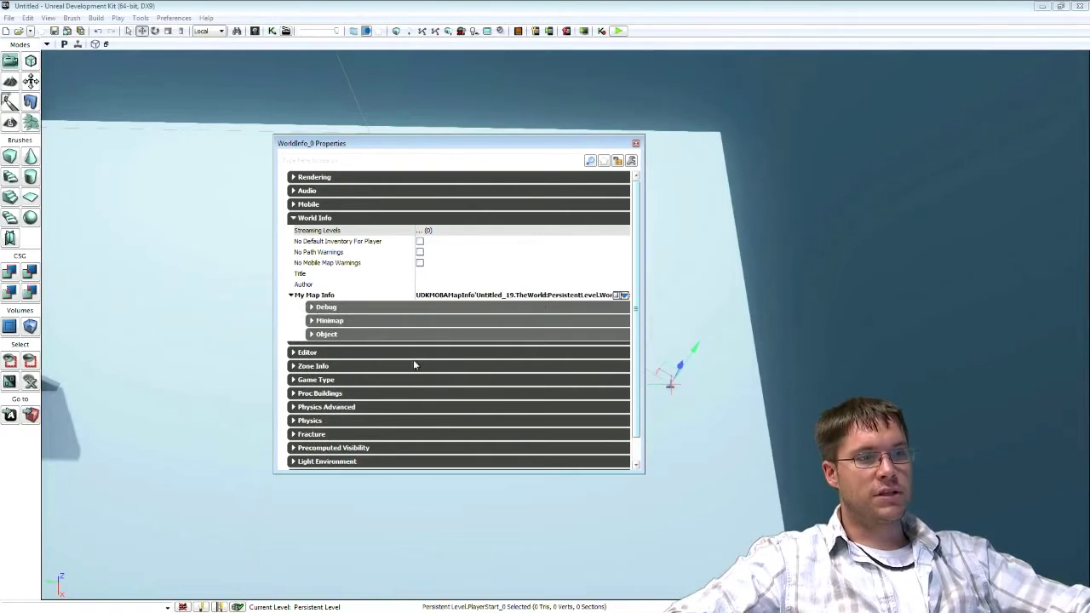
left_click(310, 322)
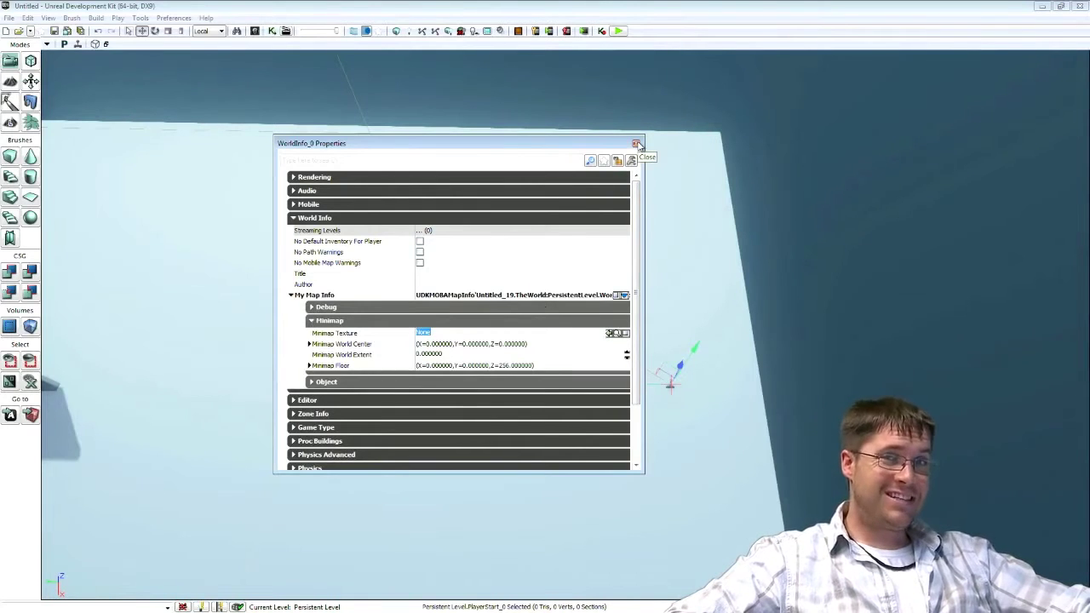
left_click(637, 145)
Examine the whole level from directly overhead, oriented so that the arrow points upward
mouse_move(665, 227)
right_mouse_down()
mouse_move(579, 328)
mouse_move(658, 227)
right_mouse_up()
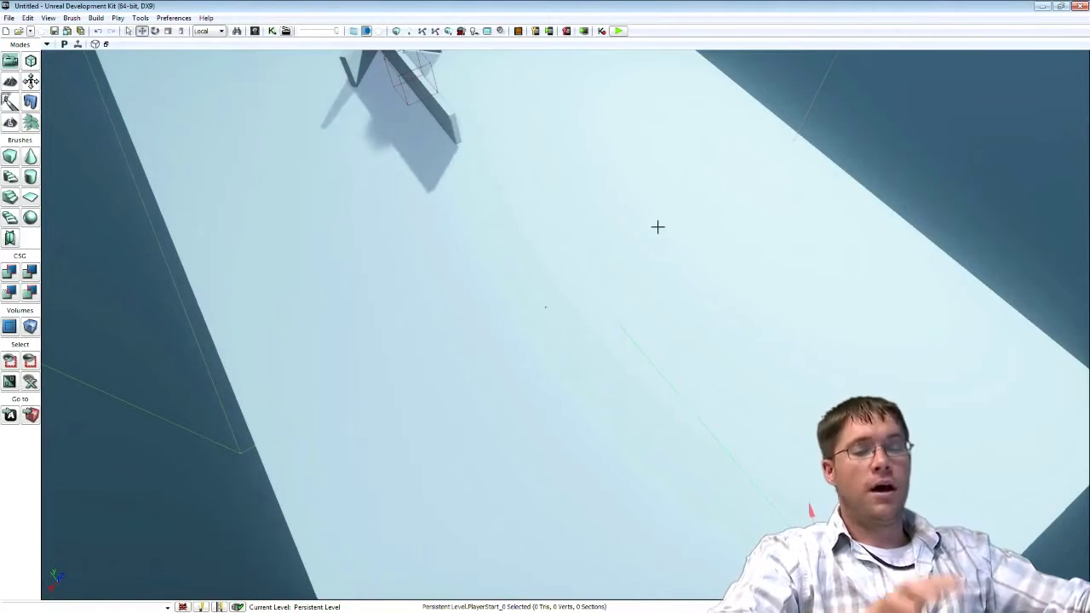
right_click_drag(686, 272, 655, 311)
right_click_drag(750, 312, 749, 290)
left_click_drag(749, 289, 750, 270)
mouse_move(521, 453)
left_mouse_down()
mouse_move(588, 438)
mouse_move(521, 433)
left_mouse_up()
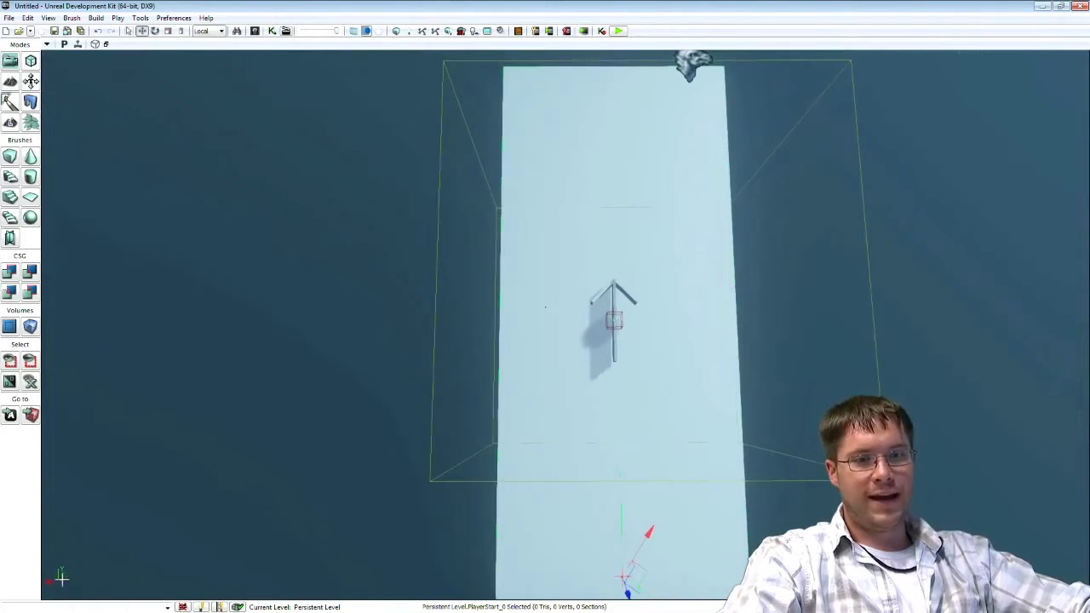
left_click_drag(624, 334, 622, 338)
mouse_move(655, 331)
right_mouse_down()
mouse_move(655, 321)
mouse_move(662, 350)
right_mouse_up()
left_click_drag(662, 350, 661, 358)
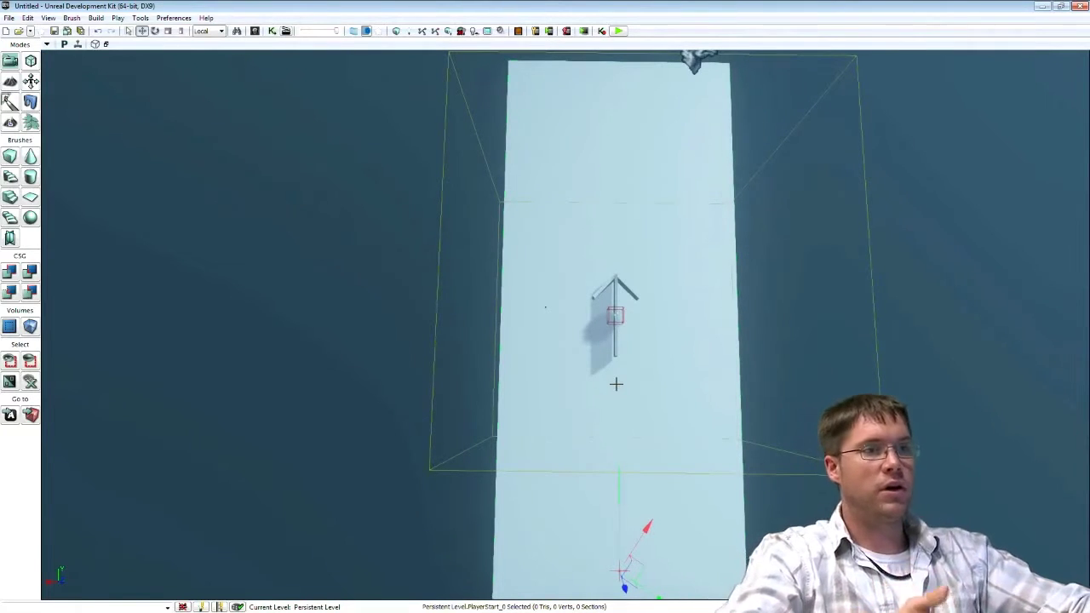
Cycle the viewport through the side, top and front views and return it to perspective
left_click(65, 45)
left_click(64, 45)
left_click(64, 44)
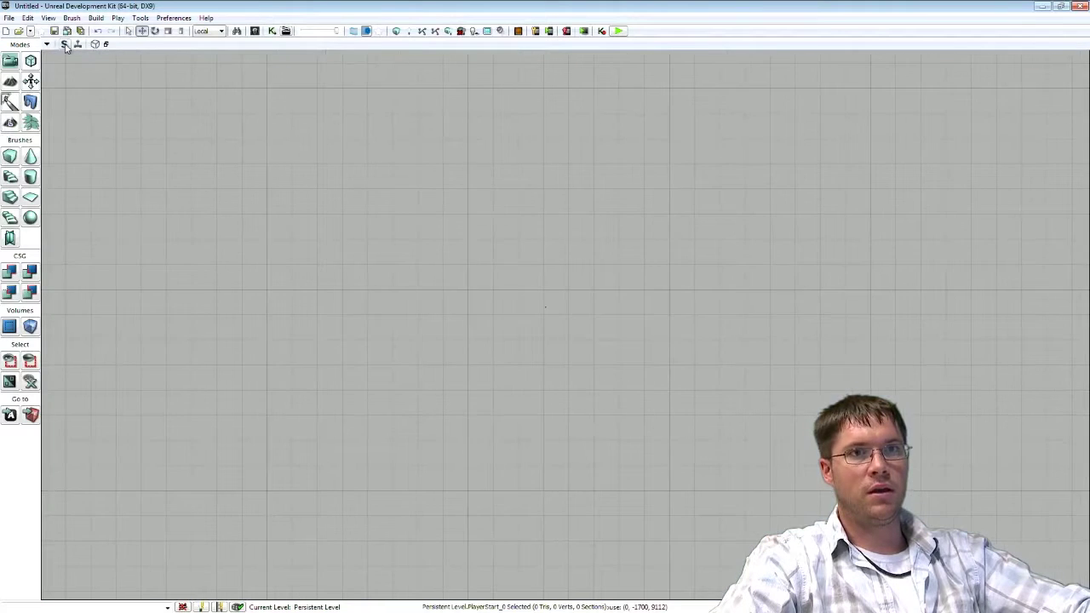
left_click(65, 44)
left_click(65, 44)
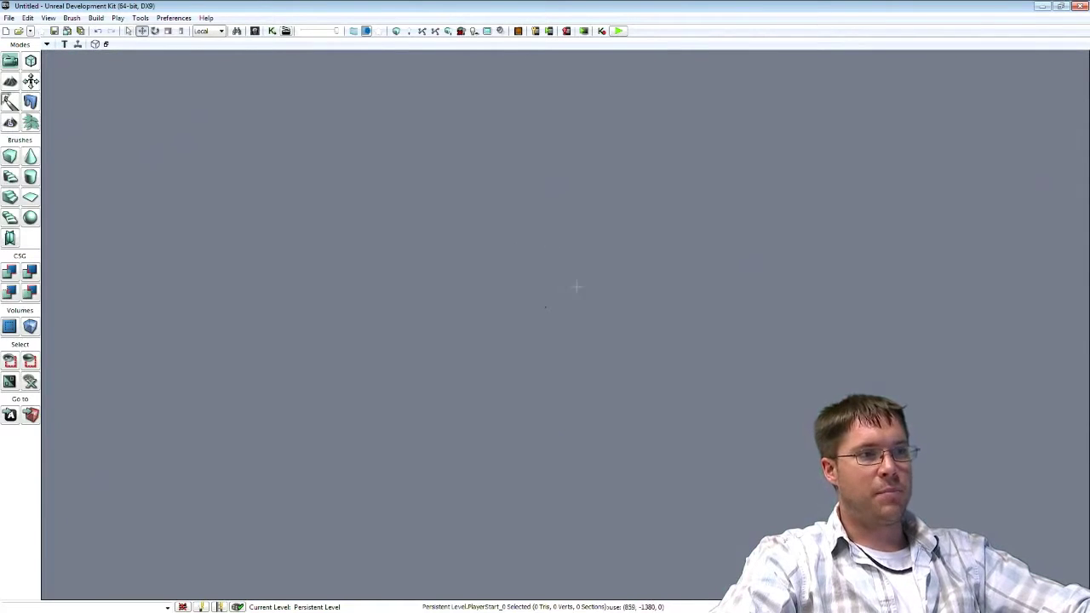
left_click(65, 45)
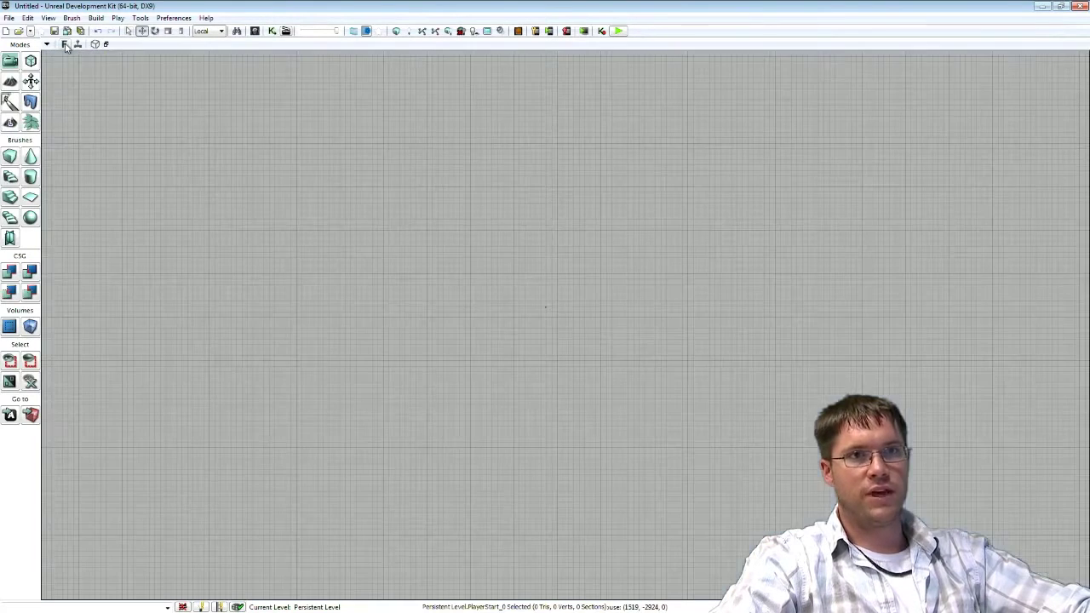
left_click(64, 45)
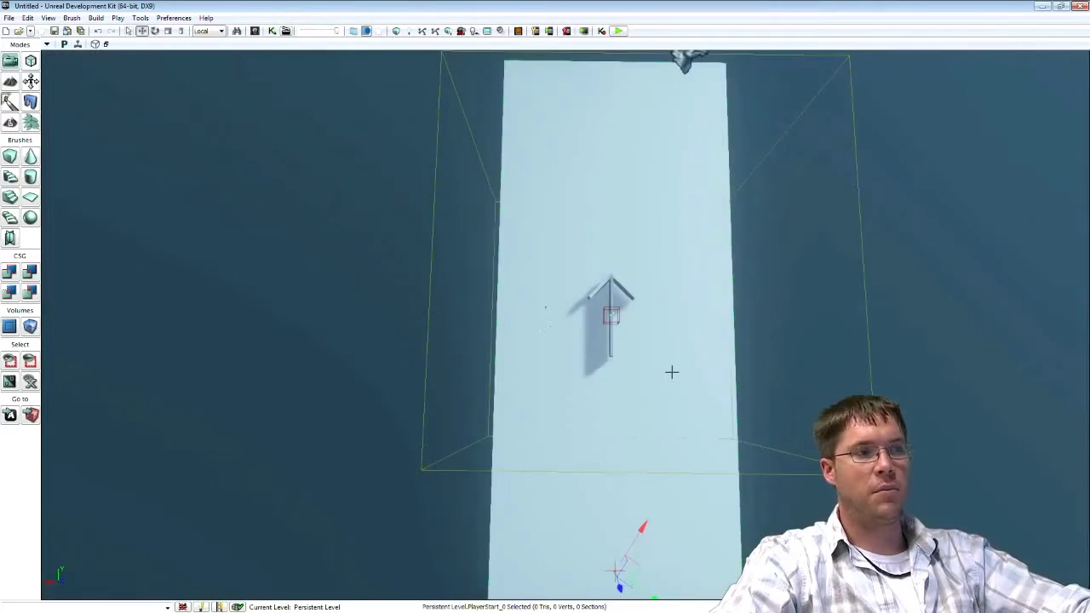
Reopen the World Properties, set Minimap World Extent to 4092 and collapse the World Info category
right_click_drag(673, 345, 674, 362)
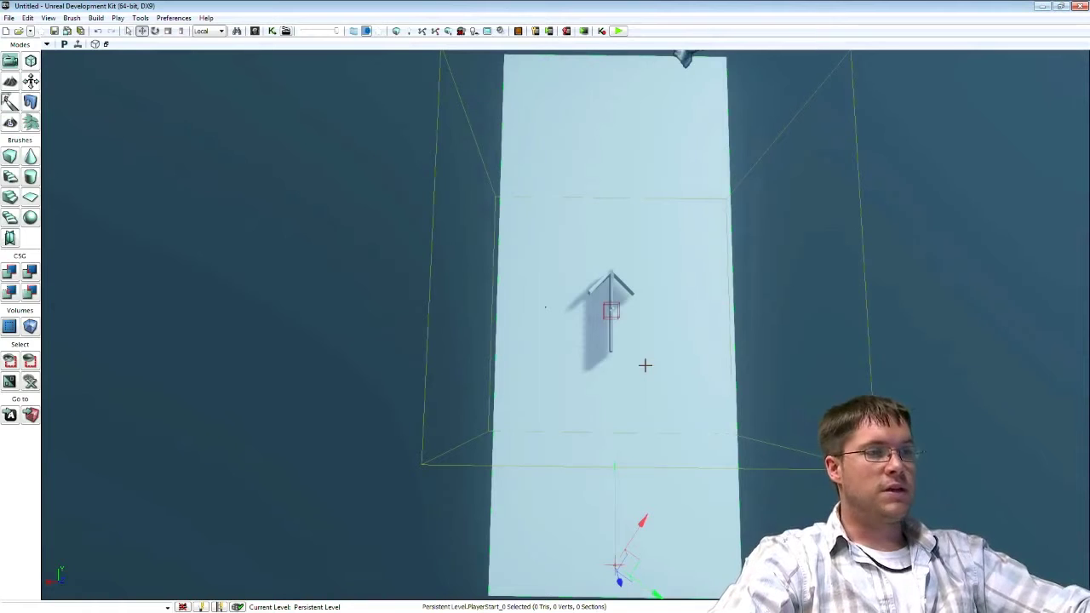
left_click(72, 18)
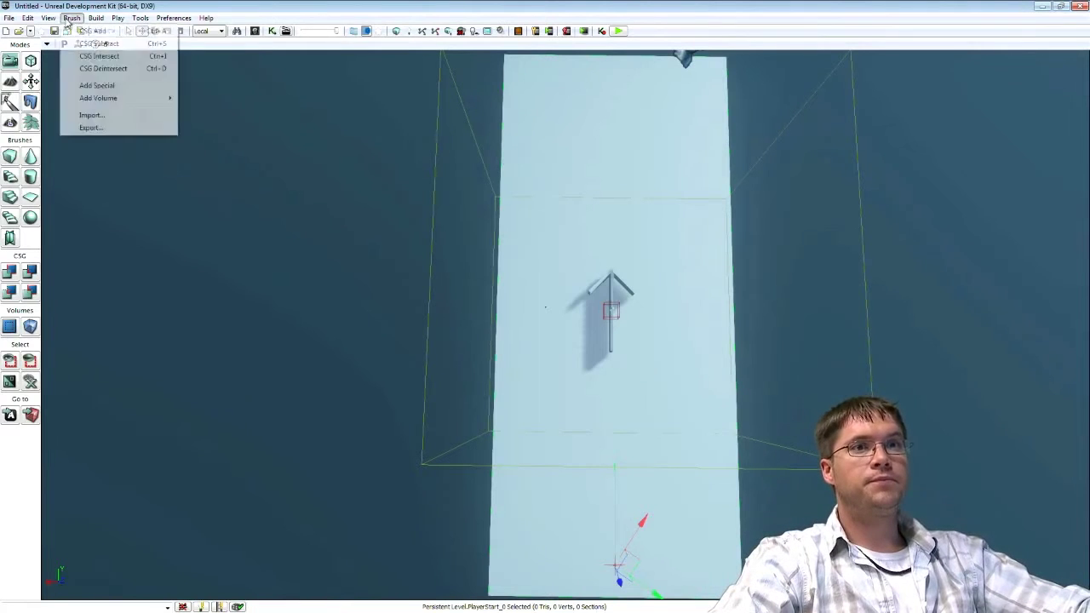
mouse_move(51, 19)
left_click(74, 77)
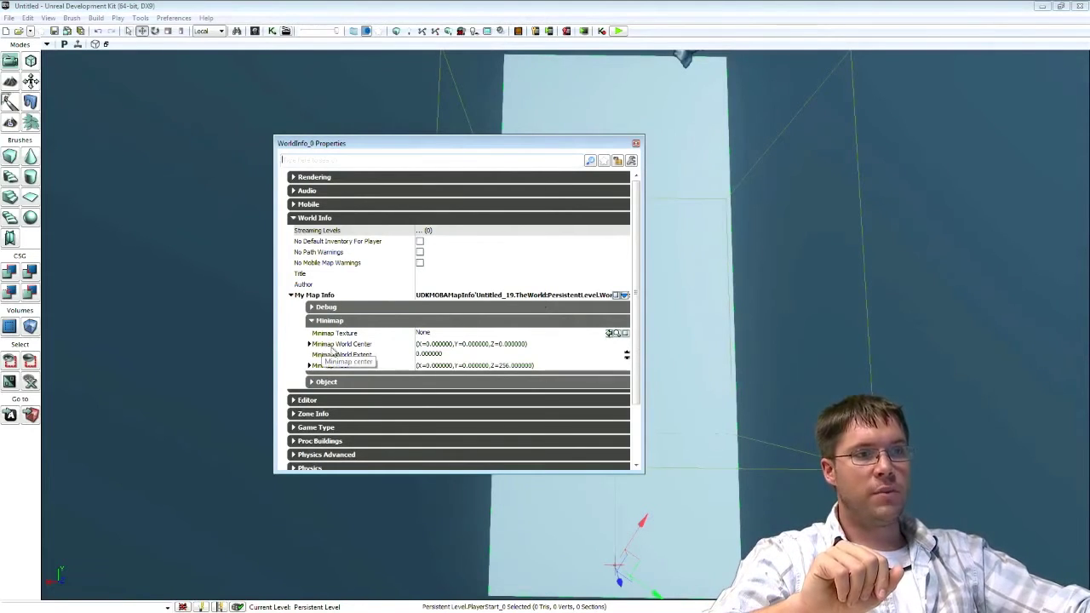
left_click(452, 354)
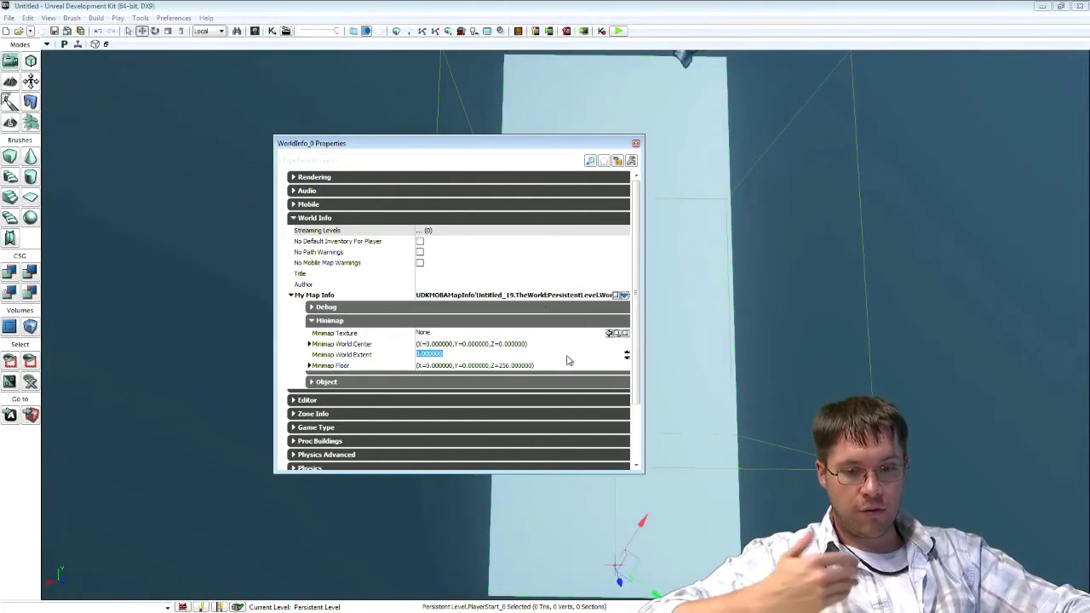
type("4092")
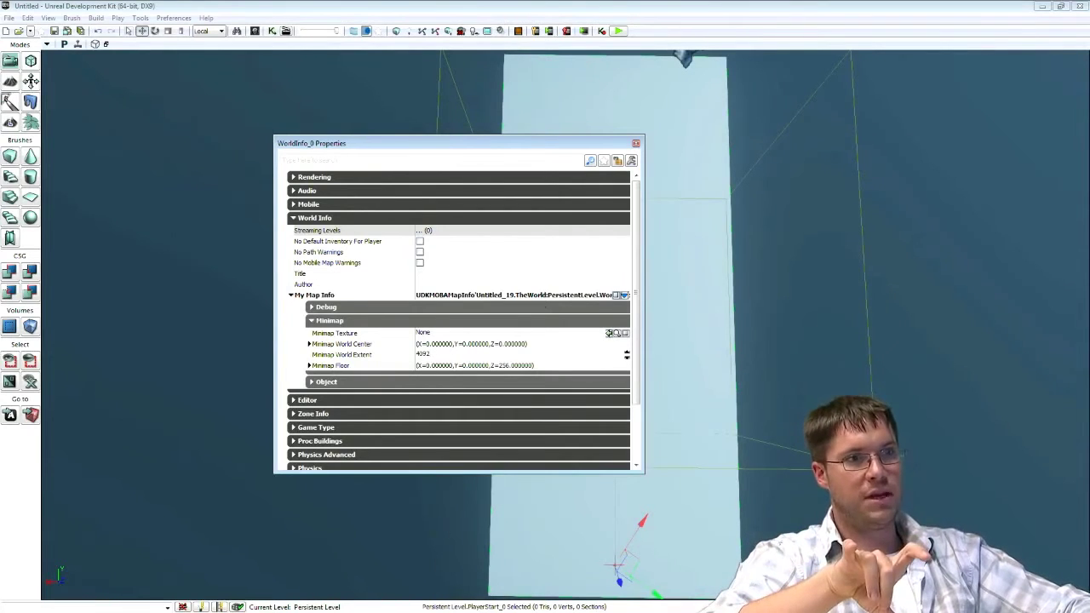
left_click(568, 356)
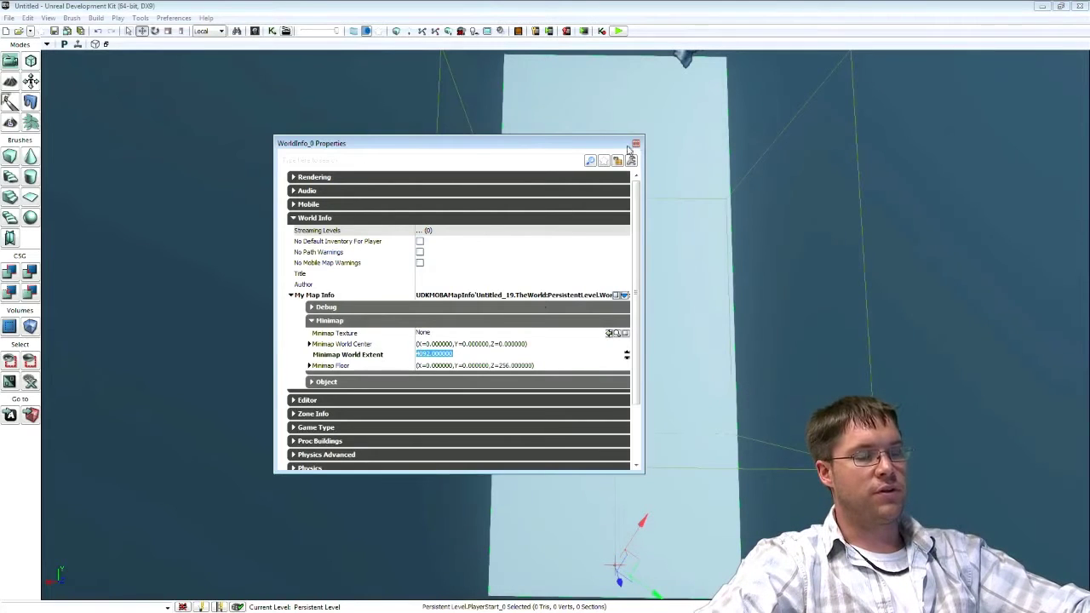
left_click(311, 220)
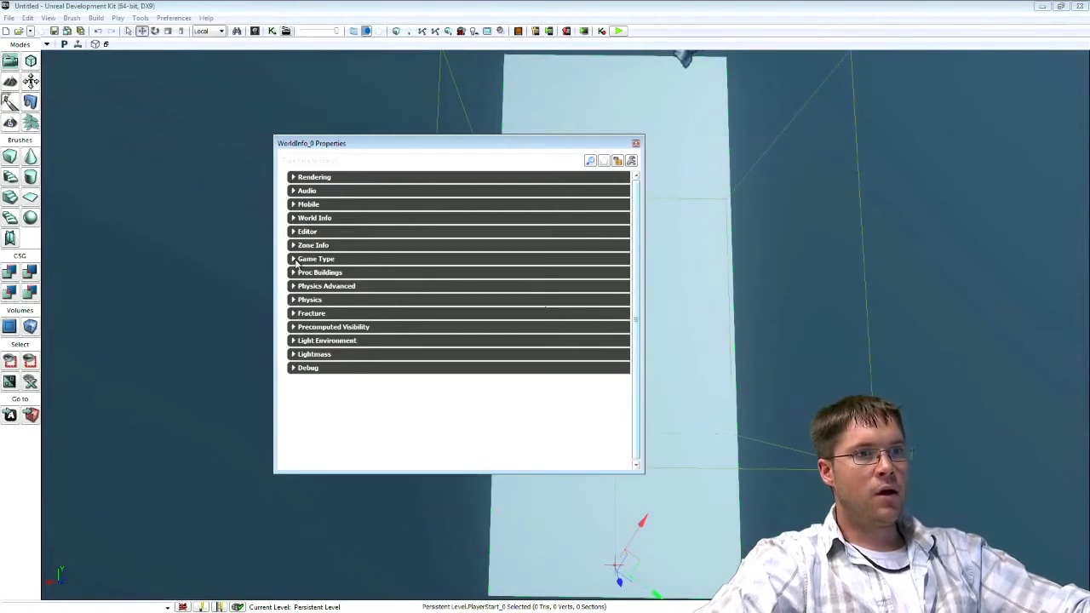
Set both the Default Game Type and the Game Type For PIE to UDKMOBAGameInfo and close the World Properties
left_click(294, 260)
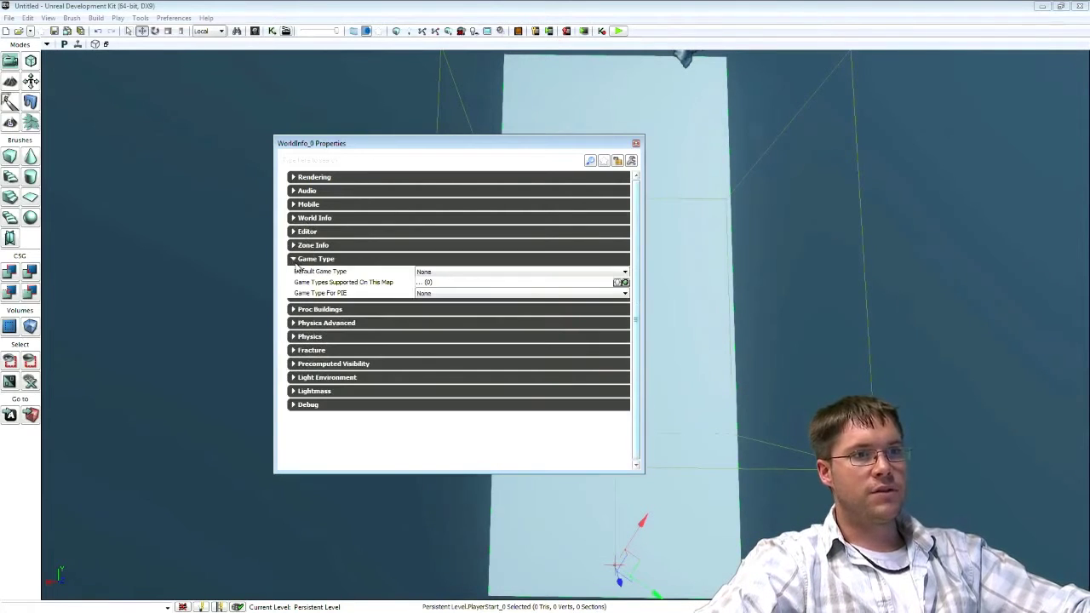
left_click(430, 273)
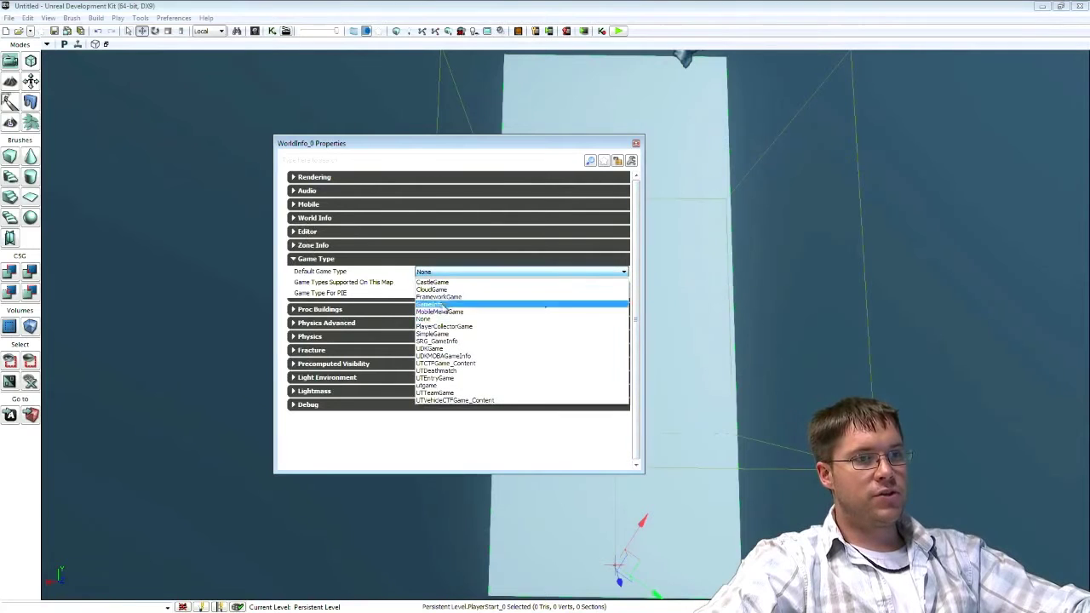
left_click(482, 359)
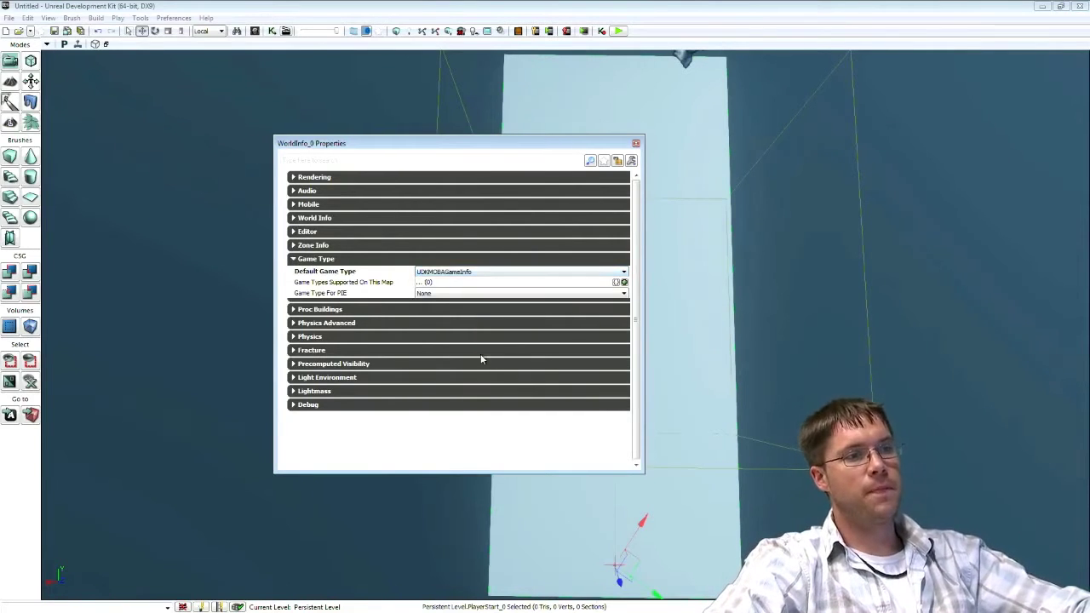
left_click(439, 294)
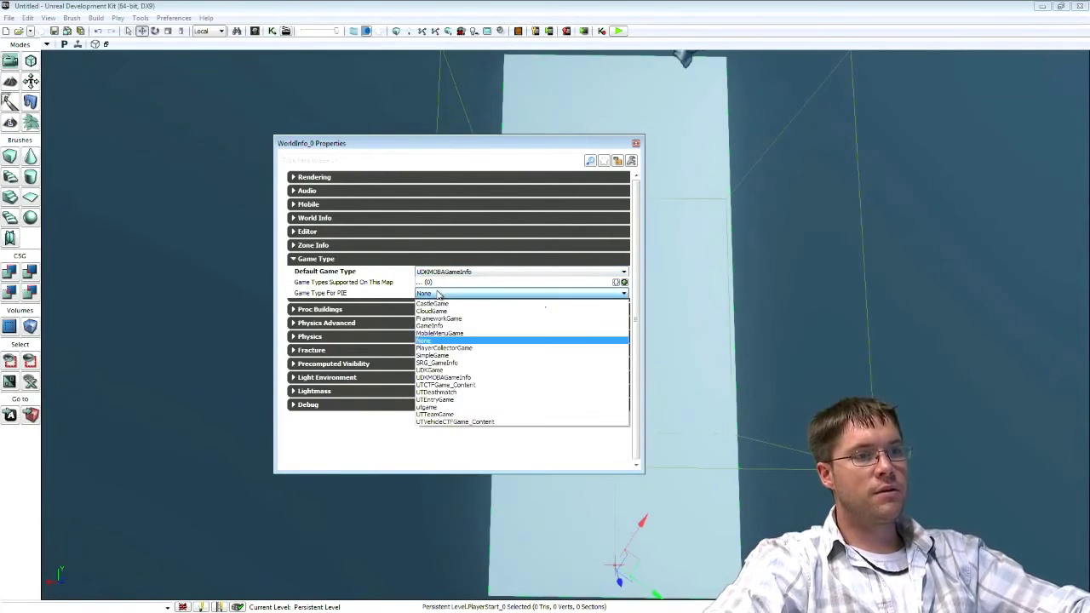
left_click(471, 378)
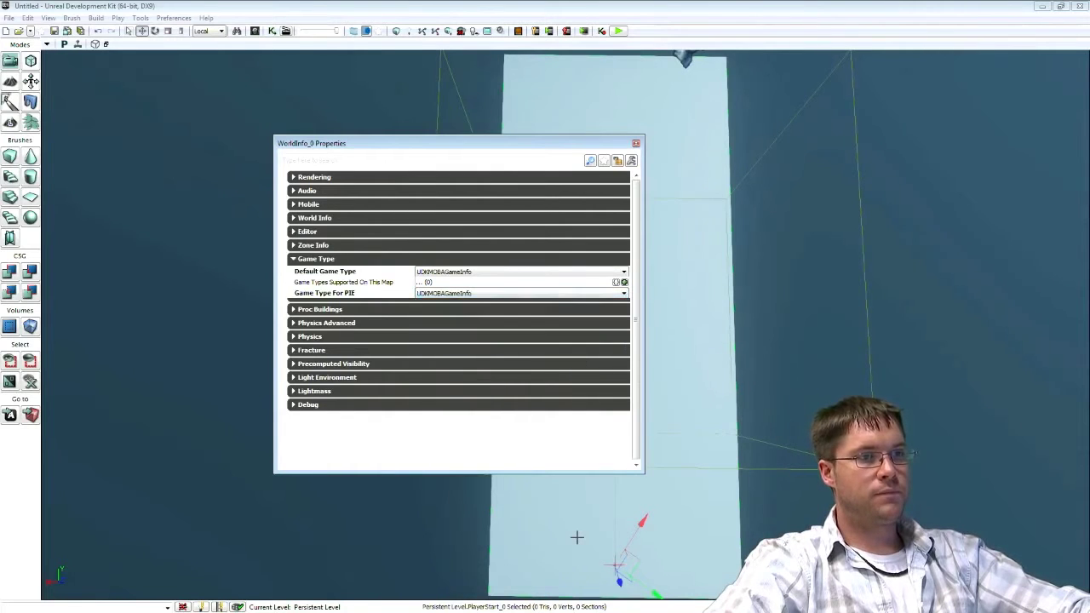
left_click(636, 143)
Examine the player start and the surrounding floor from several angles in the perspective view
right_click_drag(614, 226, 1056, 170)
key("w")
right_click_drag(545, 306, 408, 228)
right_click_drag(580, 258, 520, 220)
right_click_drag(545, 307, 243, 175)
key("w")
key("a")
key("w")
key("d")
key("w")
key("s")
right_click_drag(545, 306, 706, 384)
key("s")
right_click_drag(574, 357, 550, 238)
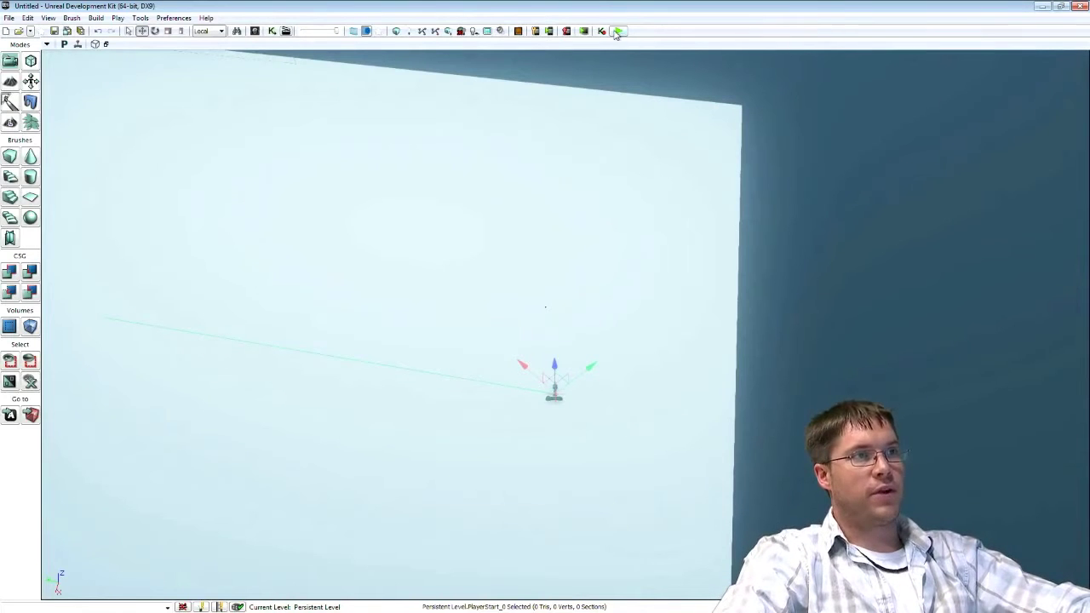
Play-test the level with the Demo Guy hero, check the hero's position on the minimap and close the preview
left_click(618, 31)
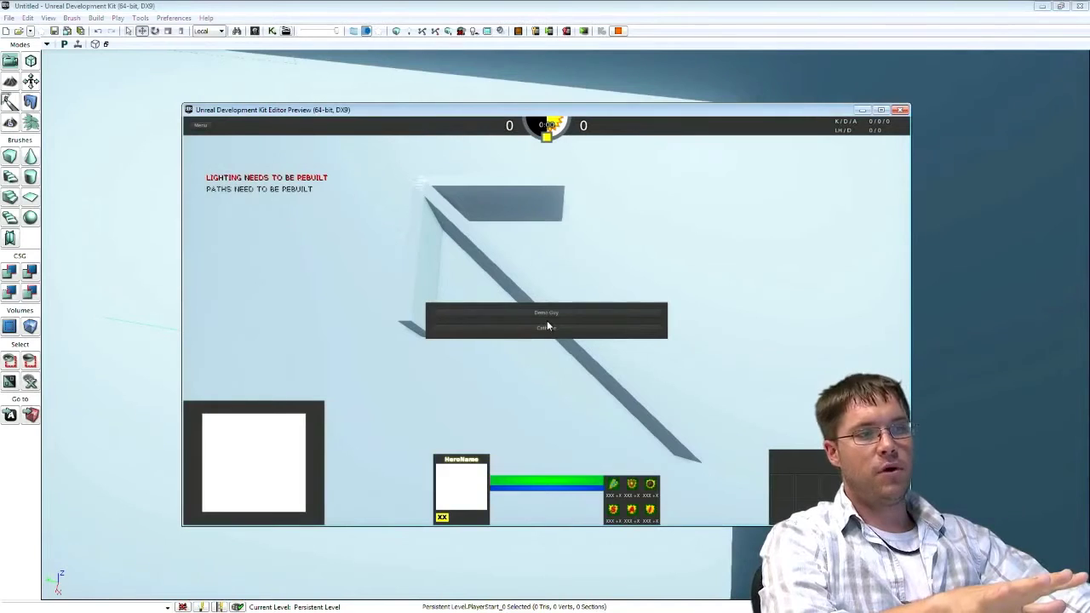
left_click(545, 313)
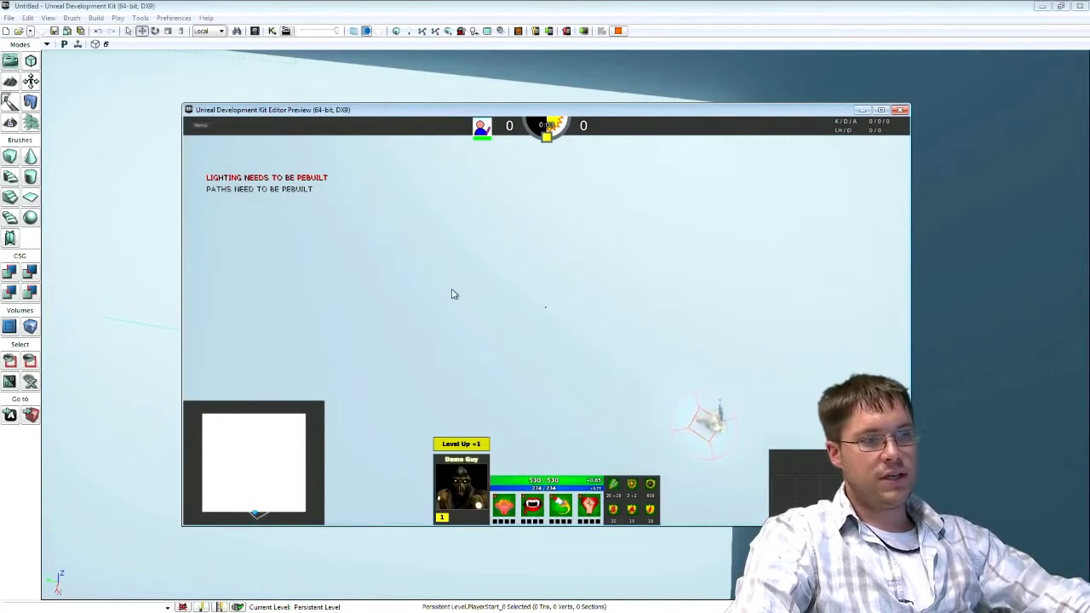
mouse_move(258, 519)
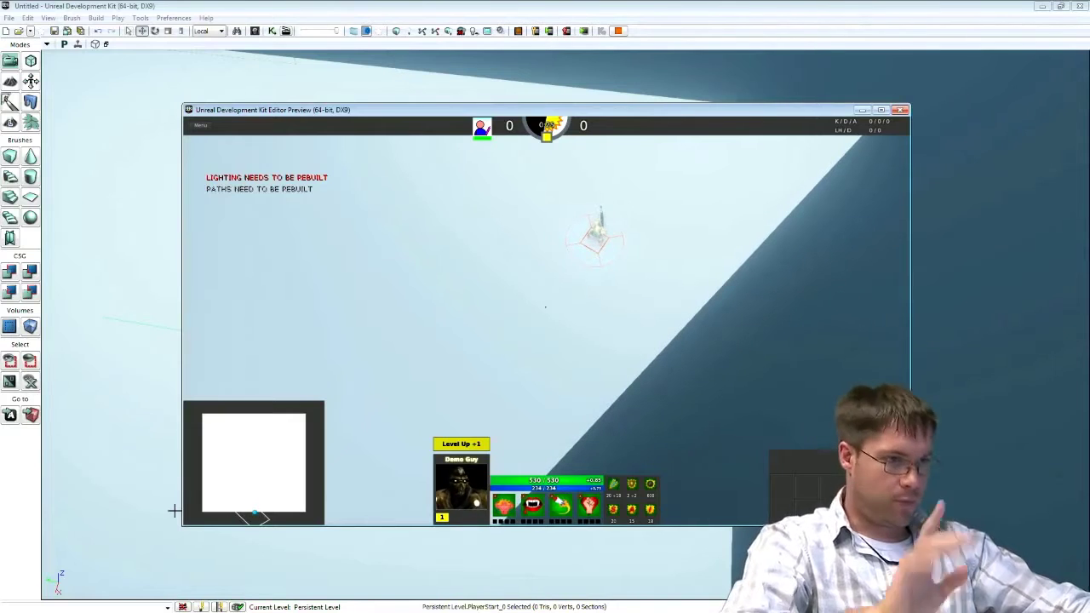
middle_click_drag(491, 291, 435, 255)
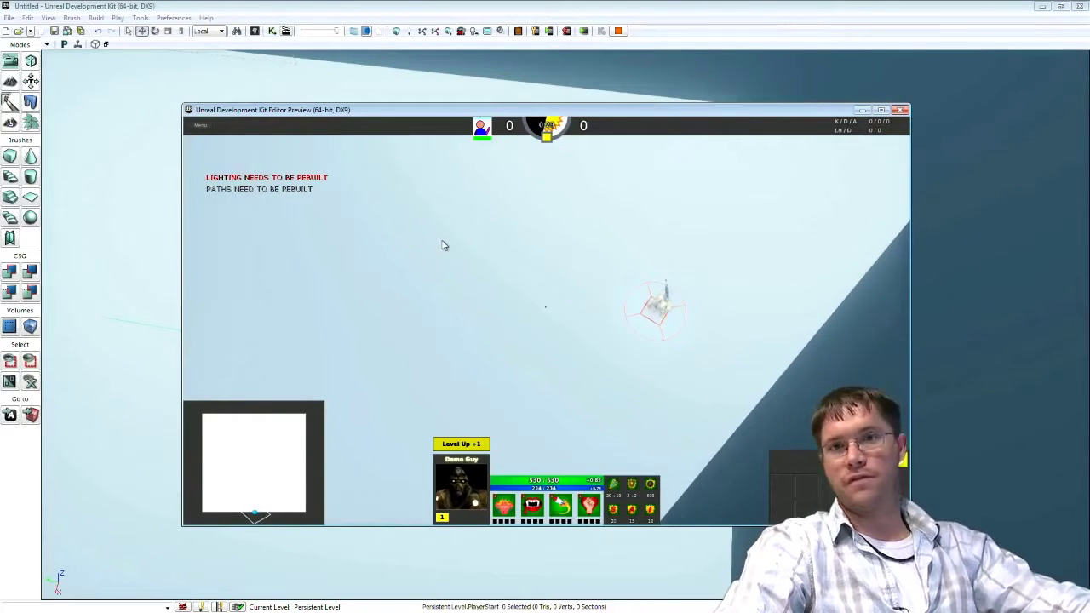
left_click(899, 110)
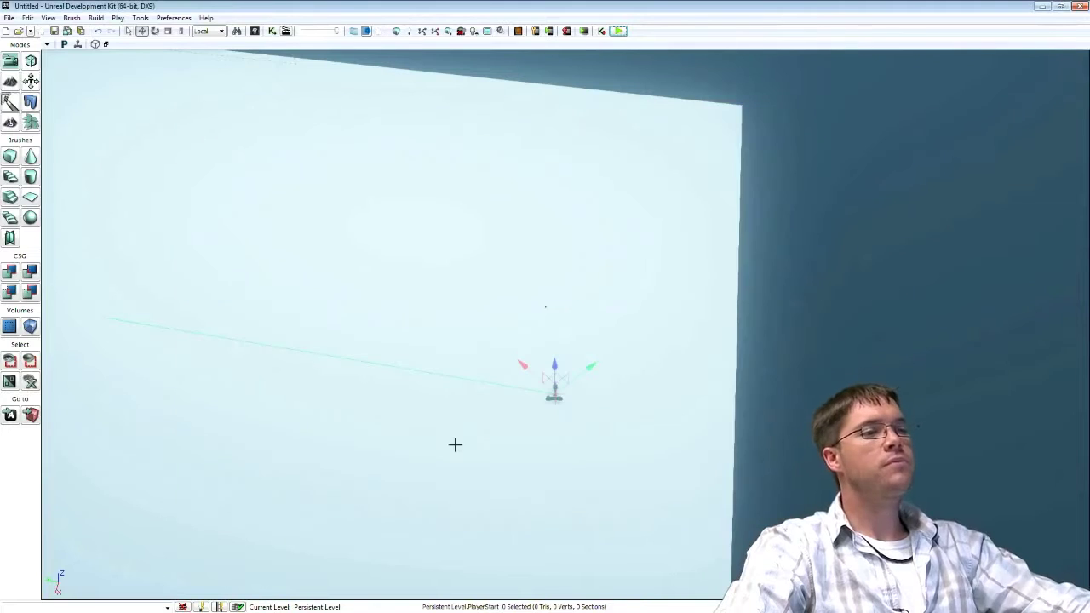
Delete the large floor static mesh beneath the arrow-shaped walls
right_click_drag(449, 304, 281, 237)
right_click_drag(477, 279, 442, 279)
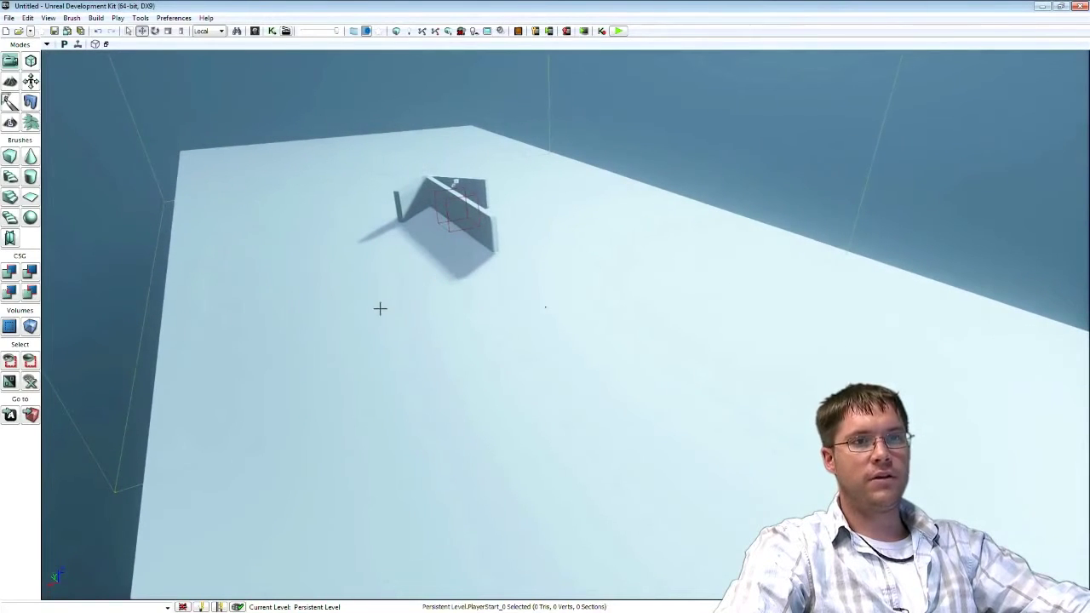
left_click(421, 316)
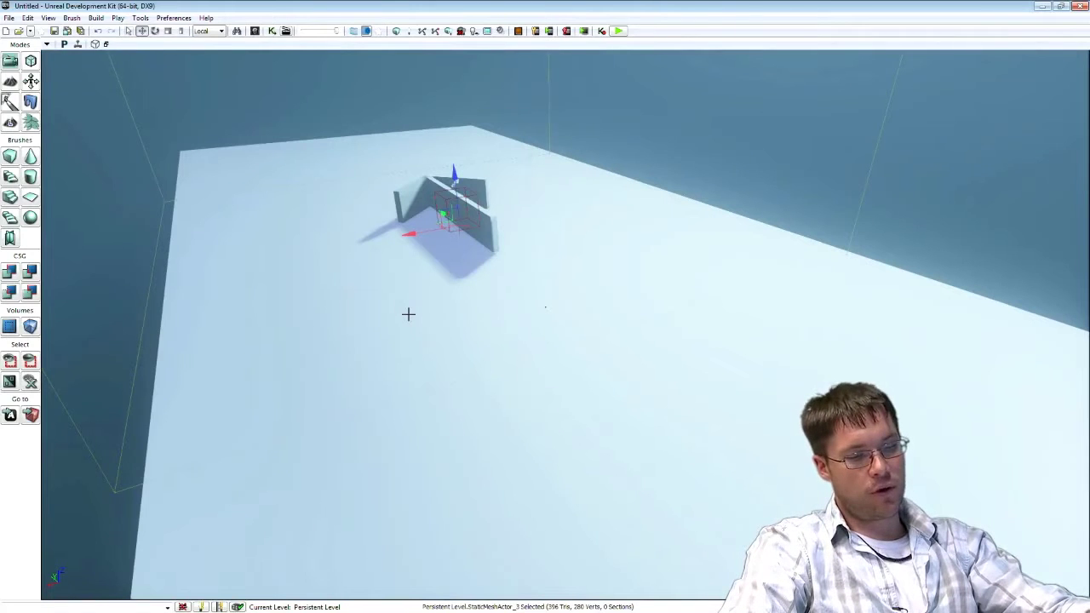
key("Delete")
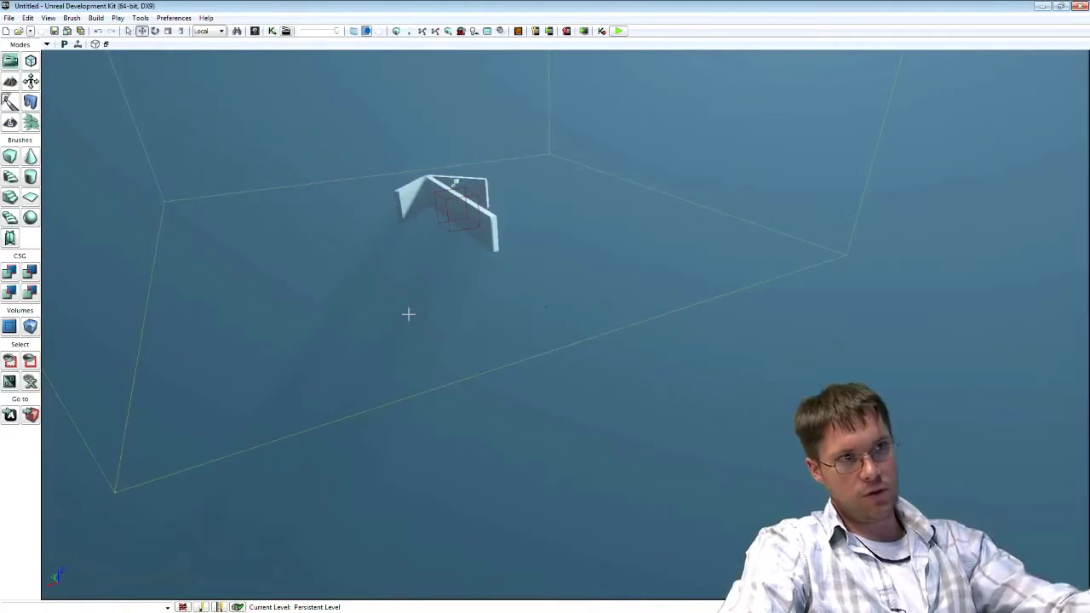
Select the builder brush and set the cube brush's X size to 4092
left_click(452, 231)
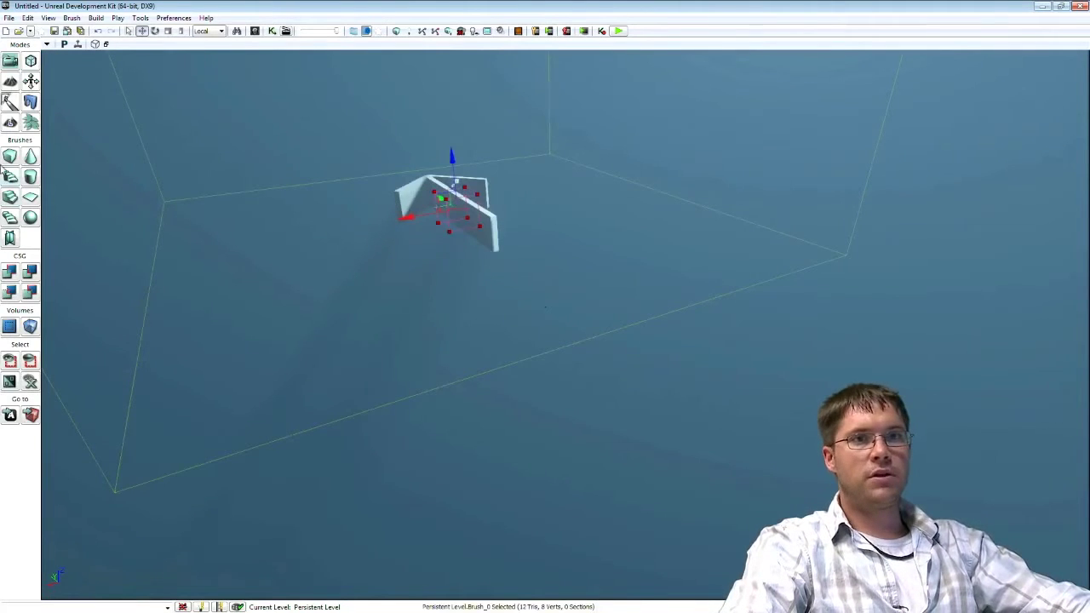
right_click(10, 158)
mouse_move(882, 194)
left_mouse_down()
mouse_move(481, 210)
mouse_move(474, 224)
left_mouse_up()
left_click(520, 257)
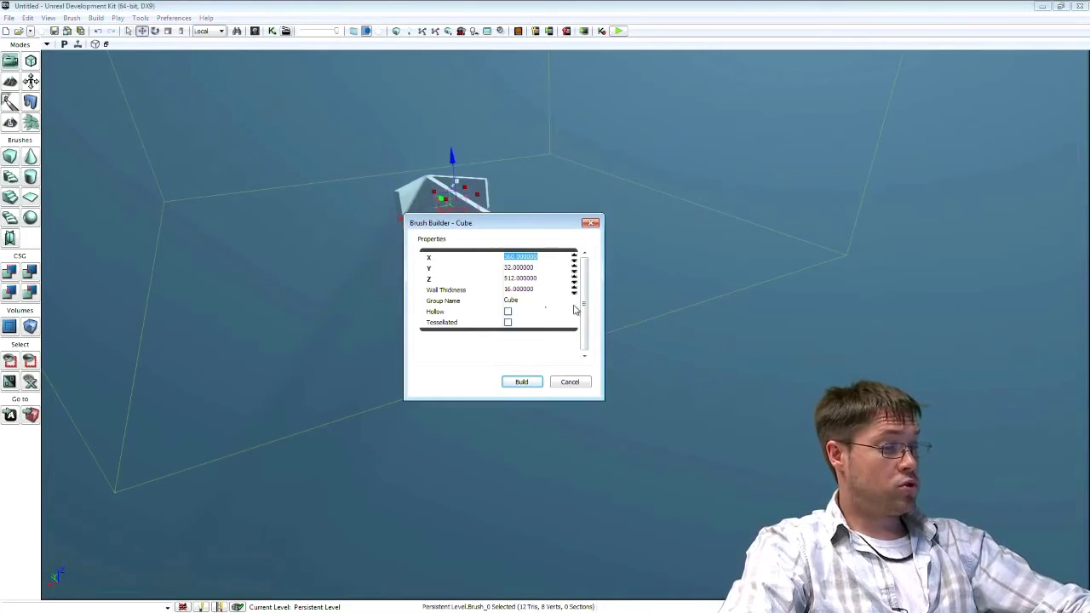
type("2048")
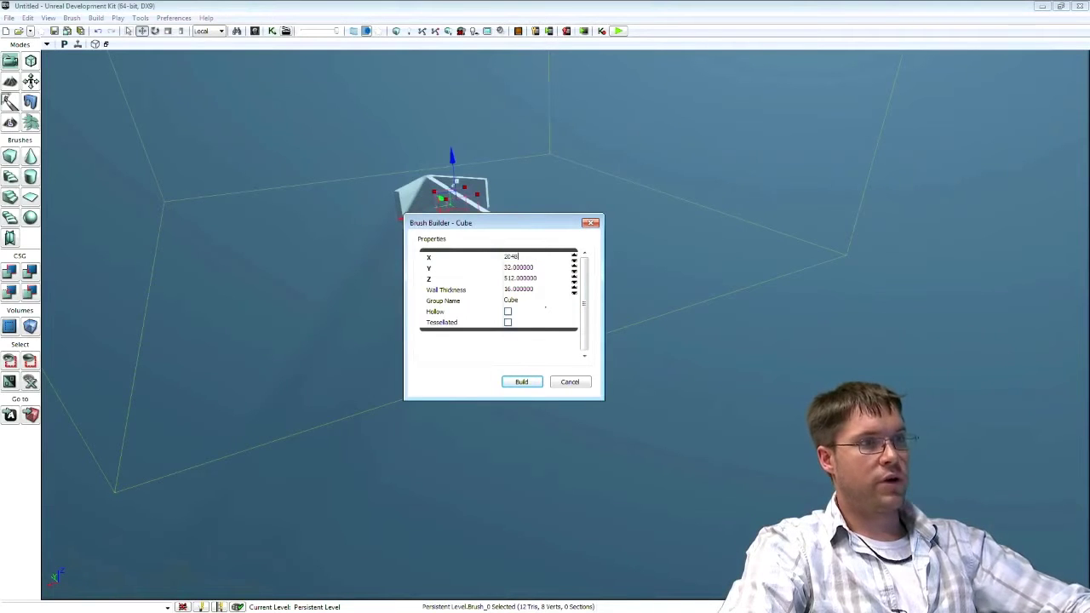
key("Tab")
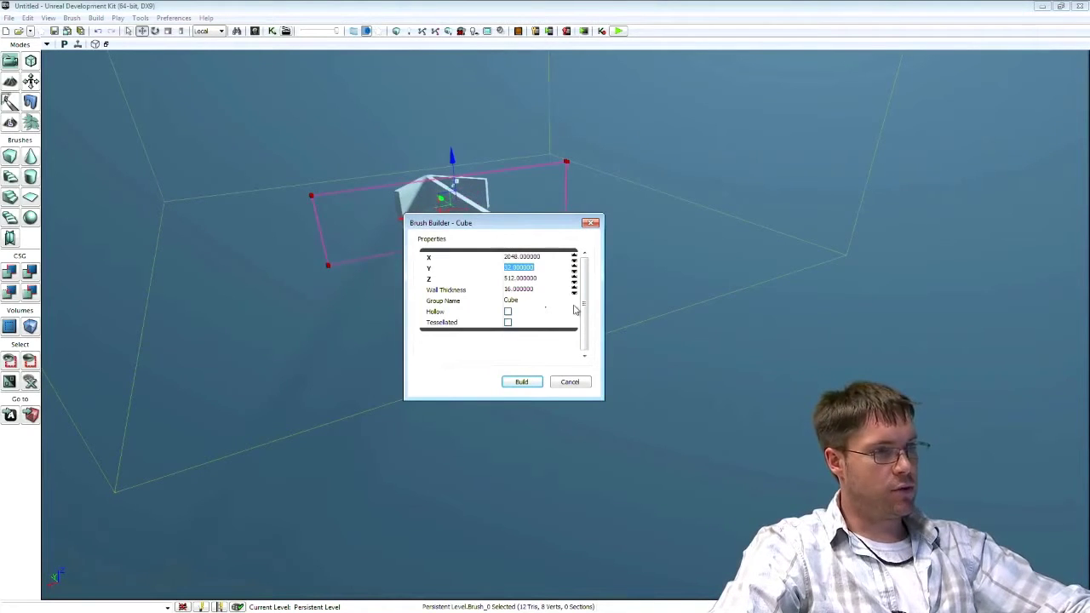
key("shift+Tab")
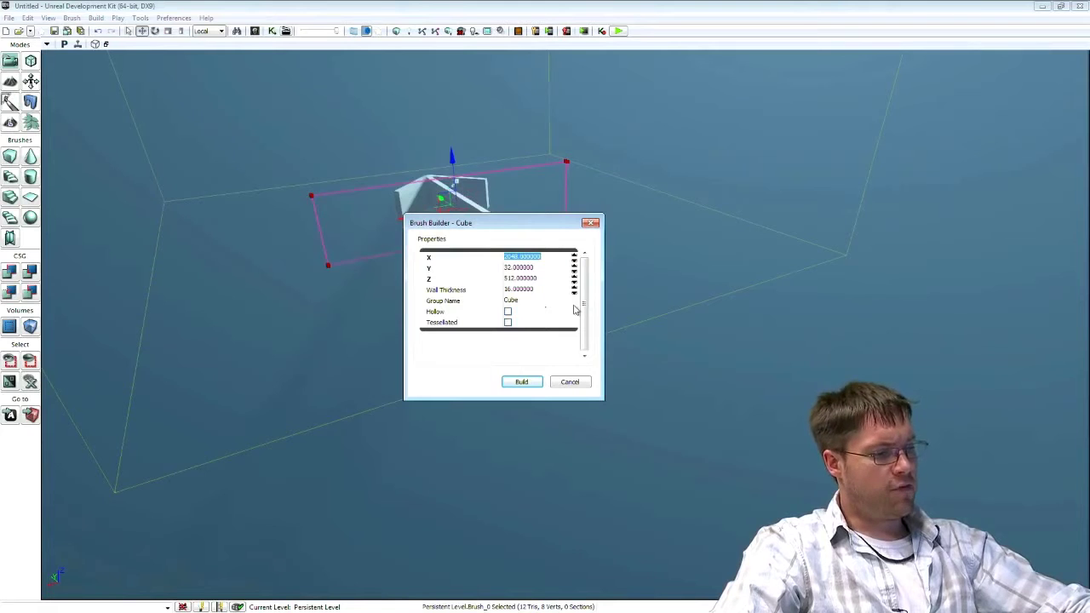
type("4092")
key("Tab")
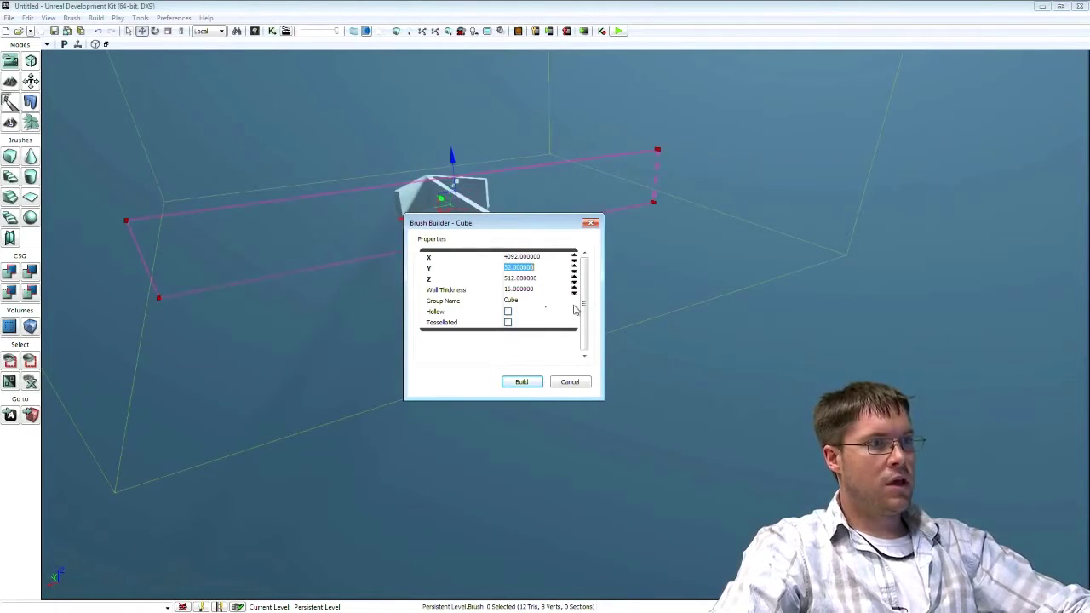
Set the cube brush's Y size to 8184 and Z size to 32, build it and close the brush builder
type("8184")
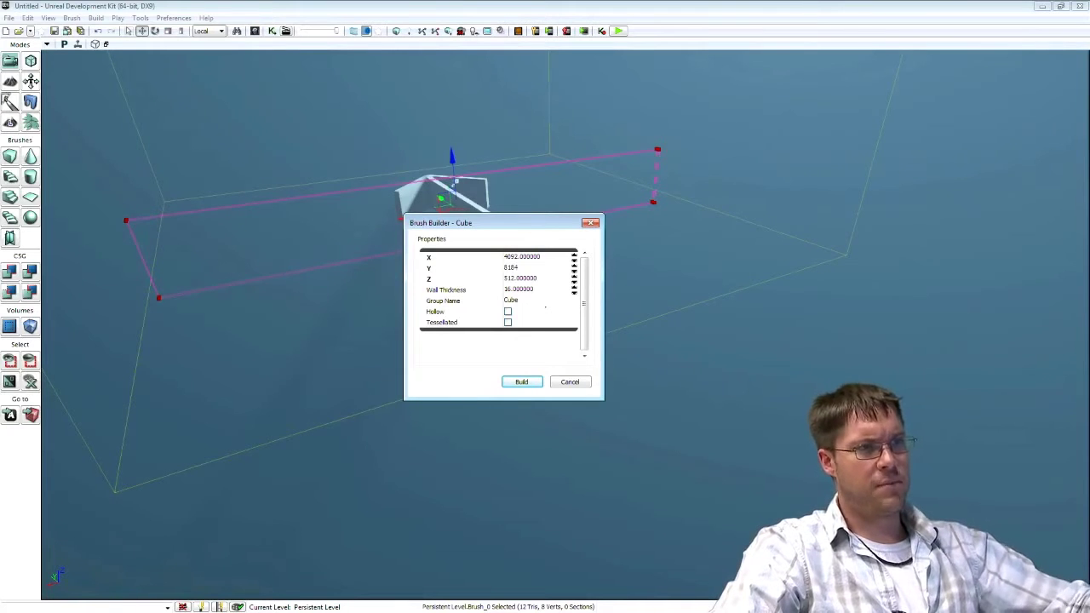
key("Tab")
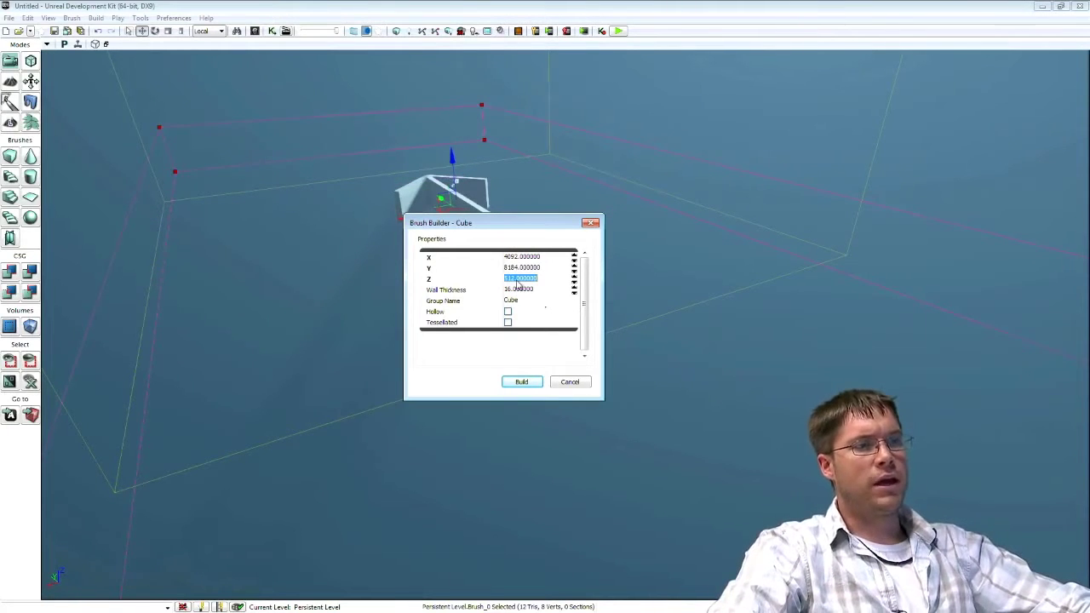
type("32")
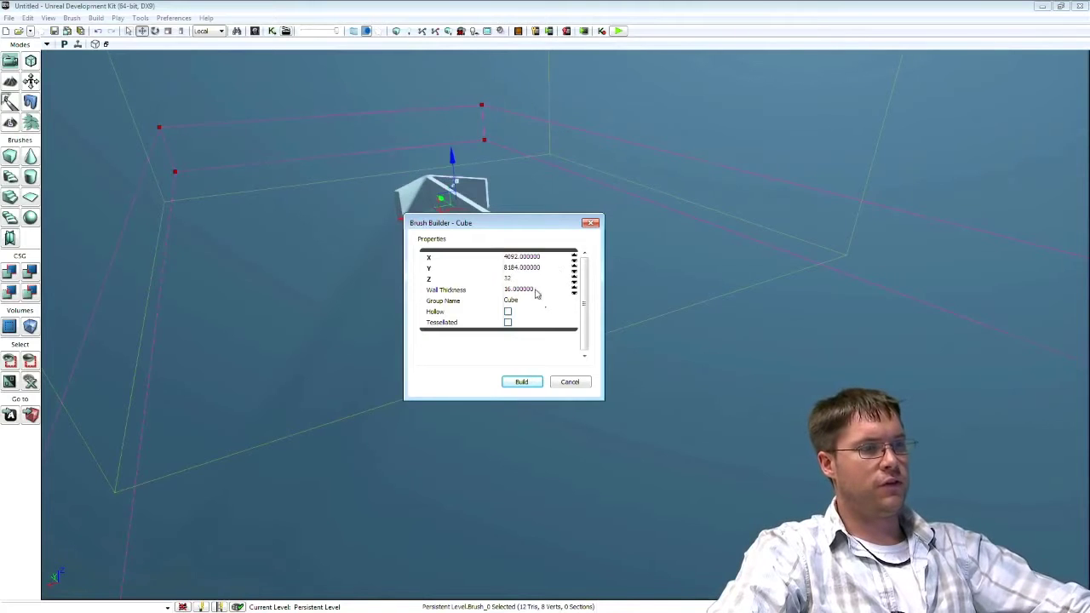
left_click(522, 382)
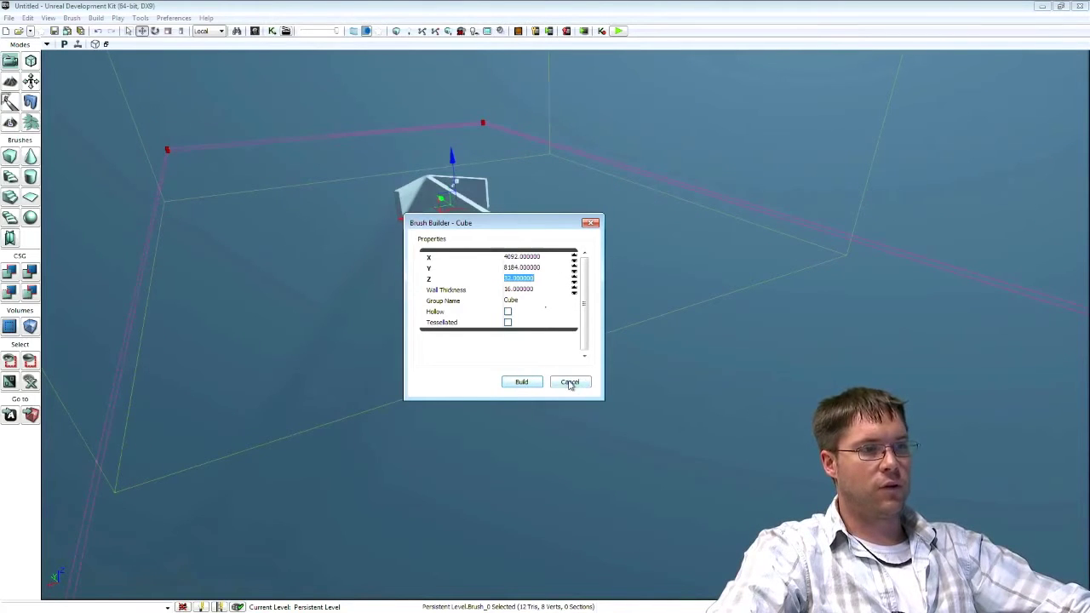
left_click(591, 223)
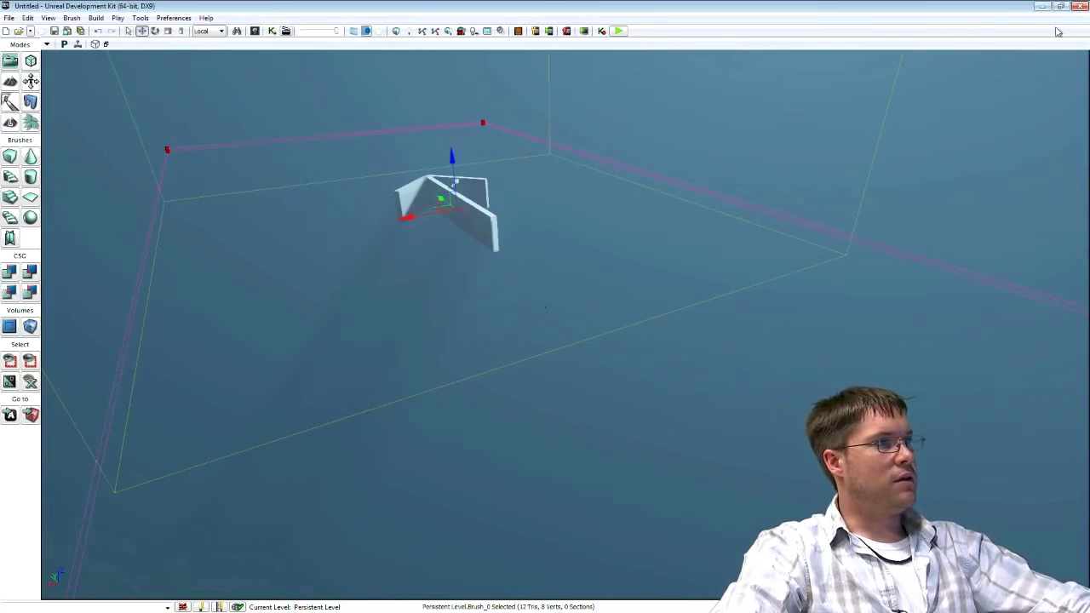
Lower the cube brush vertically to align it with the base of the arrow-shaped walls
middle_click_drag(460, 105, 466, 66)
mouse_move(456, 77)
left_mouse_down()
mouse_move(459, 98)
mouse_move(441, 95)
left_mouse_up()
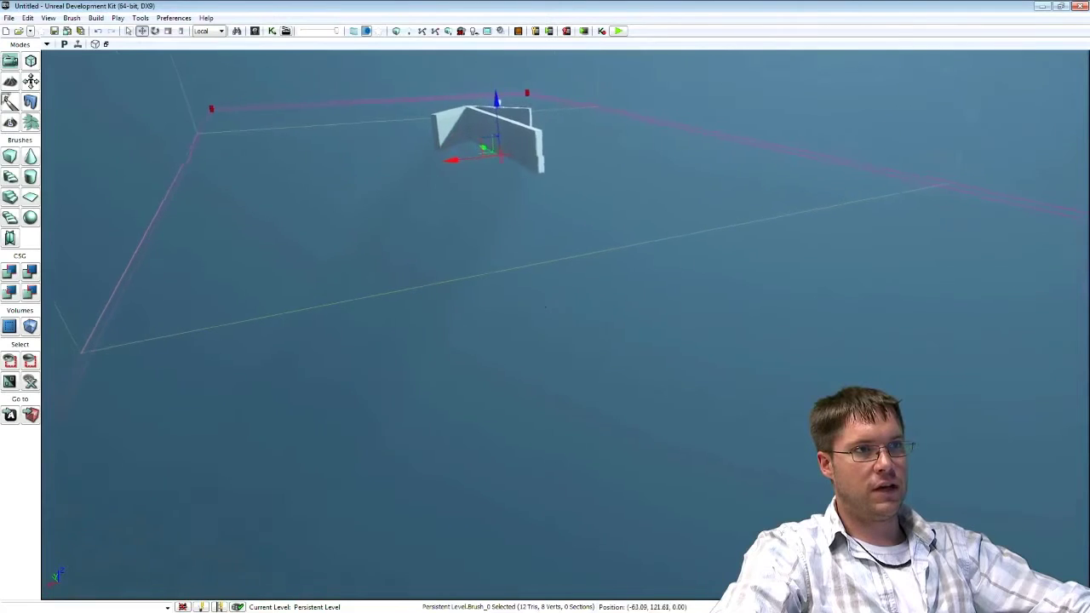
right_click_drag(458, 99, 458, 48)
scroll(458, 99, "up", 3)
key("w")
mouse_move(458, 99)
right_mouse_down()
mouse_move(415, 125)
mouse_move(407, 103)
mouse_move(424, 52)
right_mouse_up()
key("w")
right_click_drag(424, 288, 514, 288)
left_click_drag(549, 384, 548, 365)
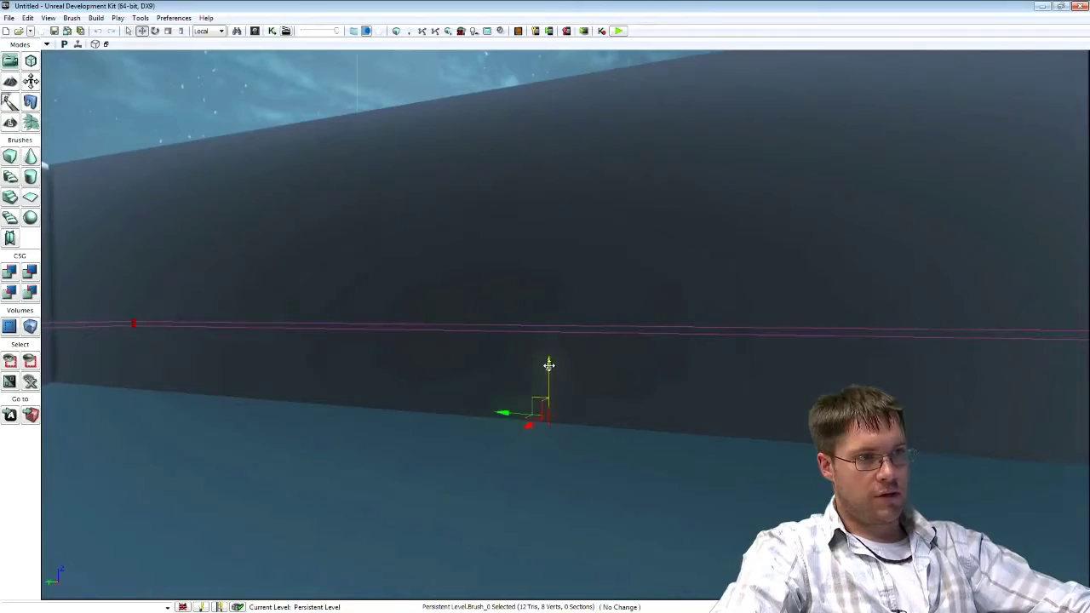
Add the cube brush to the level as a solid floor under the arrow-shaped walls and inspect it
mouse_move(566, 390)
right_mouse_down()
mouse_move(475, 439)
mouse_move(515, 409)
mouse_move(511, 392)
right_mouse_up()
key("e")
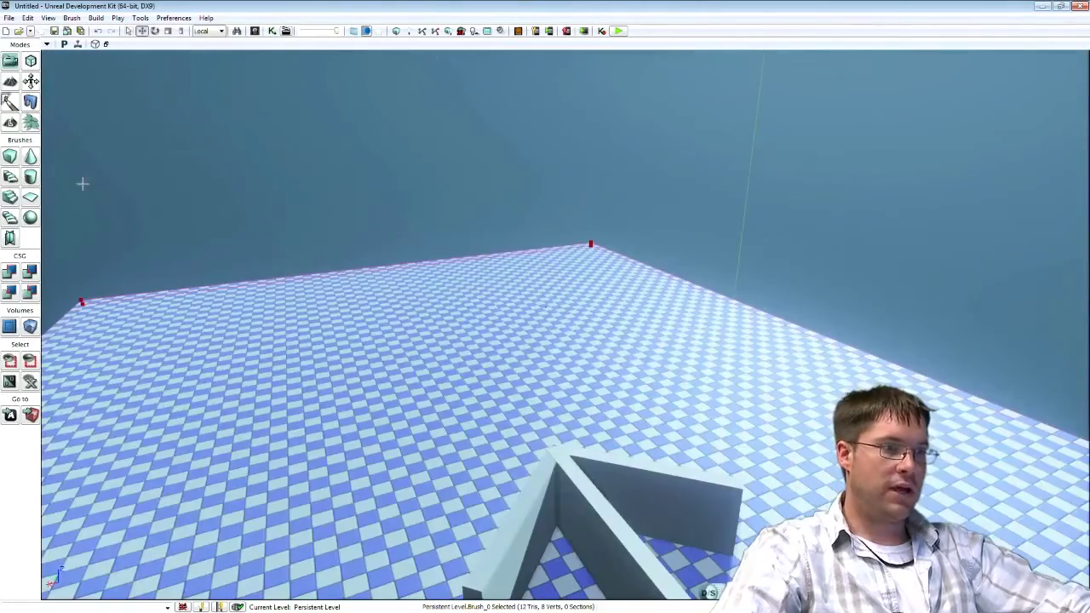
right_click_drag(565, 282, 568, 280)
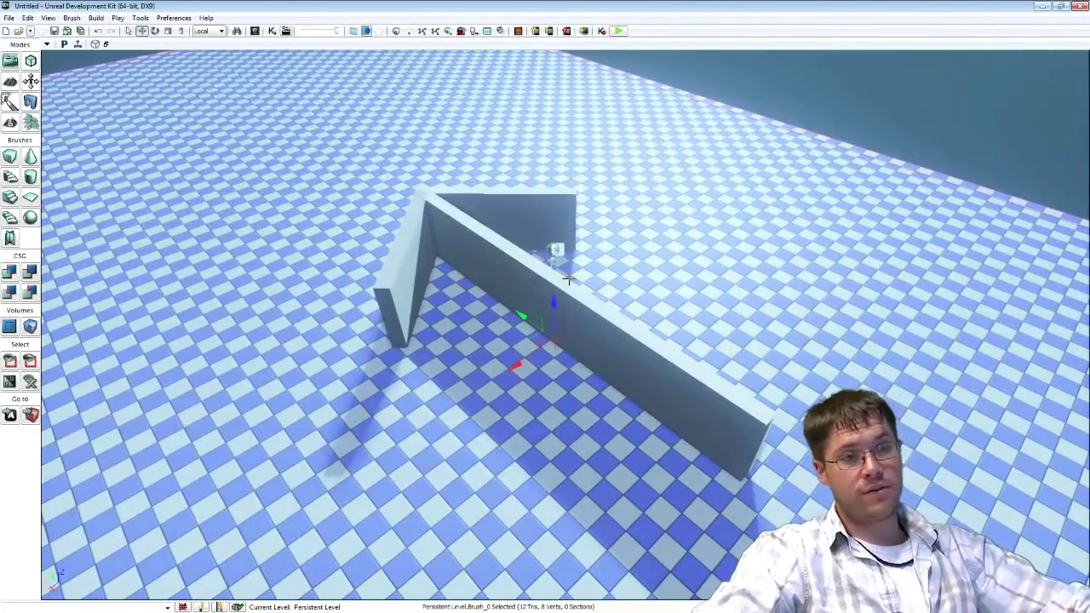
left_click(507, 505)
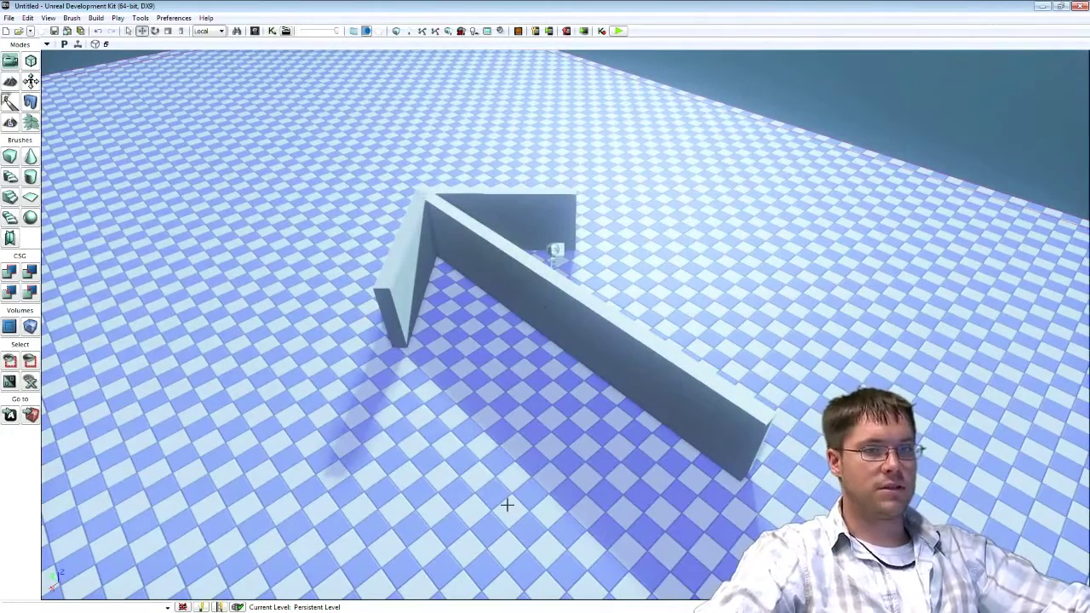
Open the long wall's static mesh rendering properties and locate its material M_ES_Phong_Opaque_Master_01 in the Content Browser
left_click(594, 344)
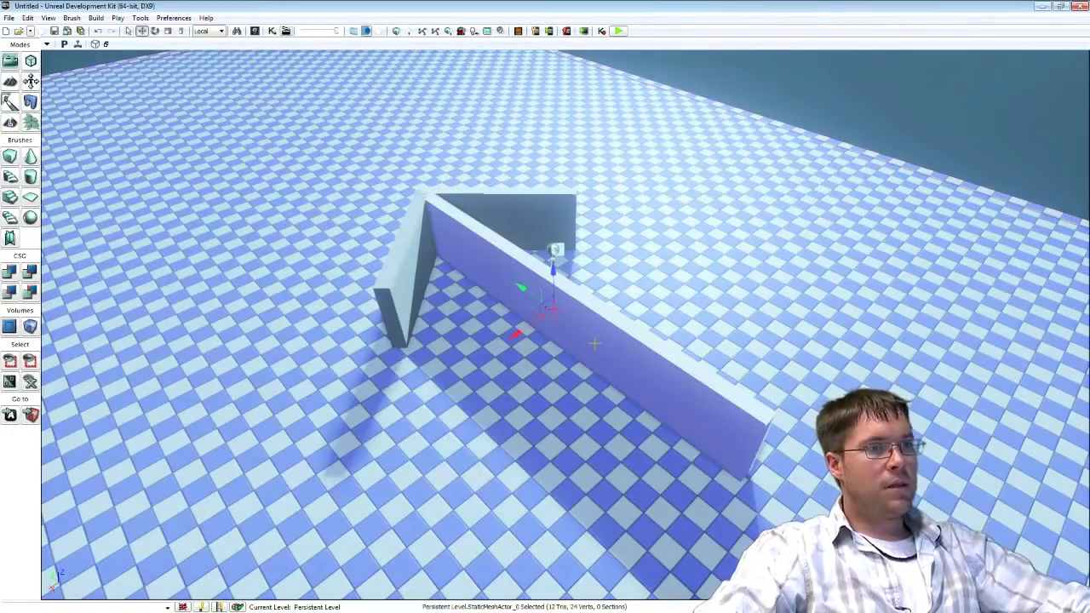
double_click(594, 343)
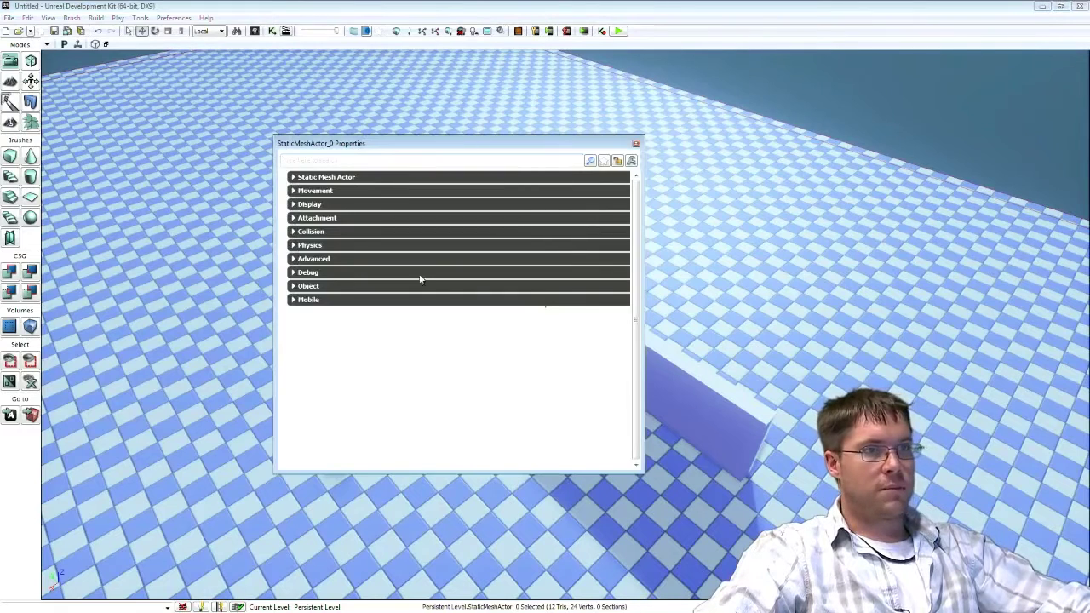
left_click(294, 177)
left_click(292, 189)
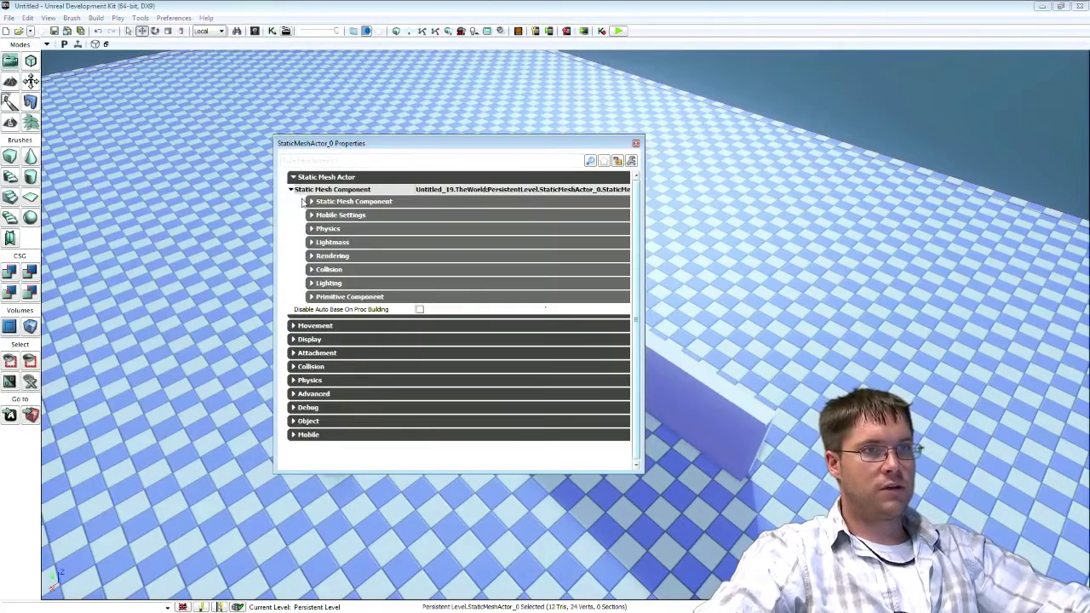
left_click(311, 256)
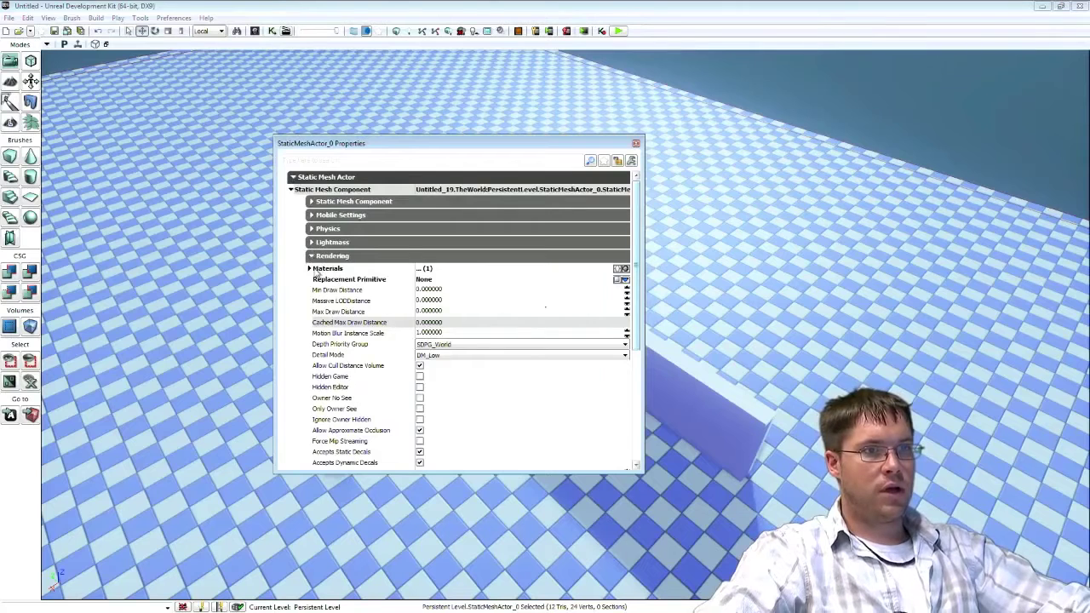
left_click(310, 268)
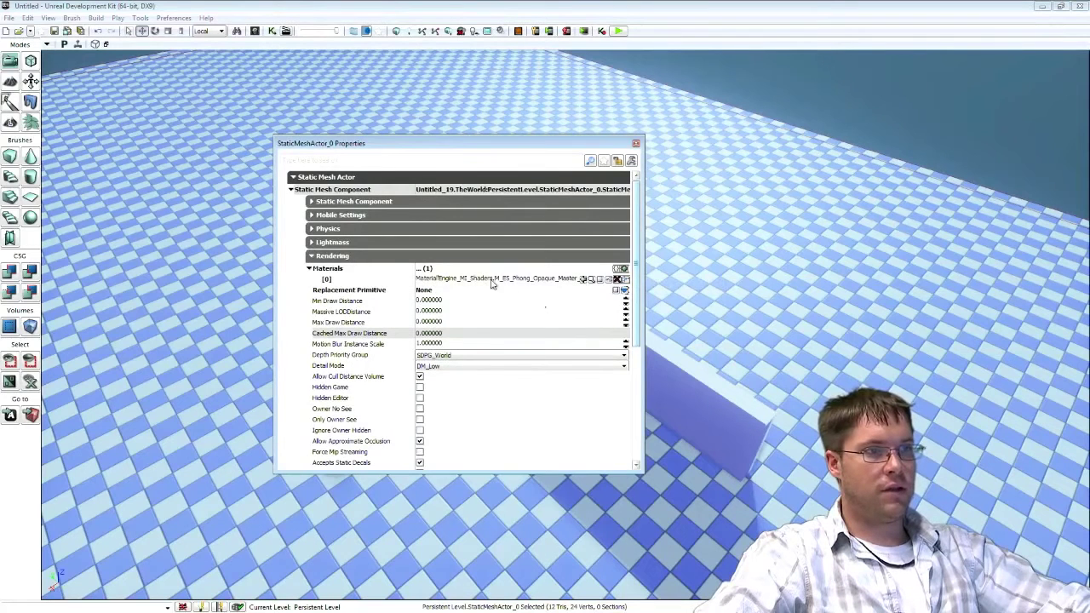
left_click(591, 280)
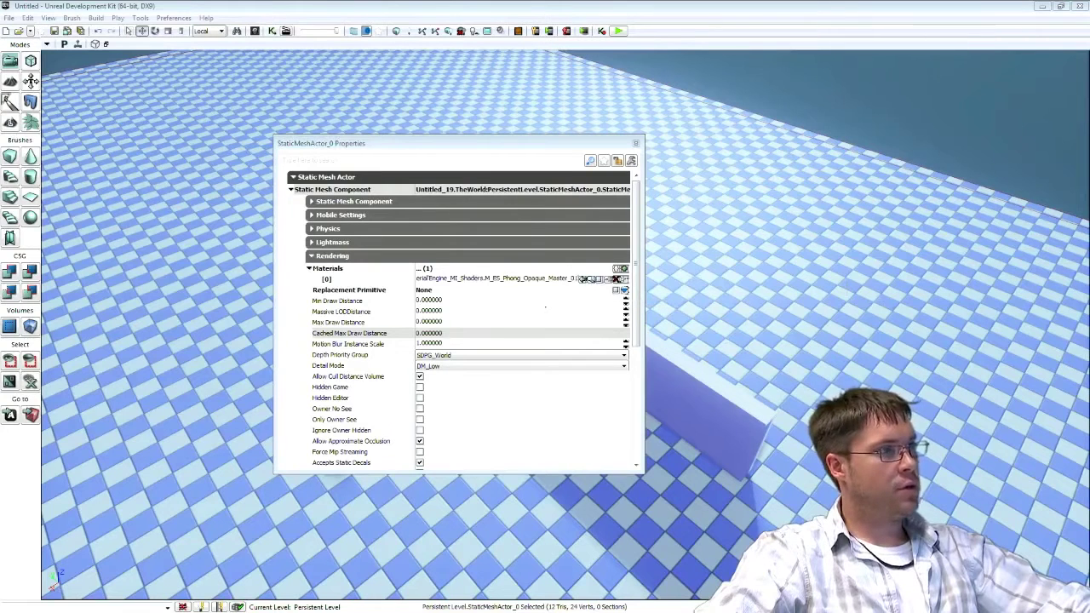
left_click(584, 279)
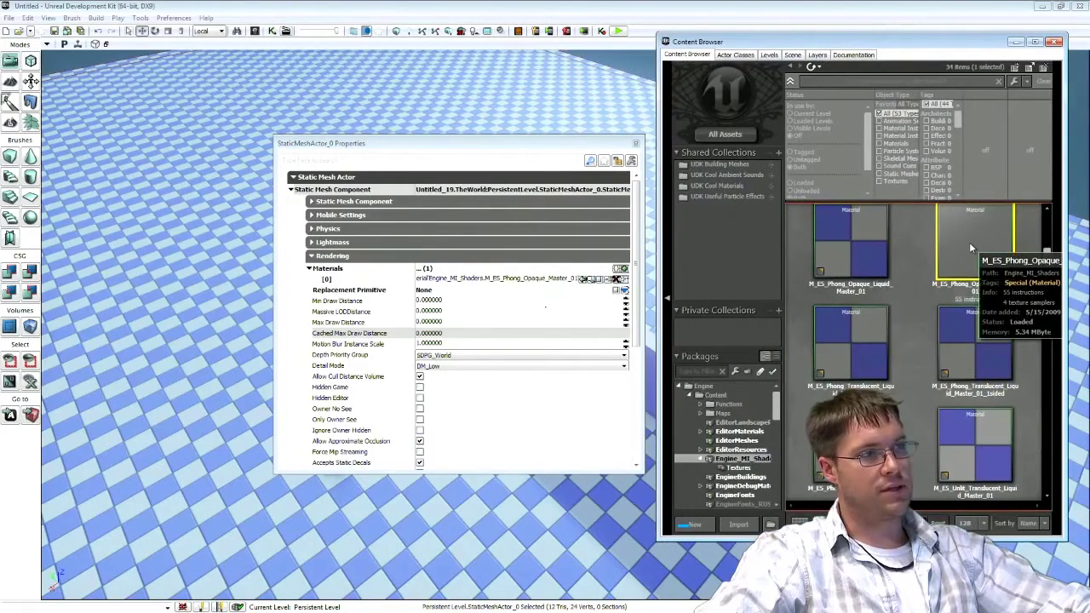
Apply M_ES_Phong_Opaque_Master_01 to the floor surface and close the properties and Content Browser windows
left_click(122, 507)
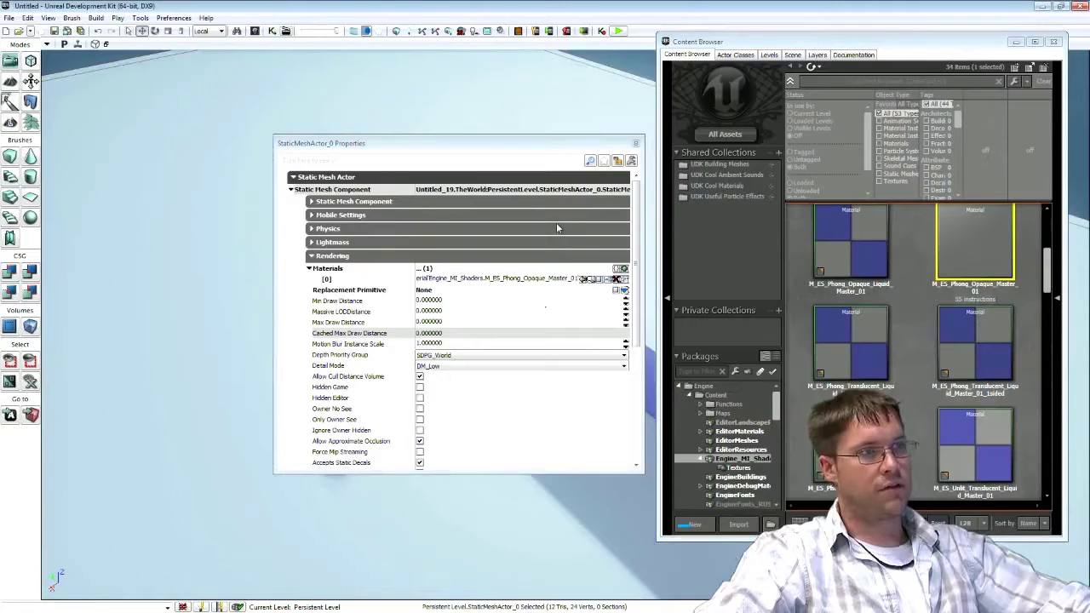
left_click(635, 143)
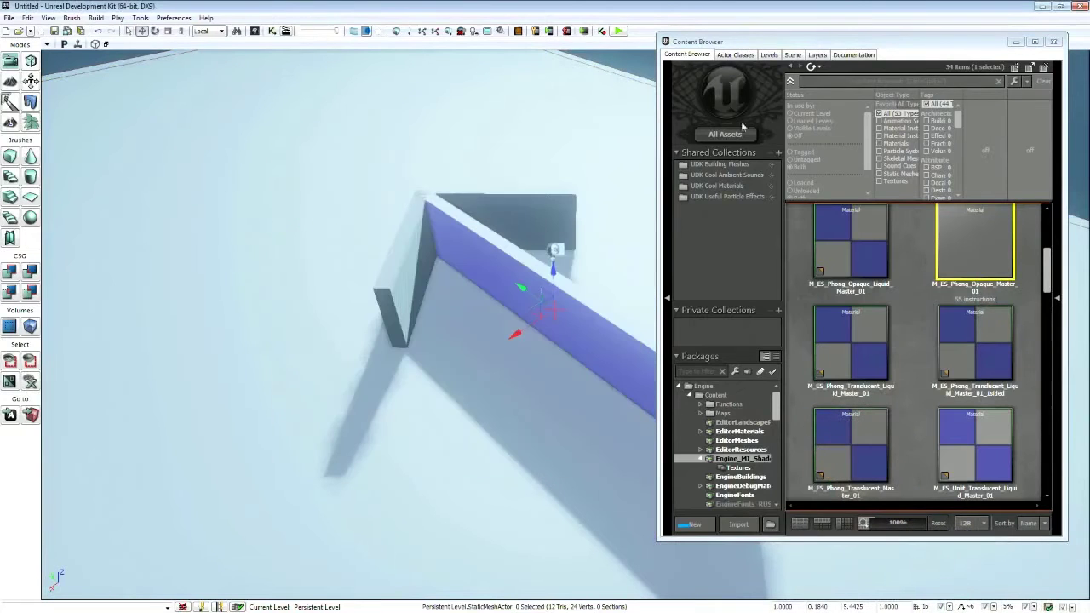
left_click(1053, 40)
Select the floor brush and add a UDKMOBAGroundBlockingVolume from the builder brush's shape
right_click_drag(736, 283, 697, 305)
right_click_drag(615, 305, 886, 248)
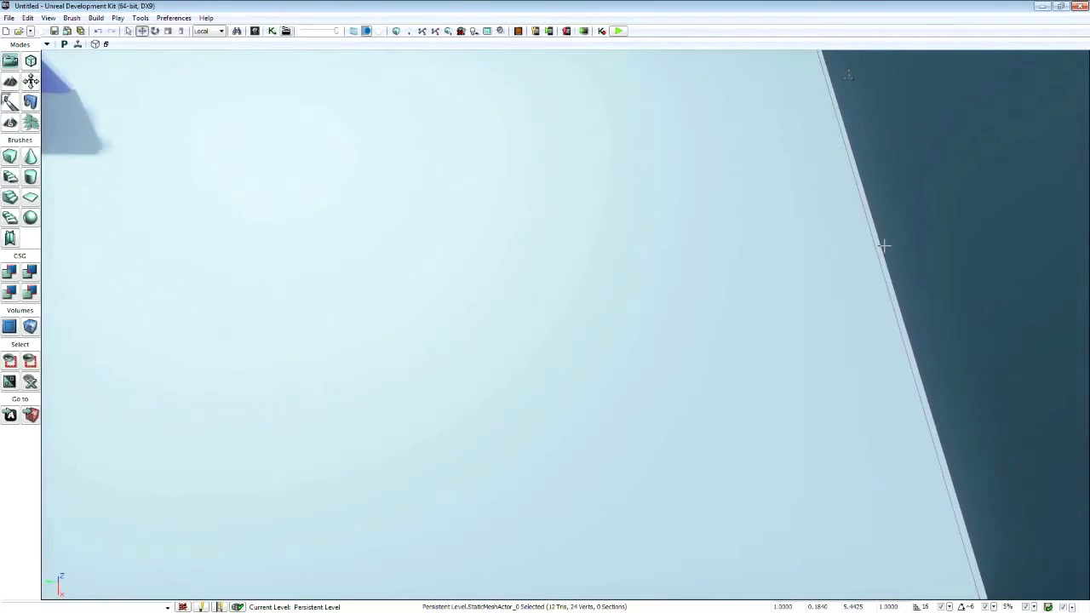
left_click(622, 289)
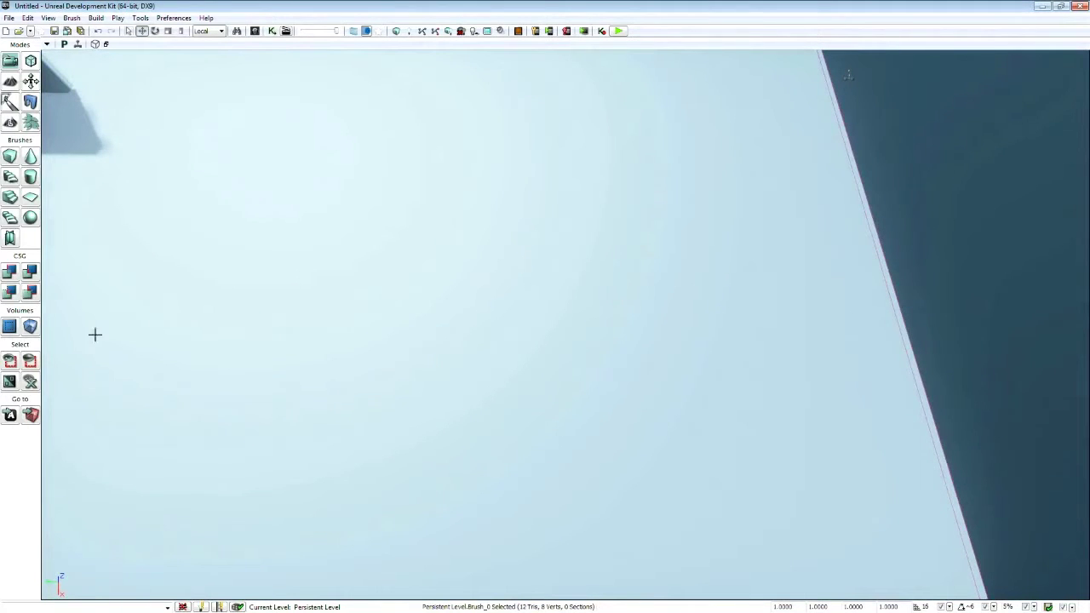
left_click(30, 329)
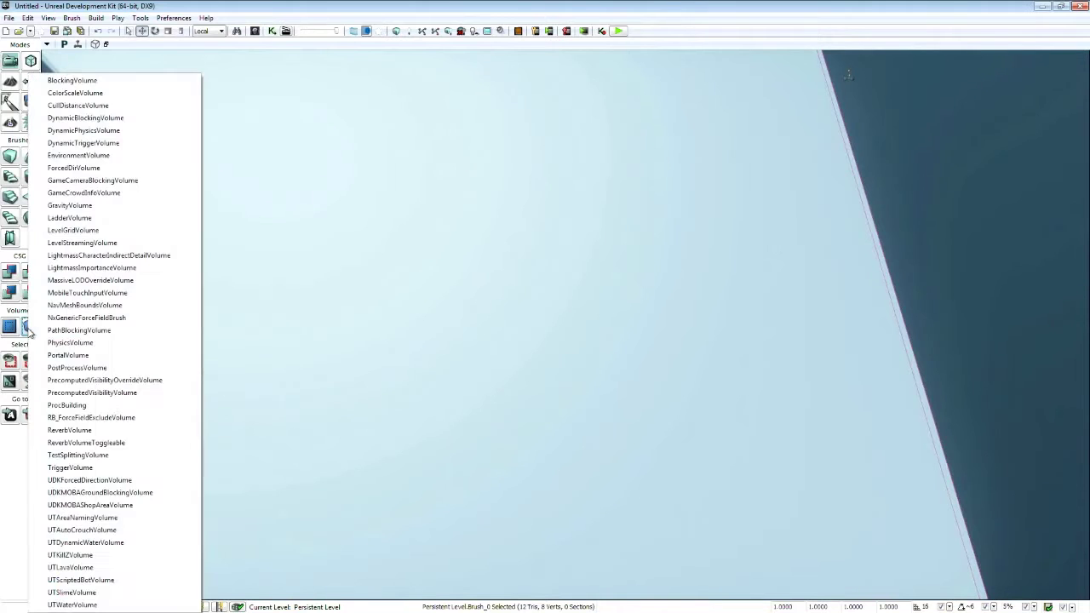
left_click(151, 493)
right_click_drag(716, 343, 813, 164)
right_click_drag(710, 209, 522, 207)
Move the PlayerStart from beyond the floor's edge onto the floor and adjust its height
mouse_move(446, 168)
left_mouse_down()
mouse_move(447, 263)
mouse_move(280, 387)
left_mouse_up()
left_click(699, 164)
right_click_drag(699, 165, 928, 298)
right_click_drag(546, 307, 439, 175)
right_click_drag(665, 205, 779, 218)
left_click(742, 216)
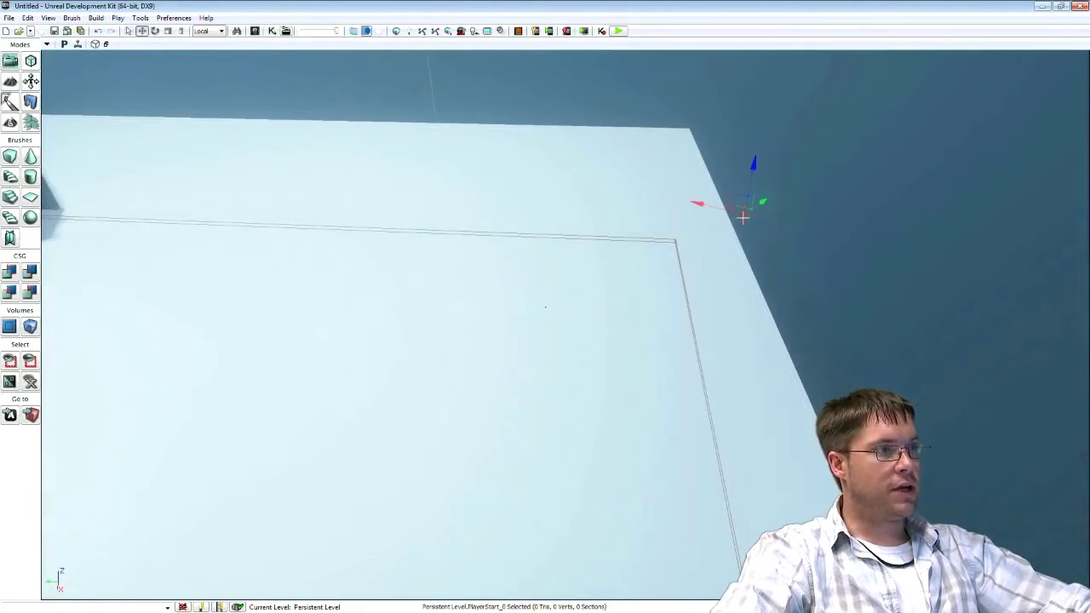
mouse_move(730, 207)
left_mouse_down()
mouse_move(669, 218)
mouse_move(664, 239)
left_mouse_up()
right_click_drag(809, 305, 913, 233)
key("w")
left_click_drag(620, 232, 624, 197)
Add a Pylon actor to the floor beside the arrow-shaped walls
right_click_drag(745, 344, 630, 430)
key("s")
right_click_drag(580, 230, 787, 315)
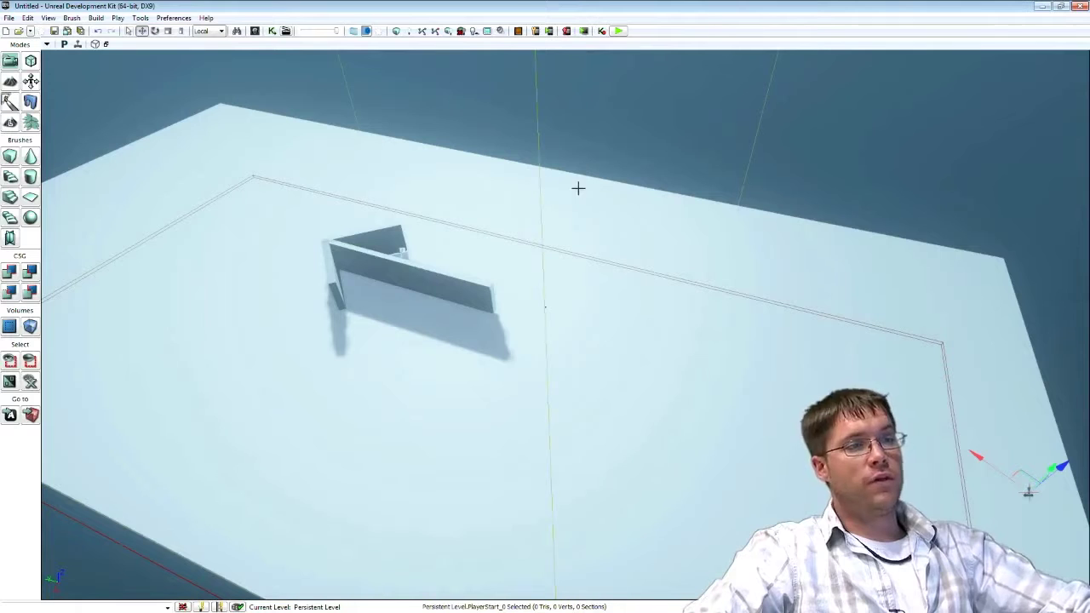
right_click(391, 308)
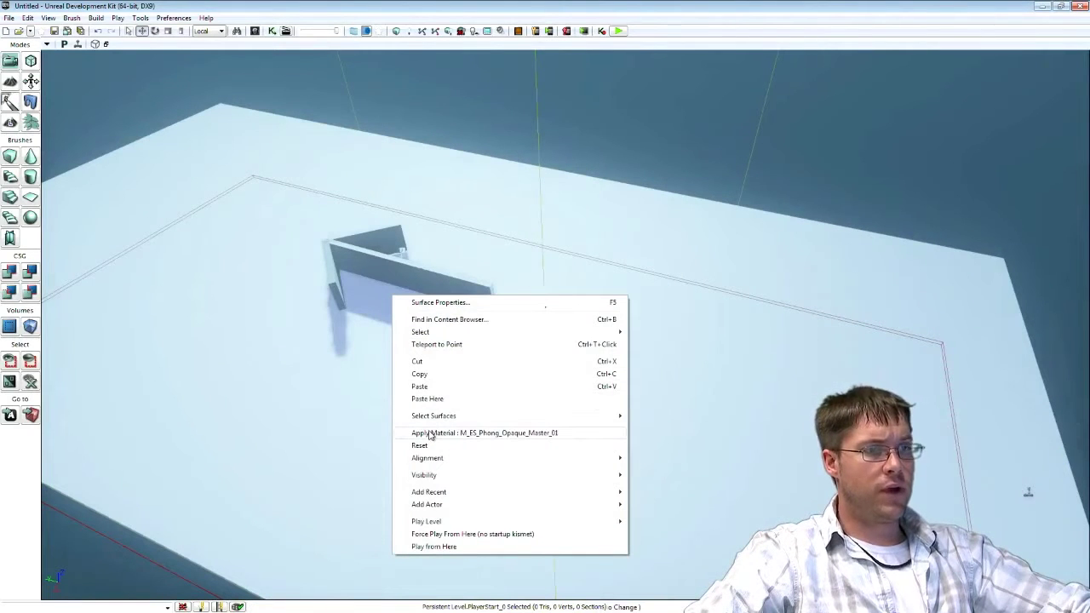
mouse_move(442, 509)
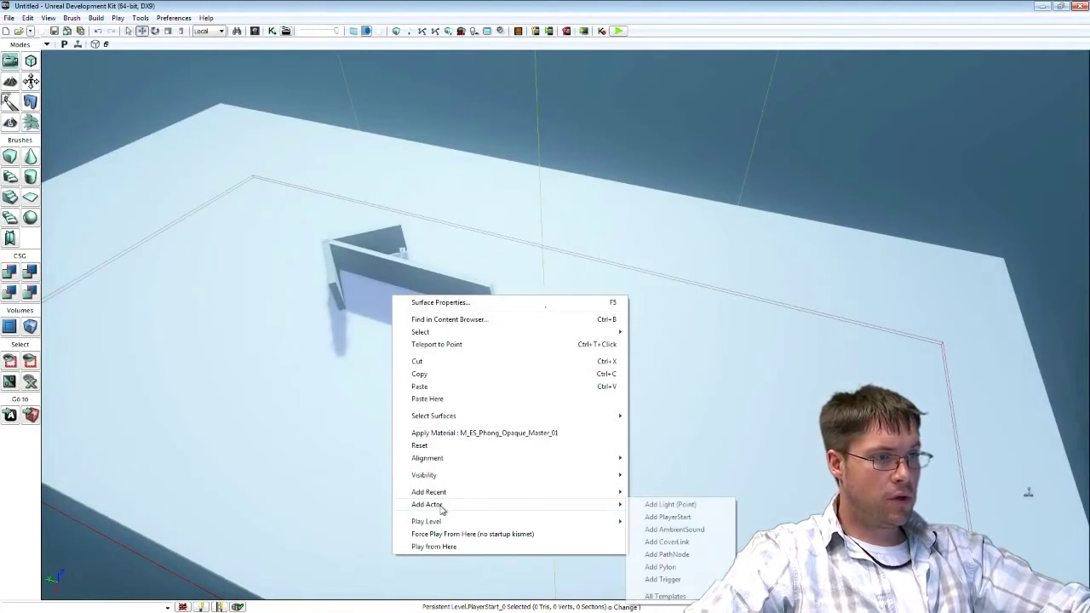
left_click(673, 568)
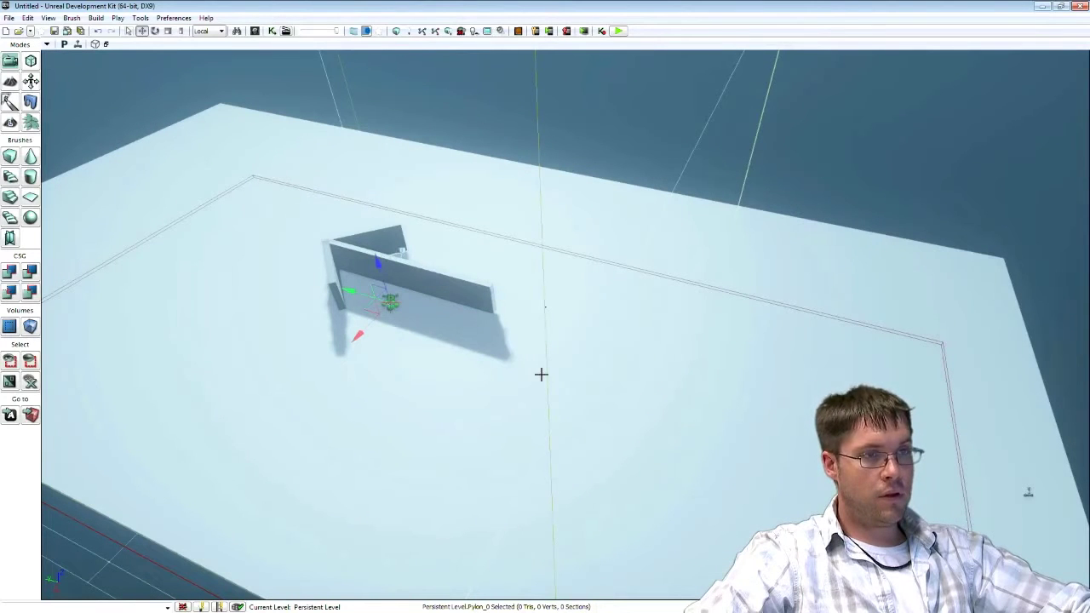
mouse_move(606, 221)
right_mouse_down()
mouse_move(695, 239)
mouse_move(641, 236)
mouse_move(638, 252)
mouse_move(584, 232)
mouse_move(604, 220)
right_mouse_up()
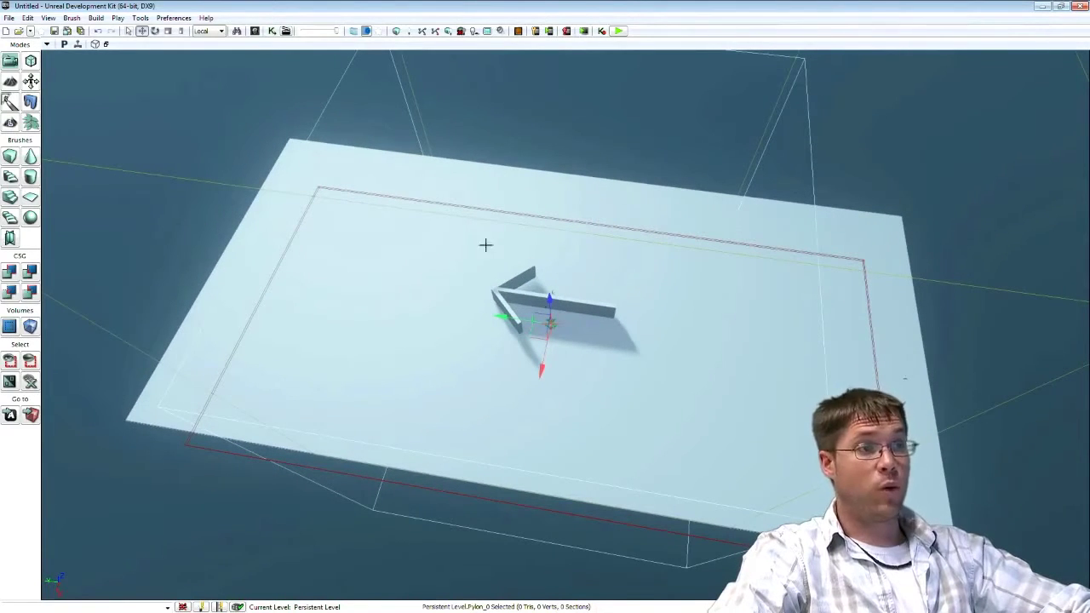
Set the pylon's mesh generation Expansion Radius to 5000 and close its properties
key("F4")
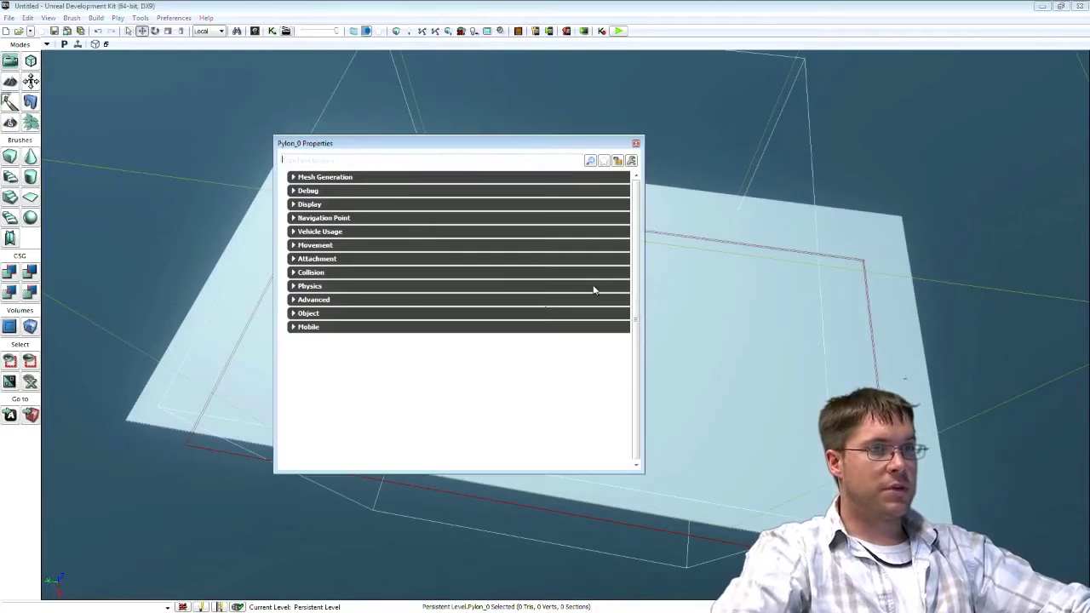
left_click(306, 178)
left_click(431, 199)
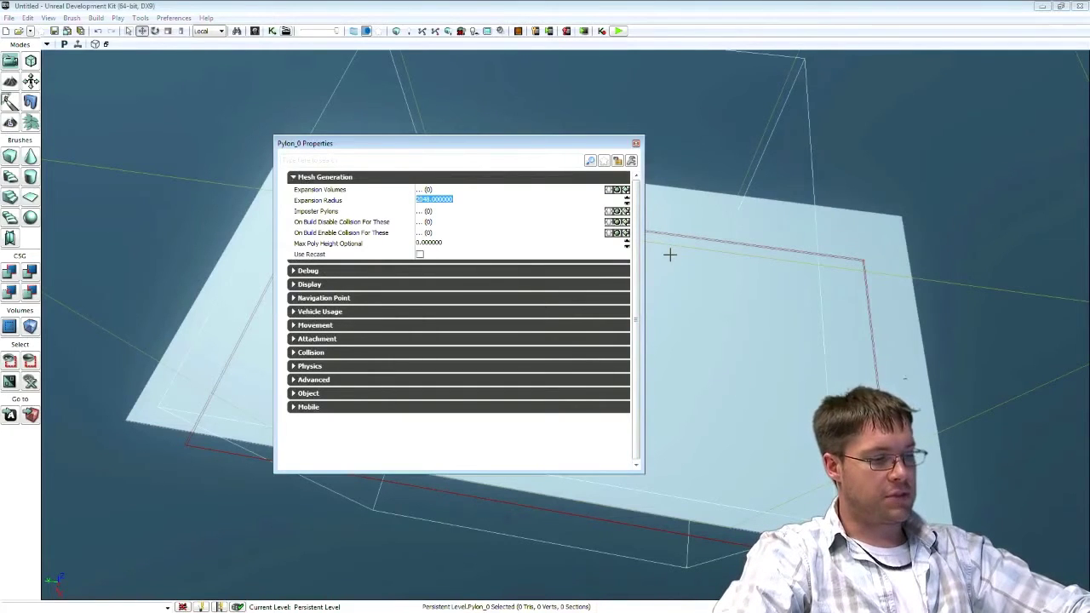
type("5000")
key("Return")
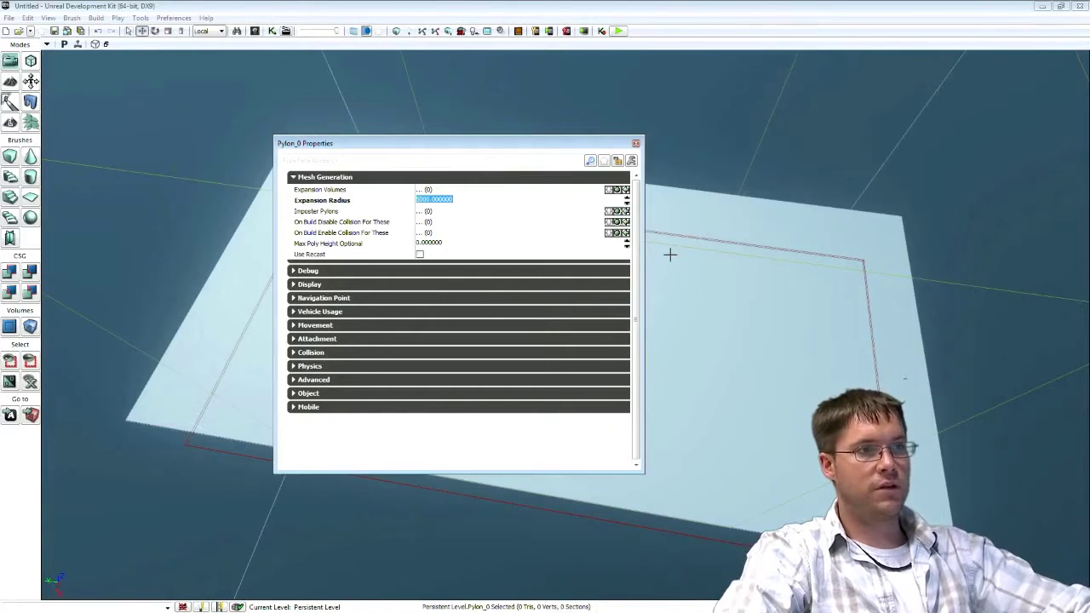
left_click(636, 143)
right_click_drag(759, 261, 618, 241)
Adjust the LightmassImportanceVolume to the floor's extents and reselect the pylon
left_click(265, 200)
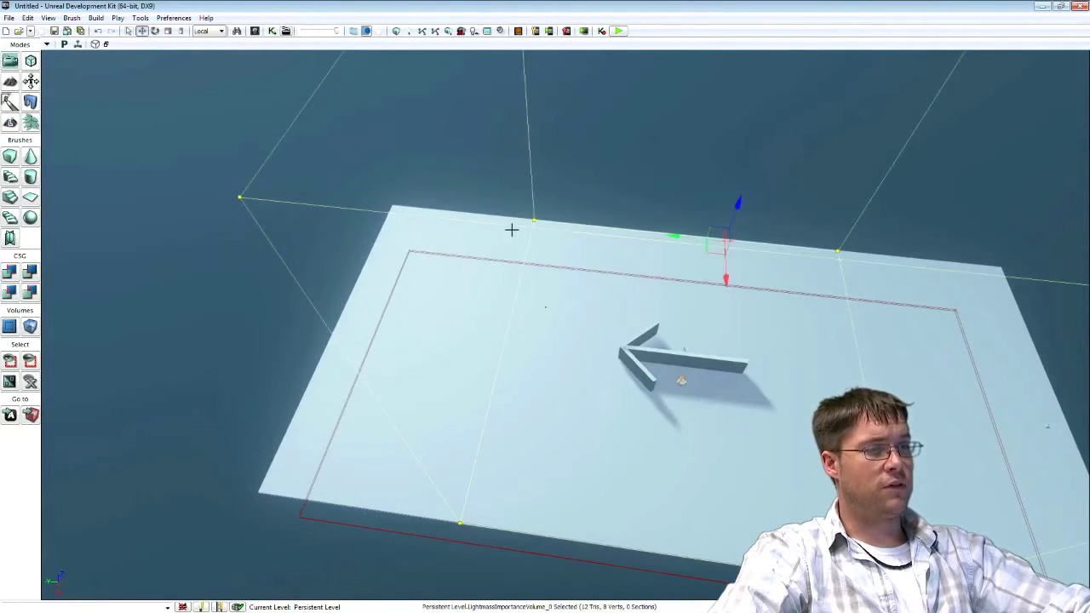
right_click_drag(512, 230, 523, 224)
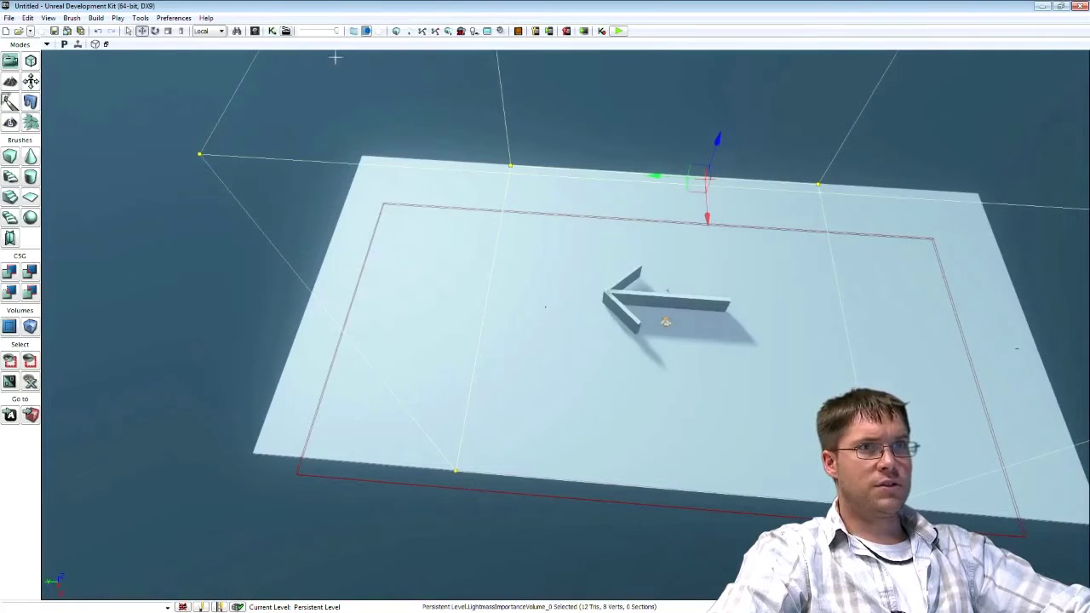
left_click_drag(642, 173, 523, 166)
mouse_move(706, 238)
right_mouse_down()
mouse_move(779, 237)
mouse_move(610, 232)
right_mouse_up()
right_click(698, 280)
left_click(594, 394)
left_click(596, 383)
right_click_drag(639, 185, 809, 189)
key("d")
left_click_drag(648, 267, 854, 340)
right_click_drag(257, 89, 256, 88)
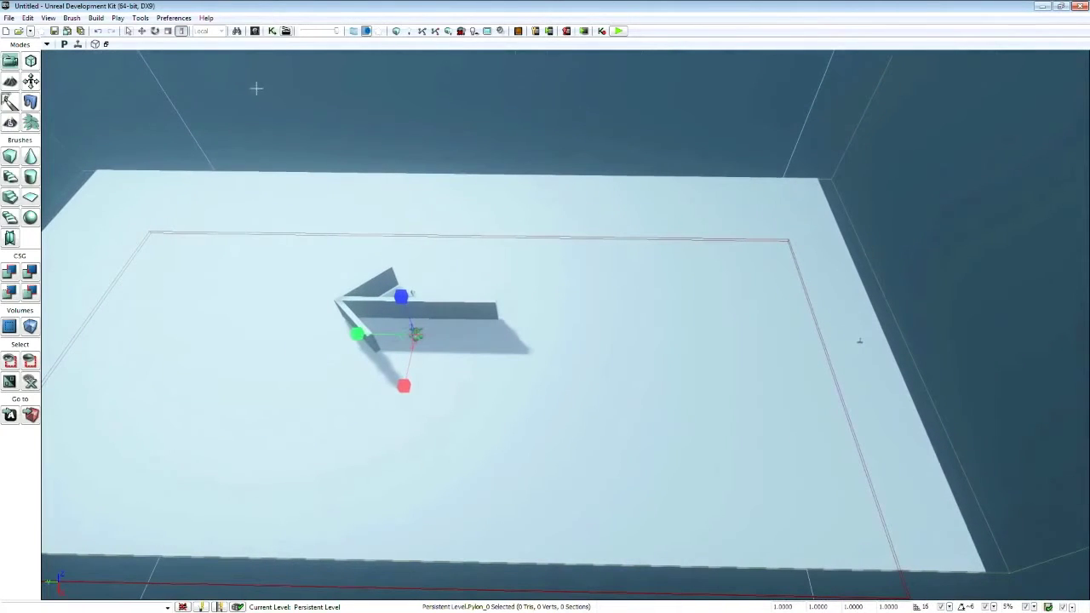
Build the AI paths, close the map check results and inspect the navigation mesh around the arrow-shaped walls
left_click(427, 31)
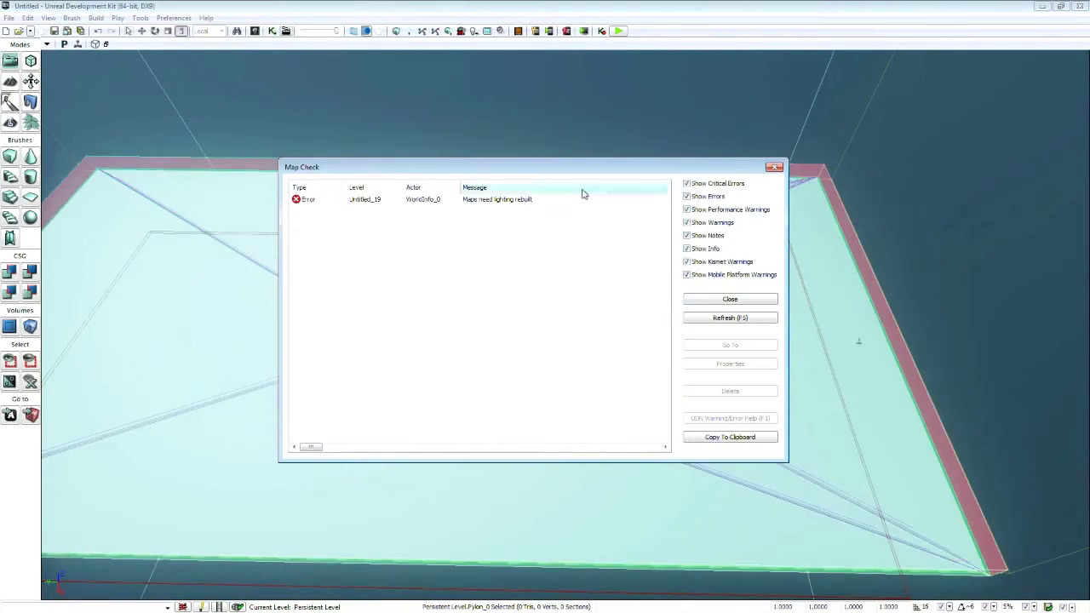
left_click(780, 169)
right_click_drag(801, 210, 698, 115)
left_click_drag(801, 209, 800, 208)
right_click_drag(722, 218, 839, 171)
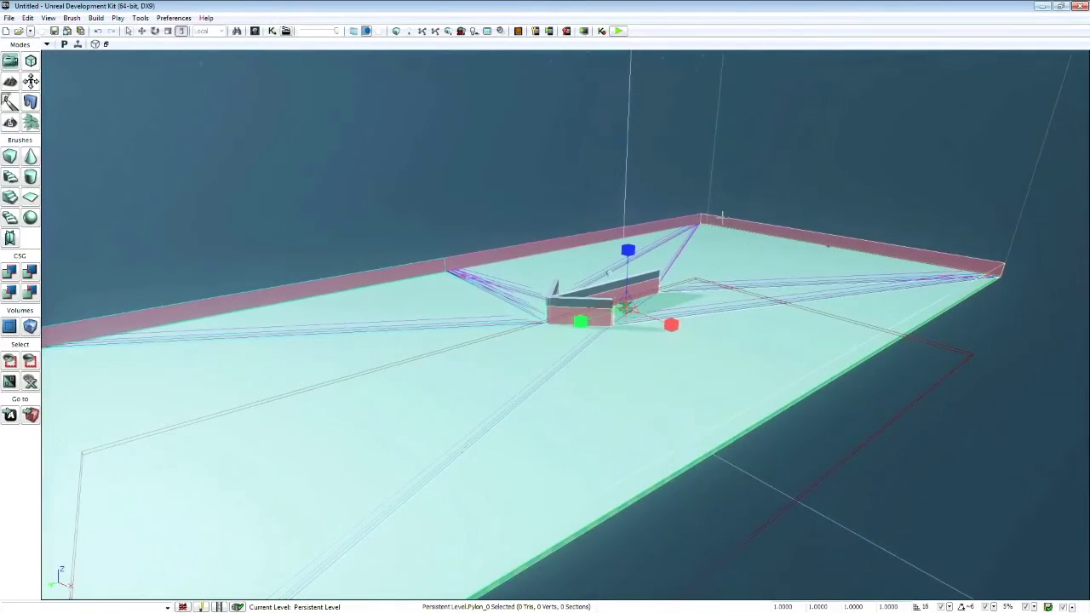
right_click_drag(280, 143, 280, 183)
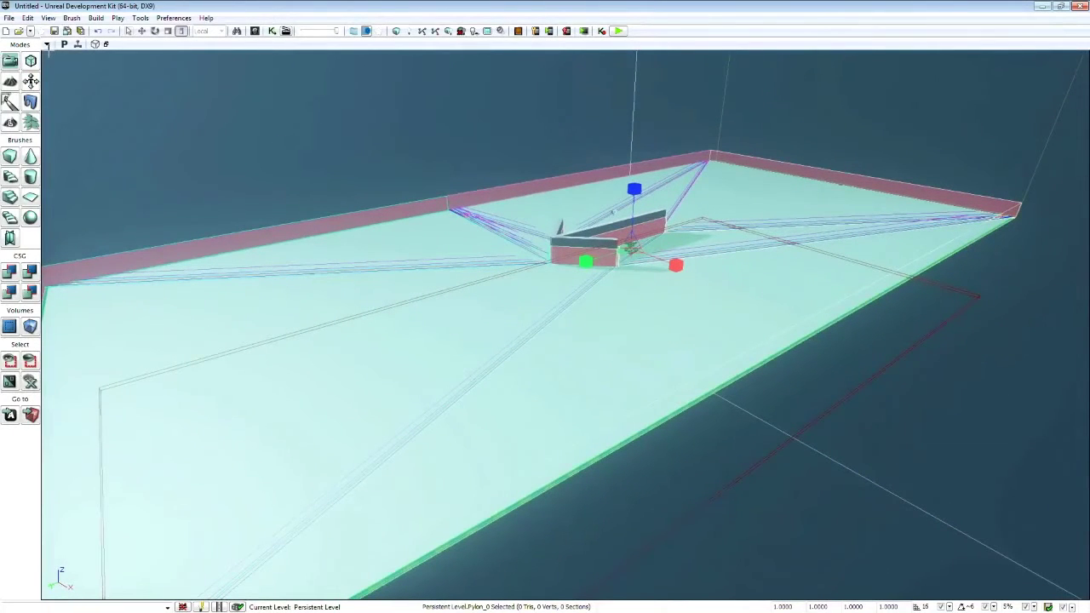
Look up the viewport's Paths display option and examine the navigation mesh at the floor's far end
left_click(47, 44)
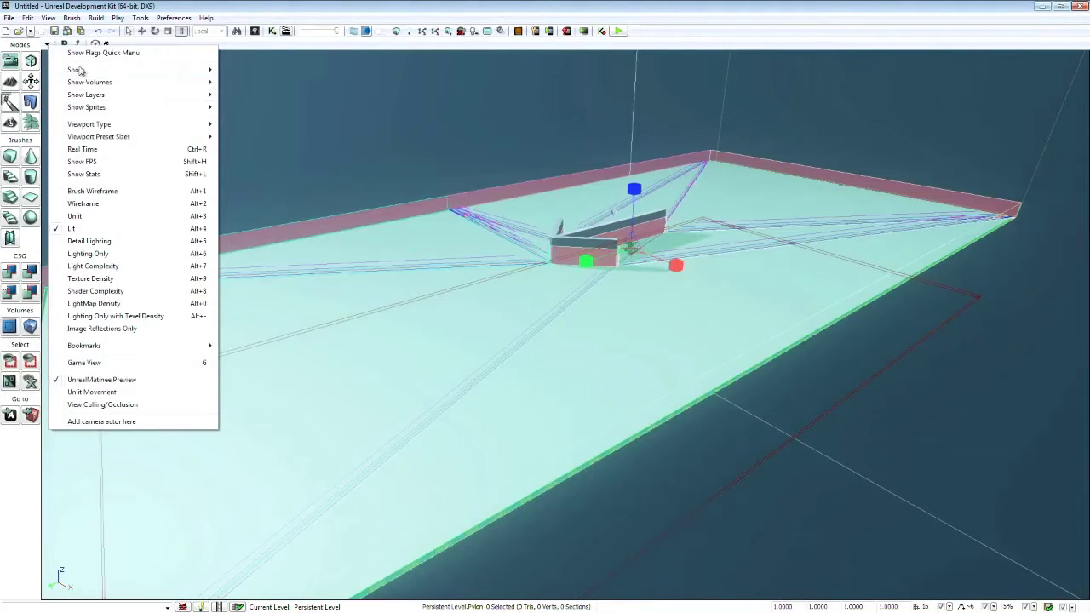
mouse_move(79, 71)
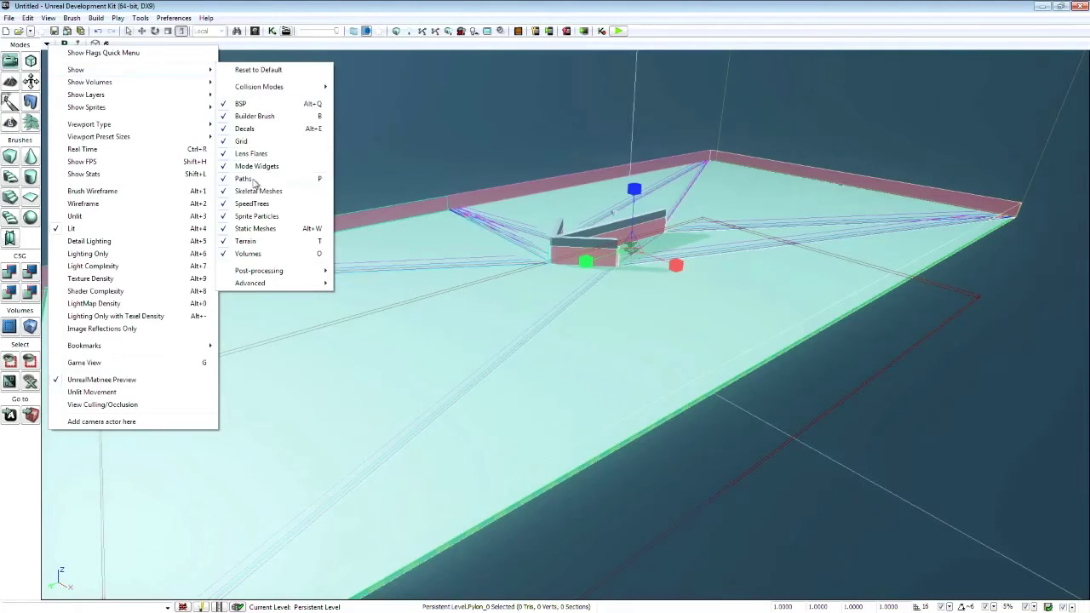
right_click_drag(272, 181, 529, 191)
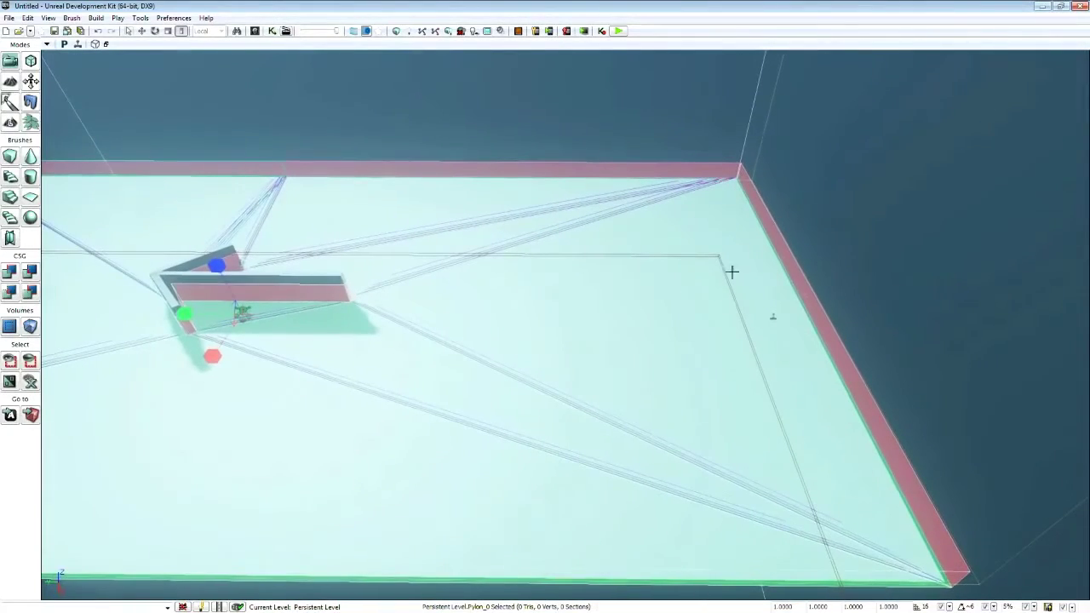
Play the level in the editor preview as the Demo Guy hero, walk him across the floor and end the session
left_click(620, 32)
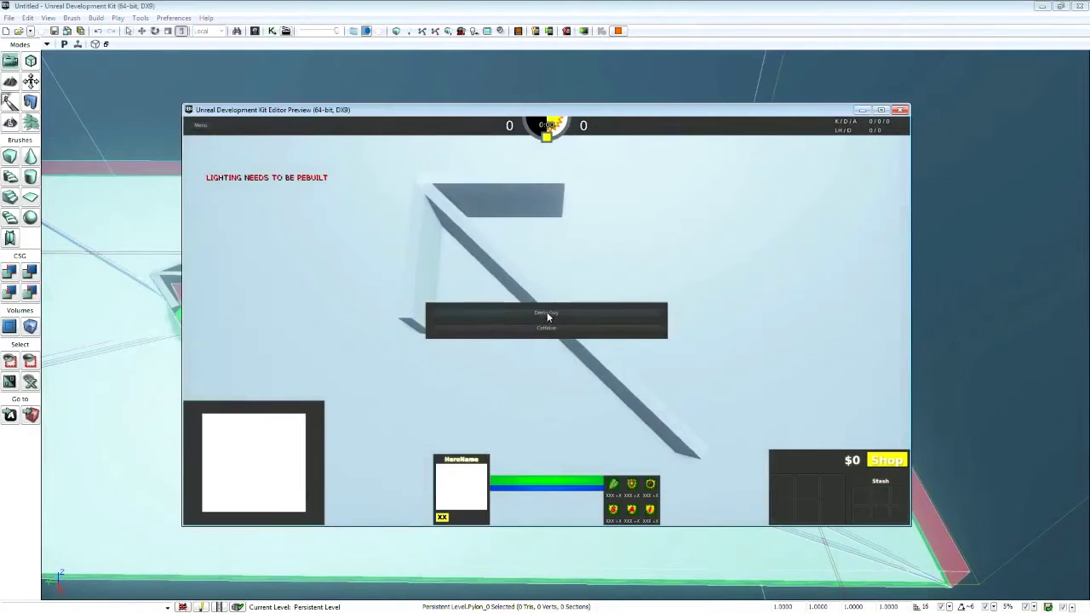
left_click(547, 314)
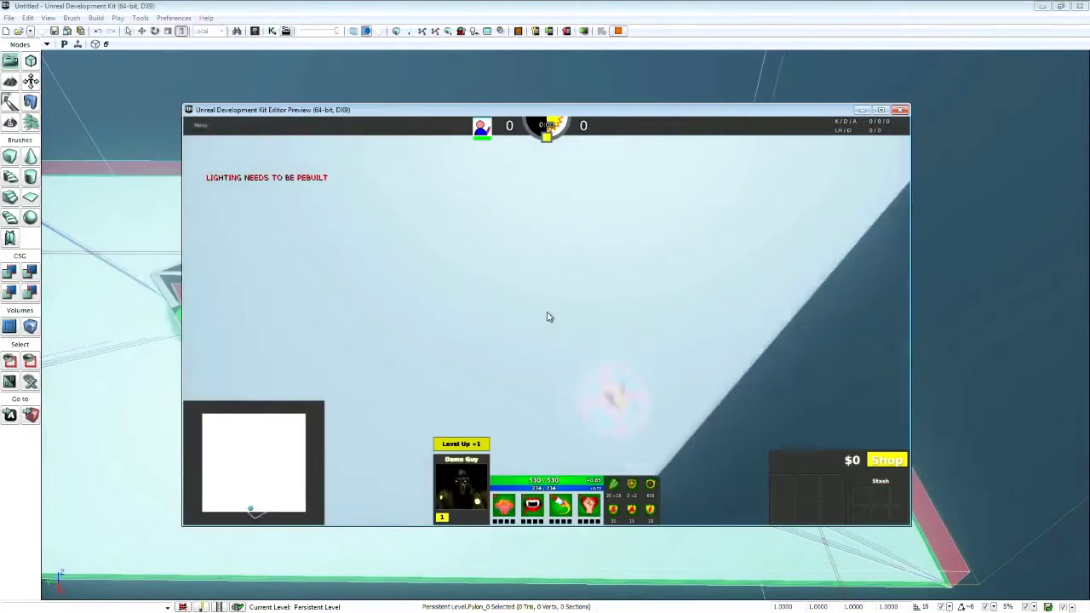
right_click(387, 245)
right_click(399, 234)
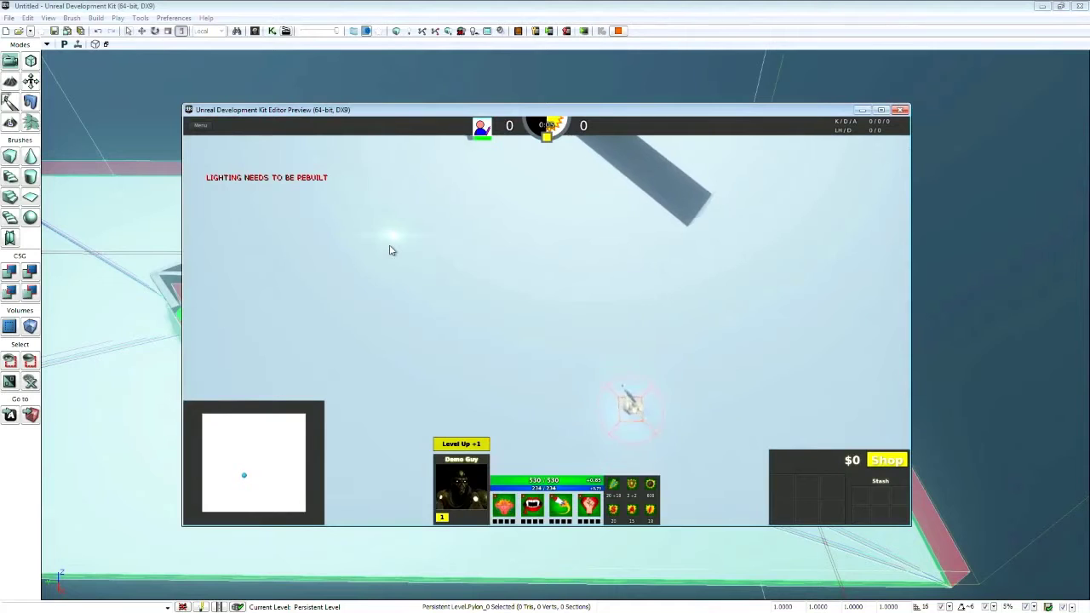
right_click(390, 250)
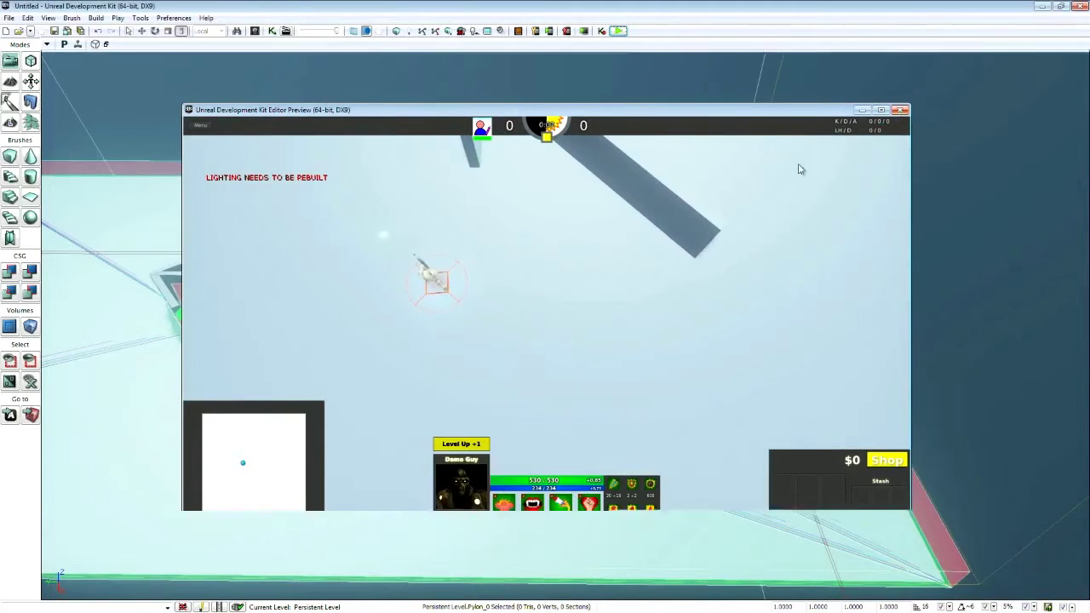
key("Escape")
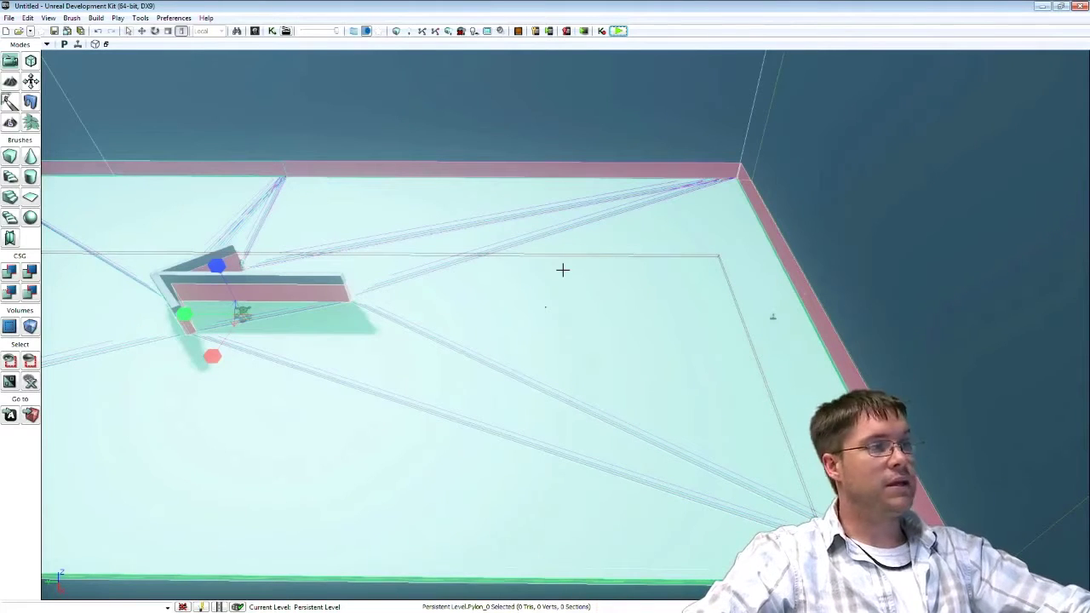
Filter the Content Browser to static meshes in the UDKGame packages and search for "cart"
left_click(254, 31)
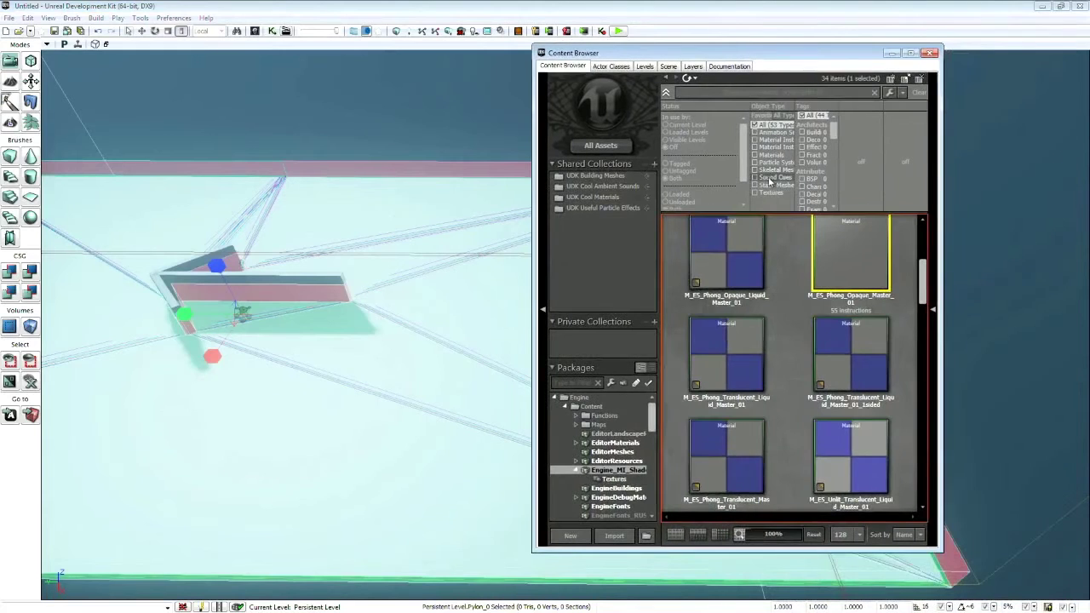
left_click(769, 184)
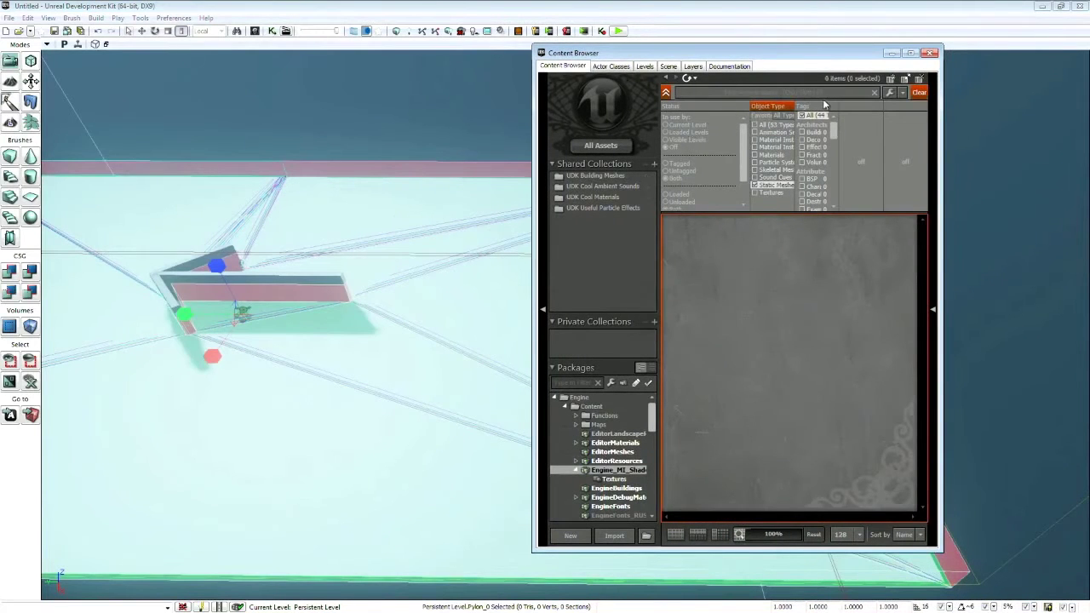
left_click(581, 398)
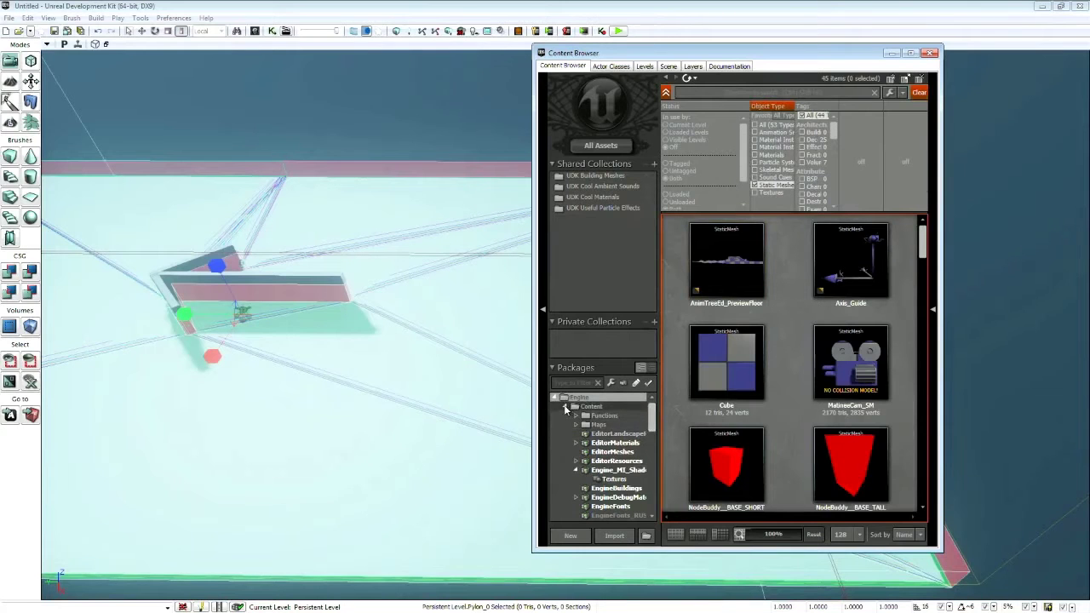
left_click(566, 408)
left_click(585, 415)
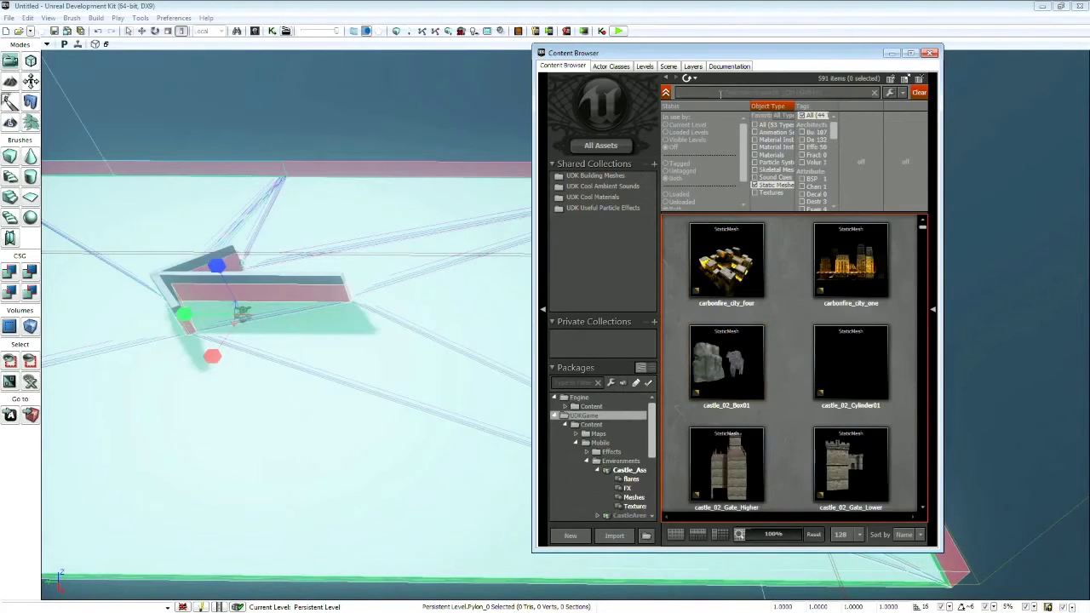
type("cart")
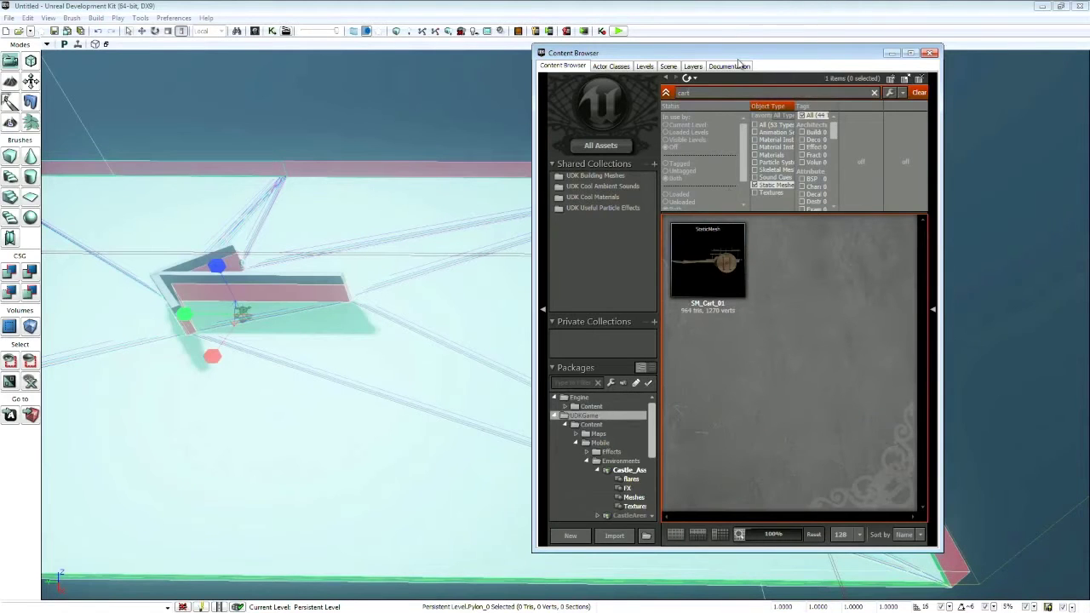
Place the SM_Cart_01 static mesh on the floor near the far corner and scale it up uniformly to about 2.46
left_click_drag(742, 56, 968, 37)
left_click_drag(933, 243, 655, 239)
key("space")
key("space")
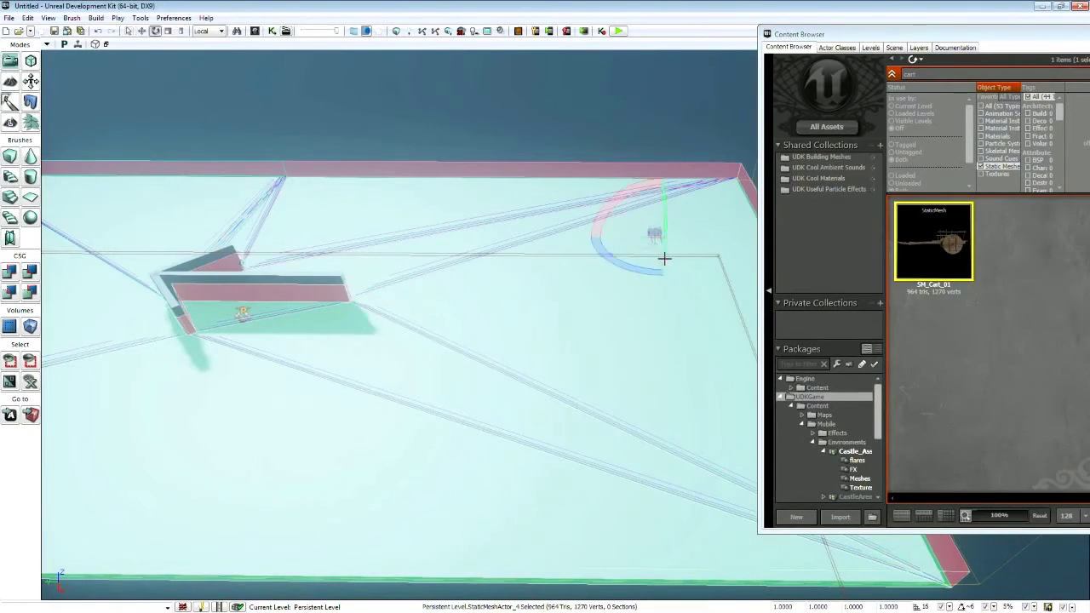
key("space")
mouse_move(663, 269)
left_mouse_down()
mouse_move(683, 290)
mouse_move(663, 269)
left_mouse_up()
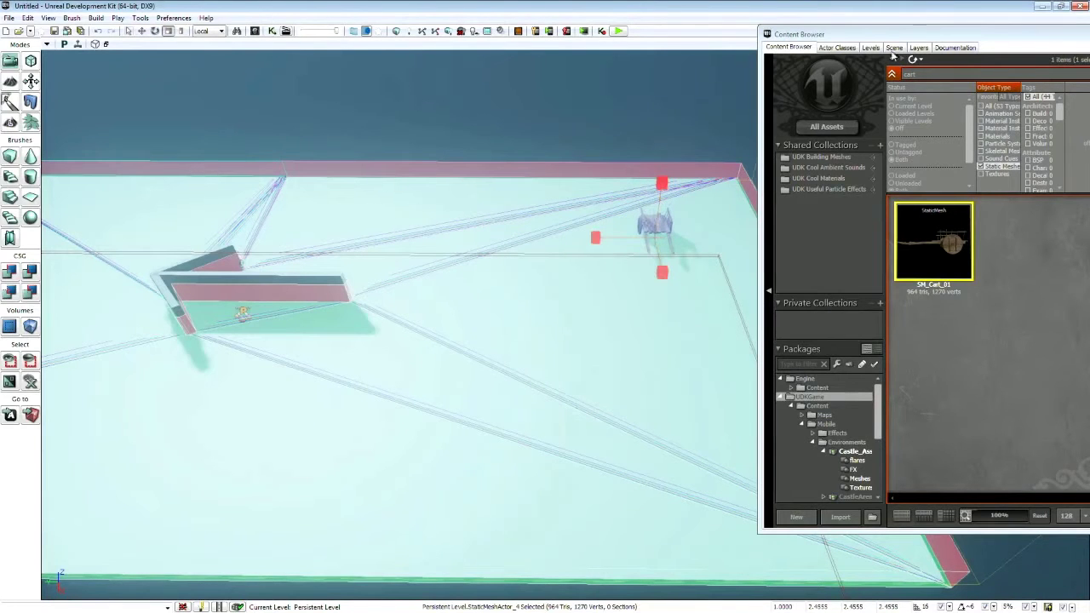
Close the Content Browser and rotate the cart so its handles point diagonally toward the floor's side wall
left_click_drag(941, 33, 530, 64)
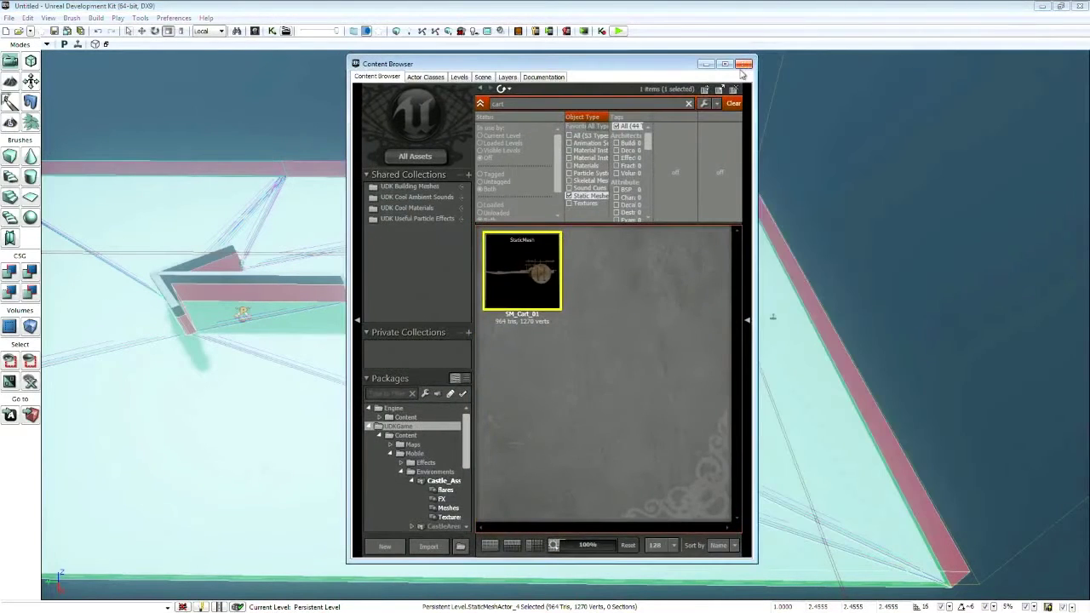
left_click(743, 64)
key("space")
key("space")
key("space")
left_click_drag(625, 263, 801, 317)
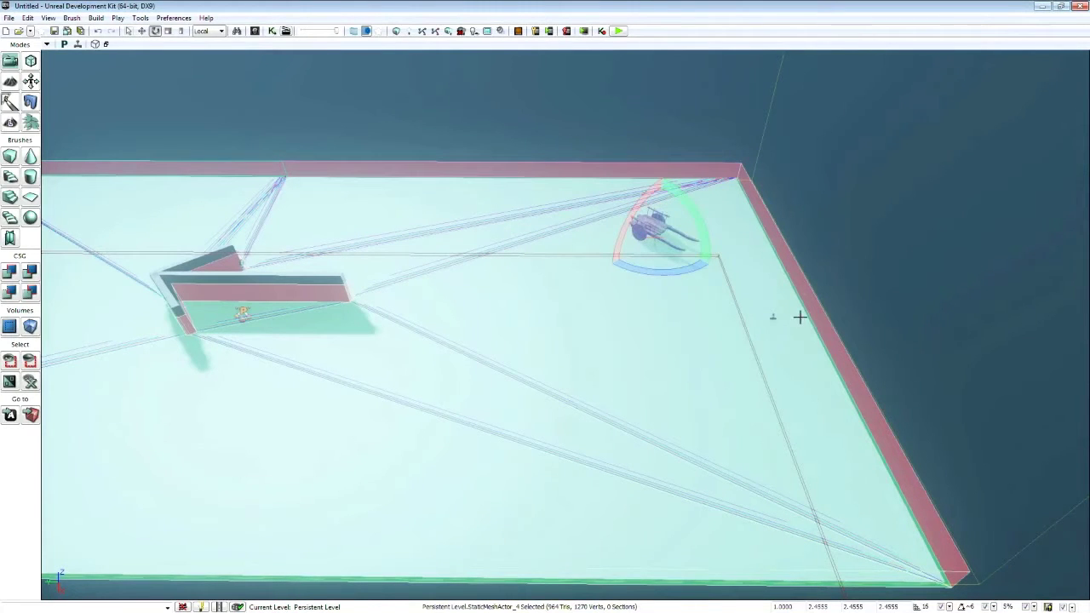
key("Escape")
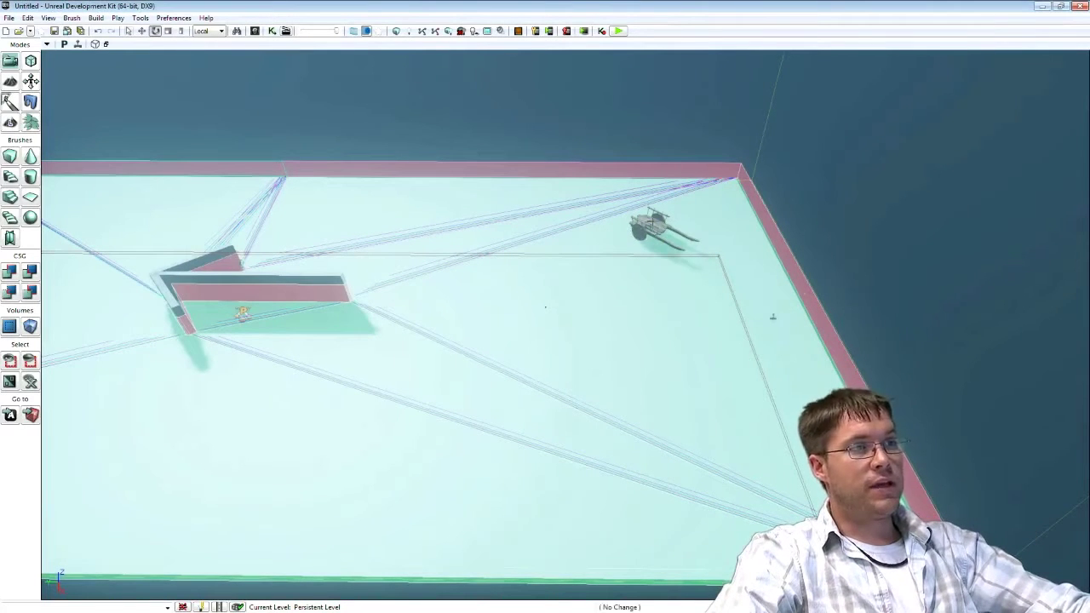
left_click(653, 221)
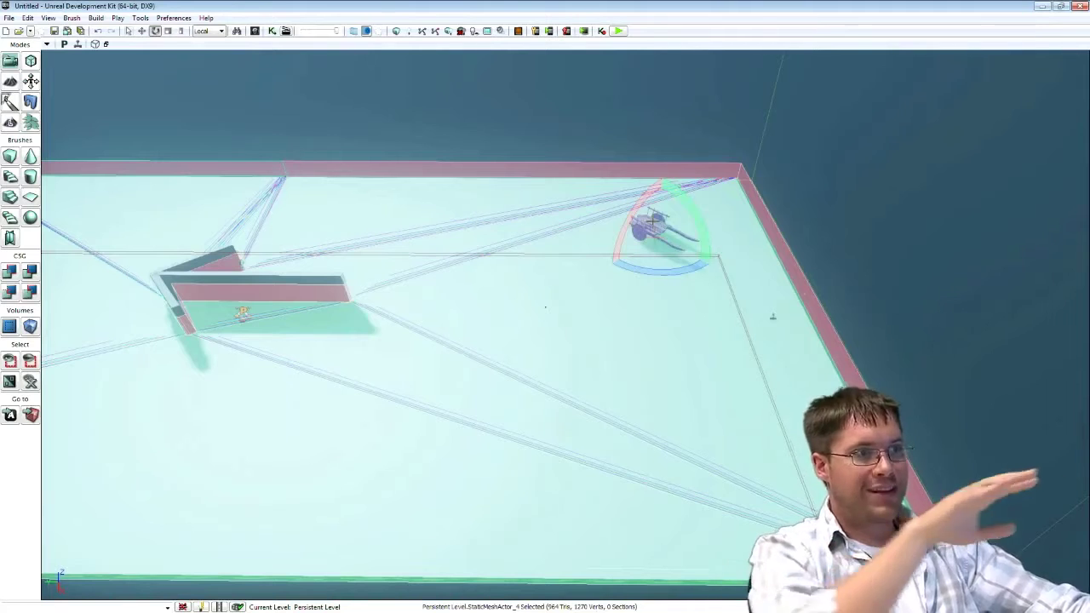
Rebuild the builder brush at the cart as a cube measuring 512 in X, Y and Z
right_click(8, 160)
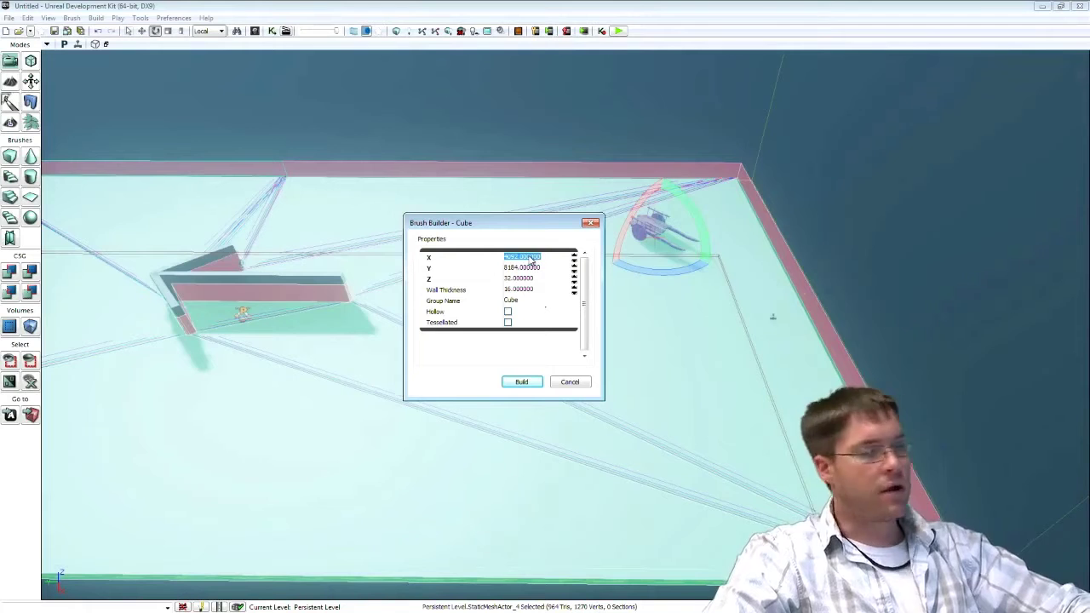
key("Tab")
type("512")
key("Tab")
type("51")
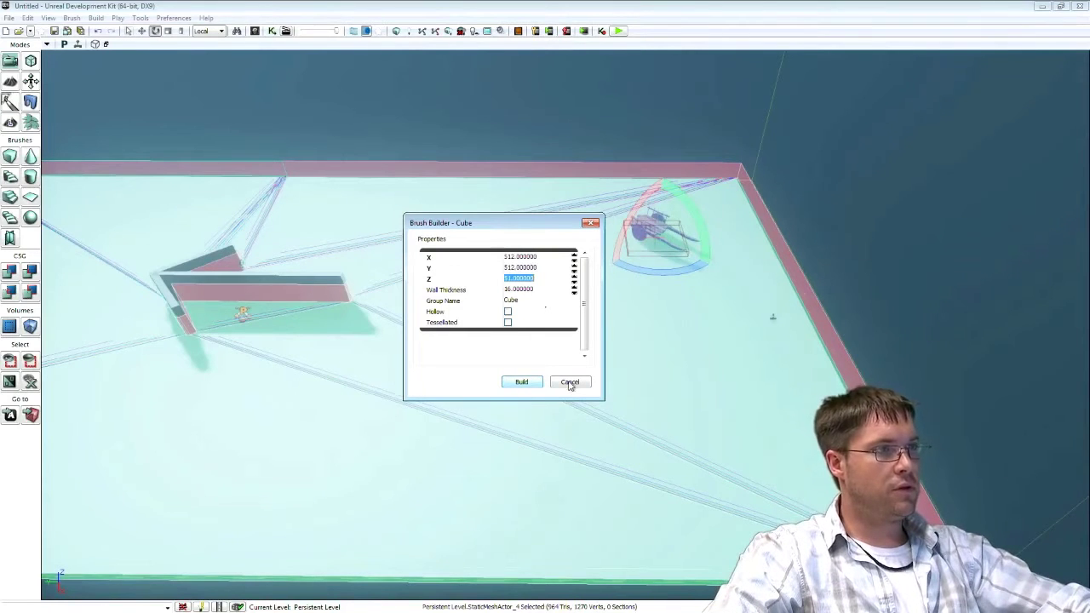
type("2")
key("Return")
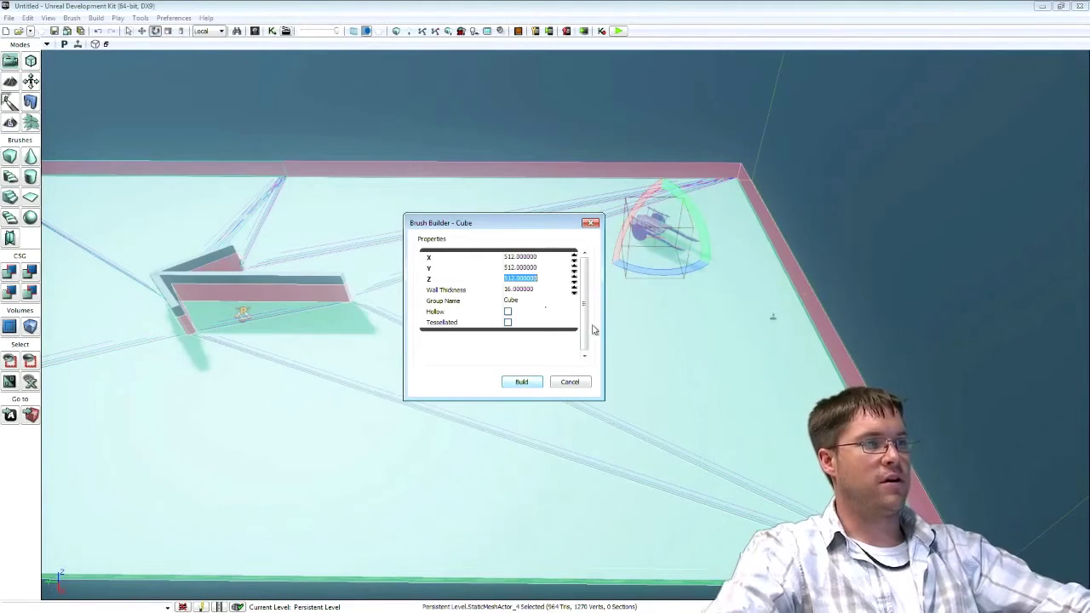
left_click(563, 383)
Raise the cube builder brush vertically so its base sits near the floor and it encloses the cart
mouse_move(761, 277)
right_mouse_down()
mouse_move(817, 223)
mouse_move(822, 231)
mouse_move(724, 336)
mouse_move(775, 273)
mouse_move(630, 138)
right_mouse_up()
left_click(625, 113)
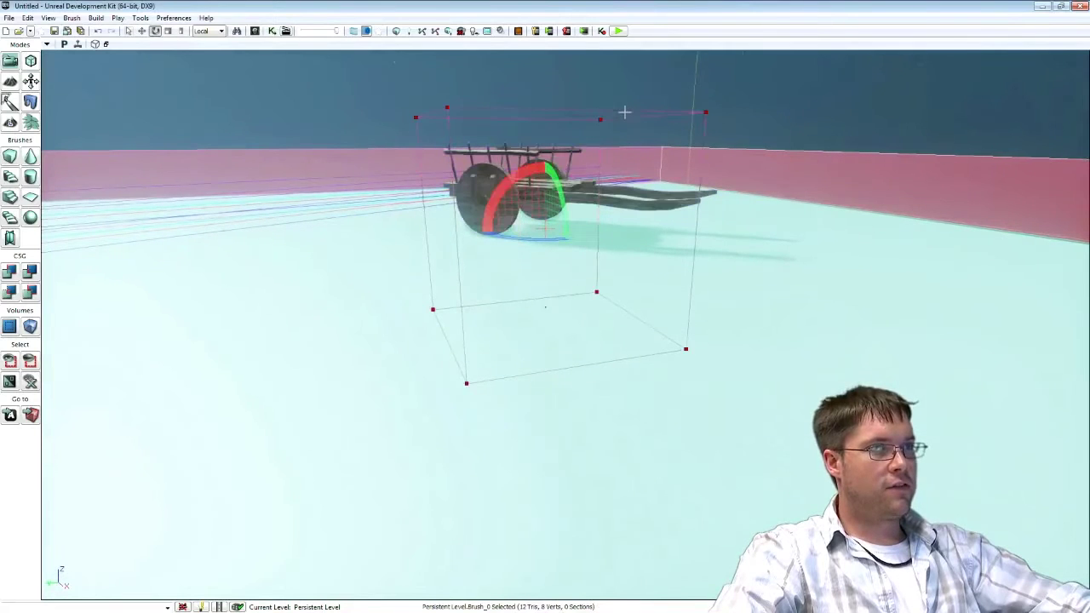
key("space")
key("space")
key("space")
left_click_drag(550, 175, 550, 57)
mouse_move(551, 57)
right_mouse_down()
mouse_move(536, 107)
mouse_move(629, 248)
right_mouse_up()
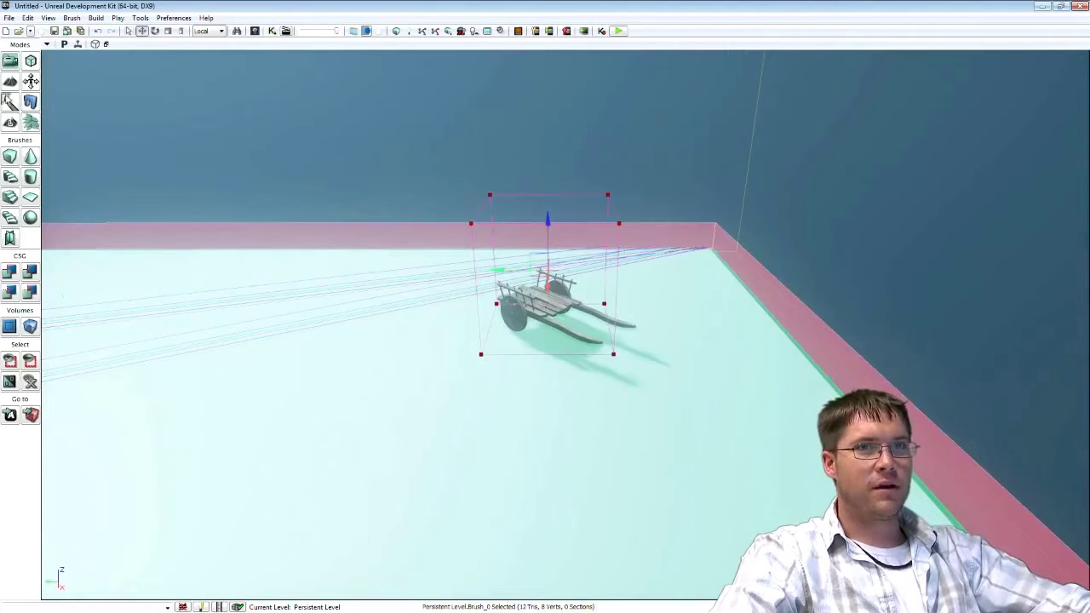
Check the cube brush dimensions and scale the cart down uniformly so it fits well inside the brush
right_click(9, 156)
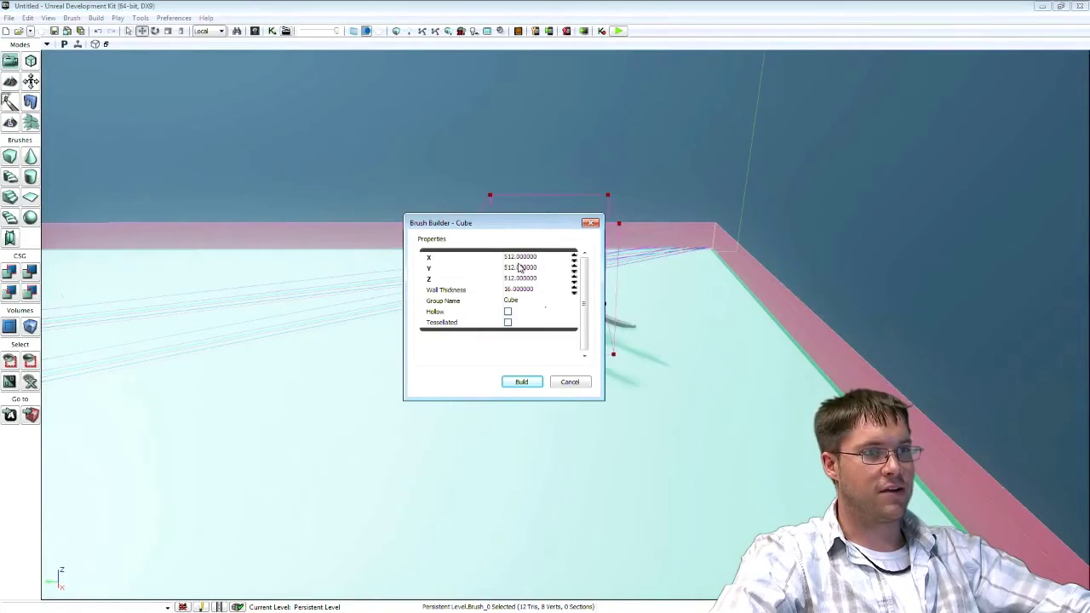
left_click(593, 223)
left_click(549, 315)
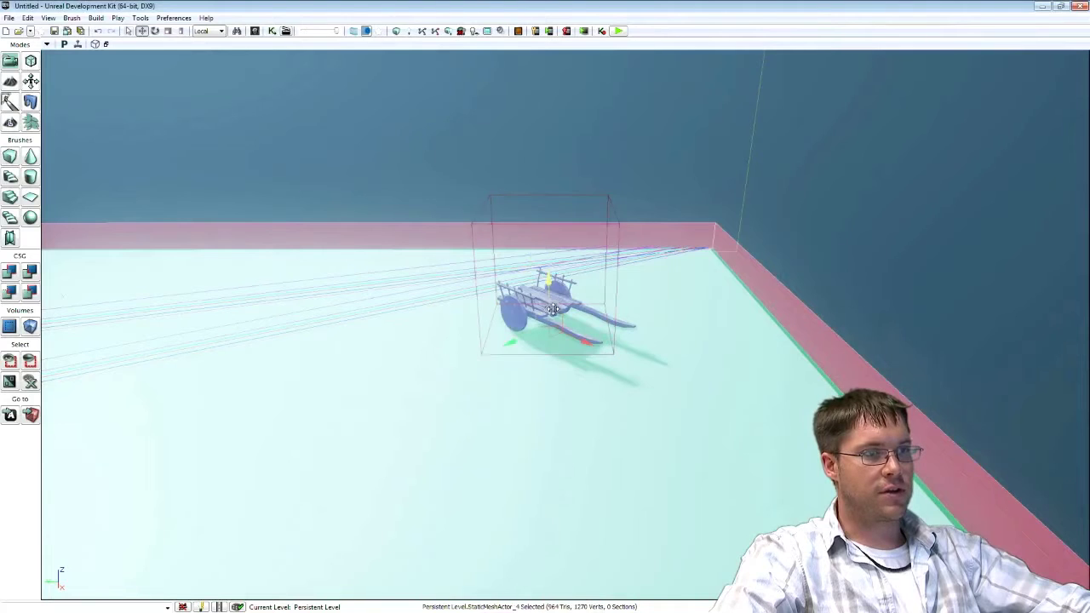
left_click_drag(552, 271, 552, 315)
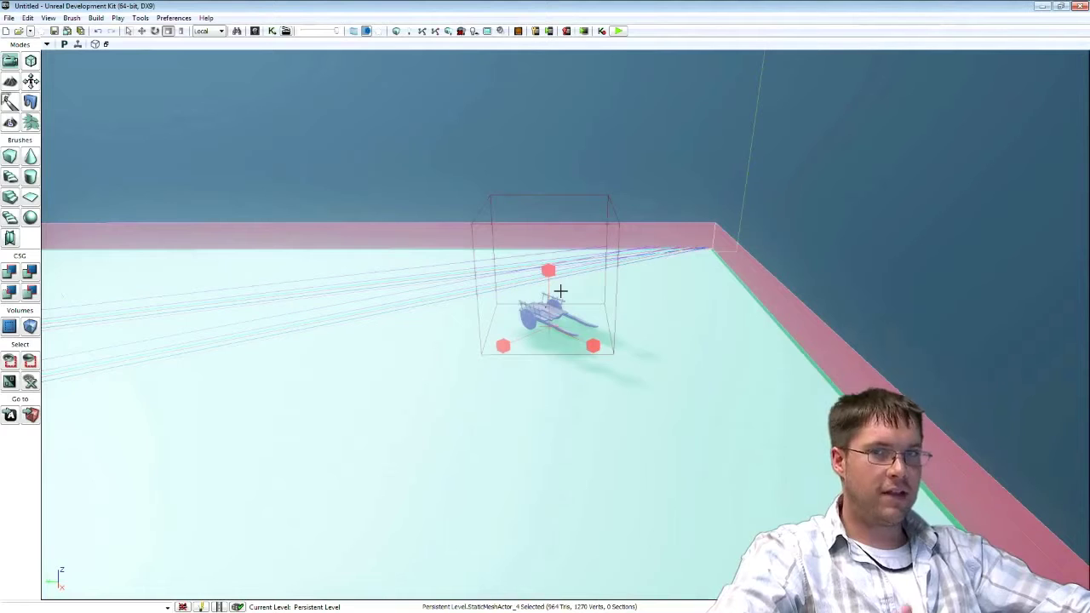
left_click(617, 423)
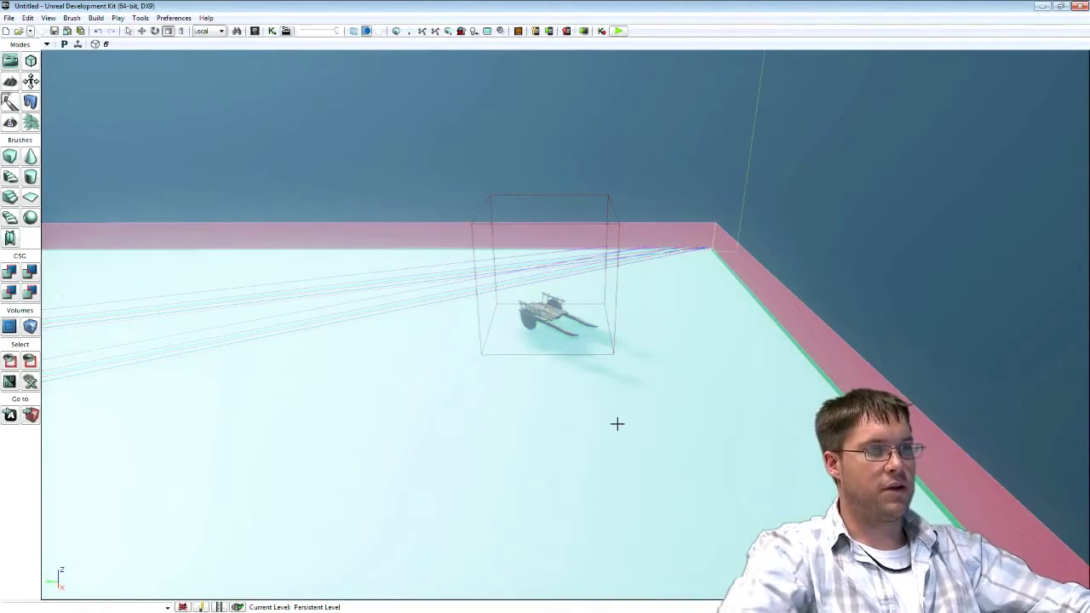
Add a UDKMOBAShopAreaVolume from the cube brush around the cart and move the builder brush off beyond the floor's edge
left_click(619, 276)
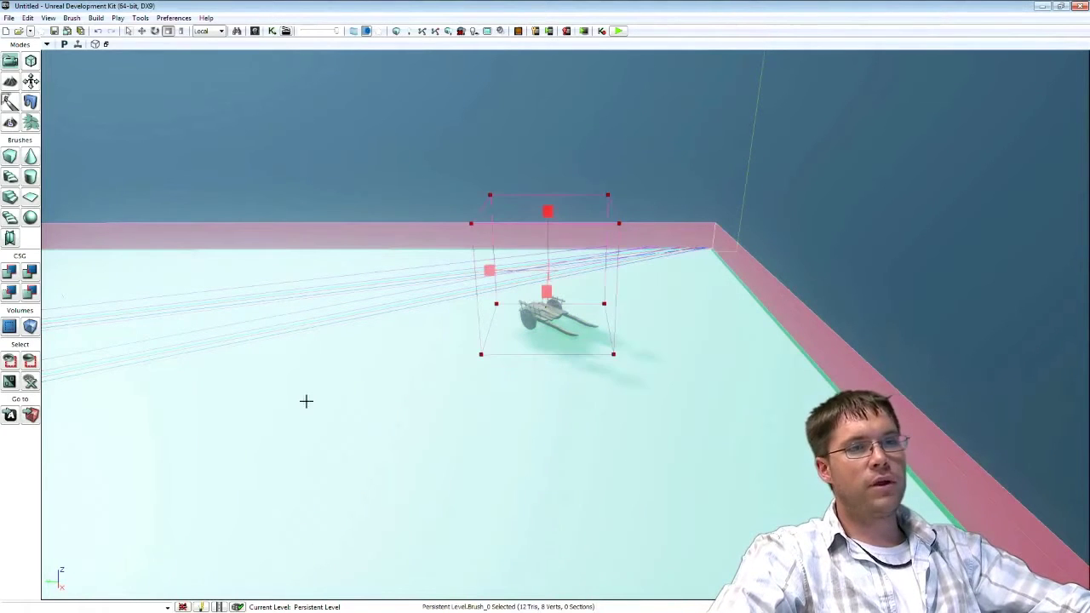
left_click(30, 331)
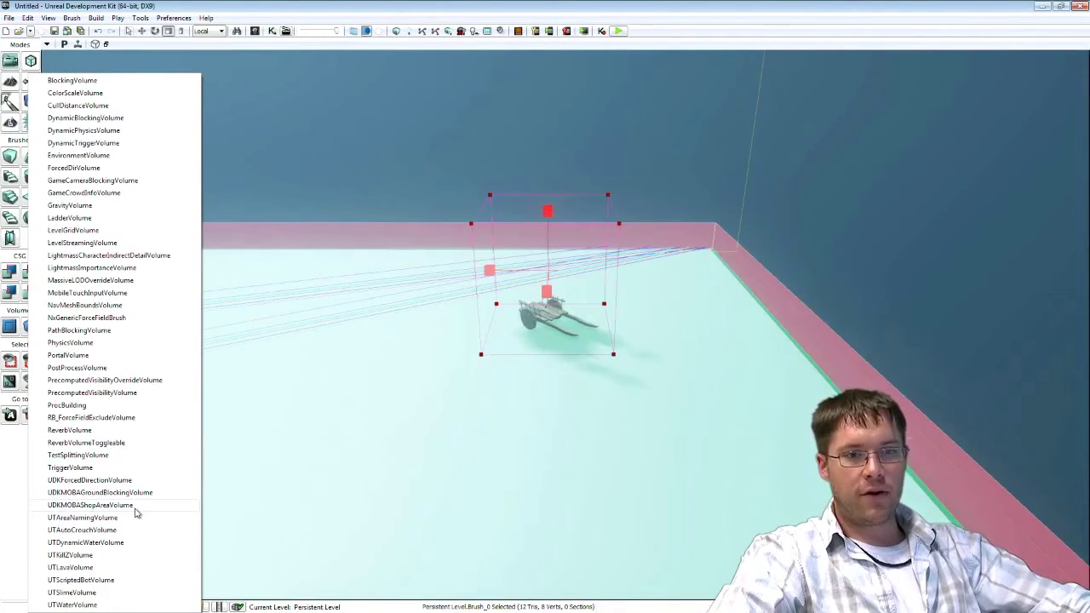
left_click(102, 505)
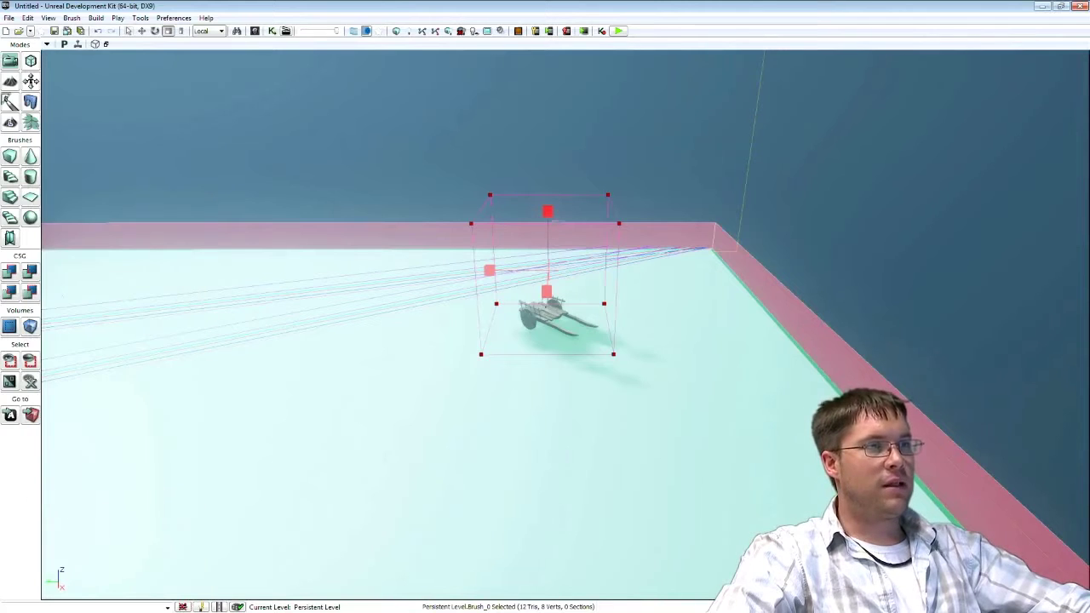
key("space")
left_click_drag(515, 269, 1012, 272)
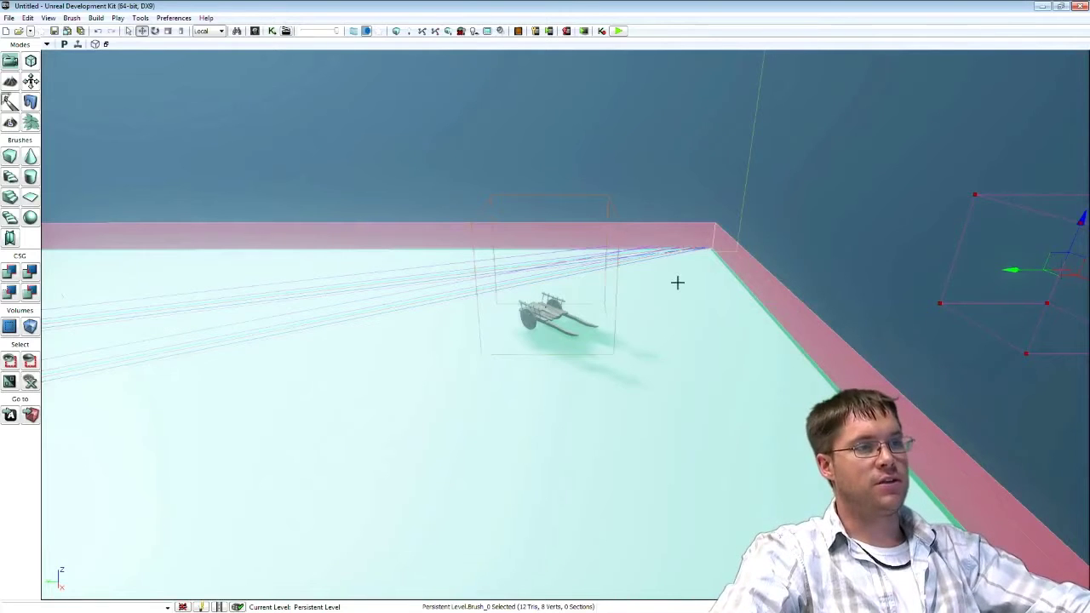
right_click_drag(696, 334, 637, 338)
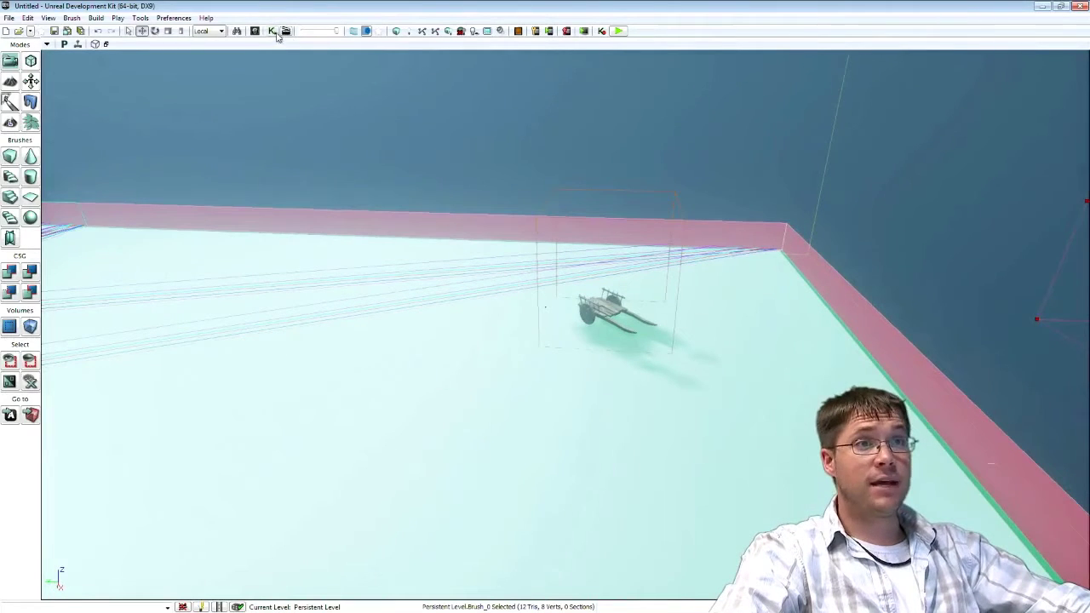
Play the level in the editor preview, walk the hero in and out of the shop area at the cart and end the session
left_click(620, 32)
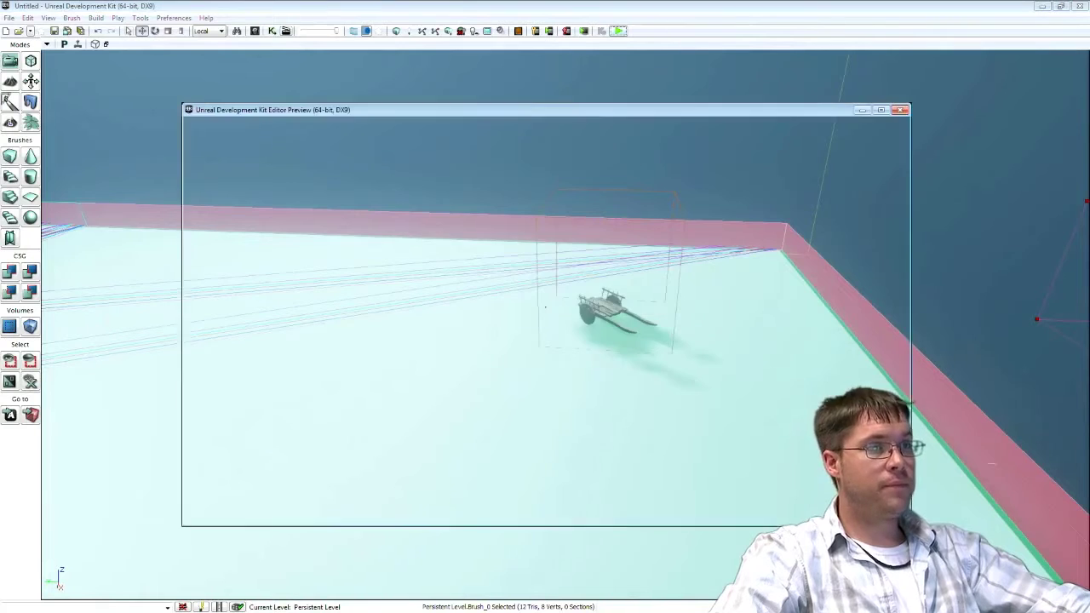
left_click(570, 311)
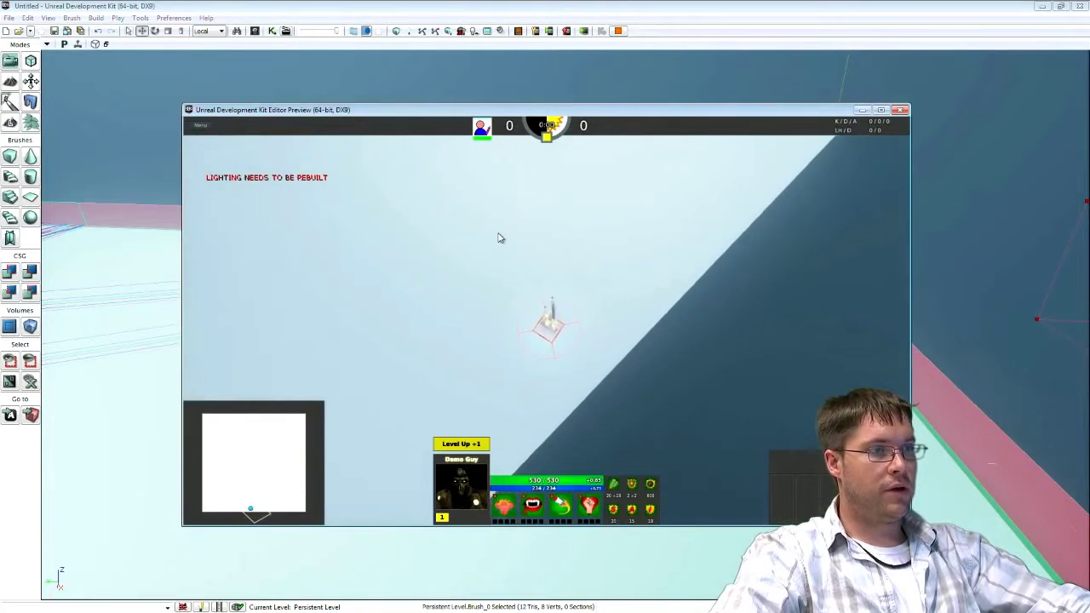
right_click(528, 253)
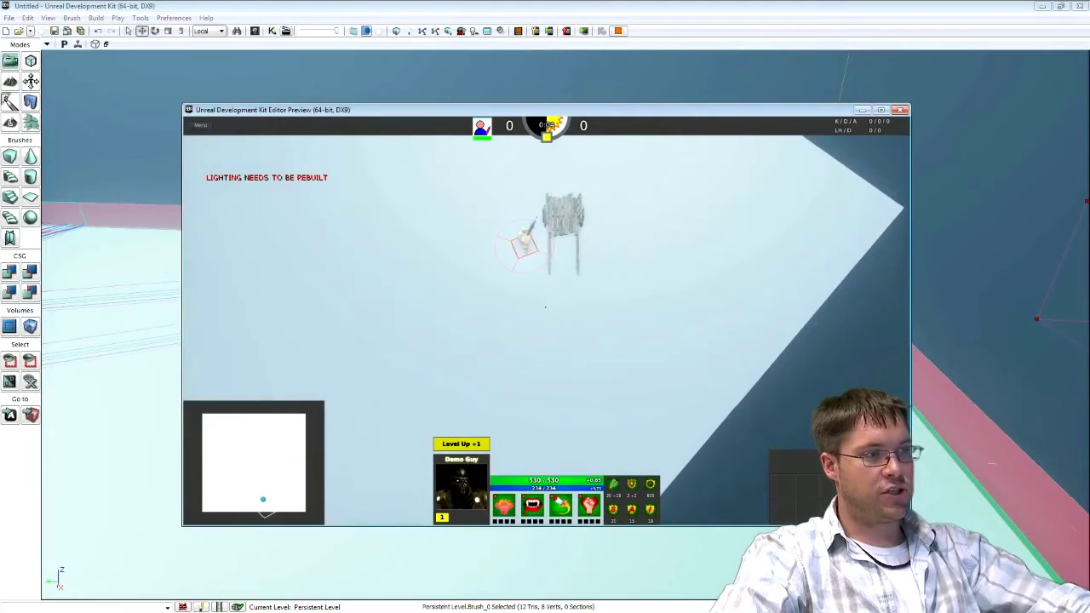
right_click(333, 333)
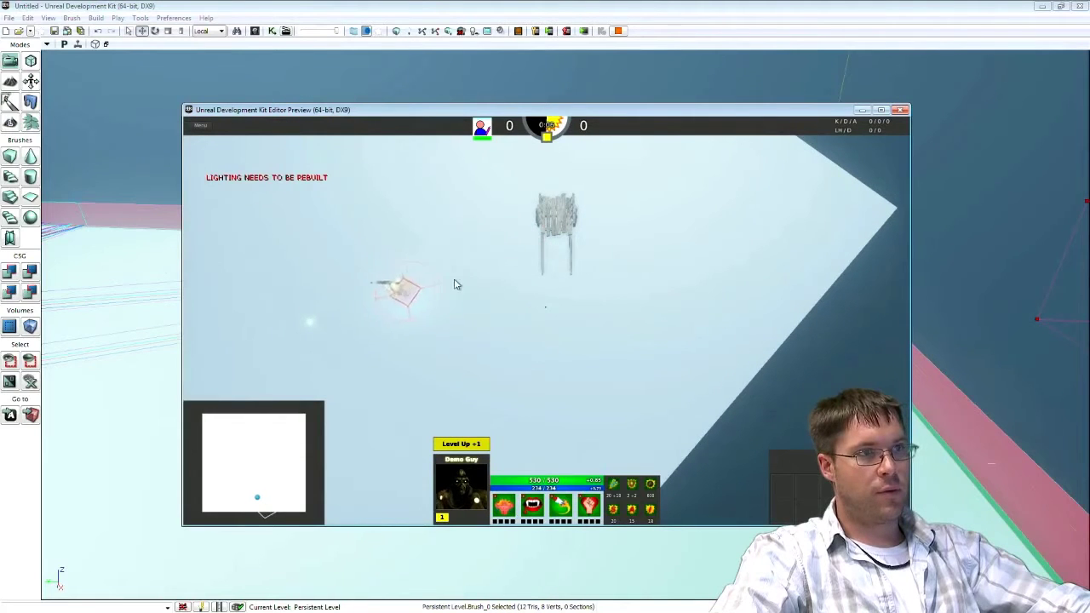
right_click(522, 231)
right_click(375, 252)
right_click(524, 223)
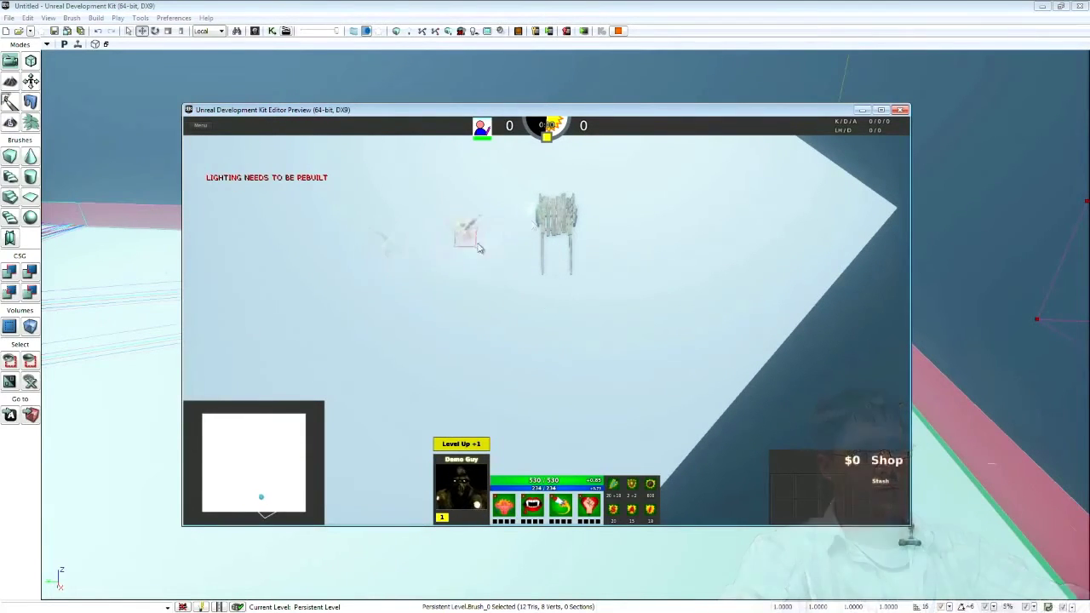
right_click(397, 257)
right_click(403, 264)
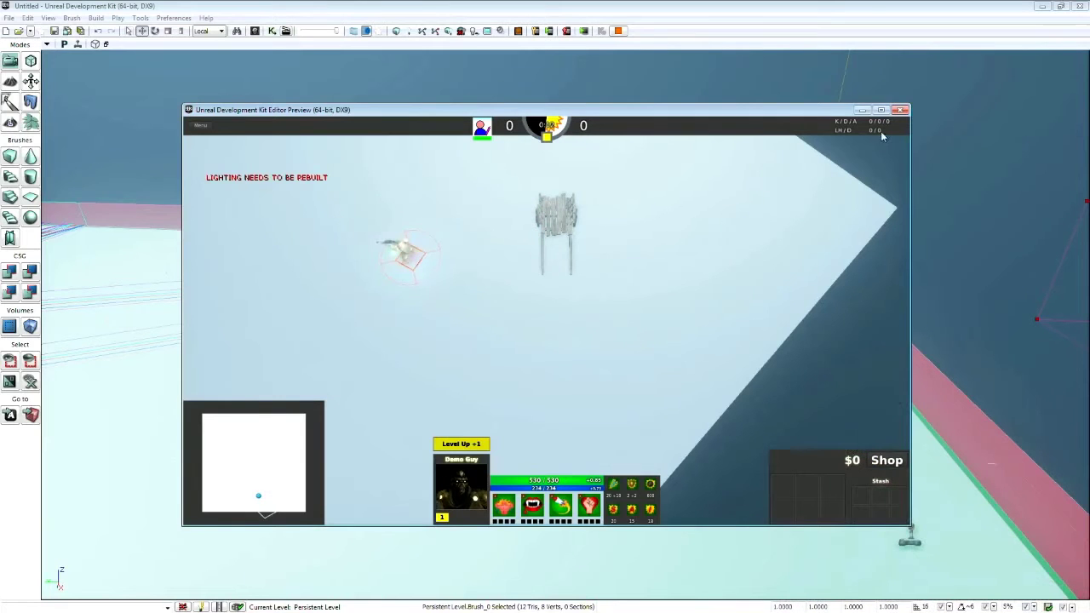
left_click(900, 110)
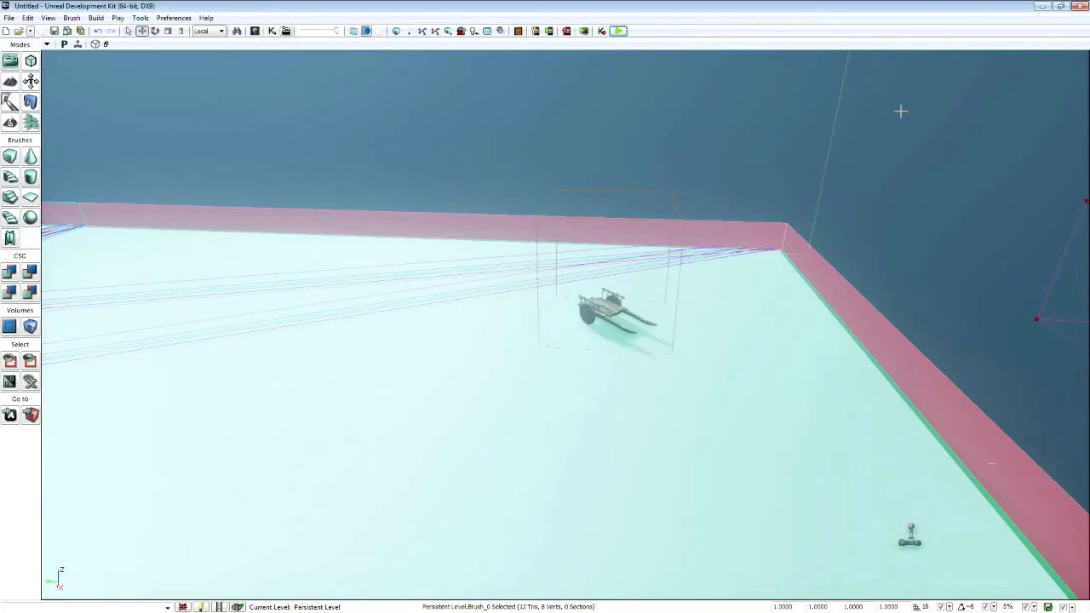
Examine the placeable MOBA actor classes, including UDKMOBACreepFactory and UDKMOBATowerObjective
right_click_drag(631, 325, 439, 295)
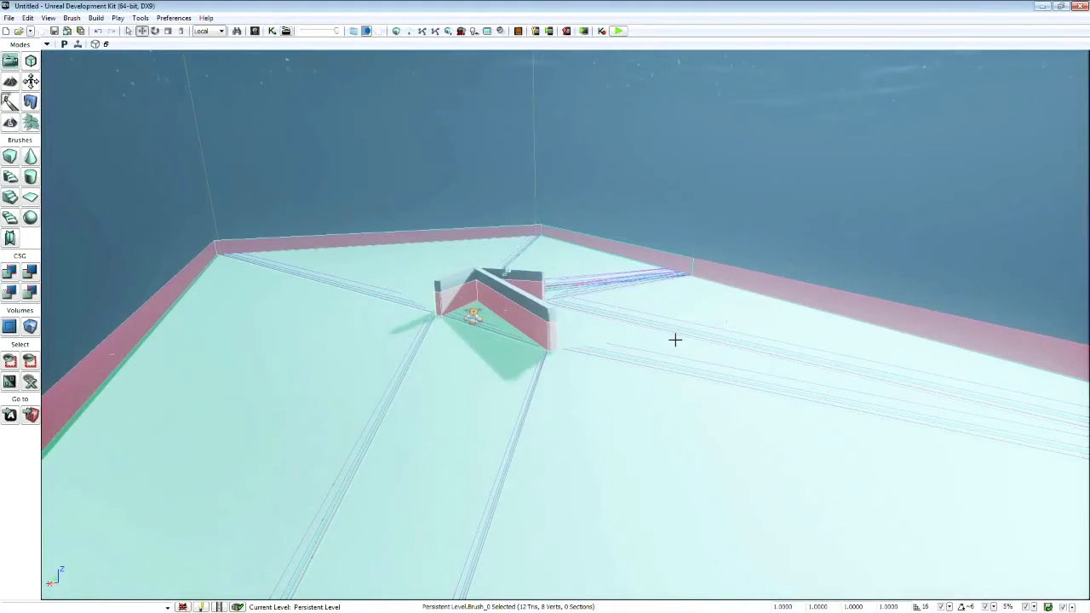
right_click_drag(690, 329, 809, 315)
key("w")
mouse_move(545, 306)
right_mouse_down()
mouse_move(503, 314)
mouse_move(486, 302)
mouse_move(478, 320)
right_mouse_up()
key("s")
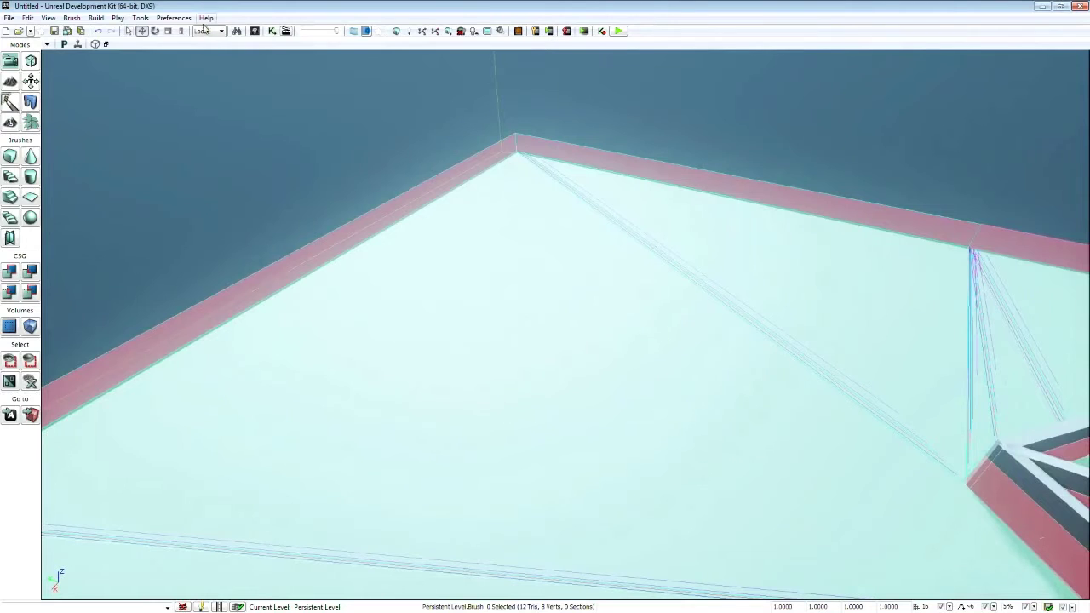
left_click(255, 31)
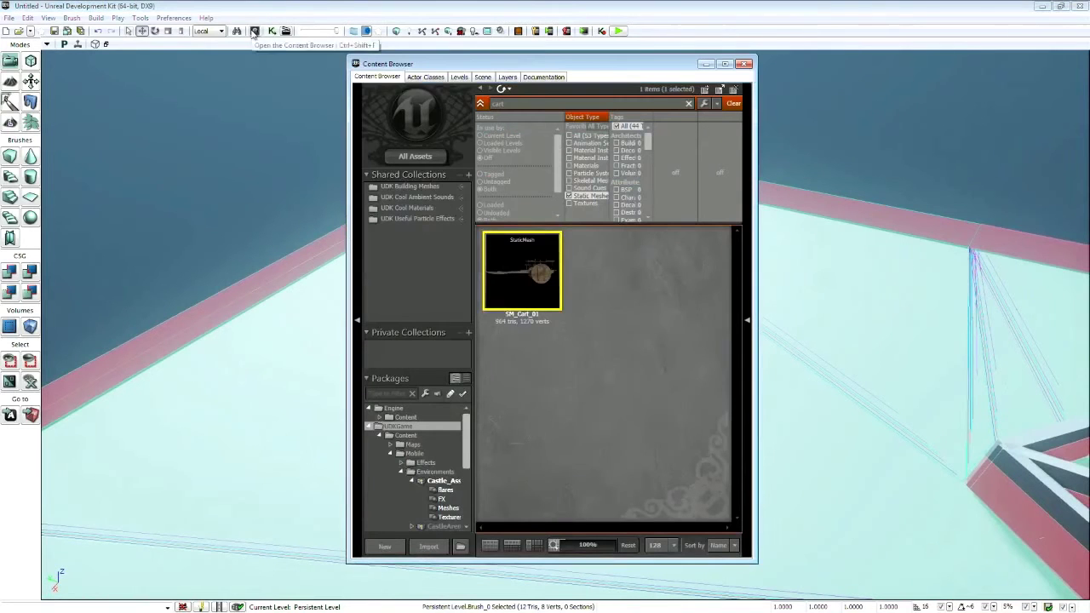
left_click(426, 78)
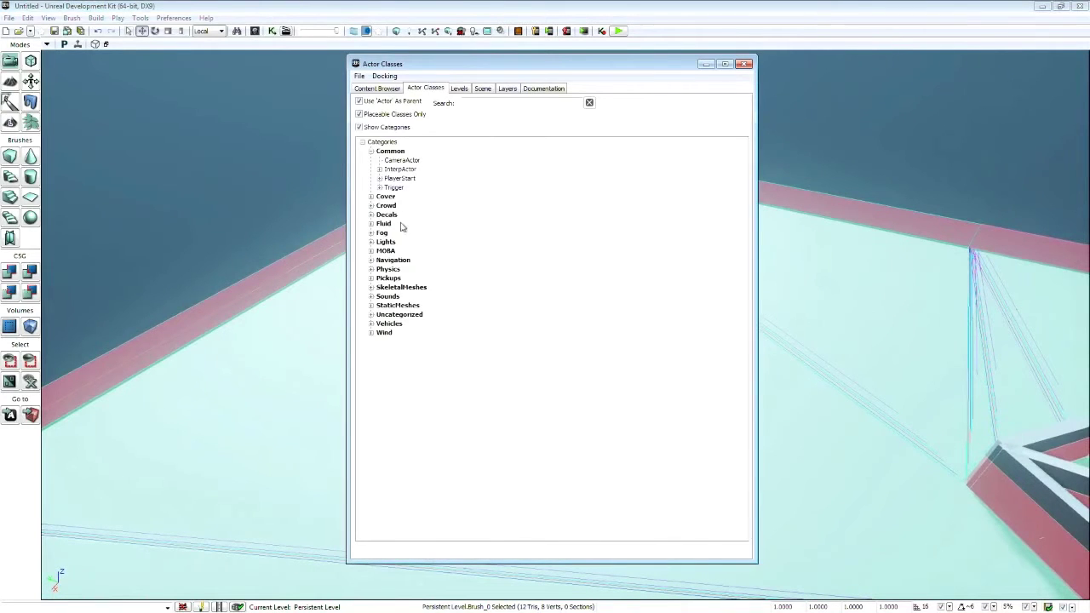
left_click(371, 252)
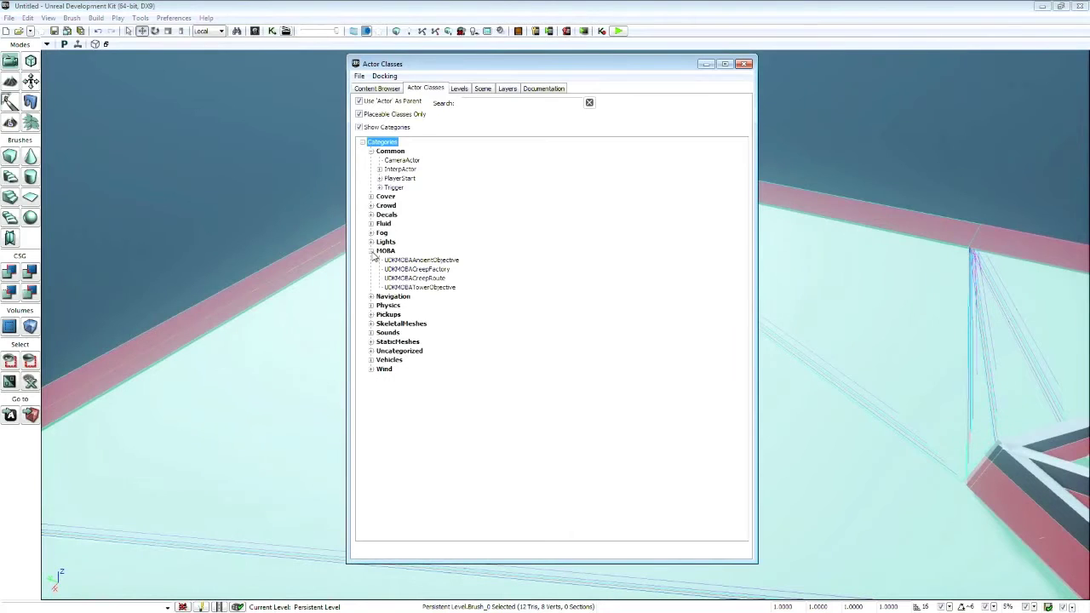
left_click(436, 270)
left_click(438, 288)
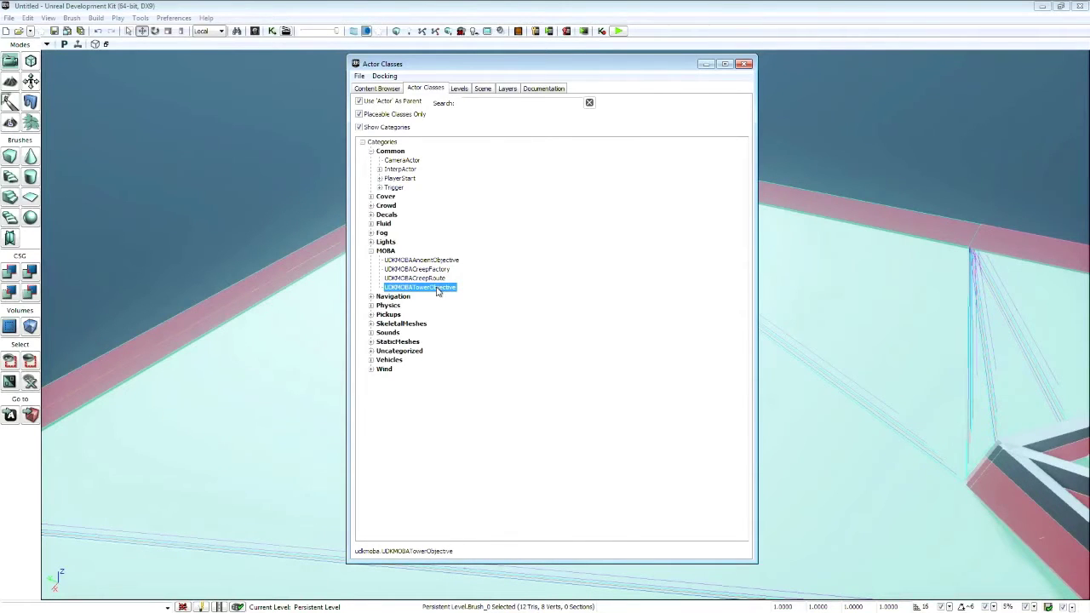
Clear the cart search, widen the Content Browser and filter its assets to Archetypes only
left_click_drag(580, 64, 774, 37)
left_click(580, 63)
left_click_drag(719, 76, 587, 77)
key("BackSpace")
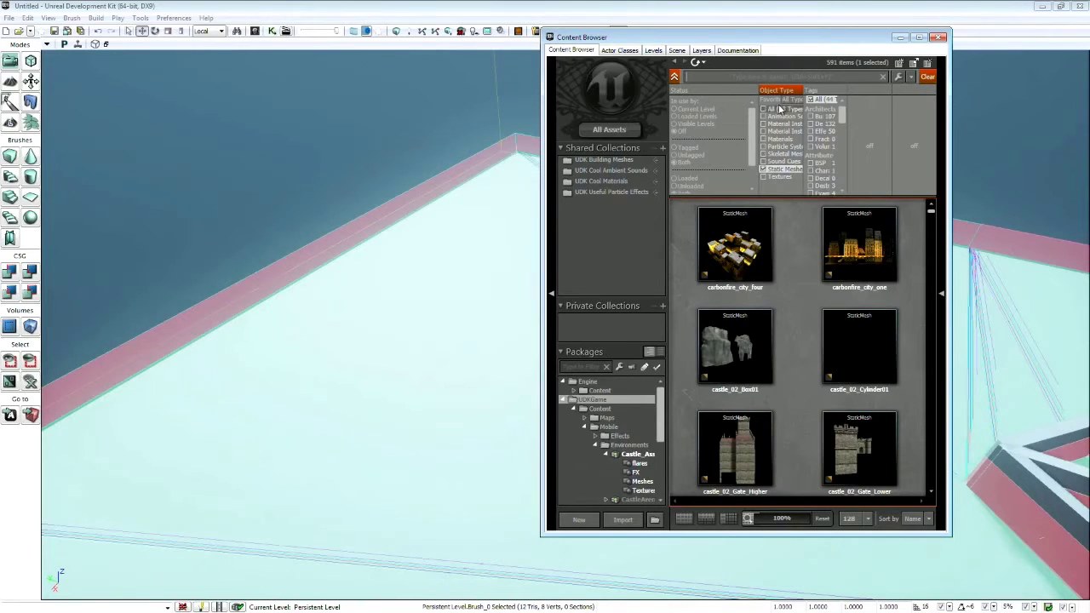
left_click_drag(547, 193, 358, 192)
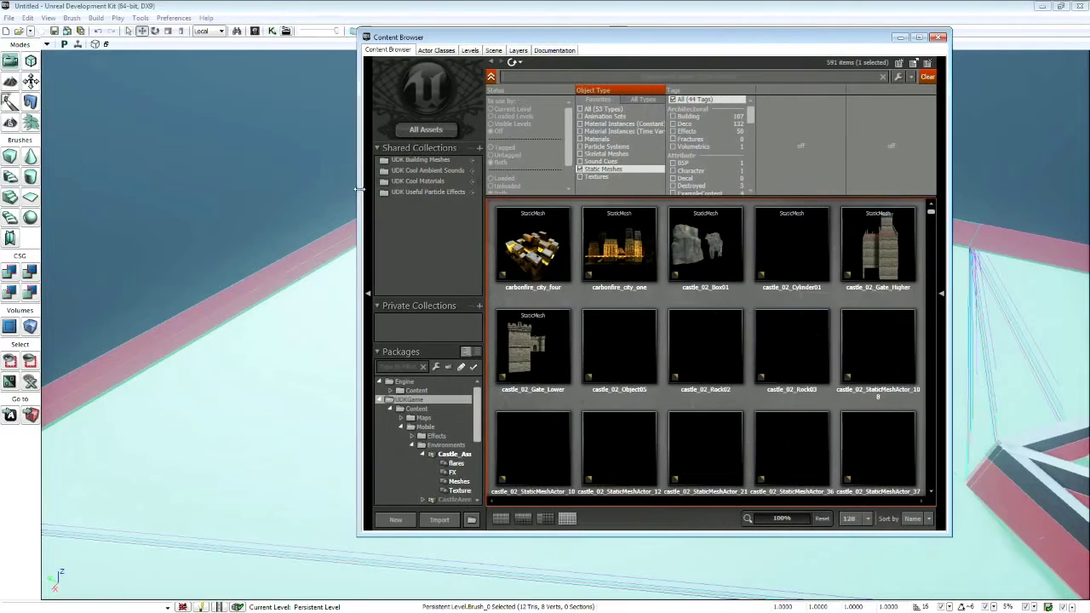
left_click(641, 99)
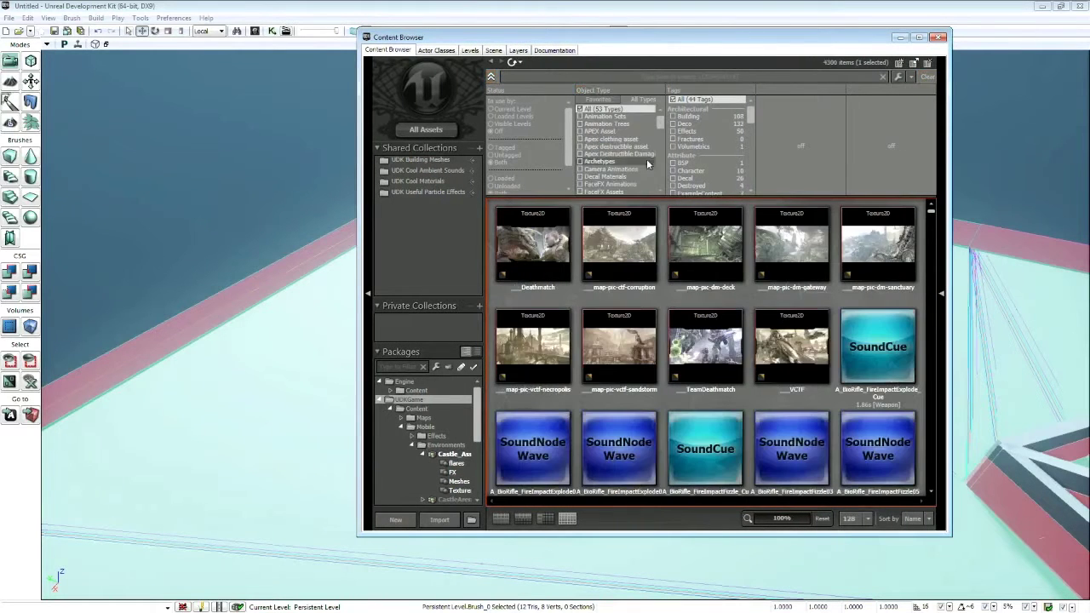
left_click(635, 161)
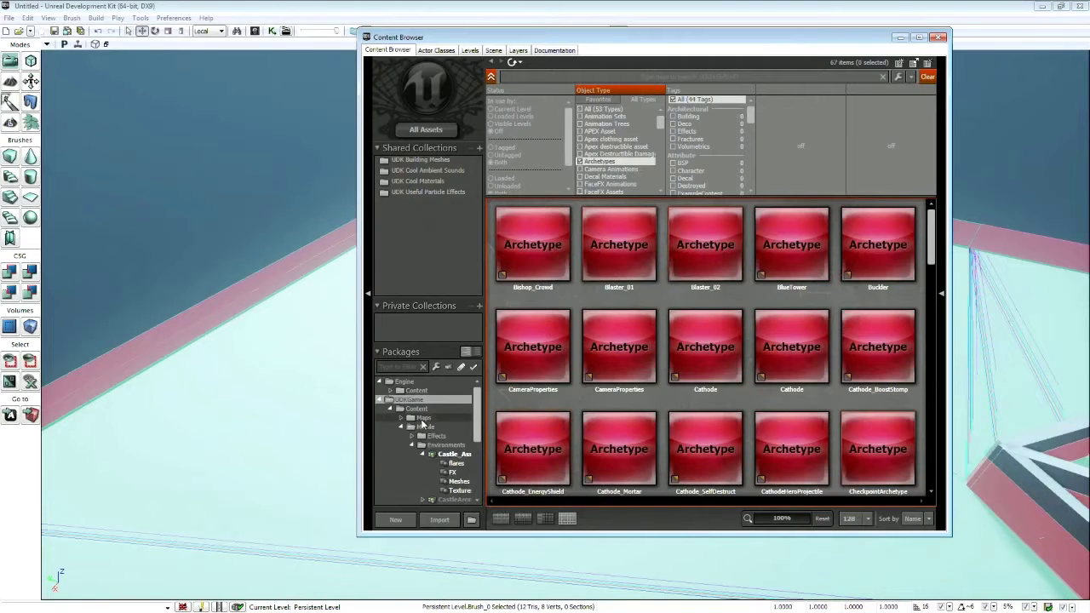
Search the archetypes for "moba", browse them and replace the search with "tower"
left_click(553, 78)
type("moba")
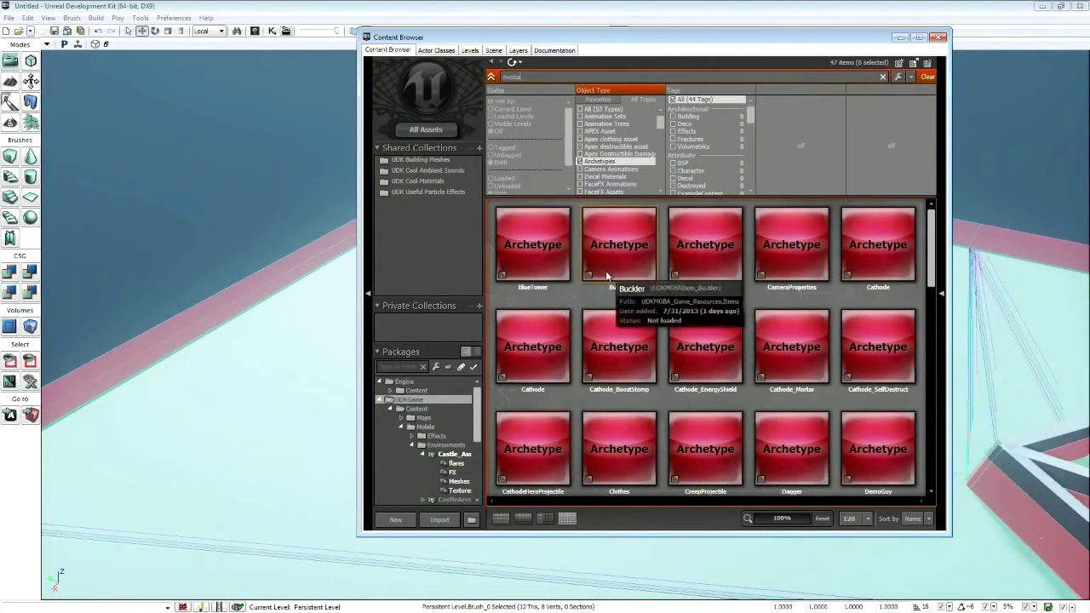
scroll(680, 336, "down", 1)
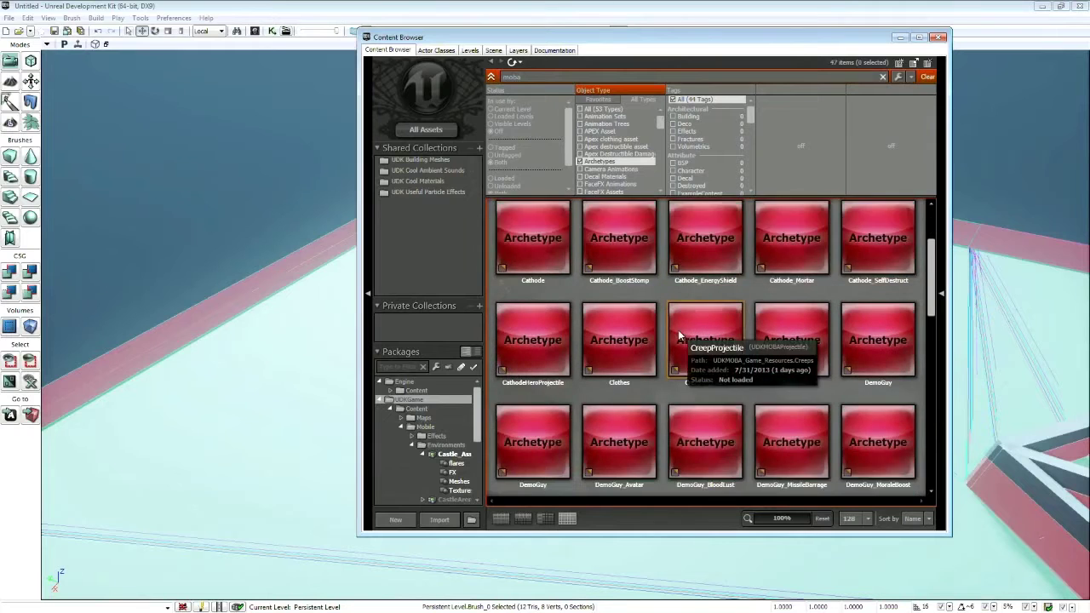
scroll(678, 332, "up", 1)
left_click_drag(535, 77, 475, 82)
type("tmaer")
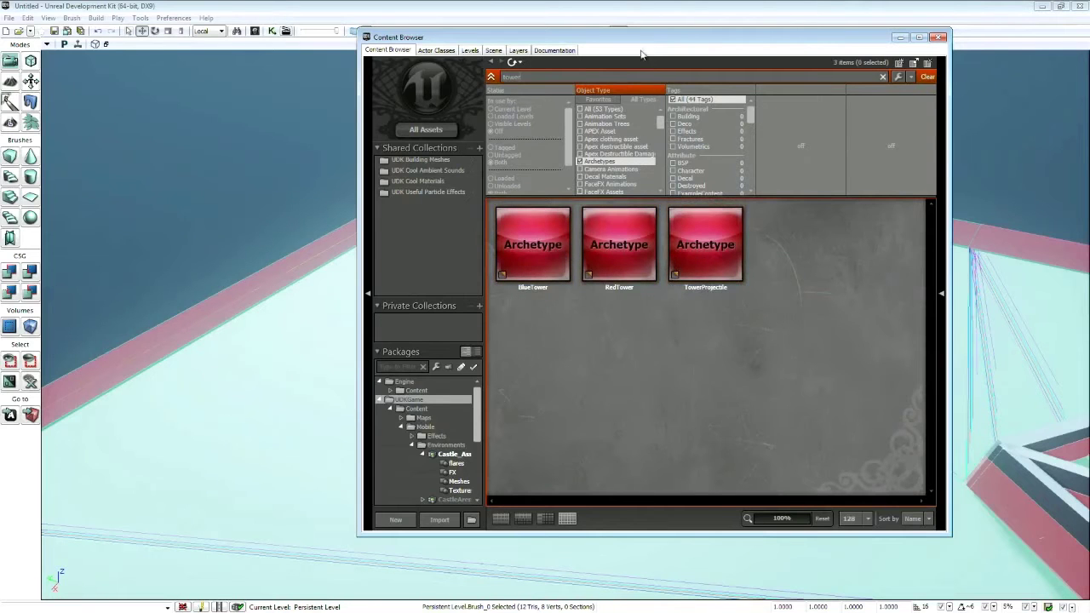
Place the RedTower archetype on the floor near the edge wall and close the Content Browser
left_click_drag(642, 44, 875, 59)
left_click_drag(852, 255, 342, 305)
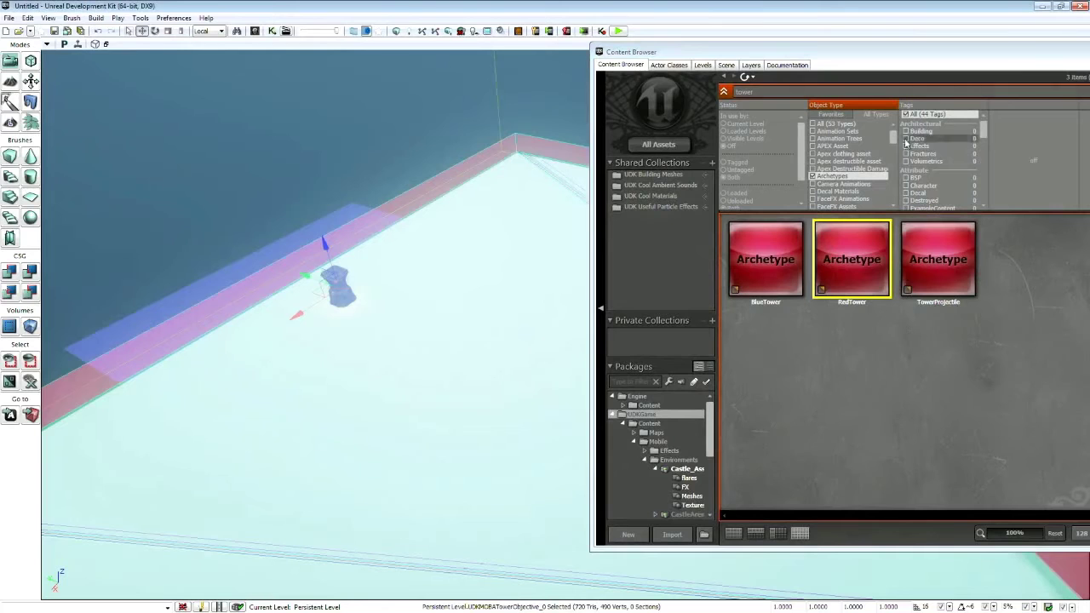
left_click_drag(988, 53, 722, 76)
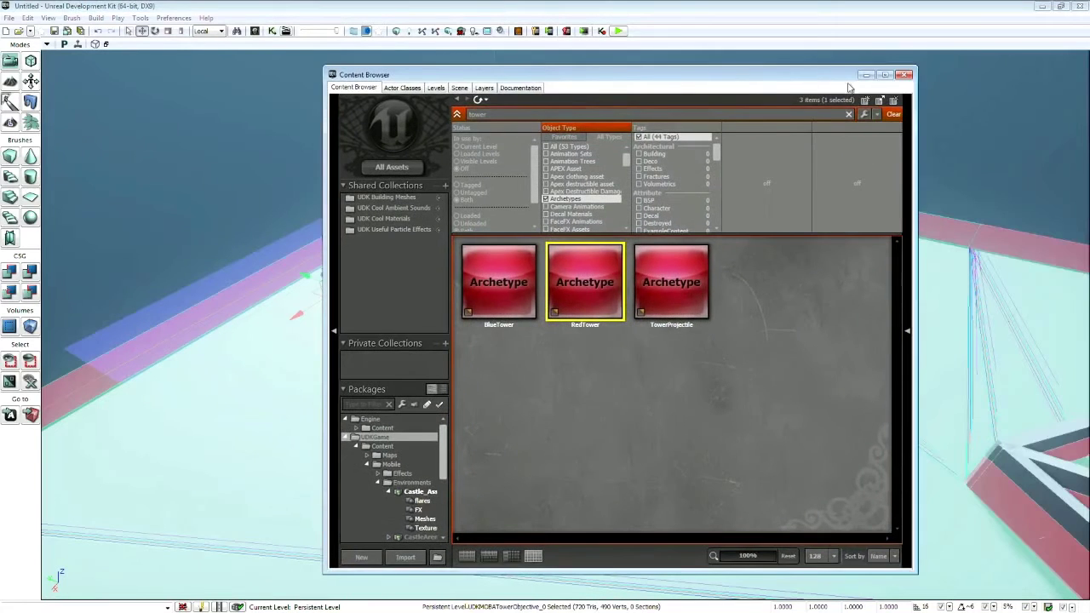
left_click(905, 74)
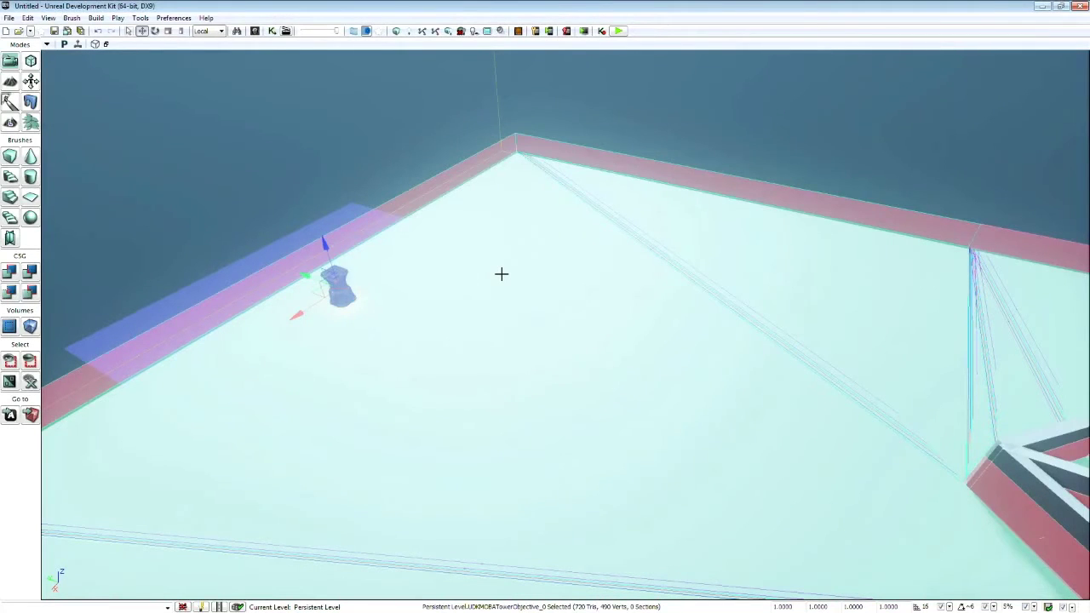
Open the tower's properties with the Tower category expanded, and duplicate the tower onto the open floor away from the wall
double_click(347, 295)
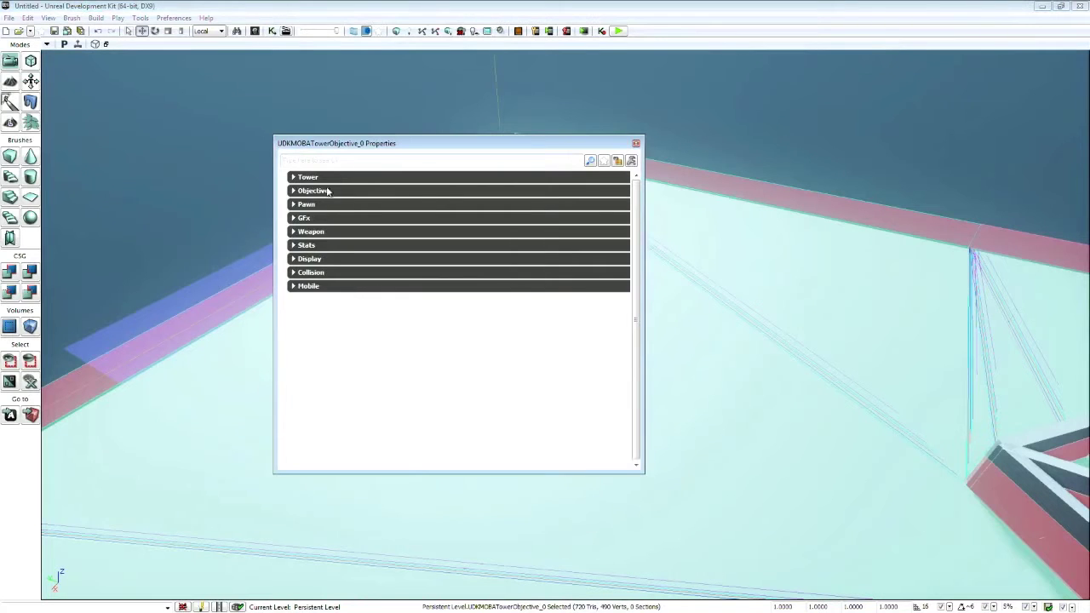
left_click(303, 179)
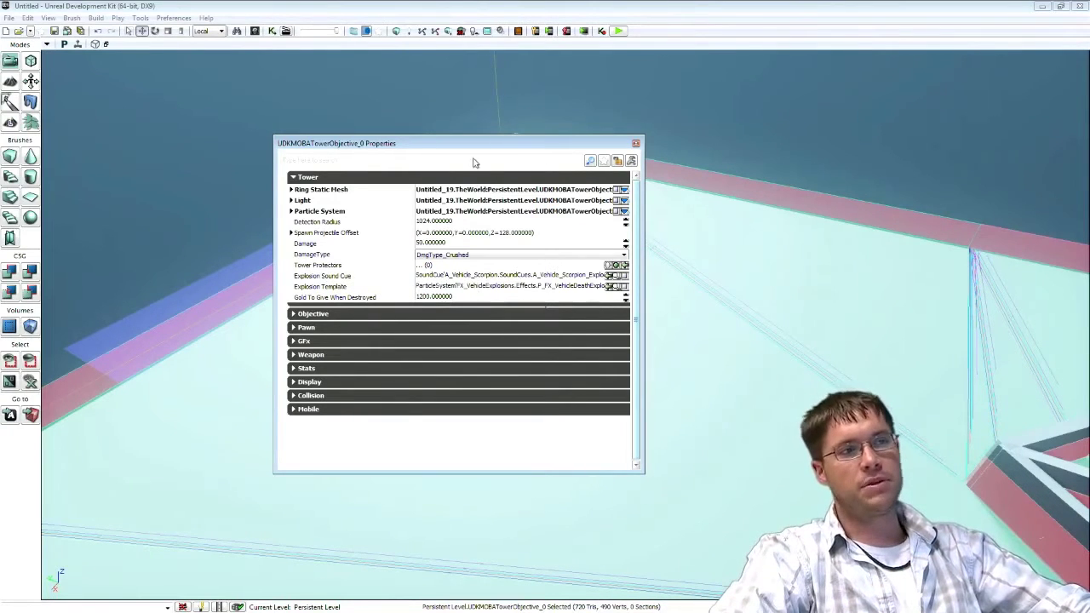
left_click_drag(487, 150, 903, 58)
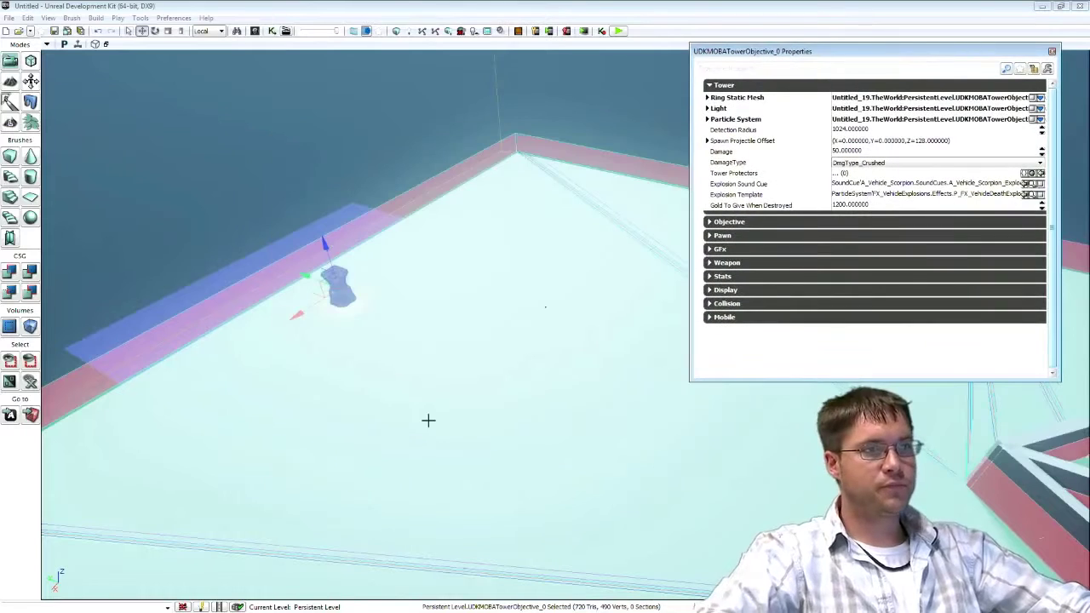
left_click_drag(306, 276, 575, 404, "alt")
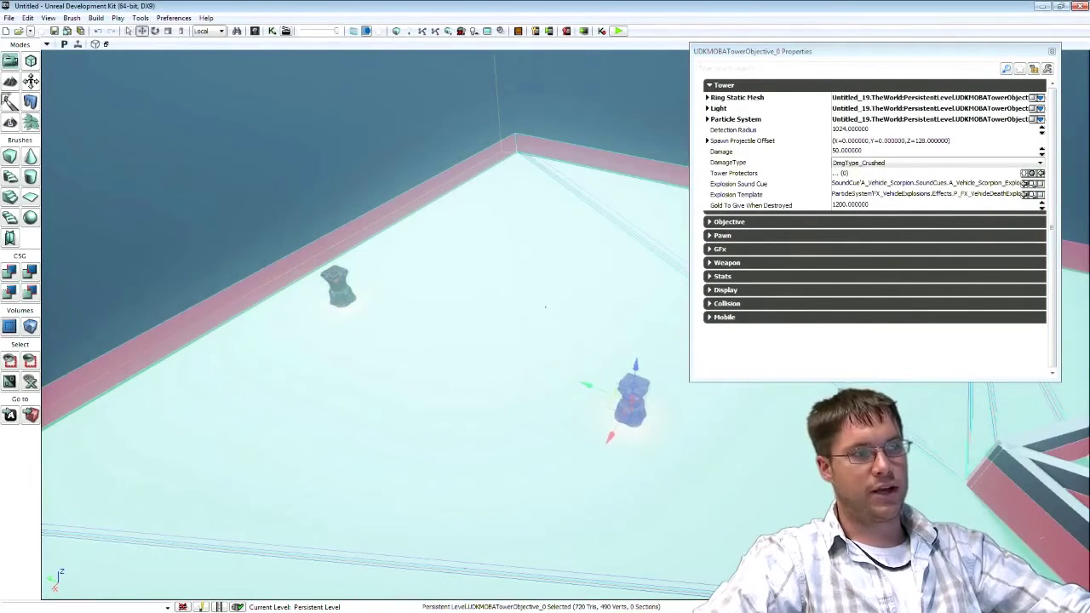
Add a Tower Protectors entry to the tower beside the wall and assign the tower on the open floor to it
left_click(340, 289)
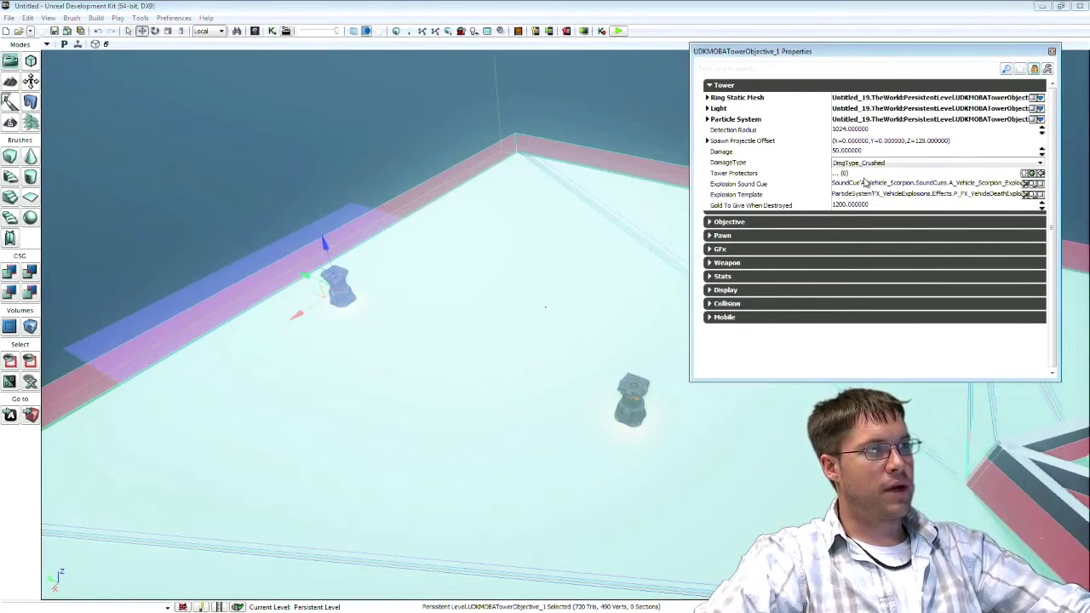
left_click(1029, 173)
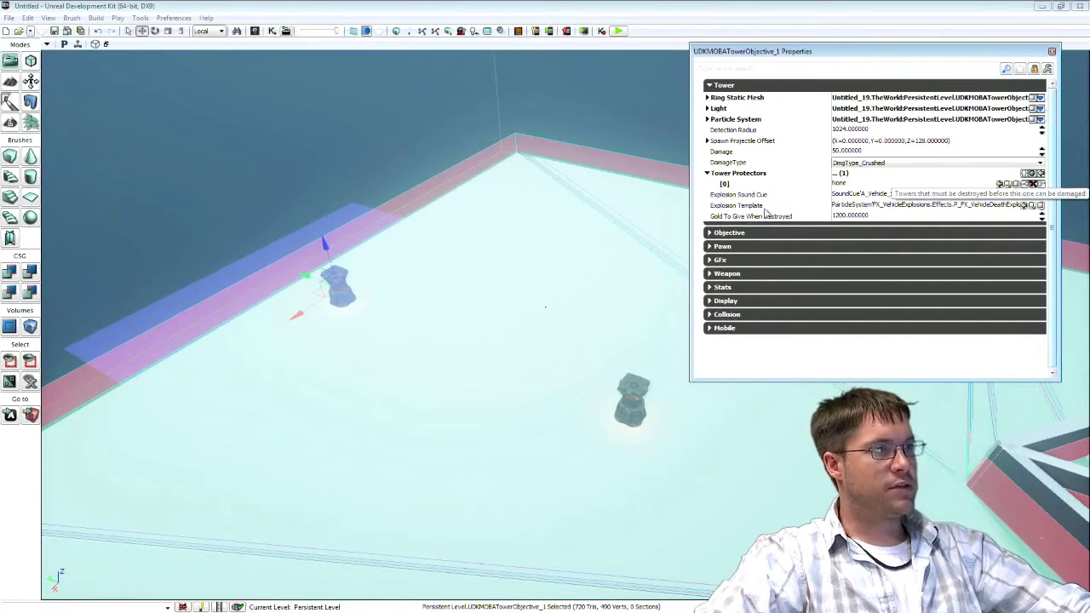
left_click(631, 400)
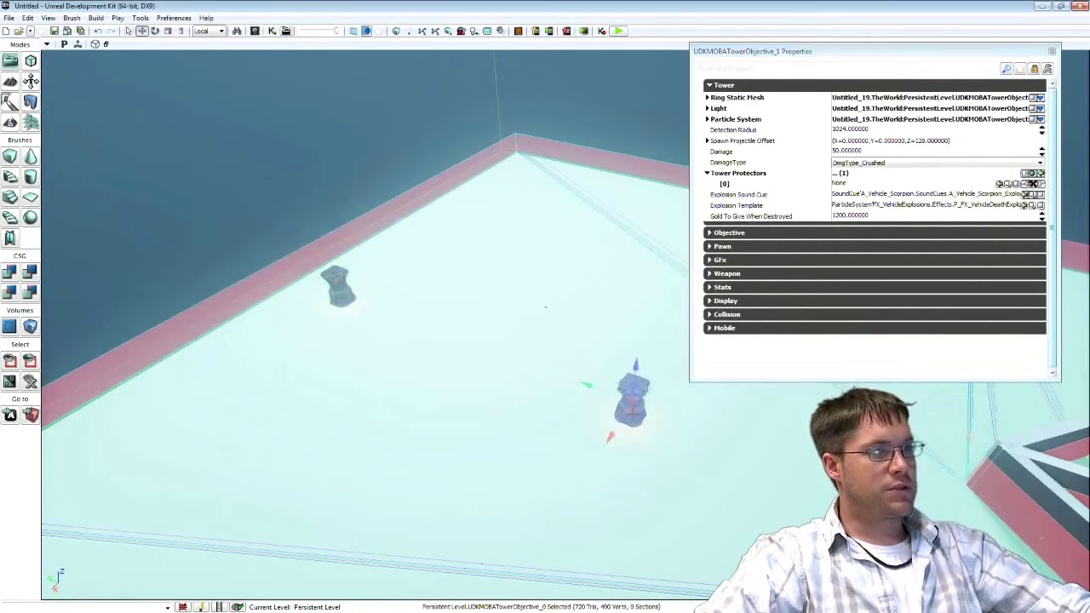
left_click(1001, 184)
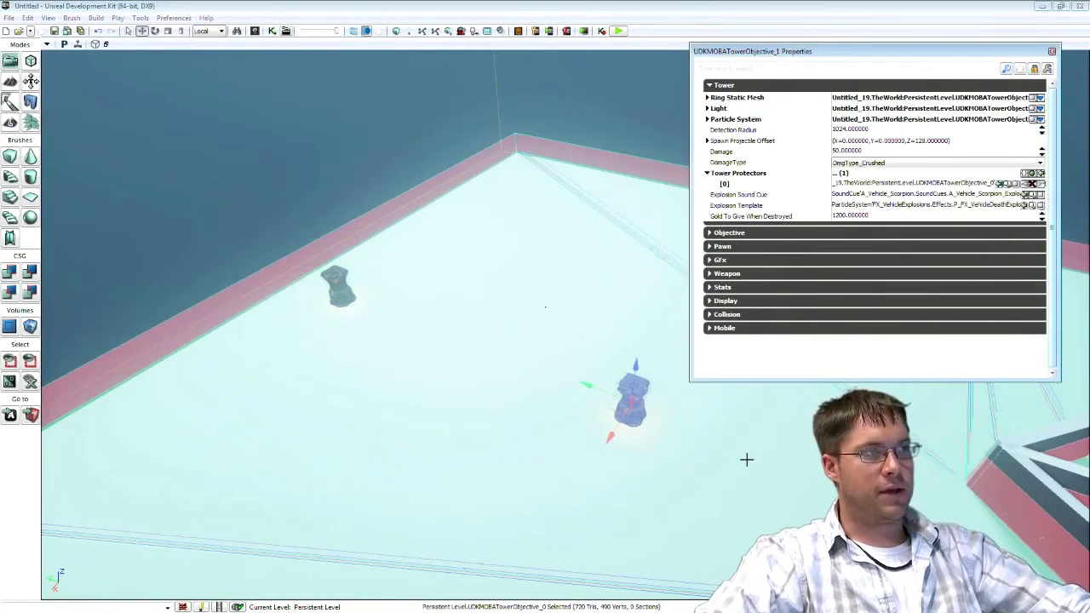
left_click(1052, 52)
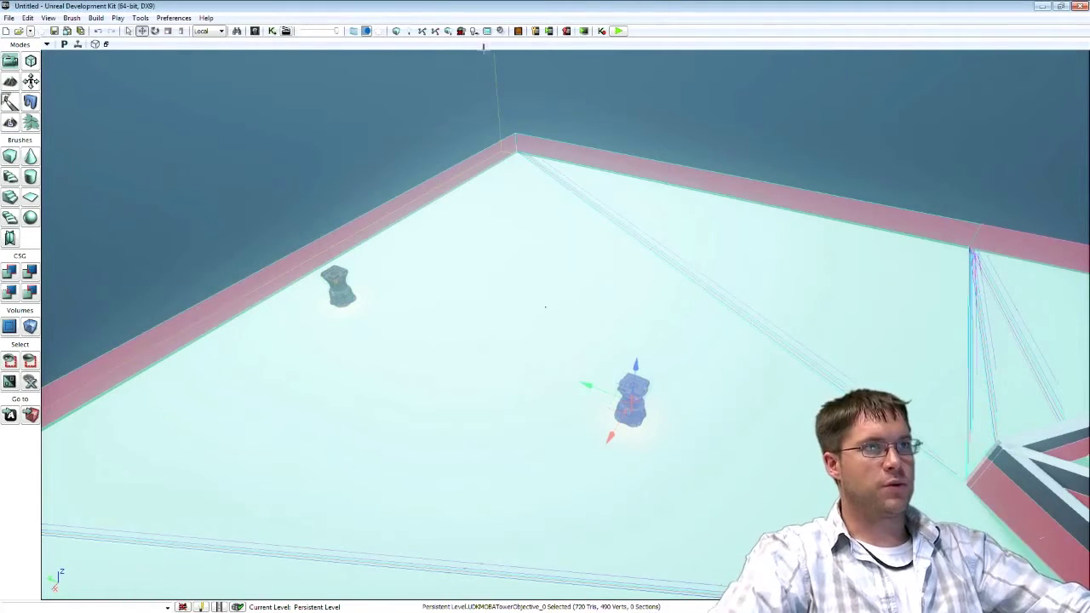
Play-test the level with the Cathode hero and walk him across the map to the towers
left_click(619, 31)
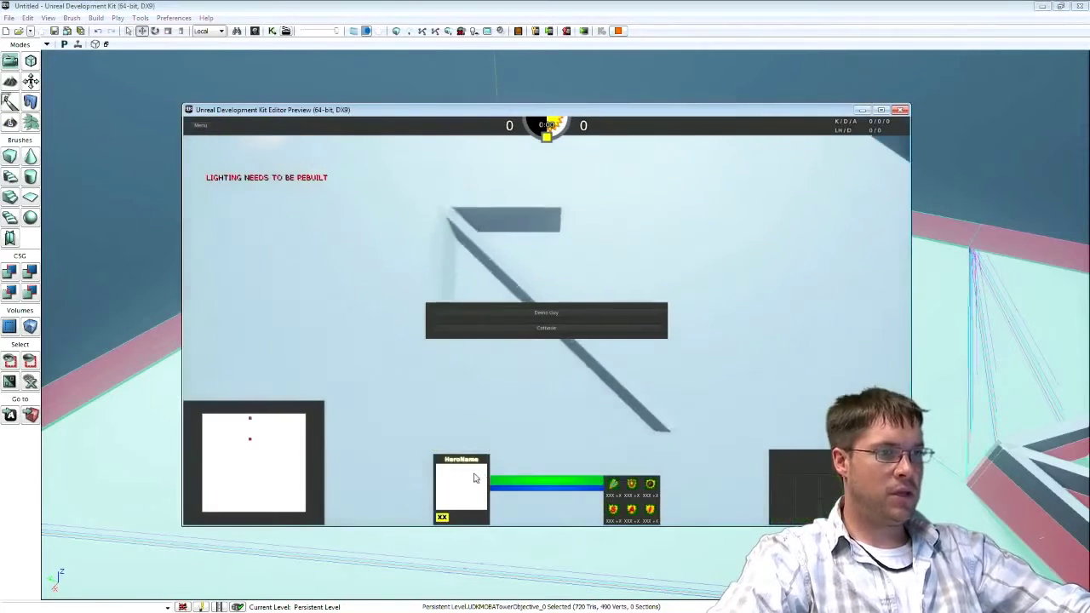
left_click(509, 330)
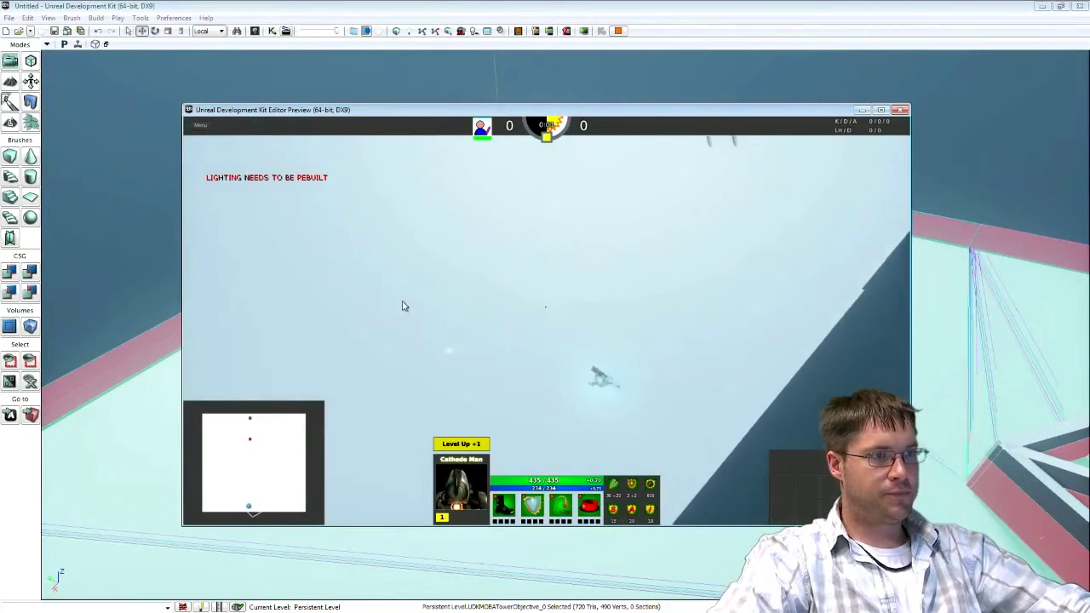
right_click(400, 298)
right_click(401, 277)
right_click(425, 283)
right_click(477, 304)
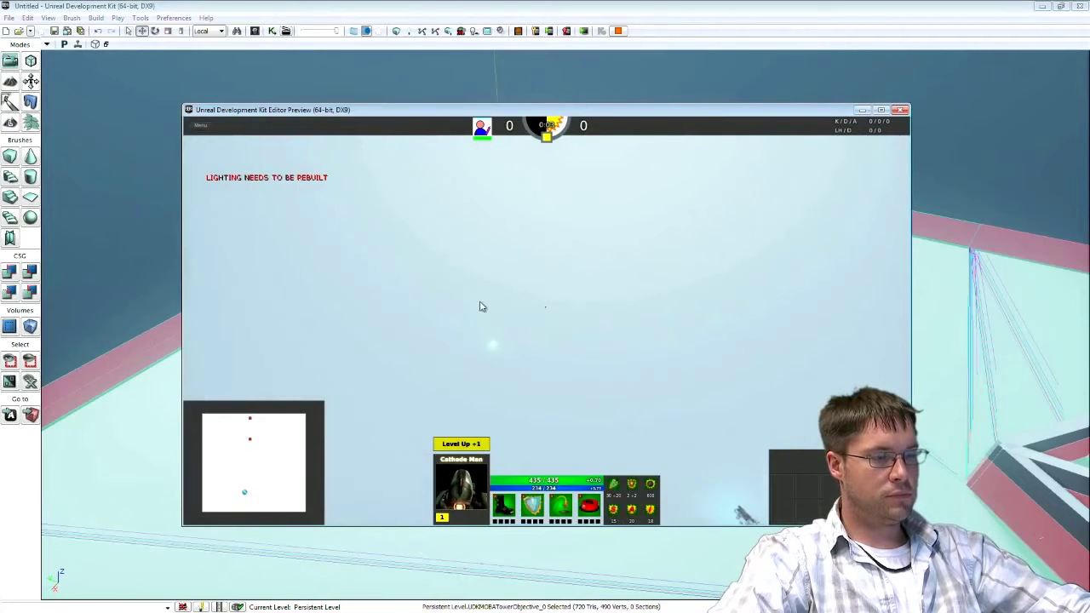
right_click(419, 276)
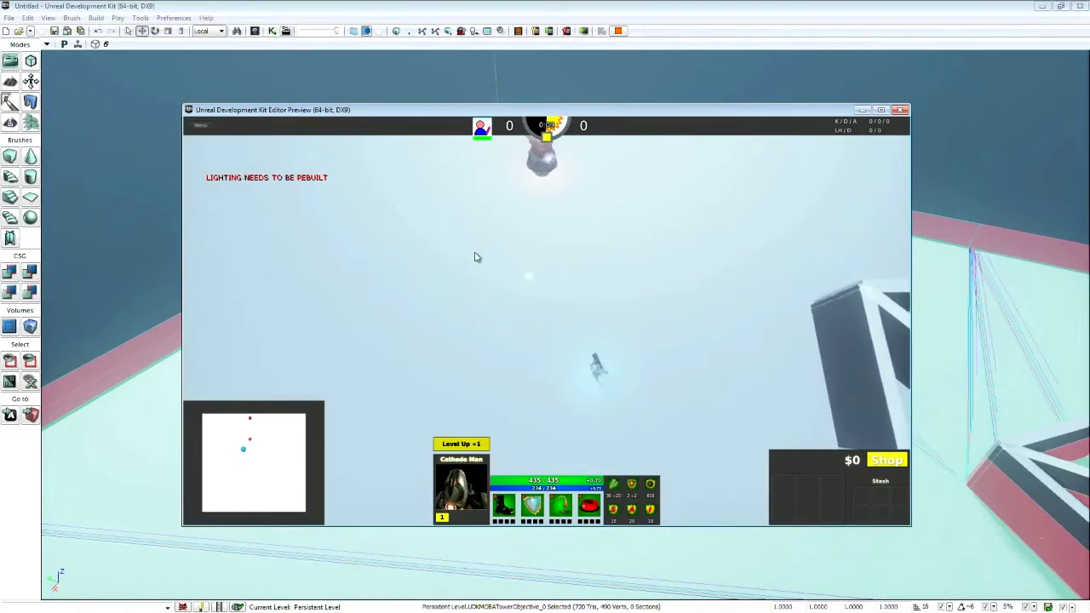
right_click(548, 243)
right_click(495, 278)
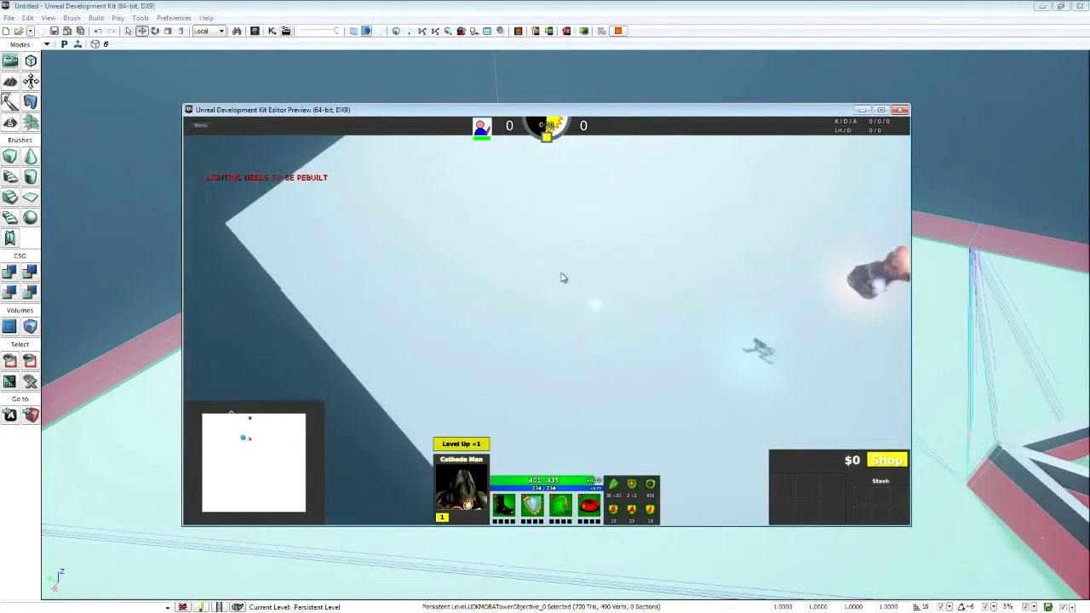
Try attacking the protected rear tower with the hero, retreat from the towers, and end the play test
right_click(581, 261)
right_click(559, 219)
right_click(562, 221)
right_click(561, 221)
right_click(561, 200)
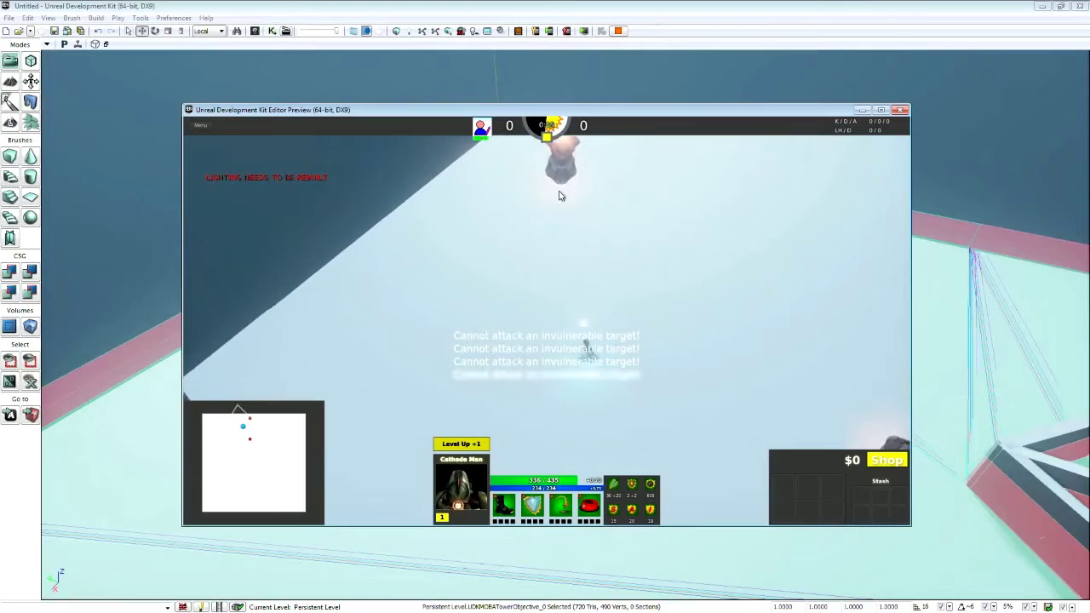
right_click(768, 326)
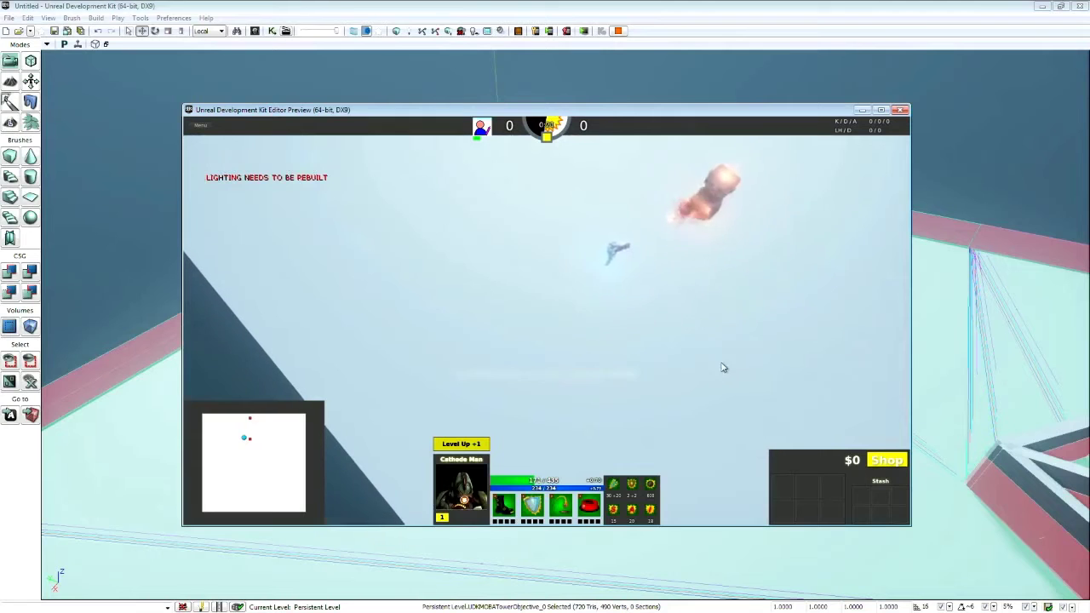
right_click(734, 403)
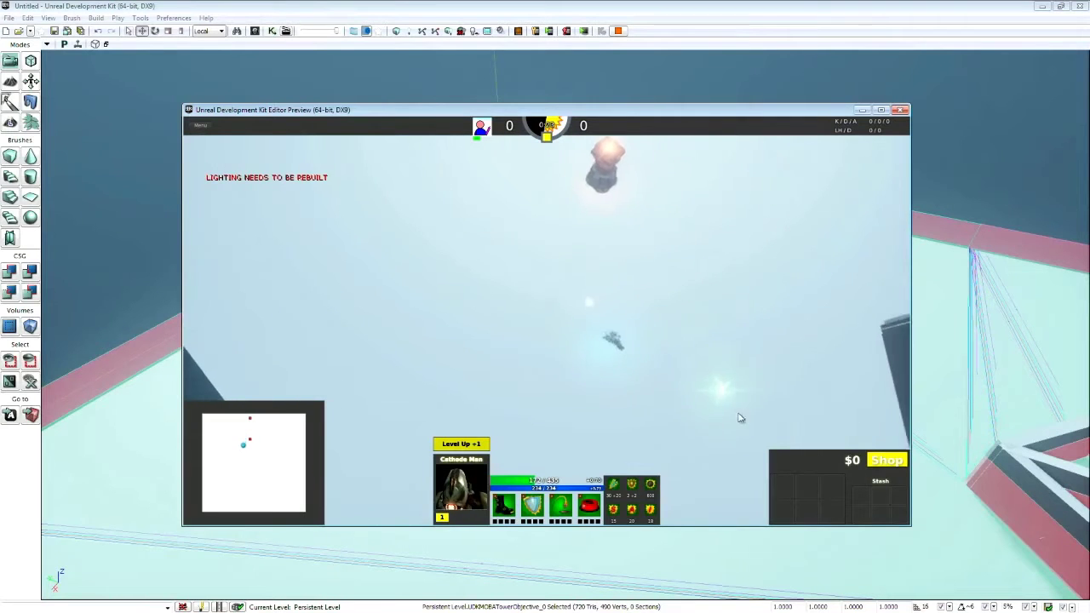
key("Escape")
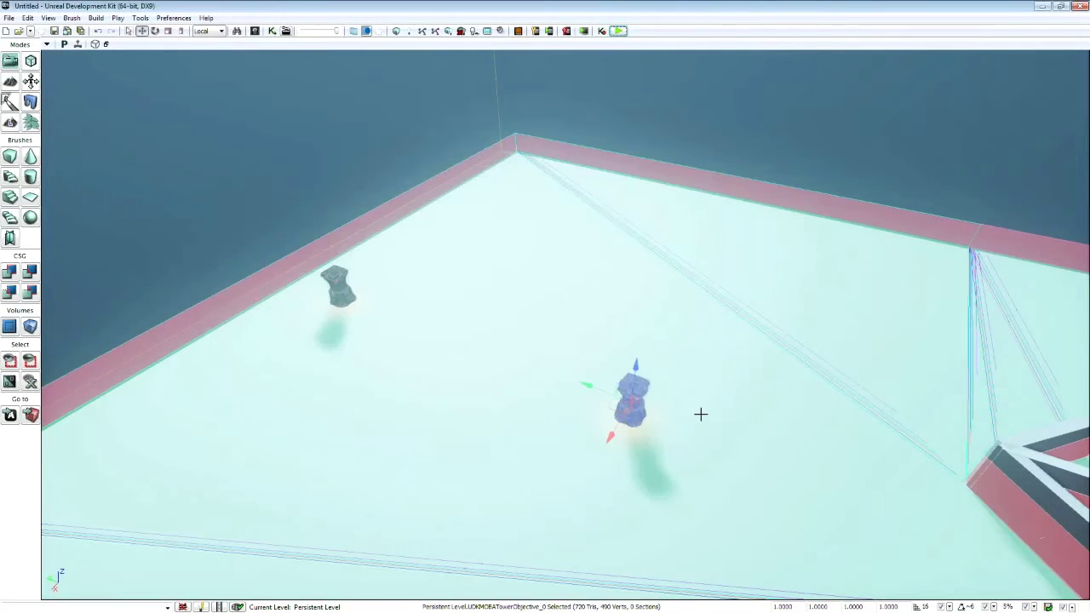
Place a UDKMOBACreepFactory actor from the MOBA class category on the floor near the lever at the far corner
right_click_drag(640, 277, 651, 235)
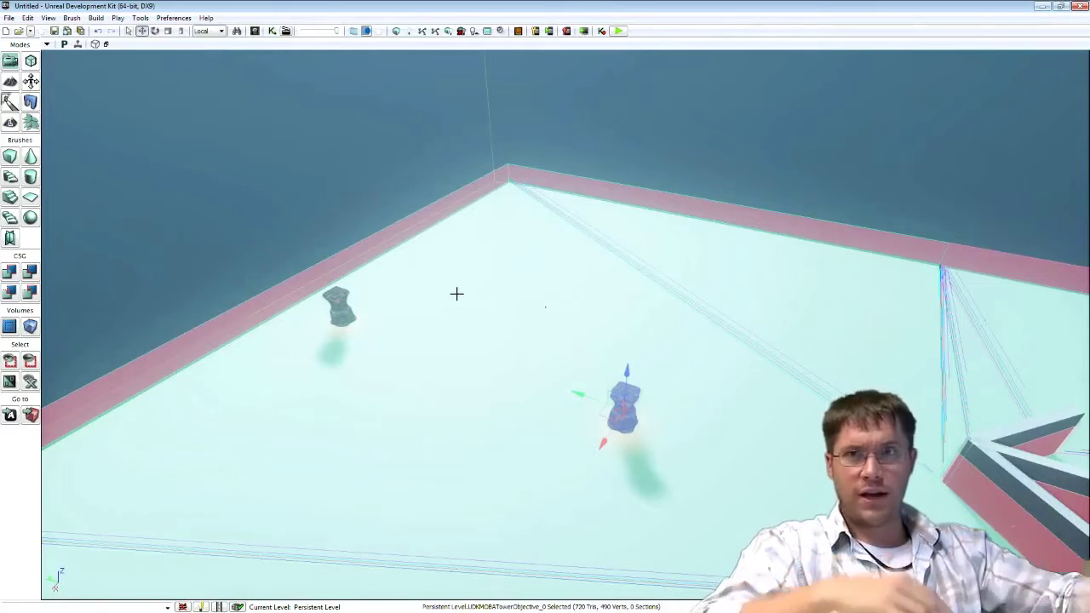
right_click_drag(465, 386, 984, 251)
right_click_drag(482, 297, 435, 362)
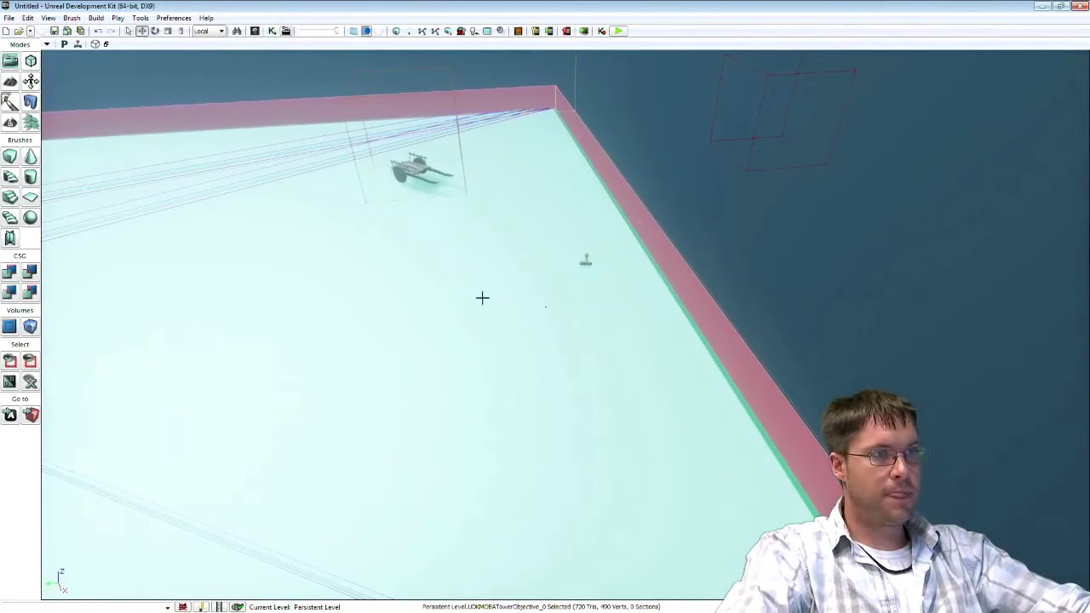
left_click(268, 32)
left_click(402, 97)
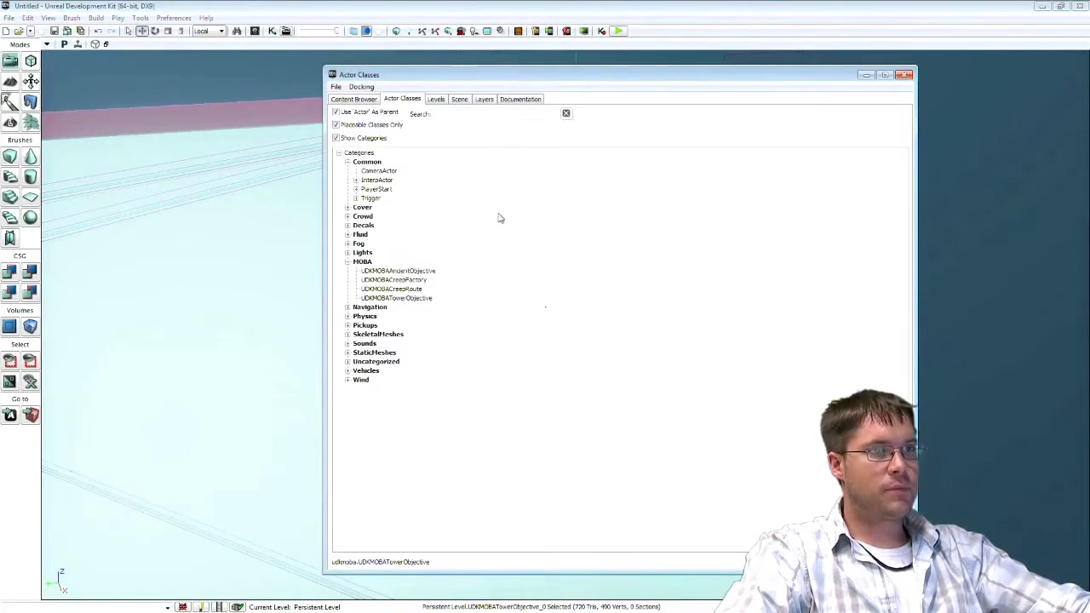
left_click(403, 290)
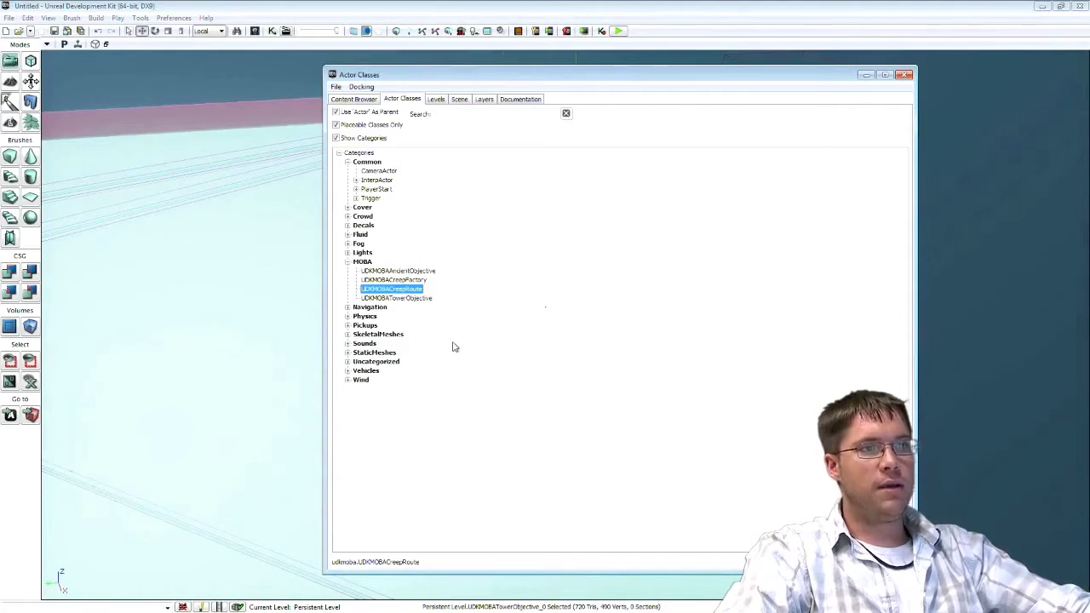
key("Up")
key("Up")
key("Down")
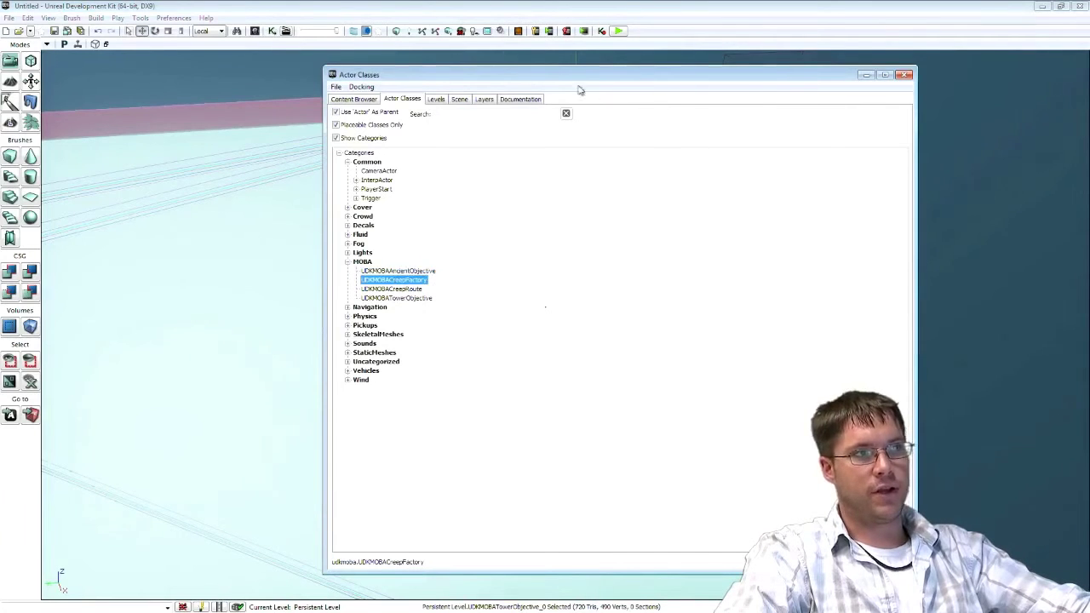
left_click_drag(547, 76, 955, 27)
left_click_drag(811, 232, 572, 328)
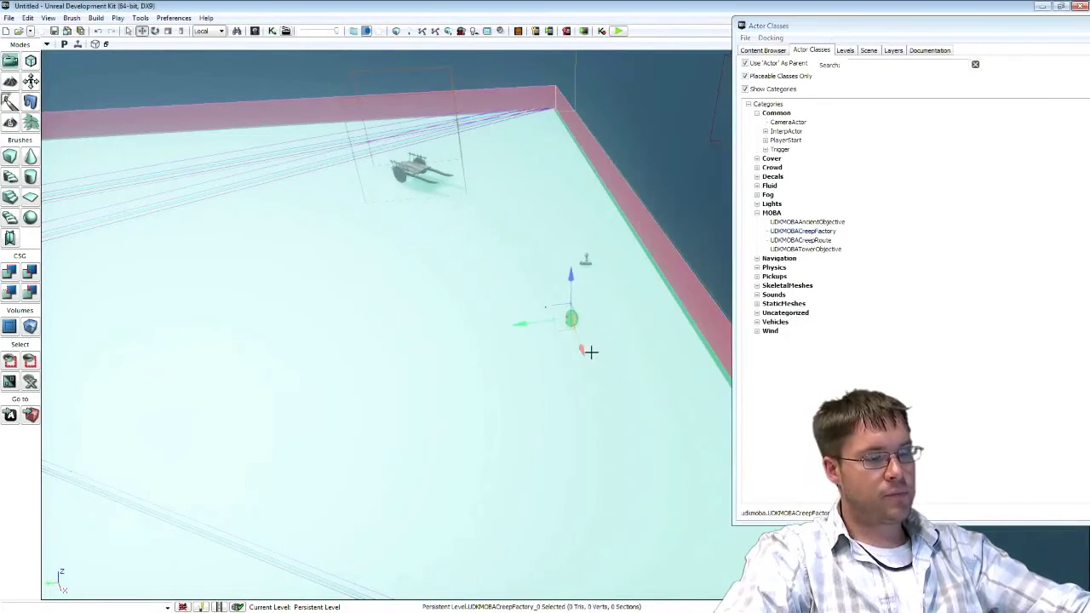
Move the creep factory across the floor, closer to the side wall near the lever
scroll(630, 333, "up", 5)
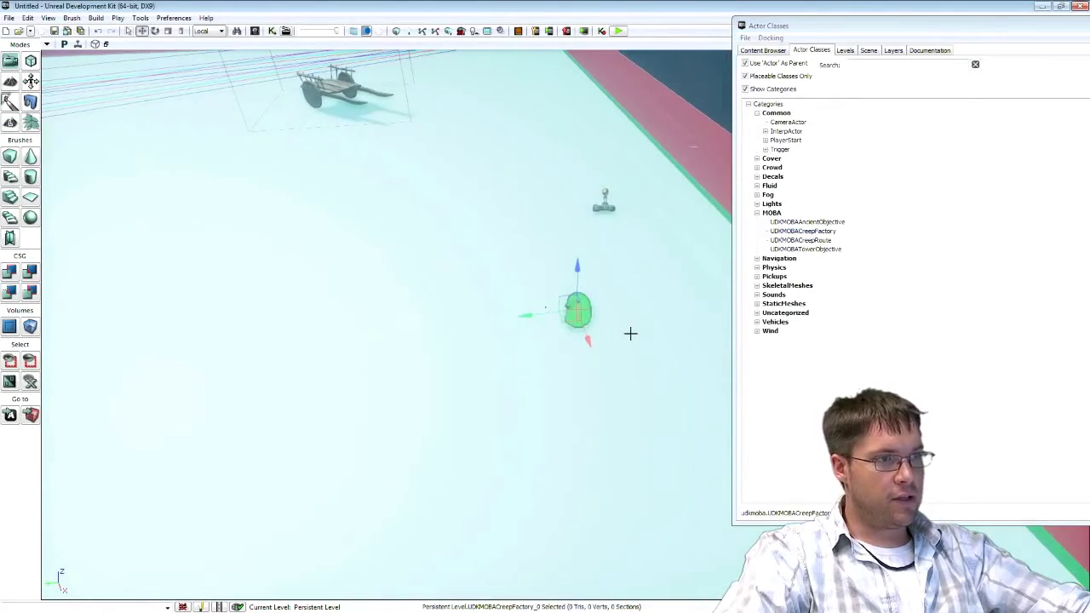
left_click(617, 322)
left_click(584, 320)
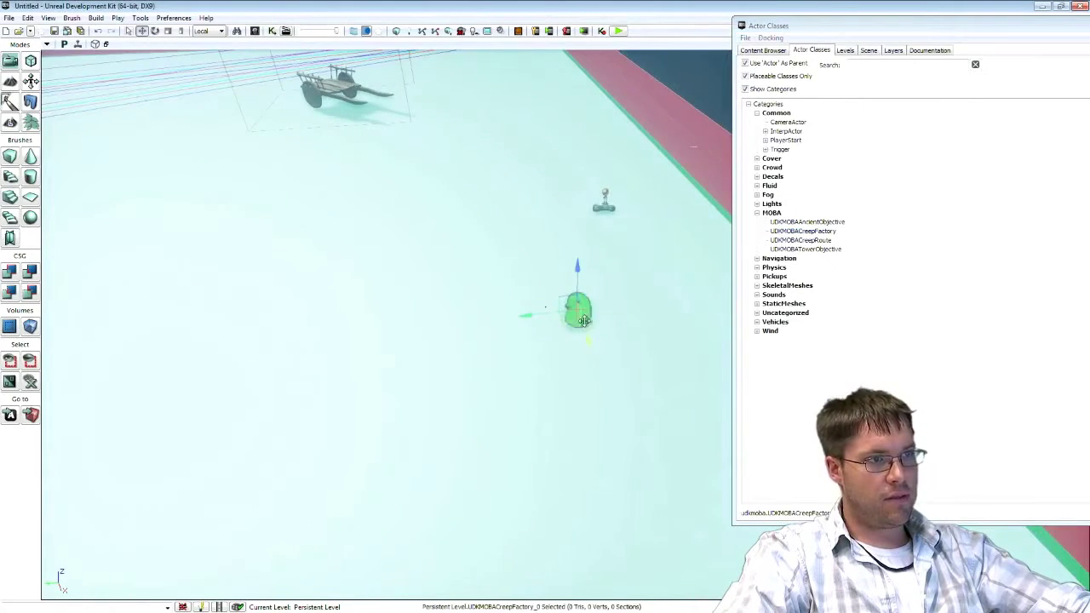
scroll(621, 318, "down", 5)
left_click_drag(813, 30, 903, 39)
left_click_drag(561, 326, 598, 308)
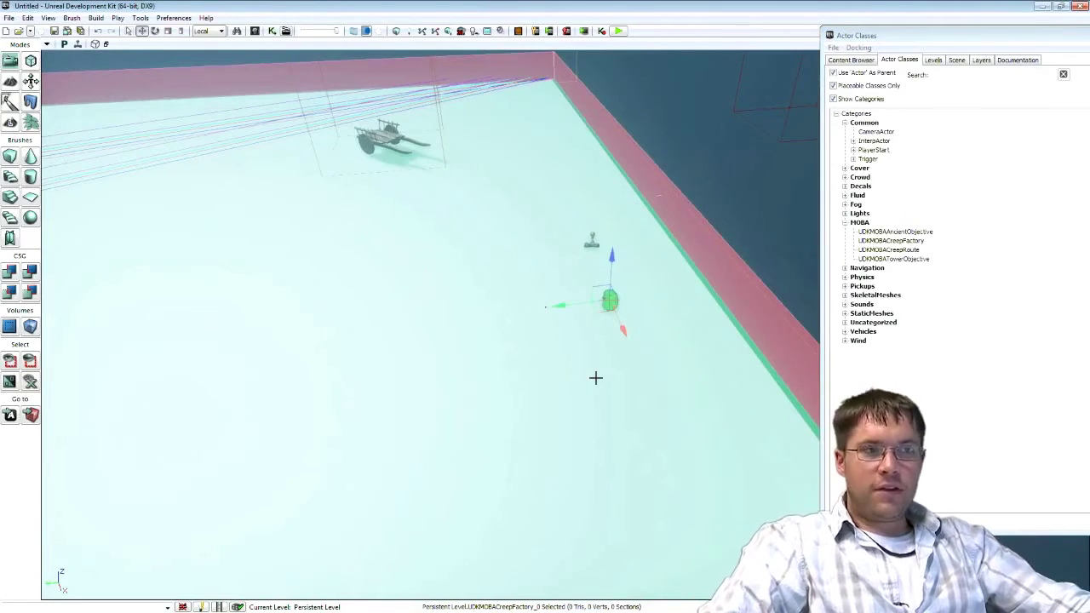
Open the creep factory's properties and expand the Creep Factory category
double_click(609, 304)
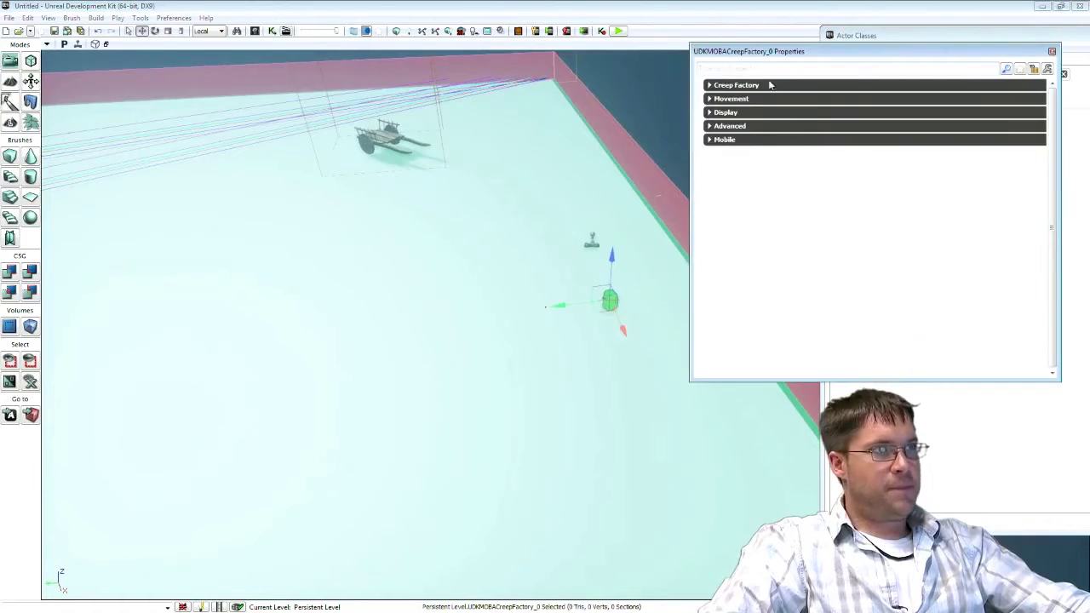
left_click_drag(754, 53, 222, 201)
left_click(213, 236)
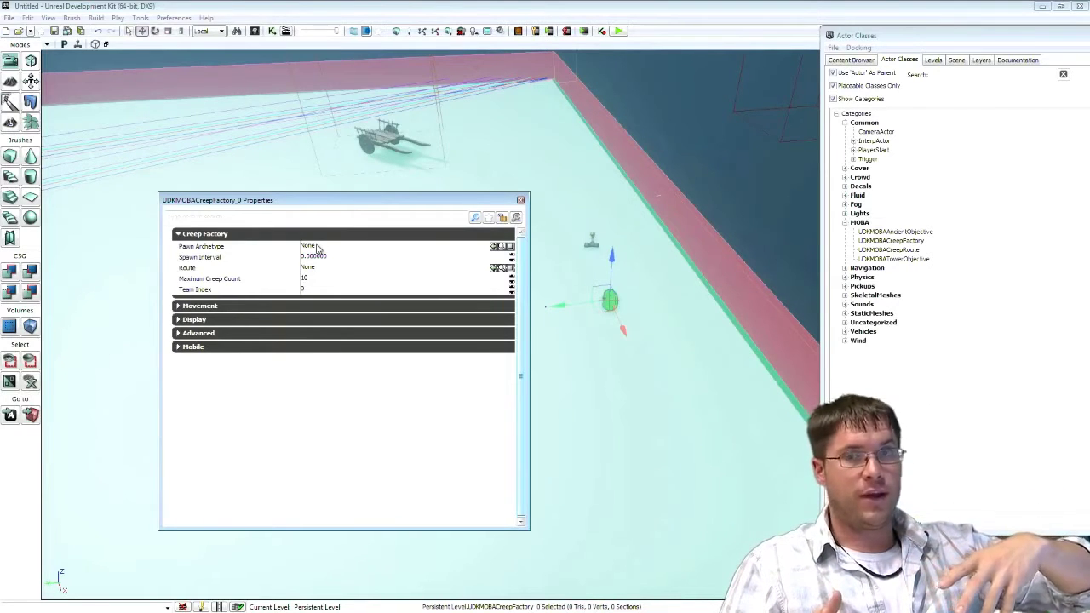
Search the archetype assets for "creep", check Cathode and DemoGuy, and search again for "pawn"
left_click(254, 31)
left_click_drag(1035, 42, 729, 45)
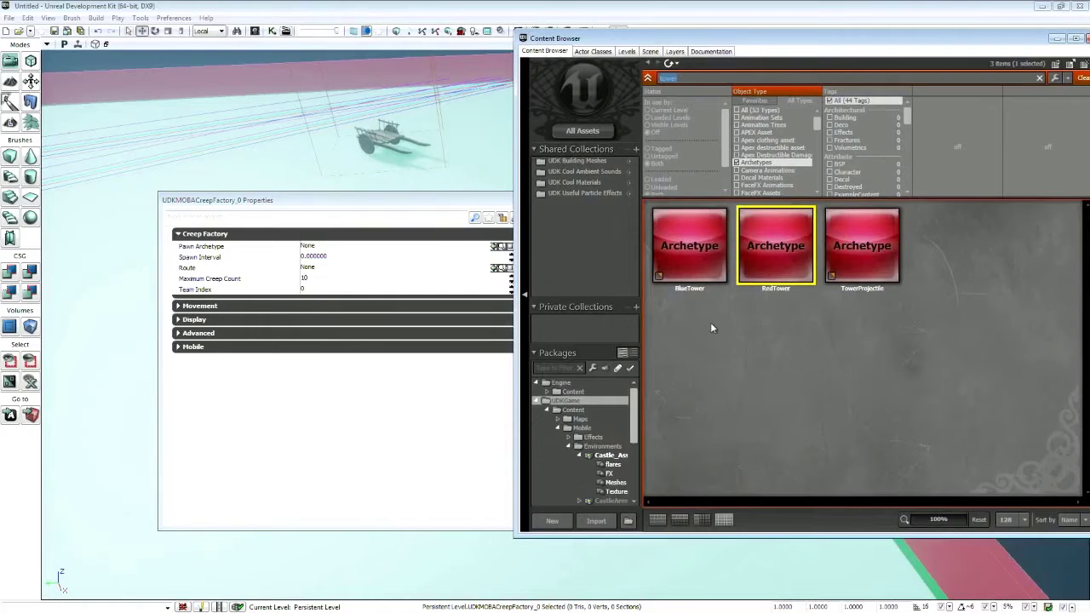
type("creep")
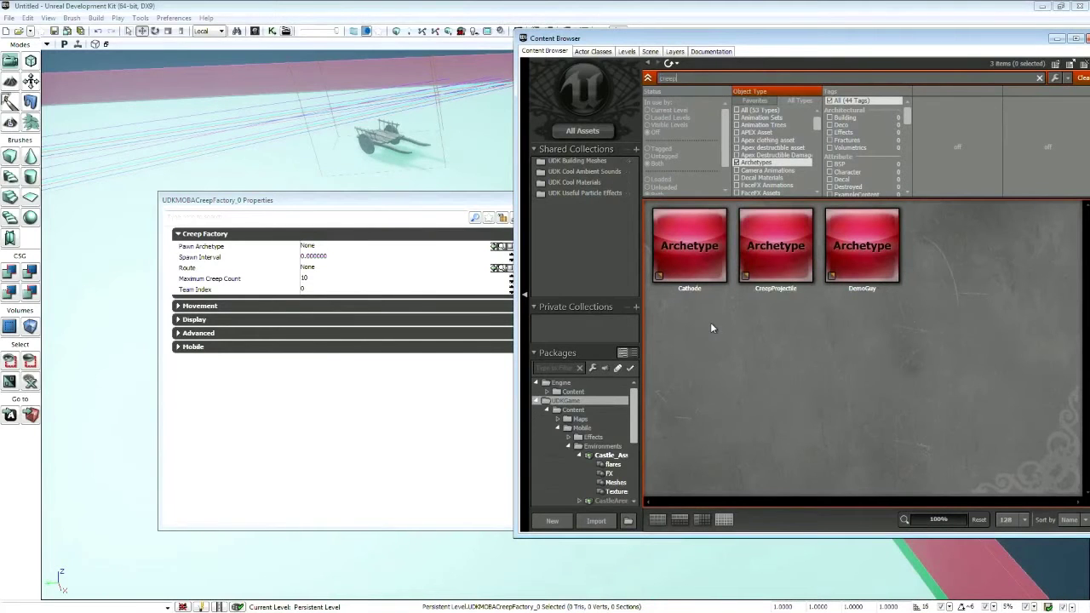
left_click(712, 279)
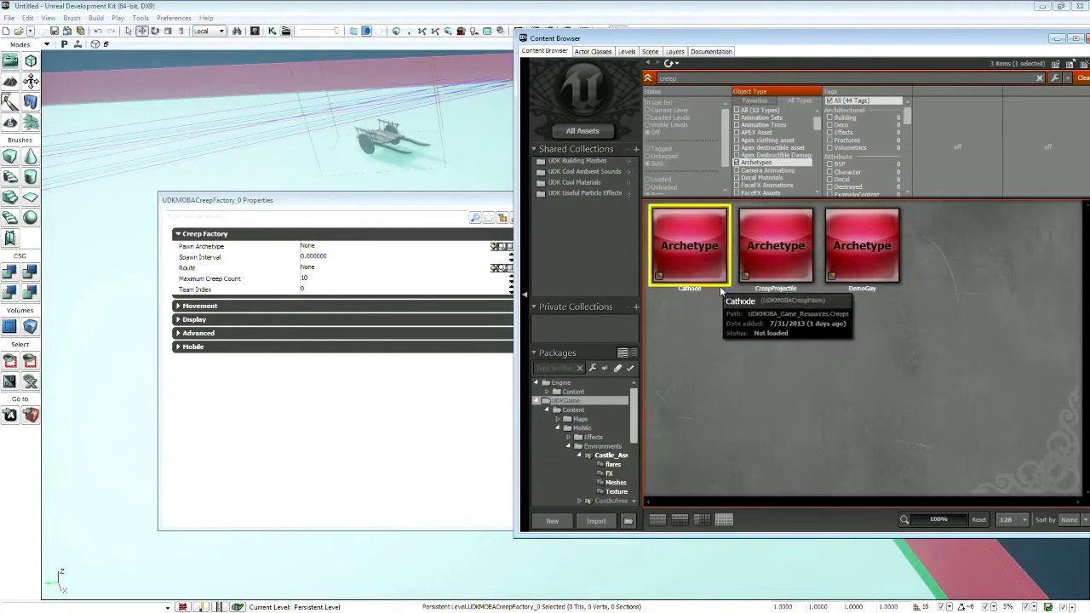
left_click(861, 245)
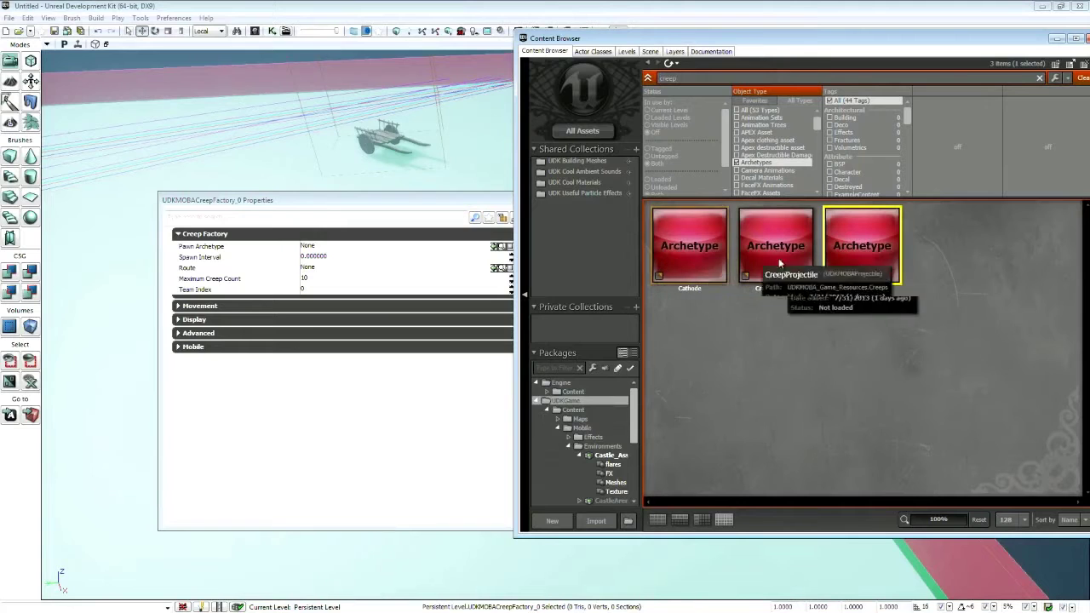
left_click_drag(685, 77, 627, 77)
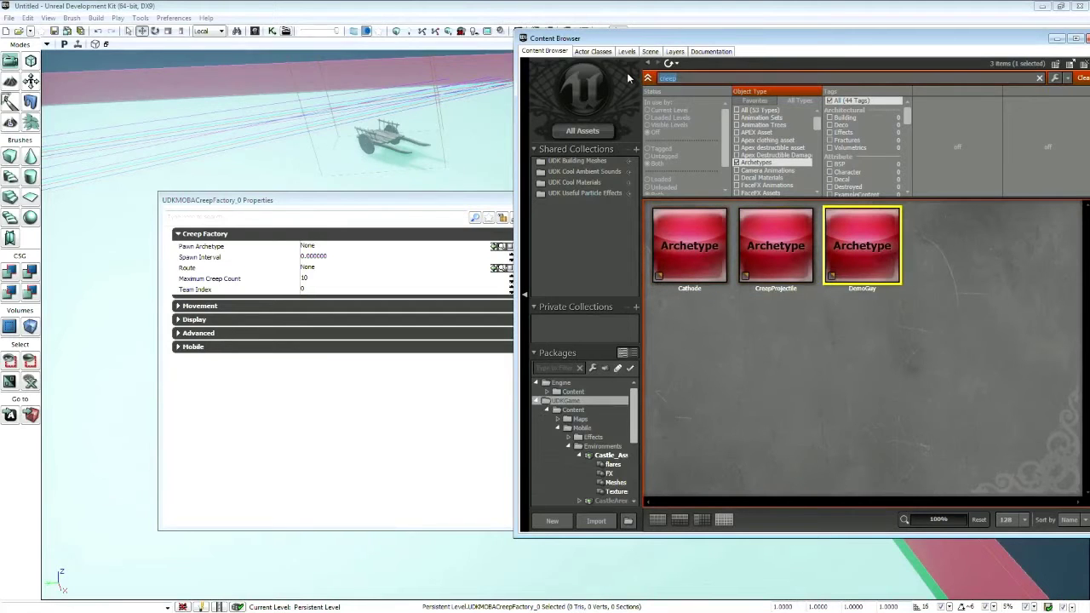
type("pawn")
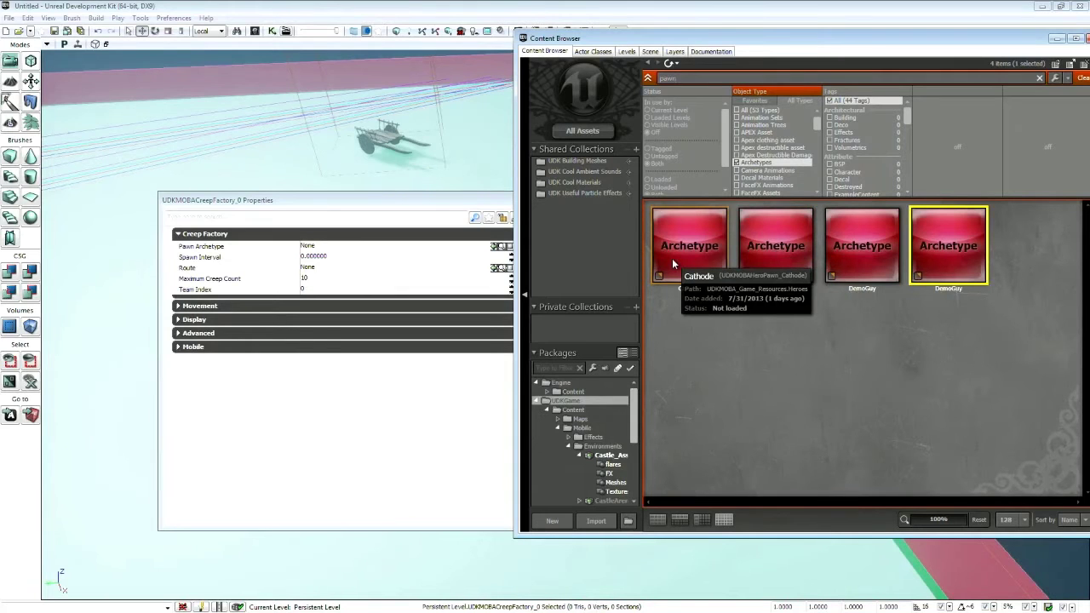
Select the UDKMOBACreepPawn Cathode archetype and move the creep factory's properties window clear of the Content Browser
left_click(770, 251)
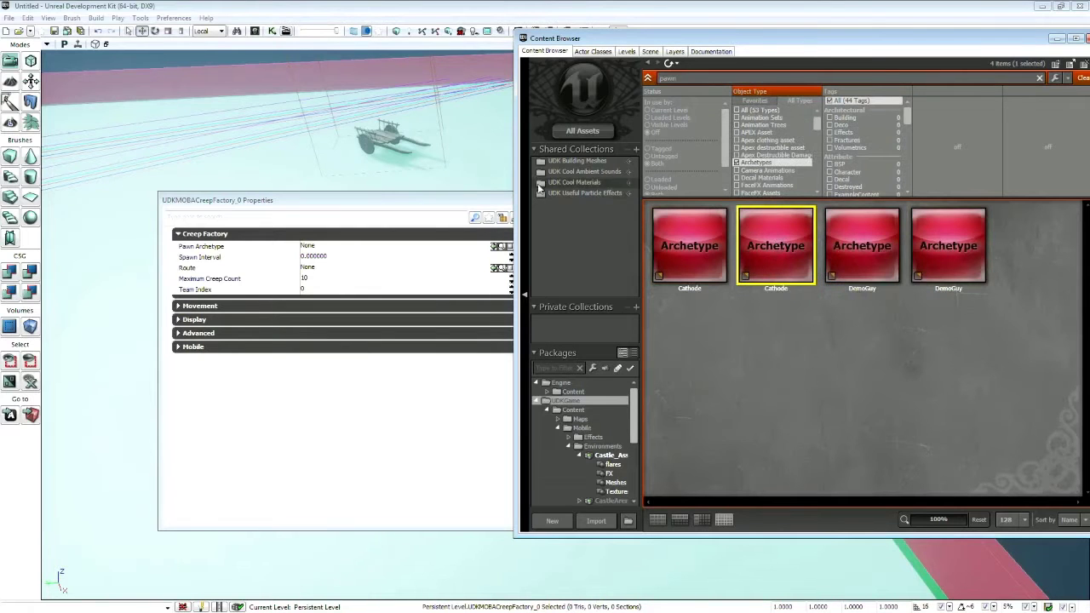
left_click_drag(451, 203, 380, 197)
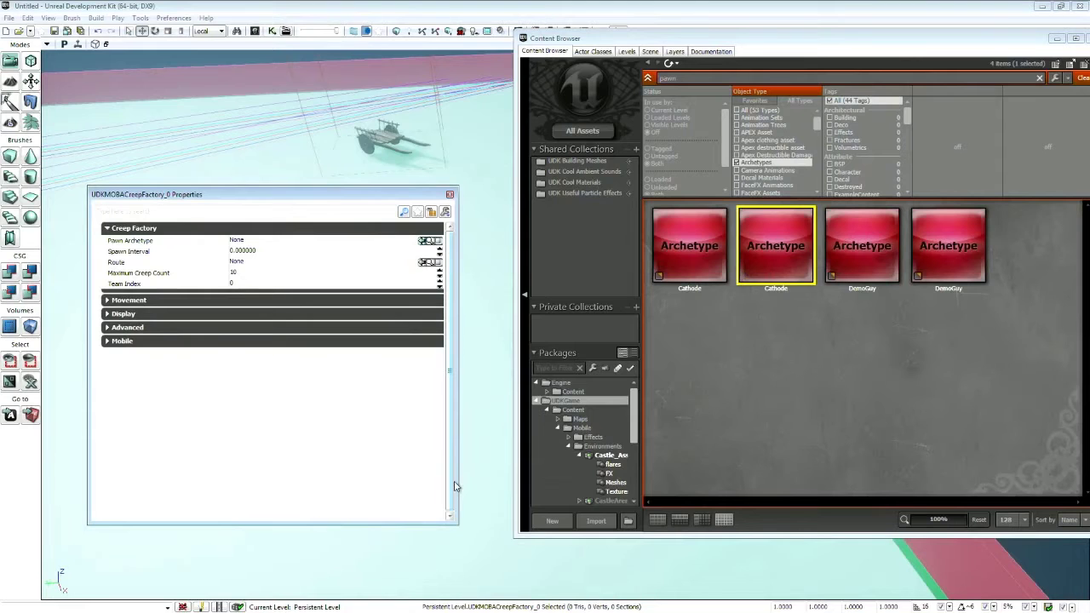
right_click(769, 251)
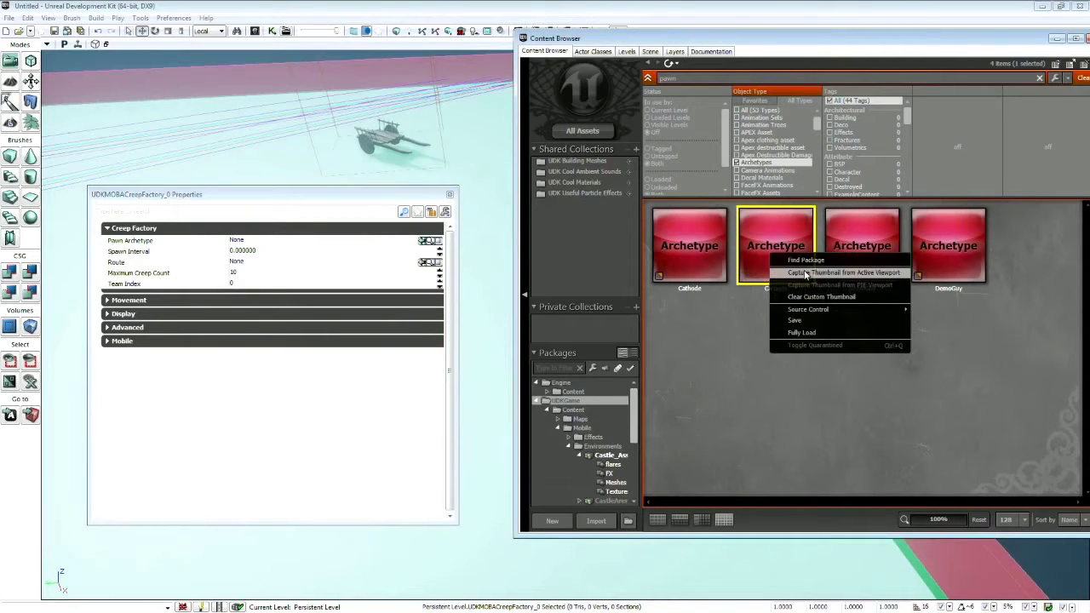
left_click(753, 236)
right_click(775, 249)
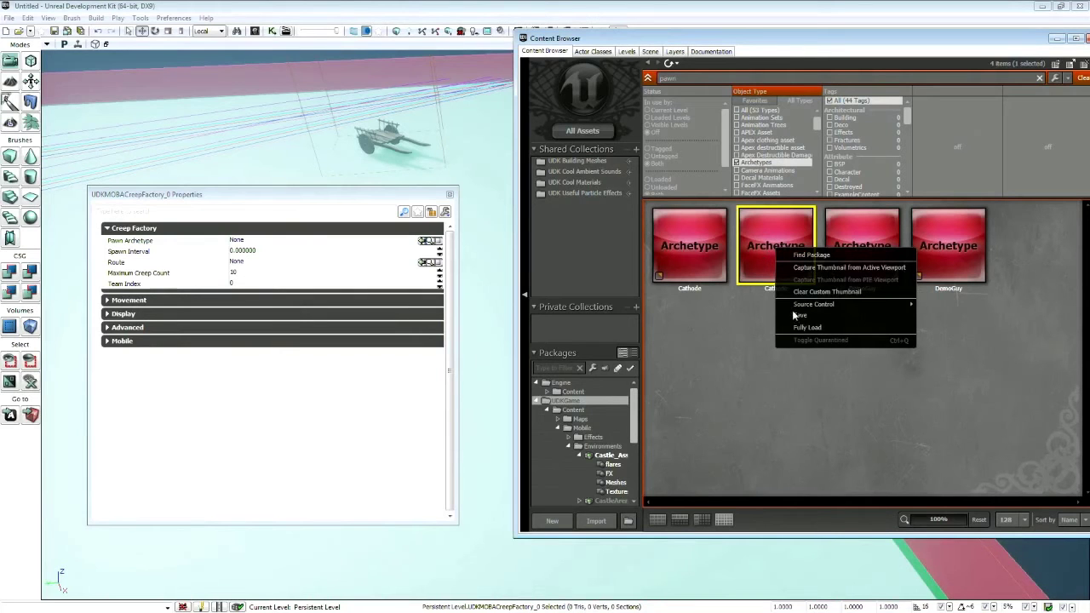
left_click(752, 246)
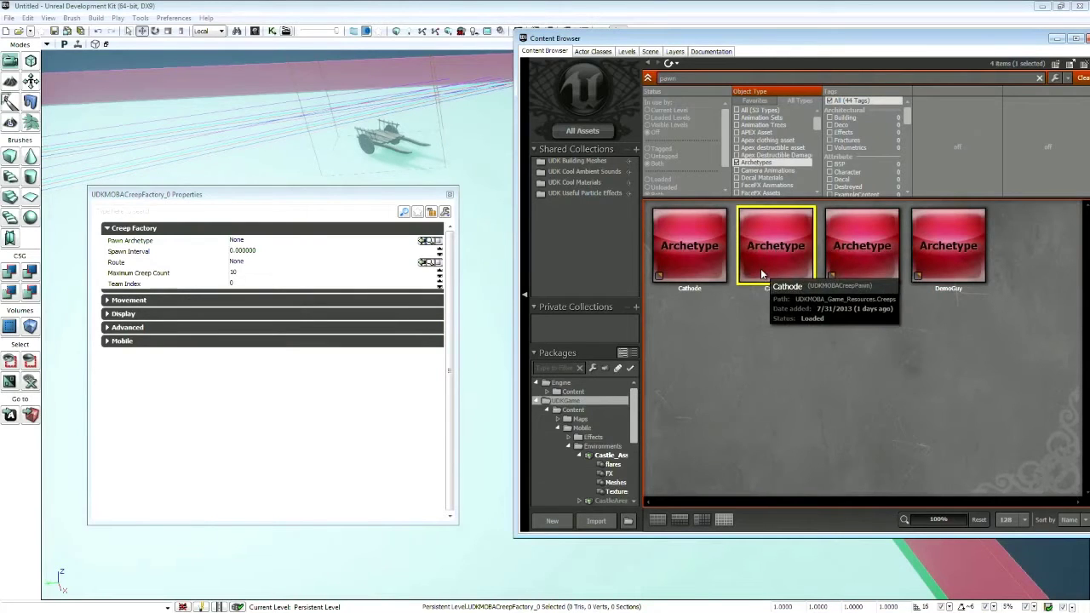
Try to assign the Cathode creep pawn archetype to the creep factory's Pawn Archetype property
right_click(762, 273)
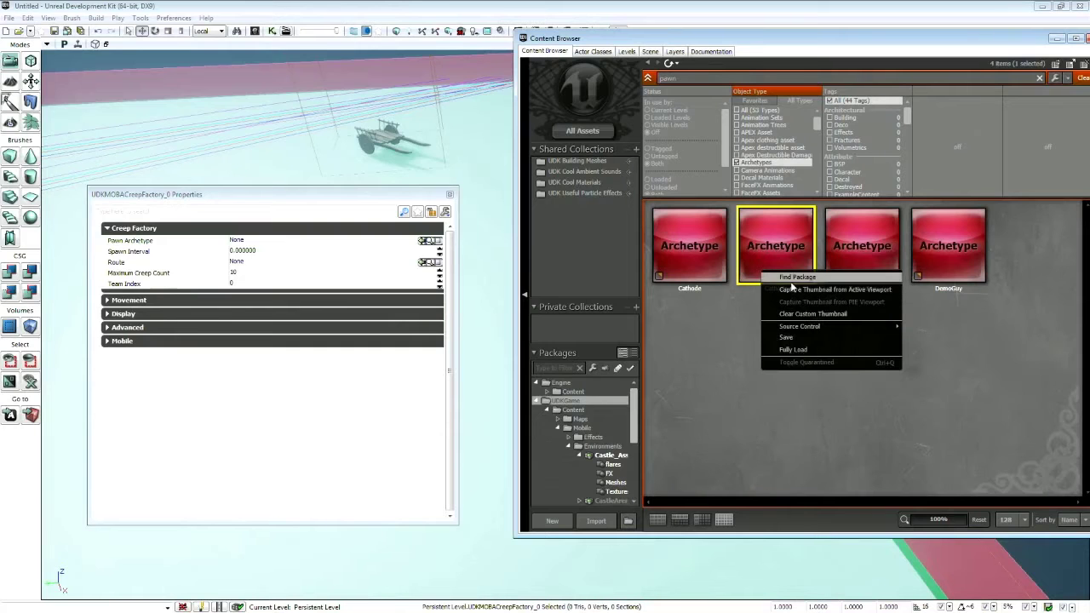
mouse_move(814, 332)
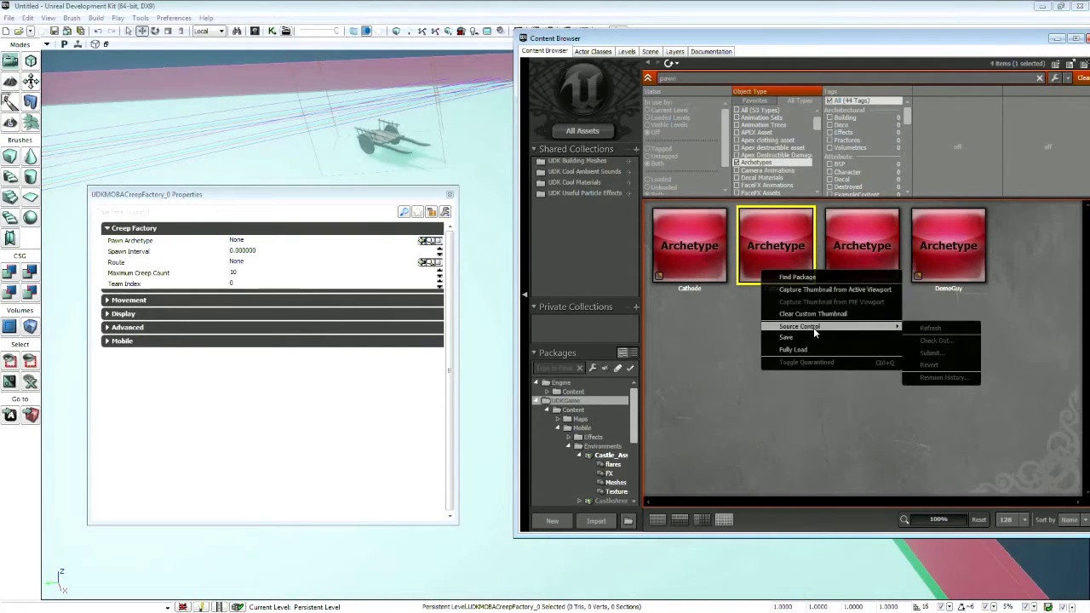
left_click(664, 334)
left_click(750, 274)
right_click(751, 277)
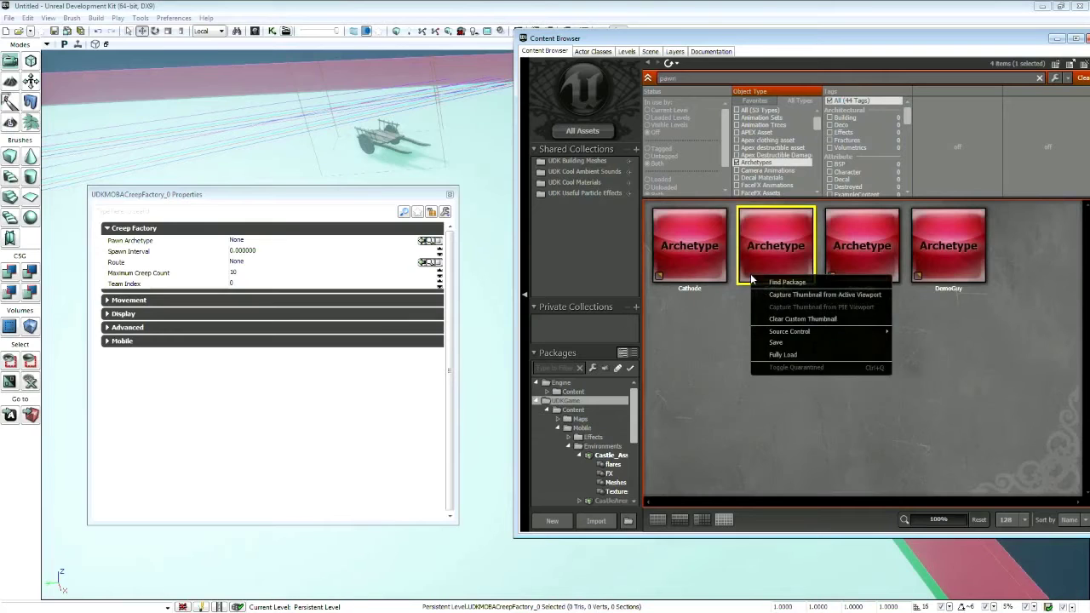
left_click_drag(764, 259, 245, 241)
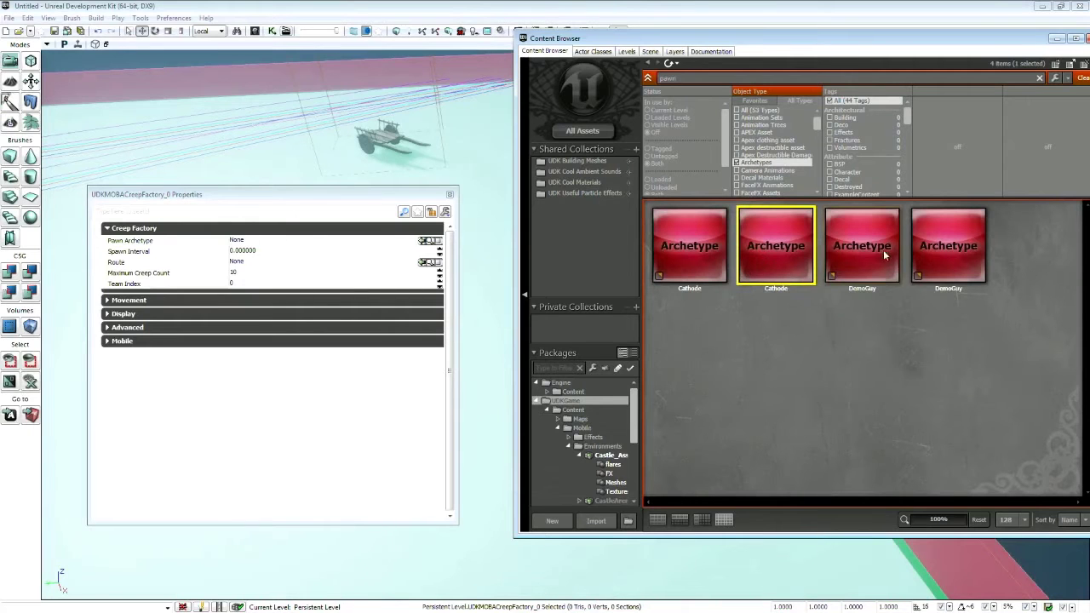
Find the package that contains the Cathode creep pawn archetype
left_click(858, 249)
right_click(857, 249)
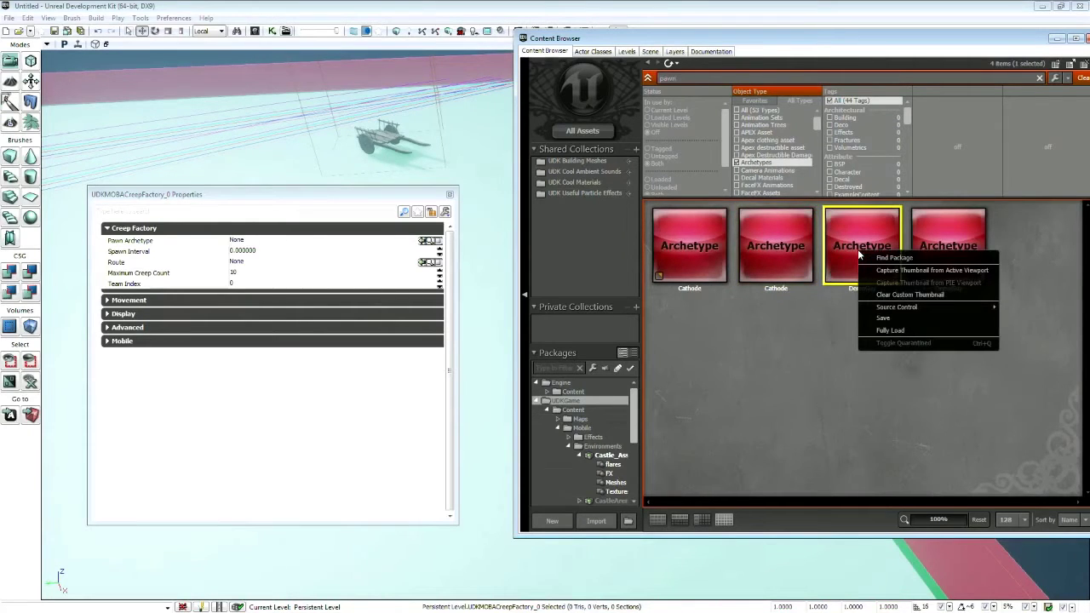
left_click(786, 245)
right_click(786, 246)
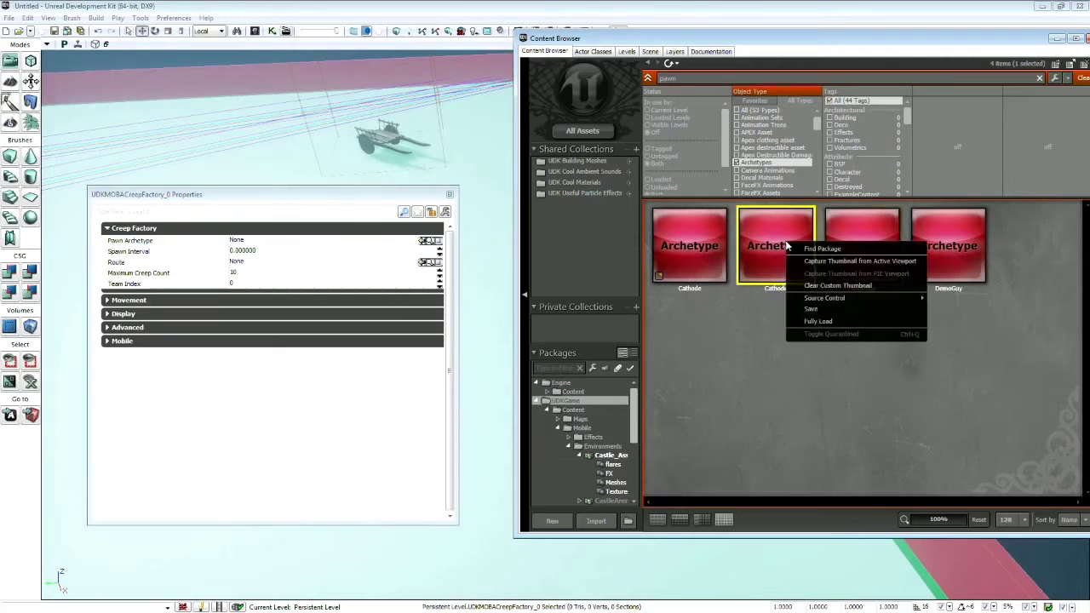
left_click(805, 247)
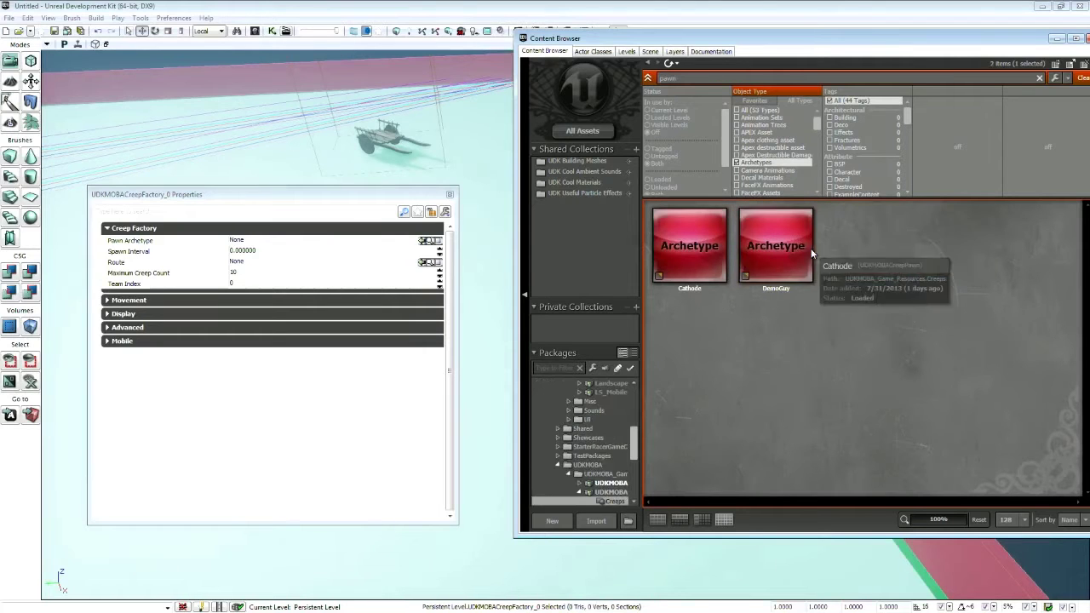
Fully load the package of the DemoGuy archetype and check the archetype's available options again
left_click(783, 254)
right_click(783, 254)
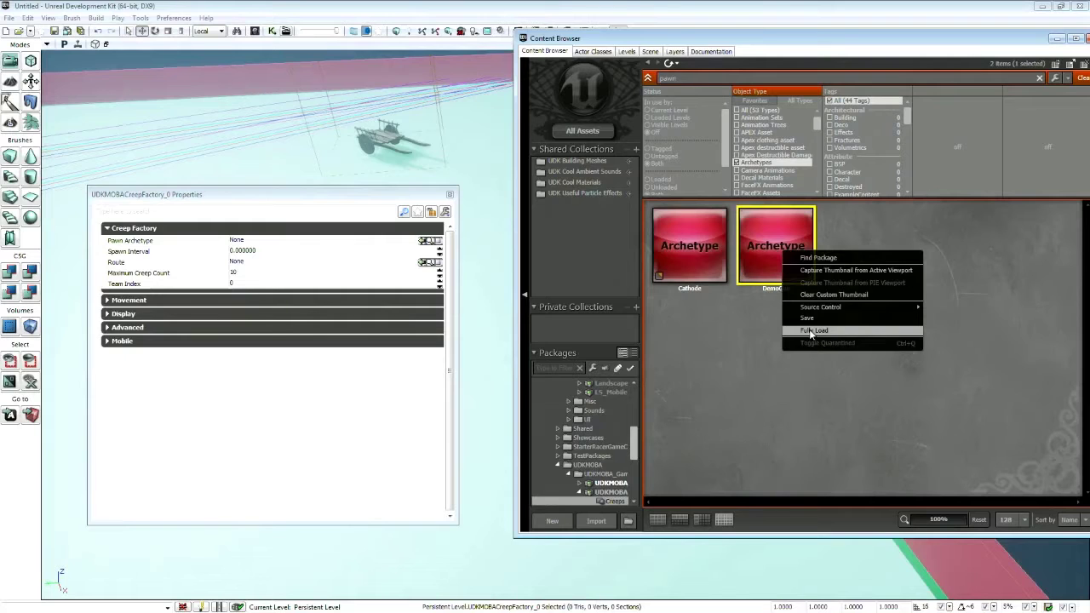
left_click(811, 332)
right_click(766, 241)
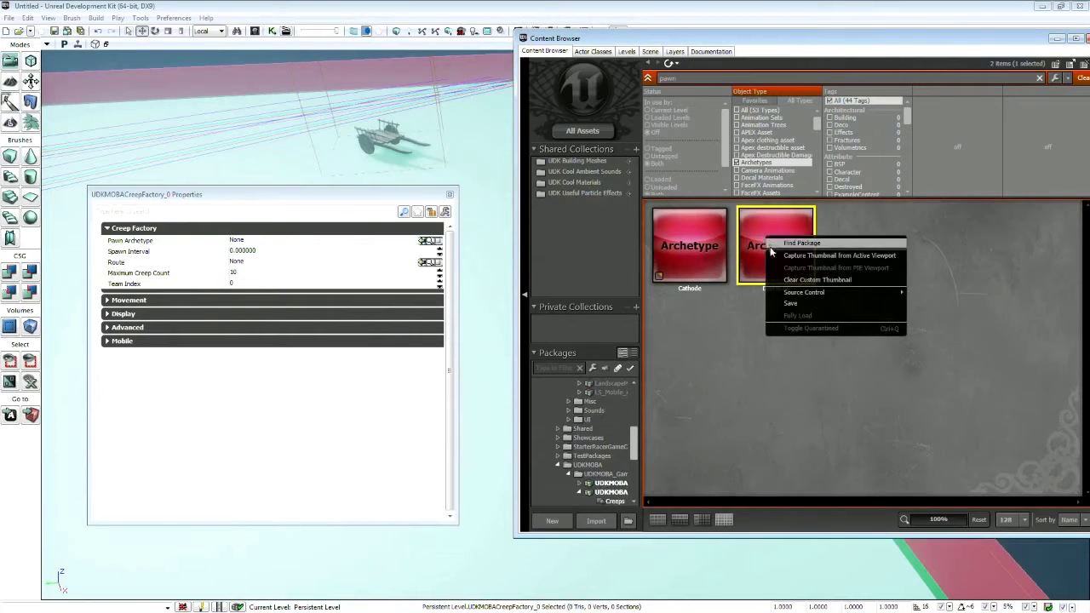
left_click(745, 307)
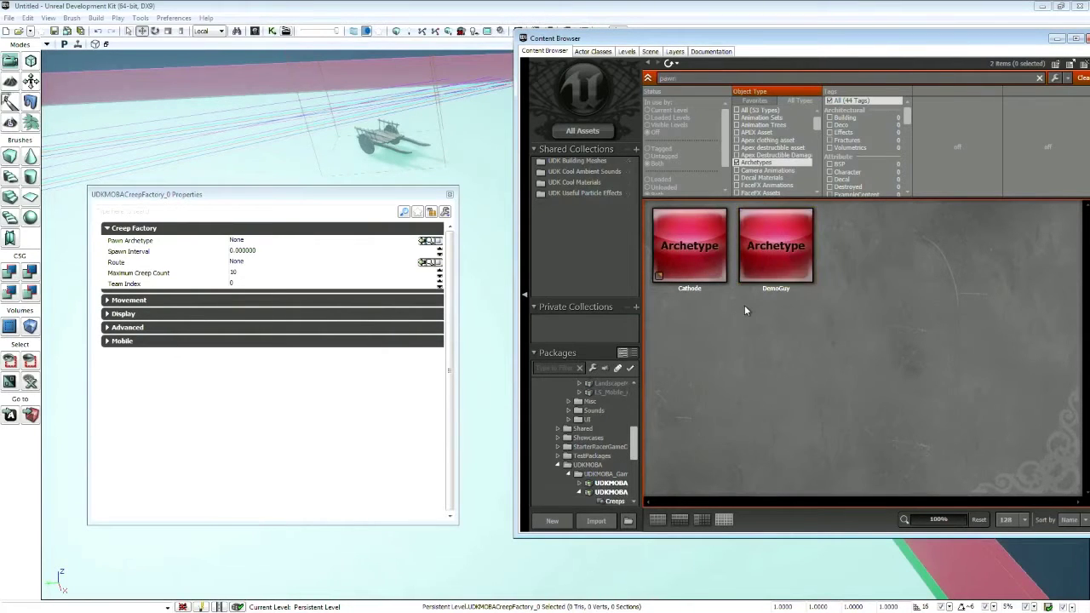
right_click(771, 245)
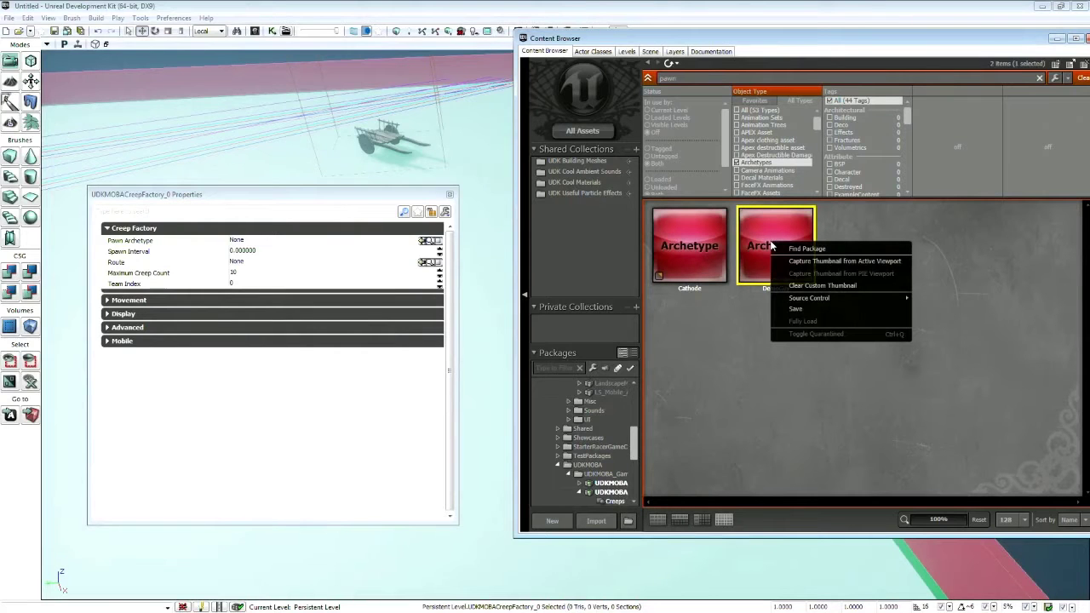
left_click(991, 38)
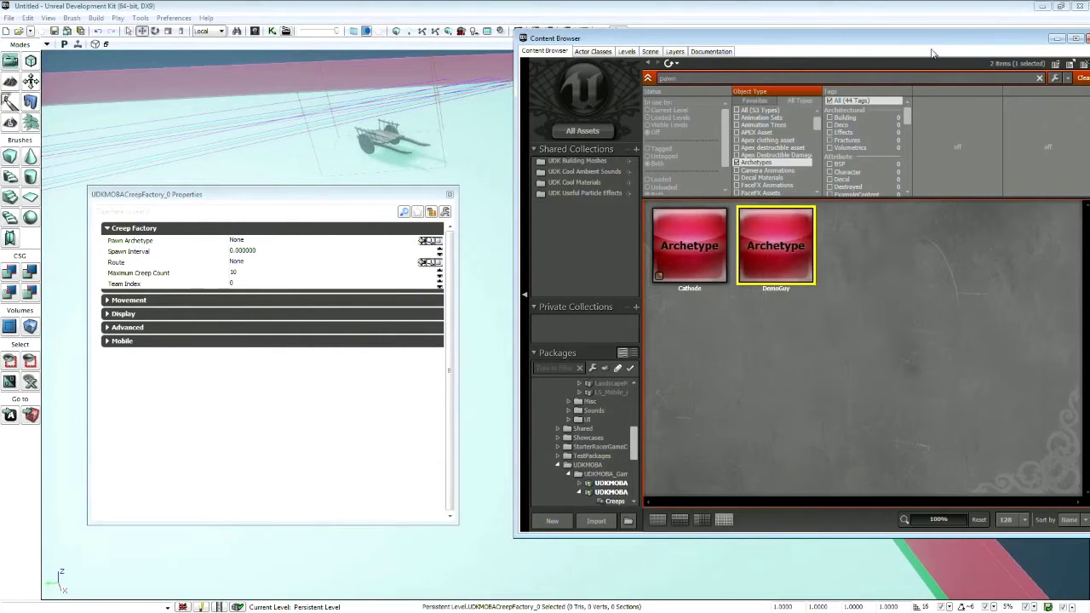
Close and reopen the Content Browser, and find the package of the DemoGuy archetype
left_click_drag(864, 38, 746, 56)
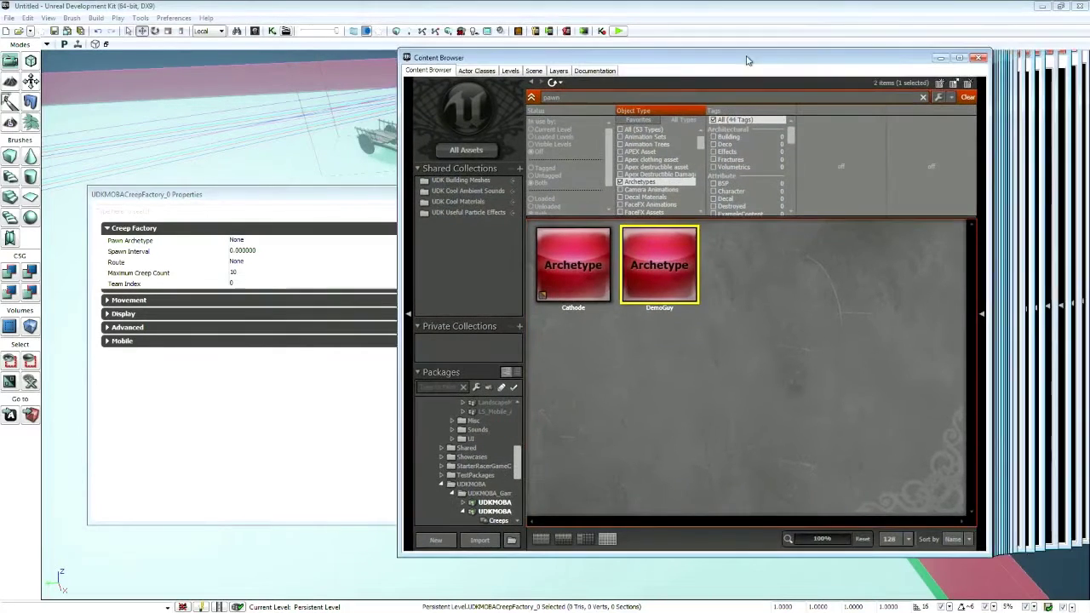
left_click(981, 59)
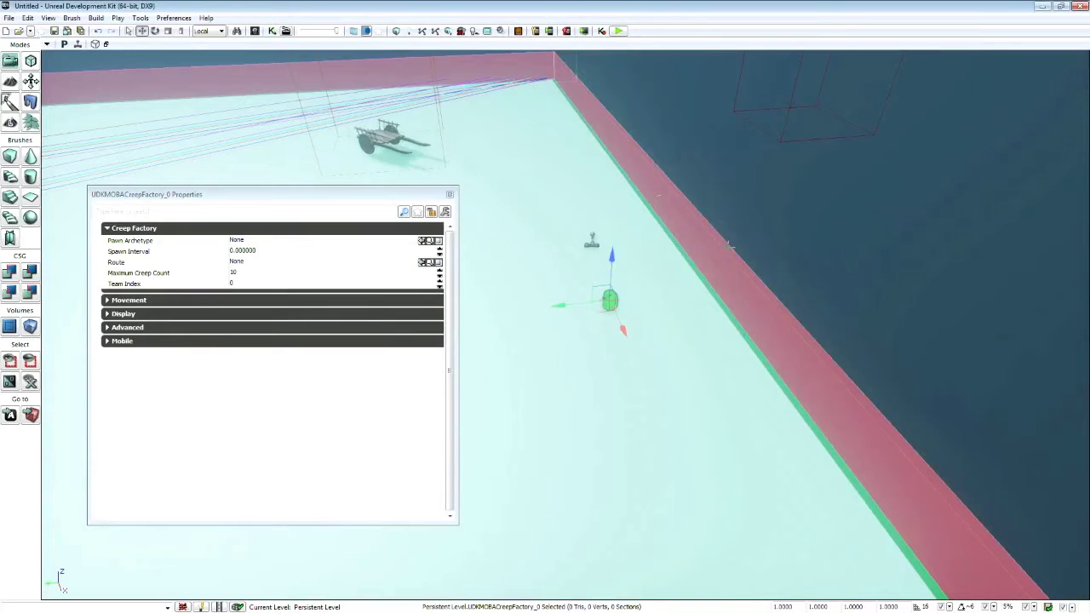
left_click(265, 31)
right_click(659, 265)
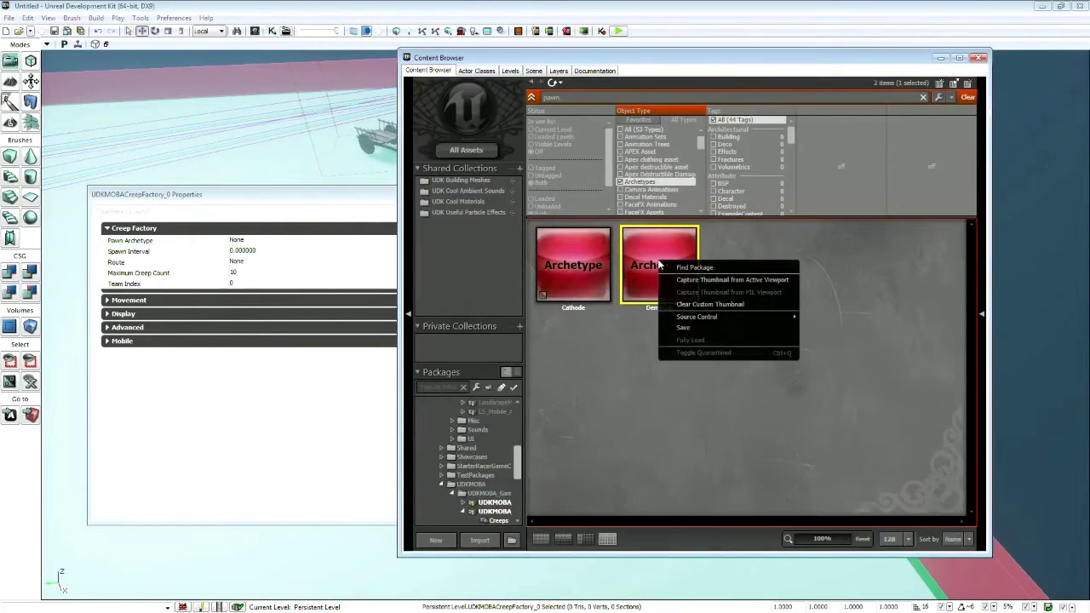
left_click(708, 268)
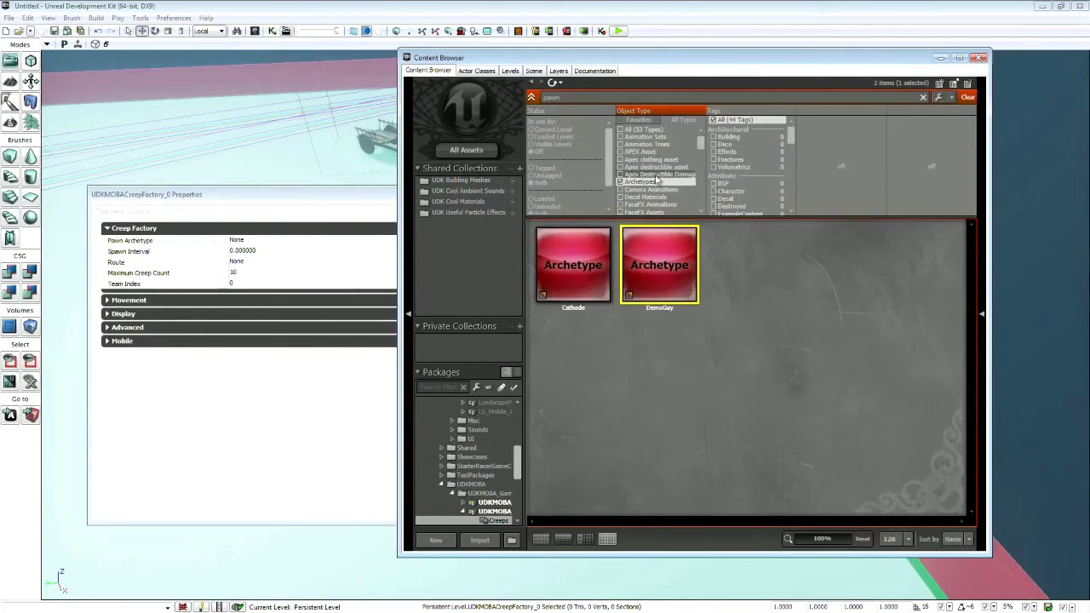
Check the package options of the UDKMOBA game folder and the Creeps group, and find DemoGuy's package again
right_click(483, 494)
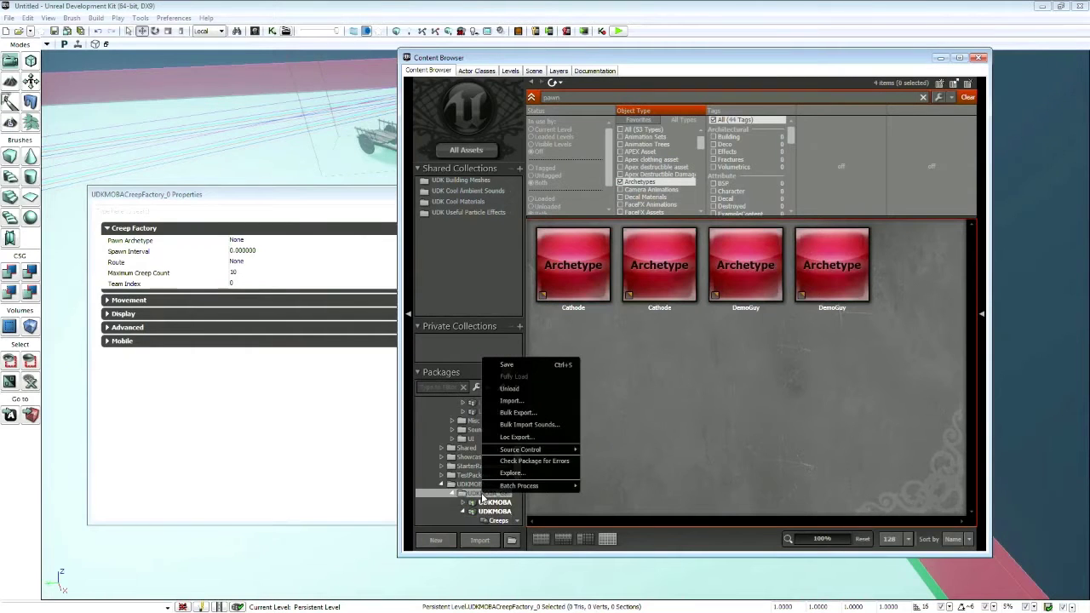
left_click(664, 389)
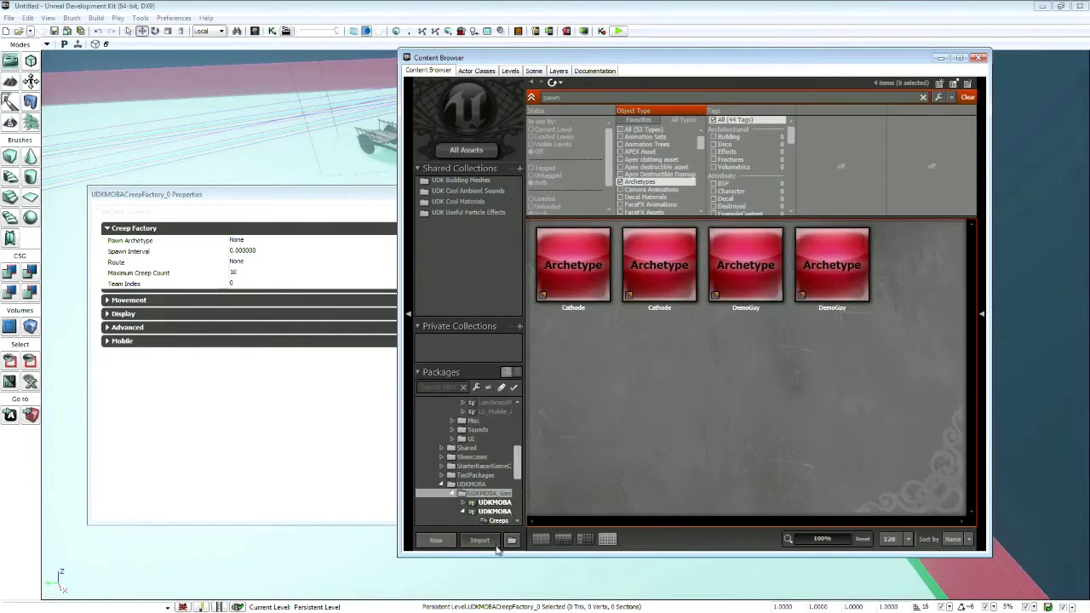
right_click(495, 518)
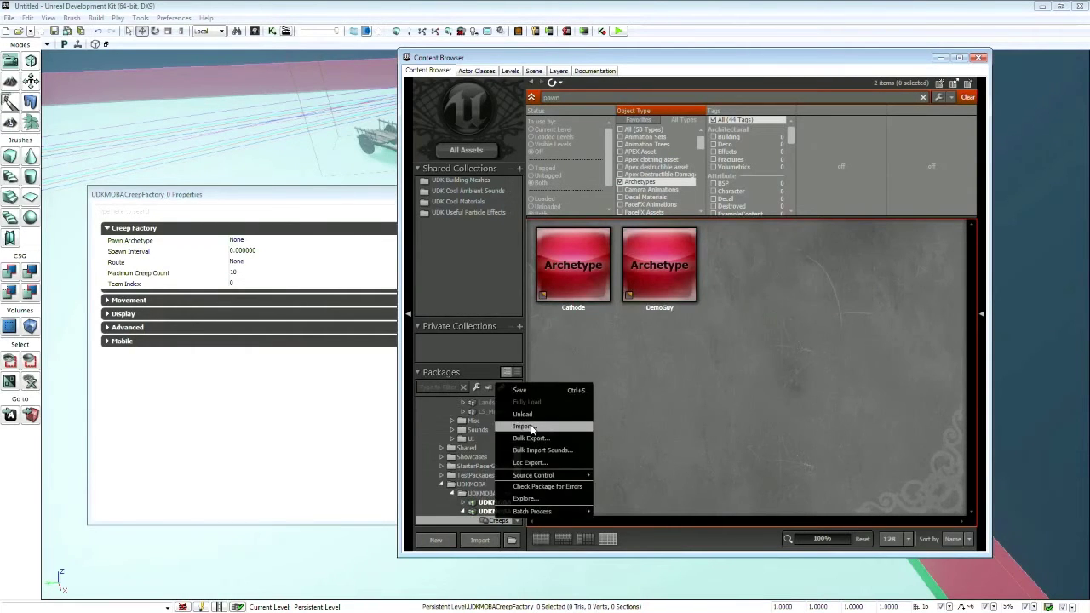
left_click(628, 418)
right_click(655, 276)
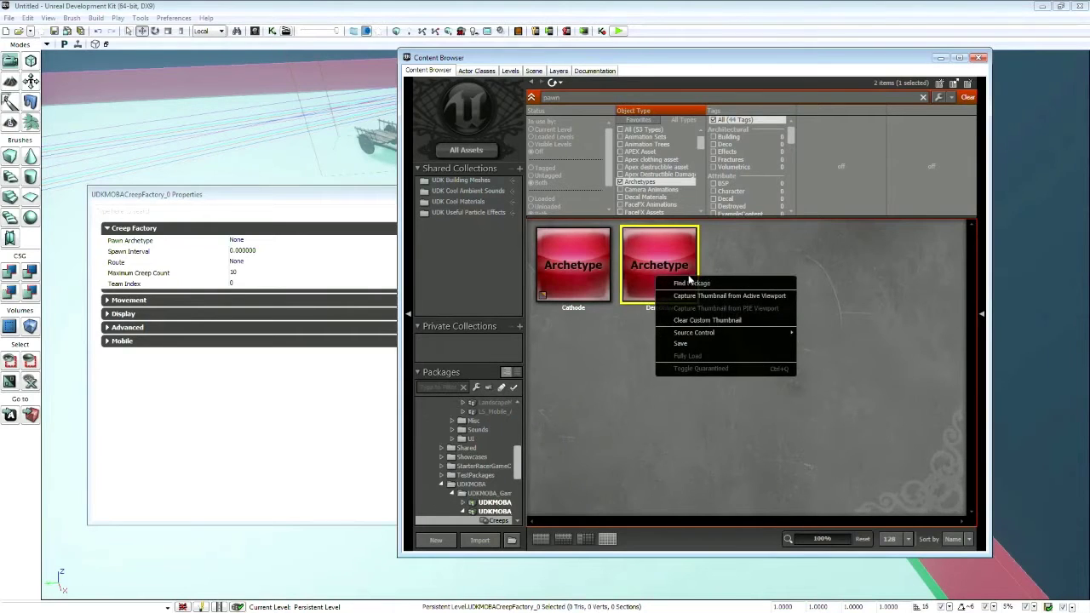
left_click(689, 281)
Check DemoGuy's source control options and save the archetype's package
right_click(679, 272)
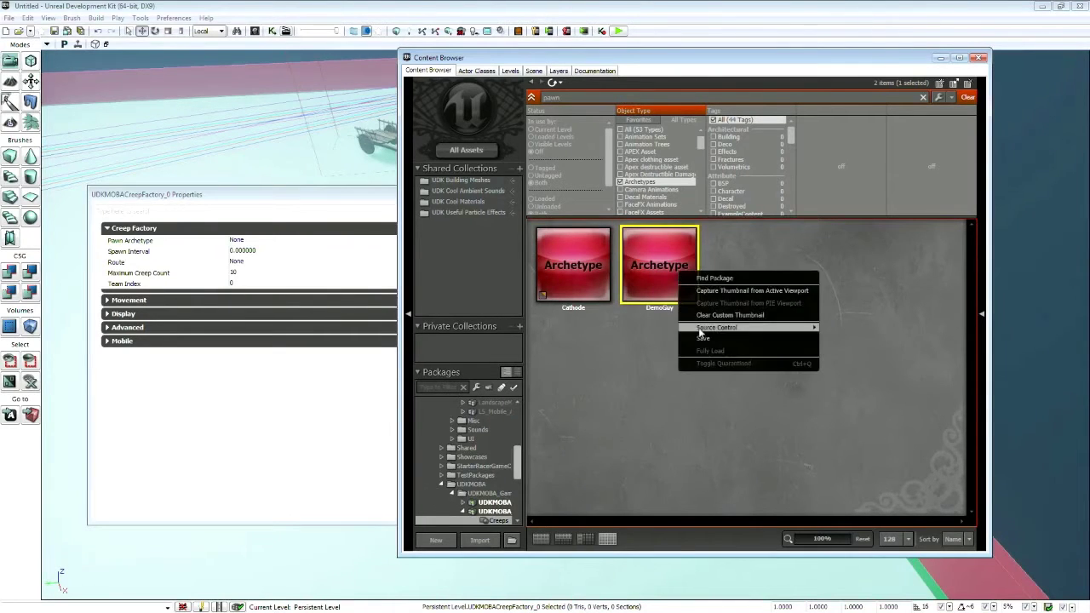
mouse_move(701, 333)
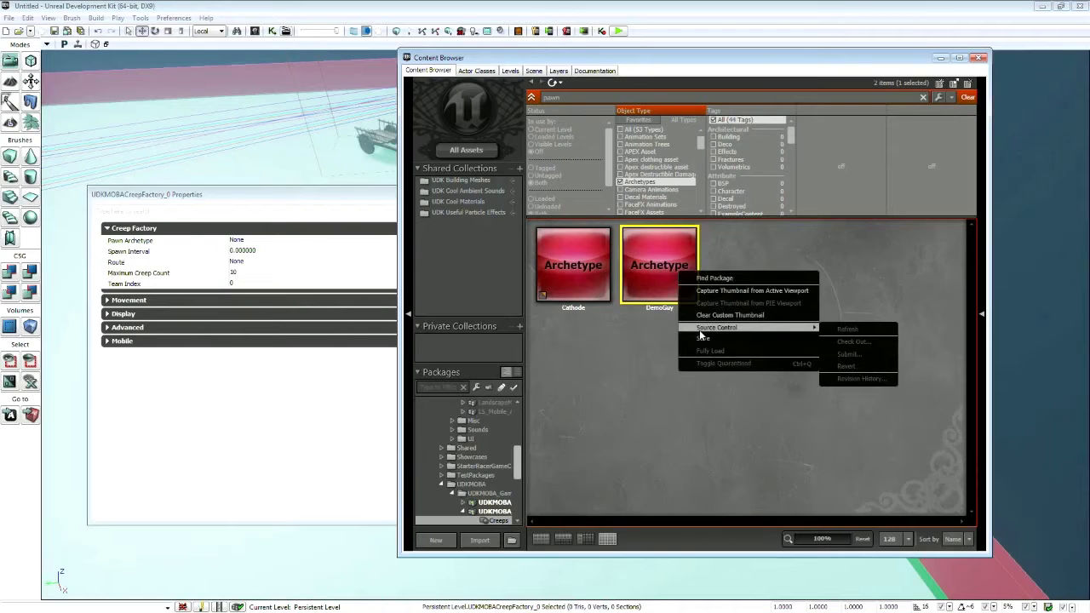
left_click(737, 406)
right_click(645, 255)
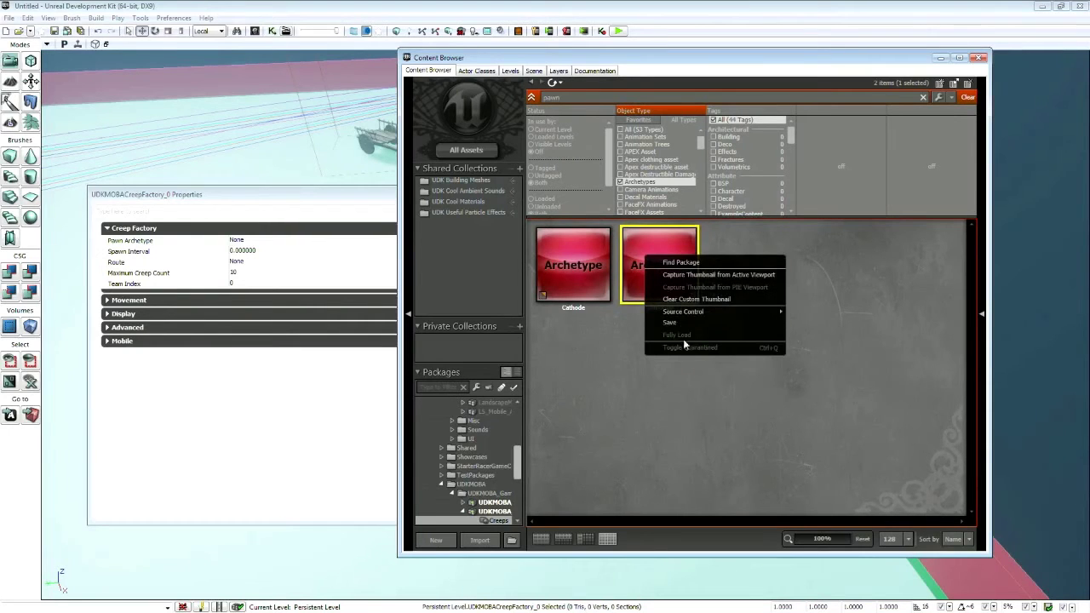
left_click(678, 322)
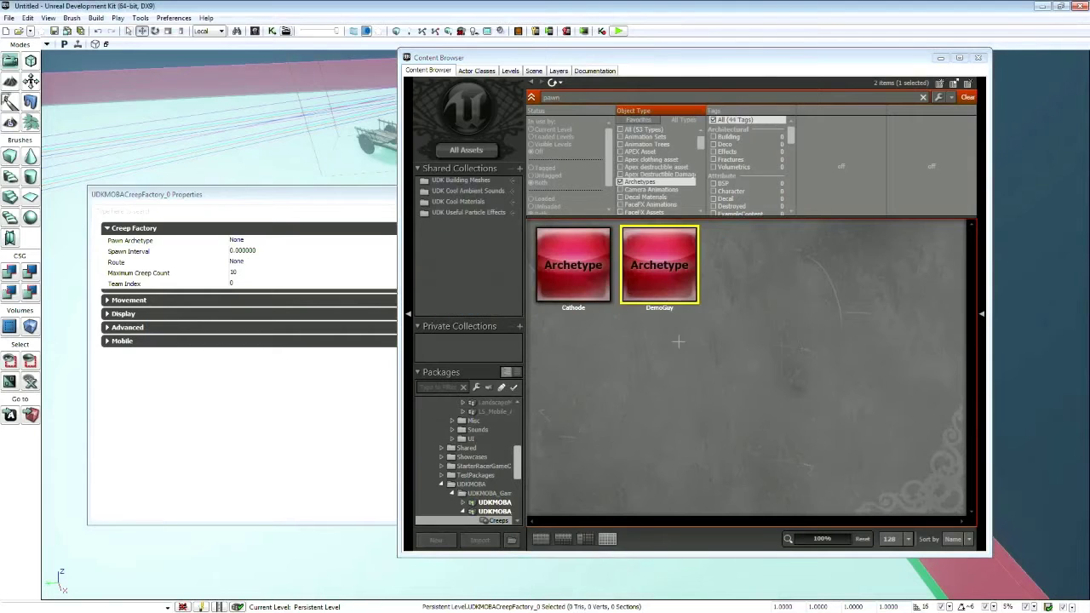
Close the creep factory's properties window and the Content Browser
left_click(375, 201)
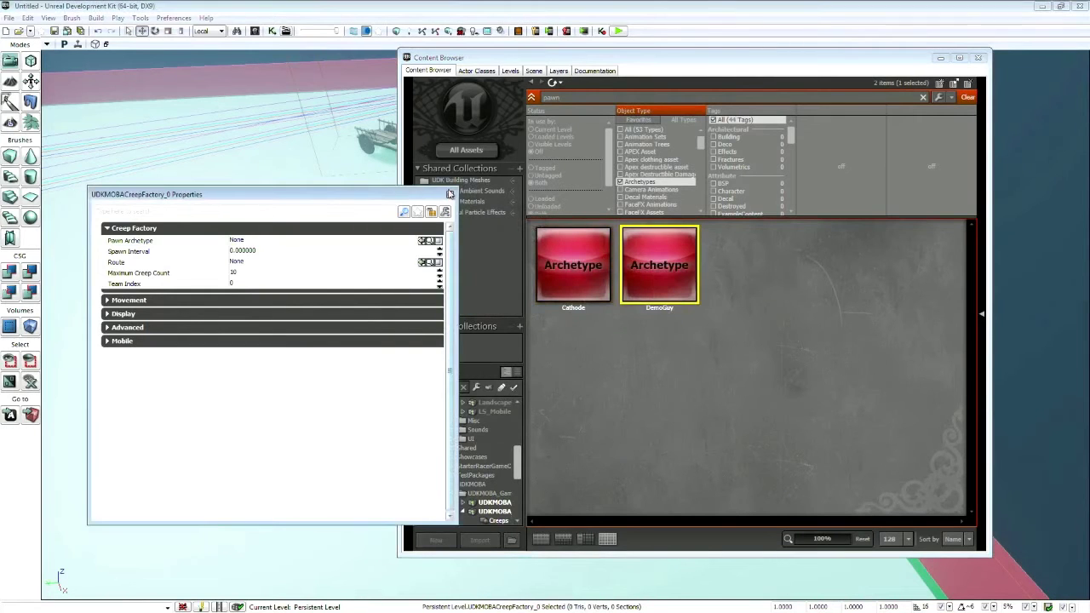
left_click(449, 196)
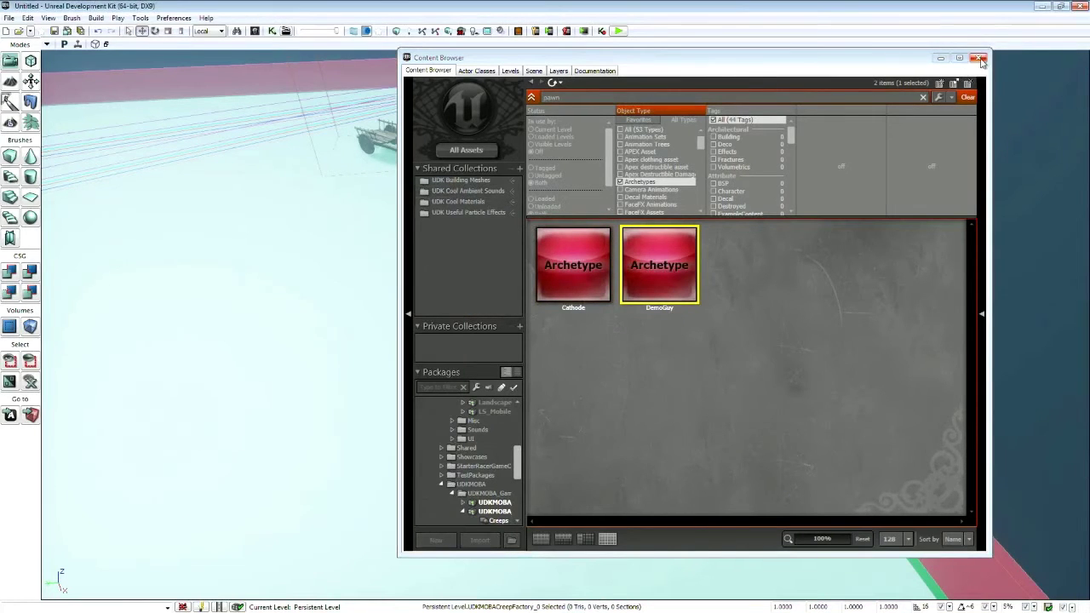
left_click_drag(921, 63, 780, 67)
left_click(838, 62)
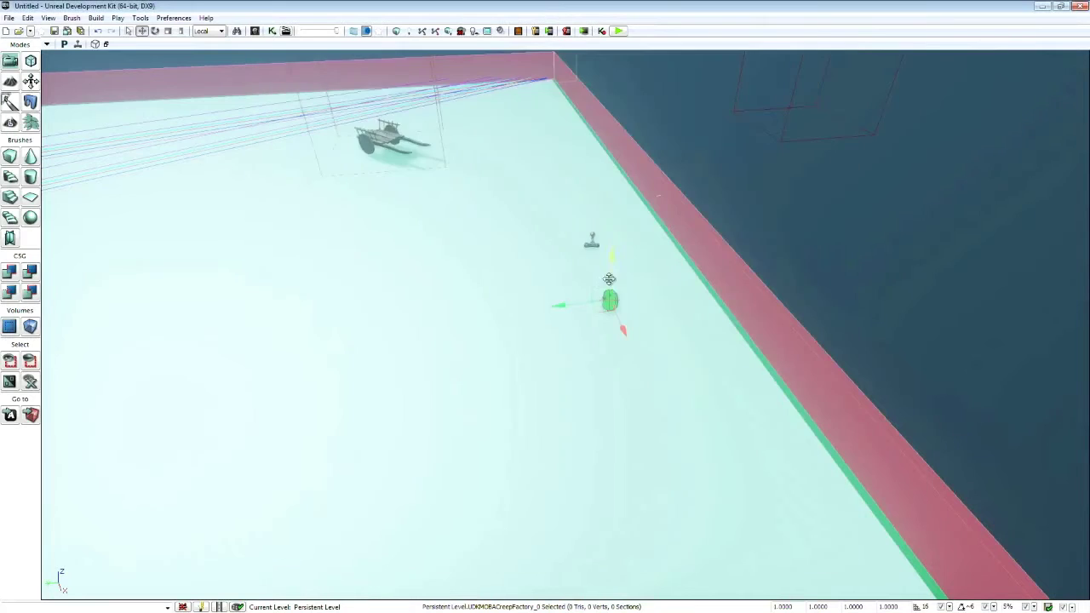
Reopen the Content Browser at the archetypes of the Creeps group
right_click_drag(635, 279, 545, 333)
scroll(697, 241, "up", 3)
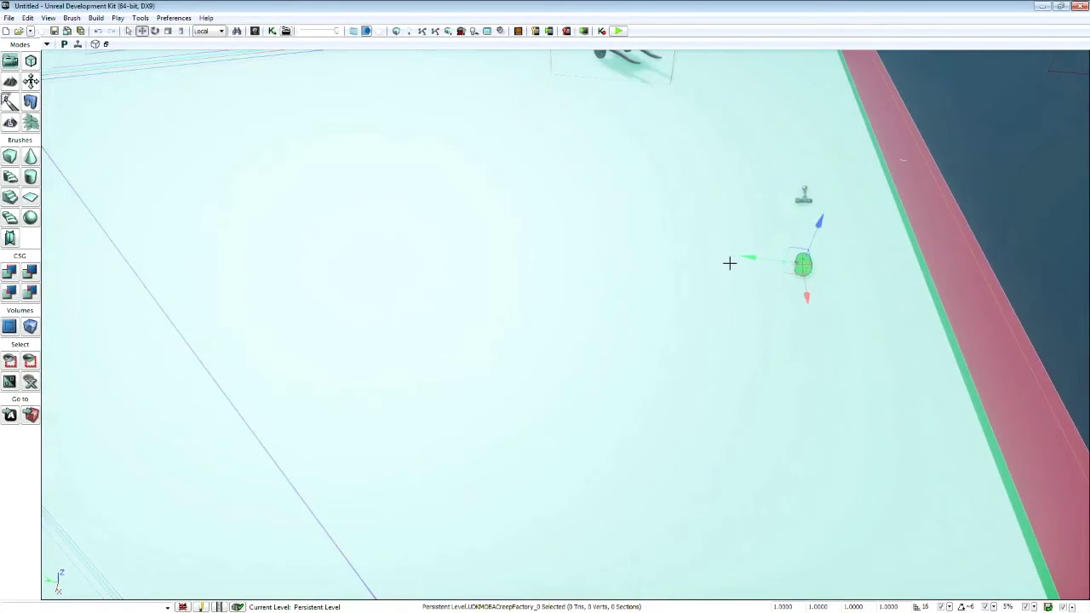
right_click_drag(730, 263, 708, 242)
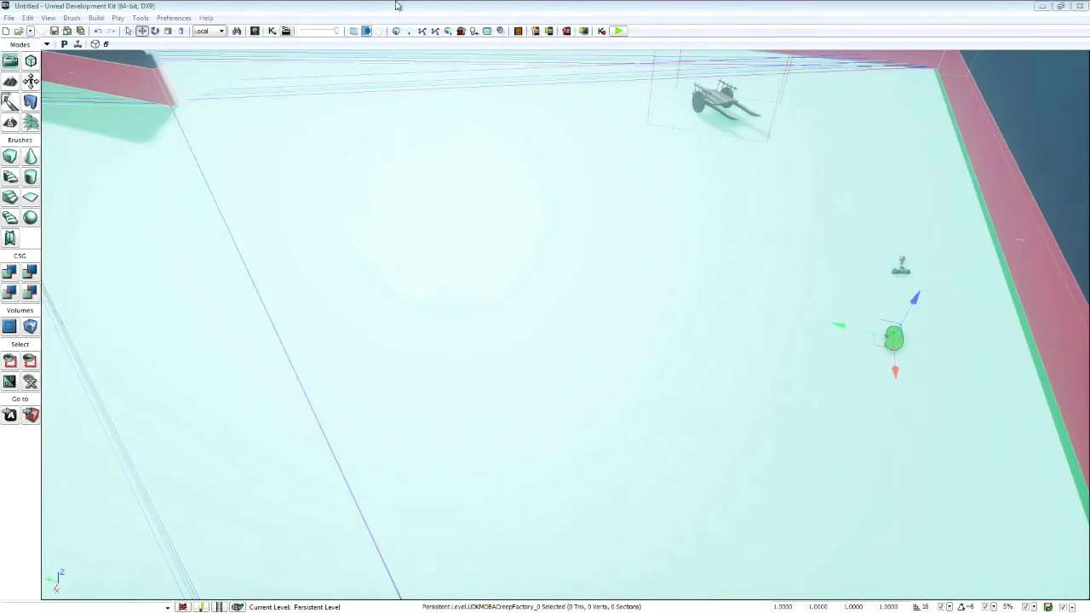
left_click(255, 30)
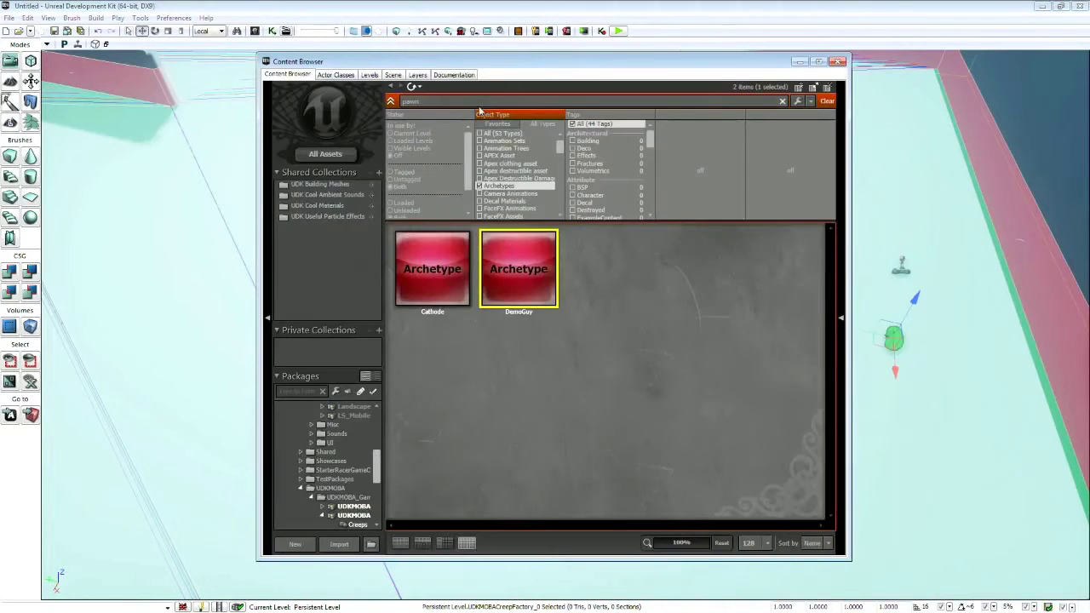
Place a UDKMOBACreepRoute actor in the level beside the creep factory and move the class browser out of the way
left_click(336, 75)
left_click(349, 278)
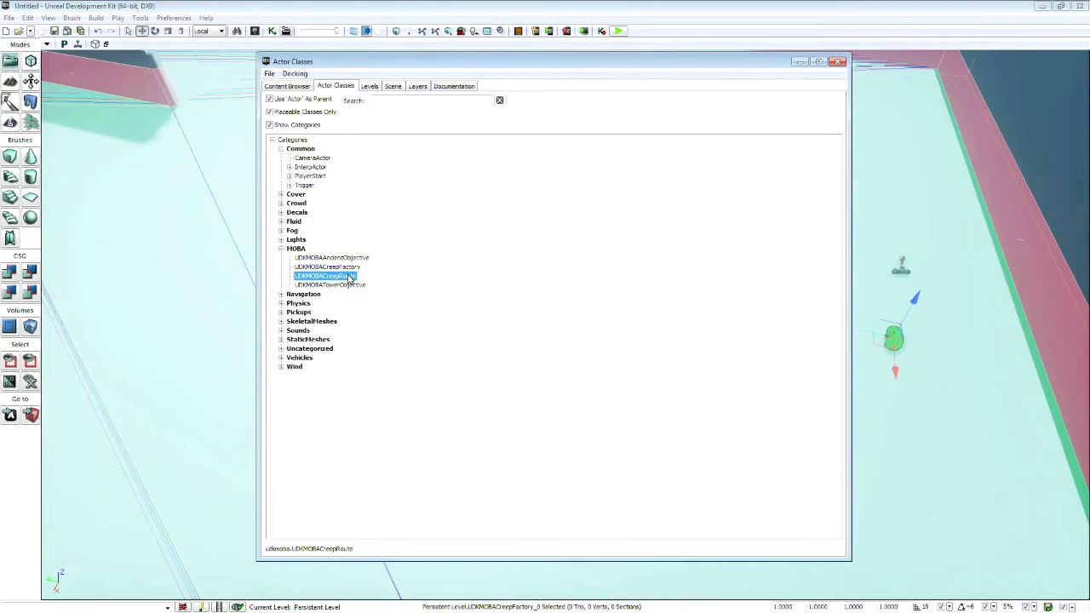
left_click_drag(499, 62, 305, 59)
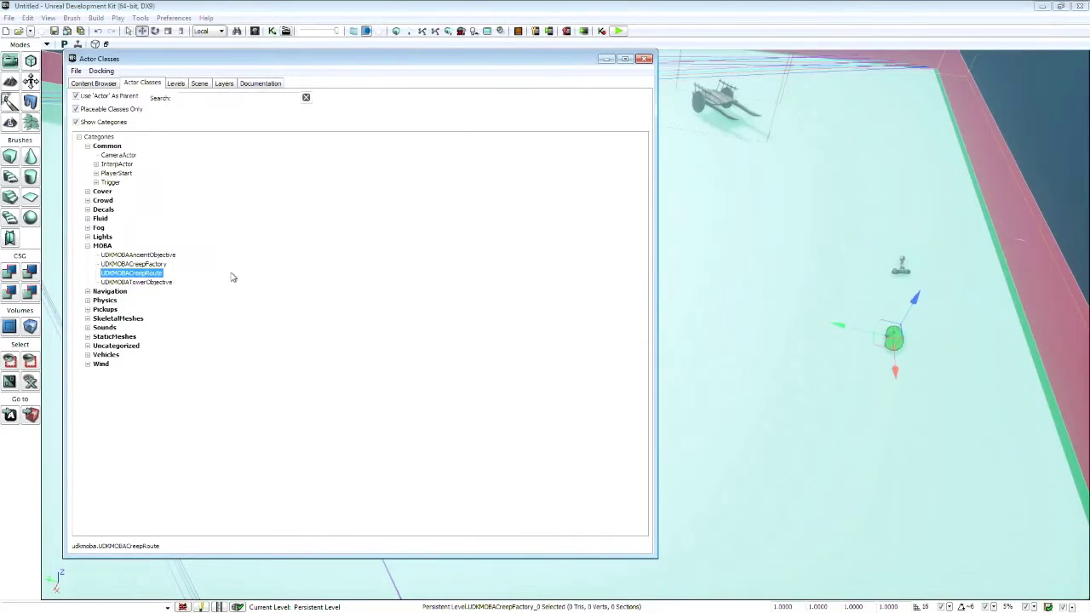
left_click_drag(143, 278, 732, 340)
left_click_drag(476, 62, 1089, 59)
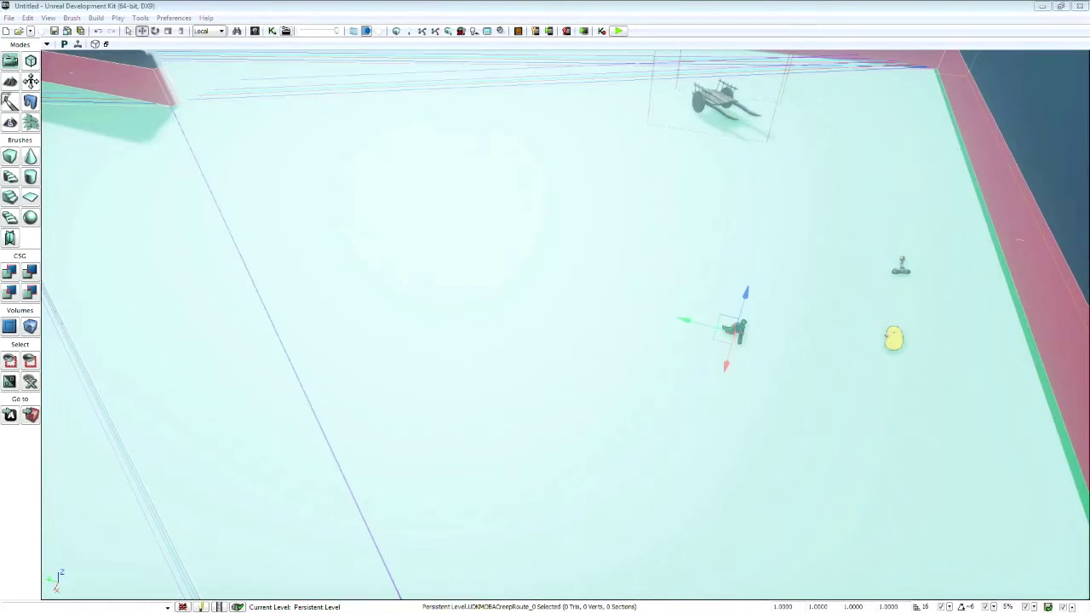
left_click_drag(1089, 48, 1047, 56)
left_click(982, 272)
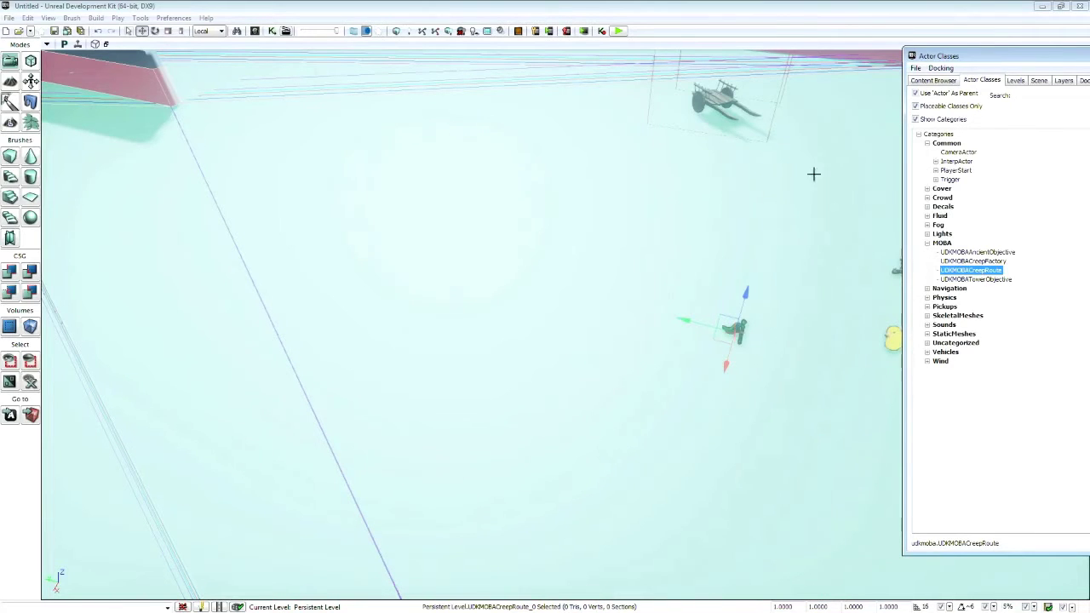
left_click_drag(1005, 63, 1089, 56)
Duplicate the creep route actor twice to lay the first waypoints of the lane leading away from the creep factory
left_click_drag(815, 270, 801, 298)
middle_click_drag(822, 301, 853, 314)
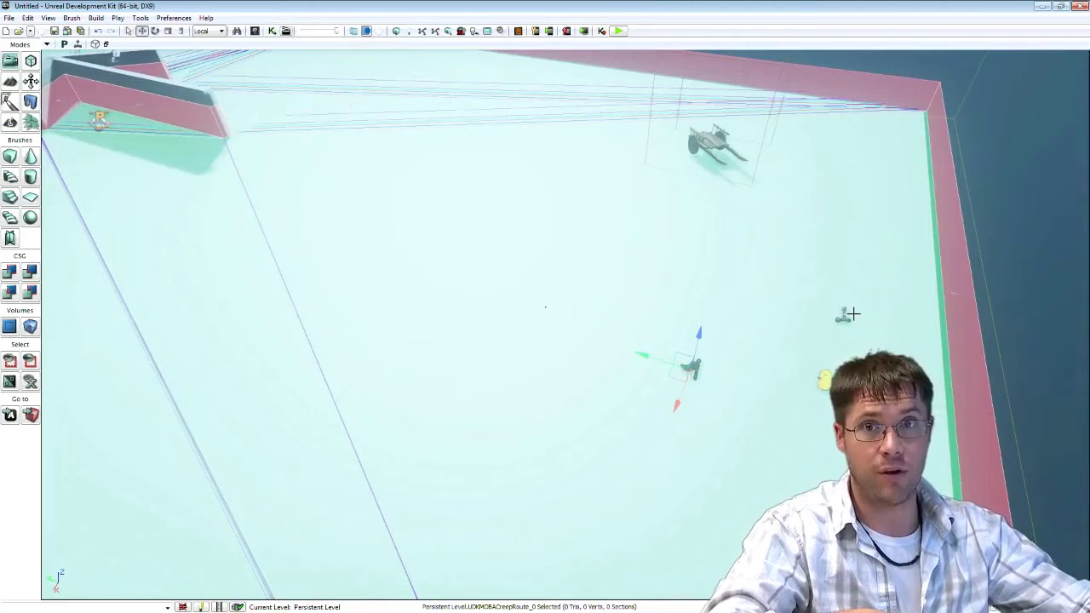
left_click_drag(747, 431, 747, 431)
right_click_drag(747, 431, 741, 411)
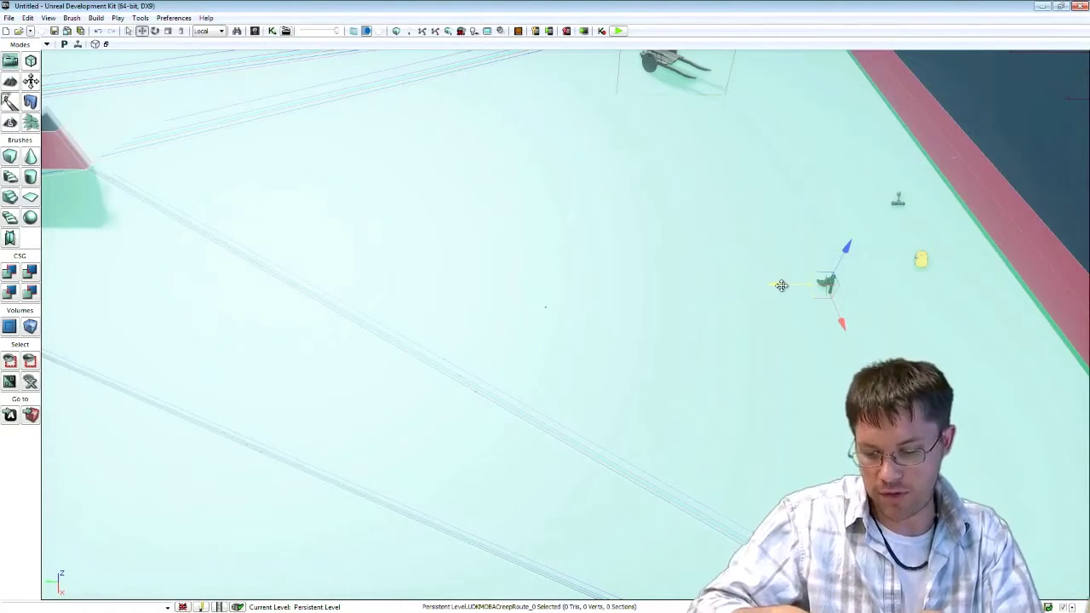
middle_click_drag(622, 436, 623, 350)
left_click_drag(623, 349, 699, 407)
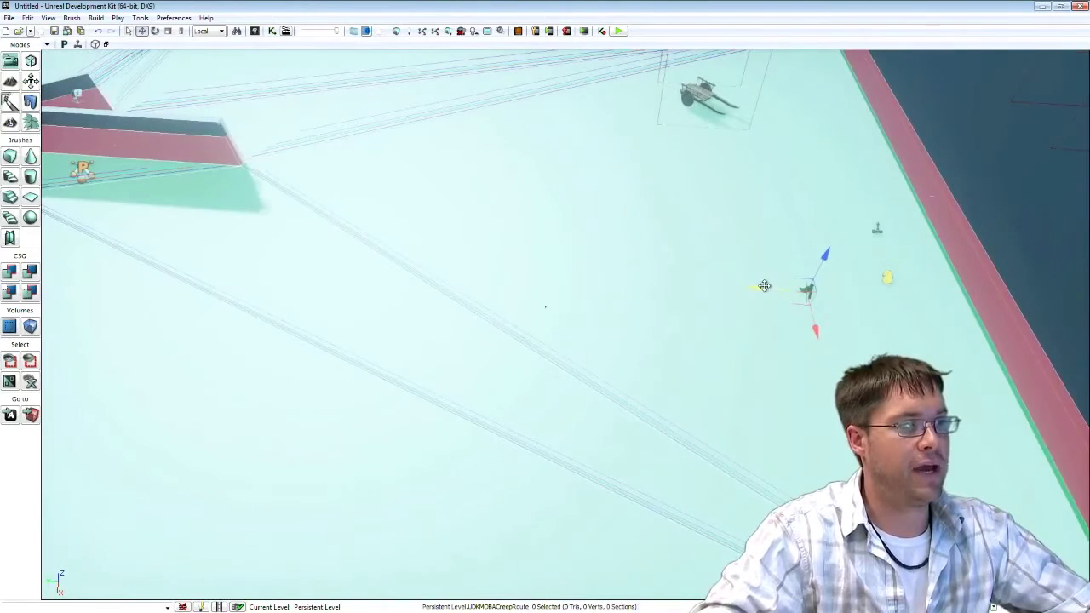
left_click_drag(760, 290, 272, 409, "alt")
middle_click_drag(655, 350, 588, 383)
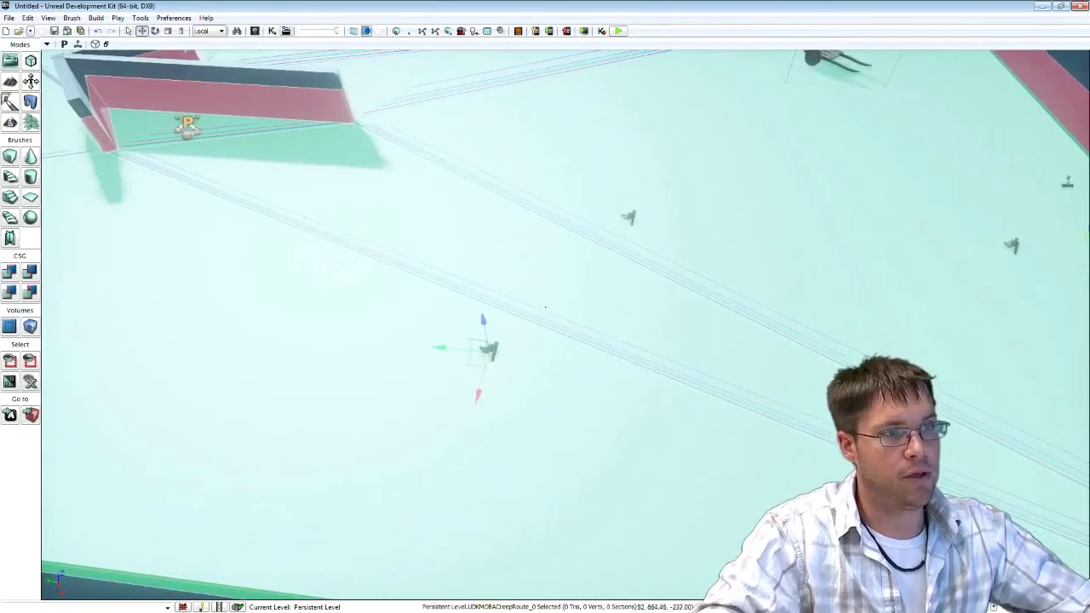
Duplicate further creep route actors along the rest of the lane, ending at the farthest tower
left_click_drag(446, 353, 180, 292, "alt")
right_click_drag(742, 314, 653, 295)
left_click_drag(685, 283, 282, 349, "alt")
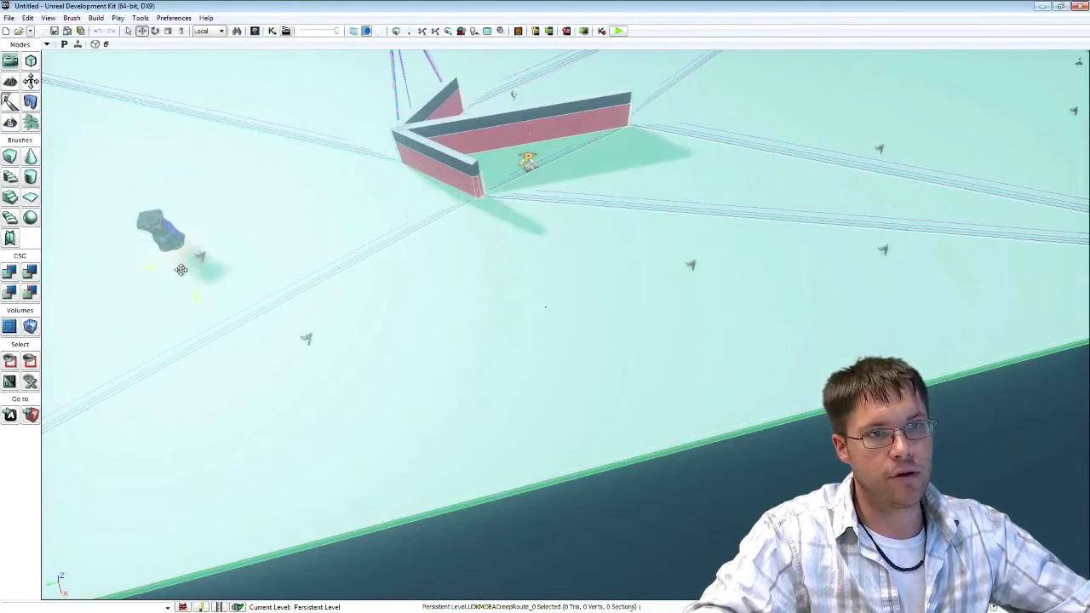
right_click_drag(247, 268, 289, 244)
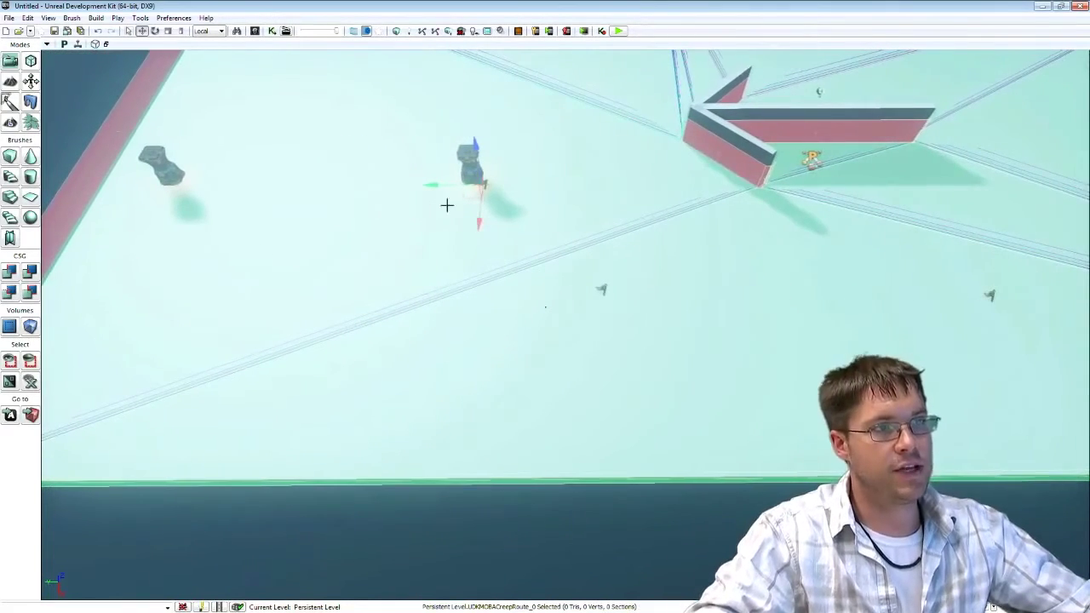
left_click_drag(446, 185, 125, 191, "alt")
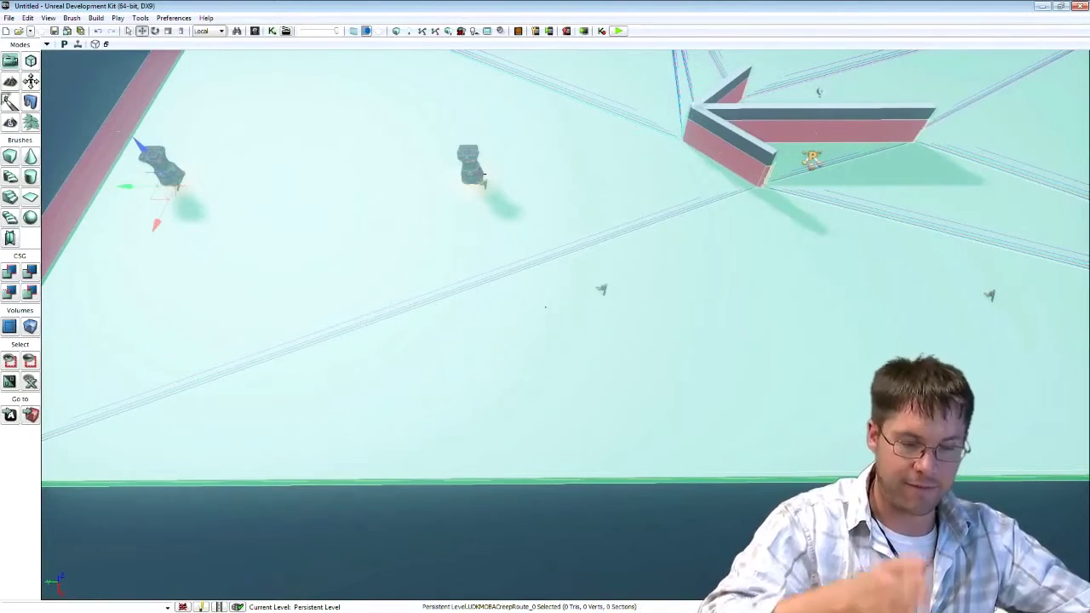
Place a Route actor from the Navigation classes next to the creep factory and move the class browser out of the way
key("d")
right_click_drag(673, 257, 750, 204)
left_click_drag(801, 294, 684, 253)
left_click_drag(1089, 73, 1072, 78)
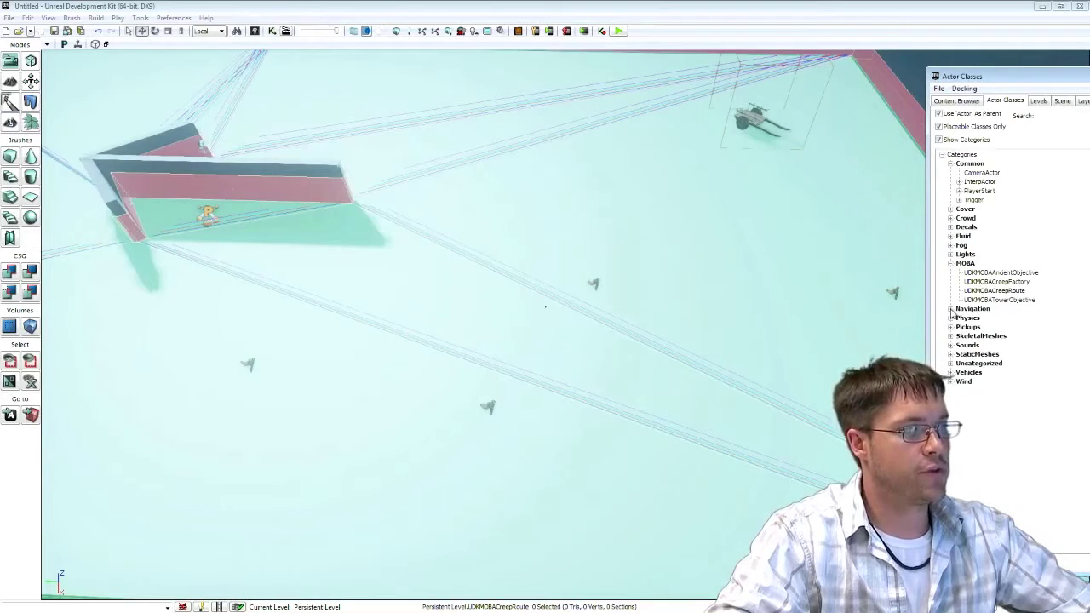
left_click(951, 309)
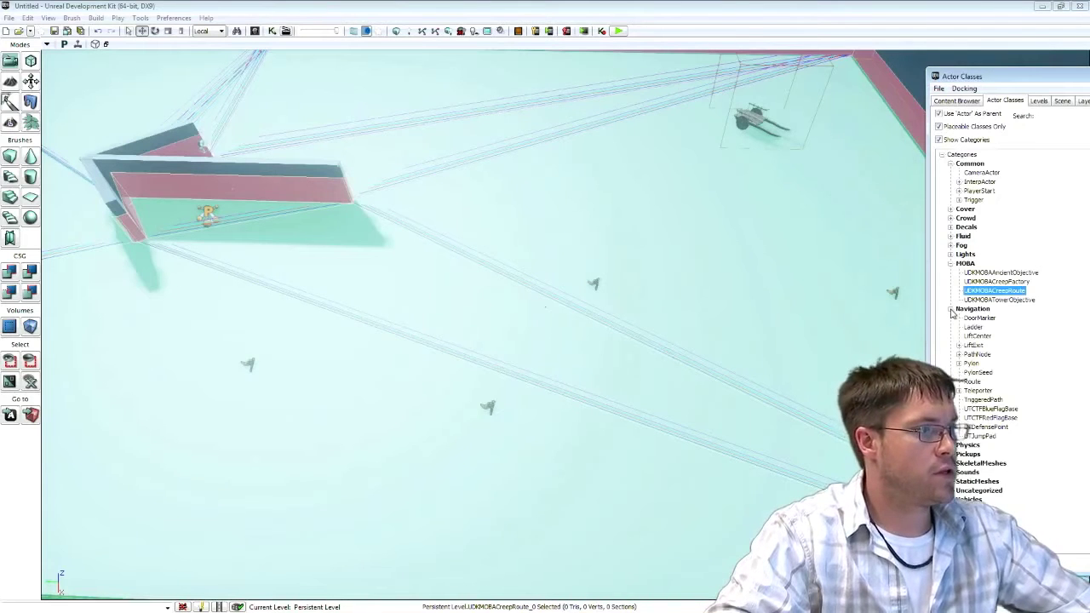
left_click(968, 384)
right_click_drag(766, 322, 992, 285)
key("w")
left_click(978, 383)
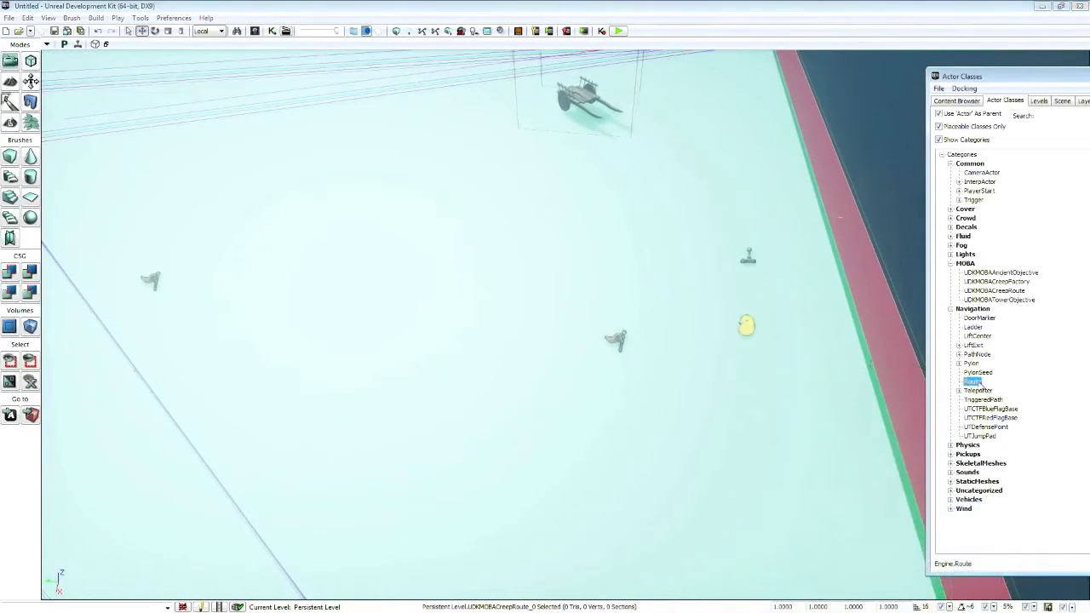
left_click_drag(973, 382, 741, 291)
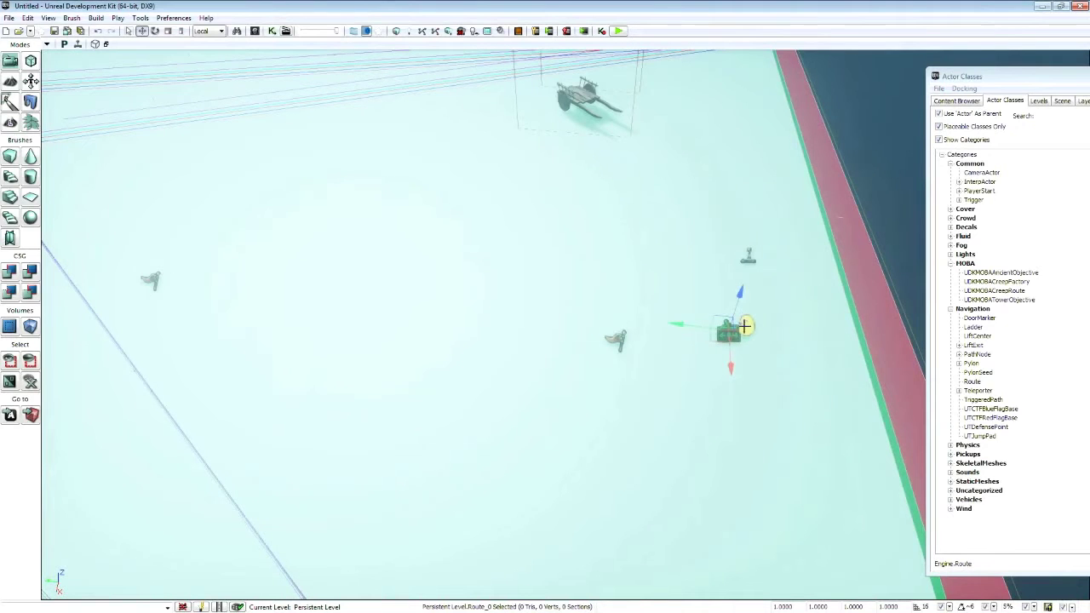
left_click_drag(1038, 79, 1089, 78)
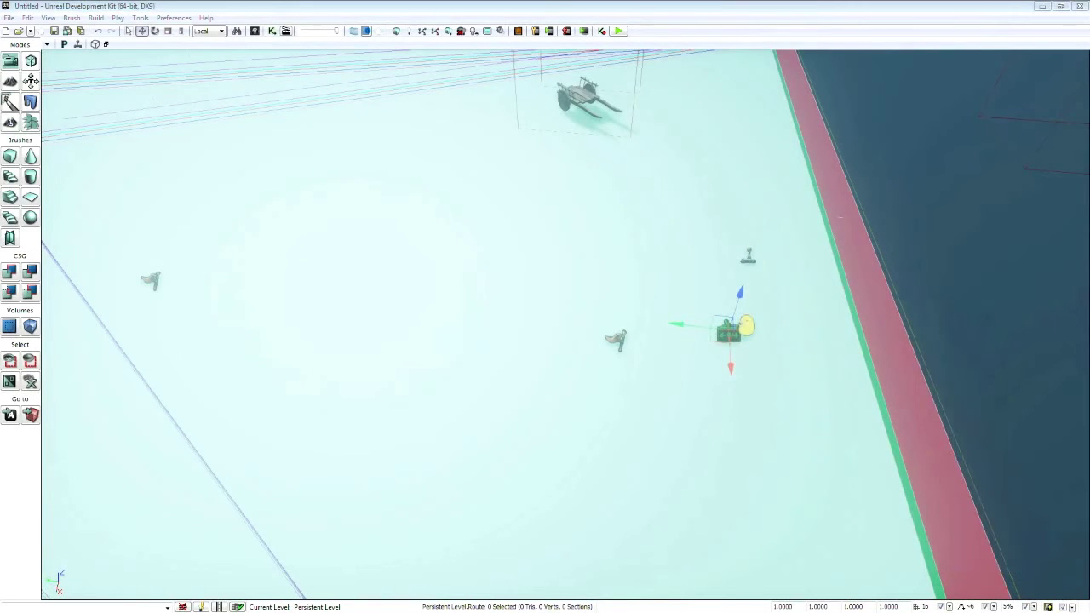
Open the Route actor's properties beside the lane and choose ERT_Linear as its route type
double_click(734, 331)
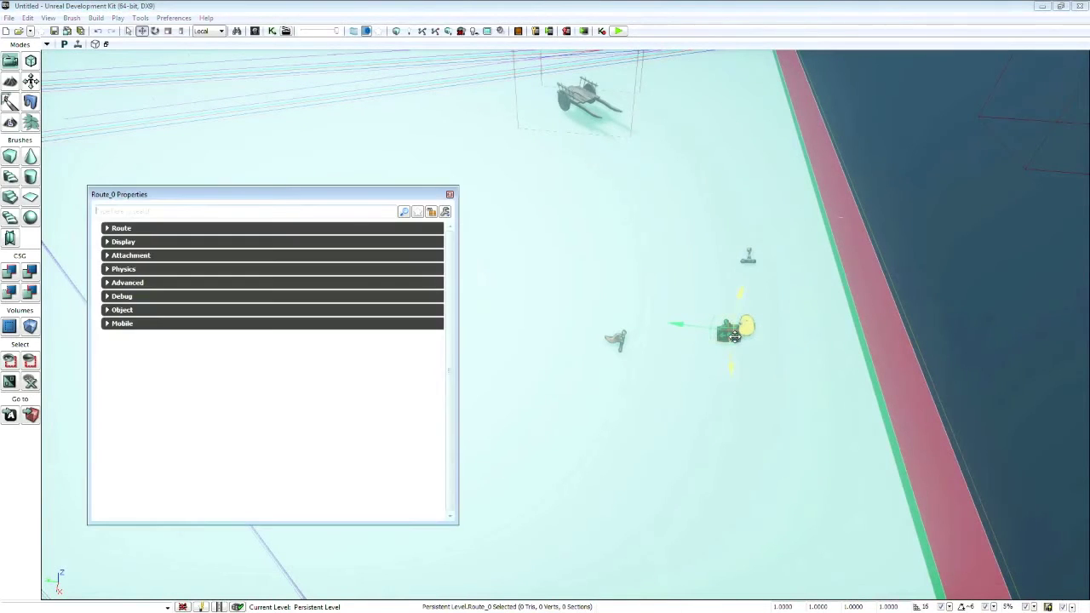
left_click_drag(302, 202, 935, 165)
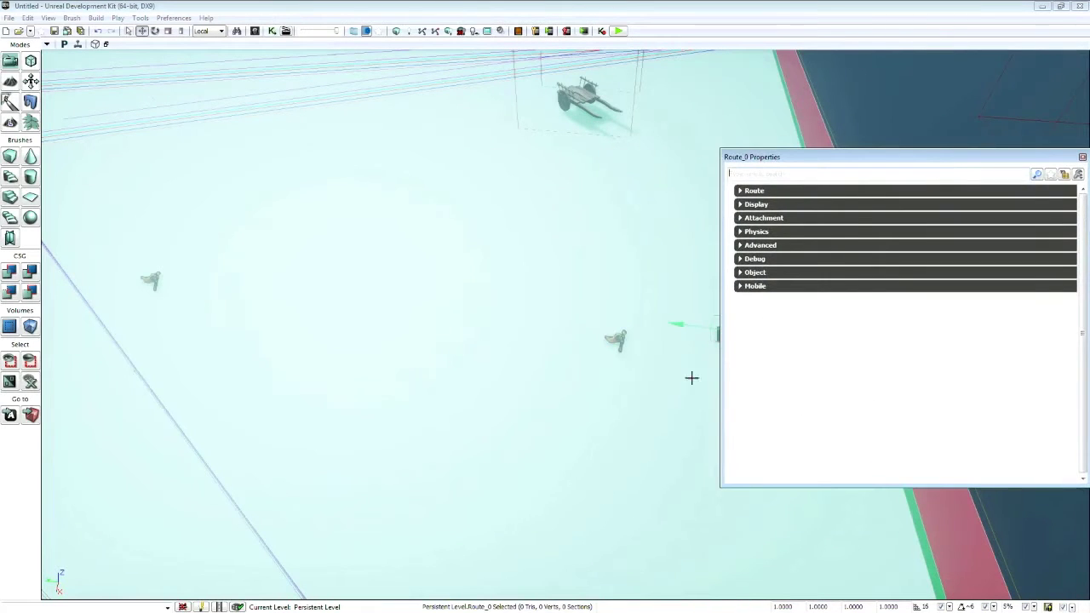
left_click_drag(720, 385, 837, 379)
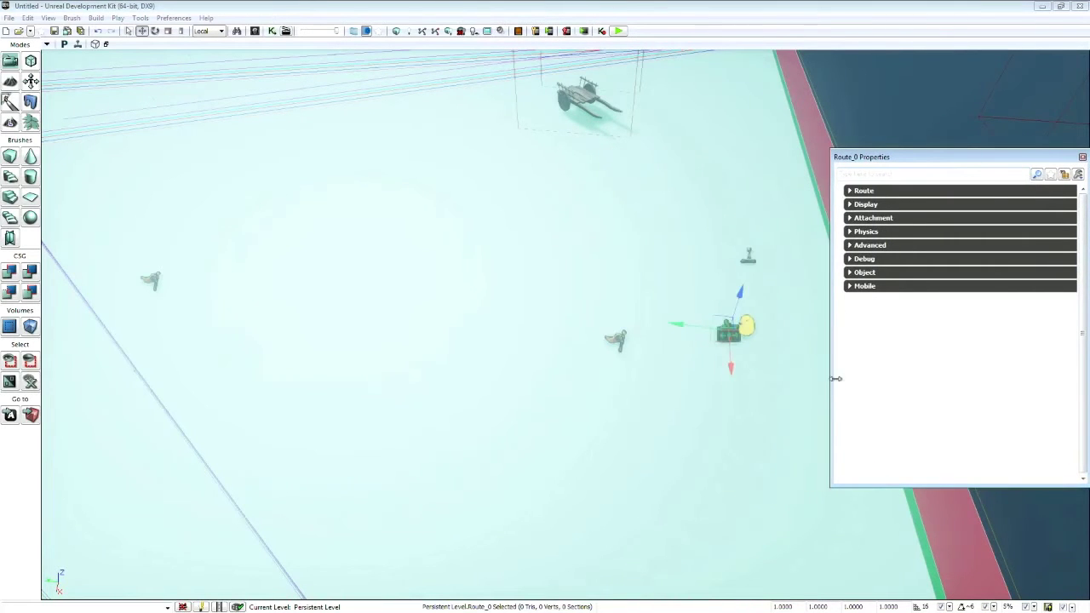
left_click(851, 192)
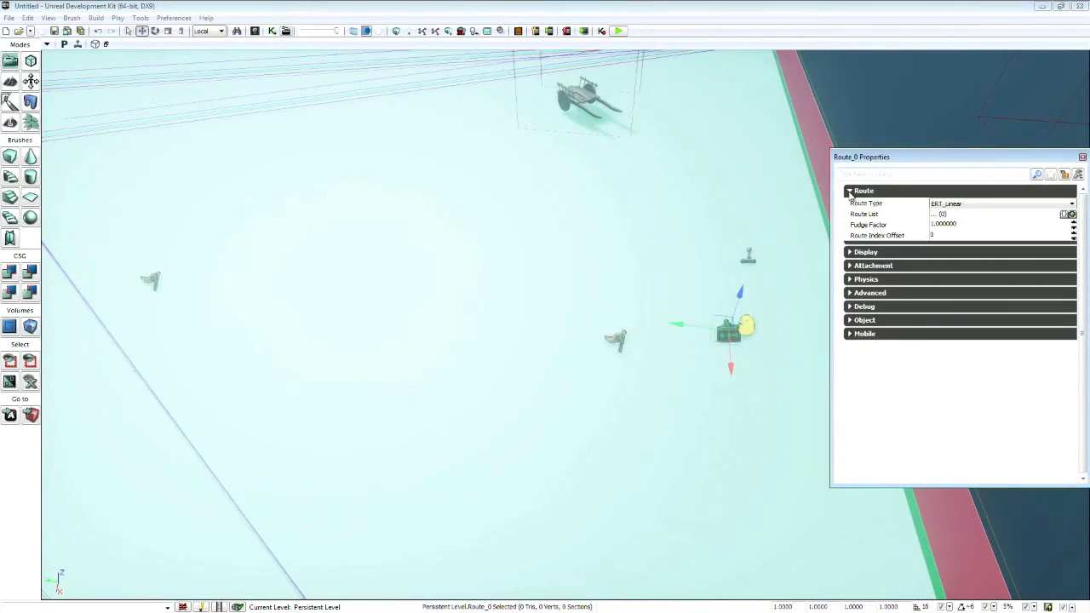
left_click(947, 205)
left_click(961, 216)
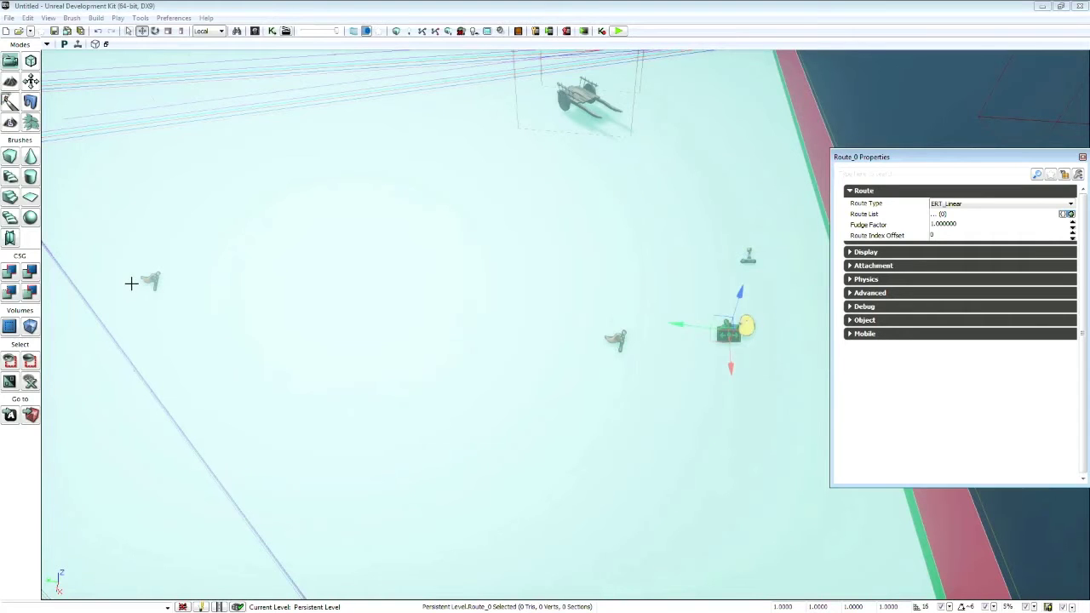
Add a Route List entry, lock the properties to the Route actor, and assign the creep route nearest the factory to it
left_click_drag(984, 155, 958, 158)
left_click_drag(370, 201, 407, 247)
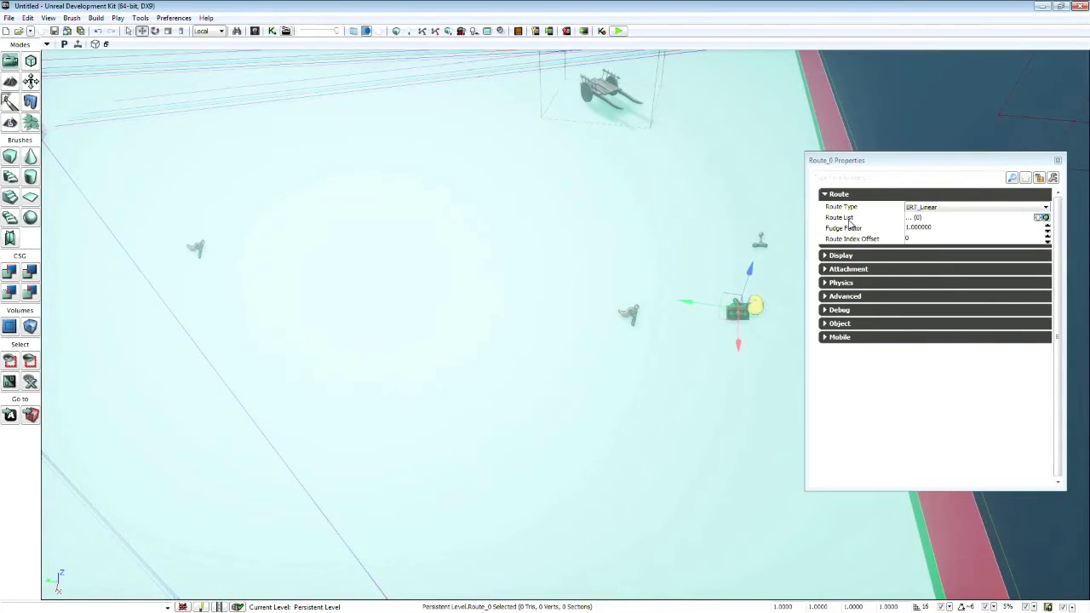
left_click(1044, 218)
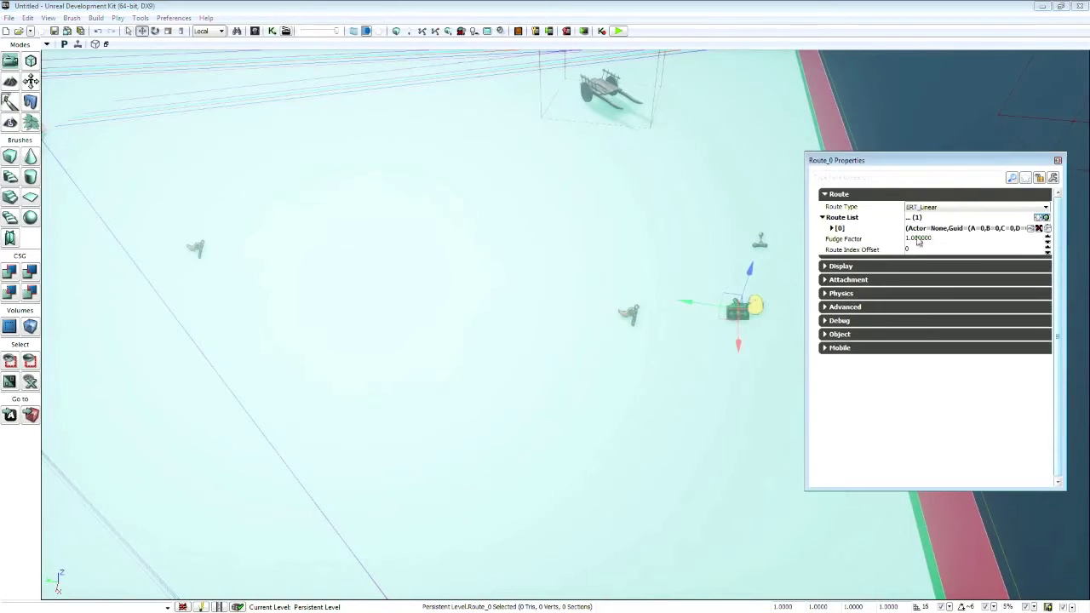
left_click(833, 229)
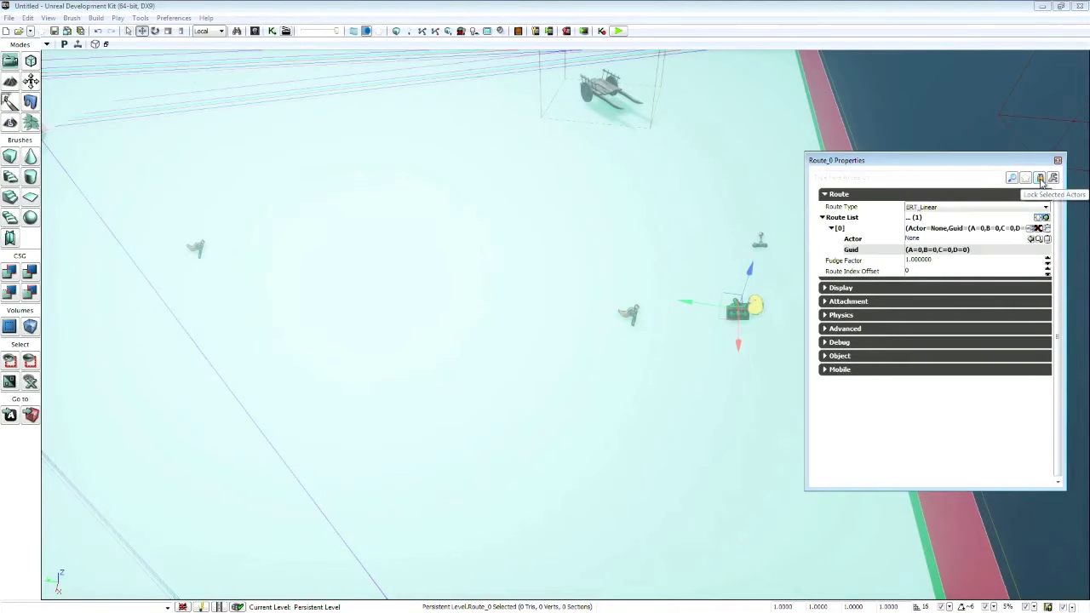
left_click(628, 313)
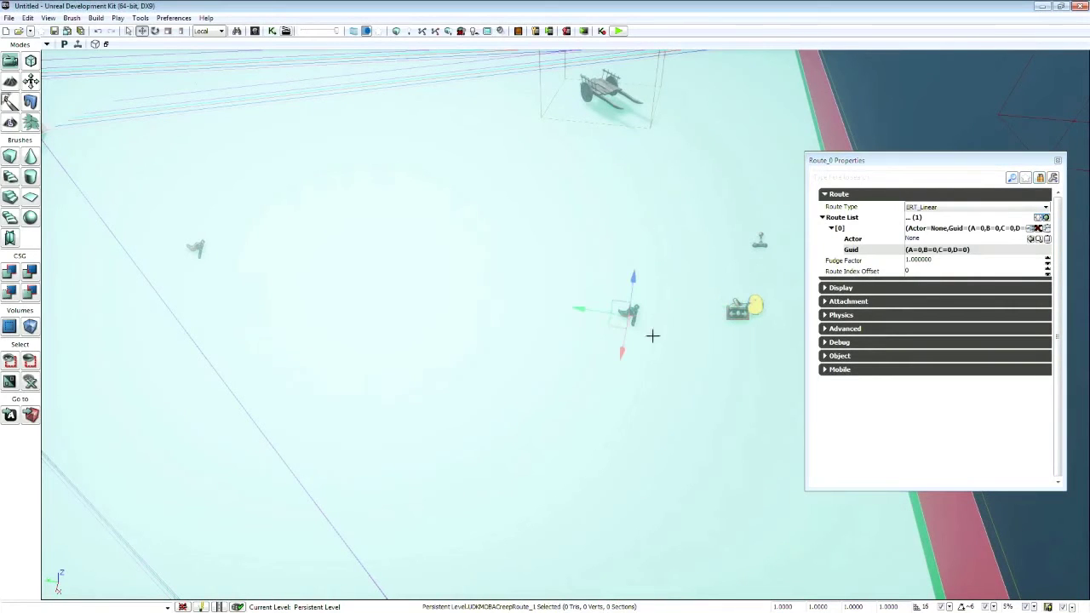
left_click(1031, 240)
Add six more entries to the Route List for the remaining creep route actors along the lane
middle_click_drag(691, 366, 913, 273)
right_click_drag(771, 323, 673, 292)
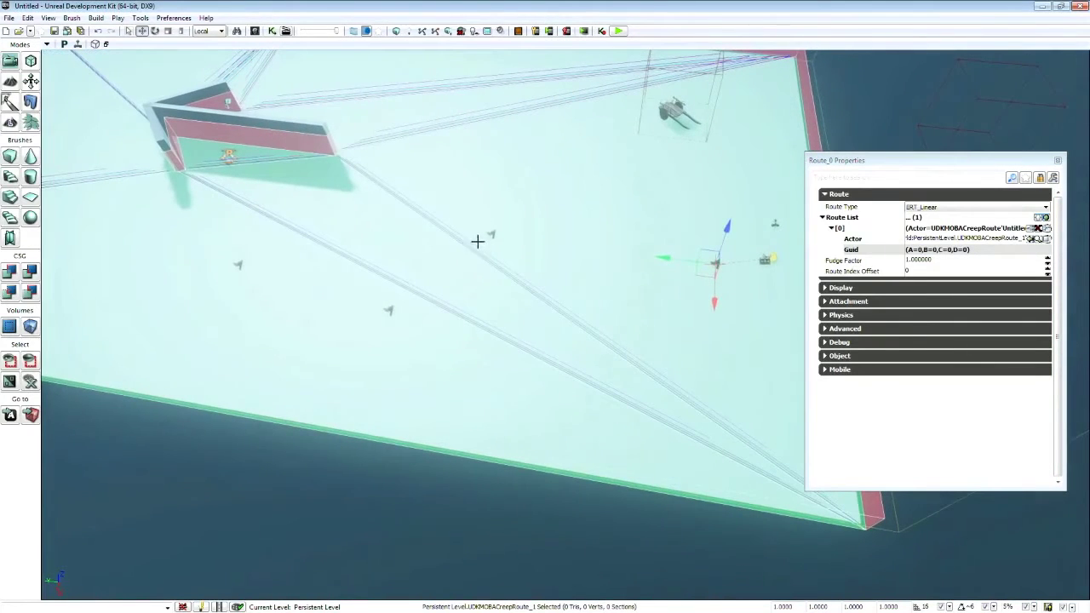
middle_click_drag(206, 267, 53, 267)
left_click_drag(187, 283, 171, 284)
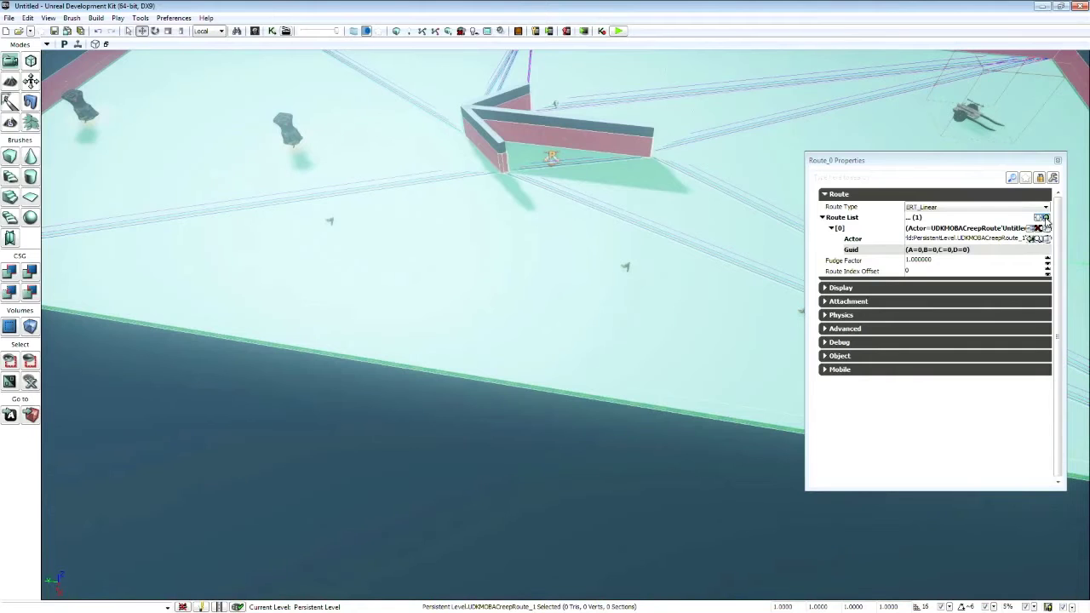
left_click(1045, 218)
left_click(1045, 218)
left_click(1045, 218)
left_click(1045, 218)
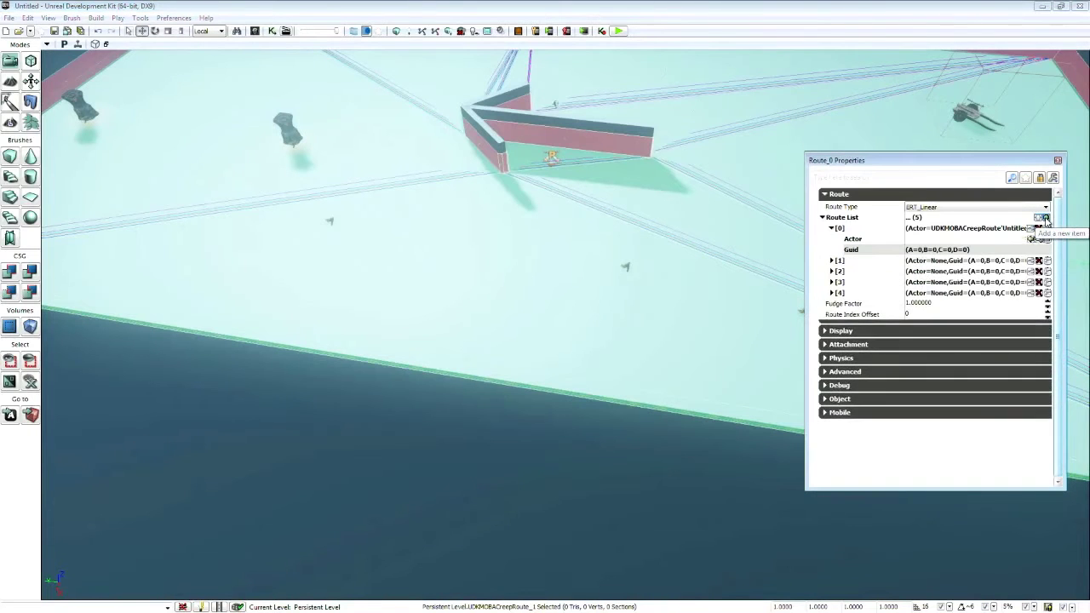
left_click(1045, 218)
left_click(1033, 238)
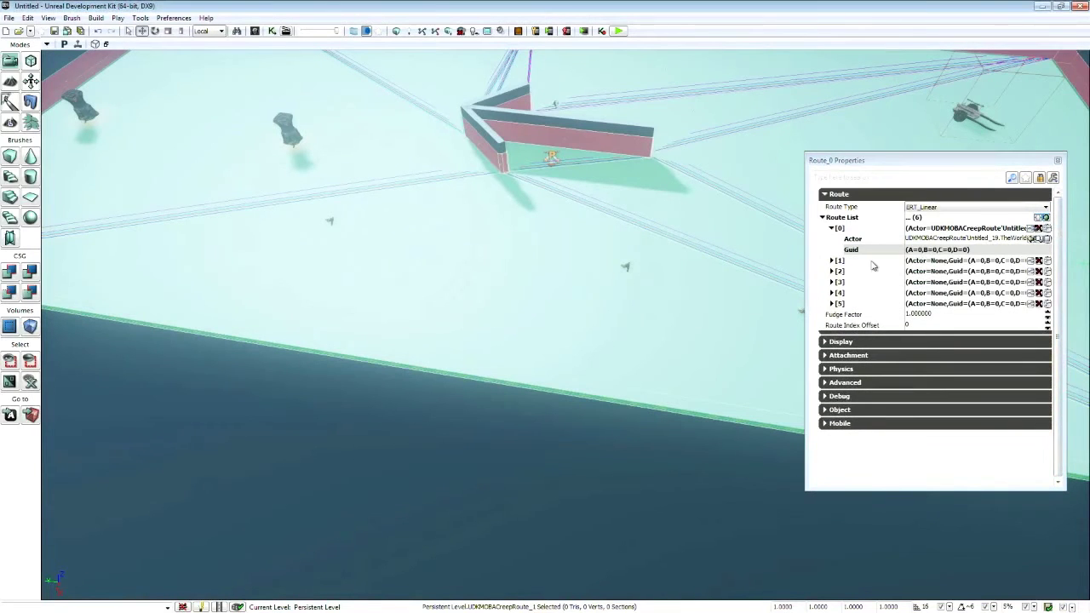
left_click(1045, 218)
Expand Route List entries [1] to [6] and assign the second creep route actor of the lane to entry [1]
right_click_drag(596, 298, 677, 221)
mouse_move(488, 304)
right_mouse_down()
mouse_move(426, 304)
mouse_move(502, 324)
mouse_move(489, 304)
right_mouse_up()
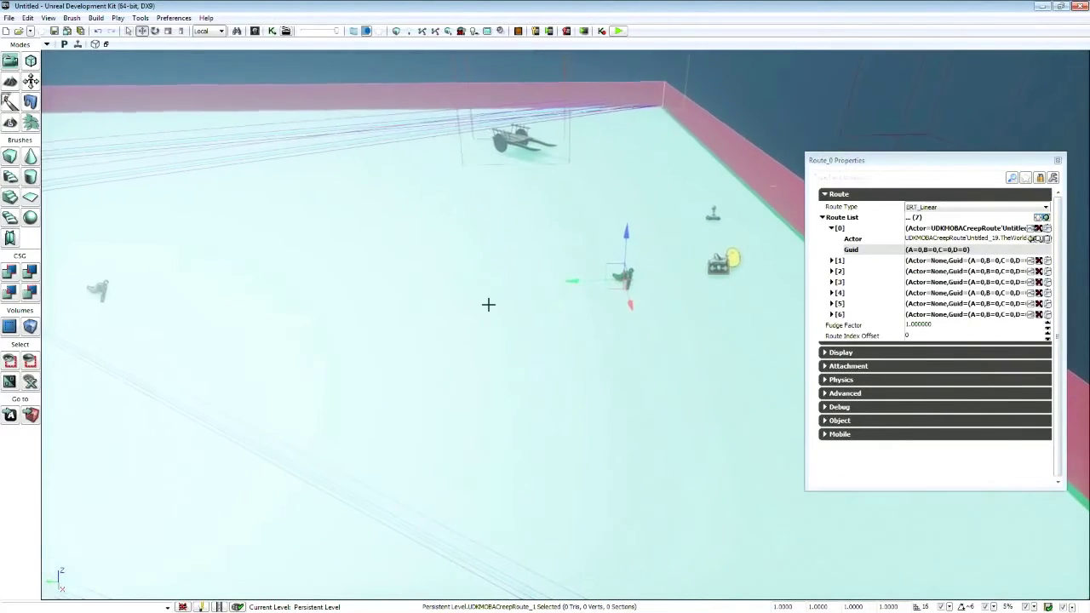
left_click(832, 261)
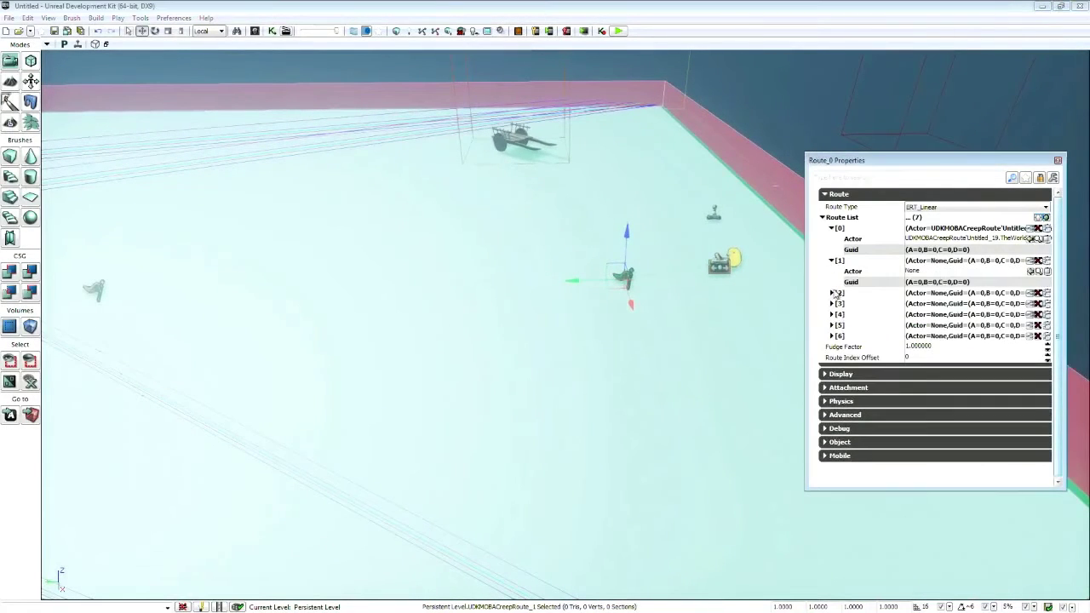
left_click(832, 293)
left_click(832, 326)
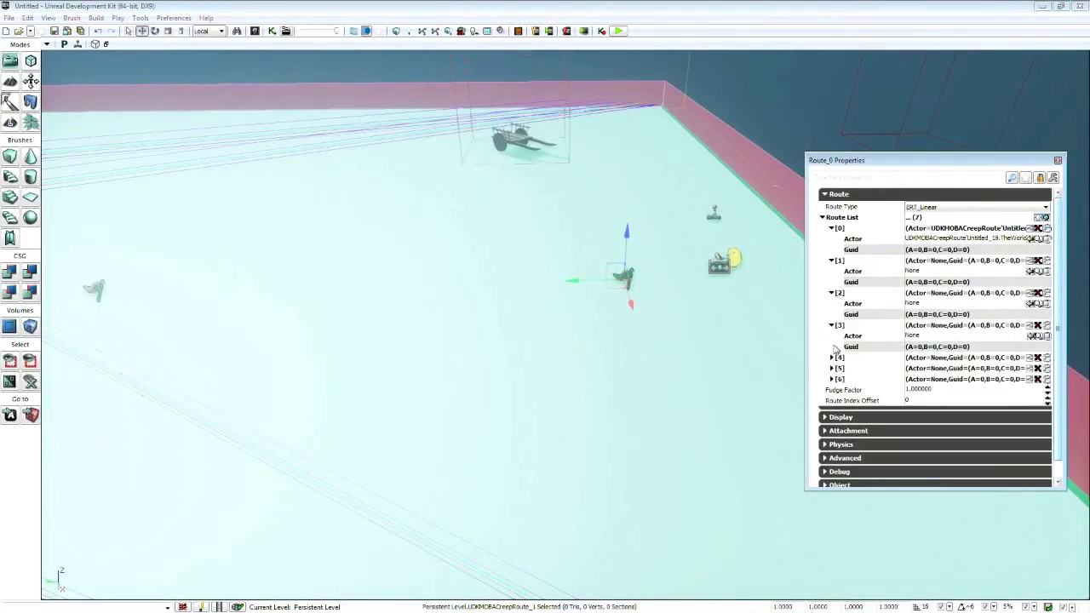
left_click(832, 358)
left_click(832, 390)
left_click(832, 423)
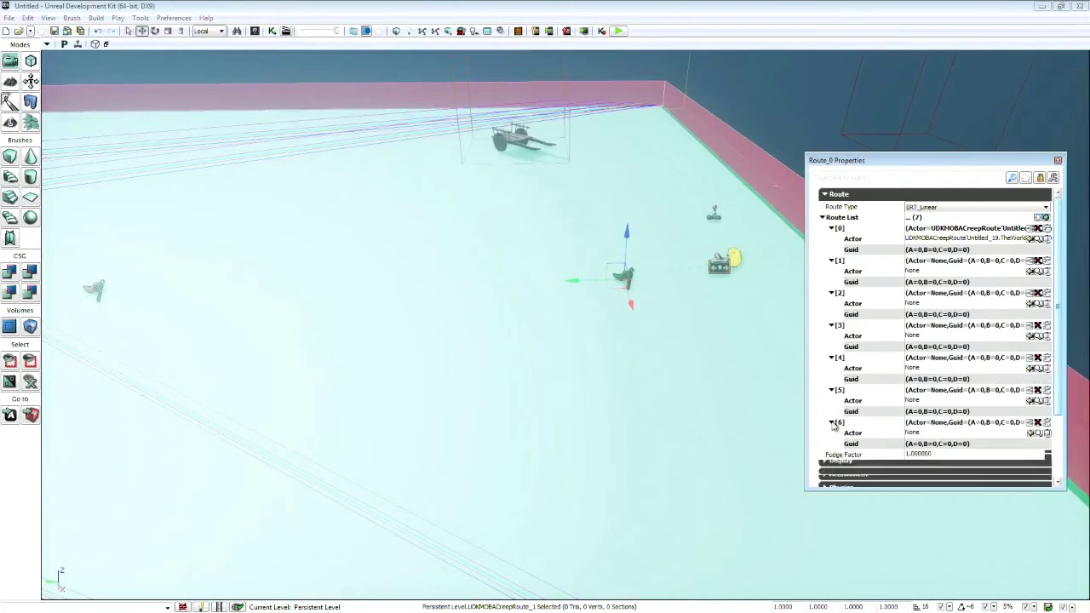
left_click(94, 291)
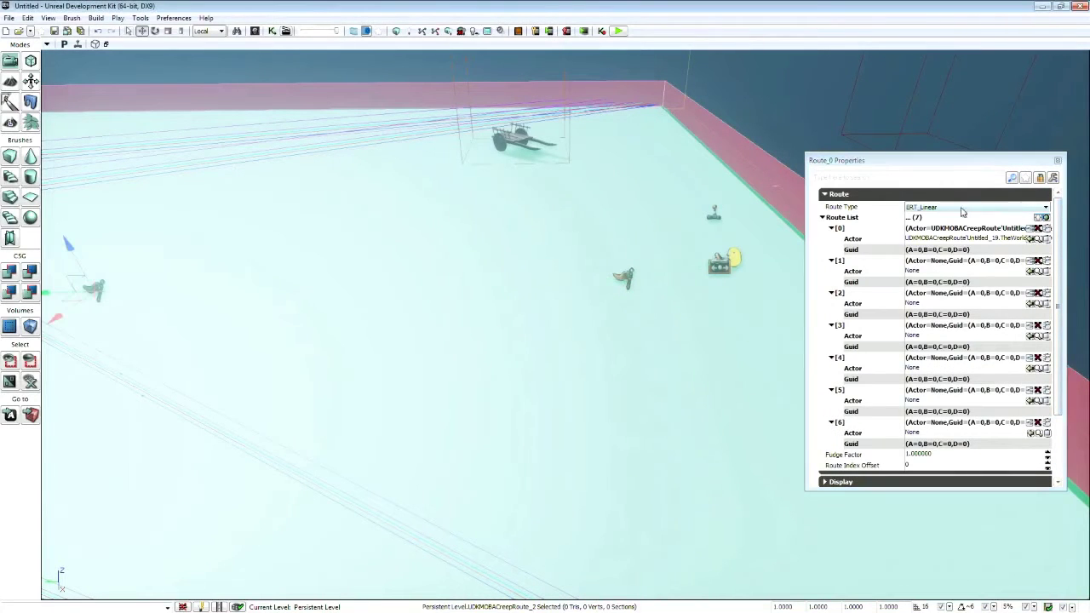
left_click(1029, 271)
Assign the third creep route actor along the lane to Route List entry [2]
right_click_drag(579, 258, 375, 276)
right_click_drag(511, 255, 477, 264)
left_click(537, 329)
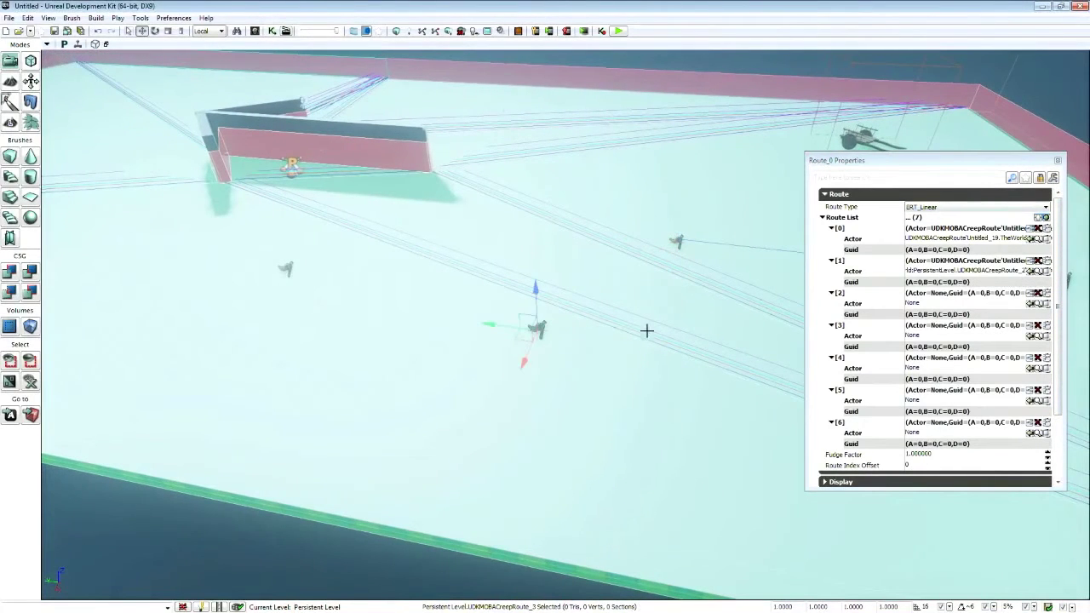
left_click(1032, 304)
Check the actor references in Route List entries [0] to [2] and assign the fourth creep route actor to entry [3]
right_click_drag(606, 260, 698, 264)
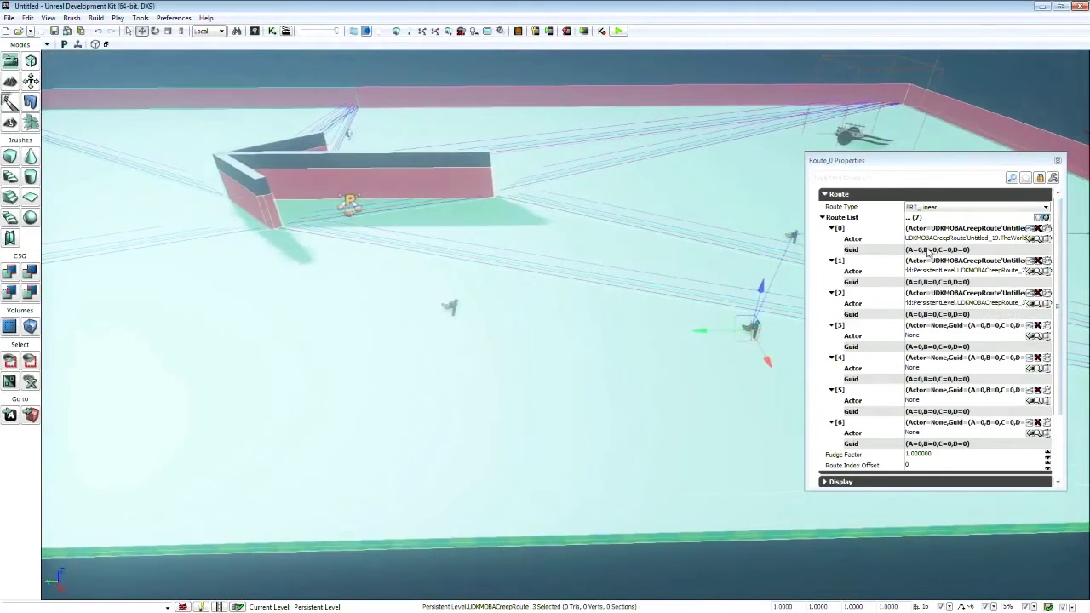
left_click(1014, 241)
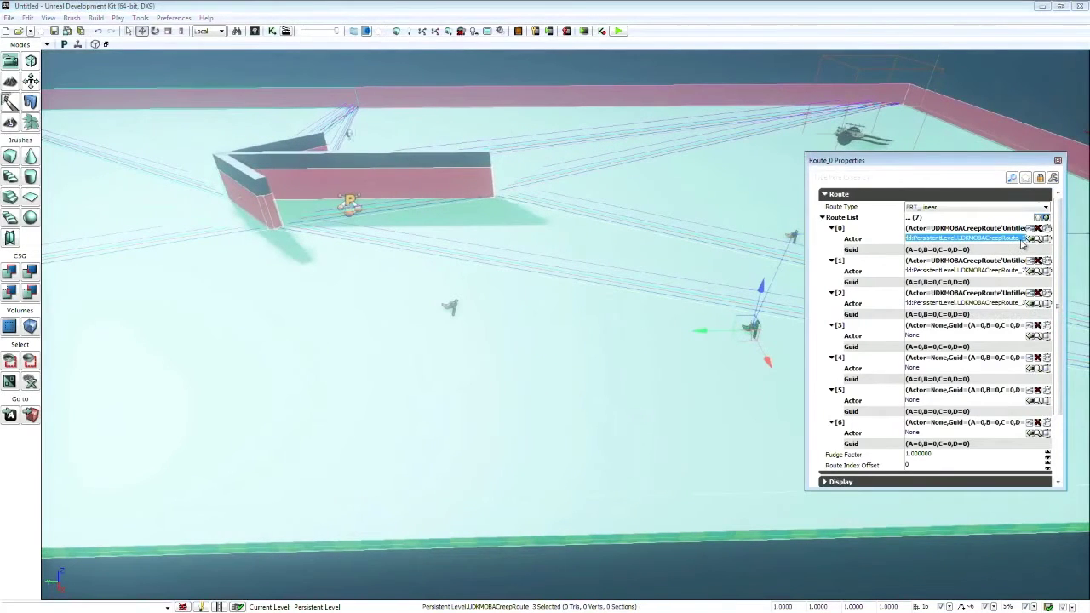
left_click(1015, 271)
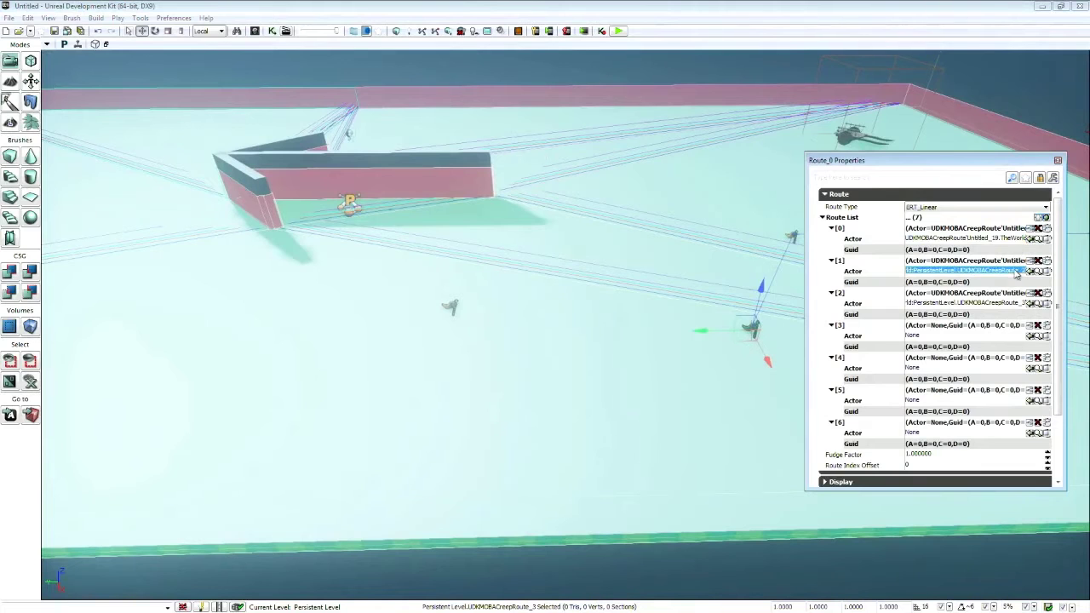
left_click(1012, 303)
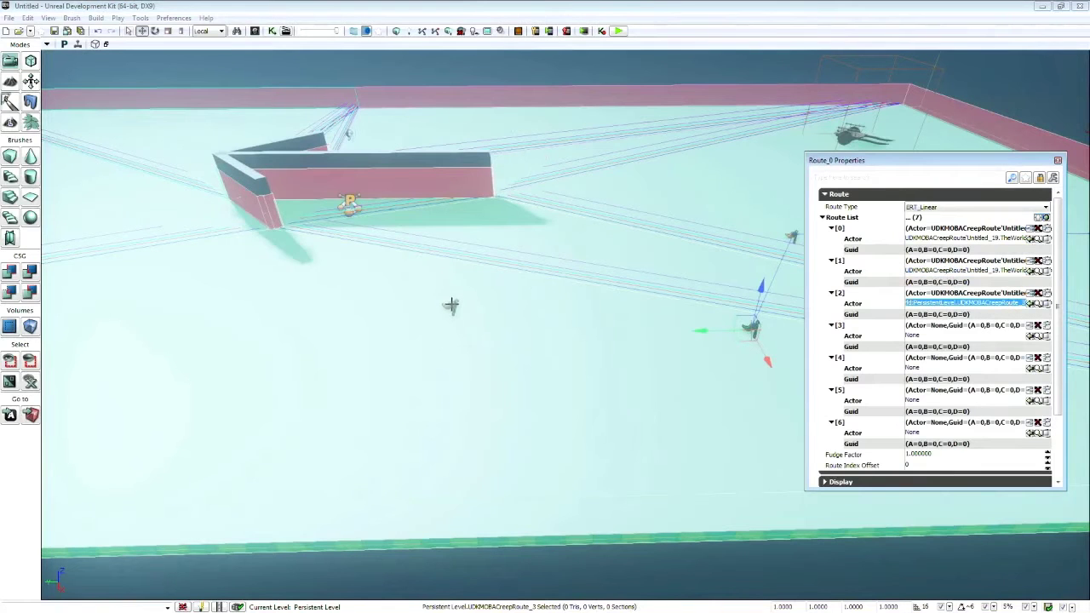
left_click(452, 305)
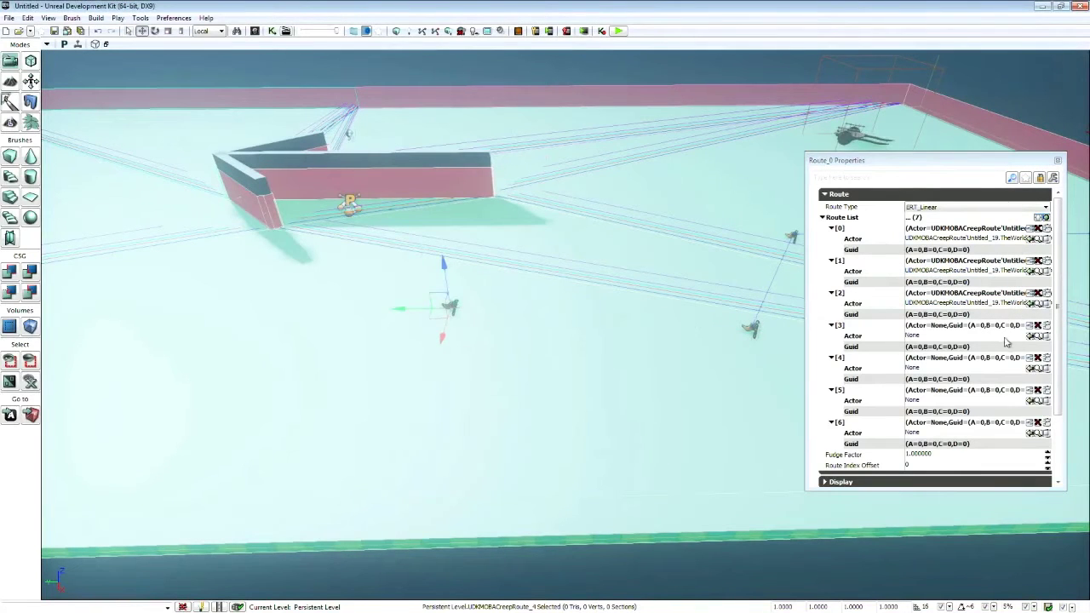
left_click(1029, 338)
Assign the fifth creep route actor, on the open floor before the two towers, to Route List entry [4]
middle_click_drag(549, 219, 518, 219)
right_click_drag(518, 219, 631, 195)
mouse_move(443, 258)
right_mouse_down()
mouse_move(341, 258)
mouse_move(440, 252)
mouse_move(436, 244)
right_mouse_up()
left_click(522, 264)
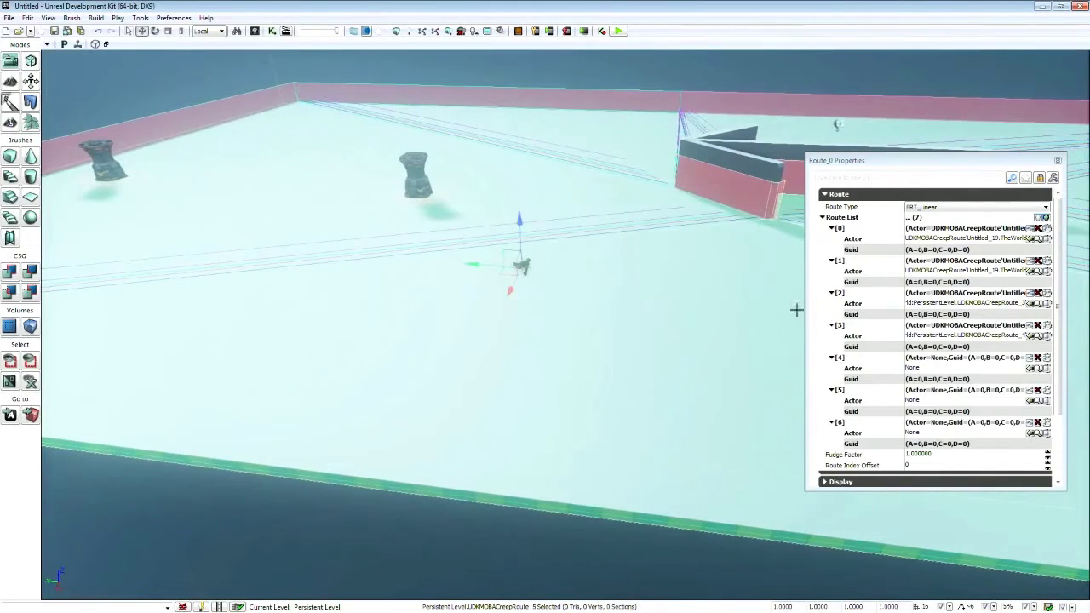
left_click(1030, 369)
Assign the creep route actors at the two towers to Route List entries [5] and [6], and close the Route properties
left_click_drag(594, 229, 545, 136)
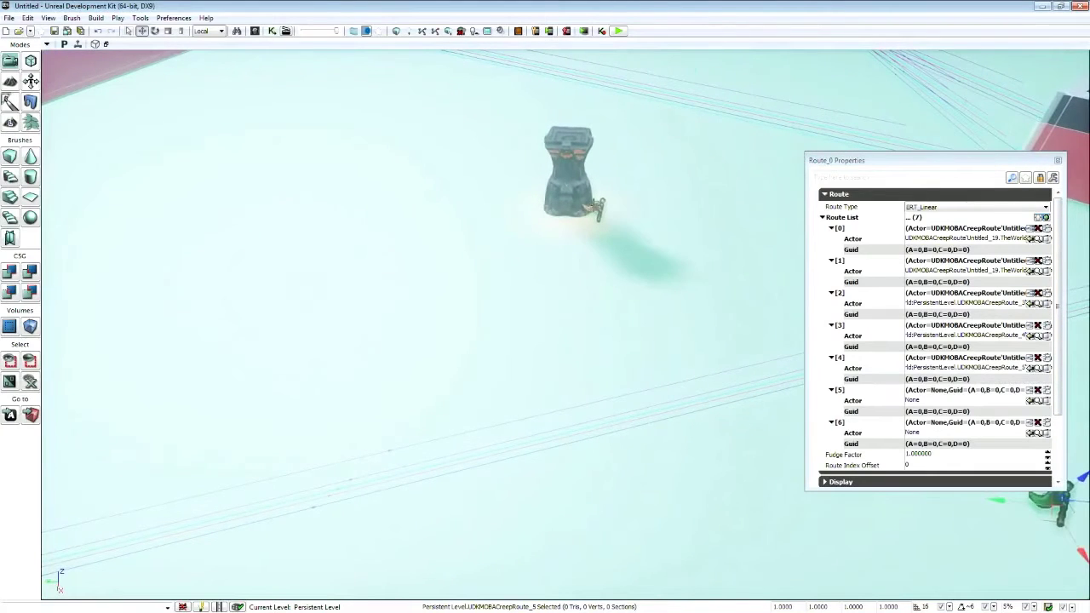
left_click(592, 208)
left_click(1028, 400)
right_click_drag(613, 183, 420, 178)
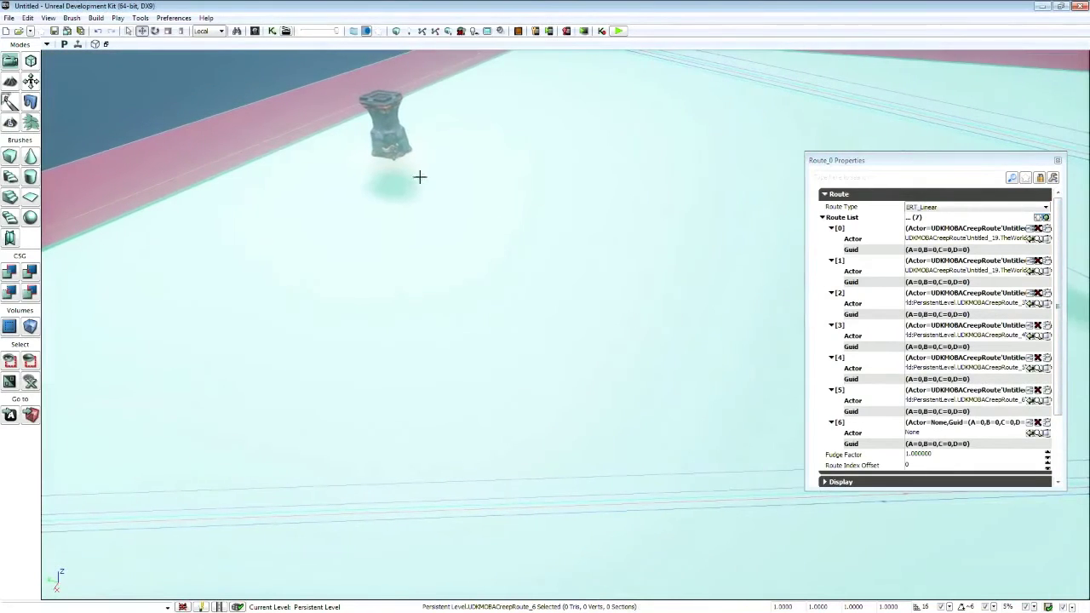
left_click(1029, 433)
right_click_drag(526, 268, 801, 187)
right_click_drag(545, 324, 608, 293)
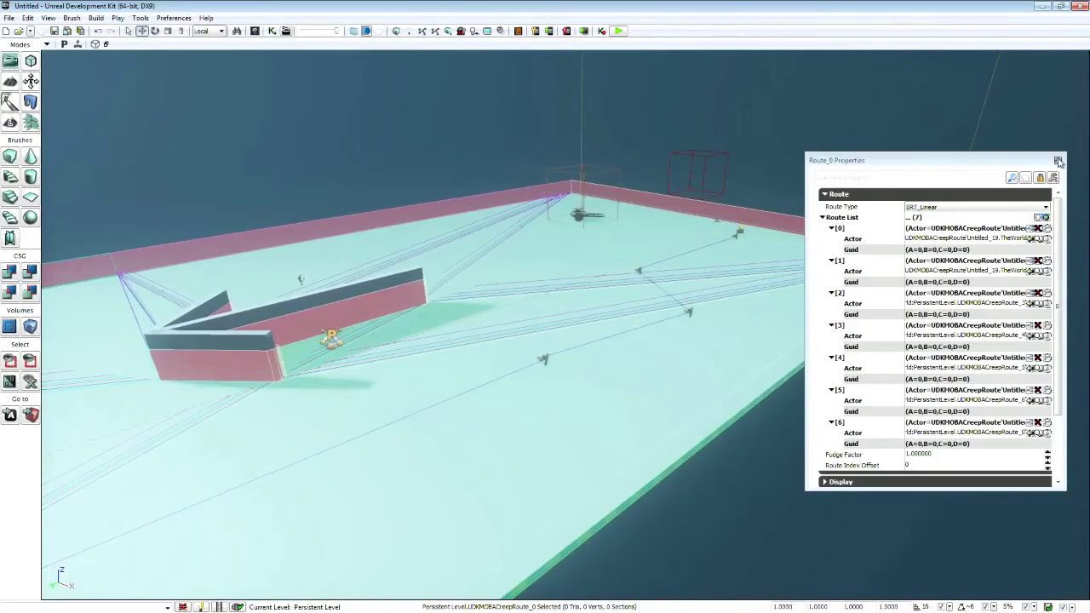
left_click(1057, 161)
Open the creep factory's properties, lock them to the factory, and assign the Route actor beside it as its Route
right_click_drag(630, 245, 579, 196)
right_click_drag(545, 238, 555, 303)
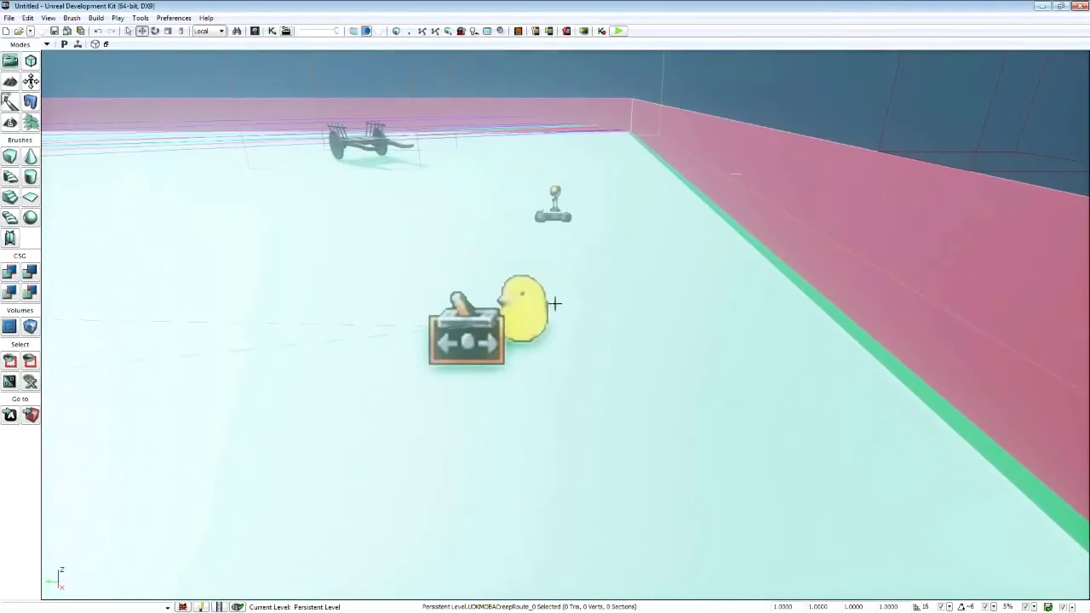
left_click(552, 304)
double_click(541, 324)
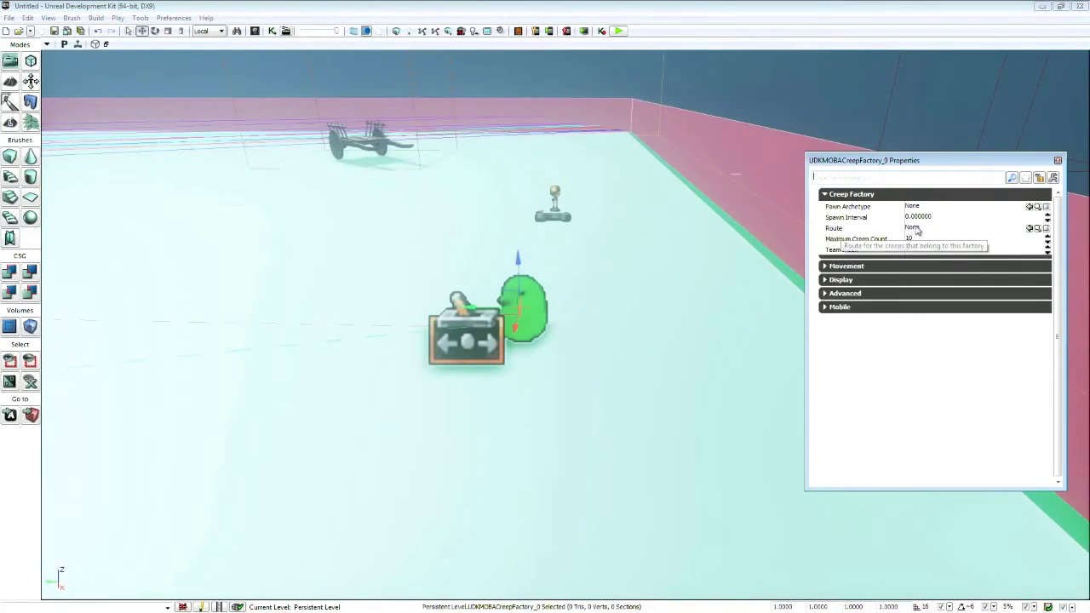
left_click(1039, 179)
left_click(467, 340)
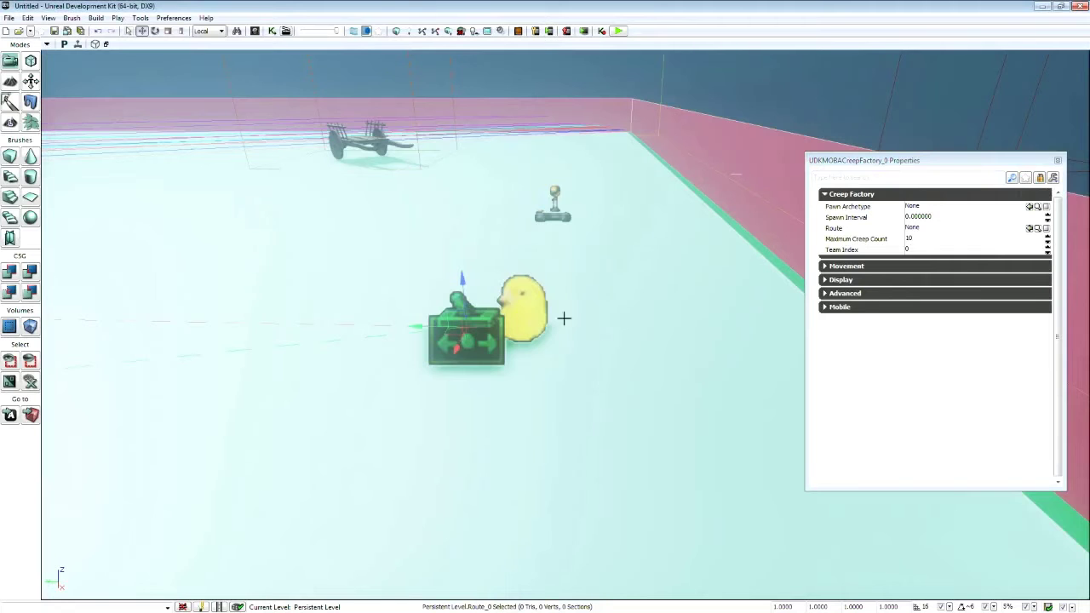
left_click(1030, 228)
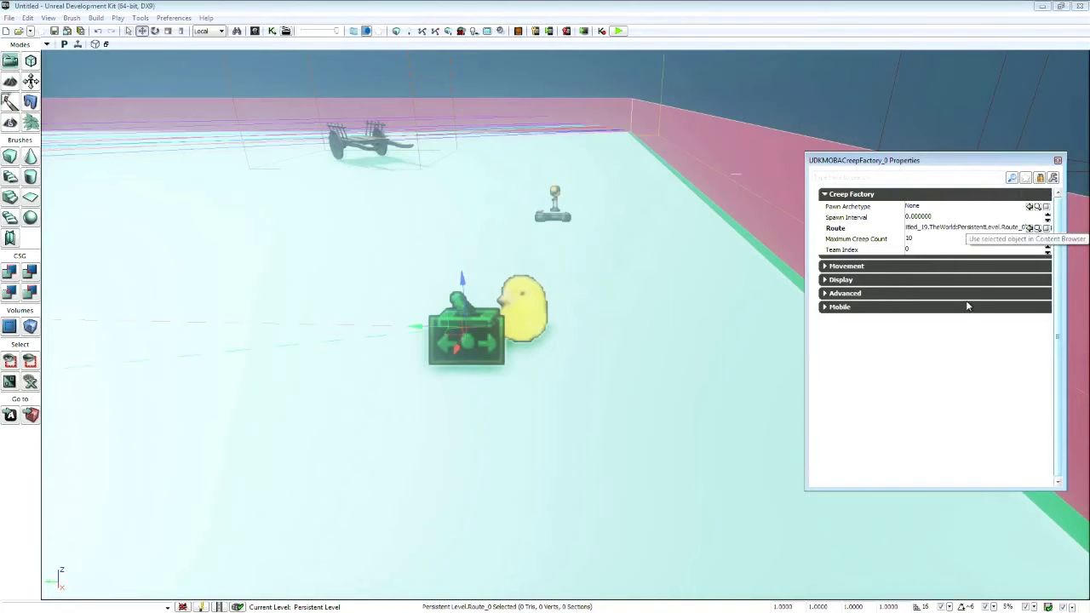
left_click(540, 306)
right_click_drag(636, 349, 608, 389)
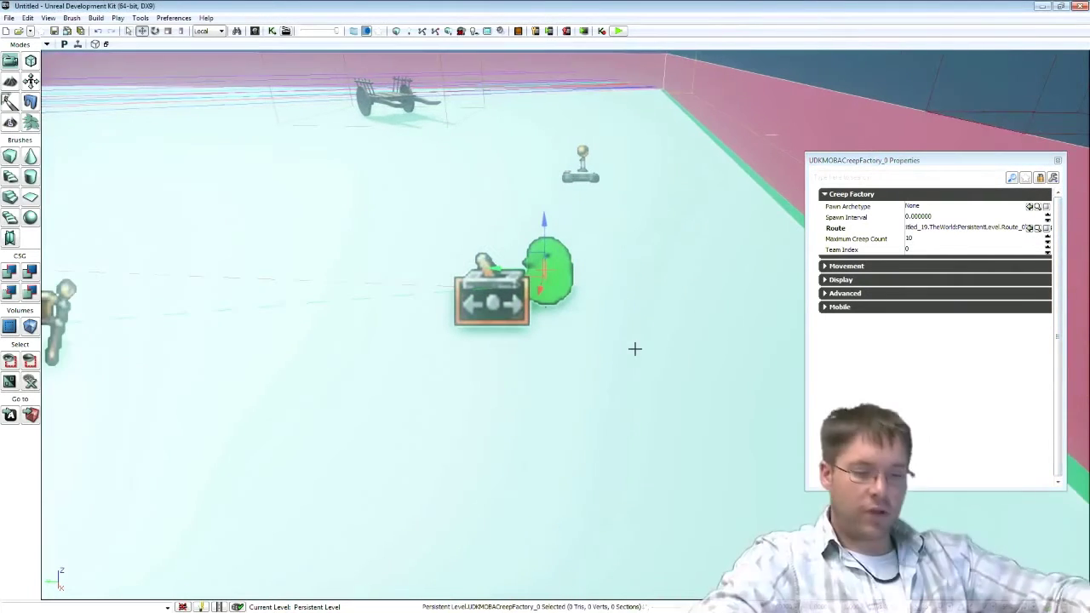
right_click_drag(635, 349, 546, 362)
left_click(543, 386)
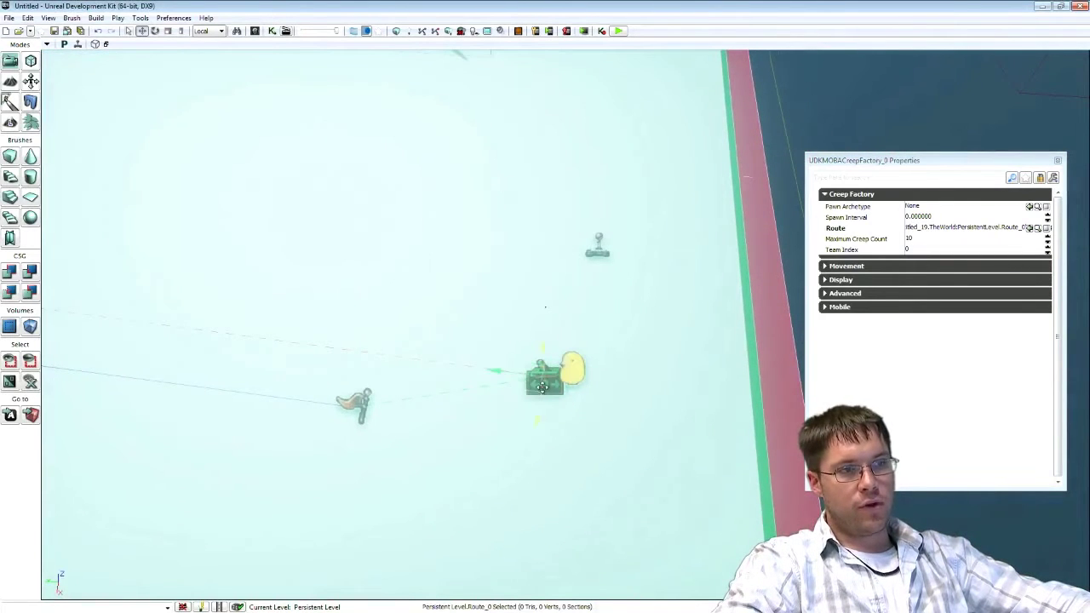
left_click(362, 406)
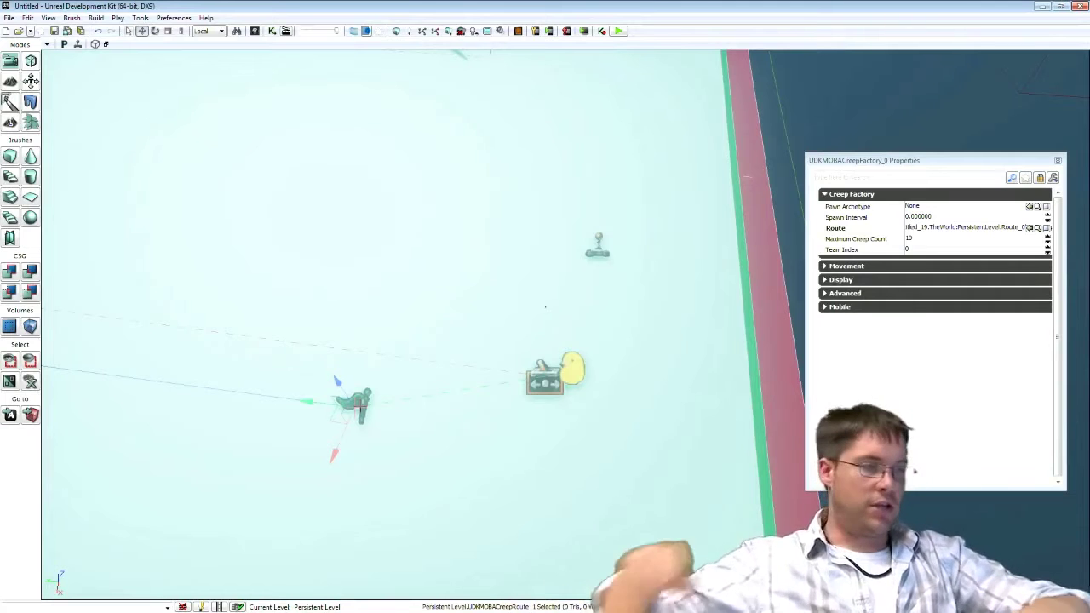
right_click_drag(341, 409, 306, 358)
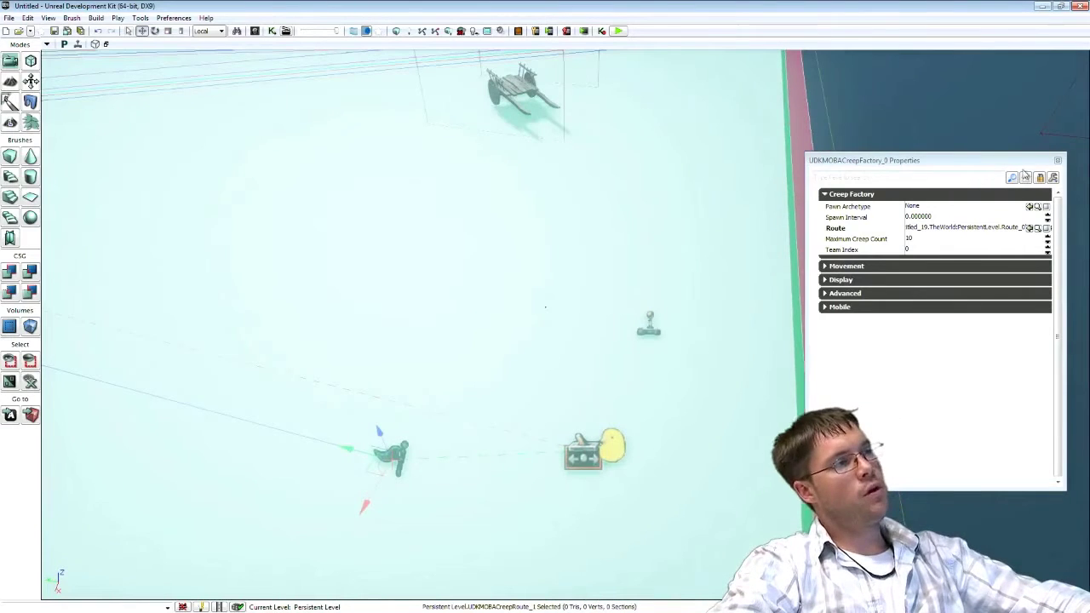
Browse the pawn archetypes of the UDKMOBA packages in the Content Browser and bring up the options for the Cathode creep pawn
left_click_drag(1009, 177, 827, 194)
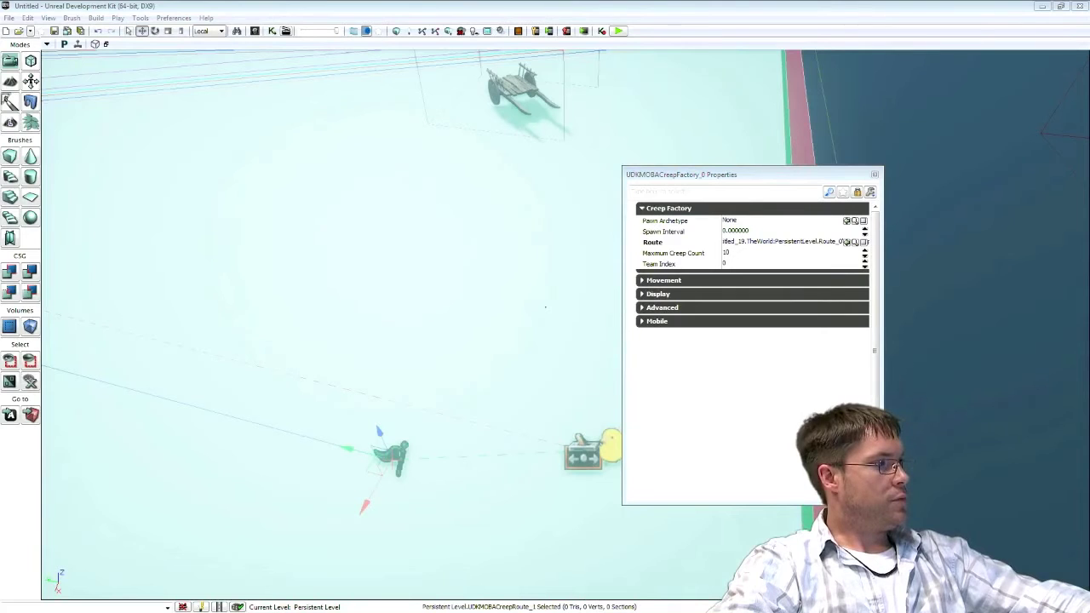
key("ctrl+shift+f")
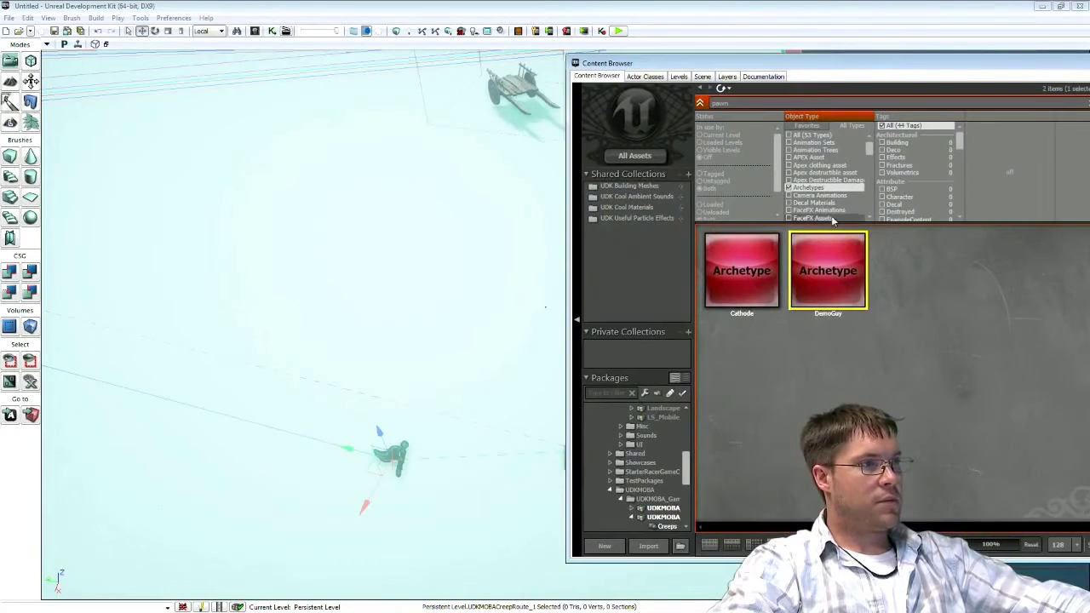
right_click(817, 264)
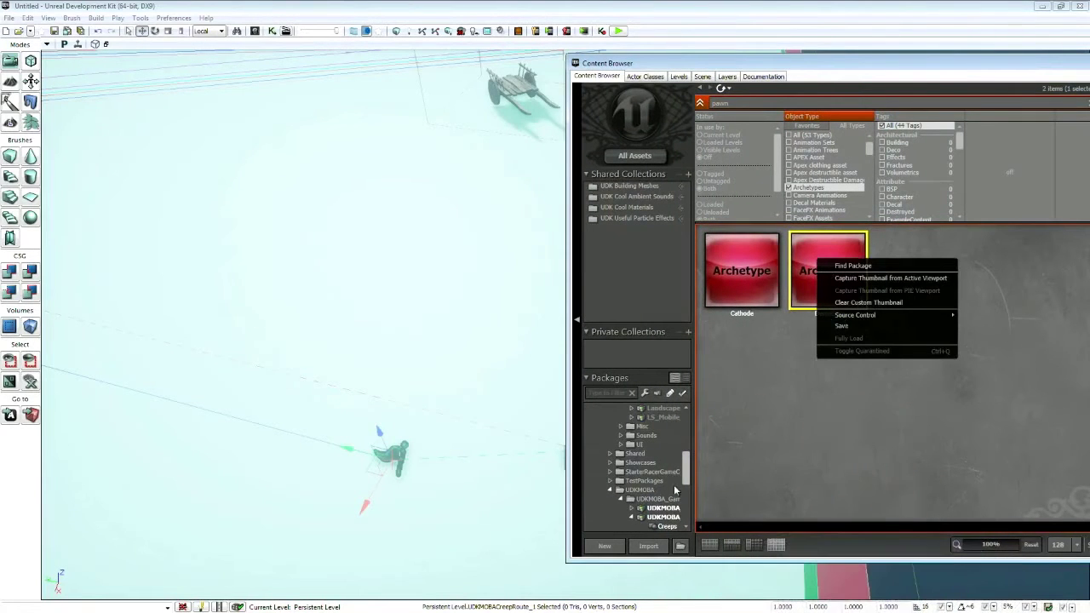
left_click_drag(690, 474, 690, 490)
left_click(637, 430)
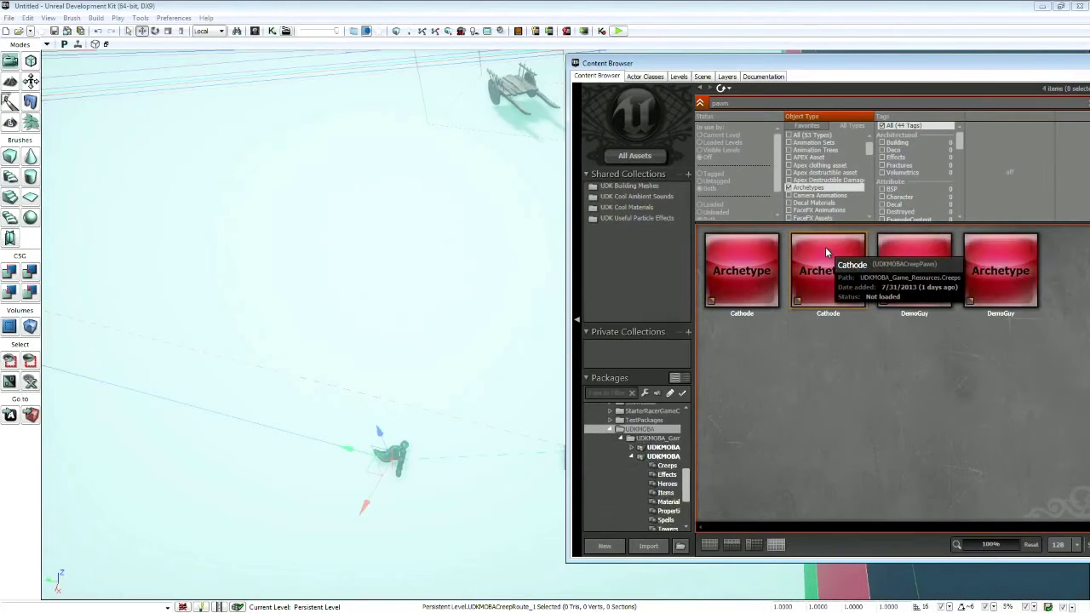
right_click(827, 252)
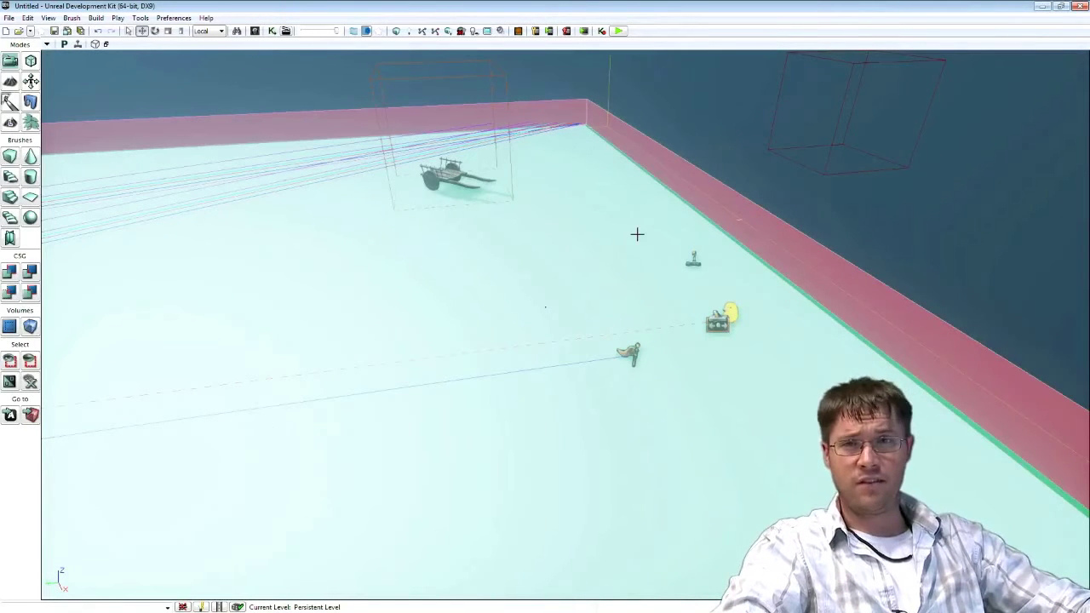
Reopen the Content Browser, open the properties of the DemoGuy creep archetype, and move them clear of the creep factory
right_click_drag(680, 279, 733, 320)
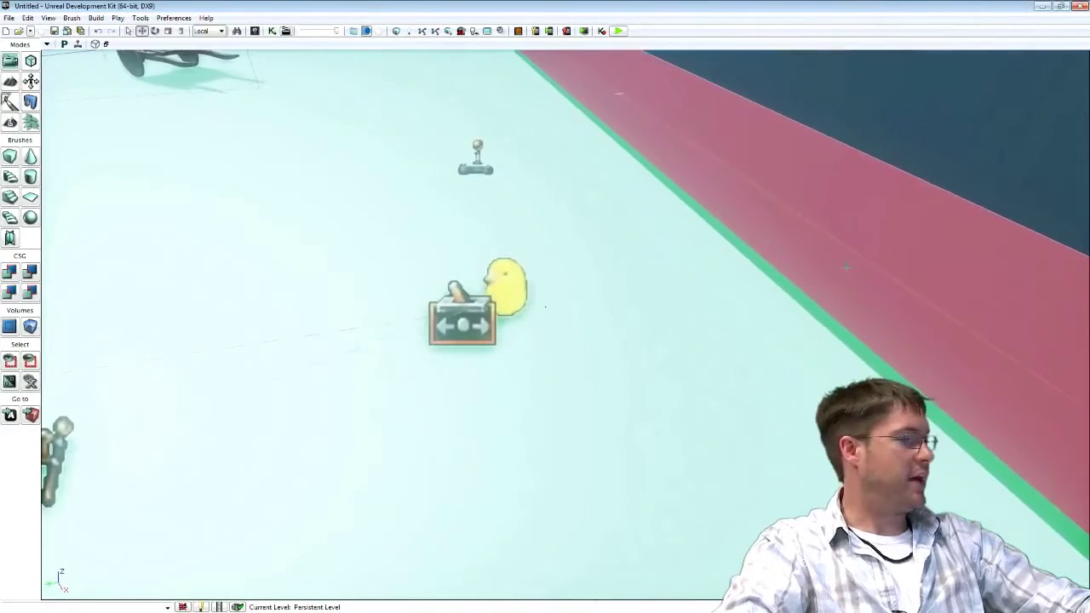
key("ctrl+shift+f")
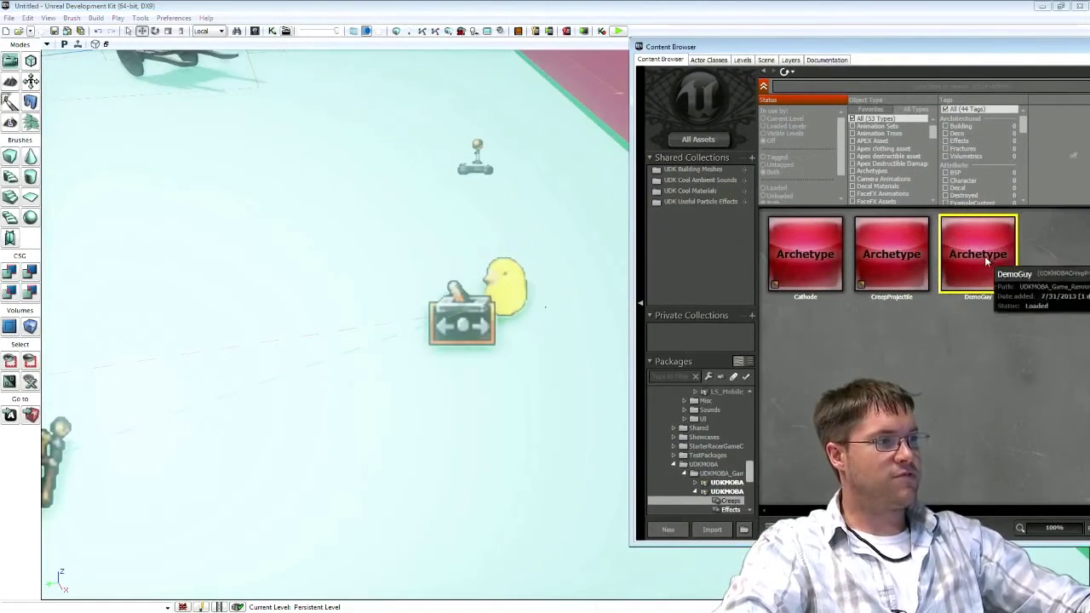
left_click(515, 300)
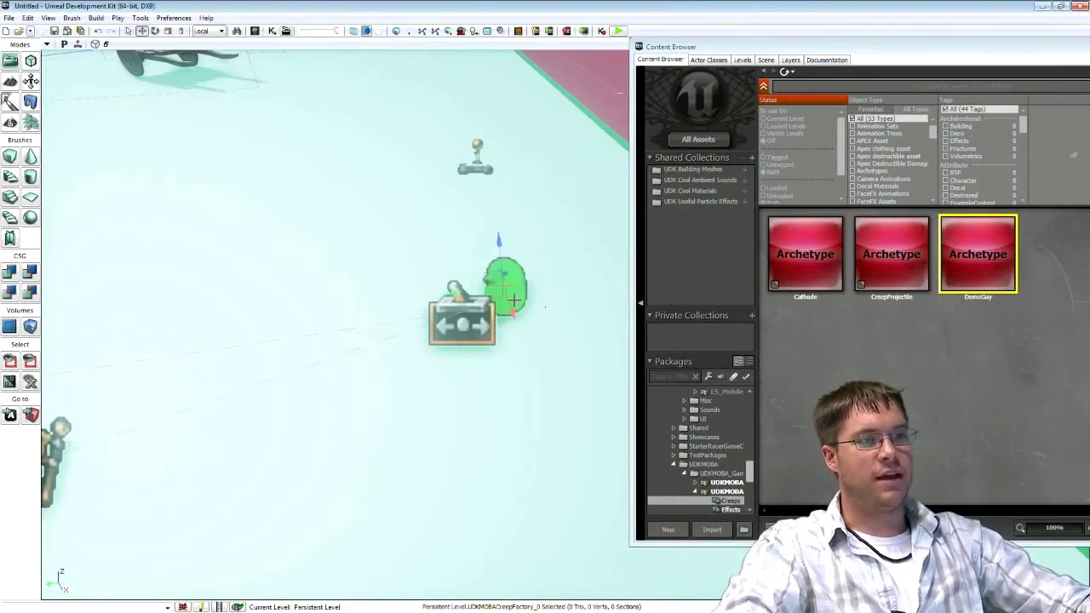
double_click(977, 256)
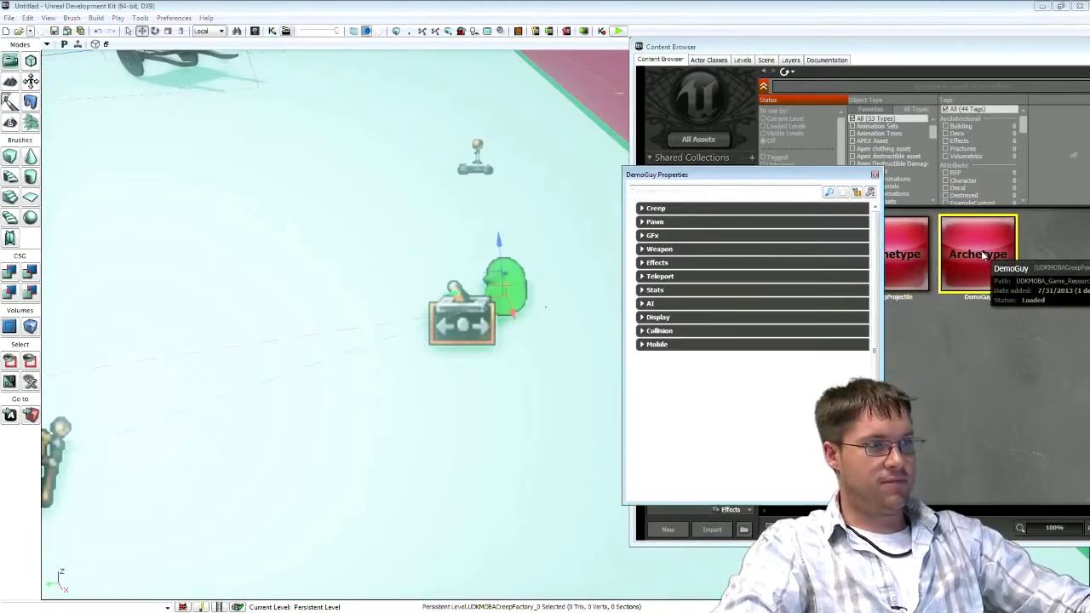
left_click_drag(731, 178, 155, 169)
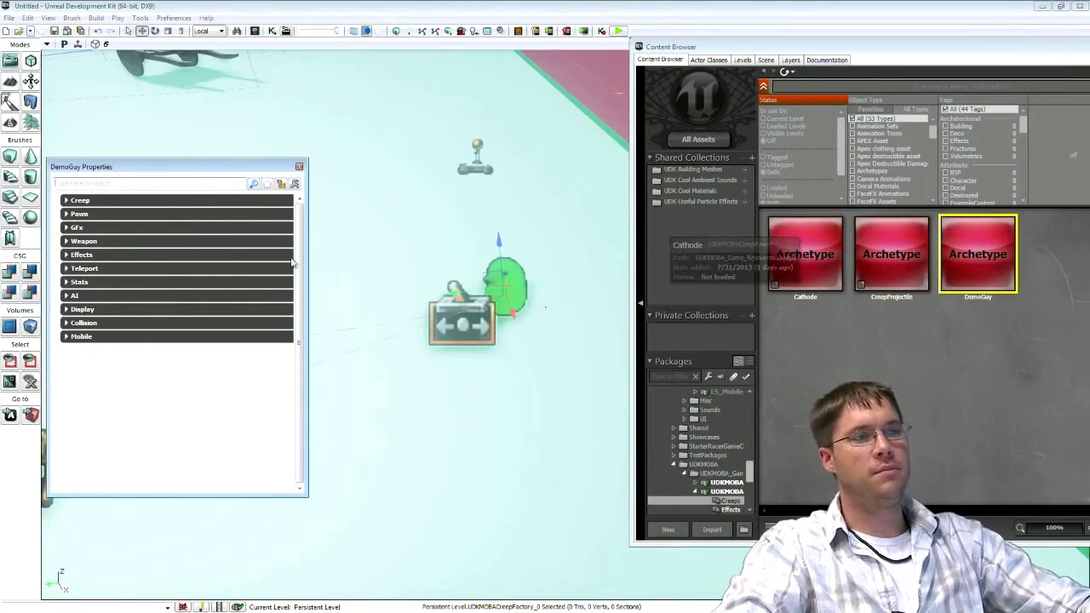
Open the creep factory's properties and assign the Cathode archetype from the Creeps group as its Pawn Archetype
double_click(497, 292)
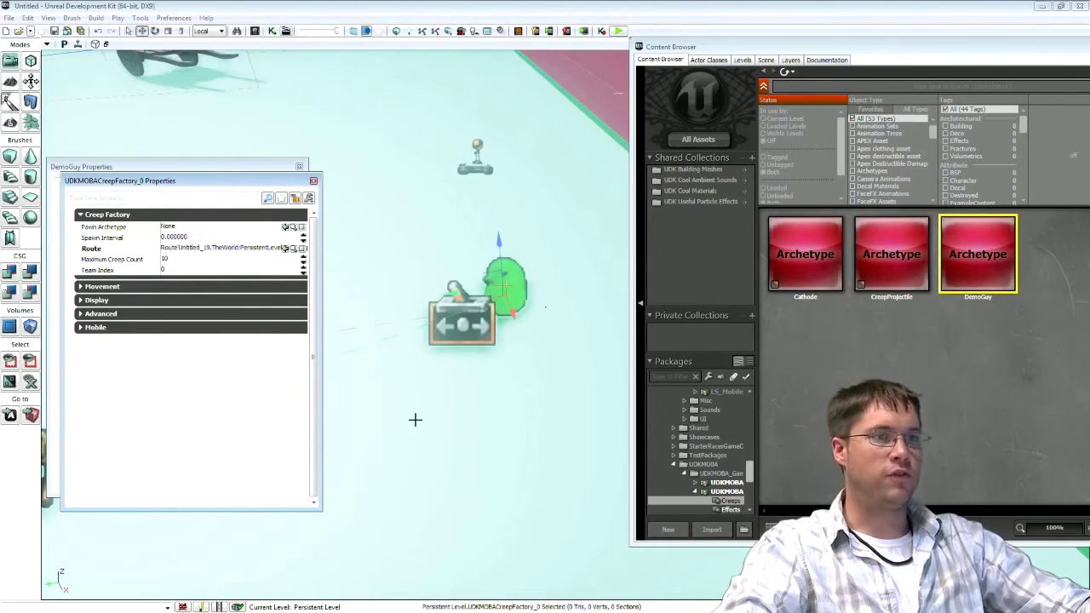
right_click(948, 247)
left_click(911, 342)
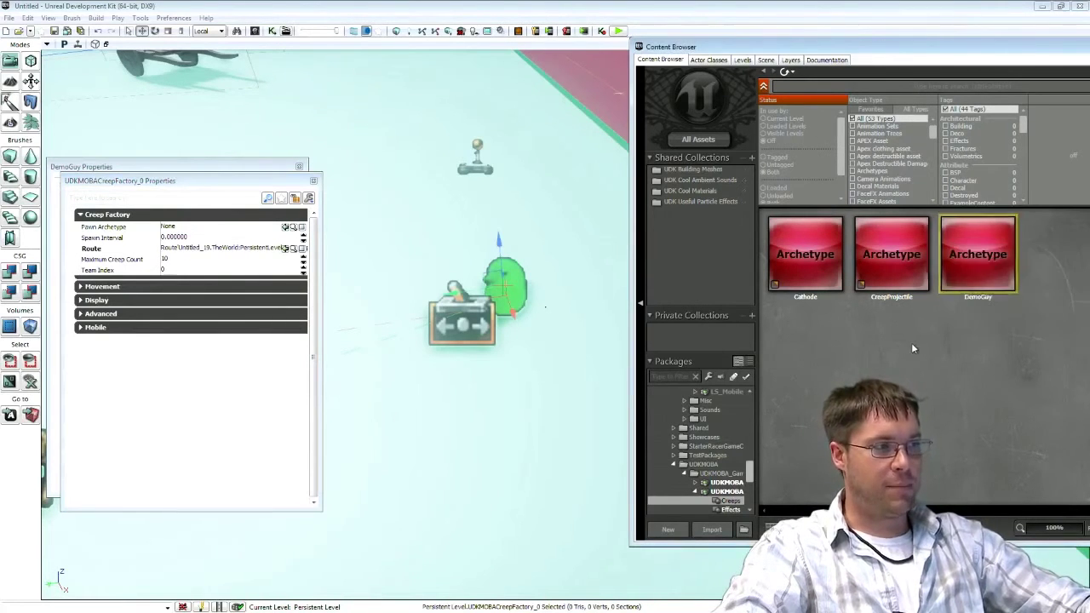
left_click(969, 255)
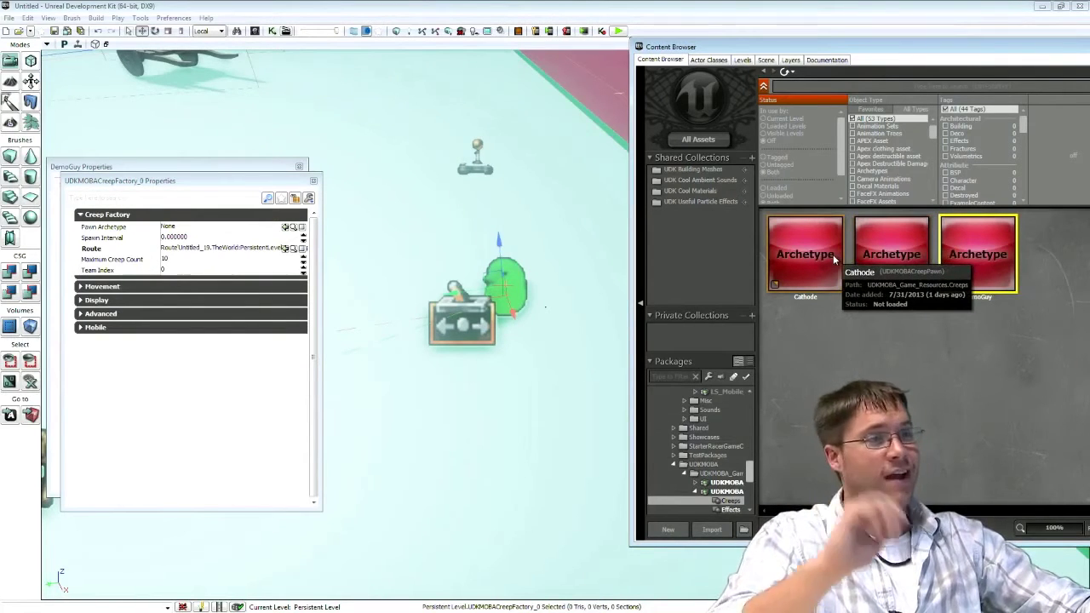
left_click(803, 255)
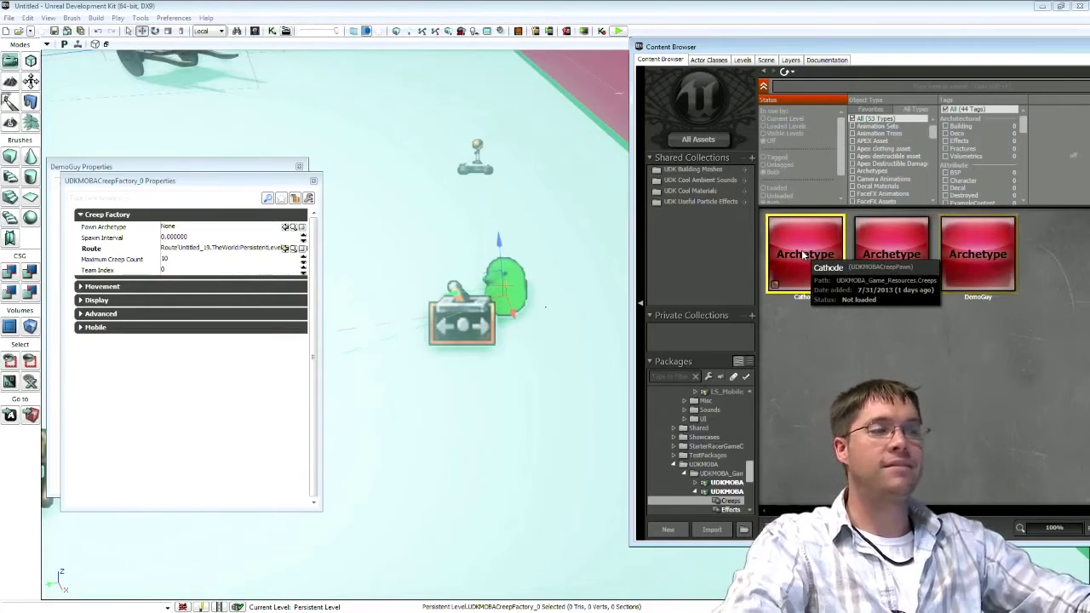
left_click(181, 227)
left_click(286, 226)
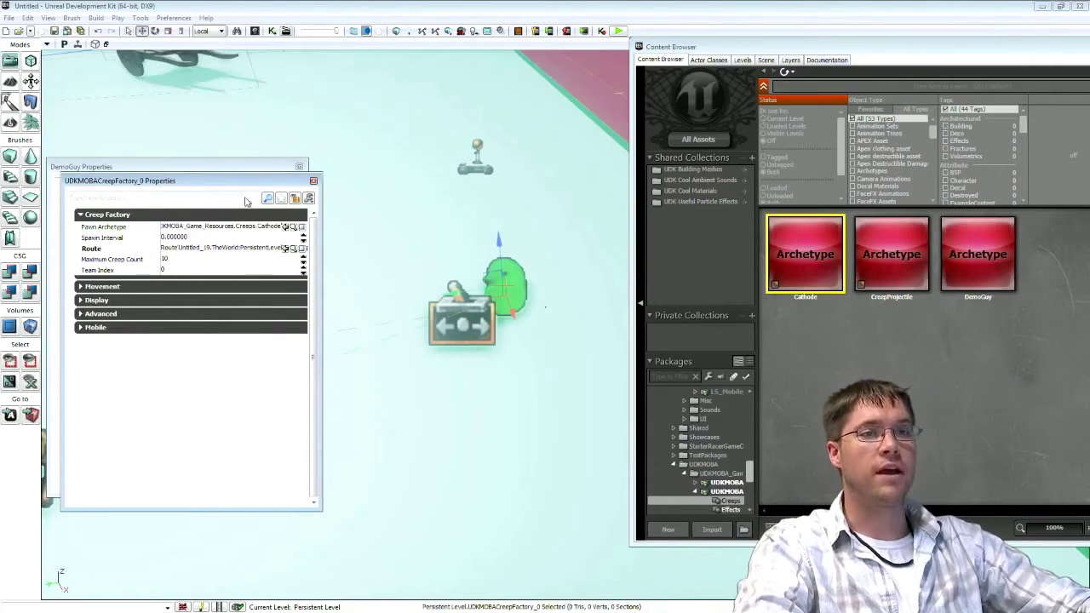
Set the creep factory's Spawn Interval to 1 and its Maximum Creep Count to 100, moving the properties window aside
left_click_drag(220, 187, 264, 184)
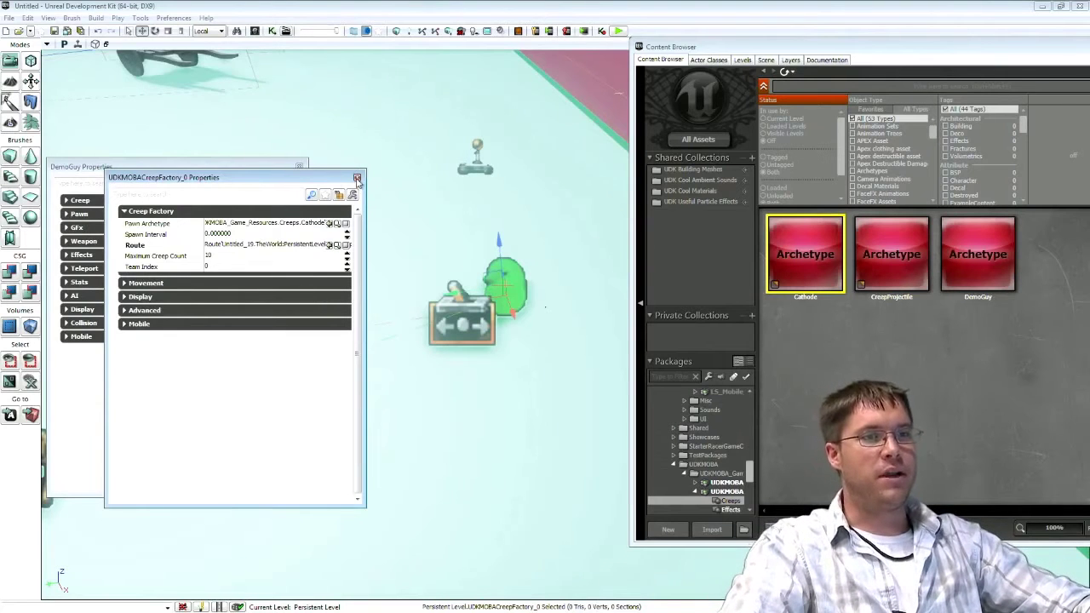
left_click_drag(320, 183, 367, 178)
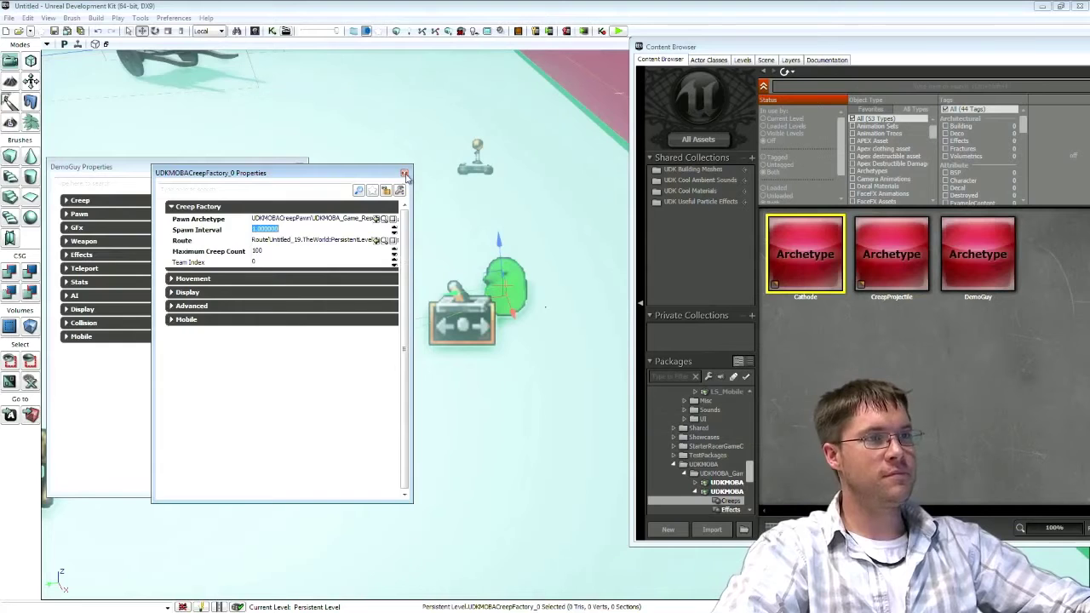
Close the creep factory and DemoGuy properties windows and move the Content Browser clear of the viewport
left_click(405, 173)
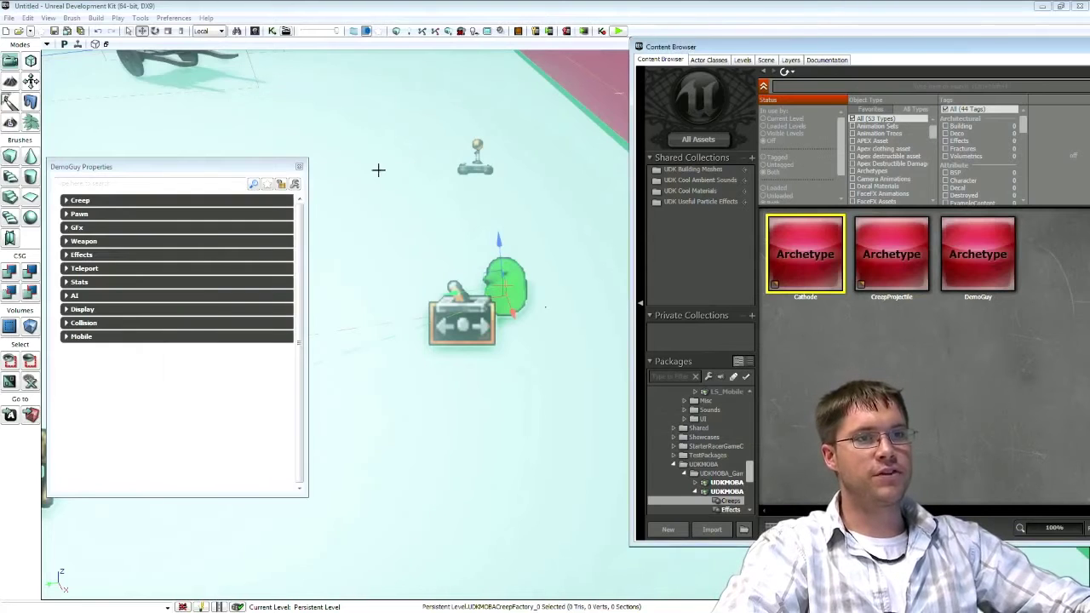
left_click(299, 168)
left_click_drag(840, 48, 1089, 49)
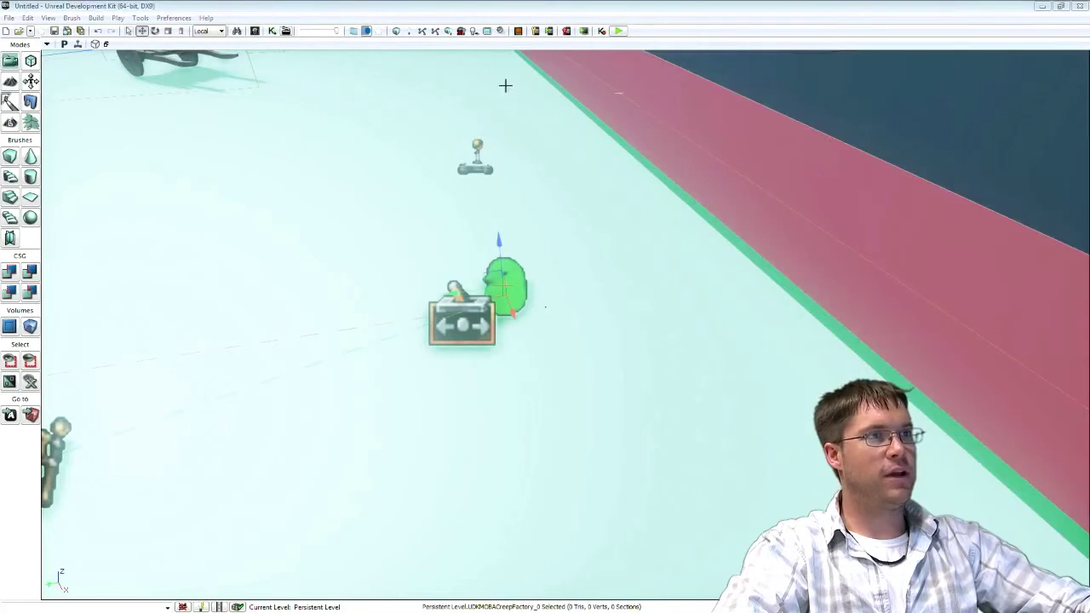
Start a play preview of the level, choose a hero, and walk it alongside the spawned creeps to check their lane movement
left_click(619, 31)
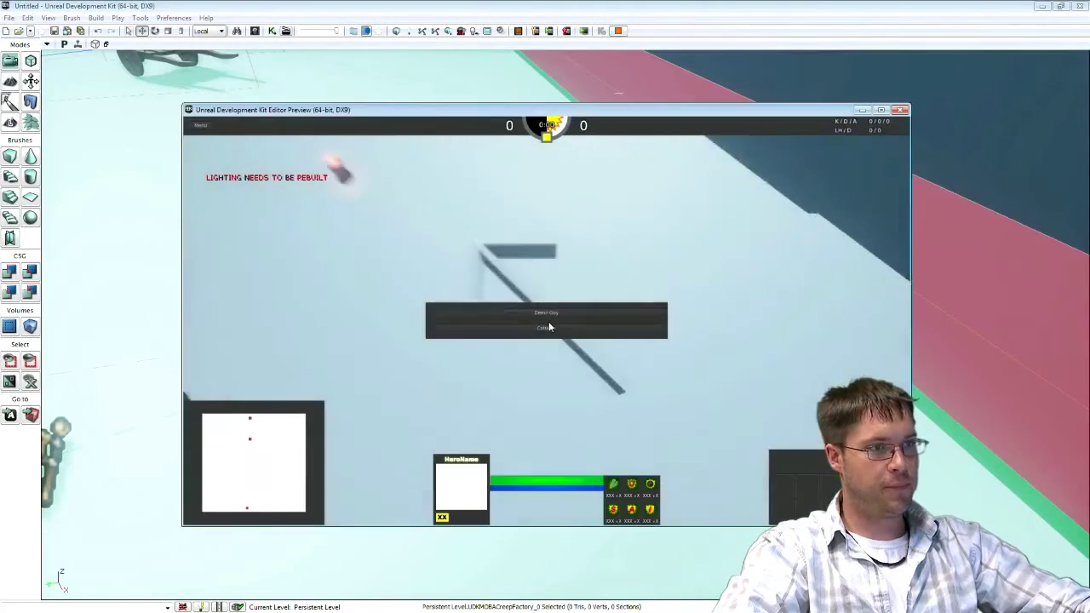
left_click(541, 327)
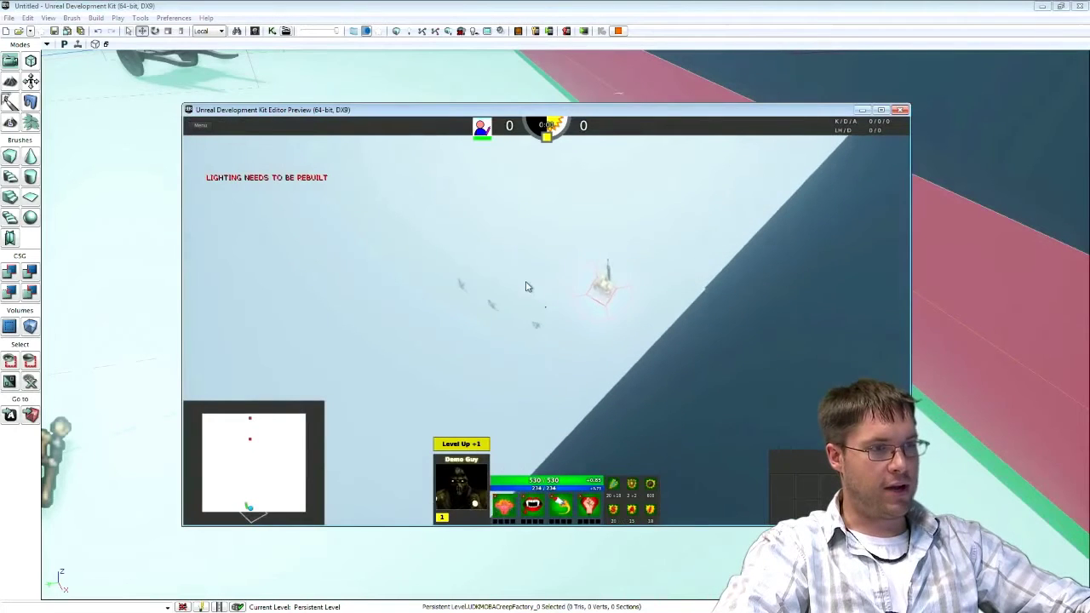
right_click(554, 244)
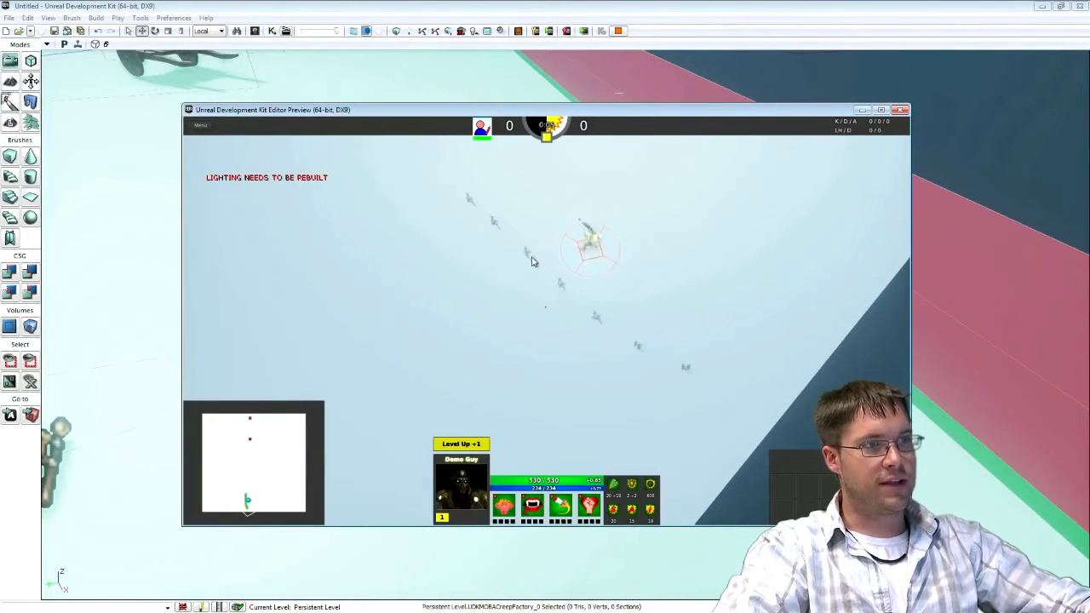
right_click(494, 219)
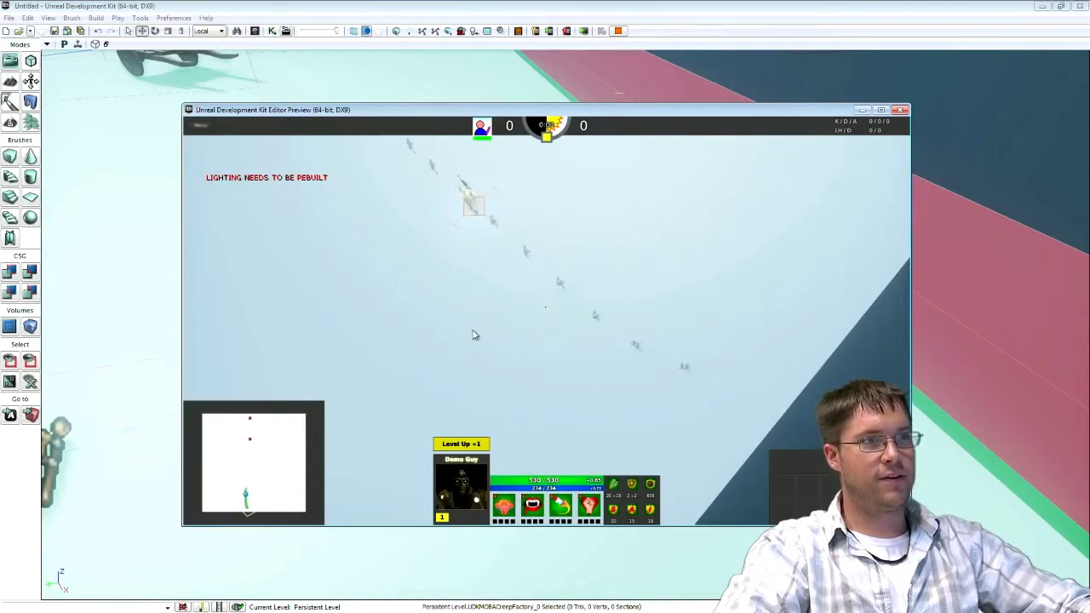
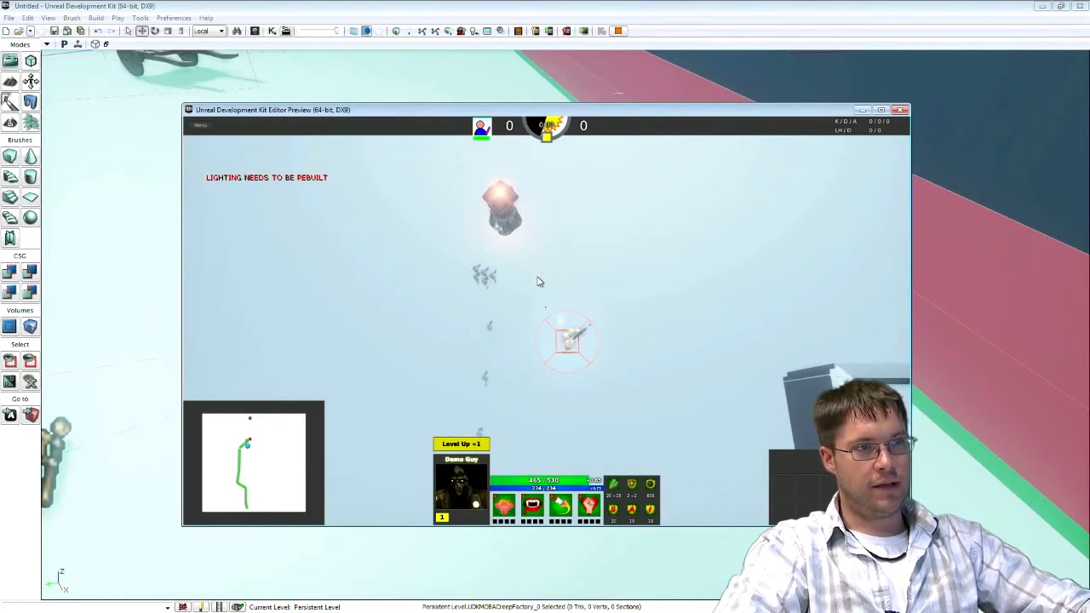
Pull the hero away from the first enemy tower, then send it back to attack the tower beside the creeps
right_click(595, 397)
right_click(724, 426)
right_click(839, 311)
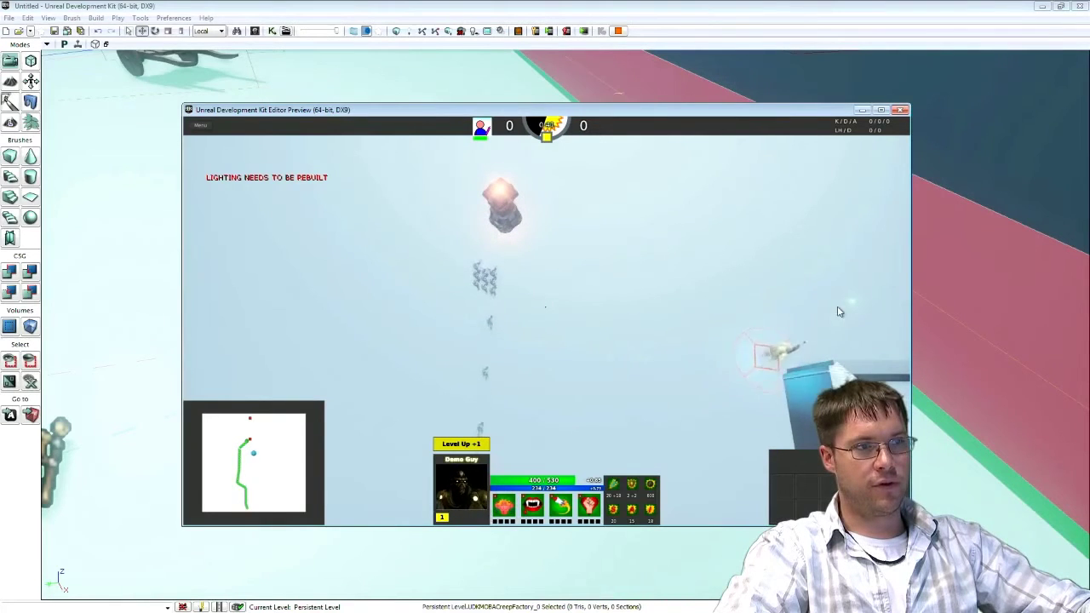
right_click(511, 229)
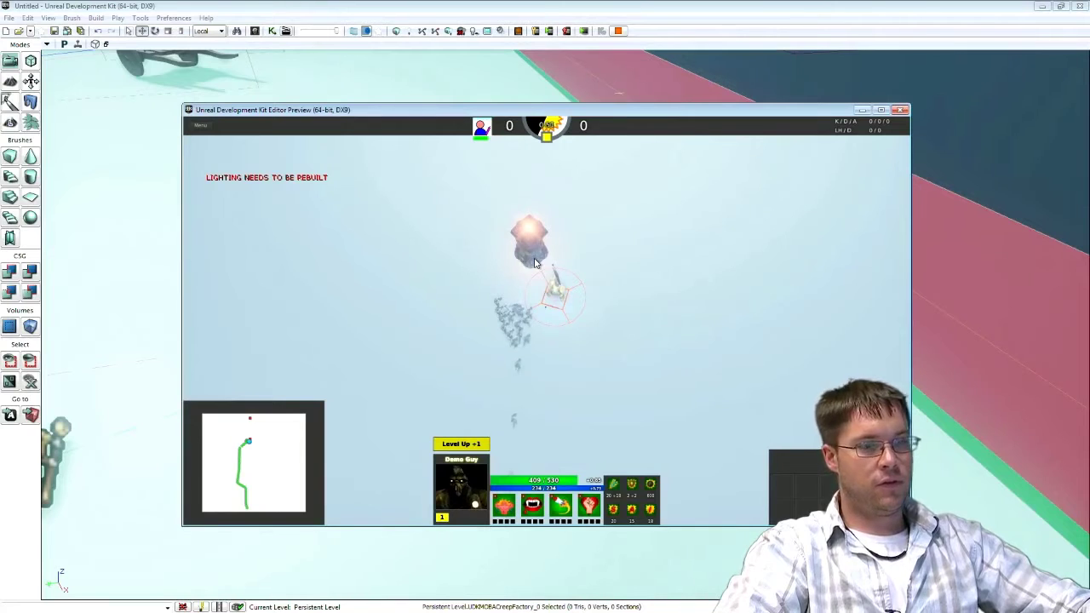
Grant the hero 10000 experience with the console command givexp 10000 and return to the game
key("grave")
type("giveWeapon")
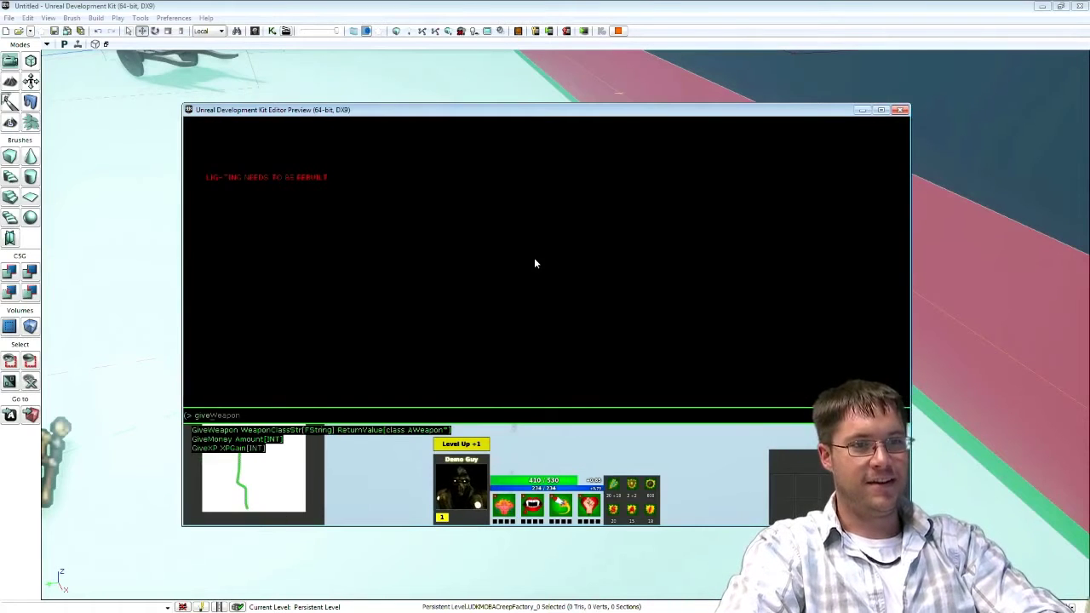
key("BackSpace")
key("BackSpace")
key("BackSpace")
key("BackSpace")
key("BackSpace")
key("BackSpace")
type("xp")
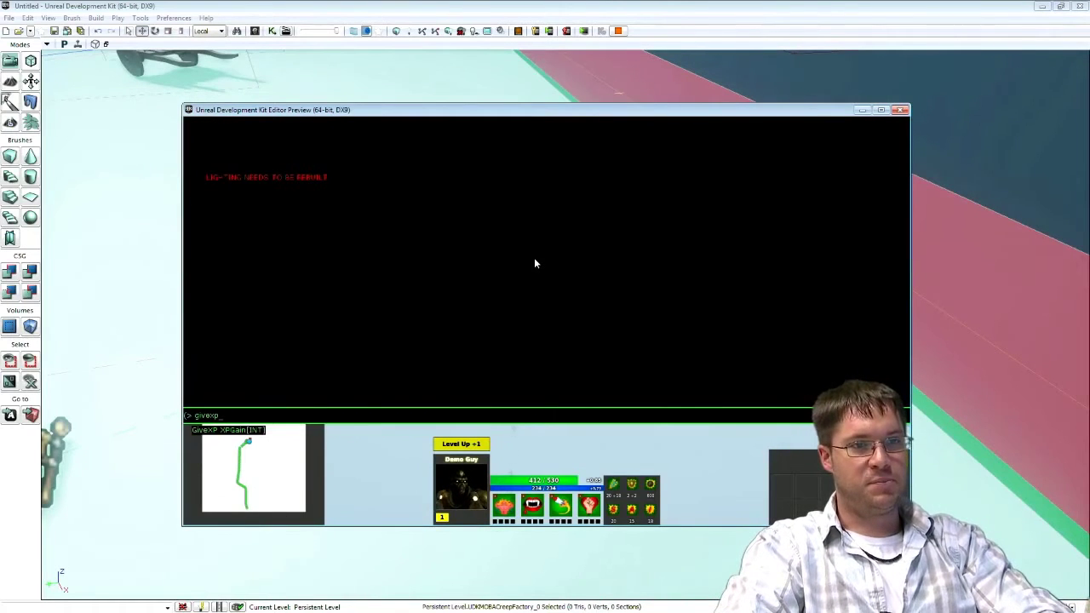
type(" 10000")
key("Return")
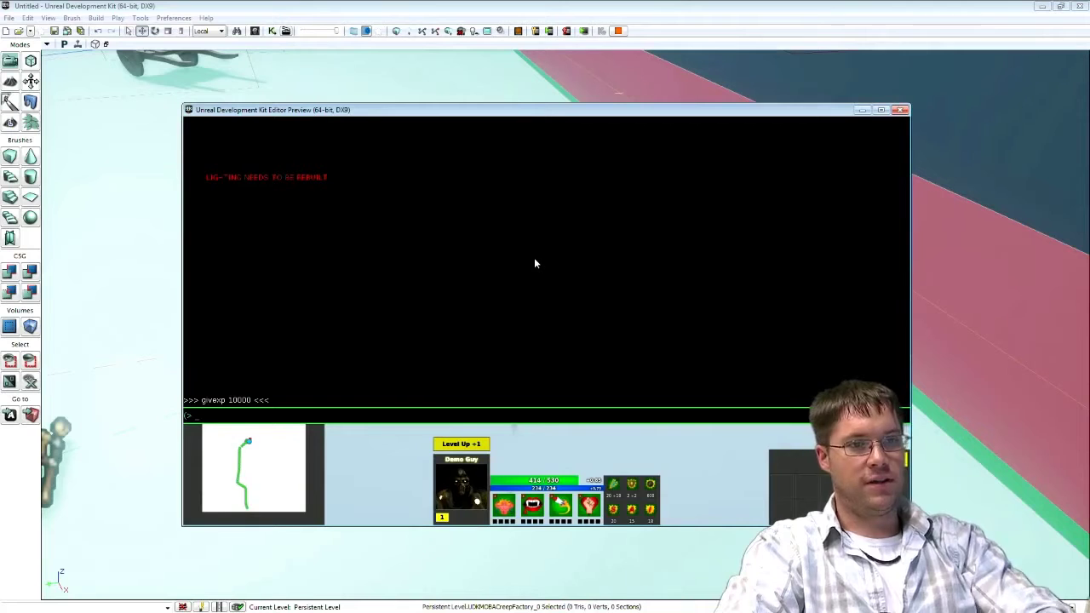
key("Escape")
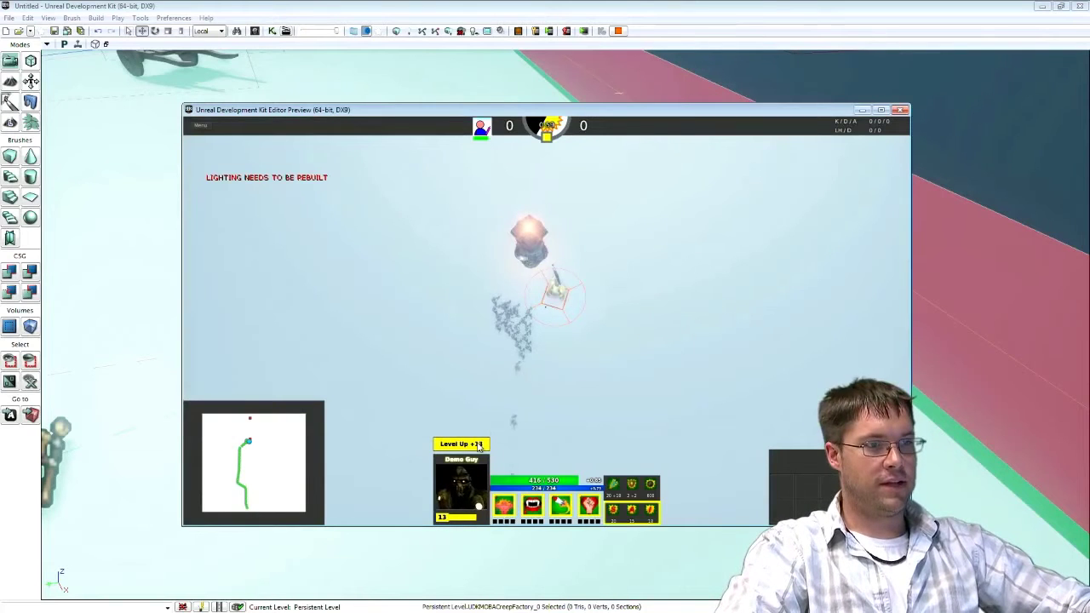
Spend the hero's available level-up points on its base stats
left_click(635, 511)
left_click(636, 511)
left_click(635, 511)
left_click(635, 511)
left_click(635, 511)
left_click(634, 511)
left_click(634, 511)
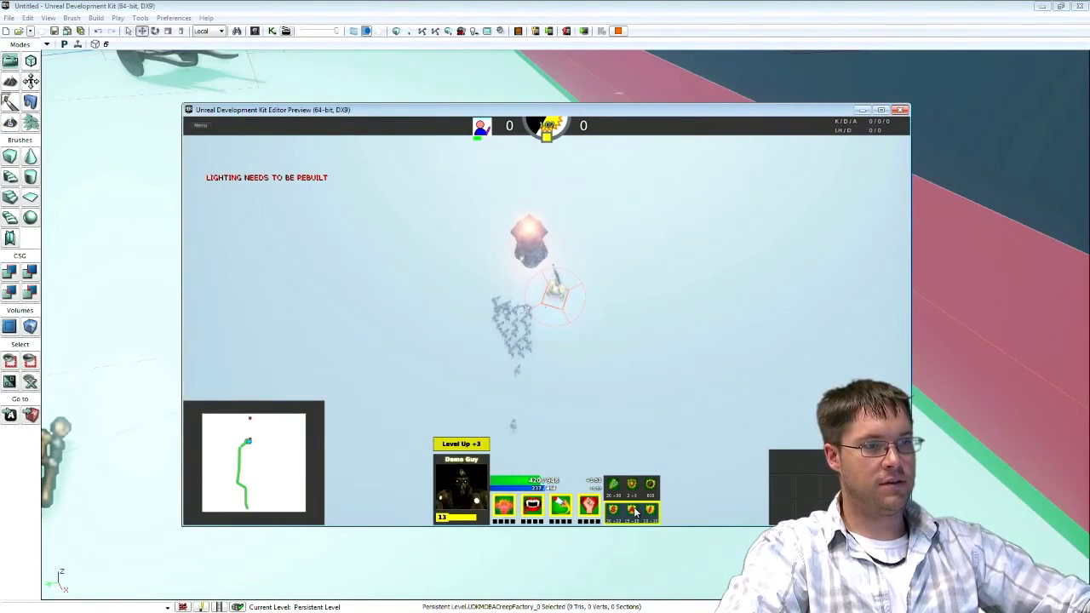
left_click(635, 511)
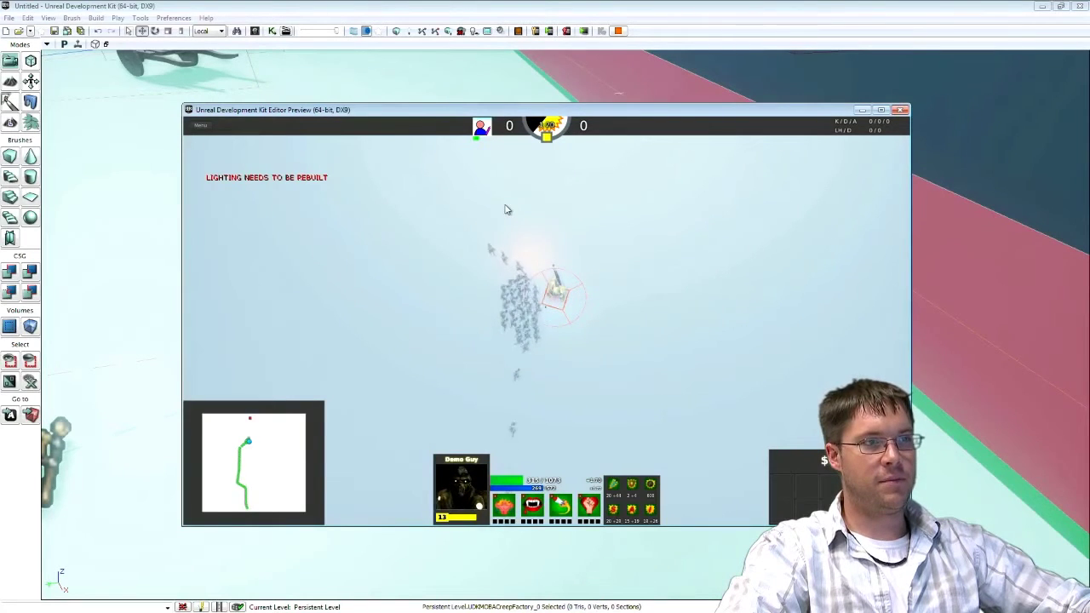
Move the hero up the lane with the creeps, order it to attack the second tower, and end the play preview
right_click(463, 227)
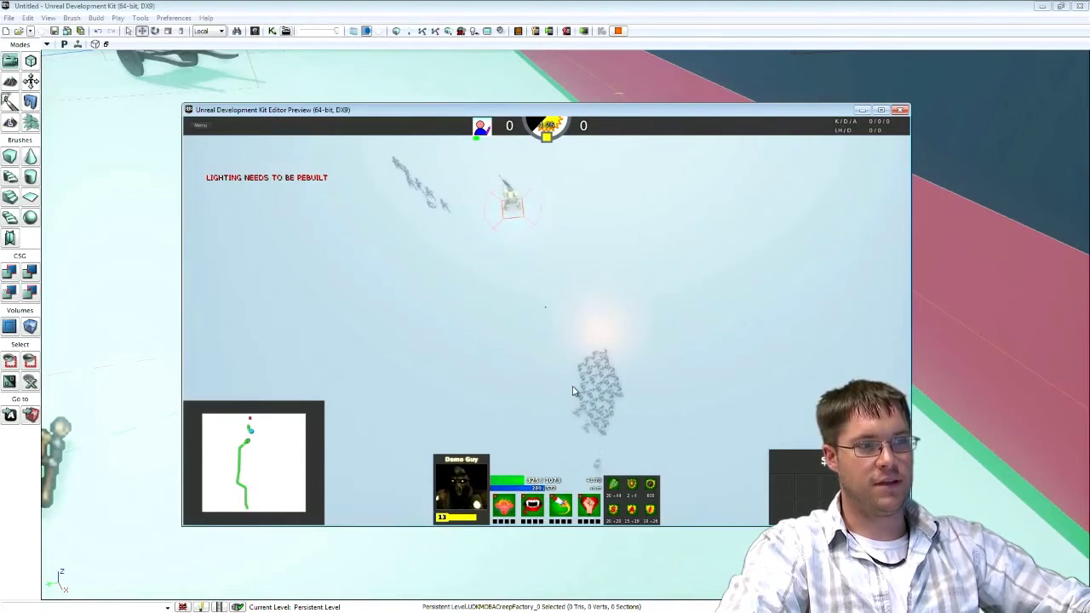
key("Up")
key("Left")
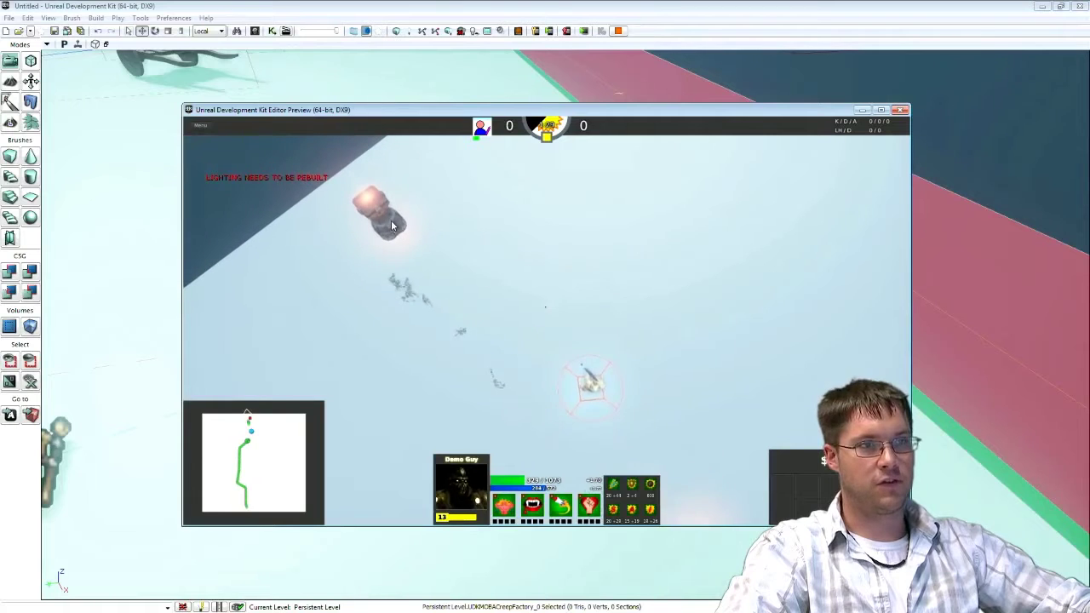
right_click(391, 220)
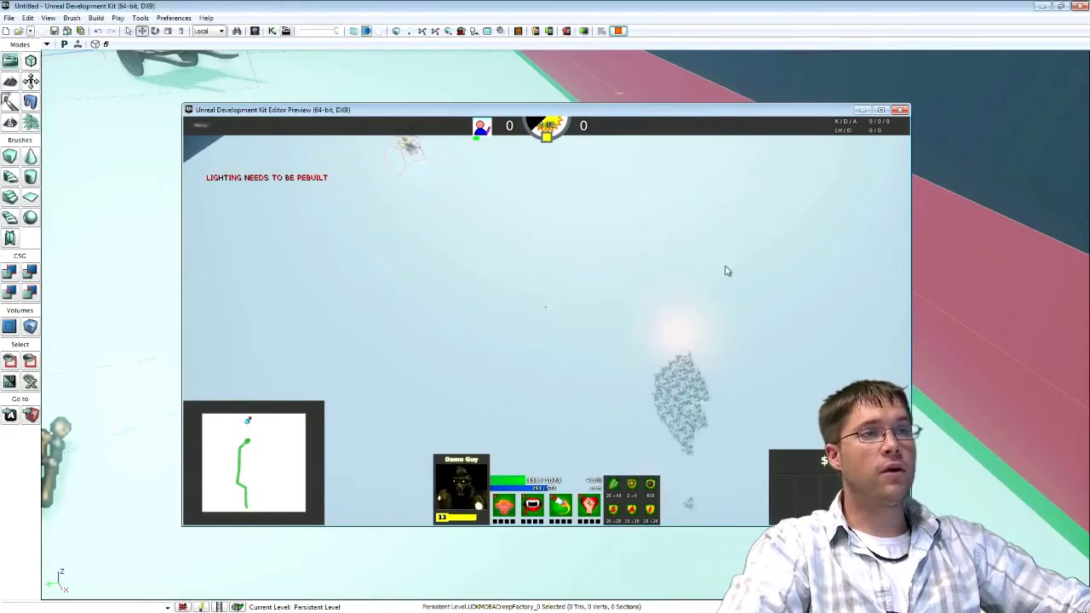
key("Escape")
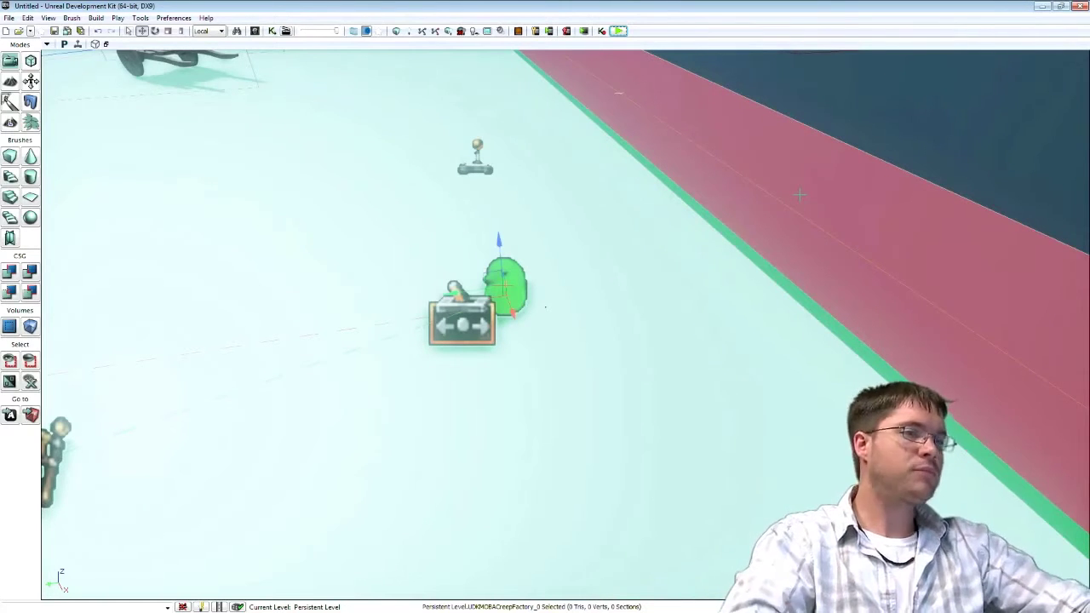
right_click_drag(704, 249, 630, 257)
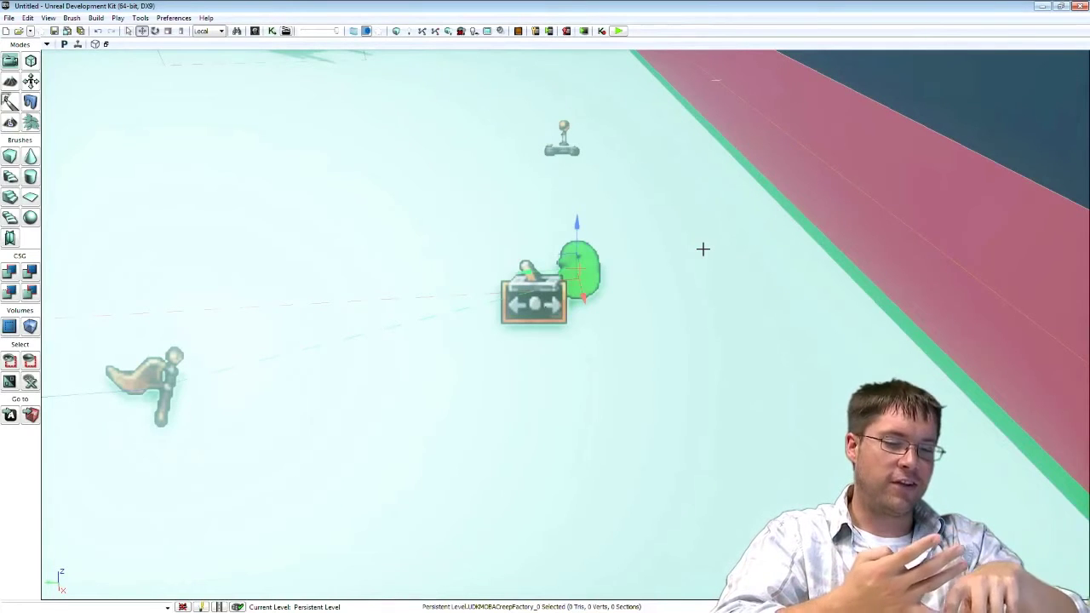
right_click_drag(618, 275, 634, 248)
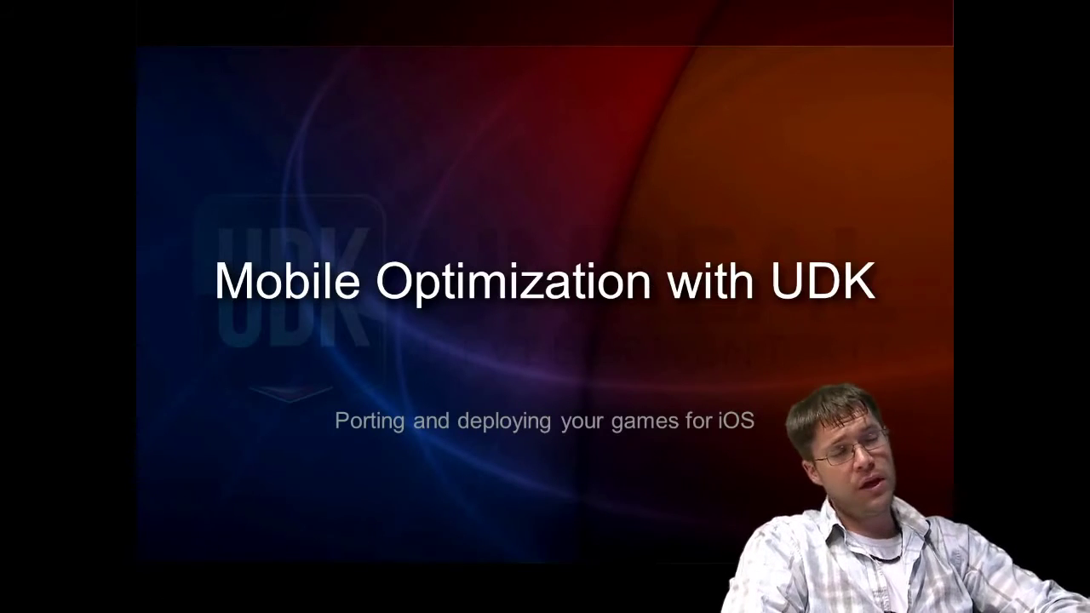
key("Right")
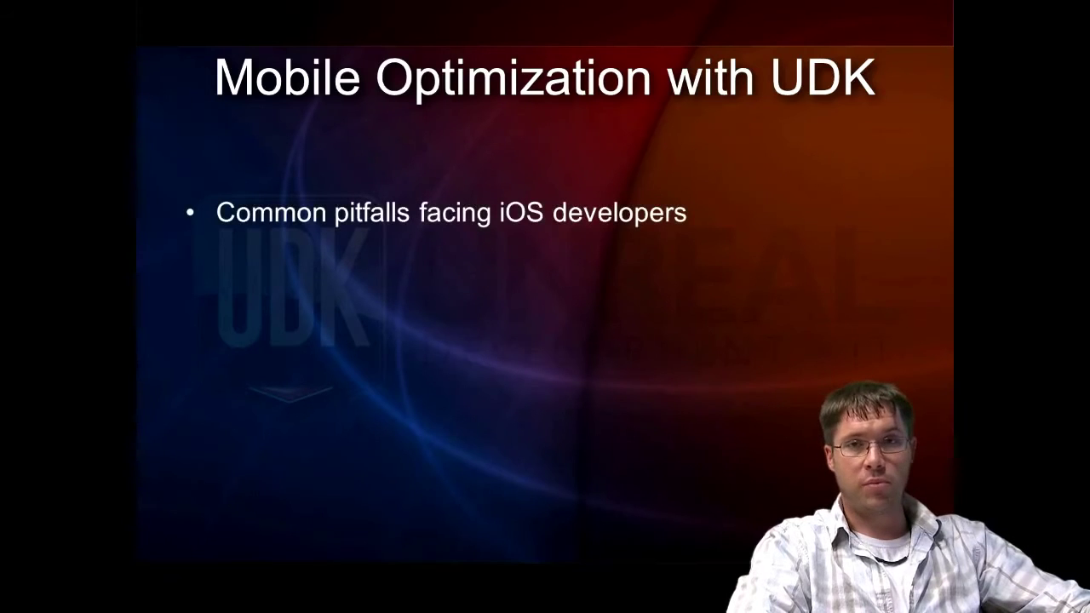
key("Right")
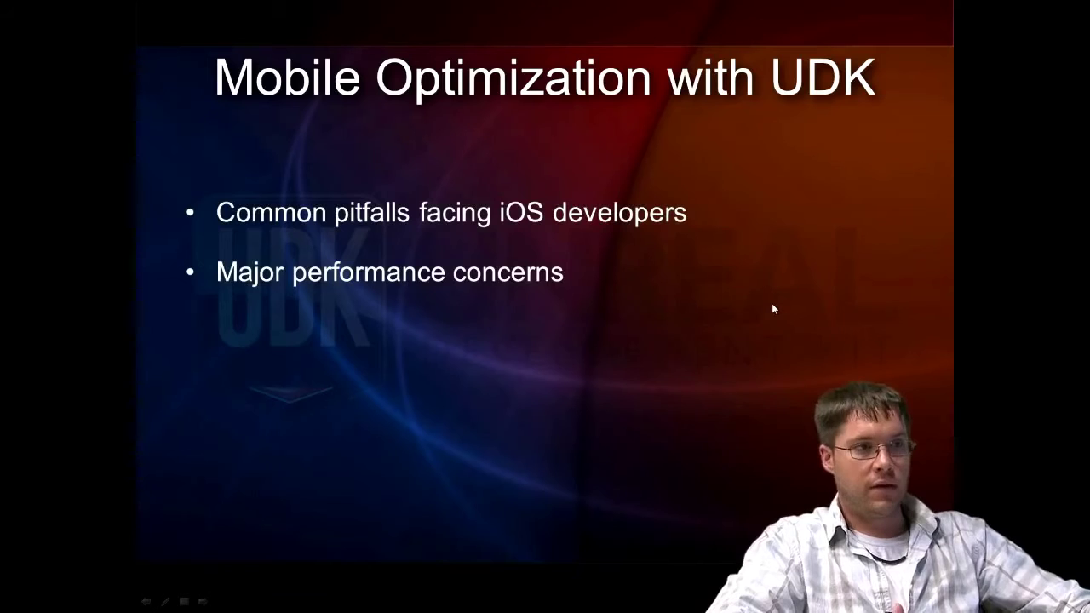
key("Right")
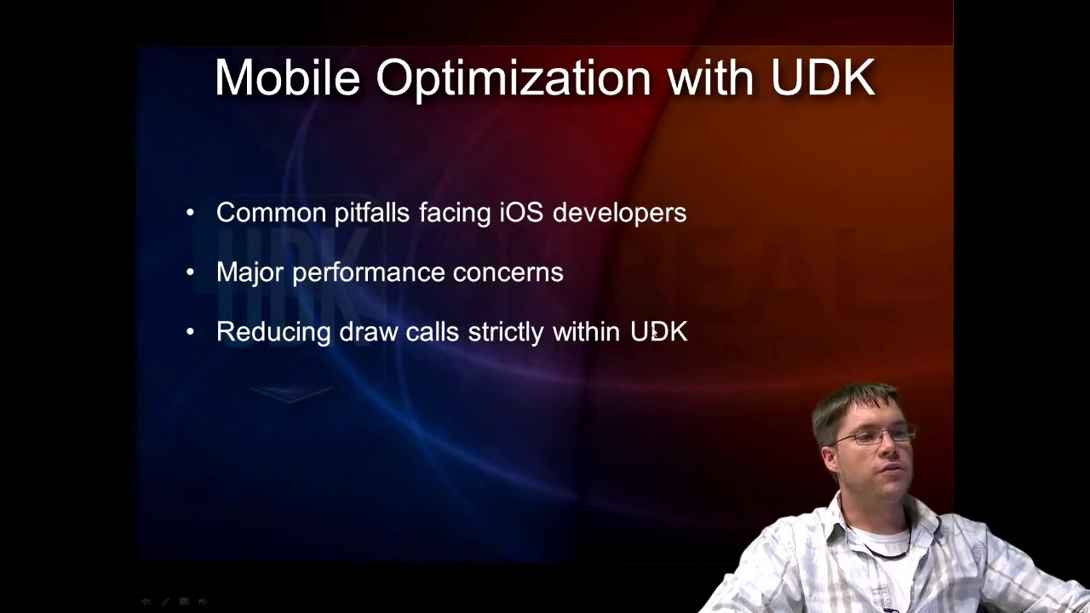
left_click(779, 281)
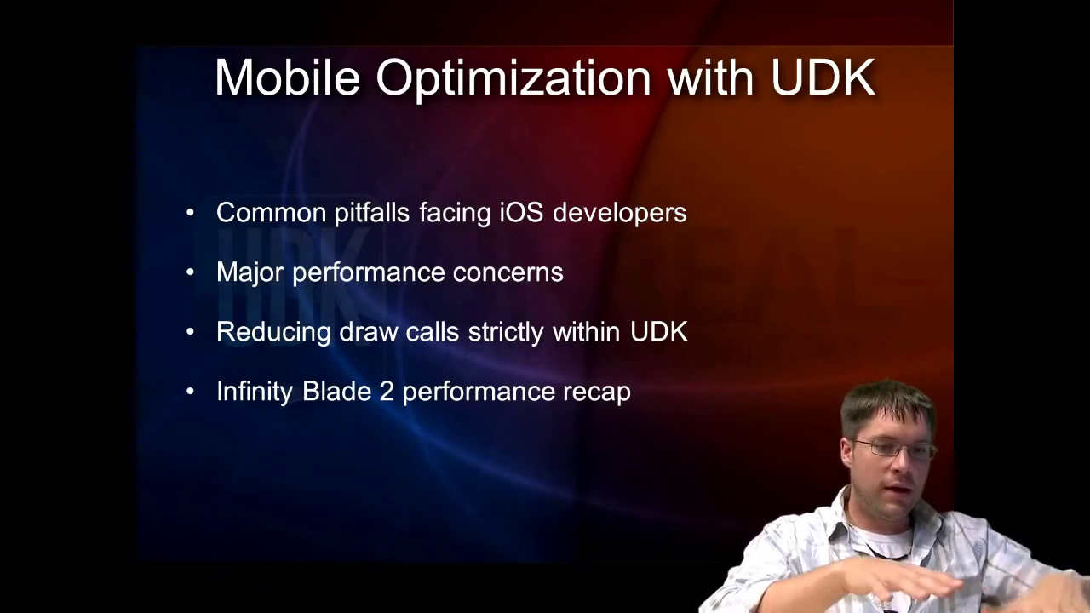
key("Right")
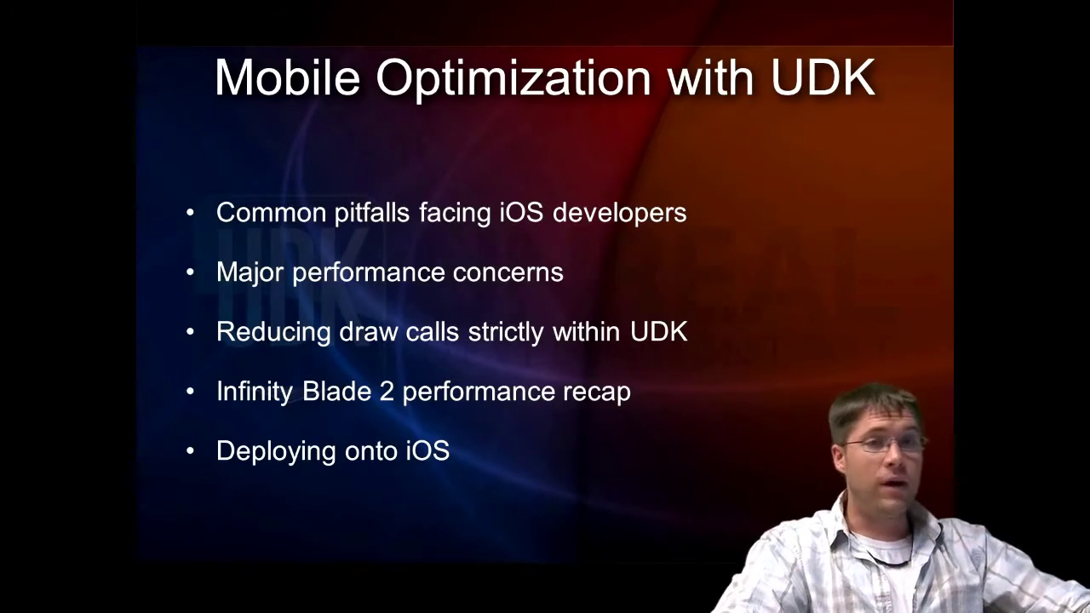
key("Right")
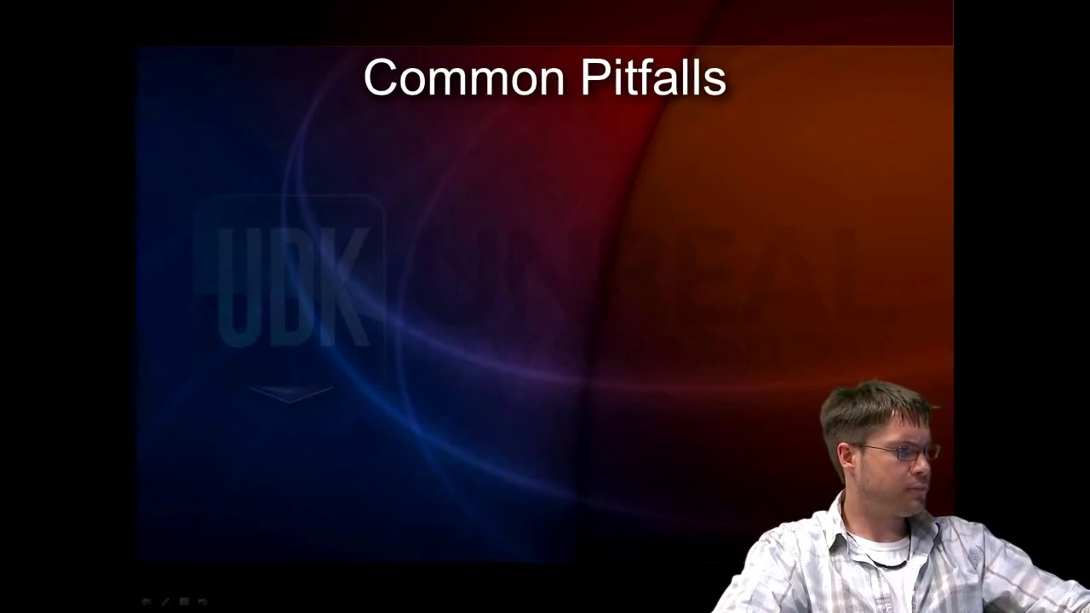
Switch to the web browser, review the Getting Started: iOS Development page, and open its iOS Provisioning Setup page before minimizing the browser
key("alt+Tab")
scroll(451, 300, "up", 6)
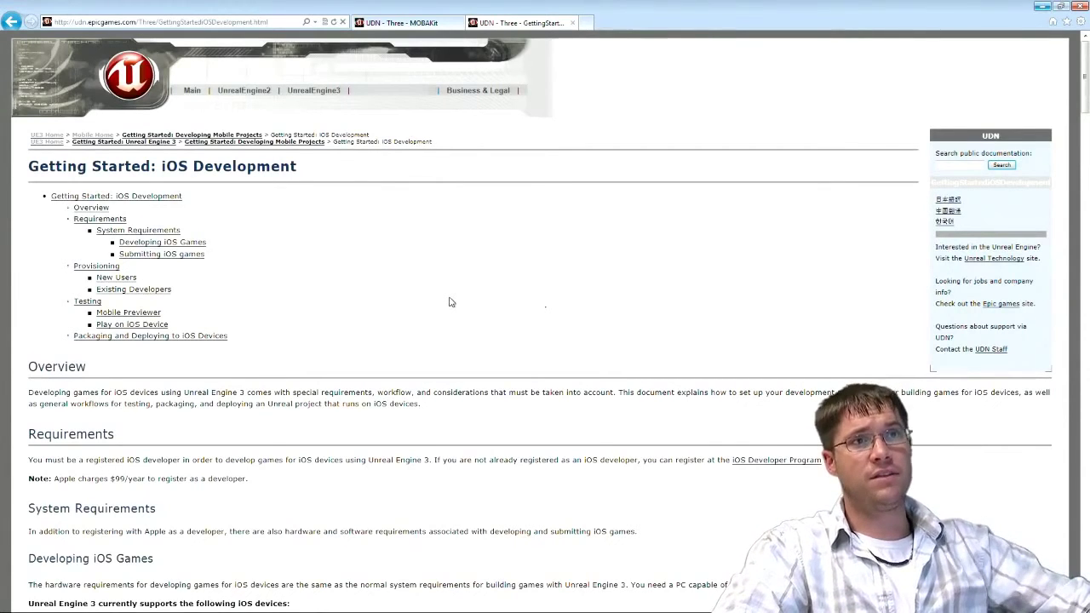
left_click(277, 23)
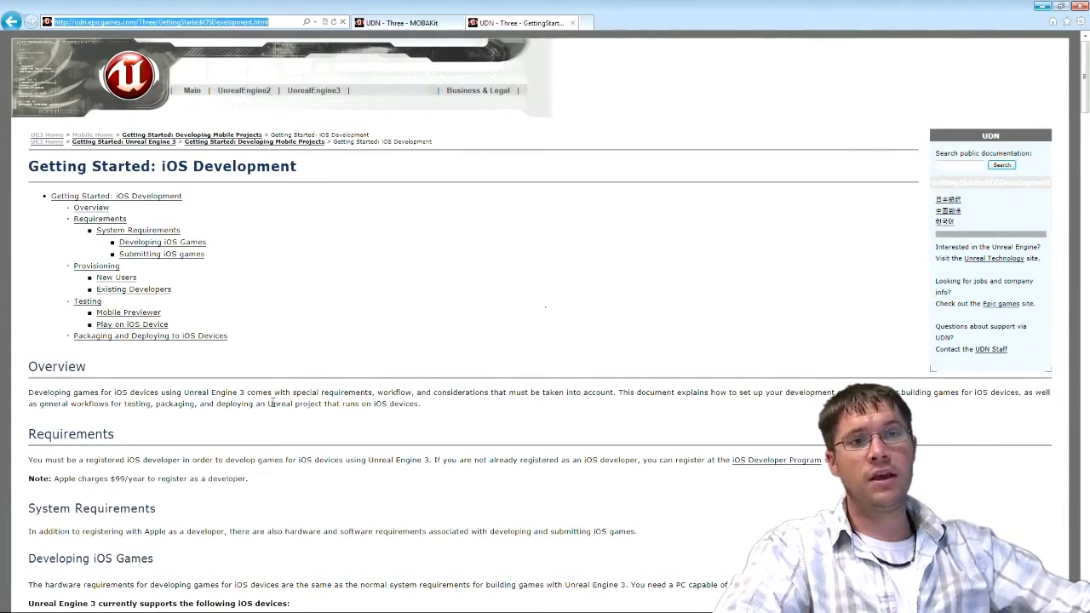
left_click(376, 460)
scroll(376, 460, "down", 3)
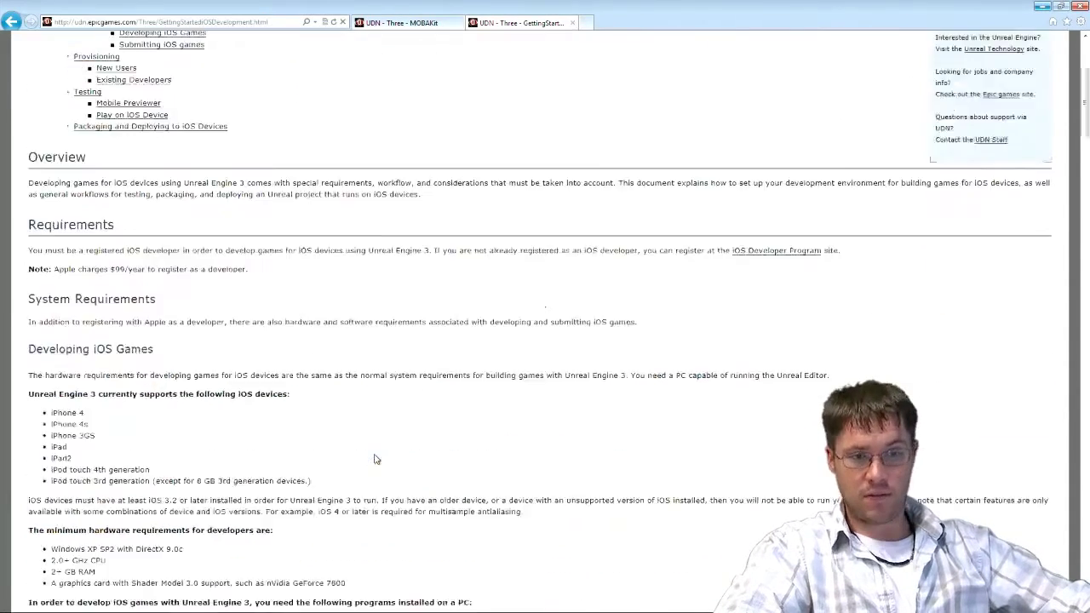
scroll(377, 460, "down", 4)
scroll(376, 455, "down", 2)
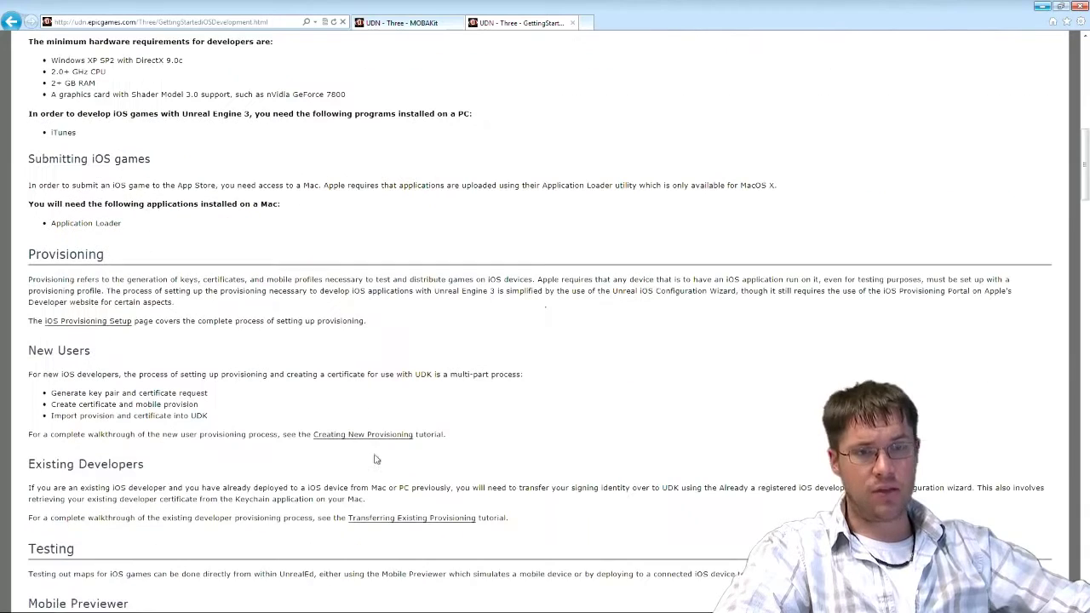
left_click(89, 322)
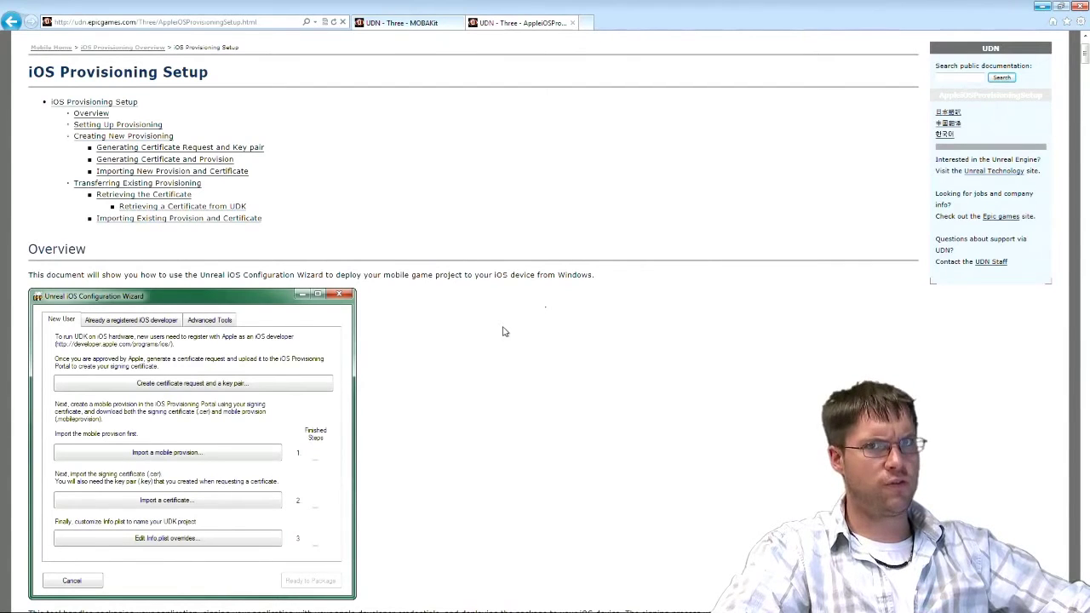
left_click(1041, 7)
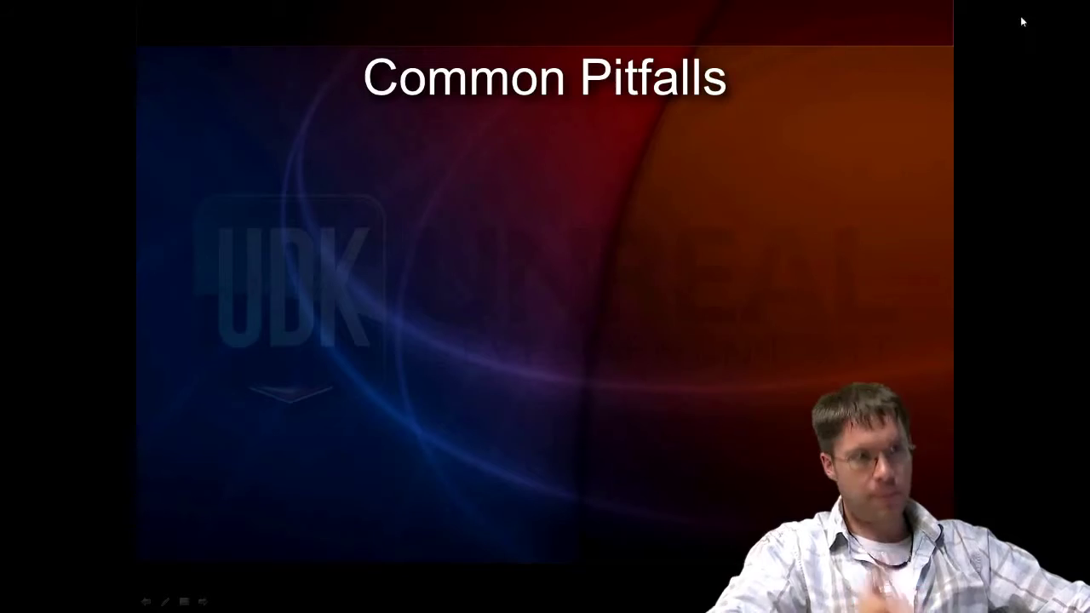
left_click(761, 169)
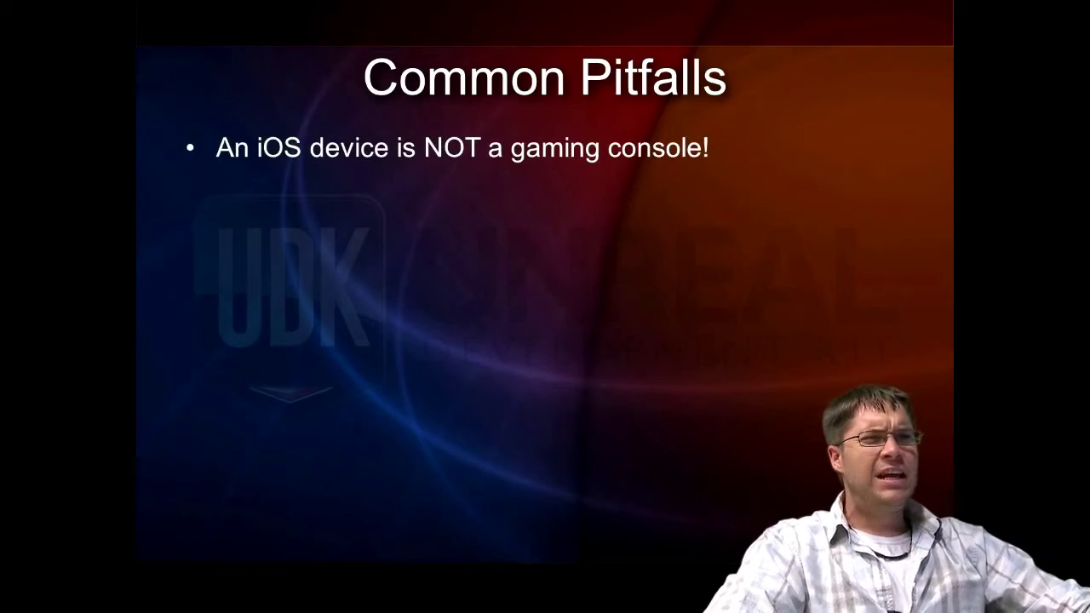
key("Right")
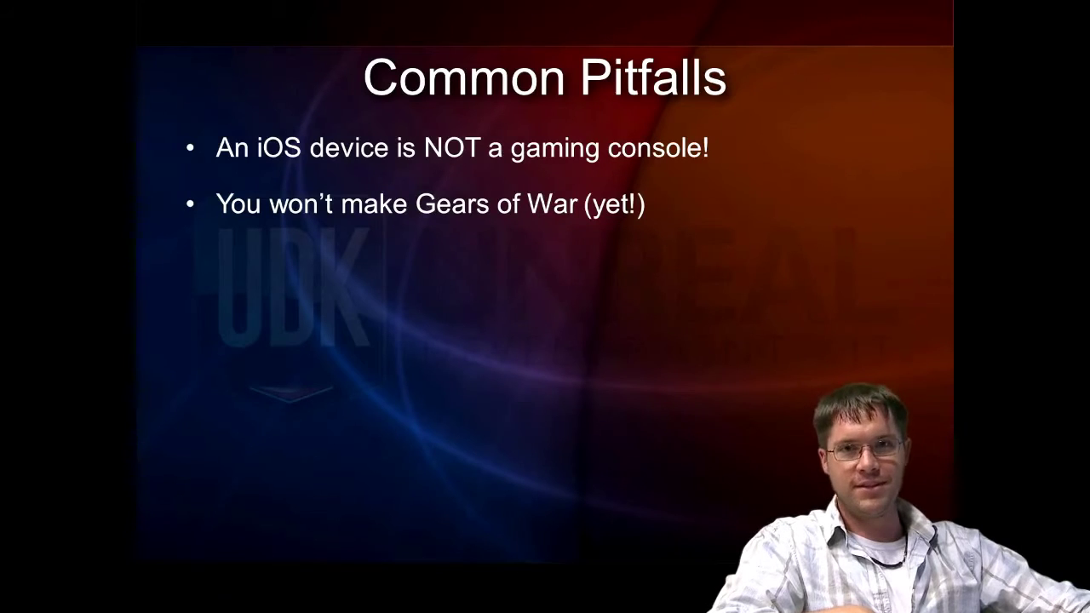
key("Right")
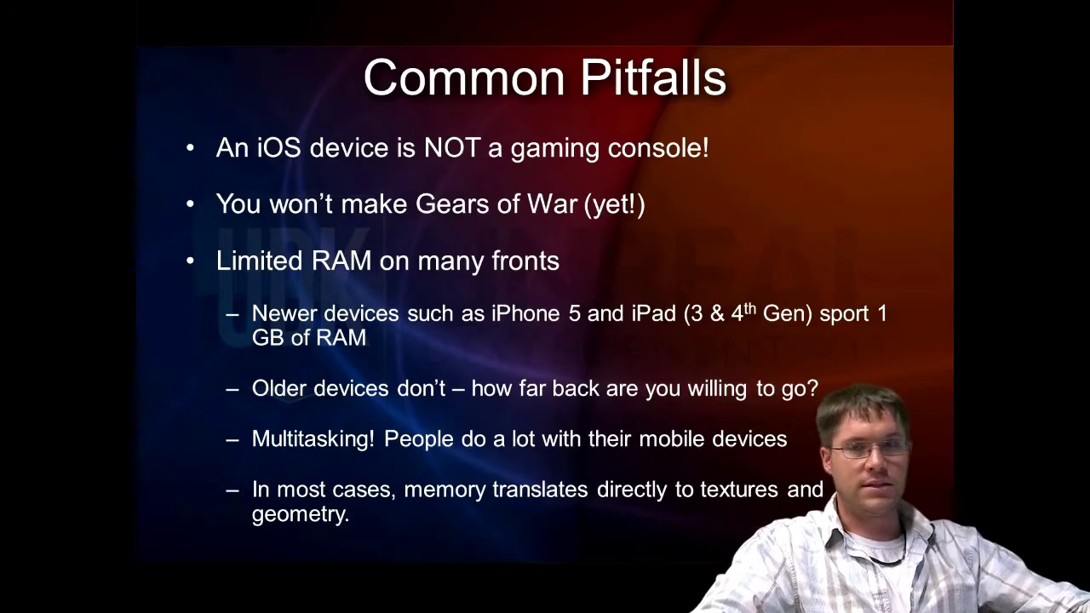
key("Right")
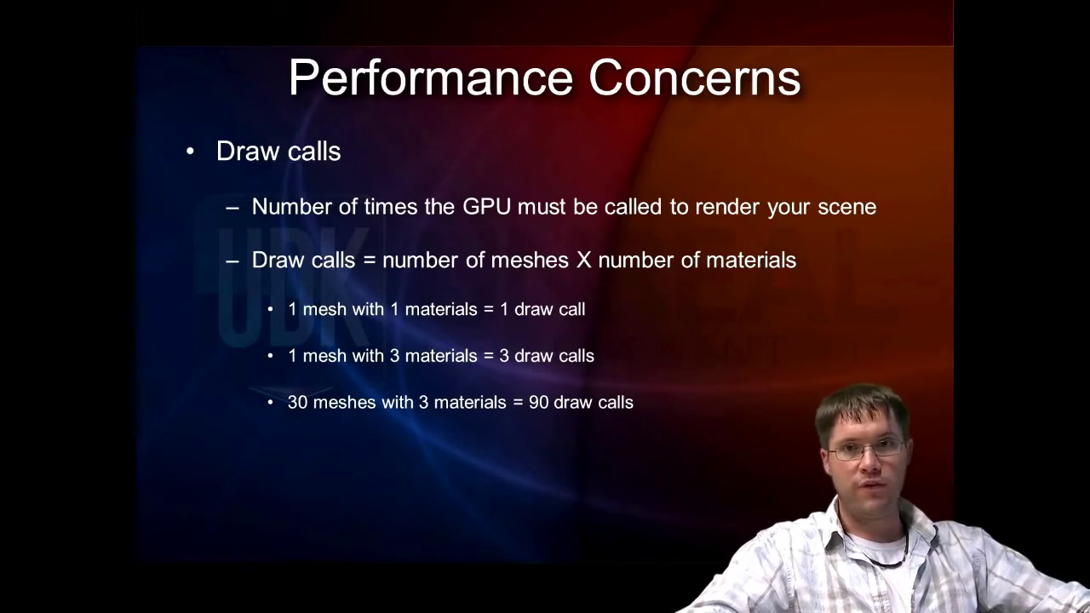
key("Right")
key("Page_Down")
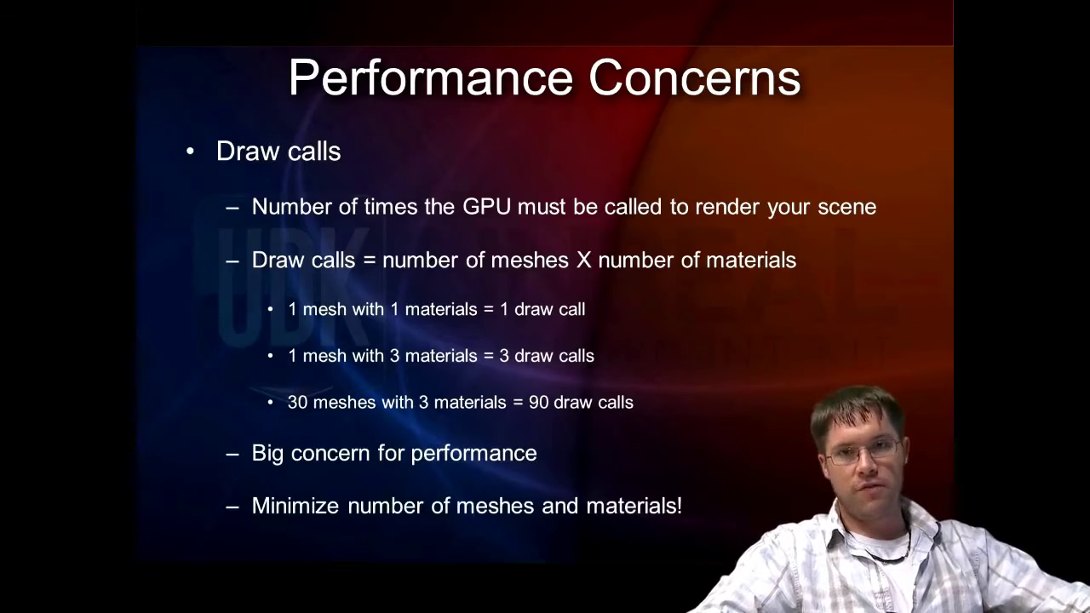
key("Page_Down")
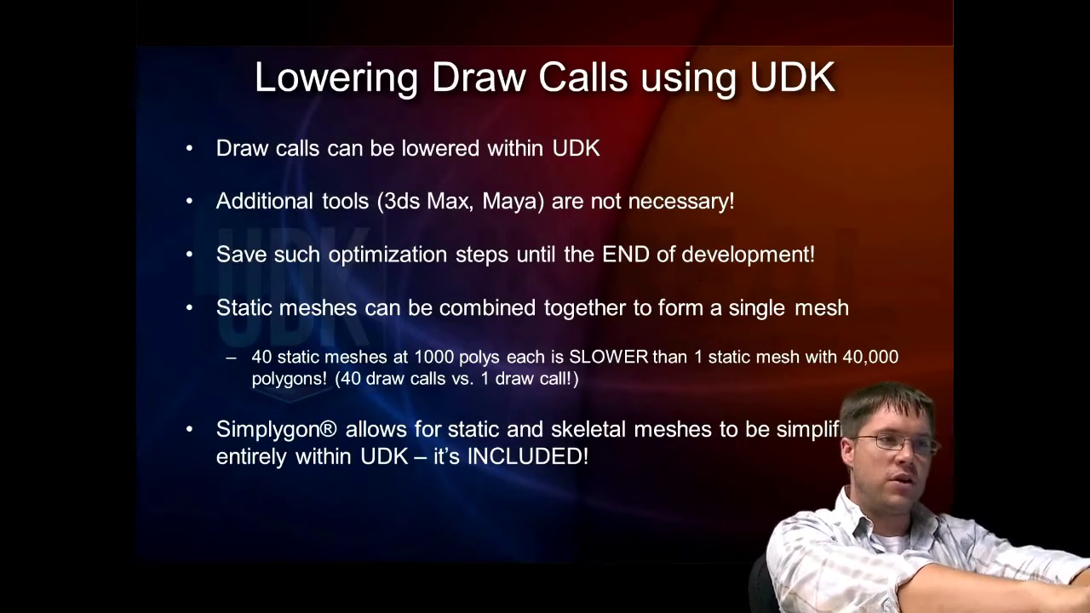
Switch to the Unreal Development Kit editor and open EpicCitadel.udk from Content\Maps\Mobile without saving the untitled level
key("alt+Tab")
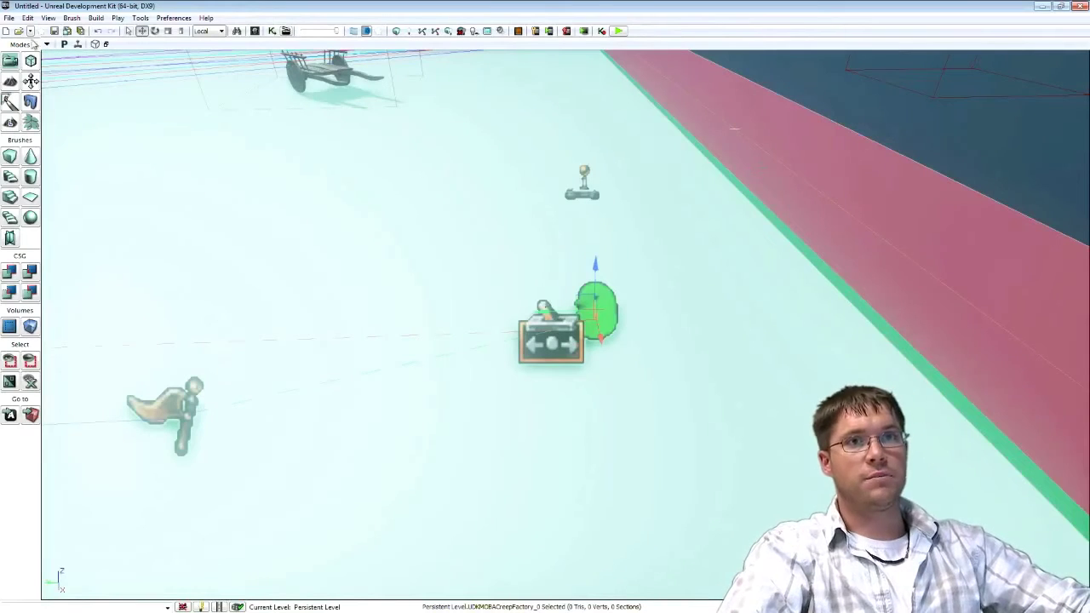
left_click(9, 18)
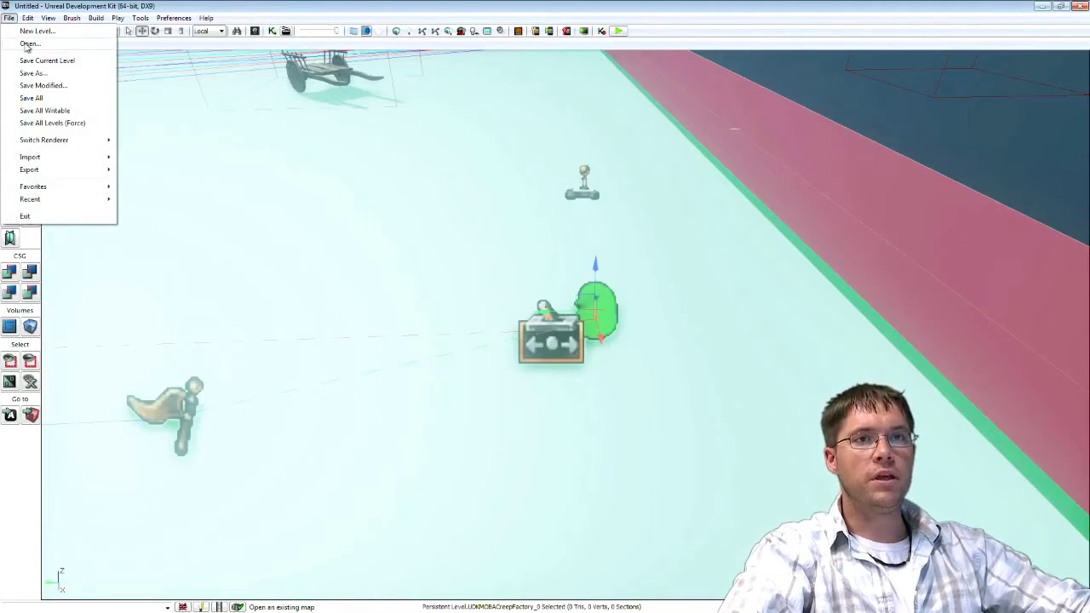
left_click(27, 43)
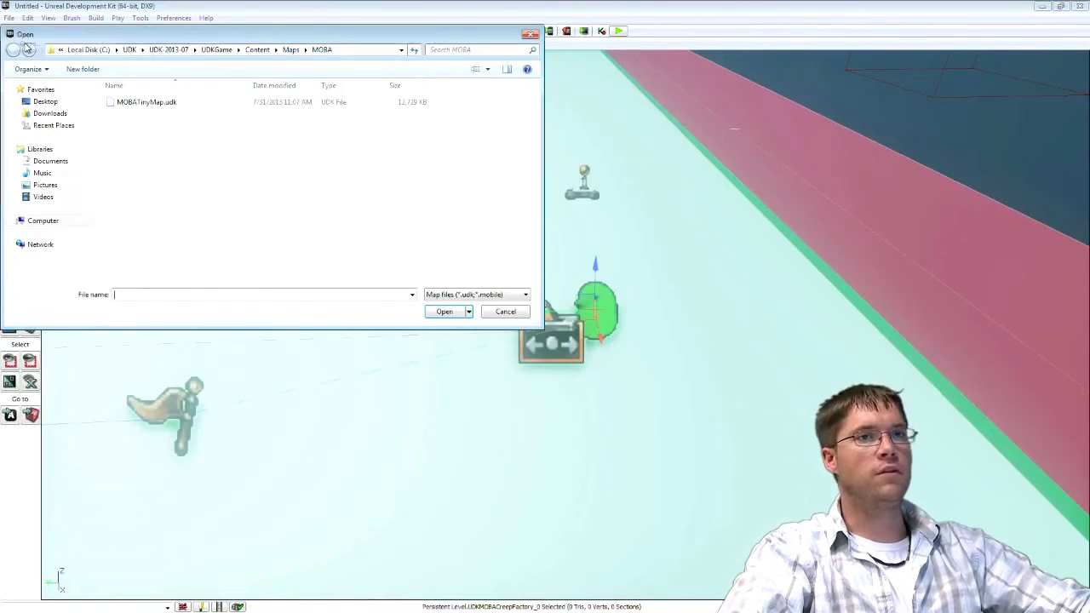
left_click(257, 50)
double_click(137, 116)
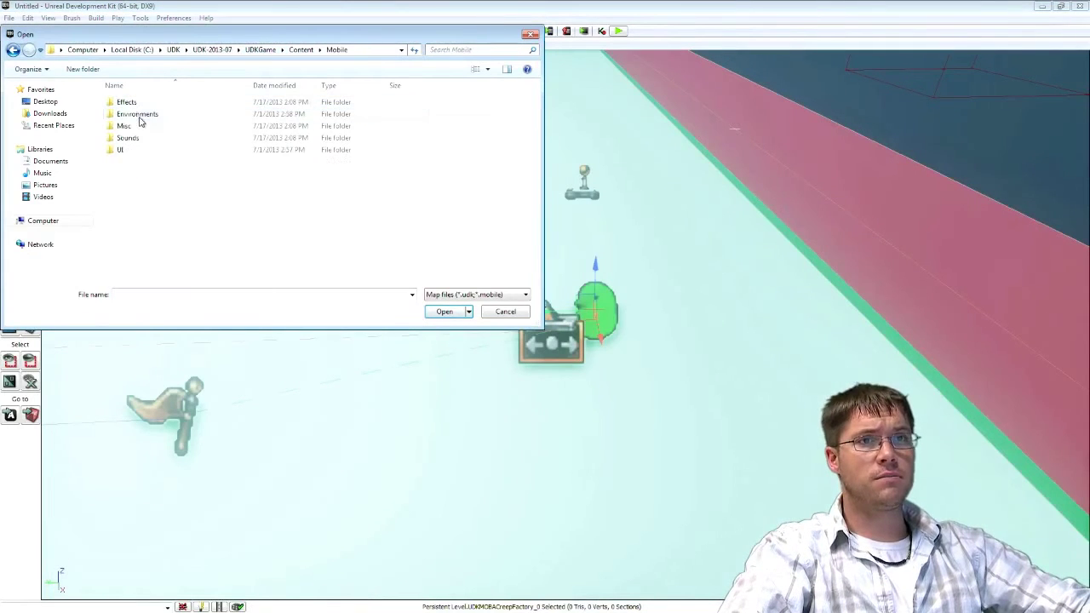
left_click(296, 49)
double_click(126, 102)
double_click(136, 137)
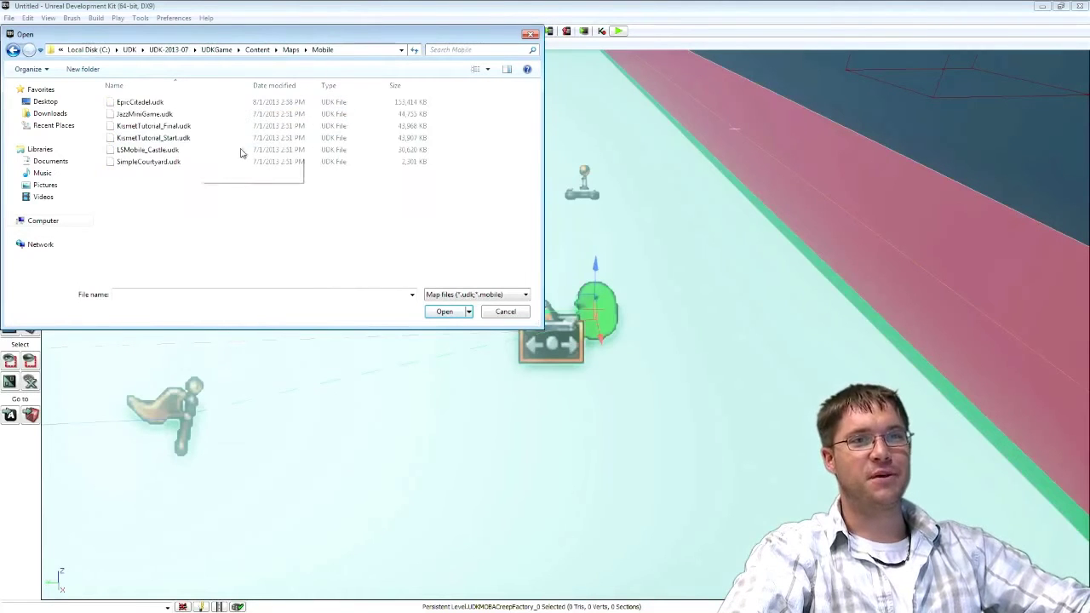
double_click(141, 104)
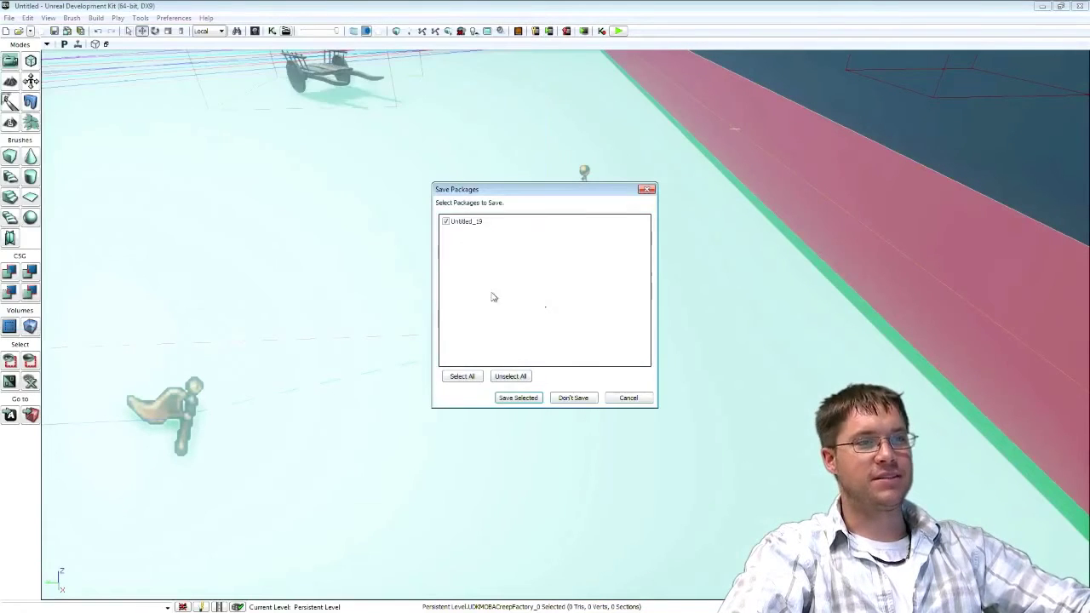
left_click(573, 398)
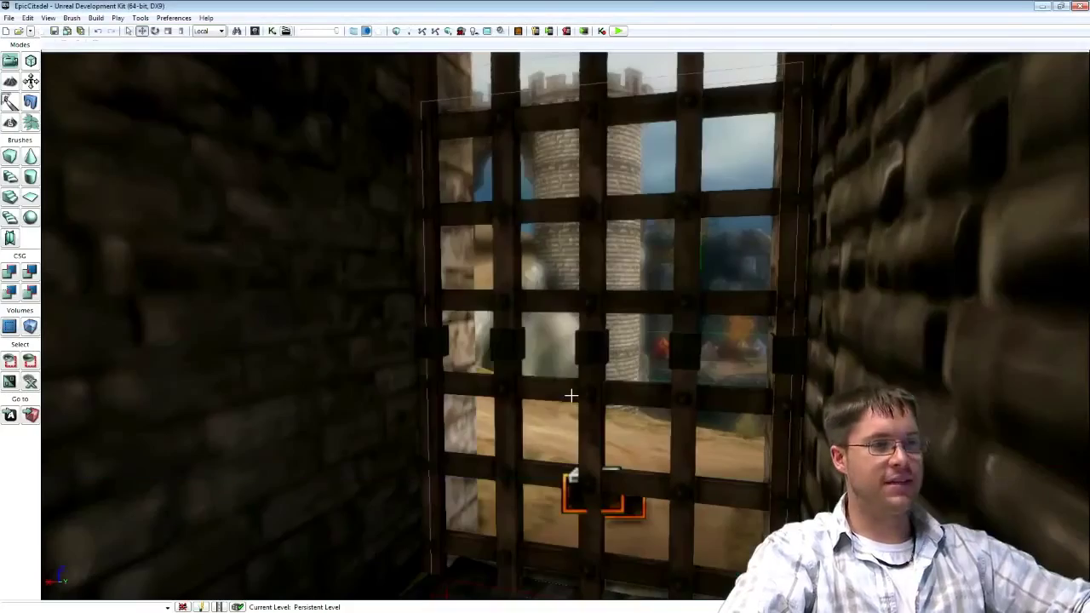
Fly the editor view into the town, start the mobile preview of the level, and turn its camera toward the cathedral
right_click_drag(625, 329, 537, 253)
key("w")
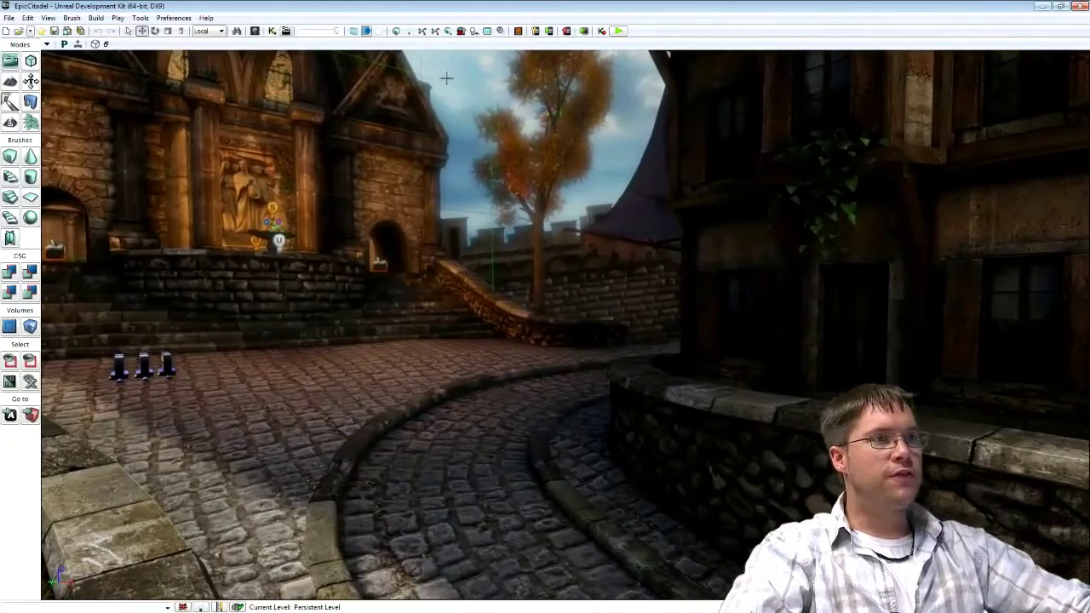
left_click(551, 31)
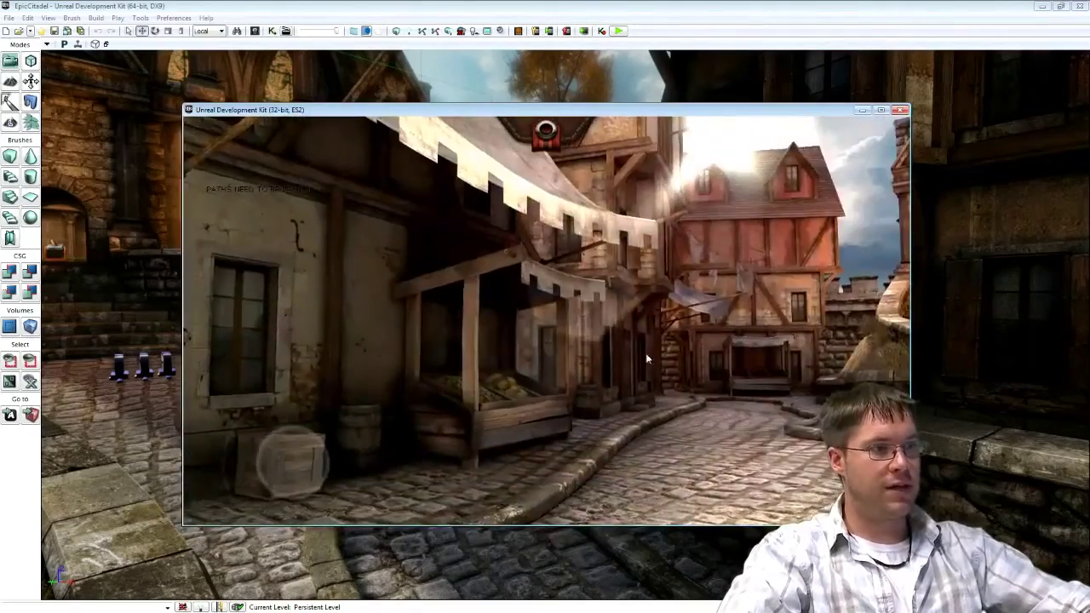
left_click_drag(647, 358, 940, 322)
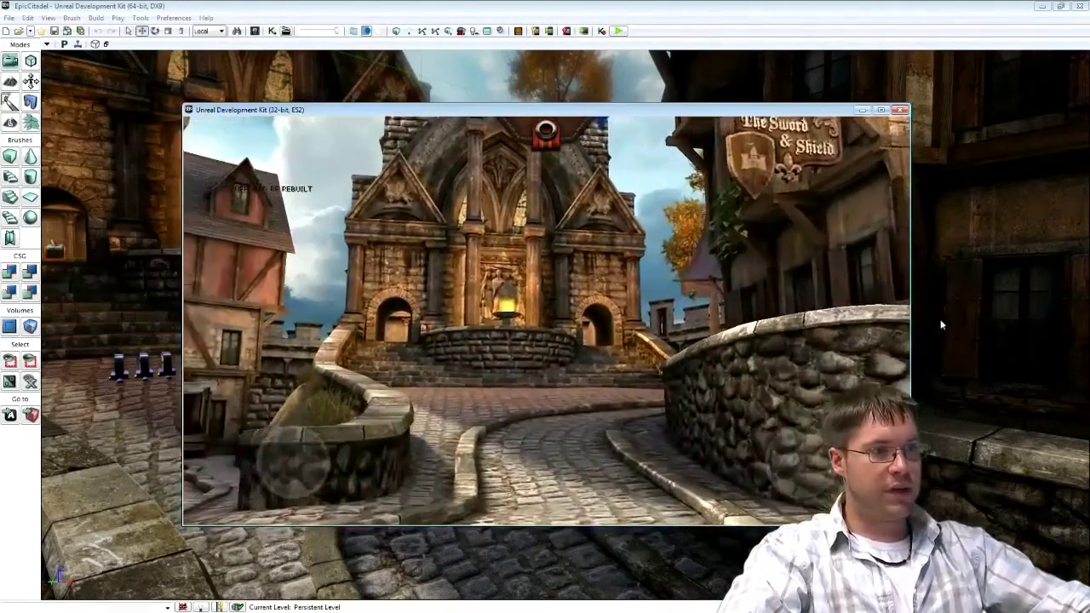
left_click_drag(597, 322, 637, 319)
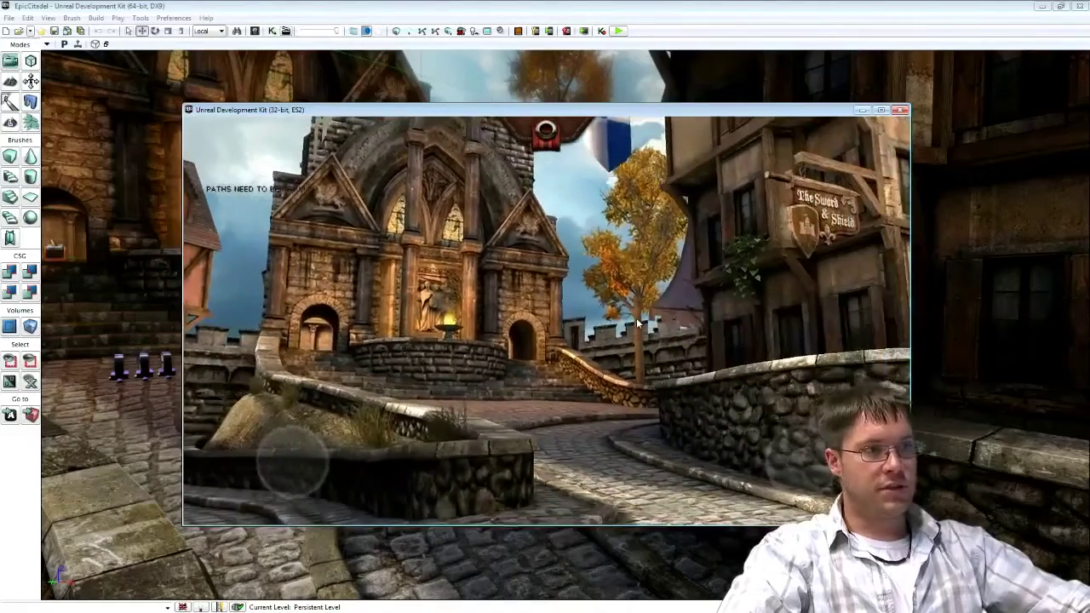
Display the ES2 rendering statistics in the mobile preview with the console command stat es2 and return to the game
key("grave")
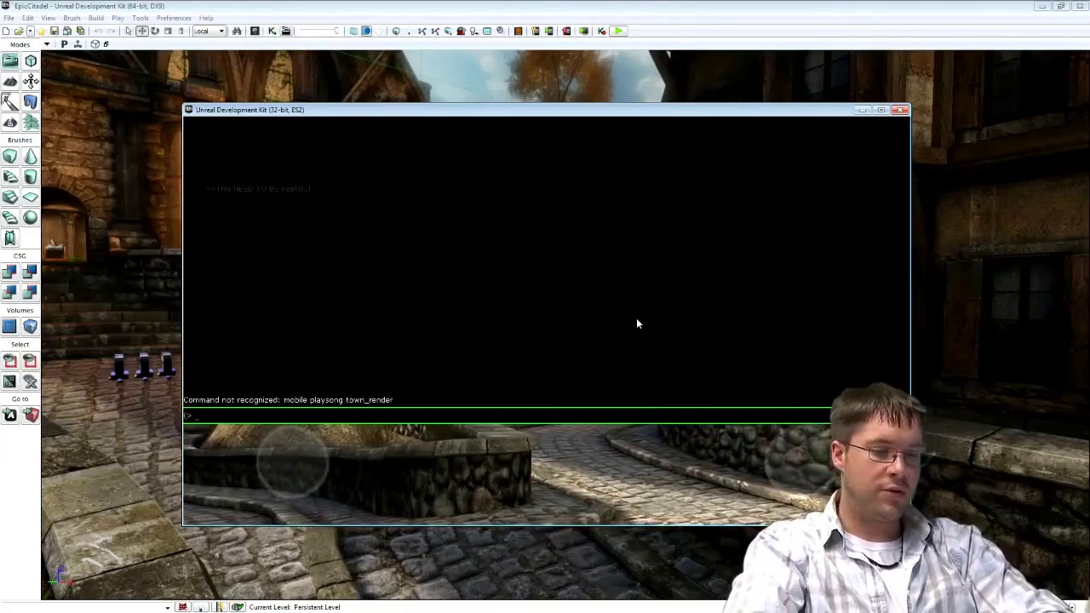
type("stat es2")
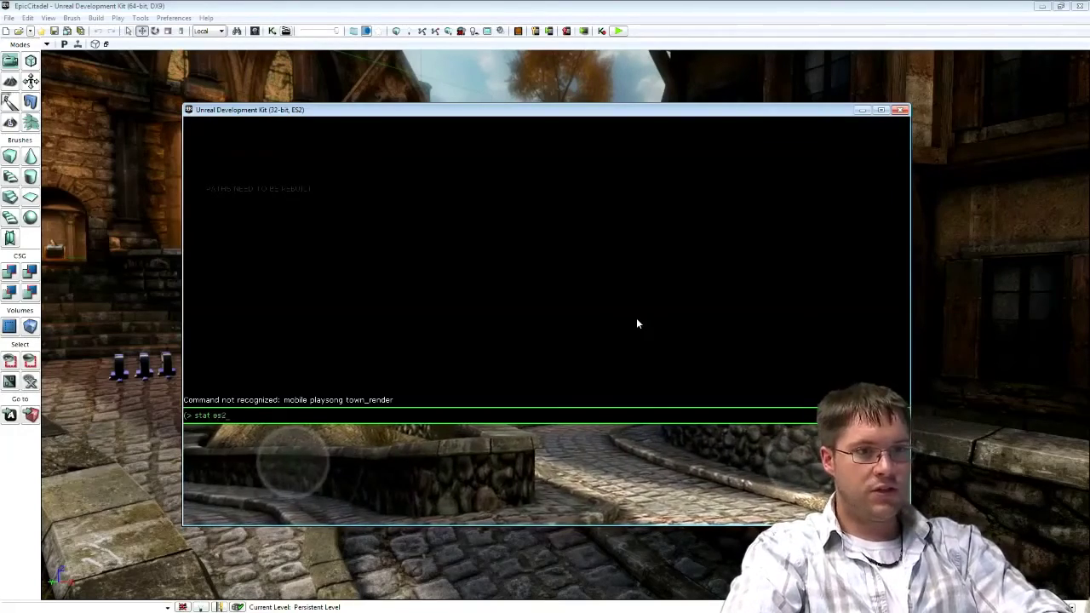
key("Return")
key("grave")
left_click_drag(636, 318, 558, 334)
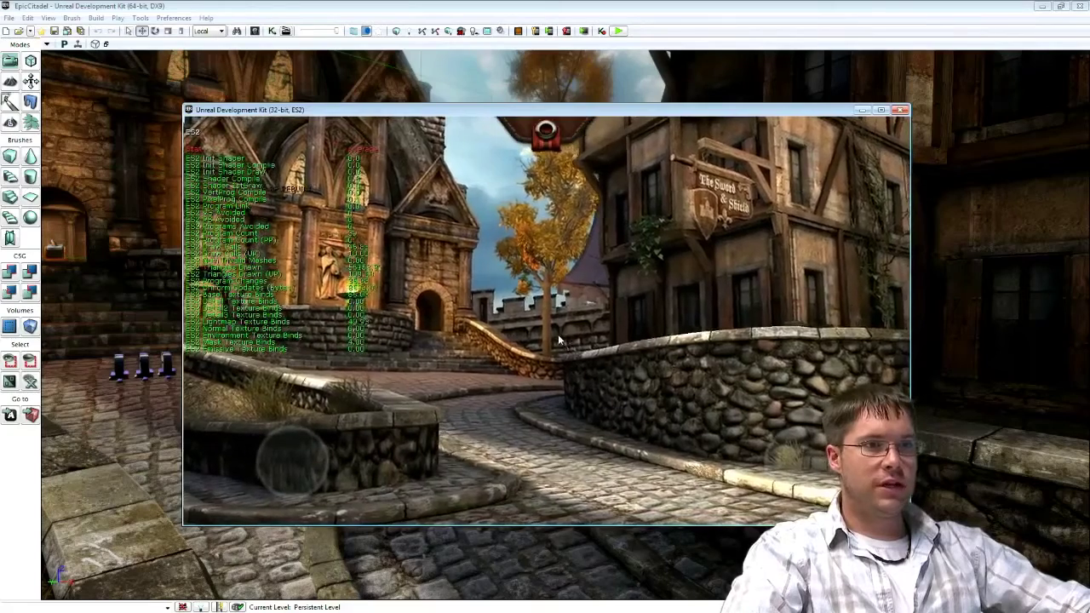
Examine the ES2 draw calls from several viewpoints in the town and close the mobile preview
key("grave")
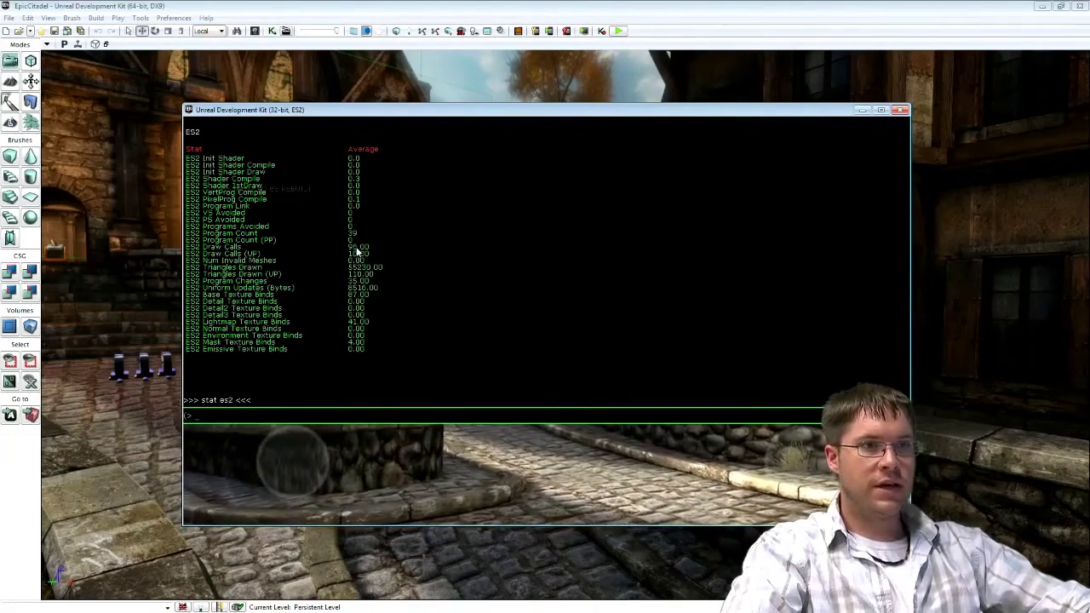
key("grave")
left_click_drag(603, 340, 800, 222)
left_click_drag(562, 316, 685, 363)
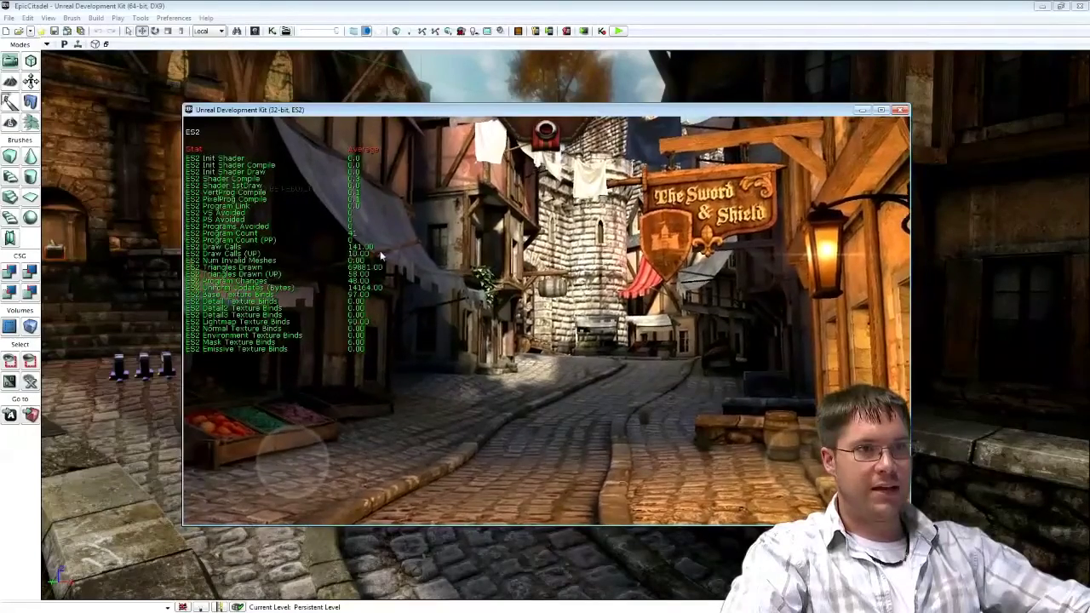
left_click(632, 300)
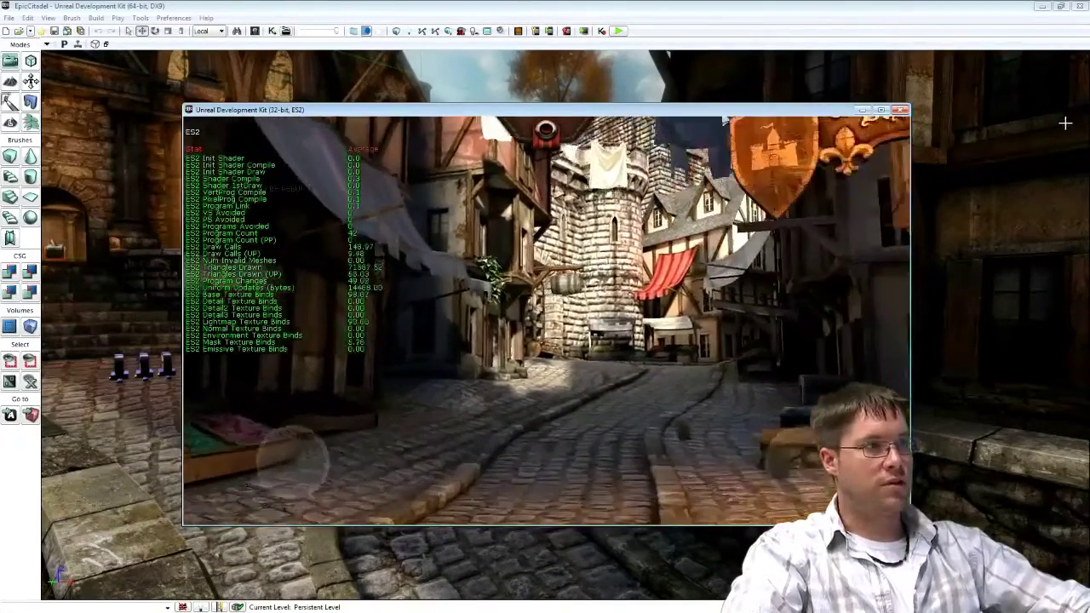
key("grave")
left_click(900, 109)
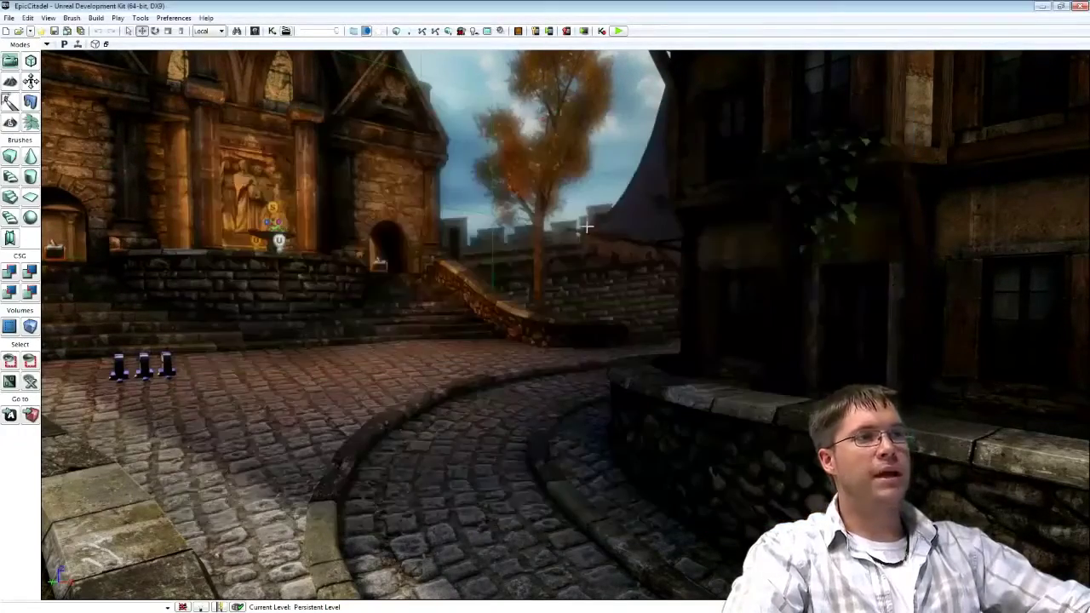
Play the level in the editor preview and walk from the stone wall into the town streets
left_click(620, 31)
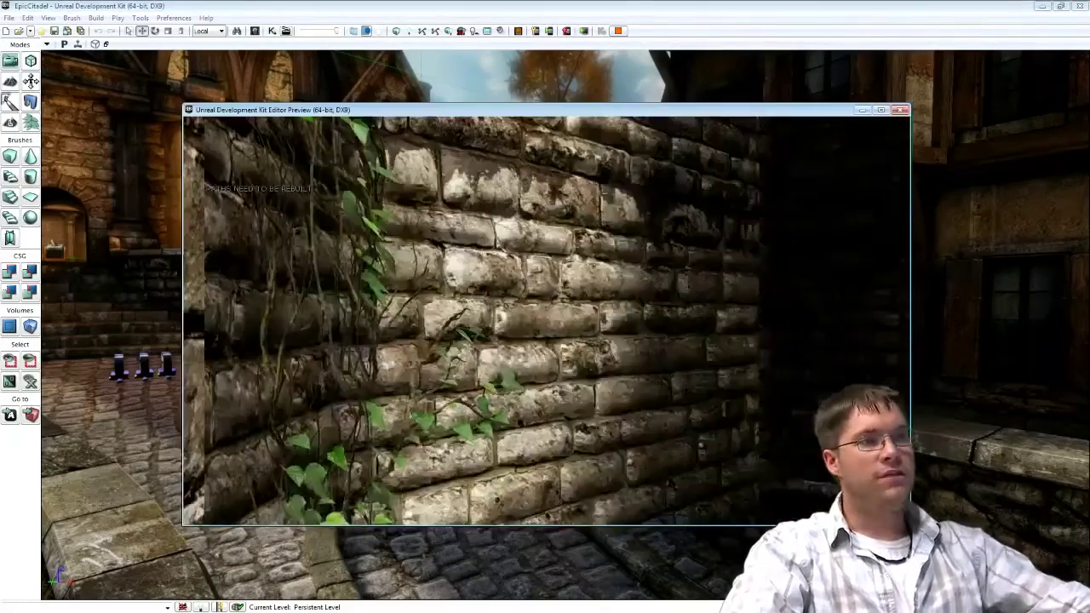
key("w")
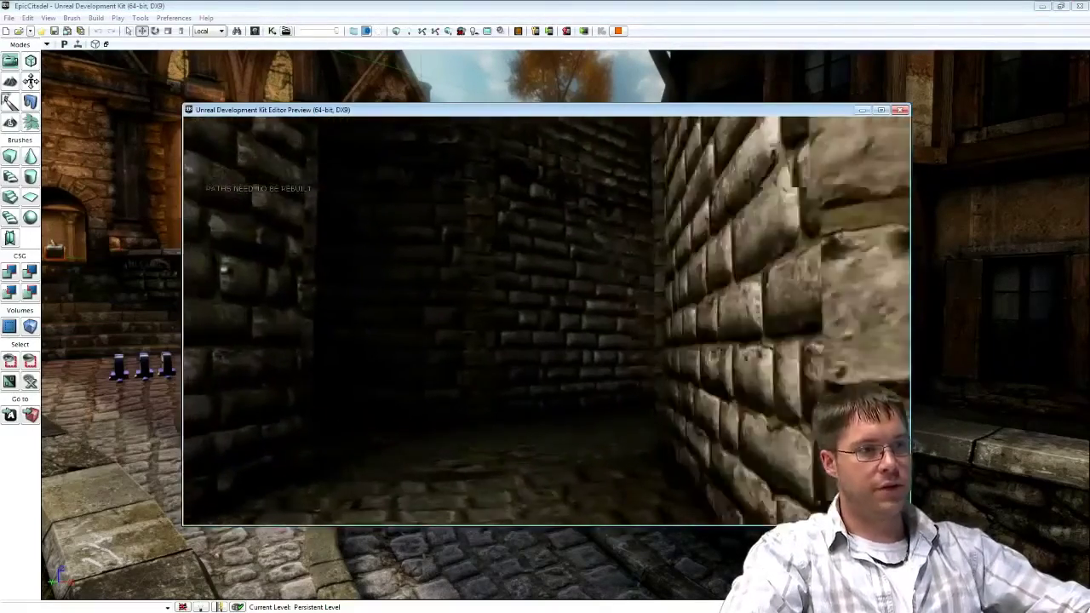
key("w")
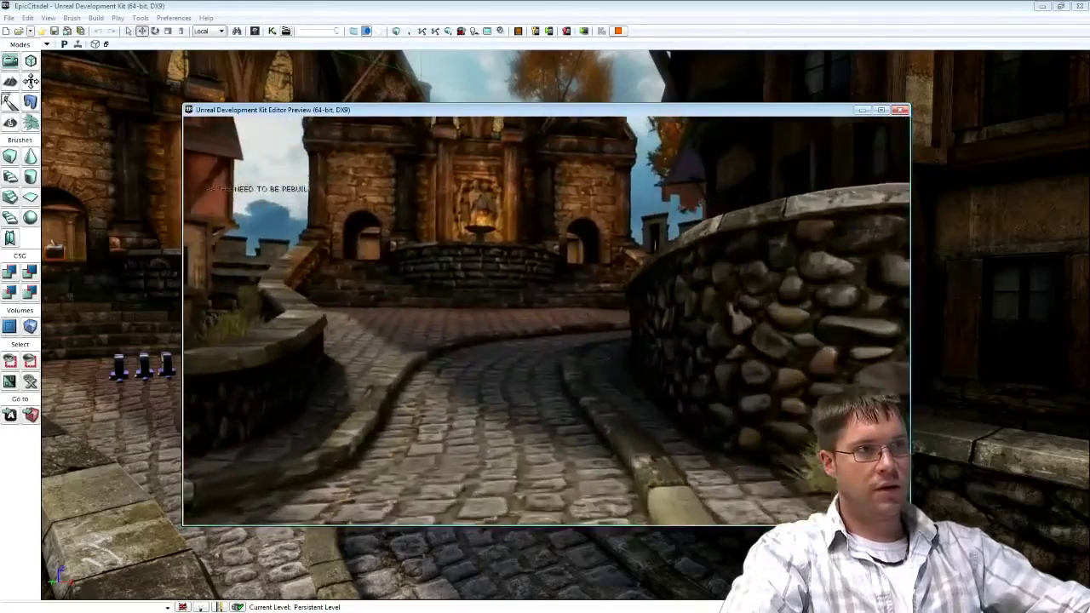
key("w")
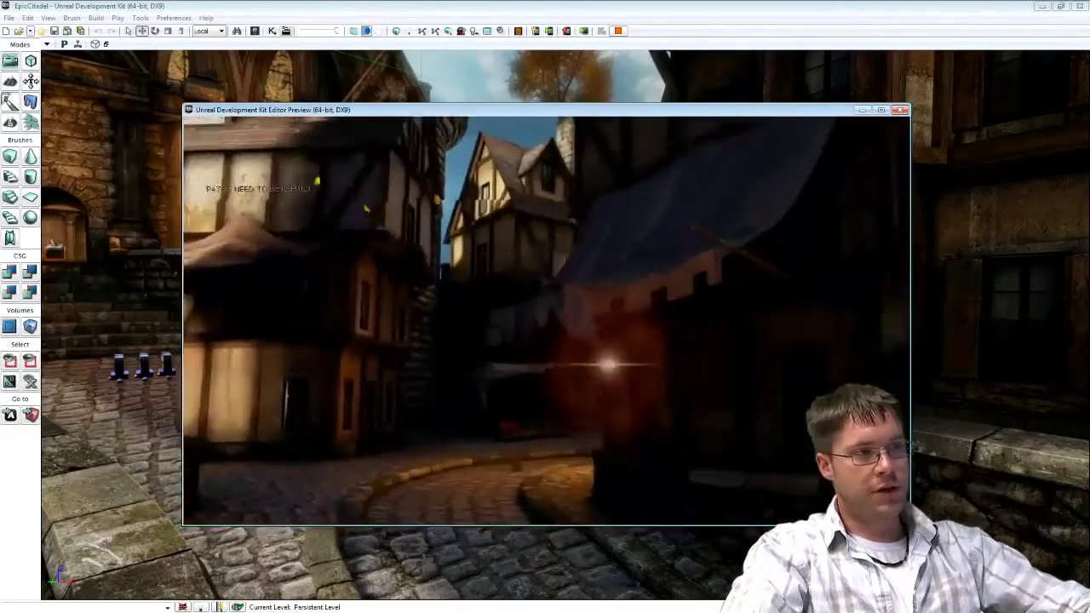
Run the console command stat es2 in the editor preview, examine its statistics while looking around, and close the preview
key("grave")
type("stat s")
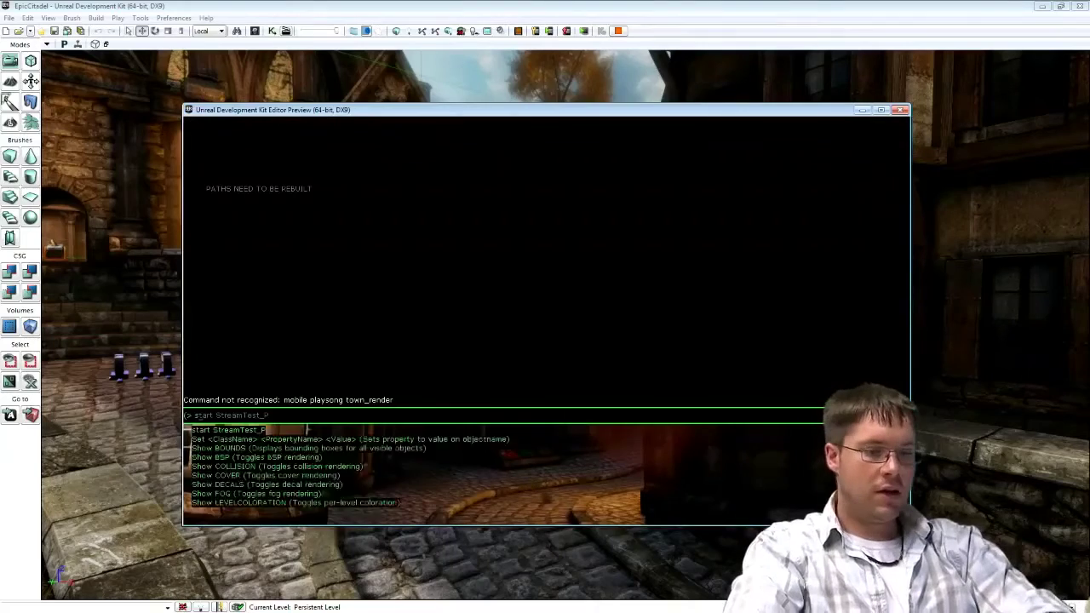
key("Return")
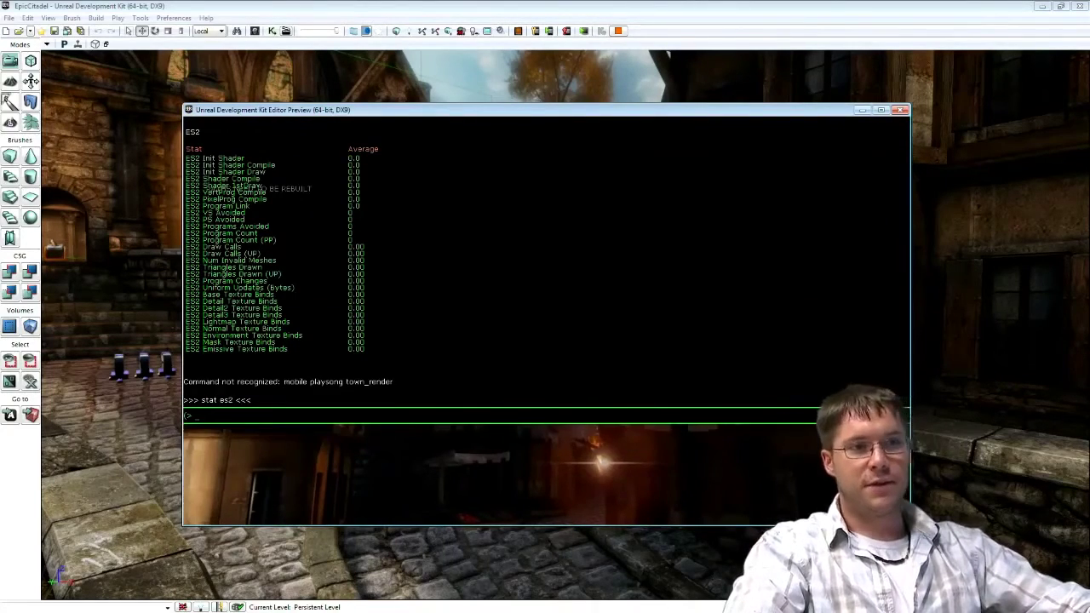
key("grave")
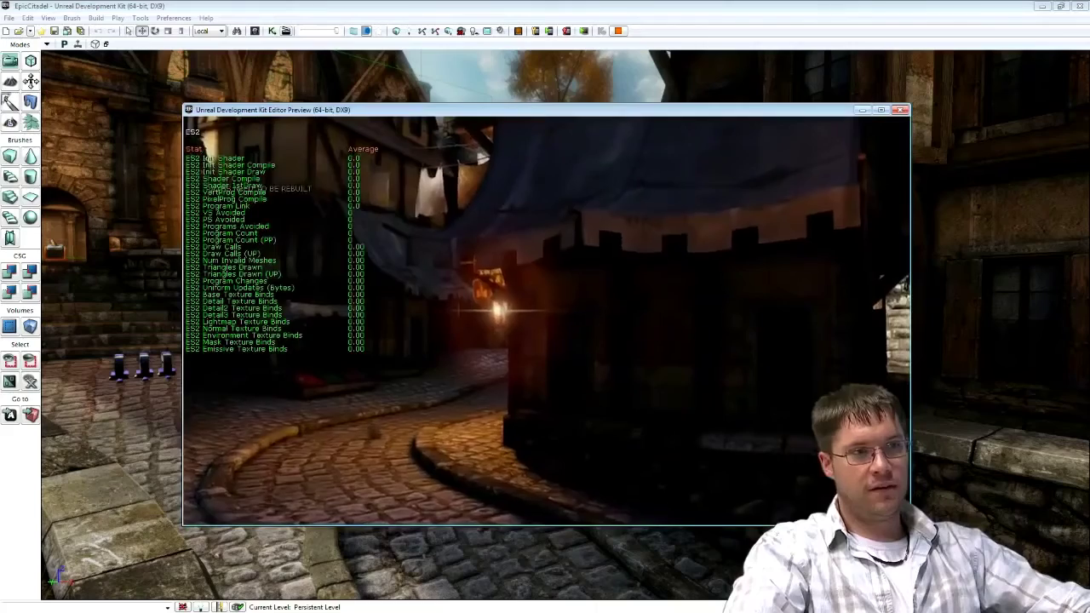
key("grave")
key("grave")
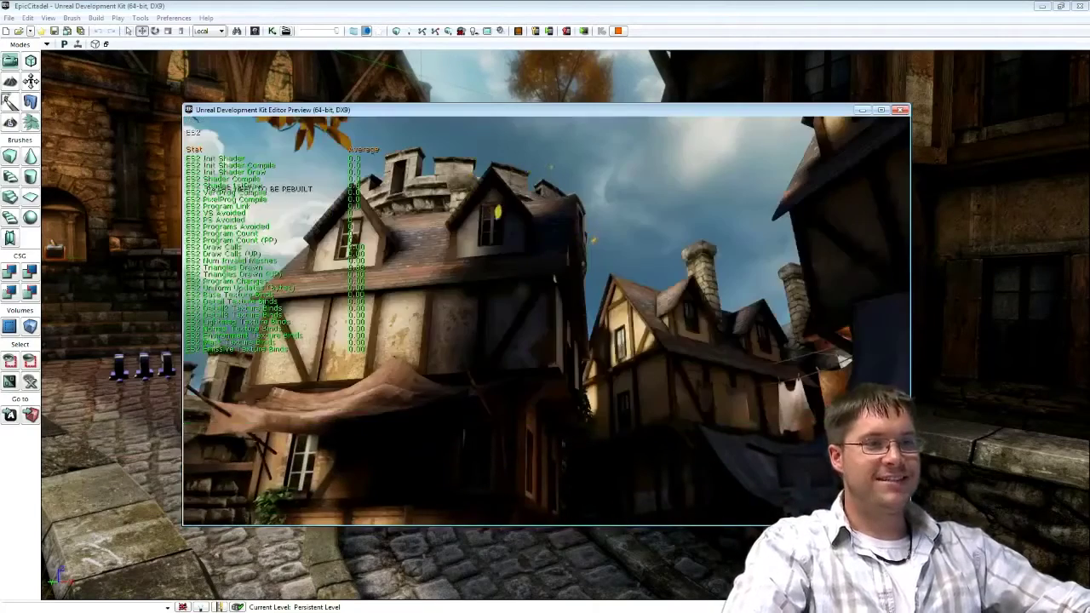
key("Tab")
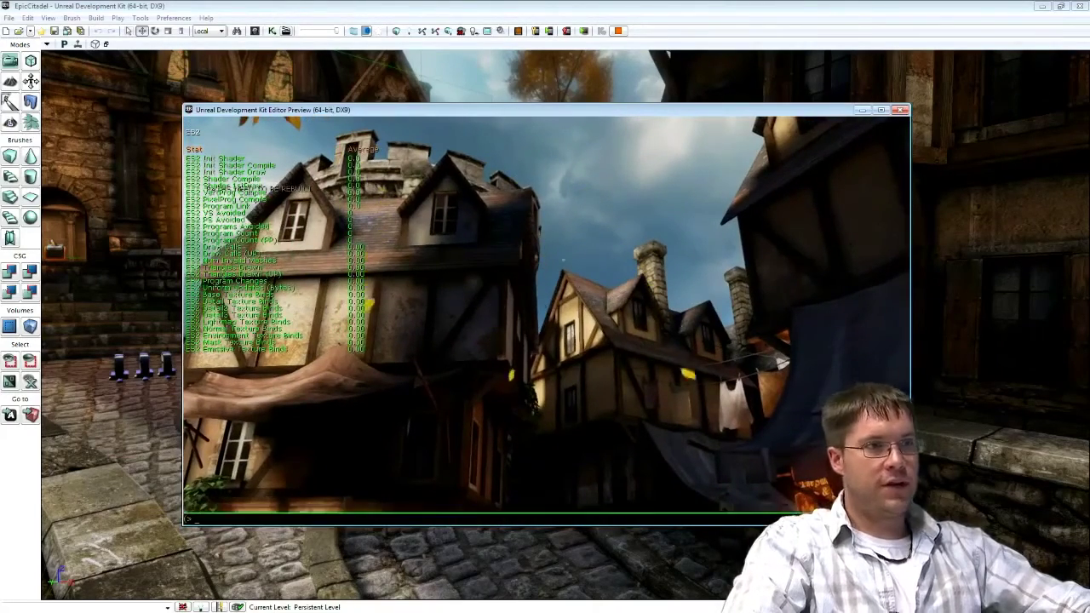
left_click(902, 110)
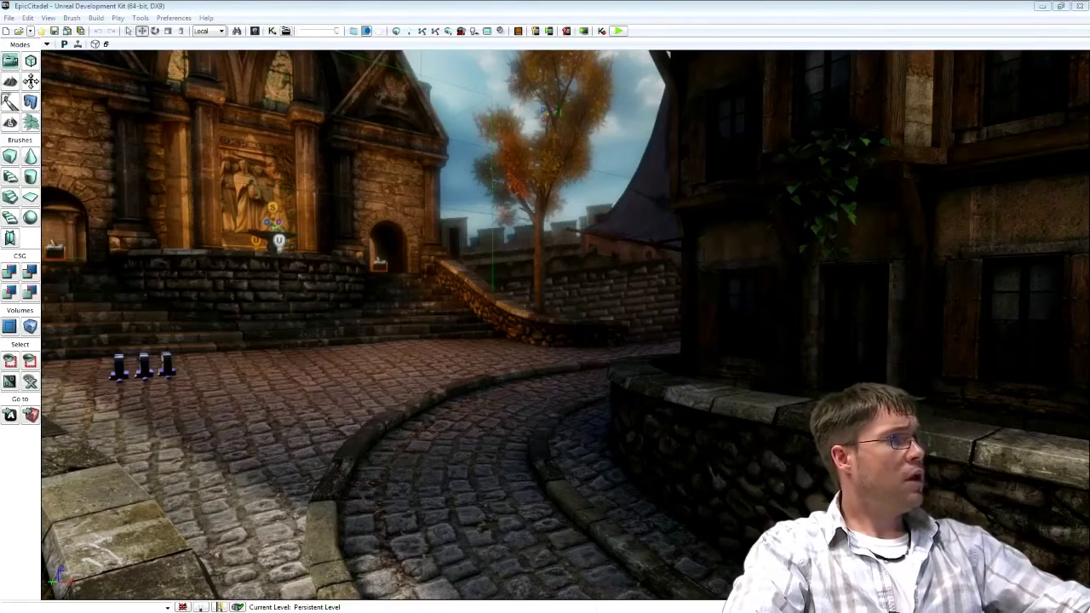
key("alt+Tab")
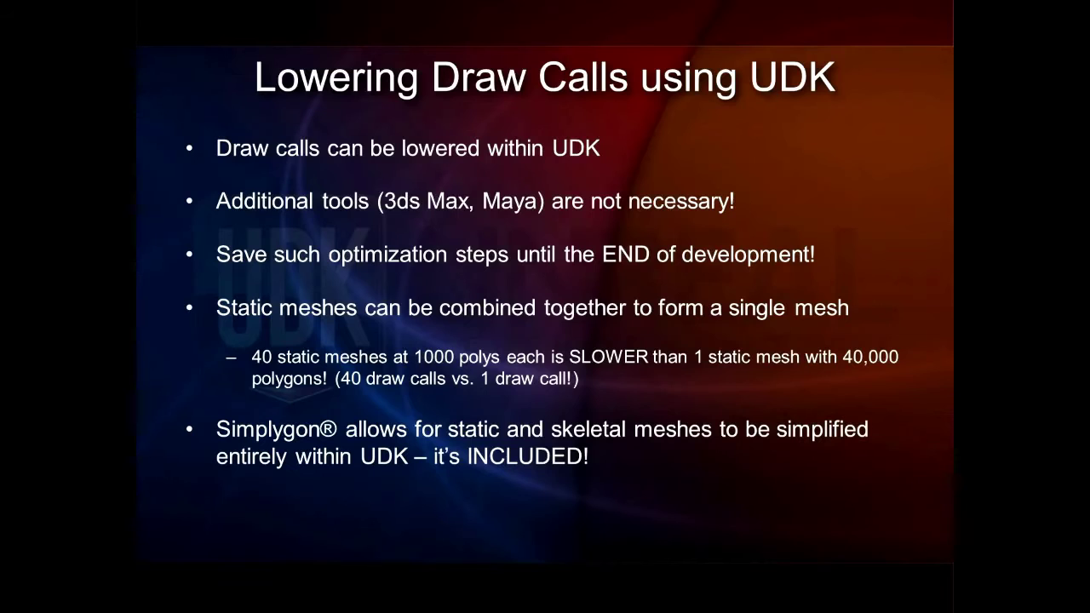
key("Right")
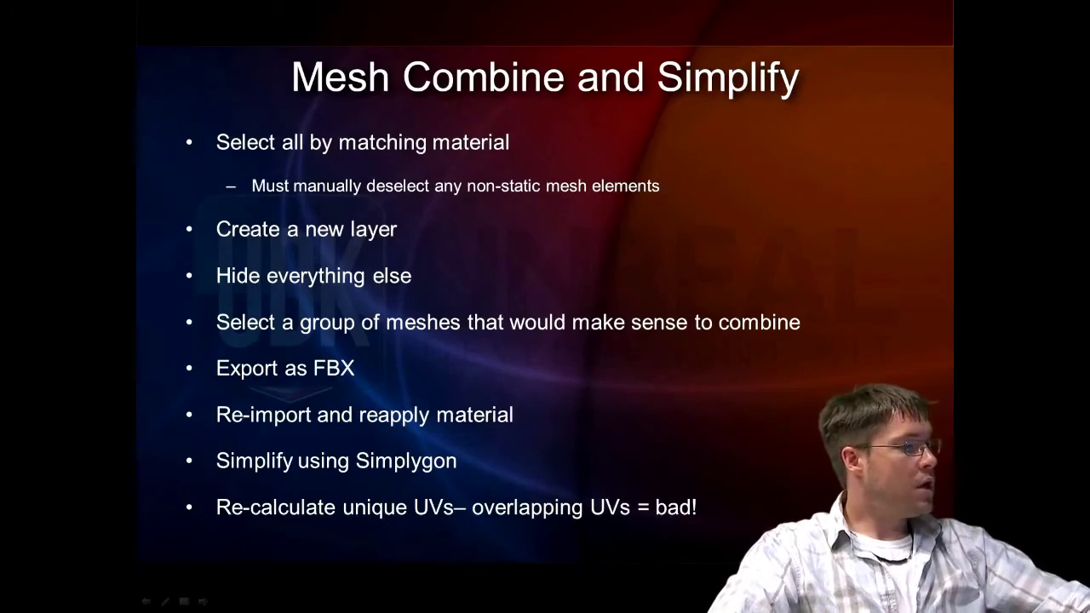
key("alt+Tab")
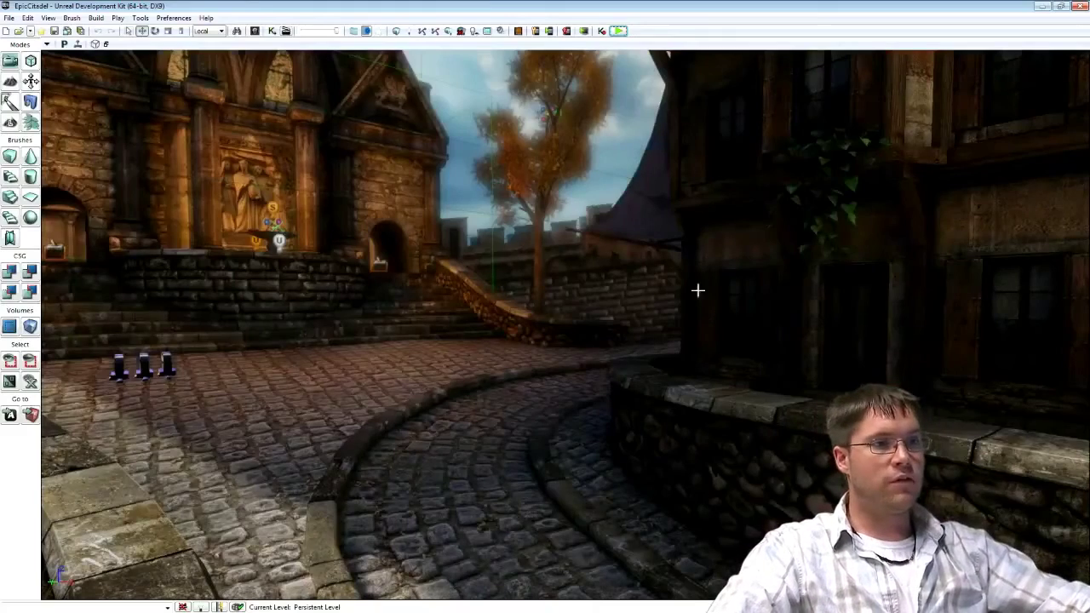
Open the DM-Deck.udk map from the UT3 folder under Maps
right_click_drag(615, 311, 343, 169)
left_click(9, 17)
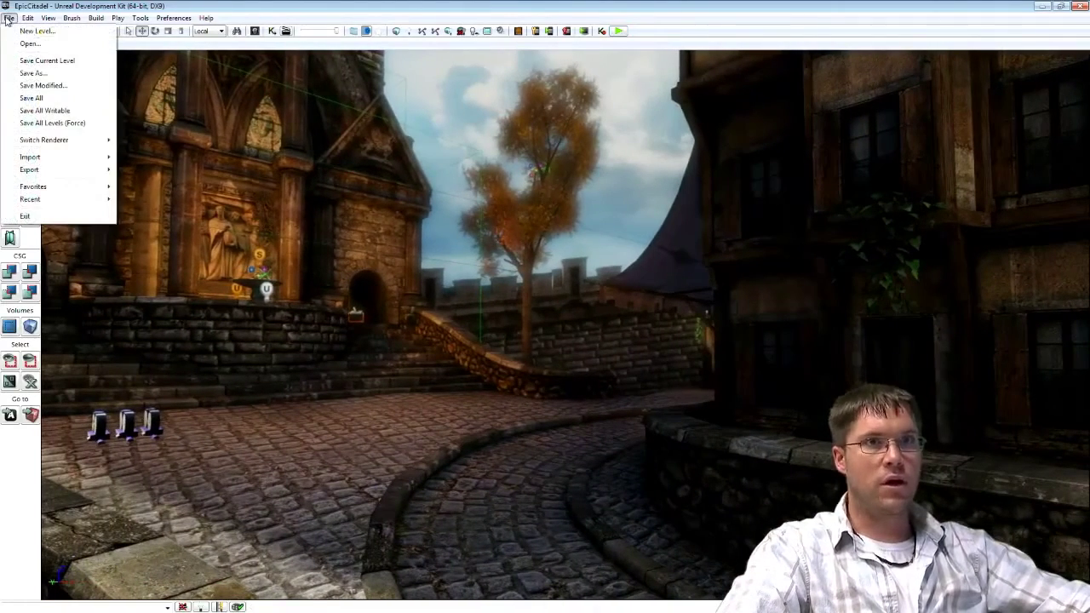
left_click(31, 44)
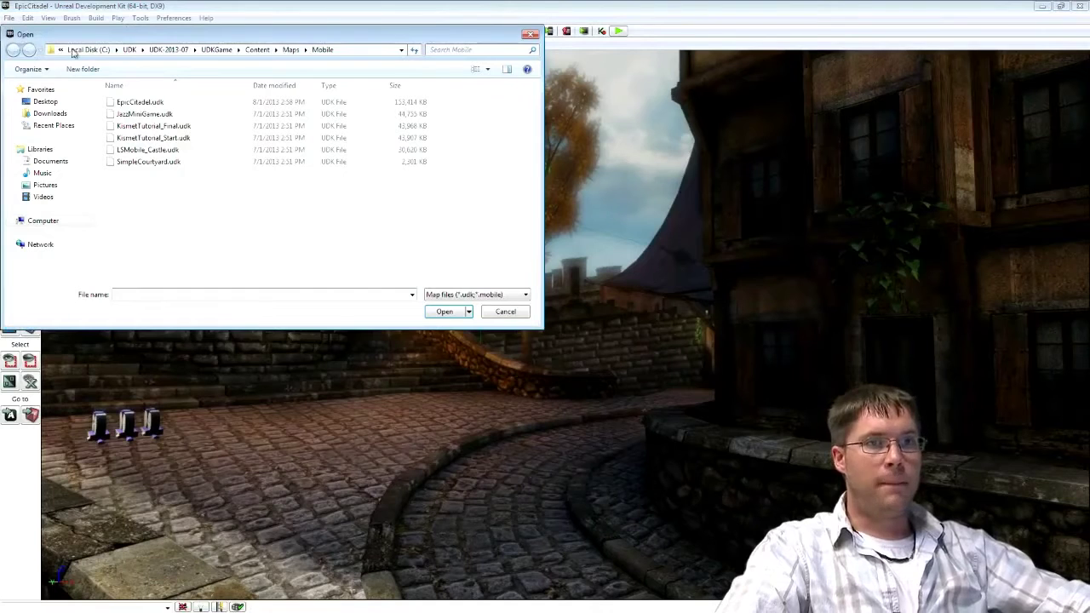
left_click(290, 51)
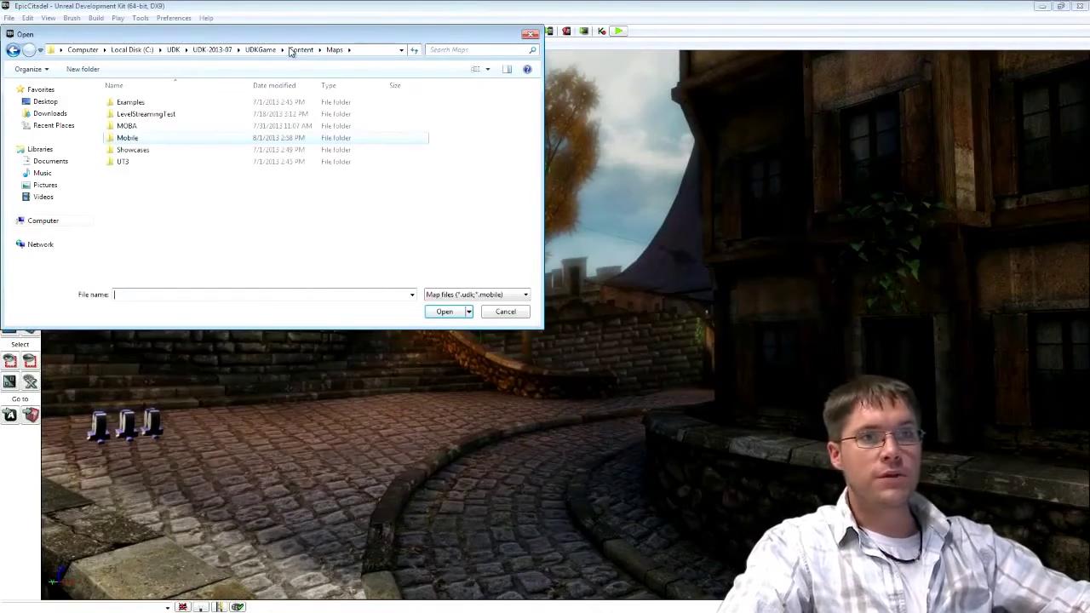
double_click(128, 162)
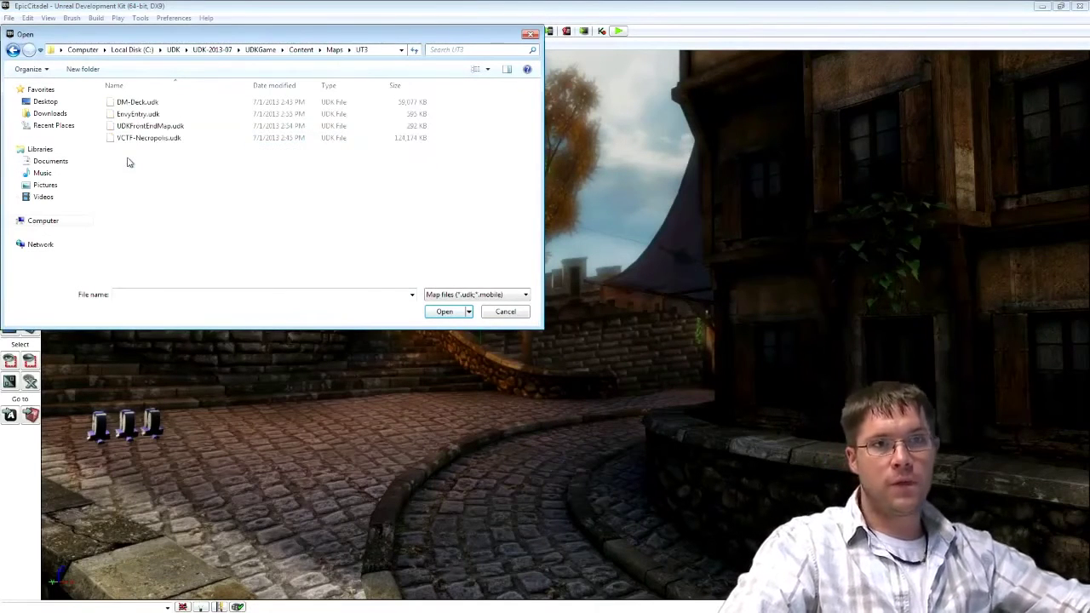
left_click(144, 103)
double_click(144, 103)
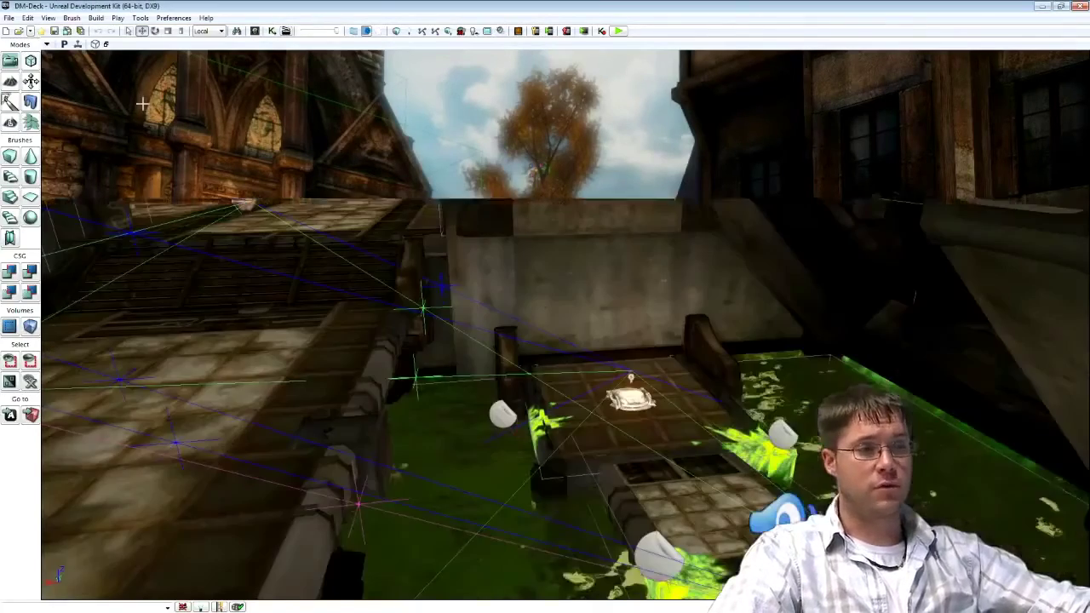
Fly through the level to the large open hall and view its walls, pipes and ramps without editor icons
right_click_drag(657, 267, 401, 204)
right_click_drag(545, 323, 383, 272)
right_click_drag(503, 255, 443, 270)
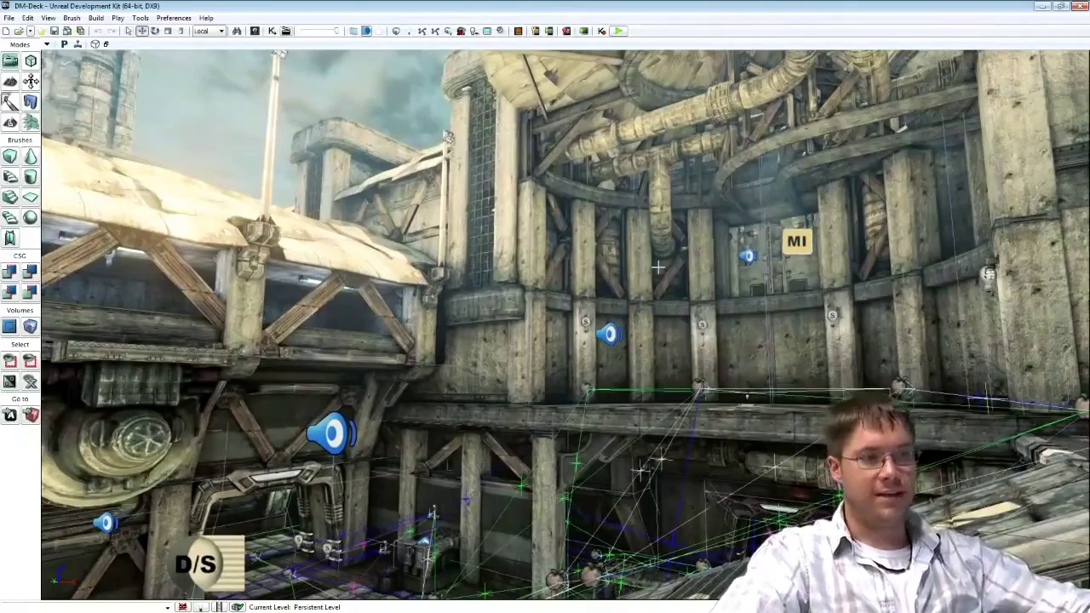
mouse_move(658, 267)
right_mouse_down()
mouse_move(616, 317)
mouse_move(596, 290)
mouse_move(608, 247)
right_mouse_up()
left_click(469, 310)
right_click_drag(469, 310, 375, 286)
right_click_drag(511, 299, 579, 332)
left_click(792, 240)
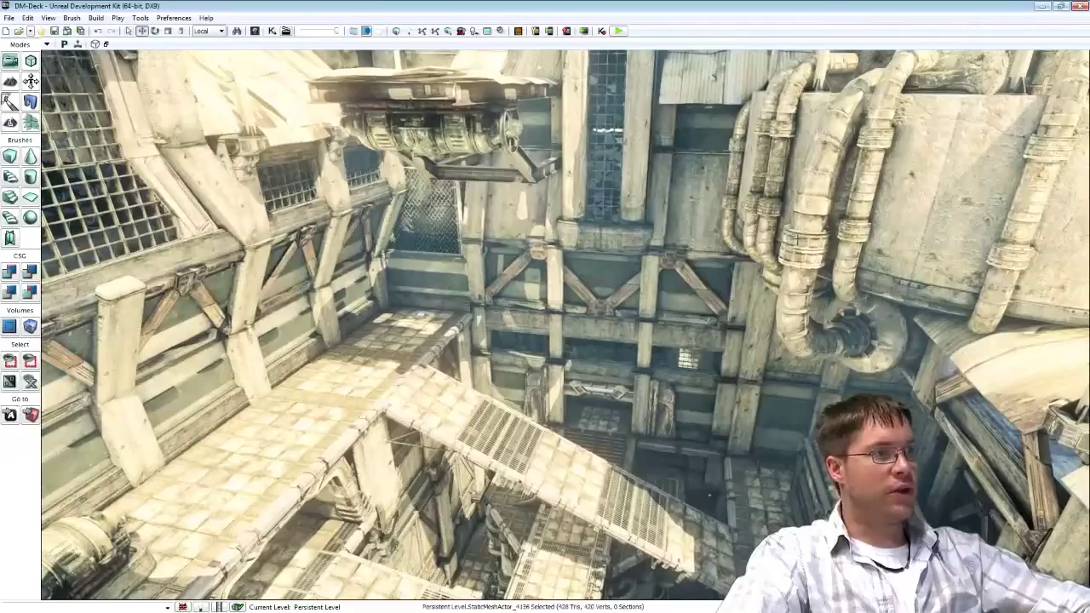
Examine the repeated pillars, girders and windows along the walls around the ramp and upper walkway
right_click_drag(681, 279, 686, 272)
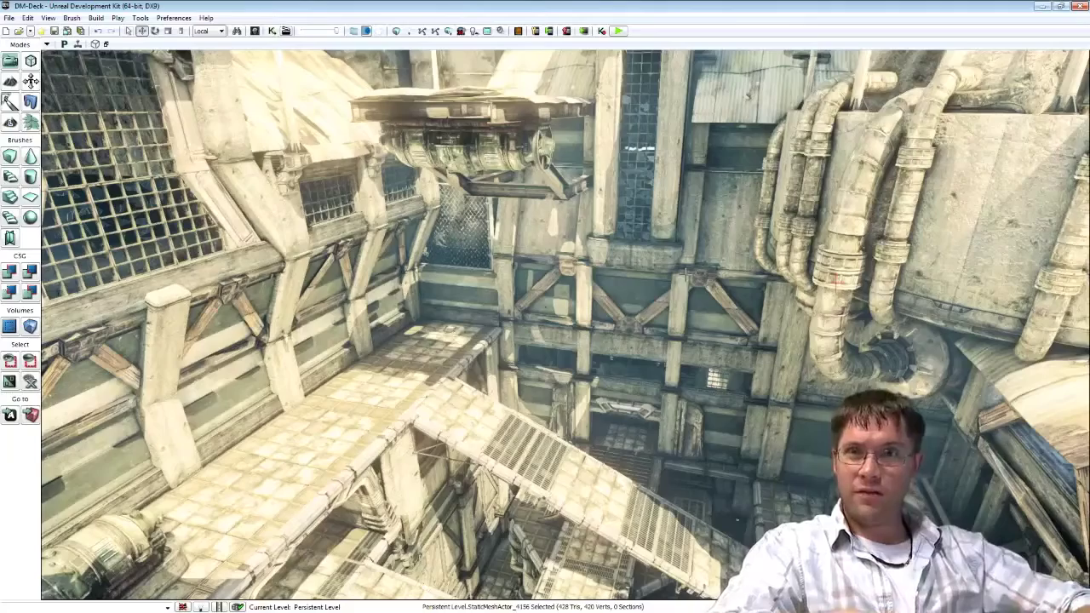
right_click_drag(681, 275, 540, 304)
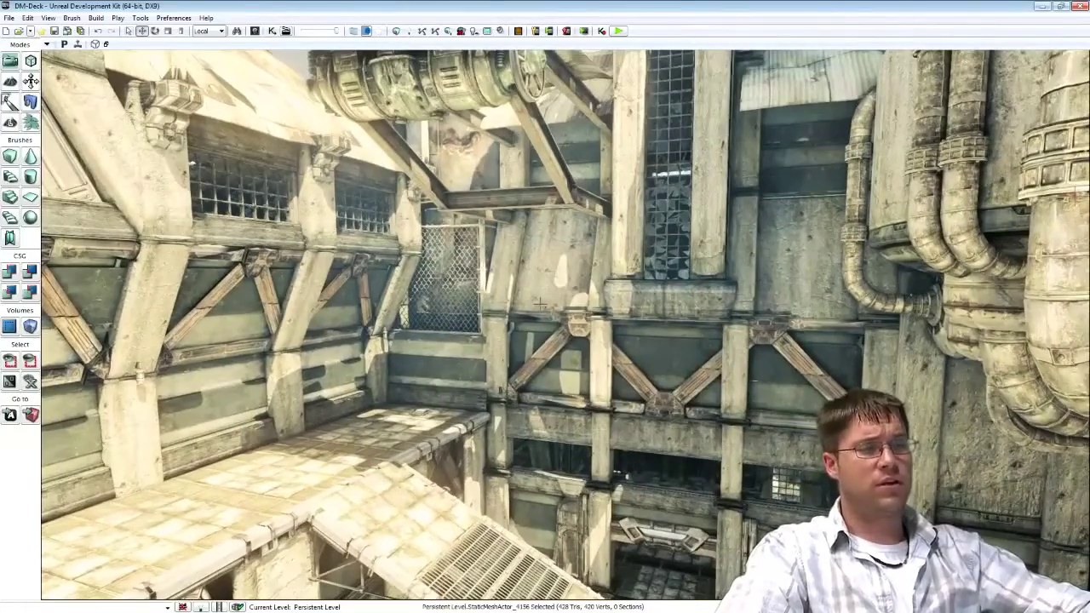
right_click_drag(680, 322, 610, 217)
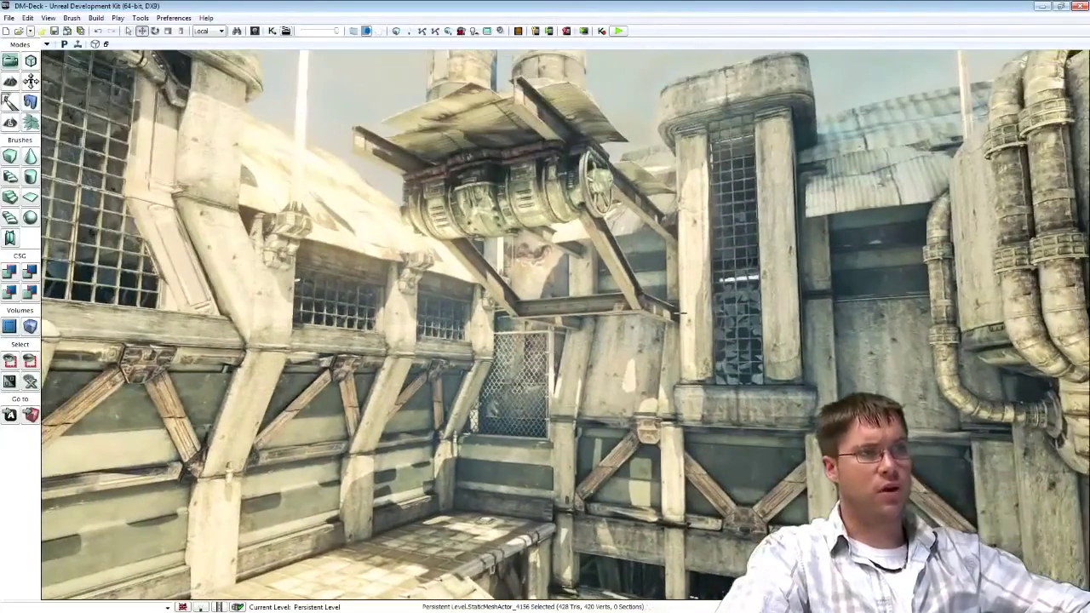
right_click_drag(680, 313, 601, 314)
left_click_drag(678, 314, 686, 391)
mouse_move(680, 312)
right_mouse_down()
mouse_move(724, 304)
mouse_move(680, 314)
right_mouse_up()
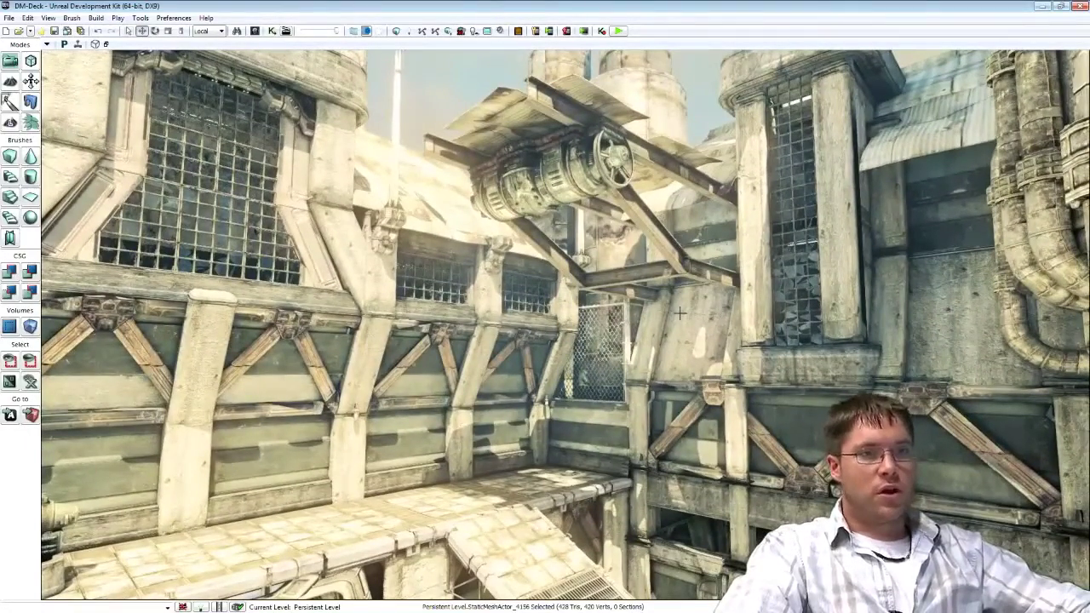
right_click_drag(690, 344, 597, 324)
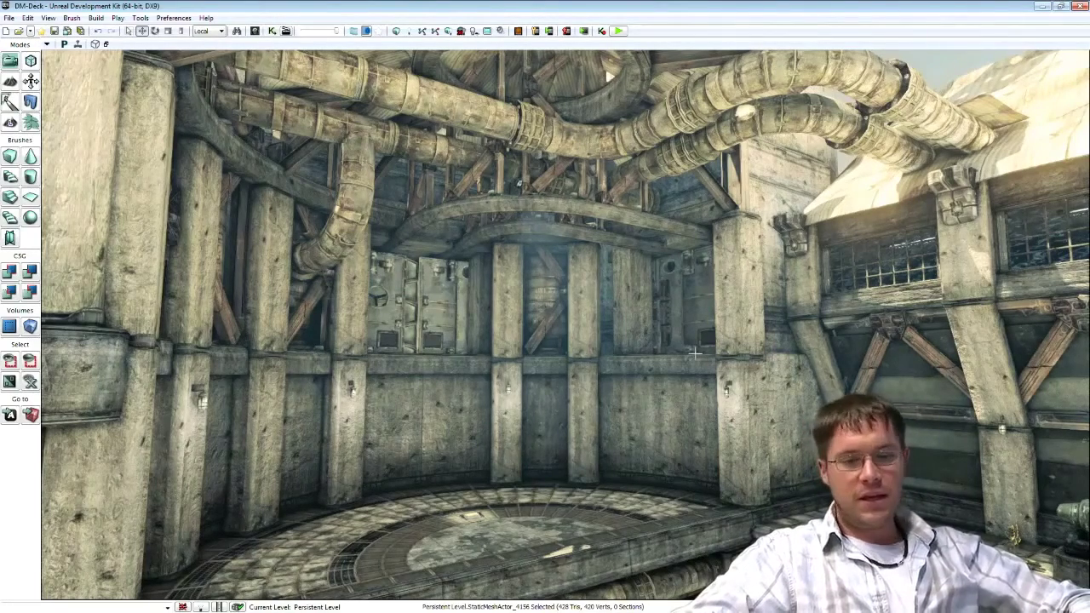
Examine the modular meshes in the round alcove and the enclosed curved corridor, and return to the main hall
right_click_drag(696, 352, 313, 404)
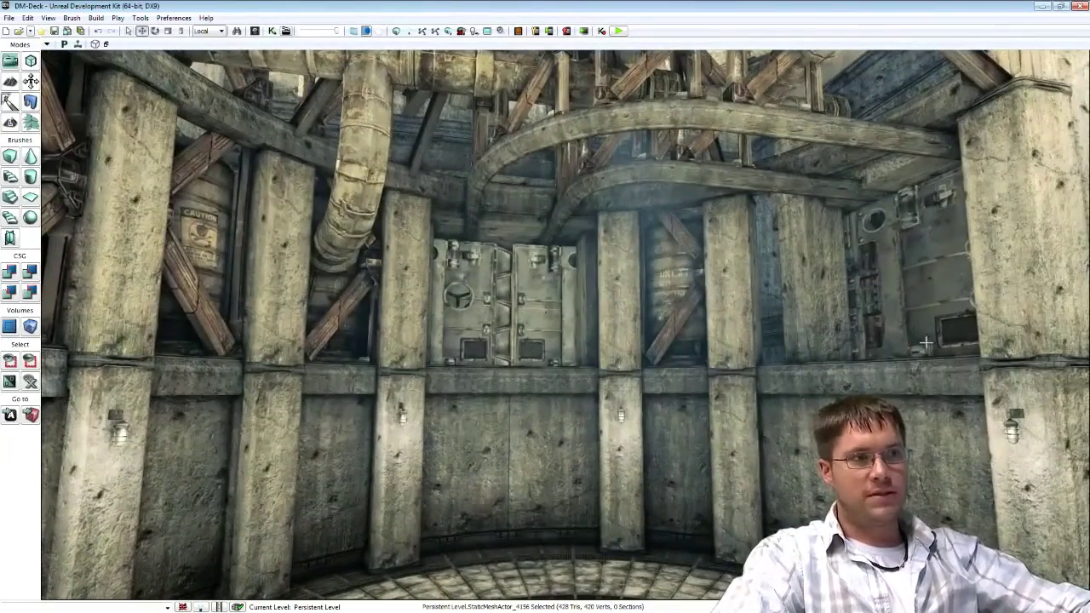
right_click_drag(739, 322, 736, 315)
right_click_drag(671, 331, 715, 335)
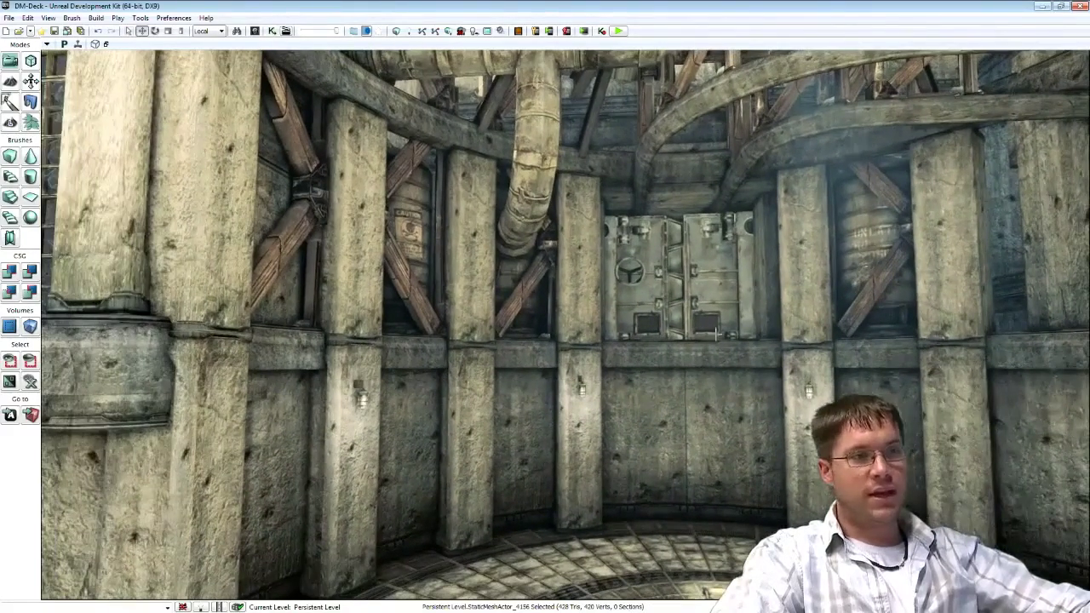
key("w")
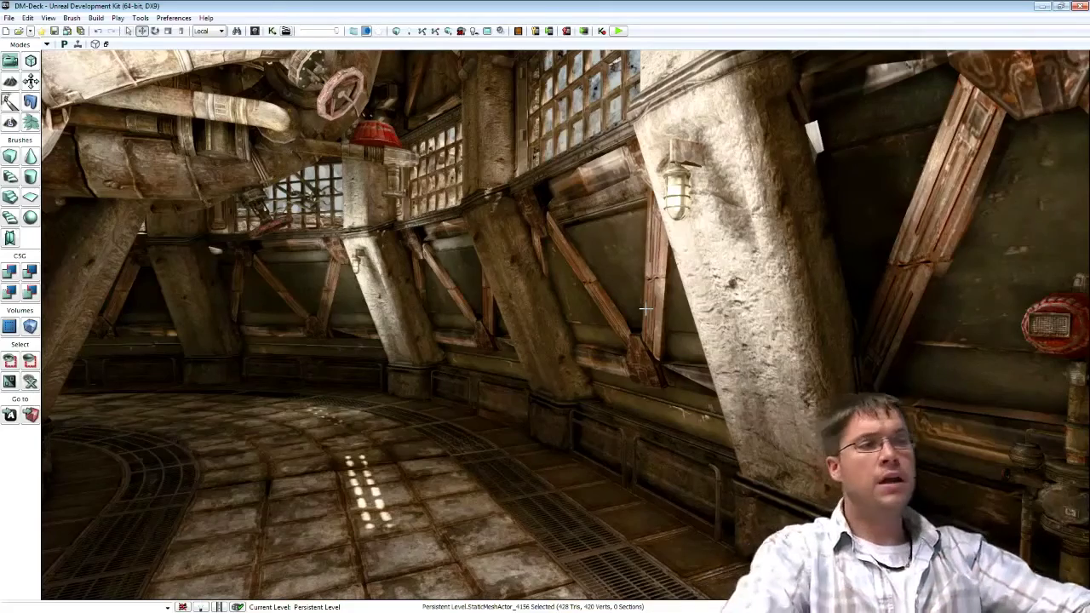
left_click_drag(645, 309, 374, 259)
left_click_drag(684, 293, 503, 264)
right_click_drag(502, 264, 481, 336)
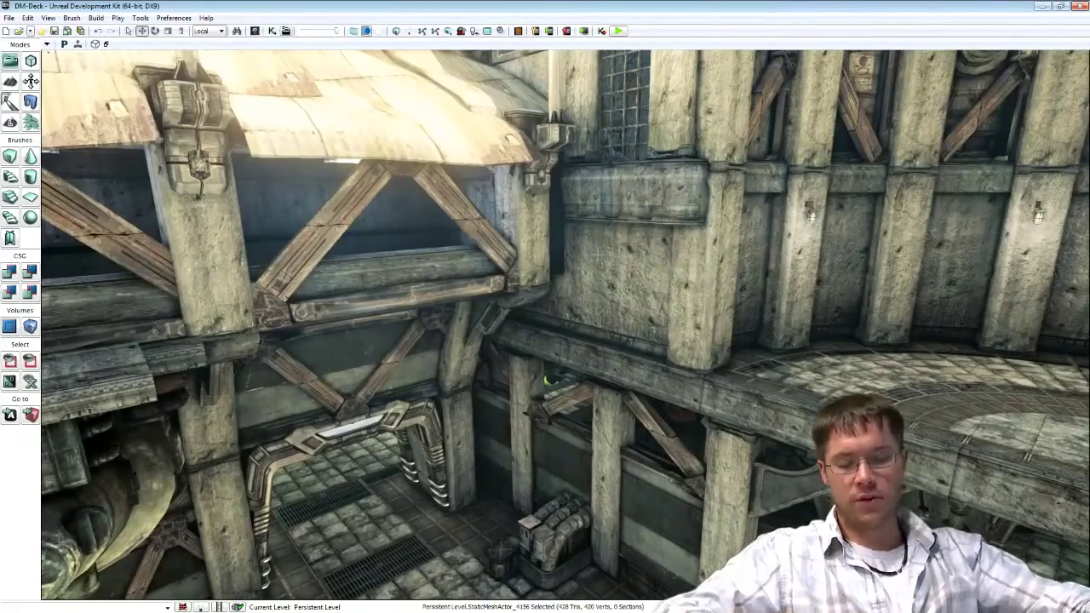
Turn off game view and select the girder mesh below the metal roof together with the adjacent concrete pillar
left_click(314, 273)
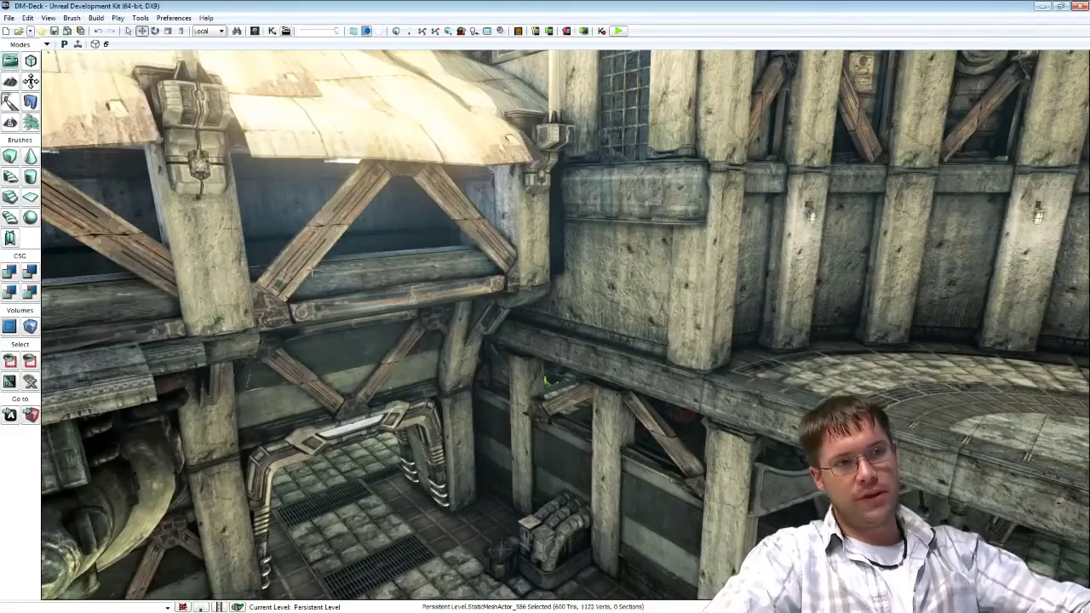
right_click_drag(377, 310, 362, 302)
key("g")
right_click_drag(427, 332, 390, 310)
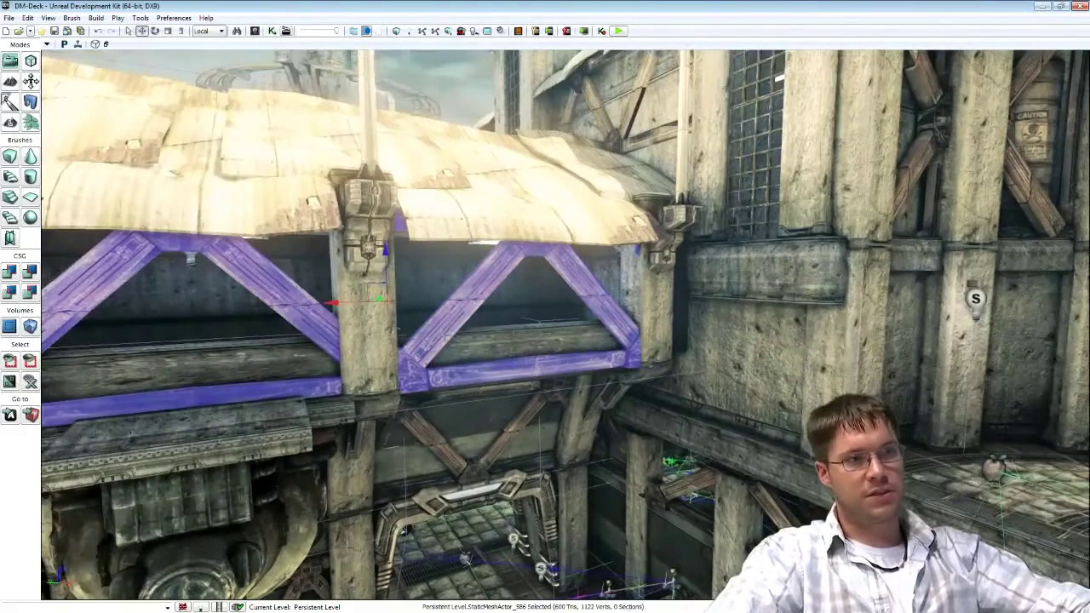
left_click(368, 328, "ctrl")
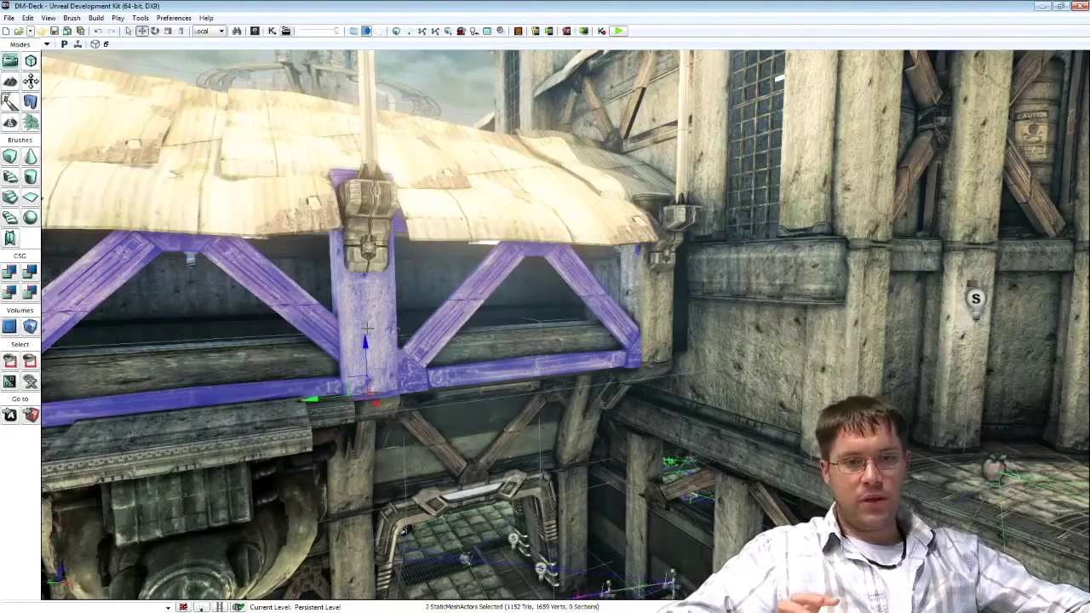
Select the girder mesh on the opposite wall, extend the selection to all actors with matching material, and look over the highlighted girders
right_click_drag(577, 372, 518, 345)
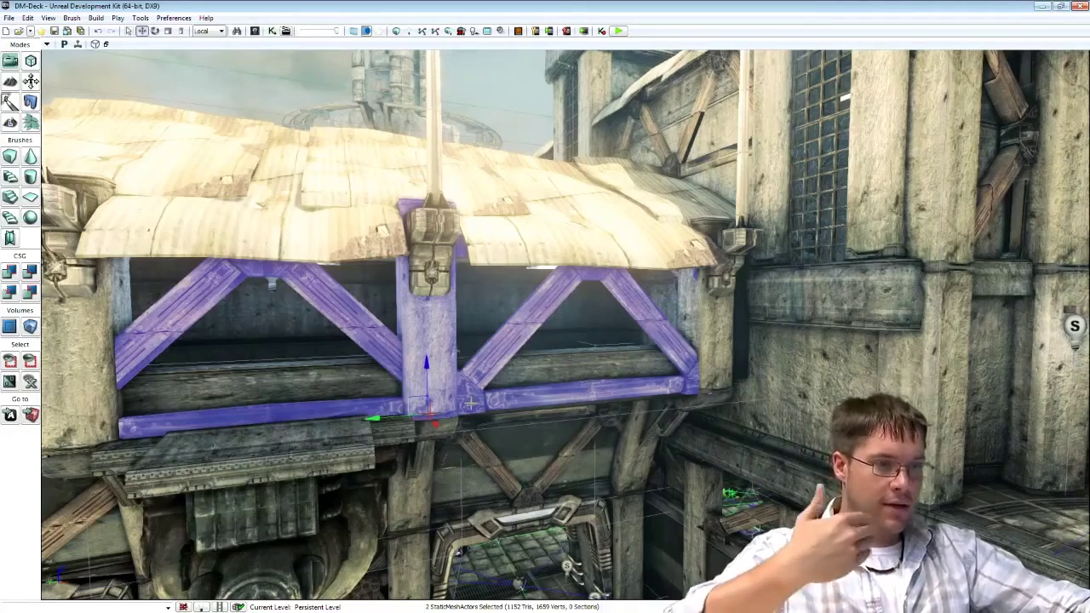
right_click_drag(506, 373, 838, 366)
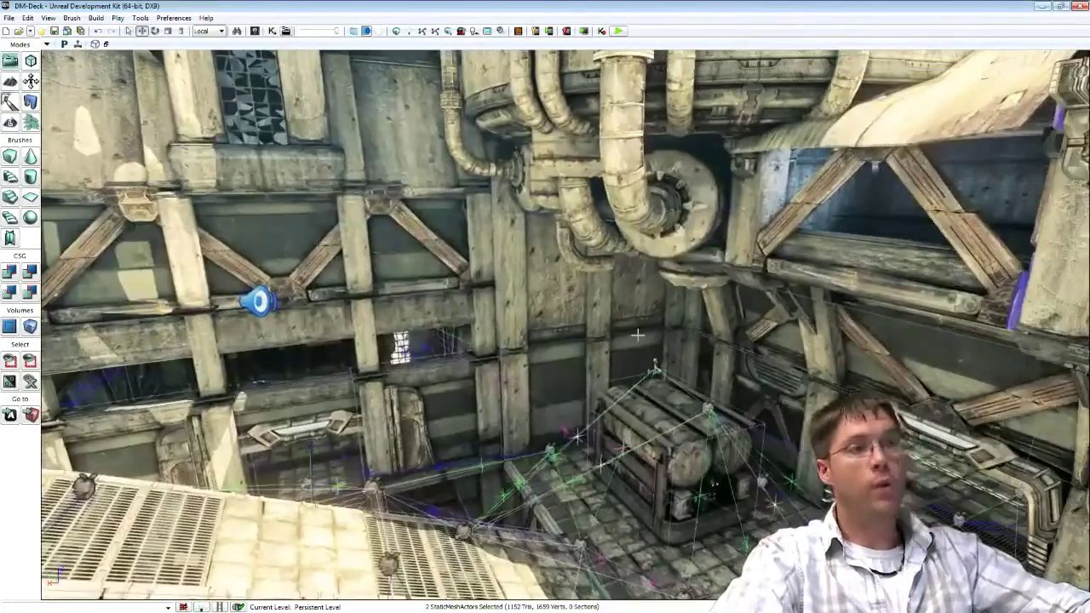
right_click_drag(638, 335, 594, 343)
left_click(458, 243)
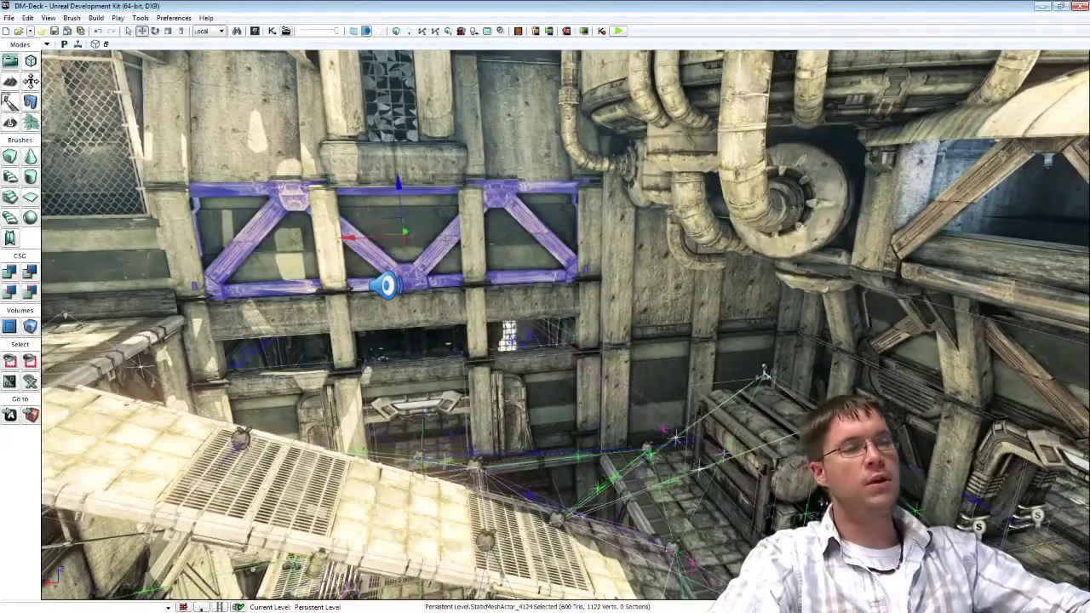
right_click(447, 245)
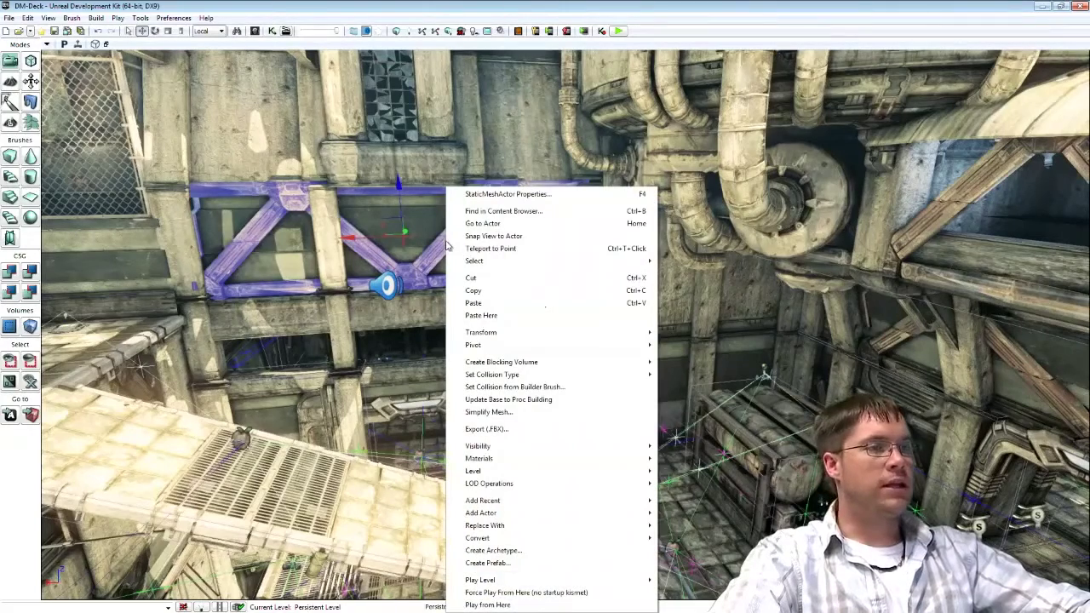
mouse_move(488, 264)
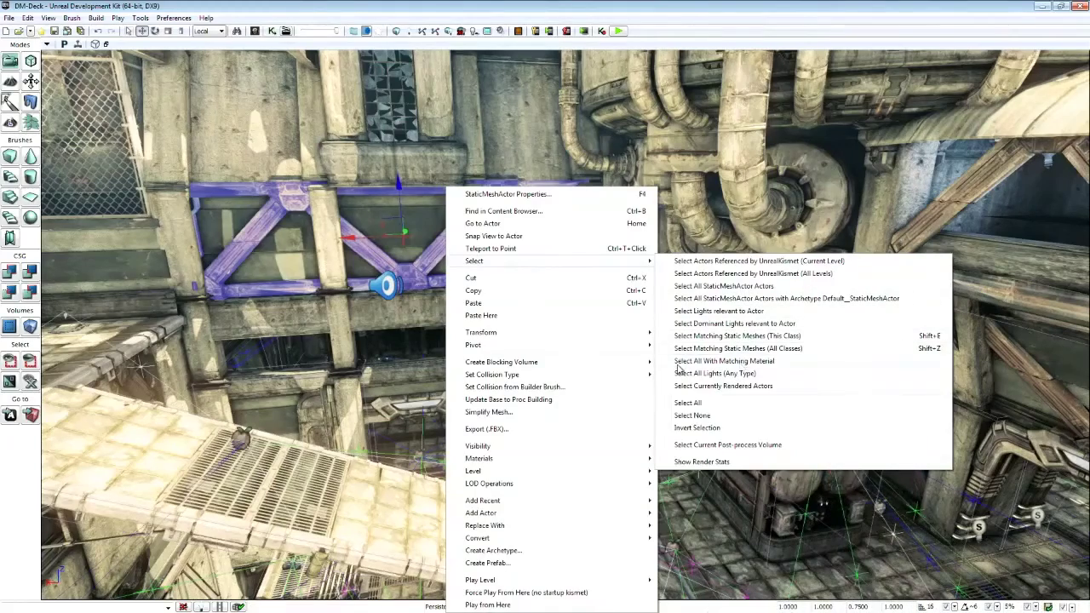
left_click(746, 364)
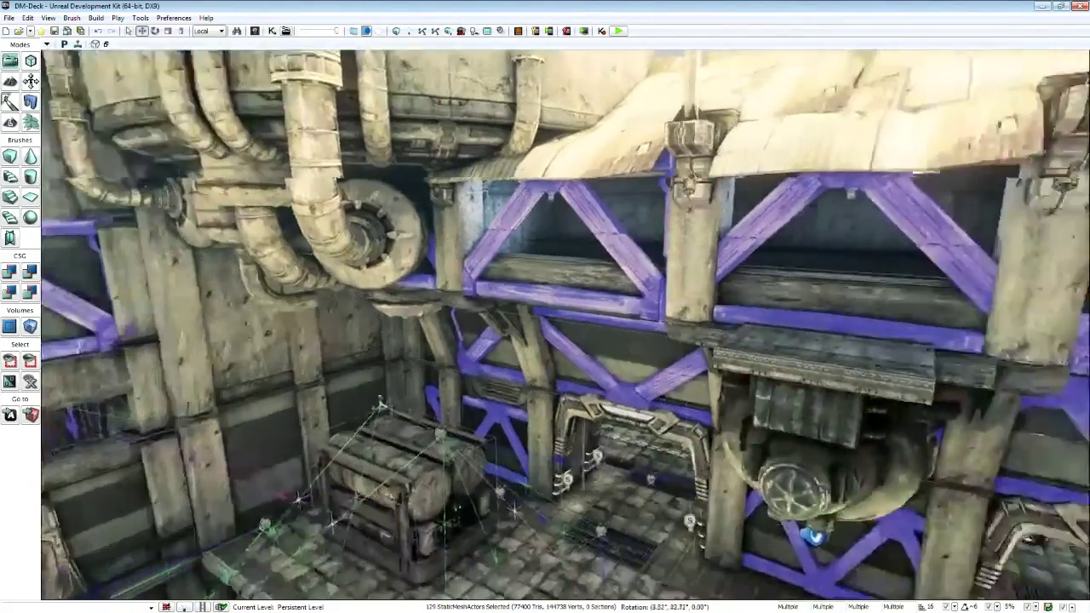
right_click_drag(545, 332, 724, 357)
right_click_drag(526, 382, 802, 391)
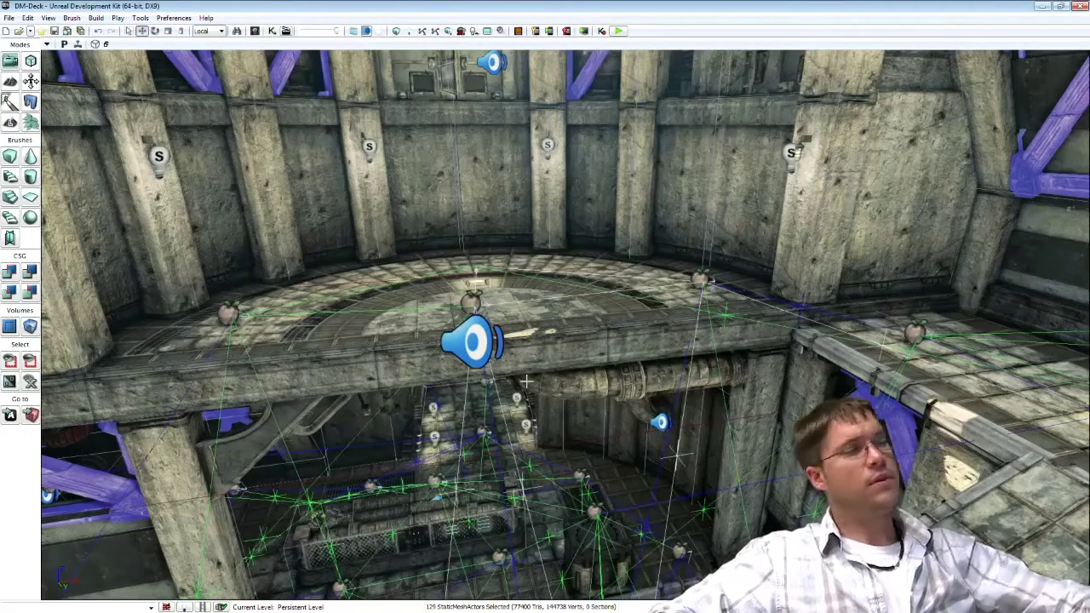
Create a new layer named zzz_OPT_Girders_1 from the selected girders
left_click_drag(1089, 80, 550, 81)
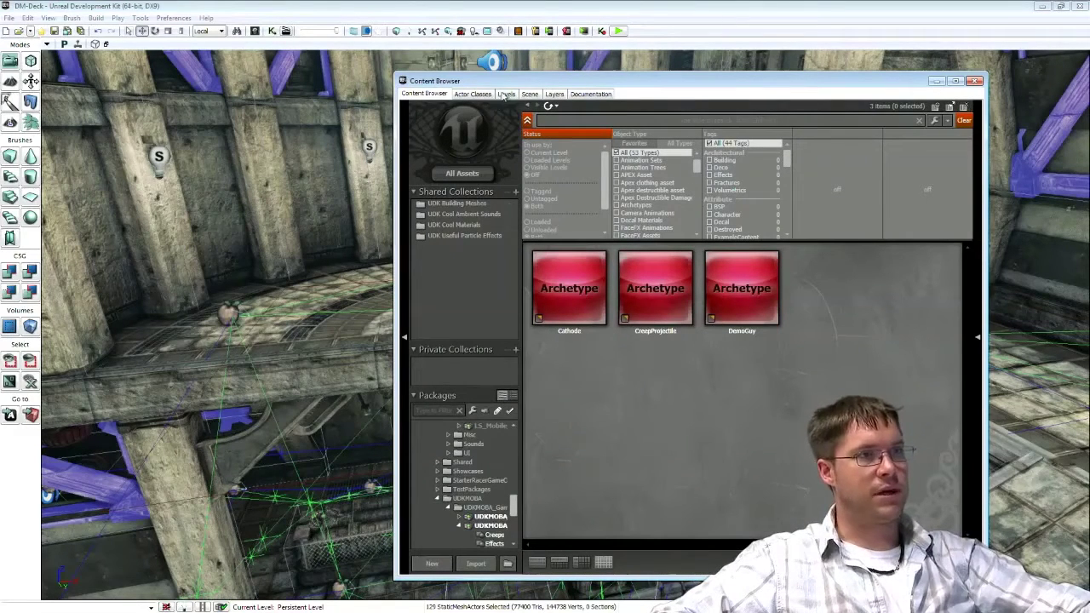
left_click(553, 94)
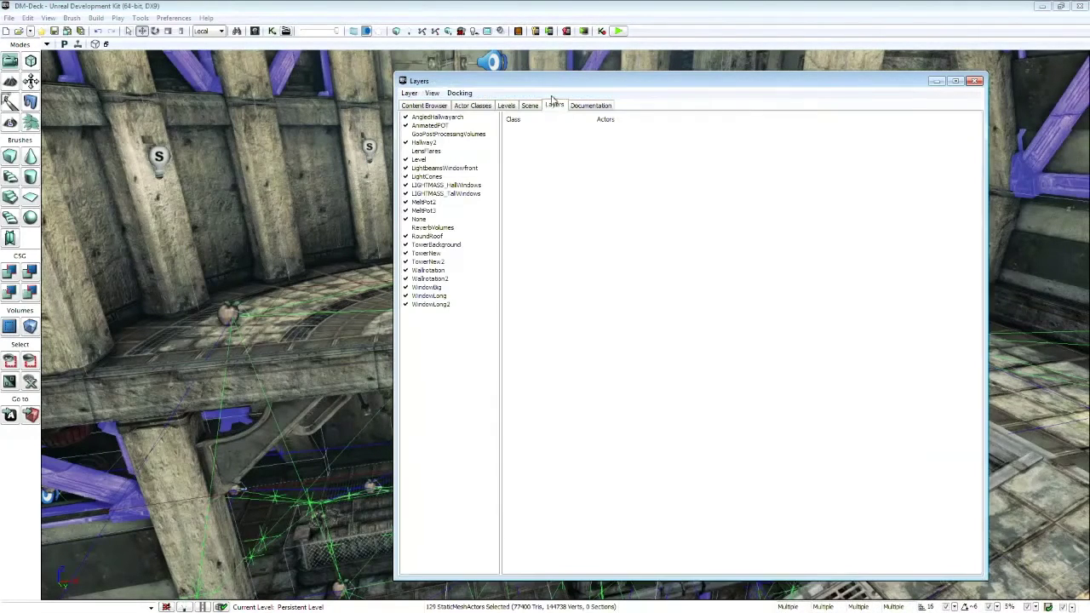
left_click(409, 93)
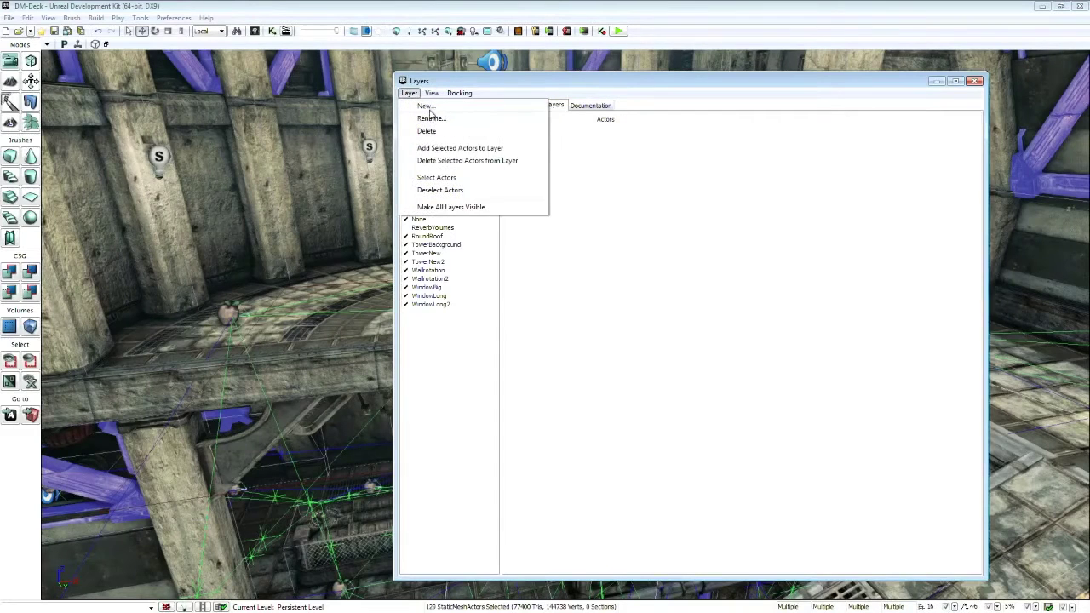
left_click(428, 108)
key("BackSpace")
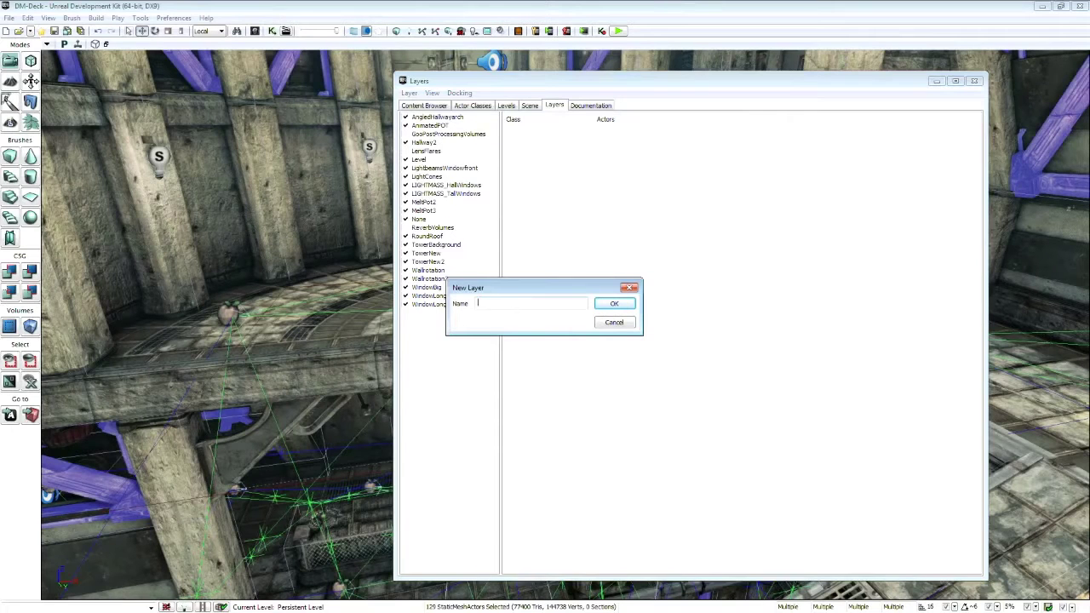
type("zzz_OPT_Girders_1")
key("Return")
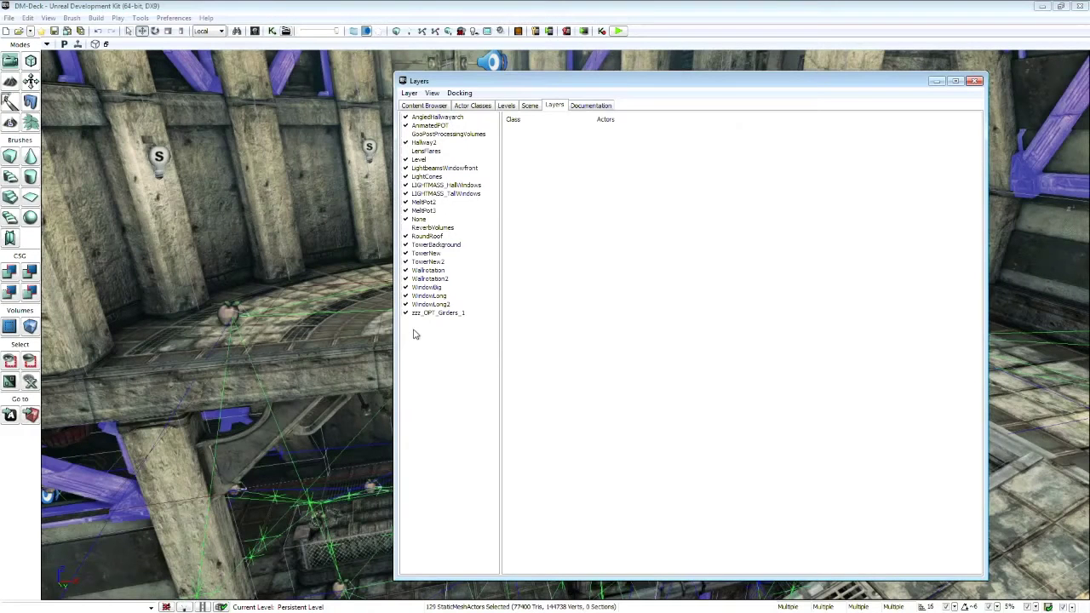
Toggle the visibility of the zzz_OPT_Girders_1 layer while viewing the girders, leaving the layer hidden and selected
right_click_drag(290, 407, 102, 377)
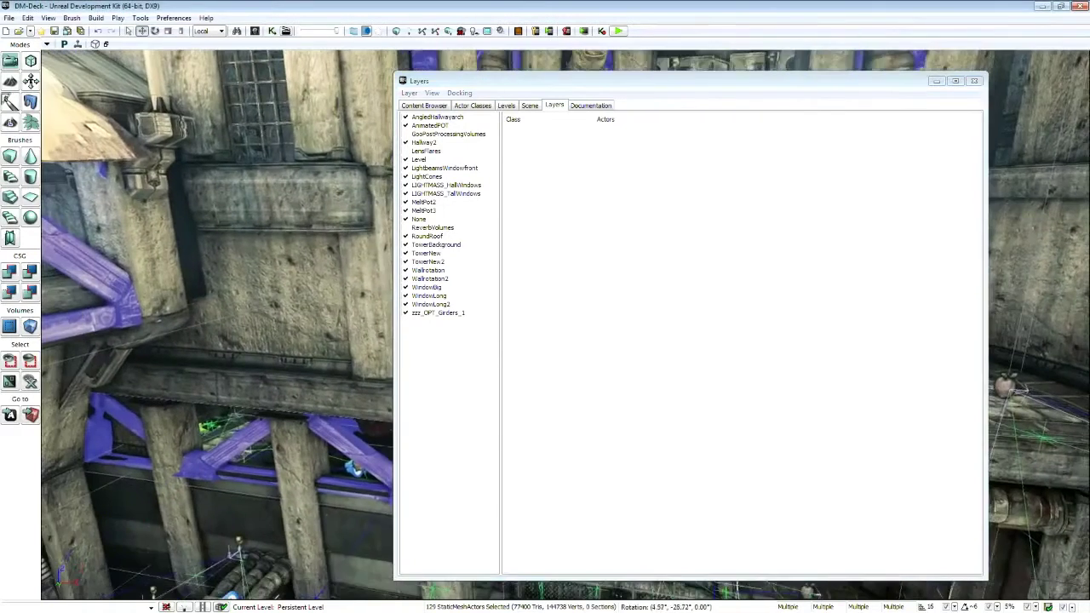
left_click(407, 317)
left_click(407, 317)
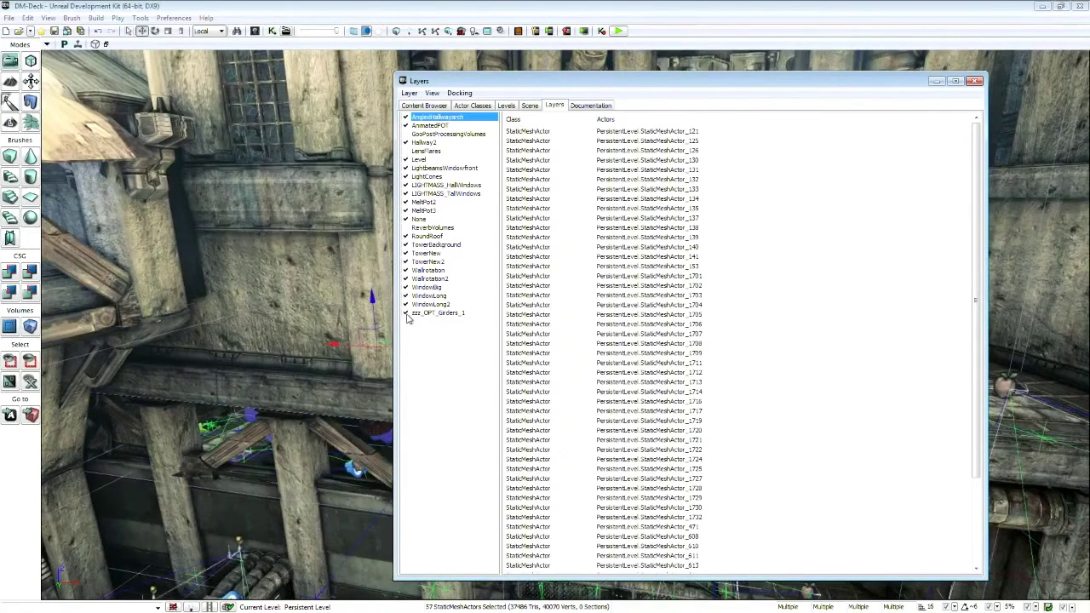
left_click(431, 314)
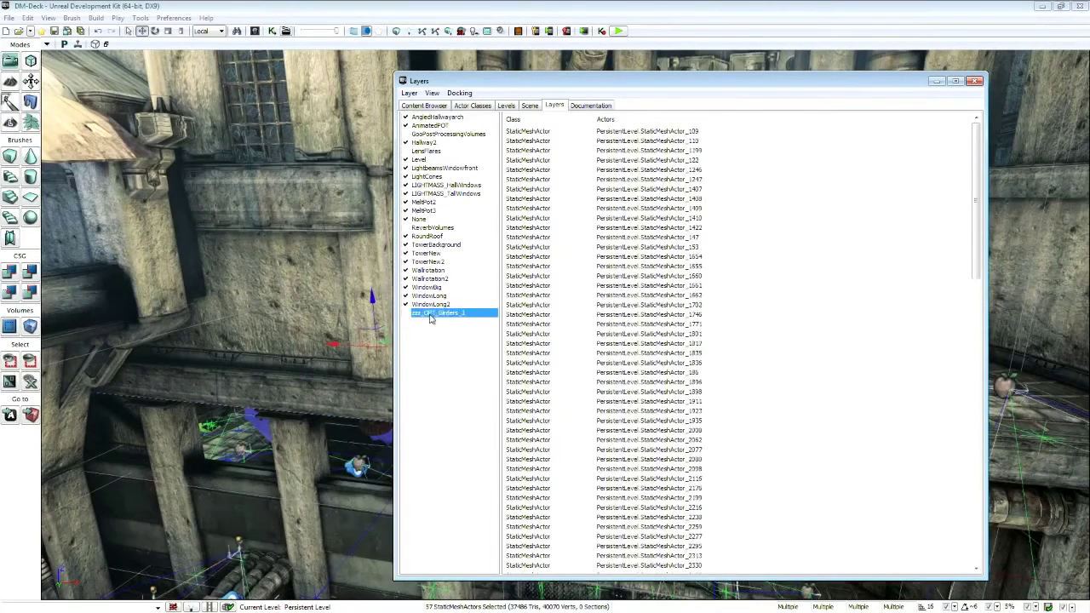
Look through the list of static mesh actors belonging to the zzz_OPT_Girders_1 layer
left_click(592, 296)
scroll(681, 426, "down", 13)
scroll(680, 428, "down", 14)
scroll(680, 427, "up", 20)
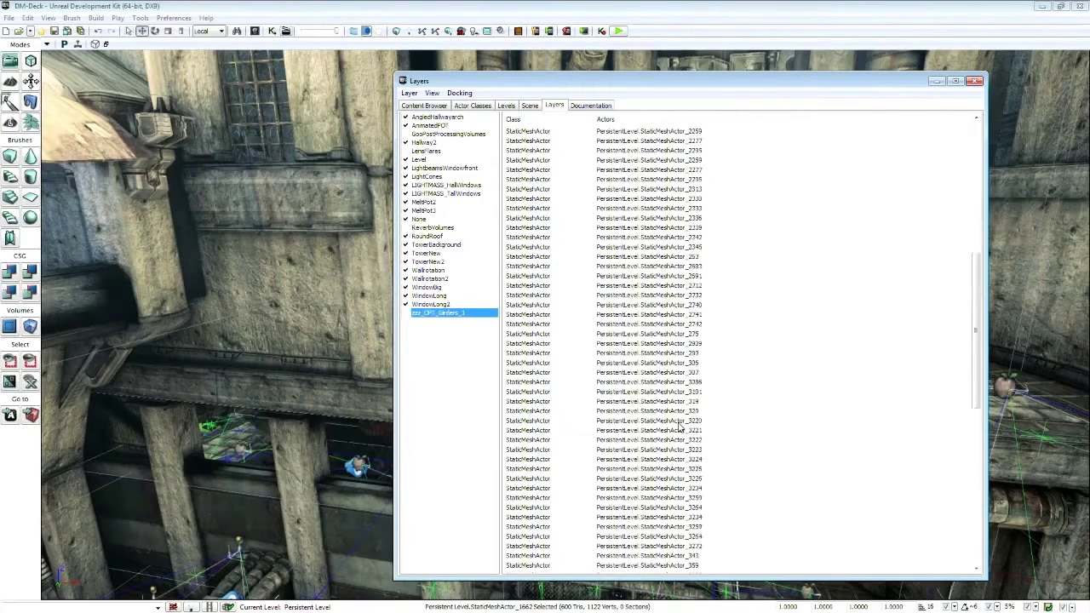
Select individual static mesh actors one after another in the zzz_OPT_Girders_1 layer's actor list
left_click(640, 412)
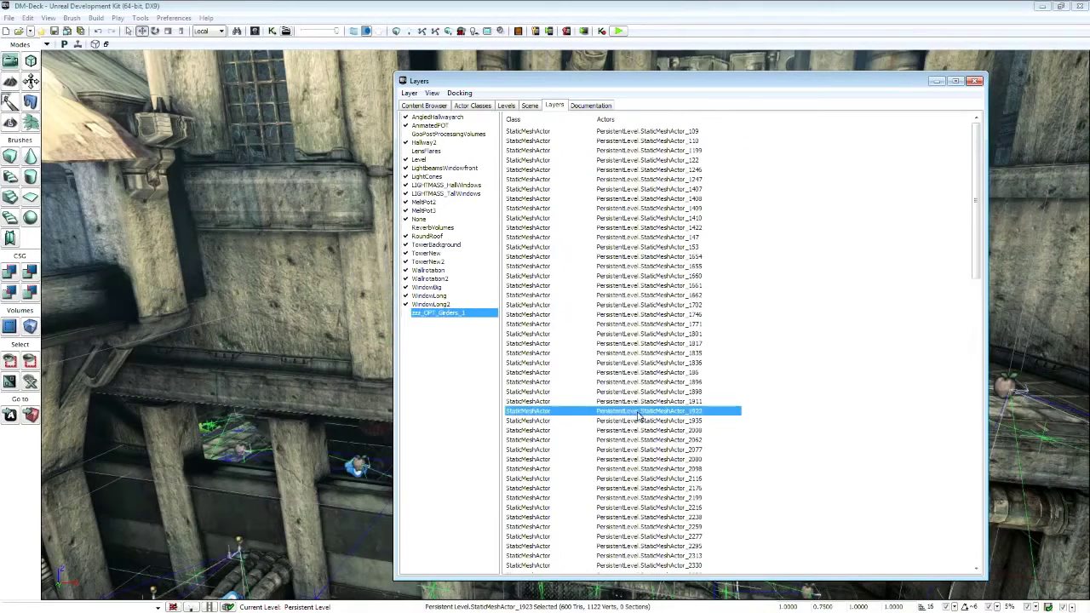
left_click(527, 420)
left_click(524, 431)
left_click(522, 450)
left_click(522, 440)
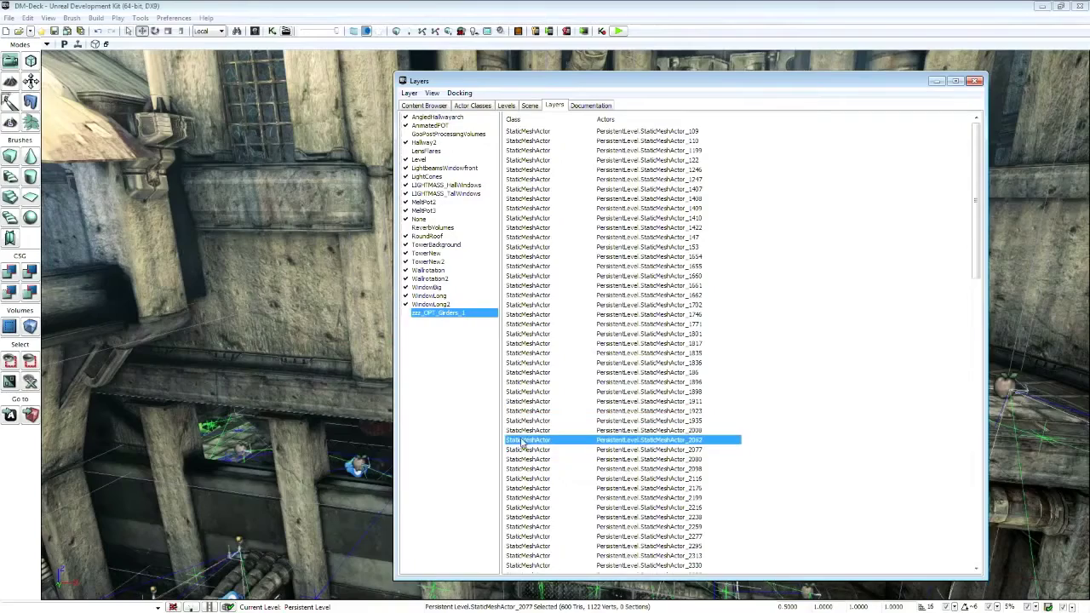
Switch the zzz_OPT_Girders_1 layer's visibility on and off and view the surrounding level without the girders
left_click(406, 313)
left_click(406, 314)
left_click_drag(268, 336, 375, 298)
mouse_move(276, 315)
left_mouse_down()
mouse_move(362, 324)
mouse_move(409, 362)
mouse_move(260, 315)
left_mouse_up()
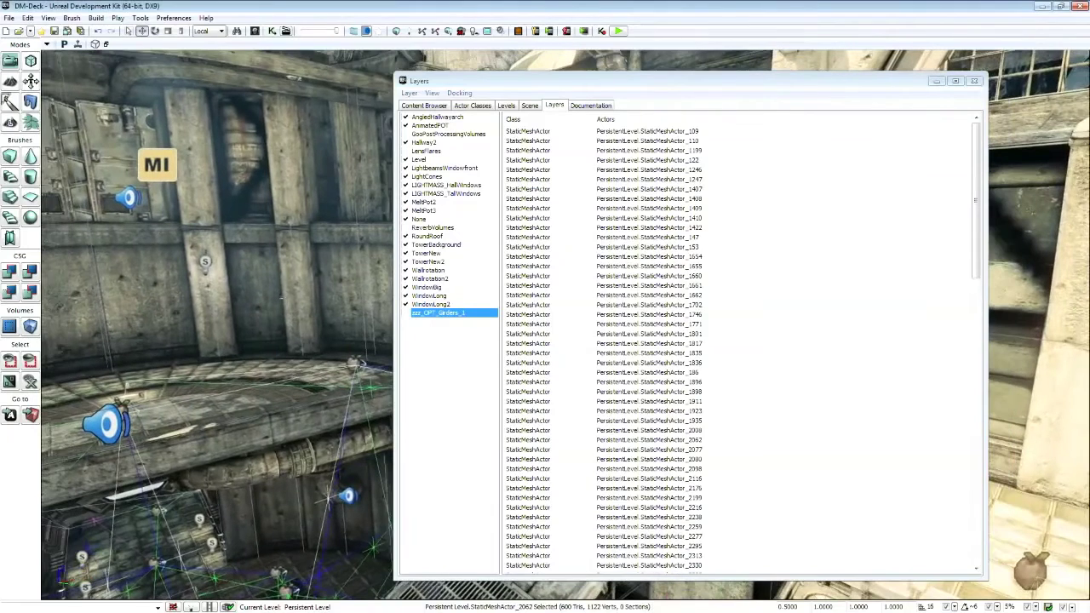
Hide all remaining visible layers, working from WindowLong2 up to AngledHallwayarch
left_click(405, 304)
left_click(406, 295)
left_click(406, 295)
left_click(406, 287)
left_click(406, 278)
left_click(406, 270)
left_click(406, 262)
left_click(406, 253)
left_click(407, 244)
left_click(406, 236)
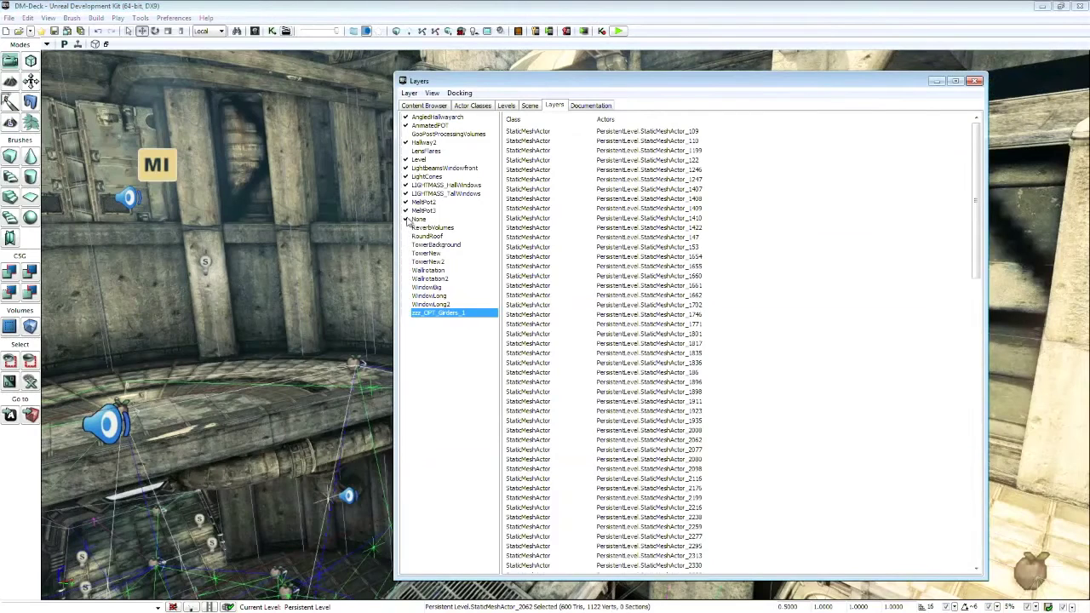
left_click(406, 219)
left_click(406, 210)
left_click(406, 201)
left_click(407, 193)
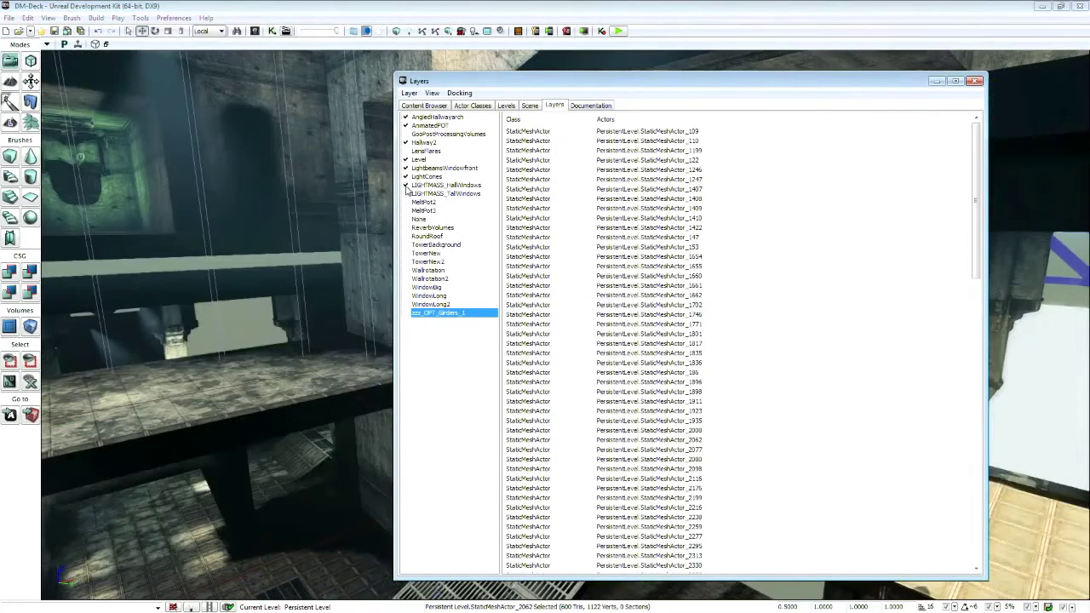
left_click(406, 184)
left_click(406, 176)
left_click(406, 168)
left_click(406, 159)
left_click(406, 142)
left_click(406, 125)
left_click(406, 117)
Hide the remaining BSP geometry and show only the zzz_OPT_Girders_1 layer, with the Layers window moved aside
right_click_drag(372, 159, 405, 162)
right_click_drag(240, 273, 111, 284)
key("q")
left_click_drag(778, 83, 1089, 51)
left_click(853, 282)
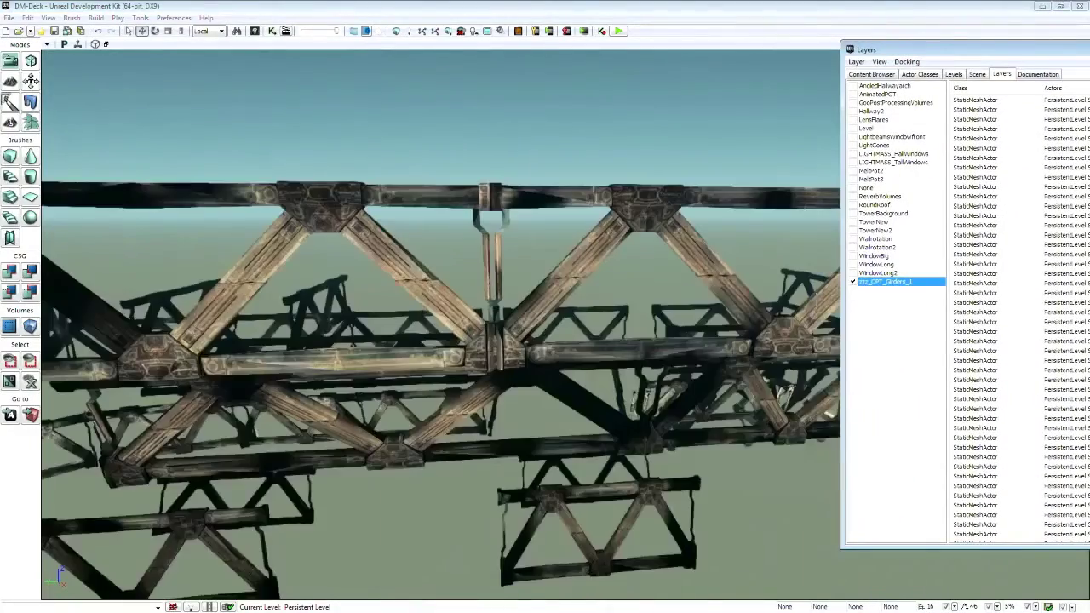
Inspect the isolated girders from another angle, switching the zzz_OPT_Girders_1 layer off and back on
left_click_drag(794, 308, 805, 308)
right_click_drag(766, 308, 73, 307)
left_click_drag(635, 303, 635, 302)
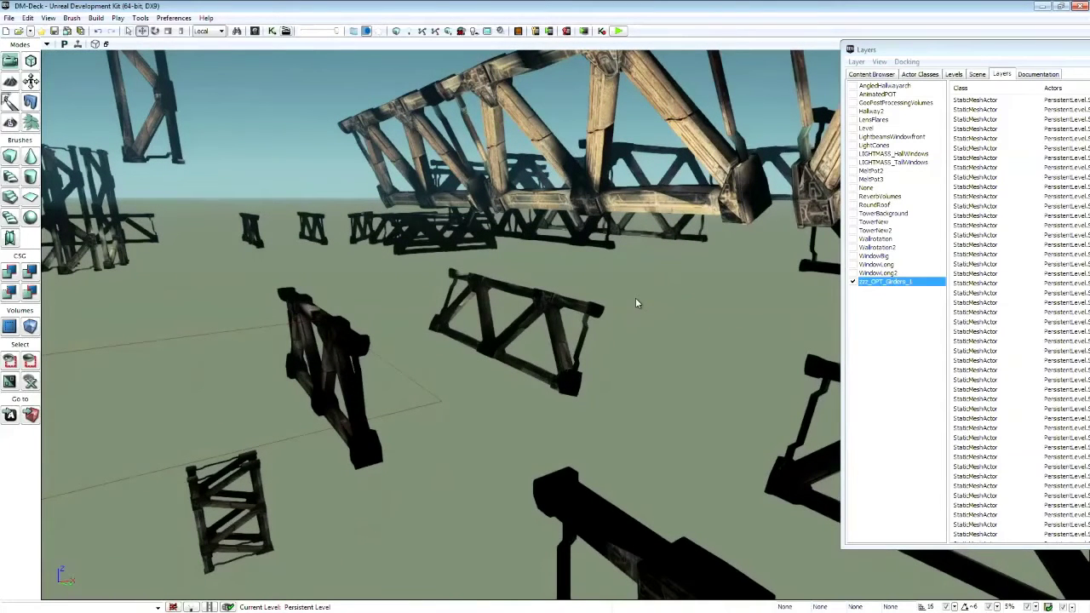
left_click(853, 282)
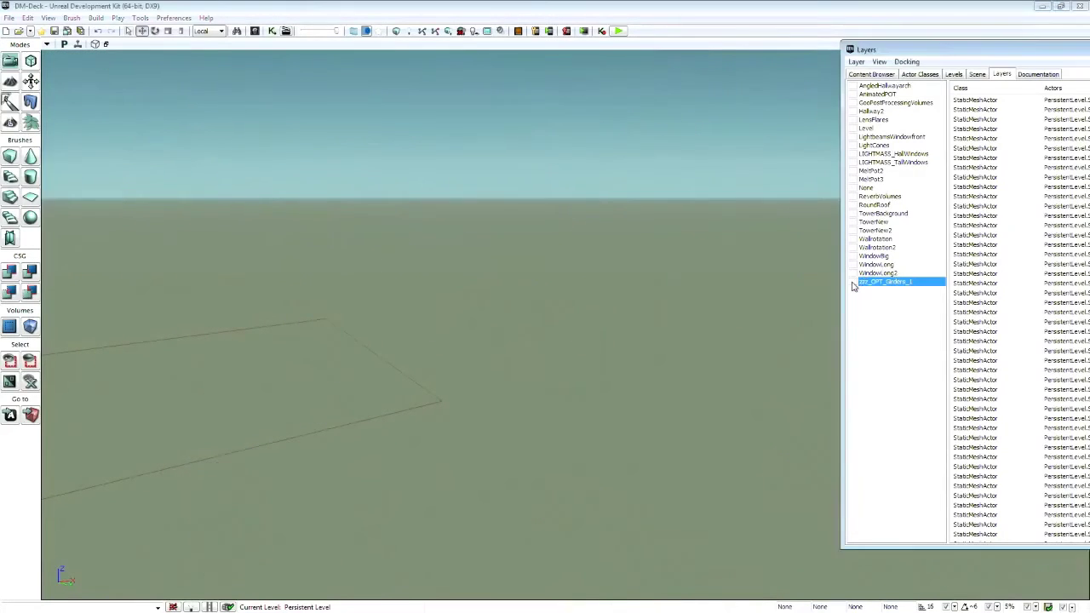
left_click(853, 282)
Look over the highlighted girders around the grating walkway and the corridor from several viewpoints
right_click_drag(482, 322, 187, 358)
right_click_drag(545, 341, 289, 247)
right_click_drag(458, 328, 424, 332)
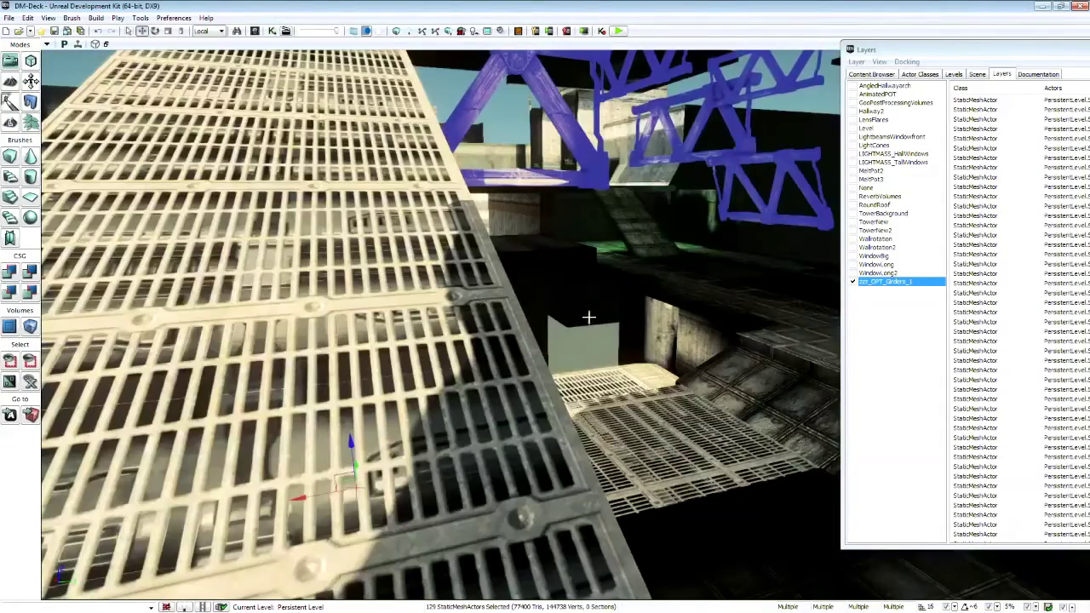
right_click_drag(589, 312, 559, 322)
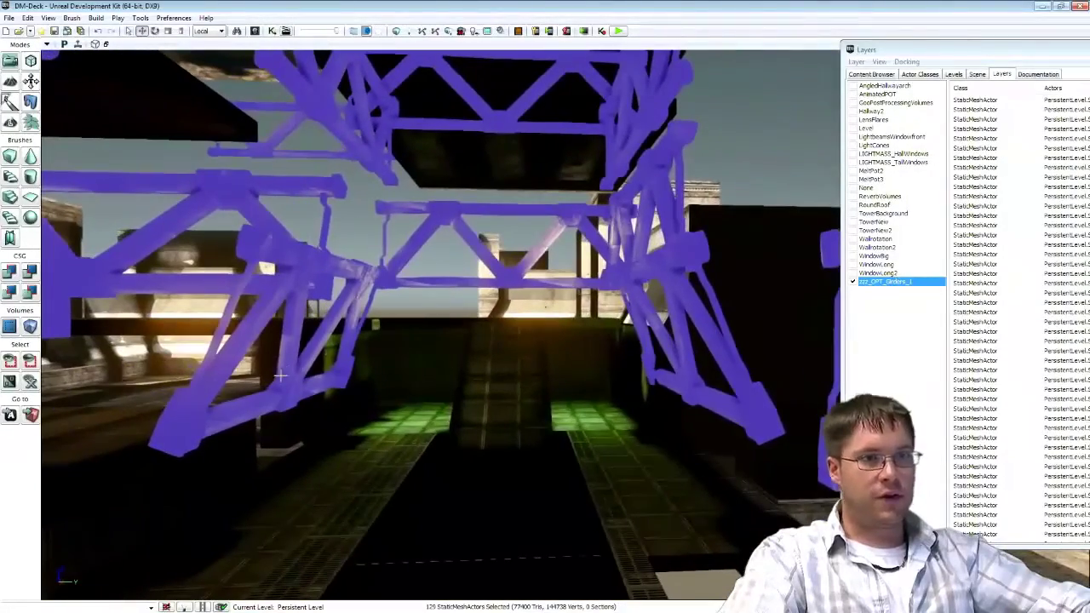
right_click_drag(443, 382, 477, 379)
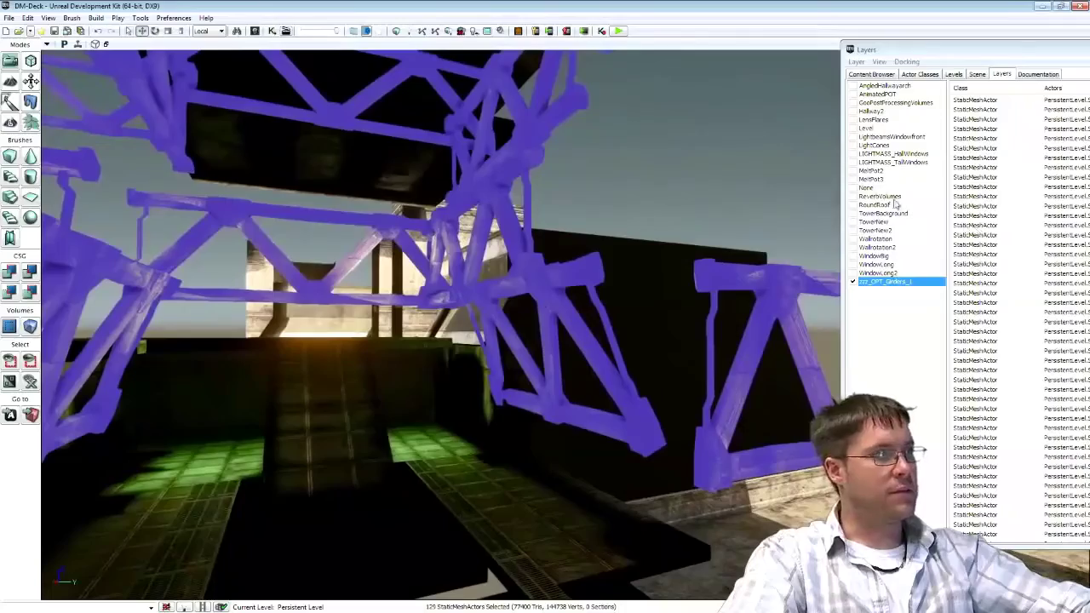
Show the None layer and look down the corridor in game view to see the girders in context
left_click(853, 188)
right_click_drag(815, 213, 710, 341)
key("g")
right_click_drag(572, 403, 281, 433)
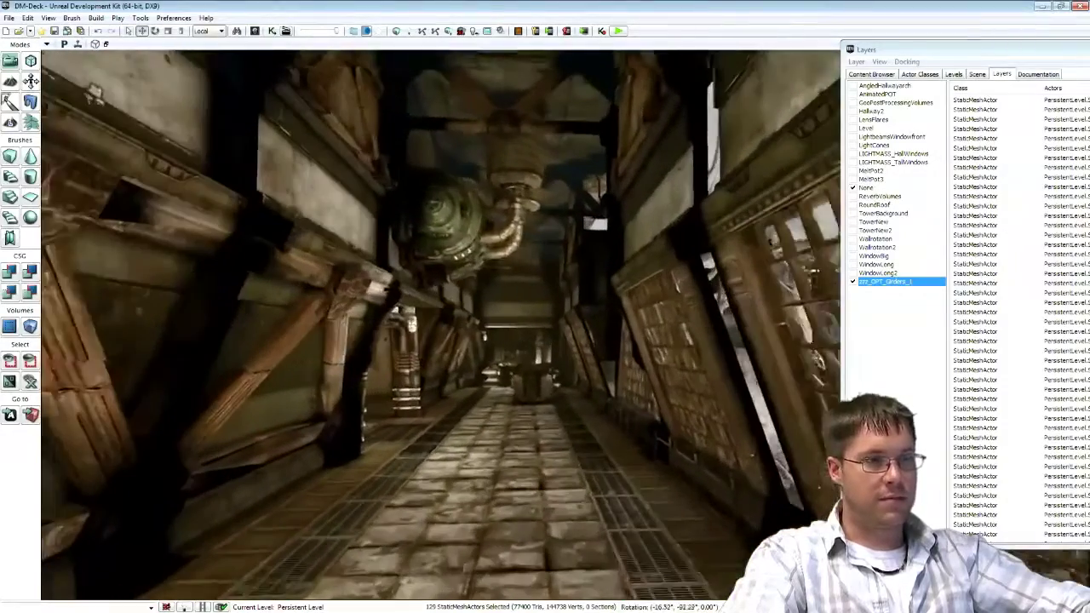
right_click_drag(697, 407, 735, 329)
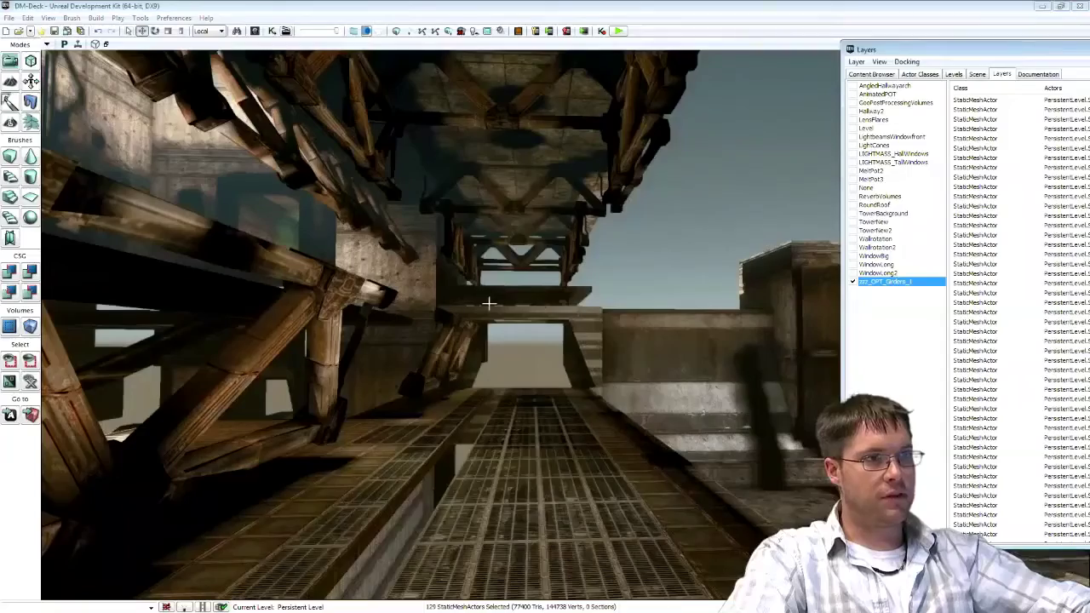
Hide everything except the girders and select a single girder in the corridor, with game view off
right_click_drag(421, 291, 532, 256)
key("shift+h")
left_click(369, 345)
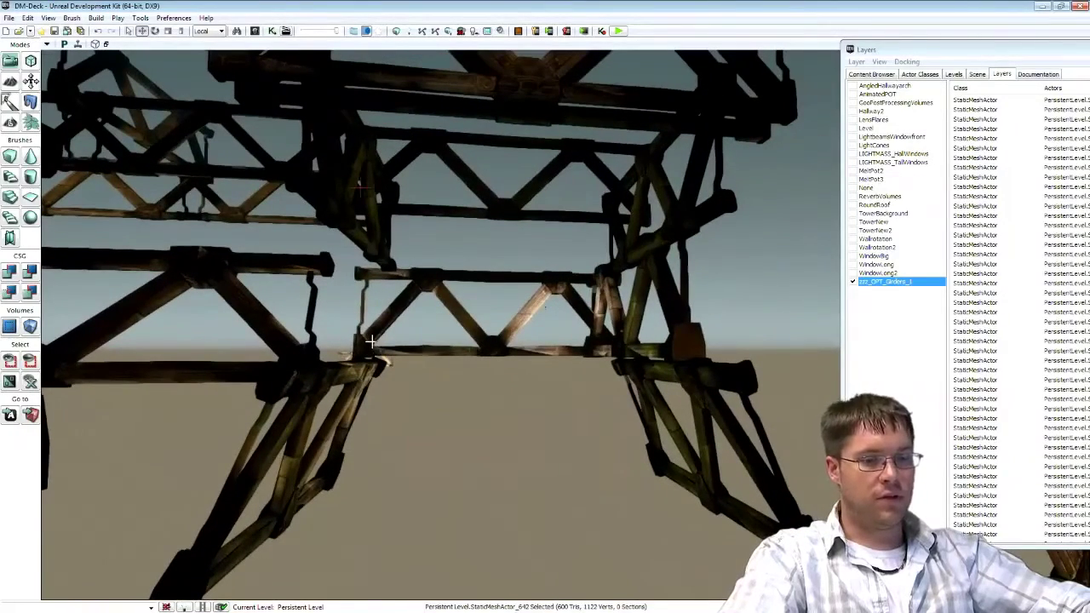
key("ctrl+h")
key("g")
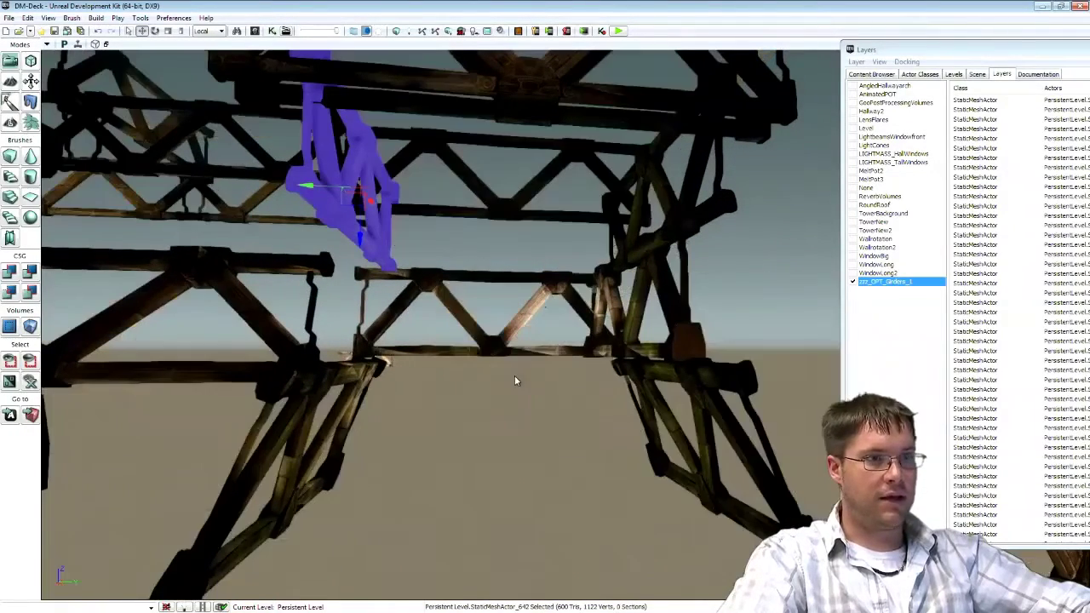
Add the eight neighbouring girders on the walls, end and ceiling of the corridor section to the selection
right_click_drag(433, 397, 456, 369)
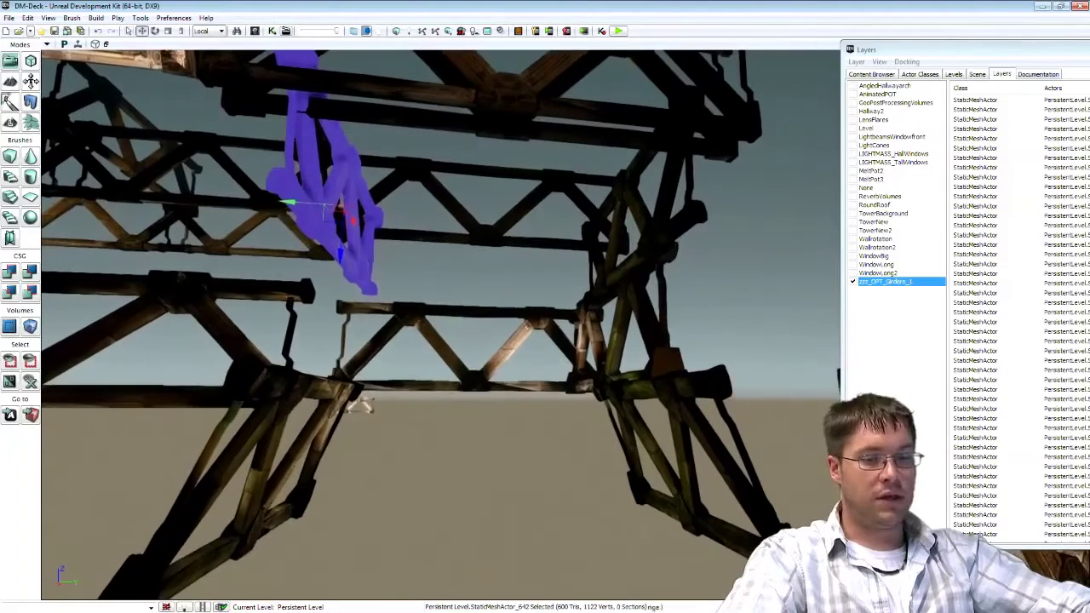
left_click(320, 386, "ctrl")
left_click(417, 316, "ctrl")
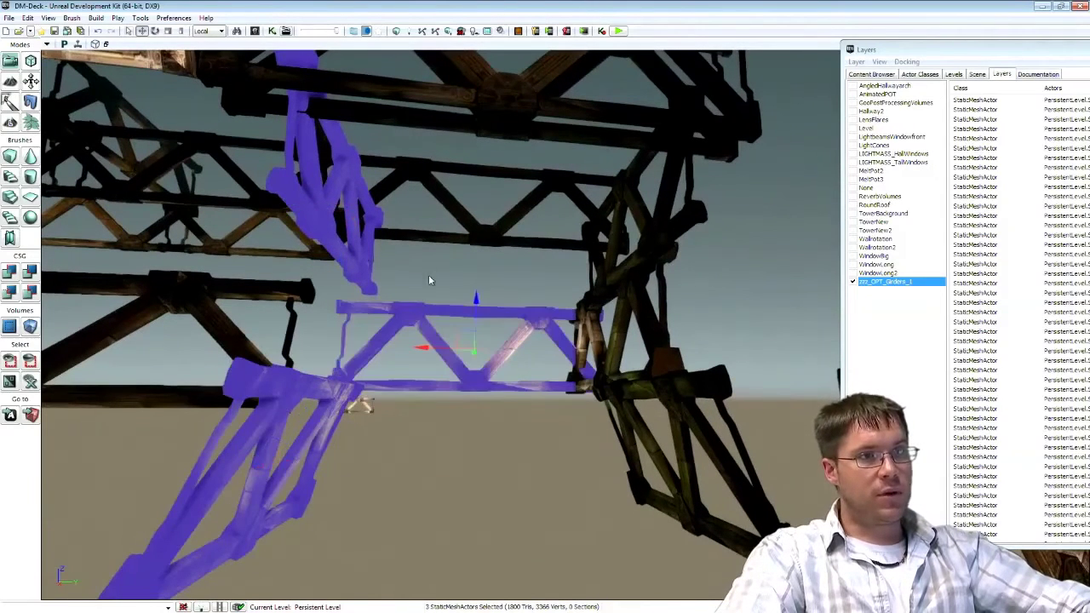
left_click(431, 178, "ctrl")
left_click(446, 119, "ctrl")
left_click(452, 97, "ctrl")
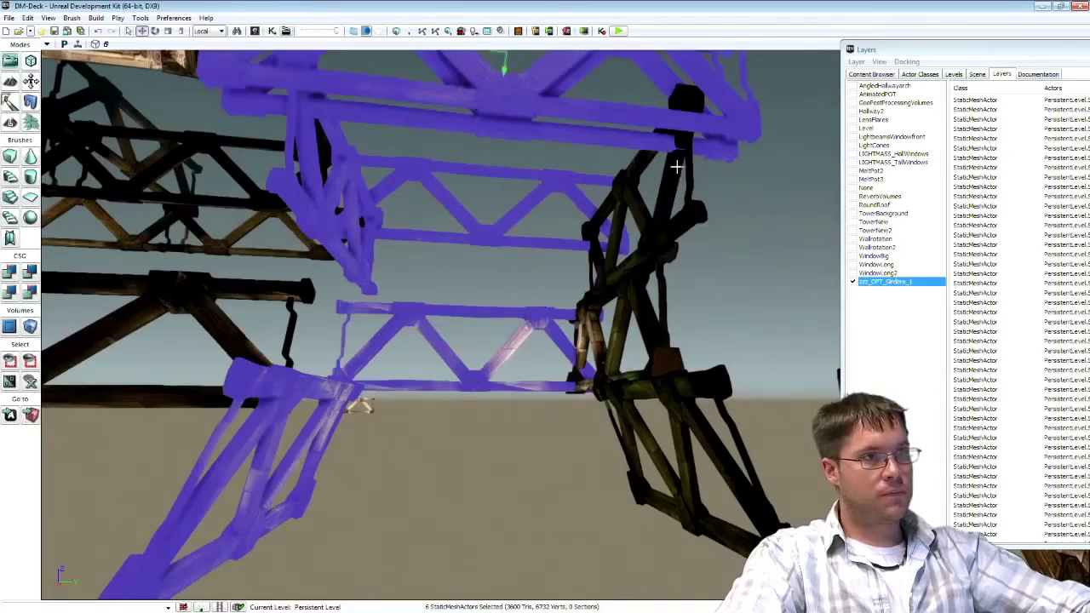
left_click(647, 221, "ctrl")
left_click(626, 320, "ctrl")
left_click(637, 419, "ctrl")
right_click_drag(637, 419, 580, 415)
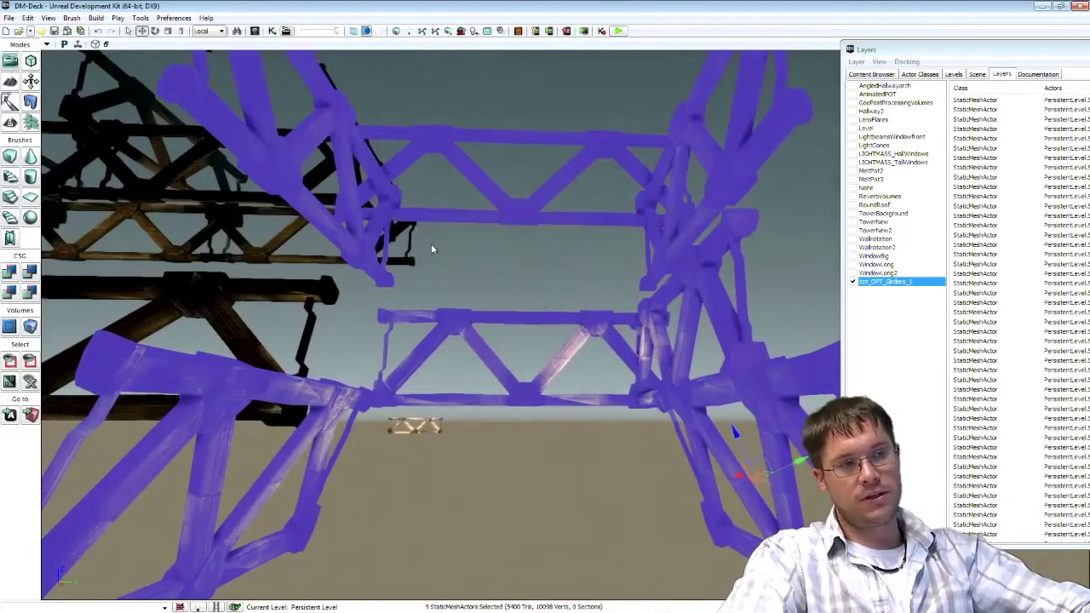
Close the Layers window and frame the nine selected girders in the viewport
right_click_drag(431, 249, 438, 251)
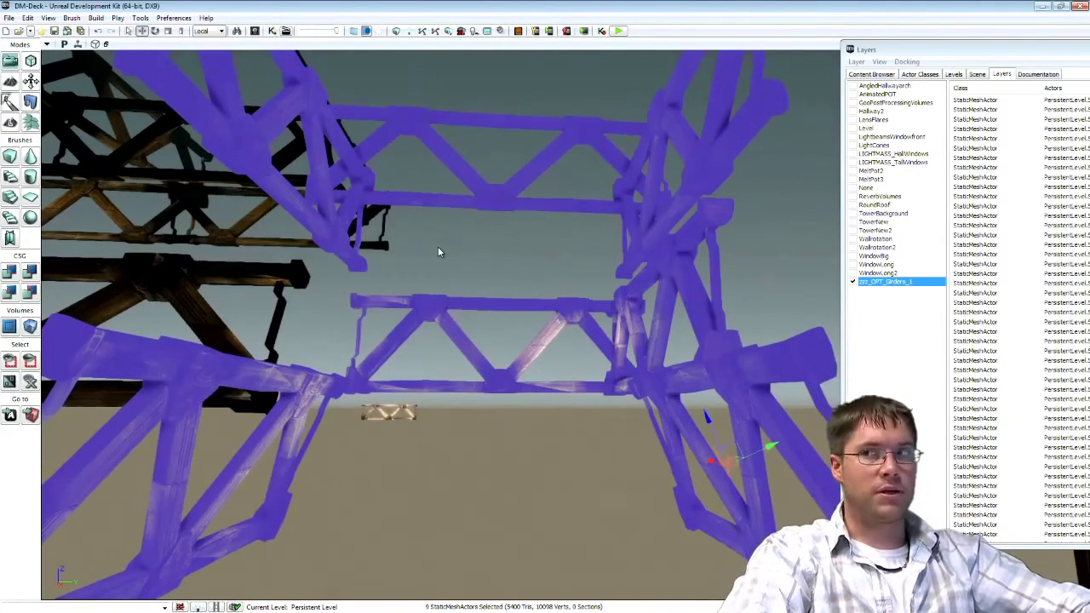
double_click(965, 53)
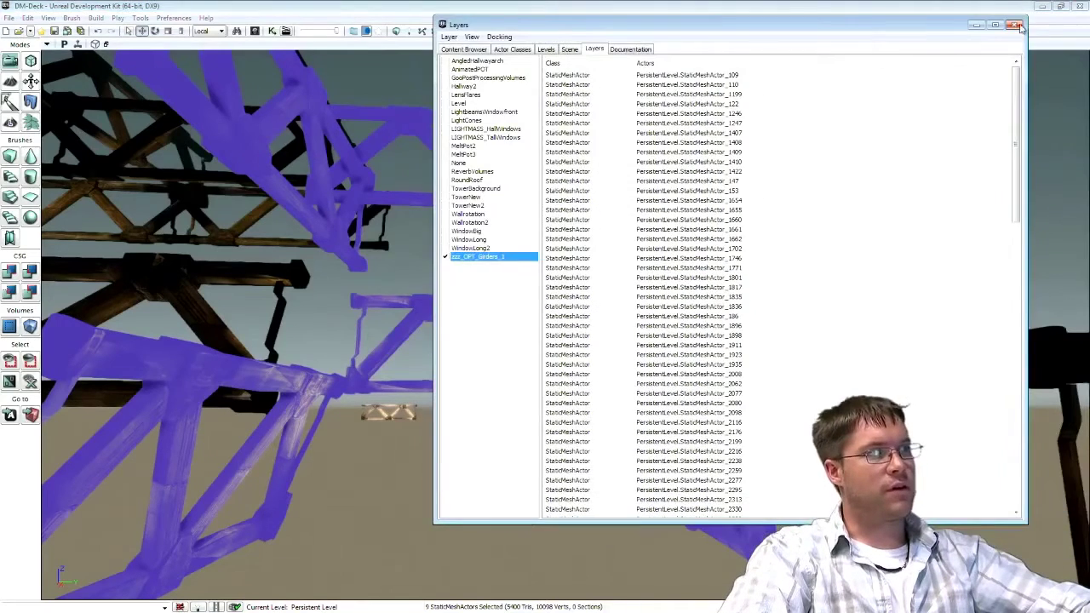
left_click(1017, 24)
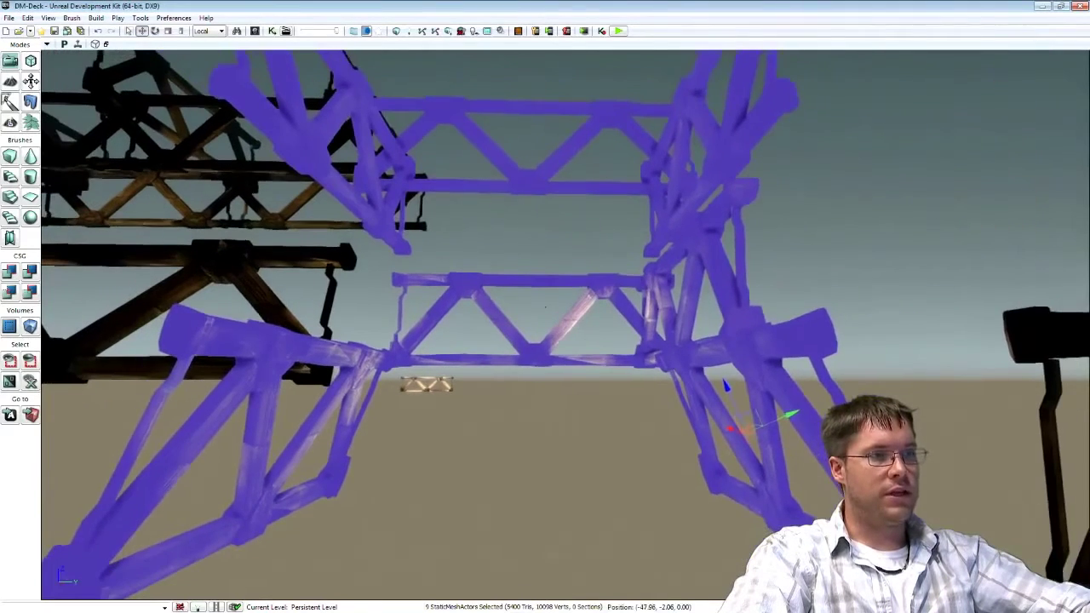
right_click_drag(579, 225, 574, 206)
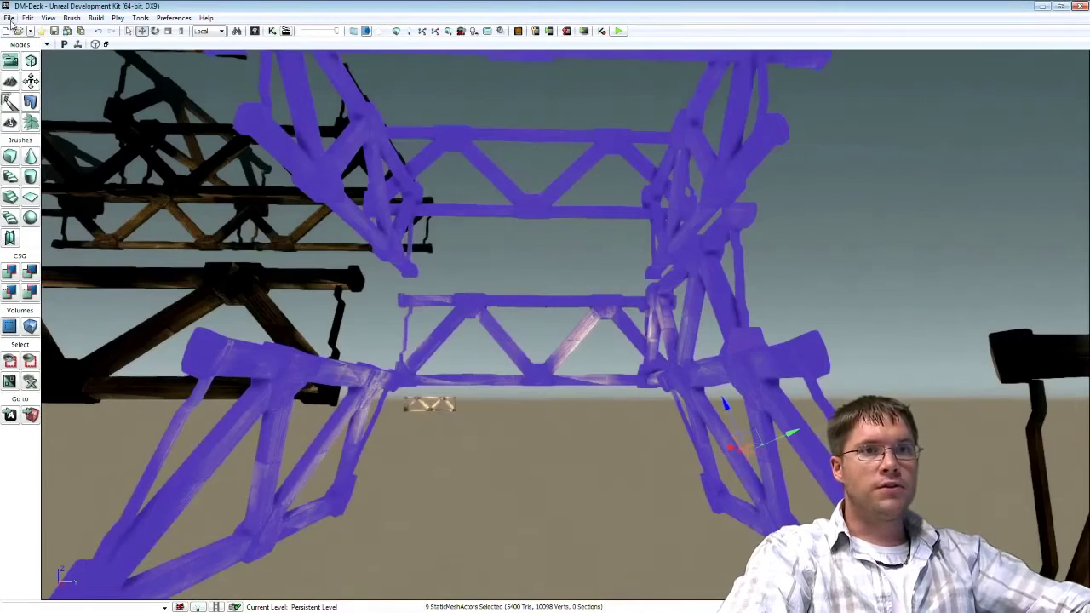
Export the nine selected girders as an FBX document named OPT_Girders_1 into a new folder named Optimize inside Content
right_click(308, 160)
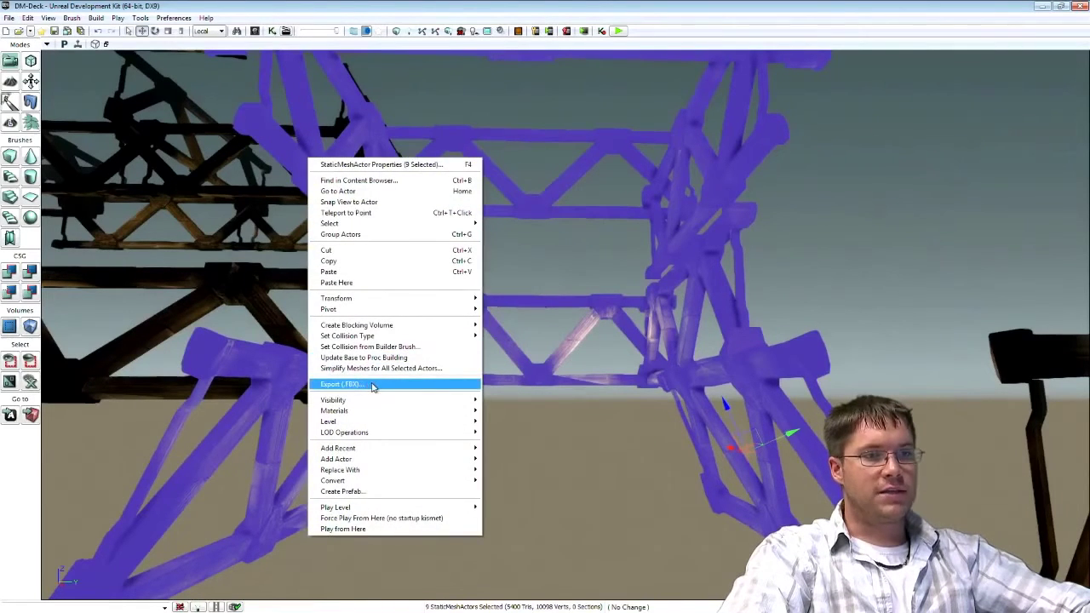
left_click(372, 385)
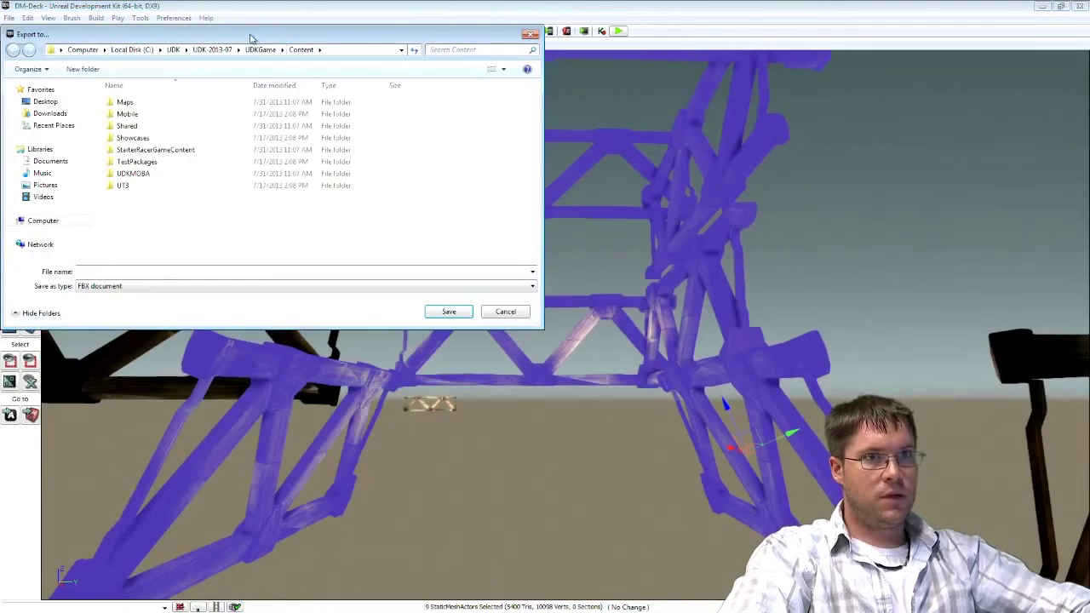
left_click_drag(256, 37, 523, 124)
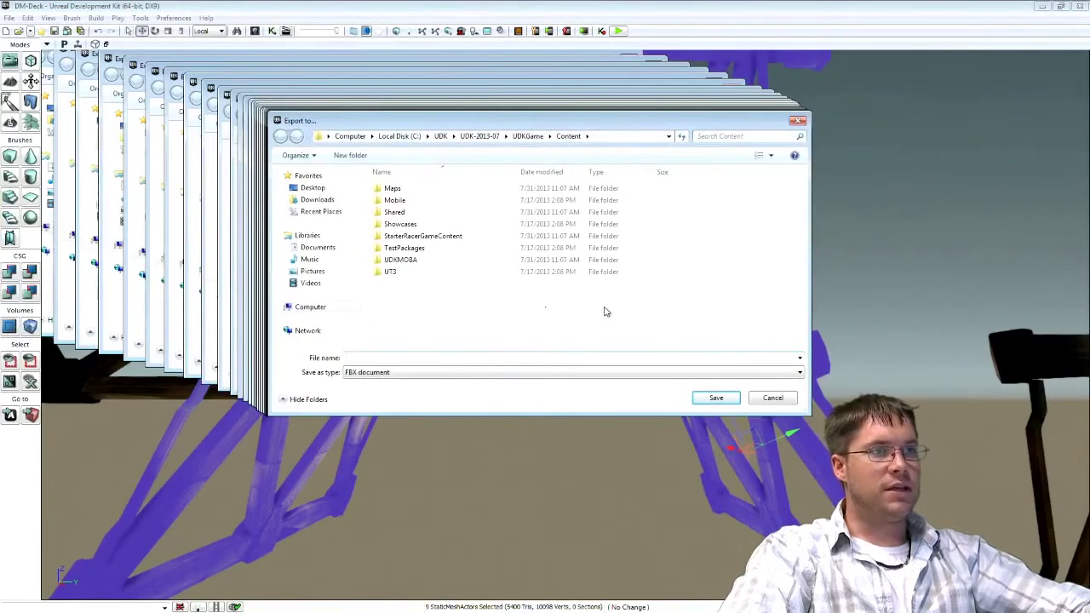
right_click(412, 307)
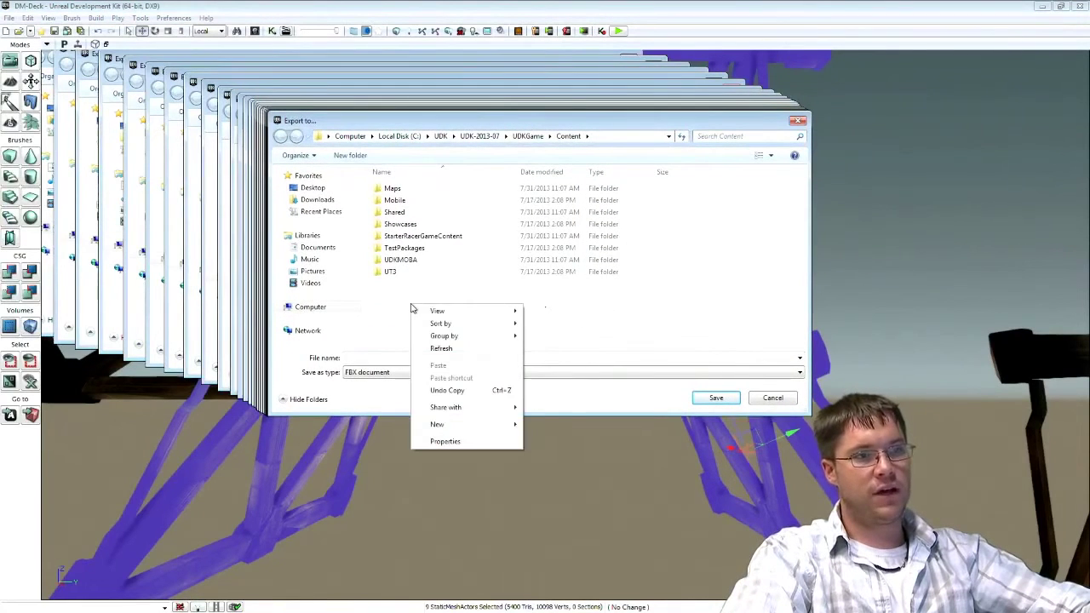
mouse_move(443, 423)
left_click(561, 428)
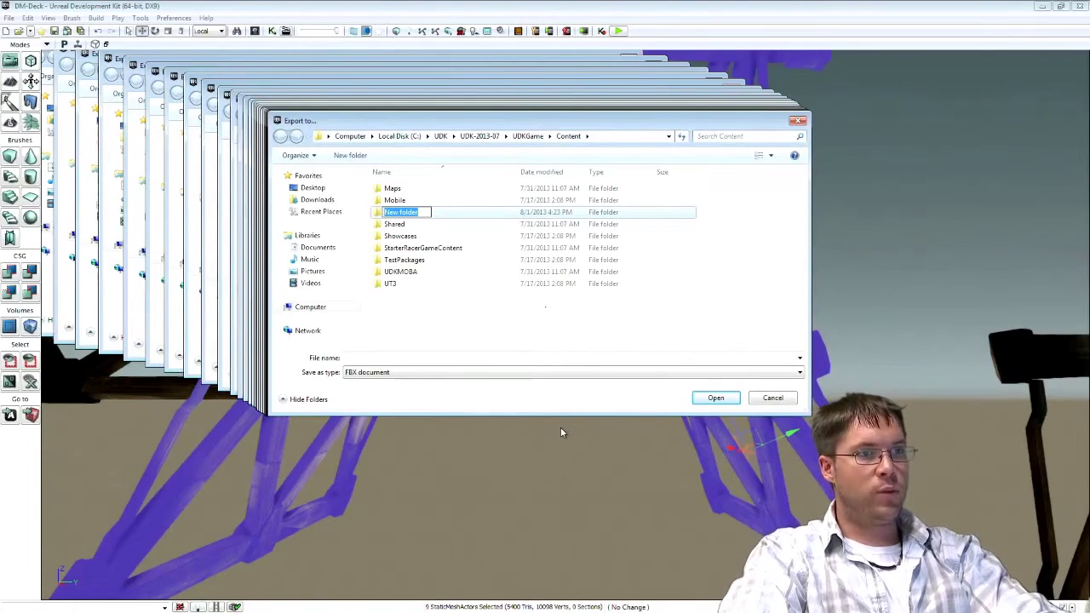
type("Optimize")
key("Return")
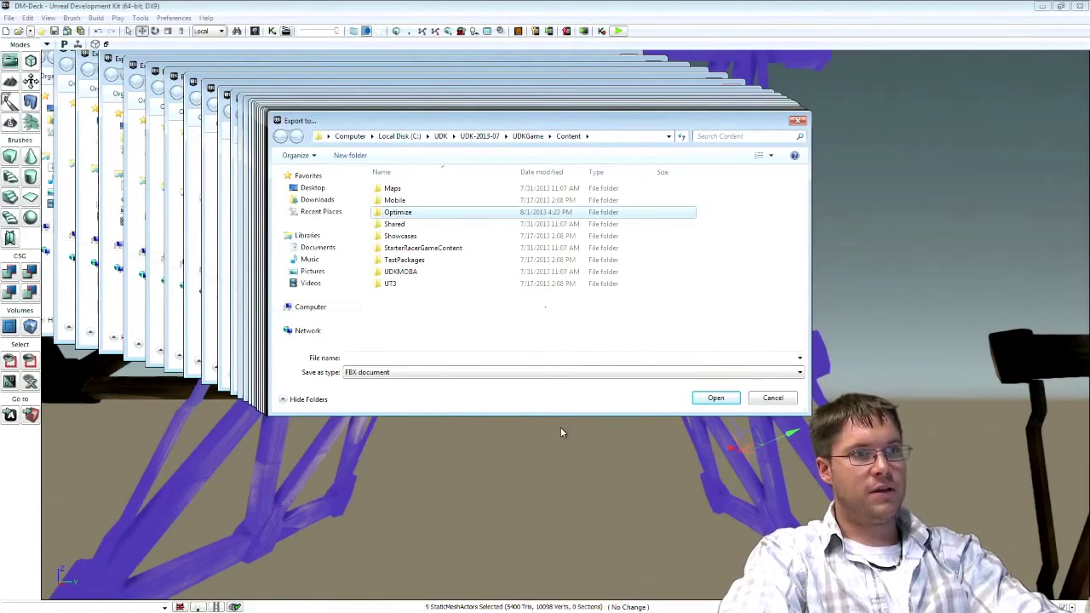
key("Return")
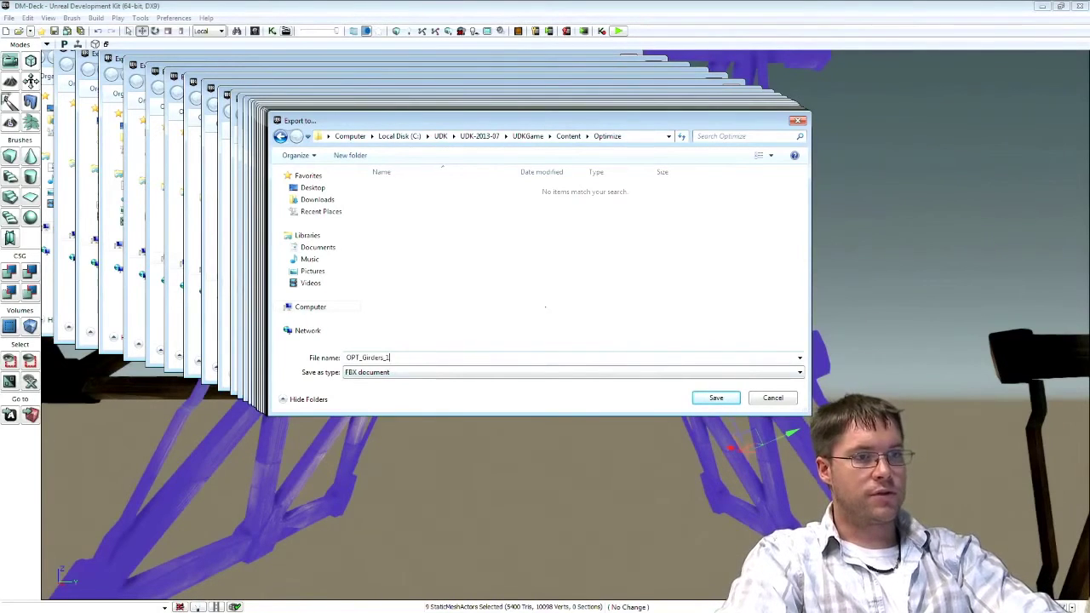
left_click(716, 397)
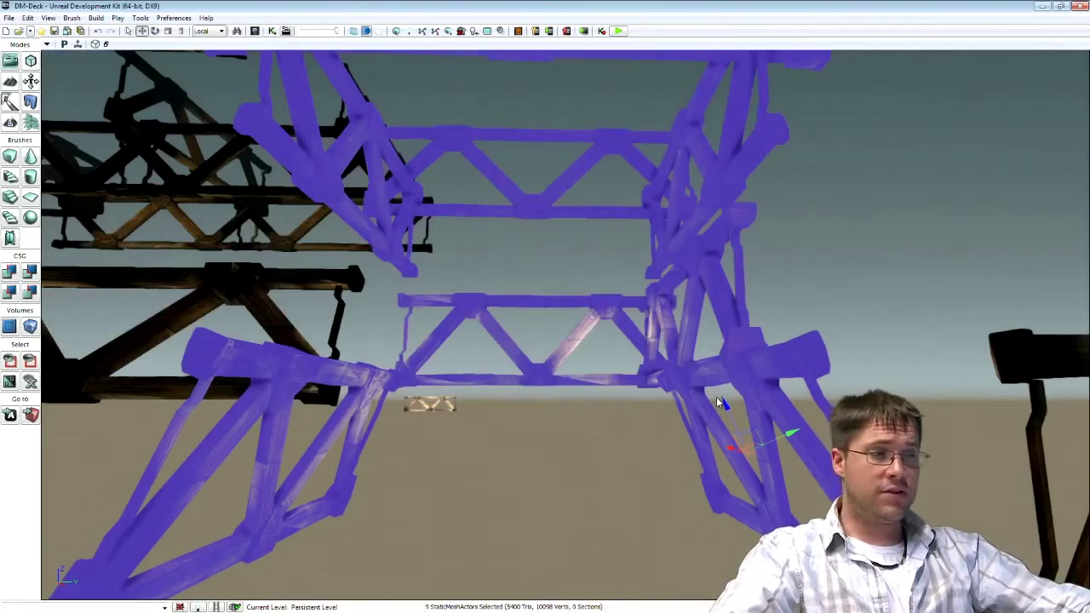
Choose OPT_Girders_1.fbx from the Optimize folder for import through the Content Browser
left_click(255, 30)
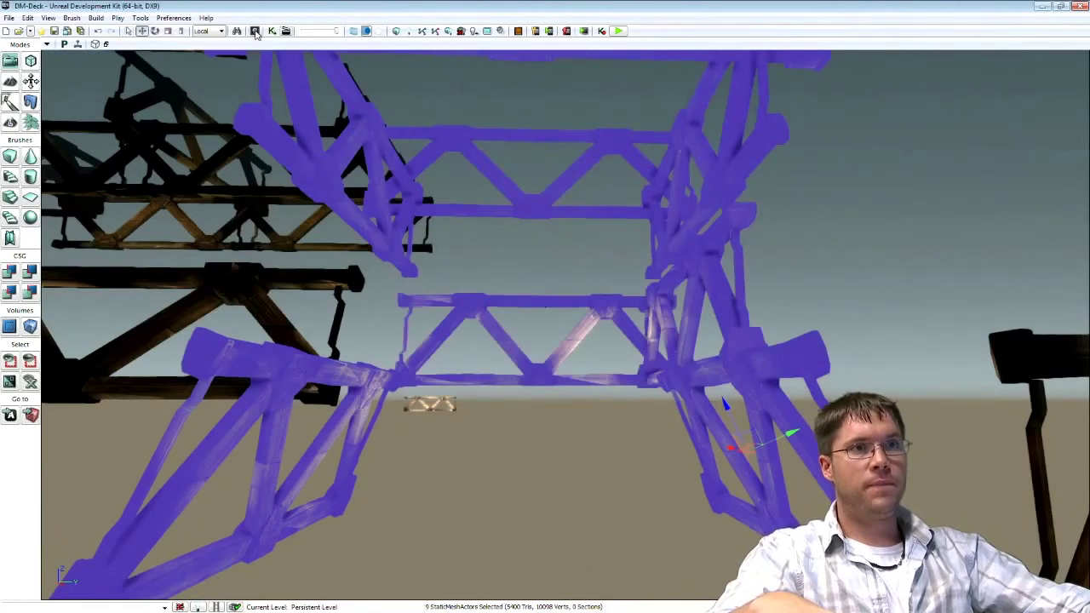
mouse_move(553, 450)
left_mouse_down()
mouse_move(552, 440)
mouse_move(552, 457)
left_mouse_up()
left_click(478, 437)
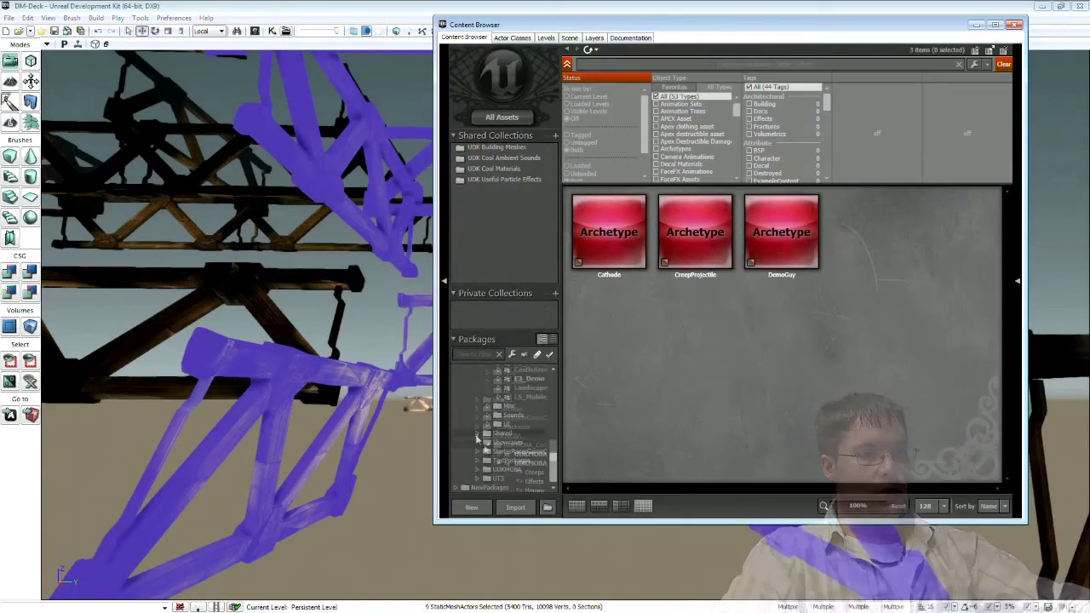
left_click(517, 508)
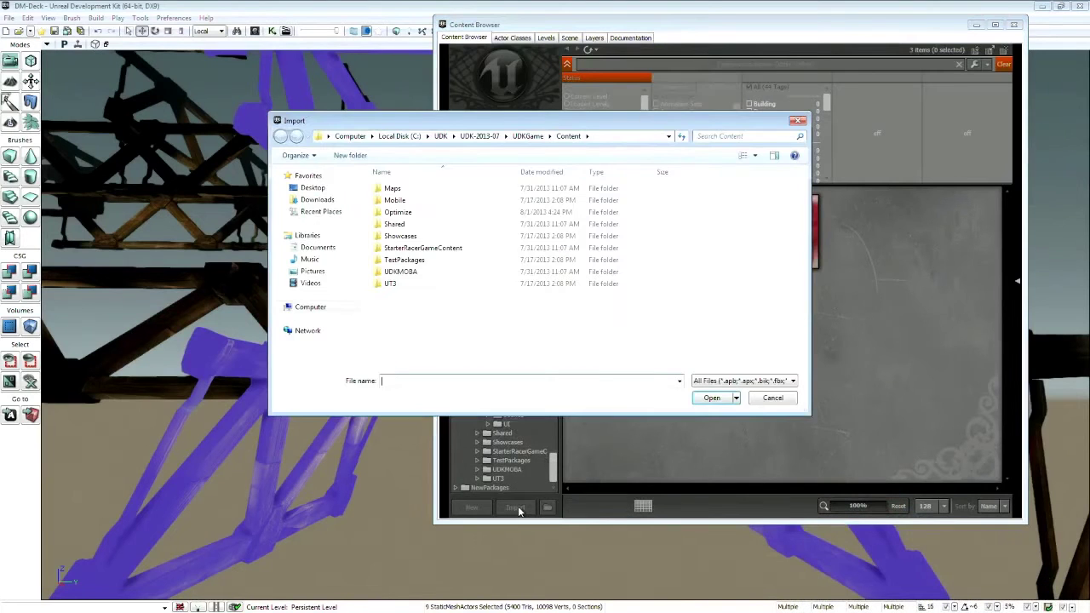
double_click(398, 213)
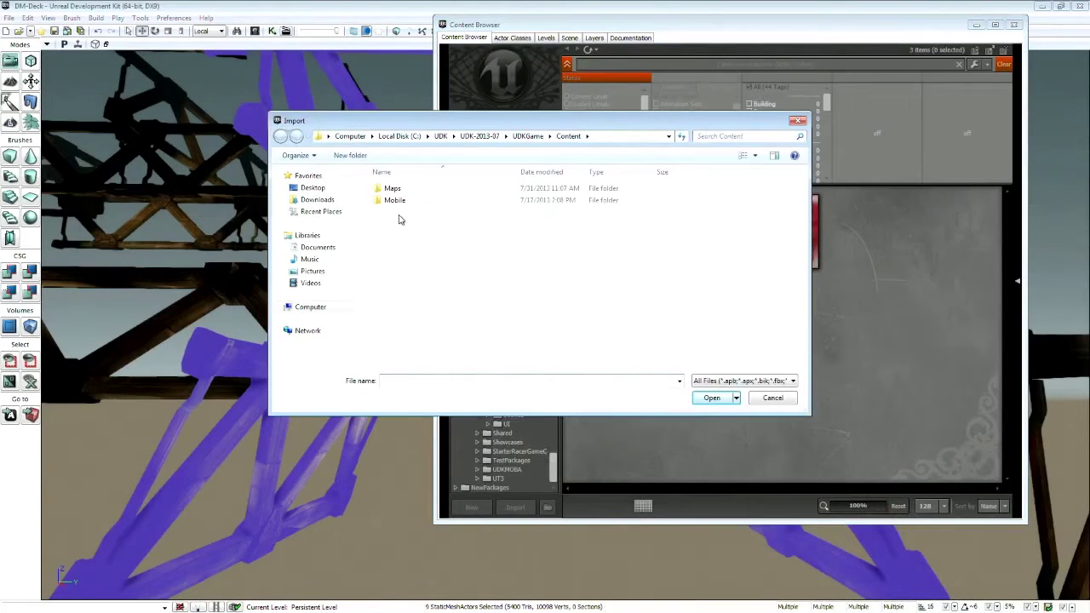
left_click(402, 189)
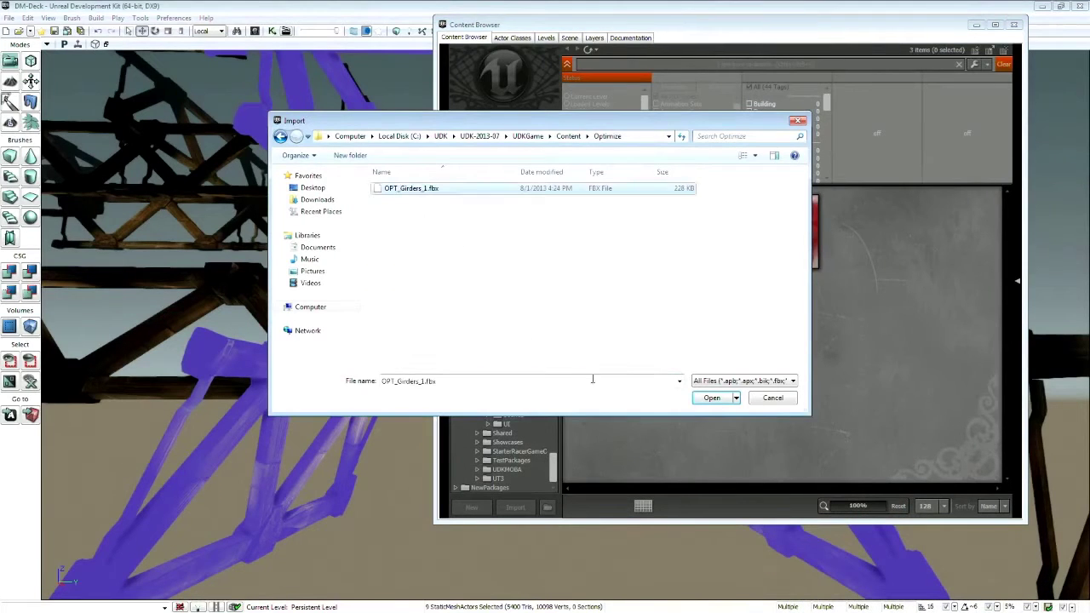
left_click(709, 397)
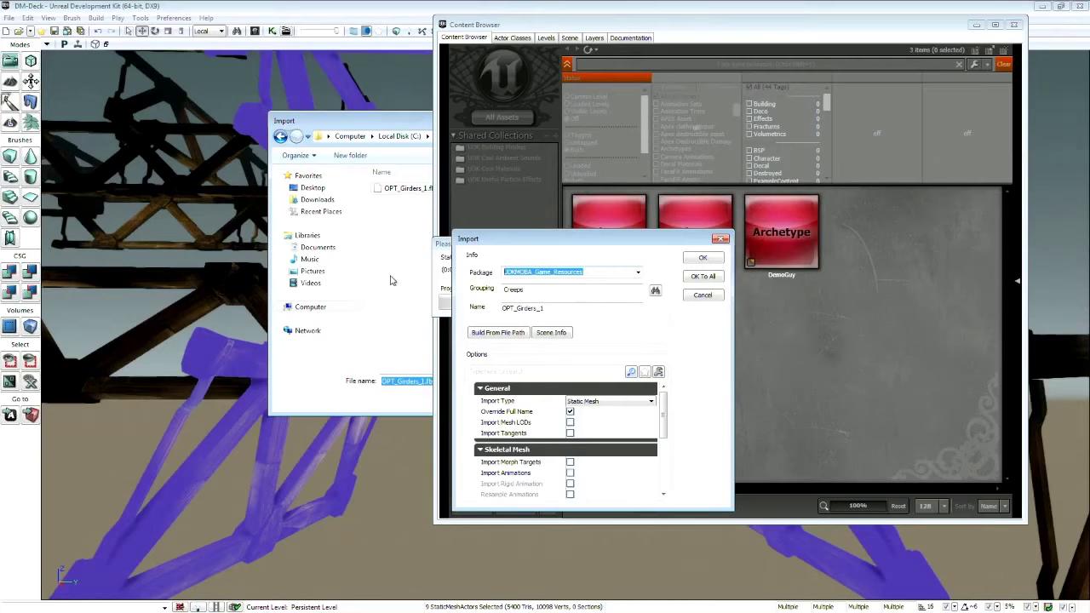
Import OPT_Girders_1 as a static mesh into a new package ZakOptimize with no grouping and Combine Meshes enabled
type("za")
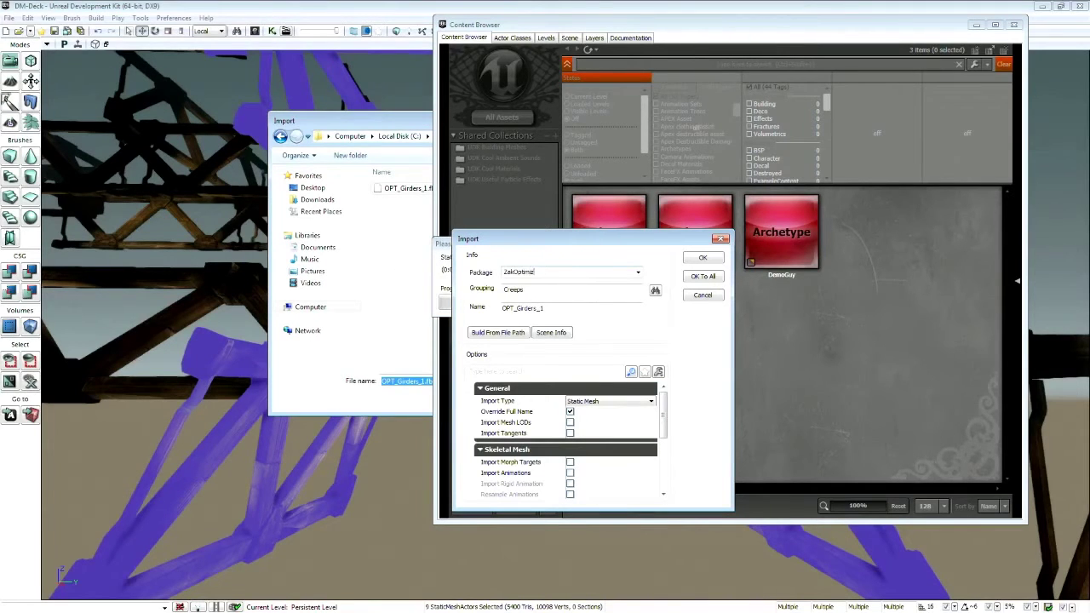
key("Tab")
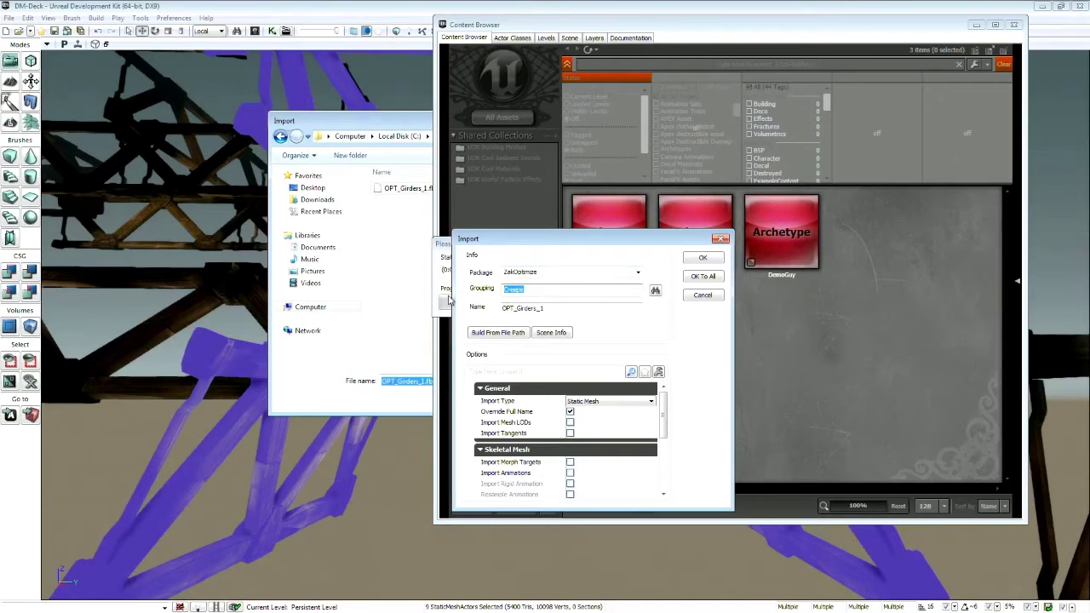
key("BackSpace")
left_click_drag(664, 416, 663, 466)
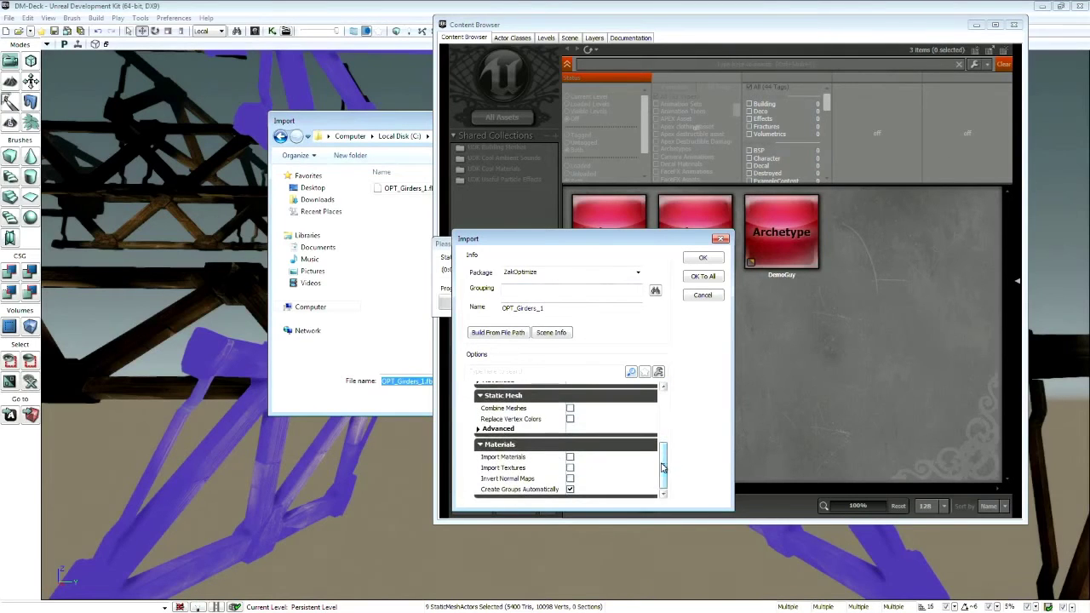
left_click(570, 409)
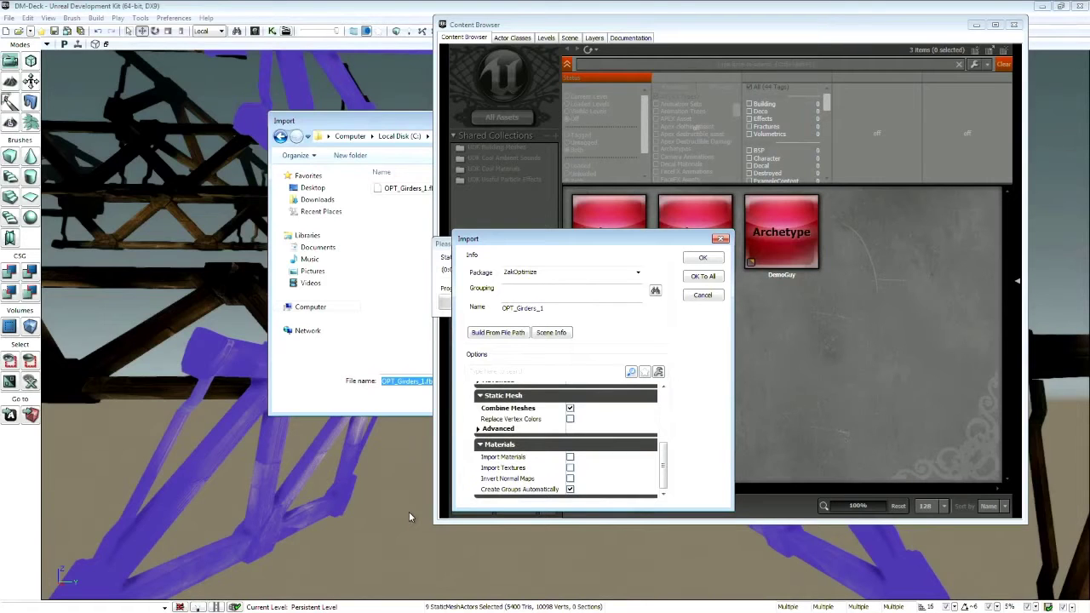
left_click(703, 260)
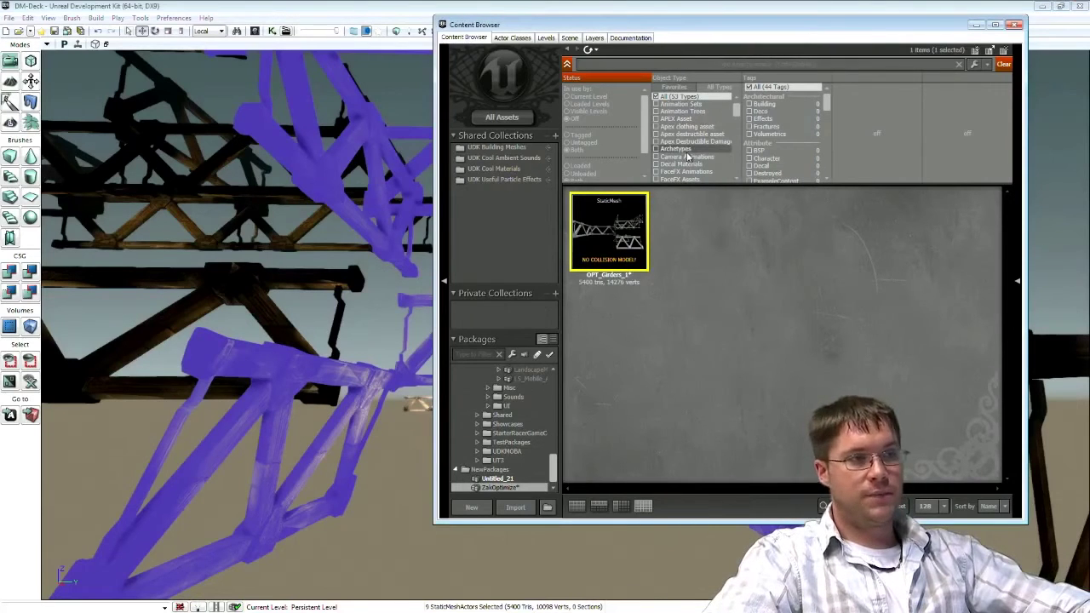
Open the imported OPT_Girders_1 mesh in the Static Mesh Editor and inspect the combined girders from another angle
double_click(621, 241)
left_click_drag(176, 239, 77, 240)
left_click_drag(140, 276, 218, 189)
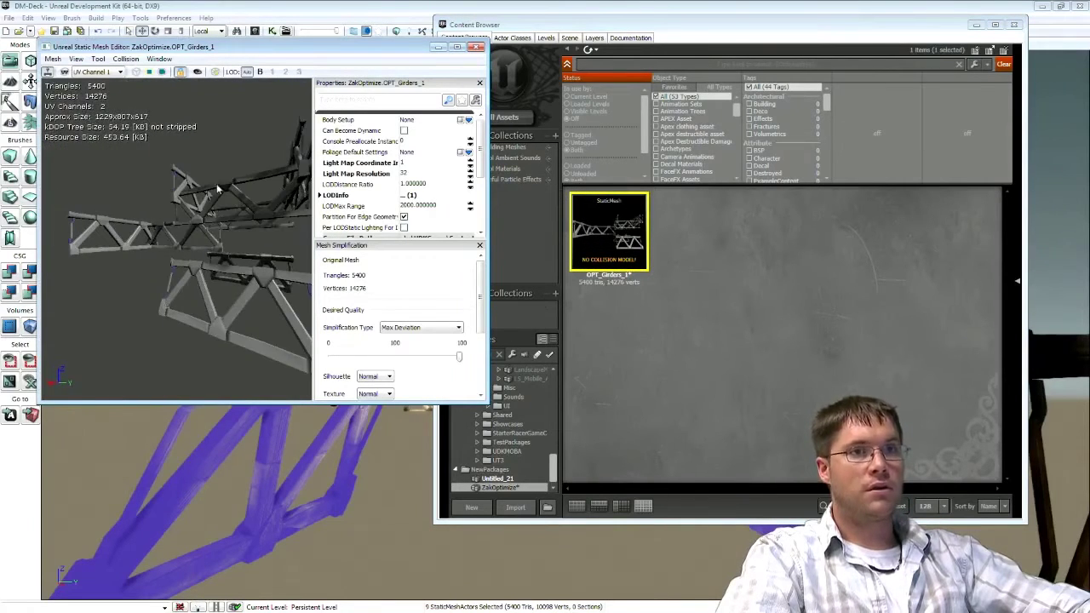
Select an original girder in the level, locate its source mesh in the Content Browser and open it in the Static Mesh Editor
left_click_drag(735, 24, 1089, 83)
left_click(272, 530)
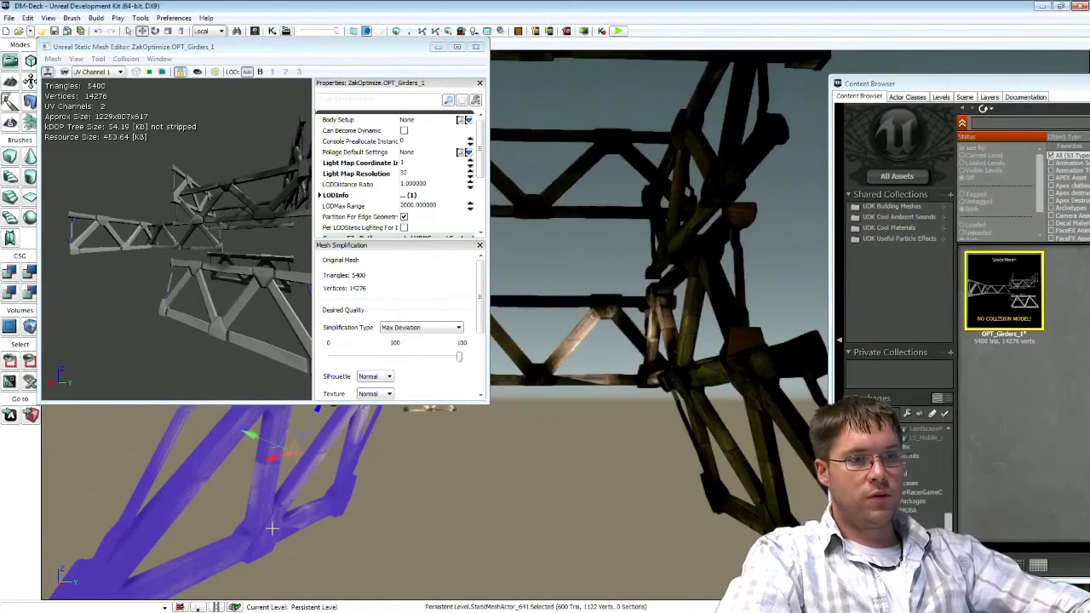
left_click(708, 202)
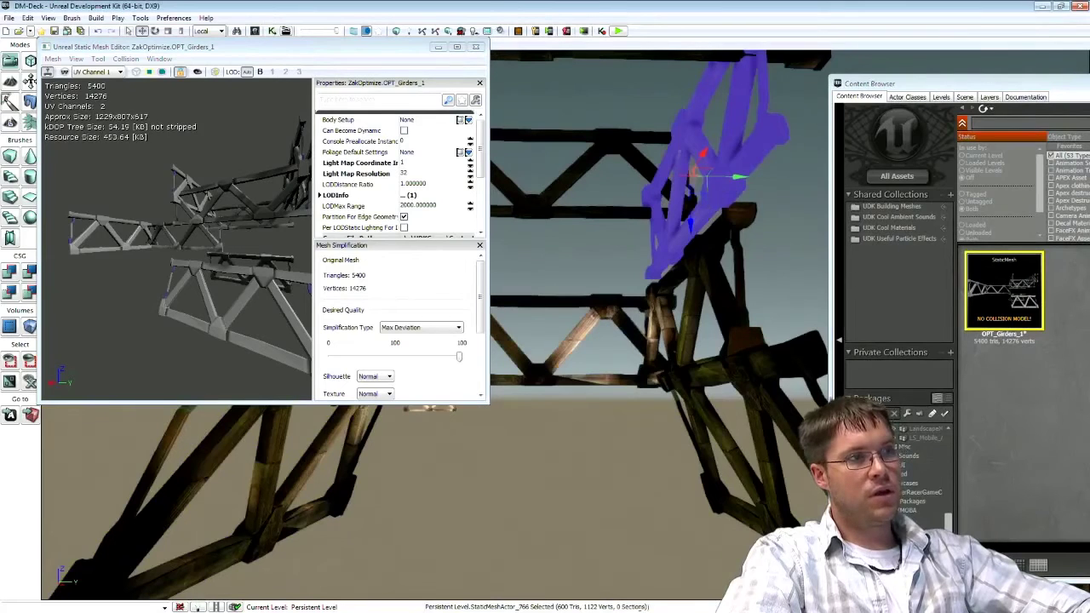
right_click(708, 202)
left_click(750, 214)
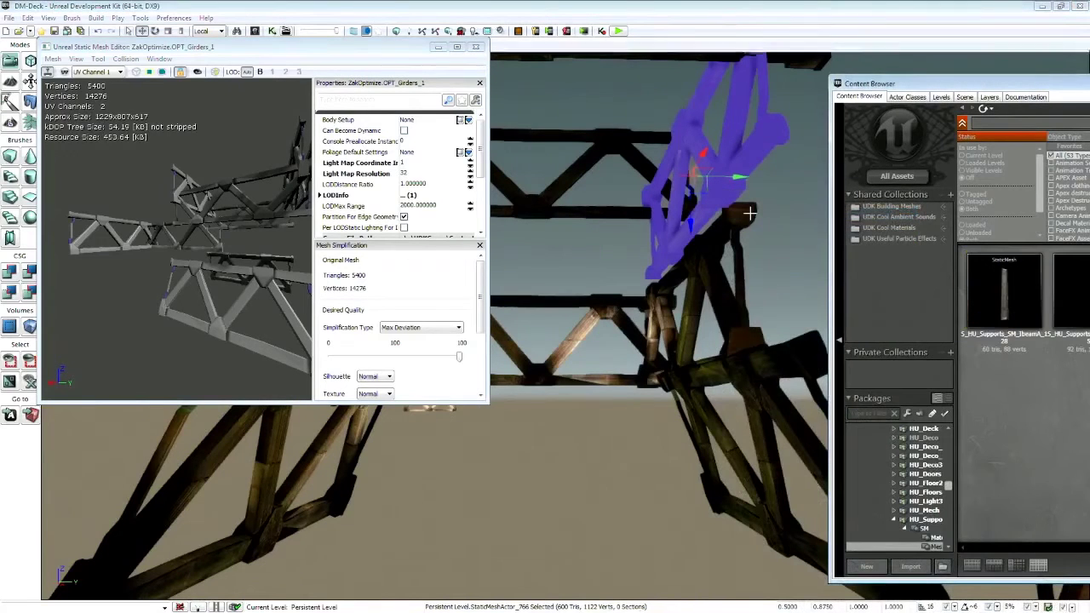
left_click_drag(985, 90, 684, 95)
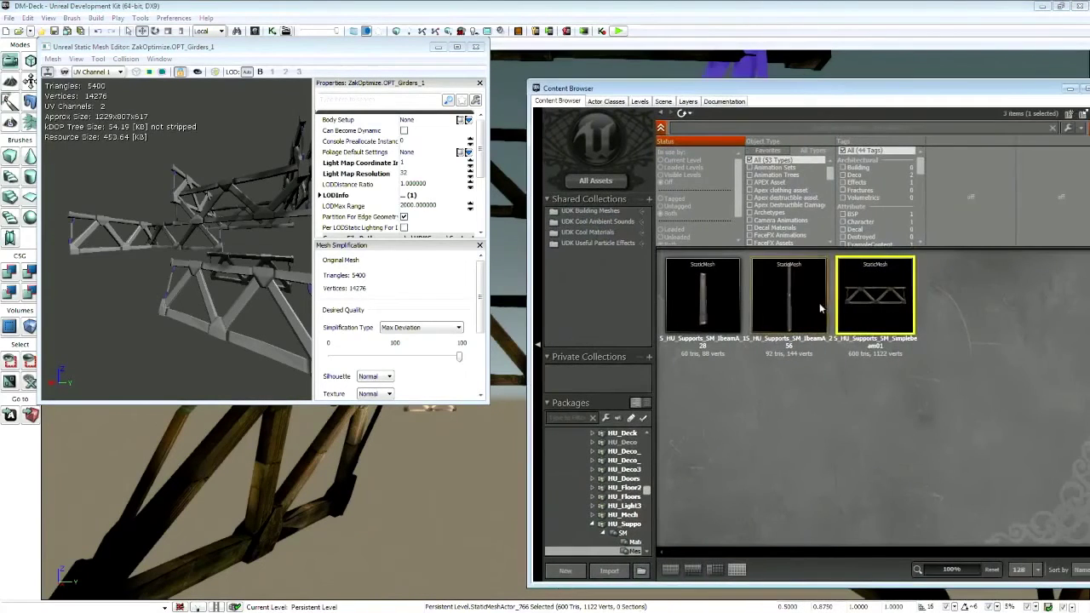
double_click(869, 299)
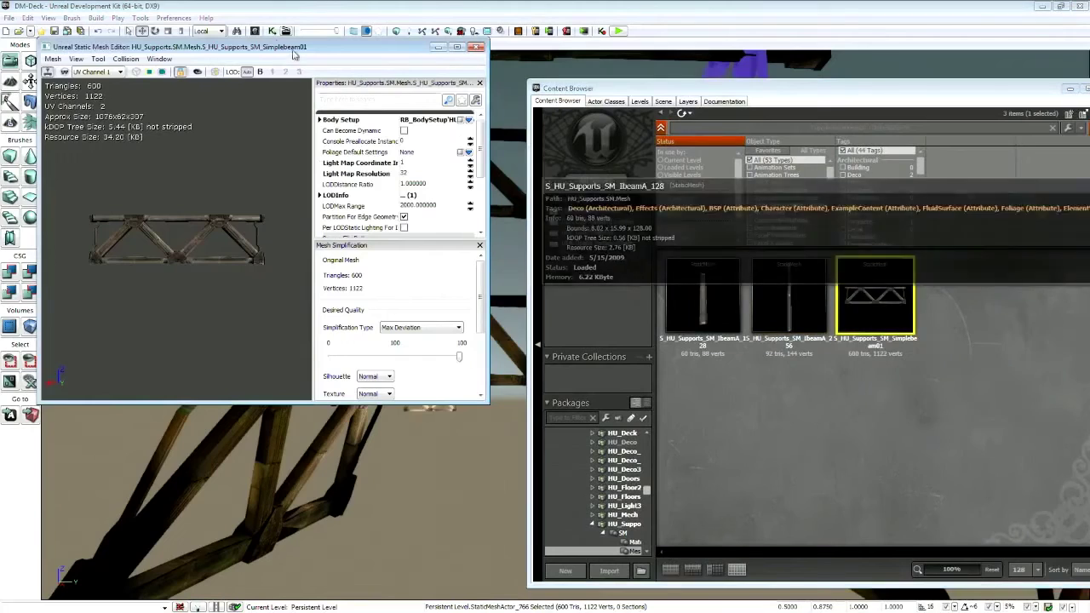
Arrange the two Static Mesh Editor windows side by side and move the Content Browser out of the way
left_click_drag(272, 47, 669, 49)
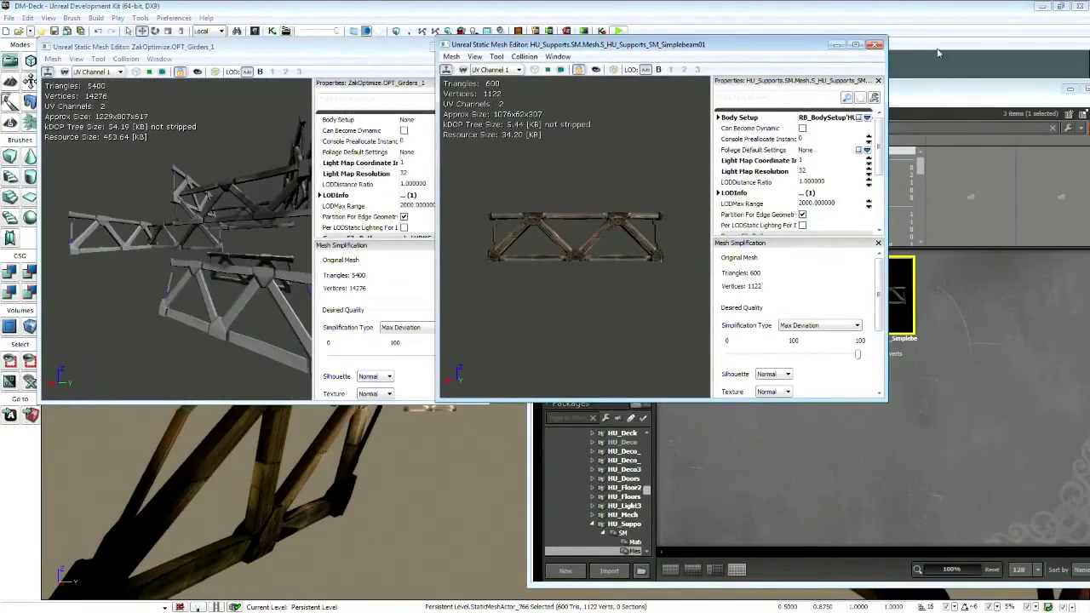
left_click_drag(952, 89, 1089, 136)
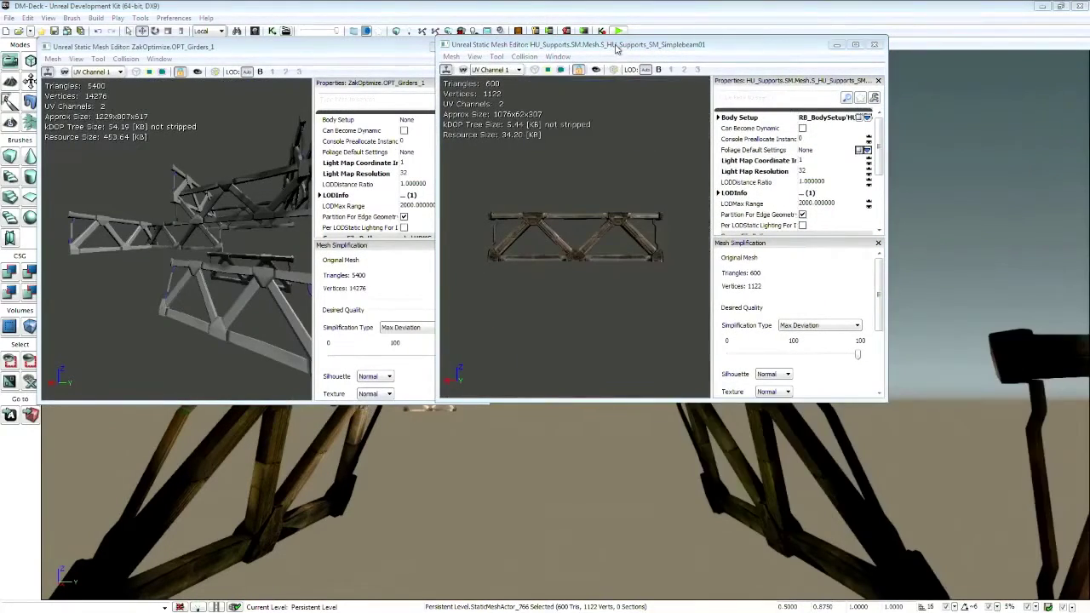
left_click_drag(616, 49, 776, 89)
left_click_drag(388, 48, 440, 80)
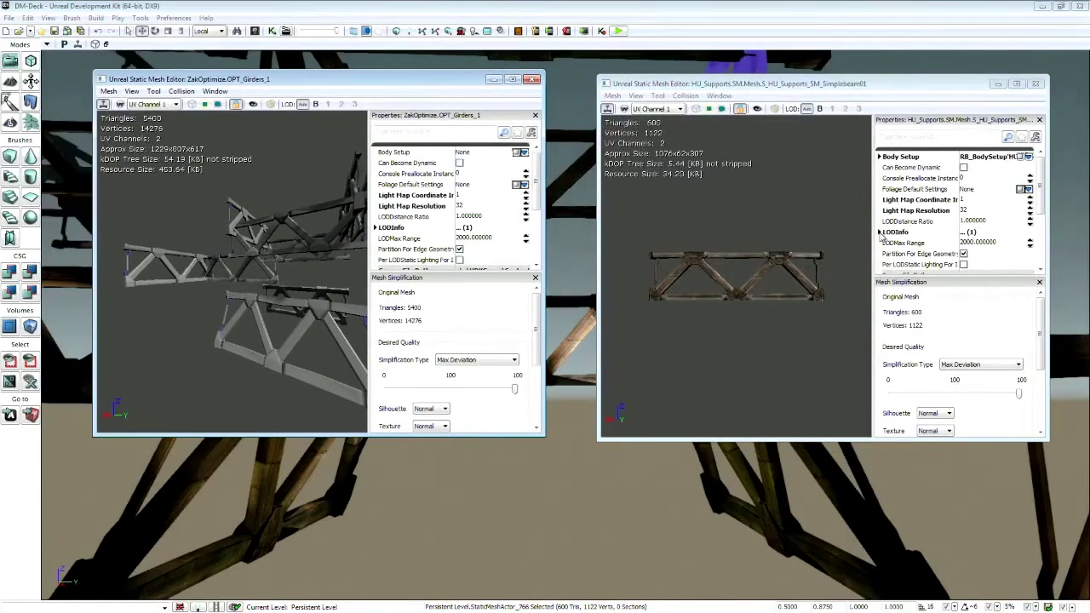
Expand the original girder mesh's LODInfo down to its first element and locate the assigned material in the Content Browser
left_click(880, 233)
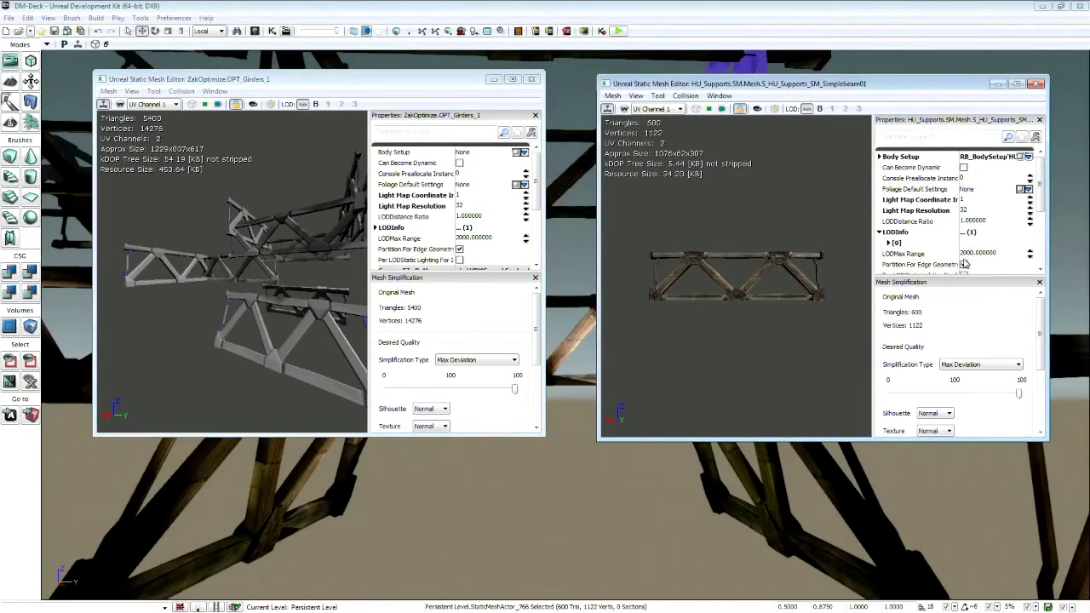
left_click(888, 244)
left_click(898, 254)
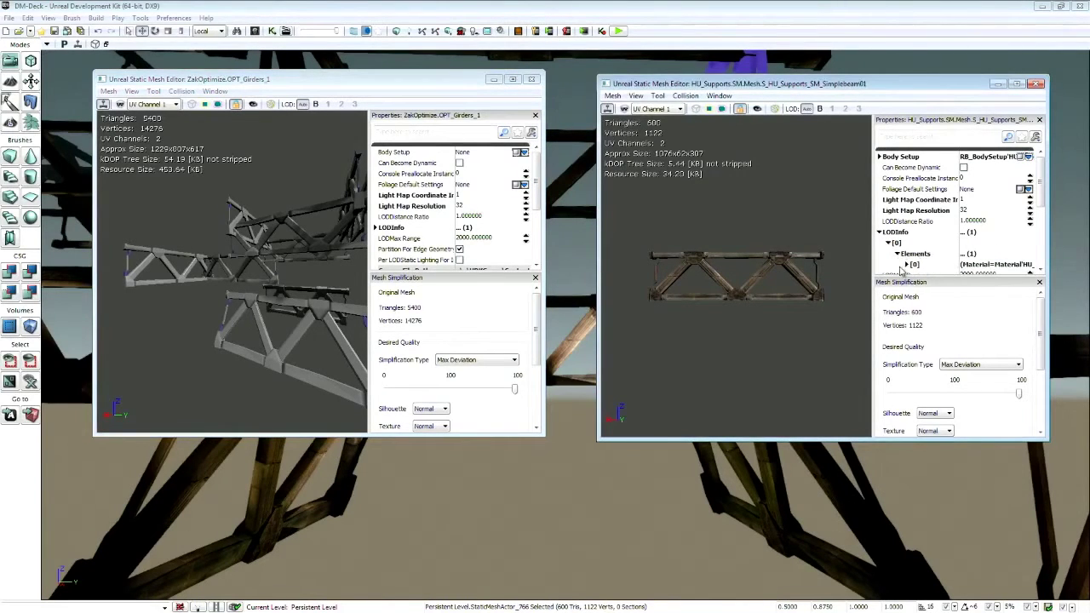
left_click(906, 264)
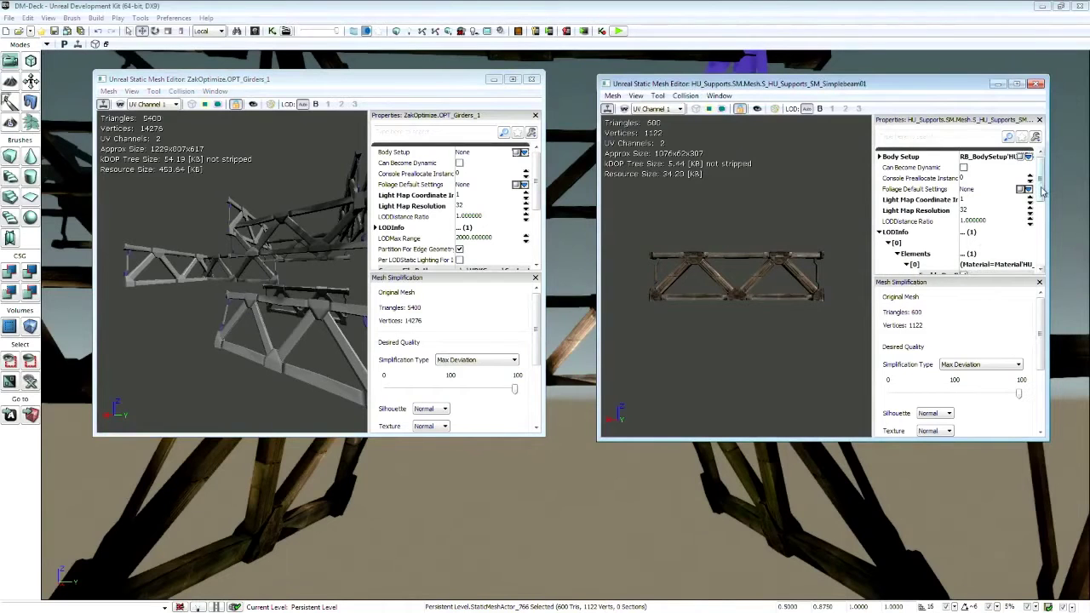
scroll(1042, 191, "down", 3)
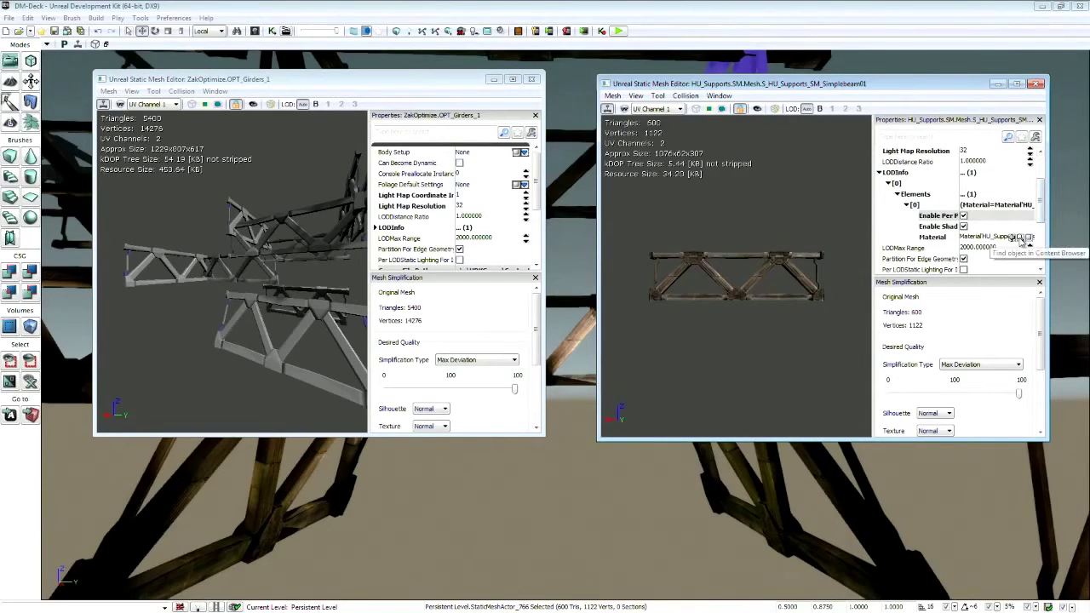
left_click(1016, 238)
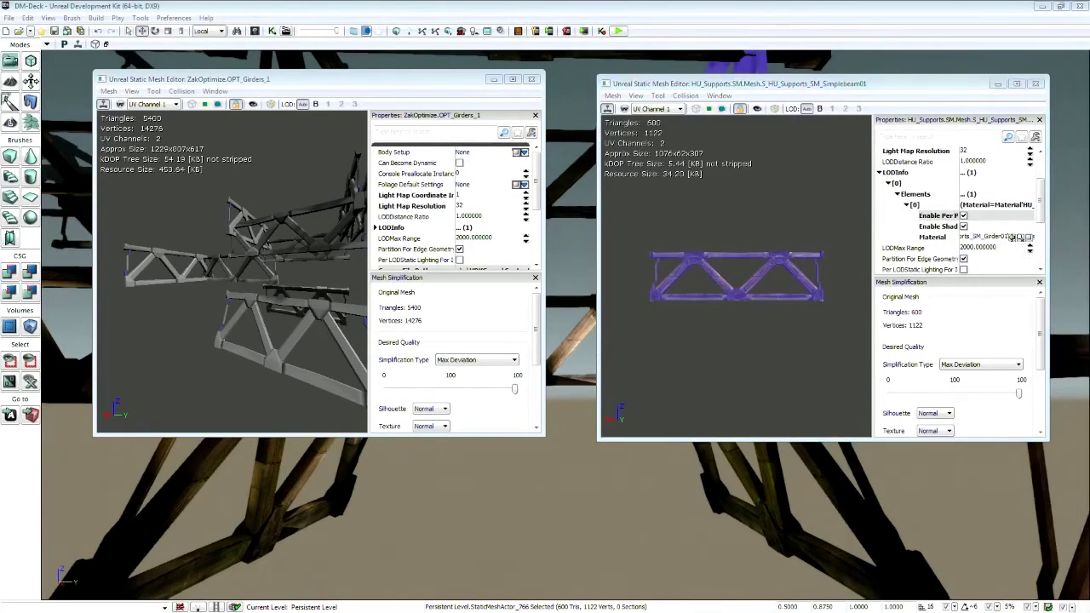
left_click(1022, 236)
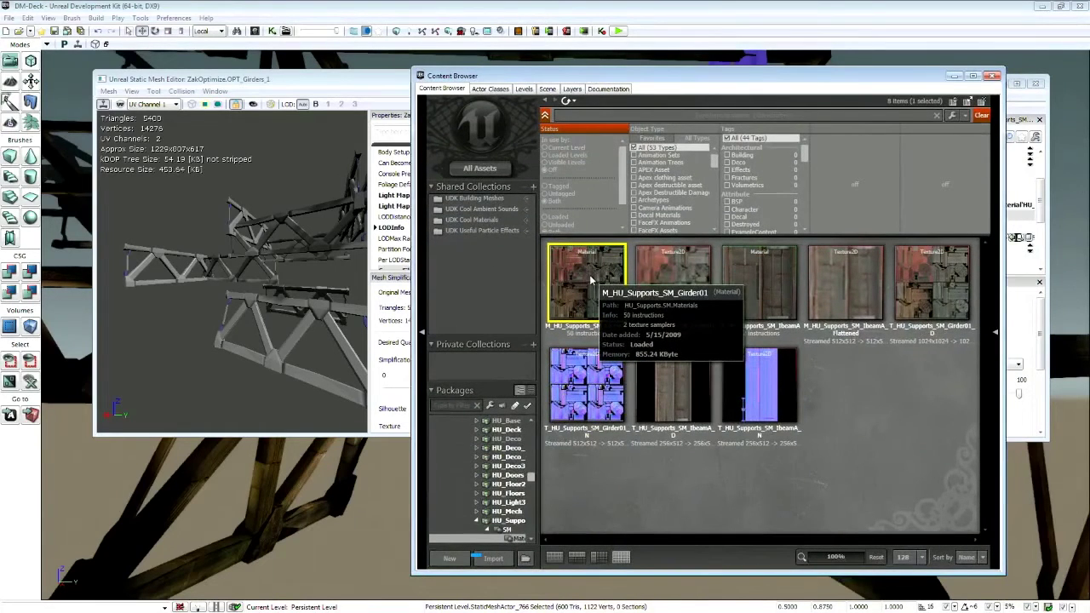
Assign M_HU_Supports_SM_Girder01 to the first LODInfo element of OPT_Girders_1 and check the textured mesh
left_click_drag(607, 76, 749, 70)
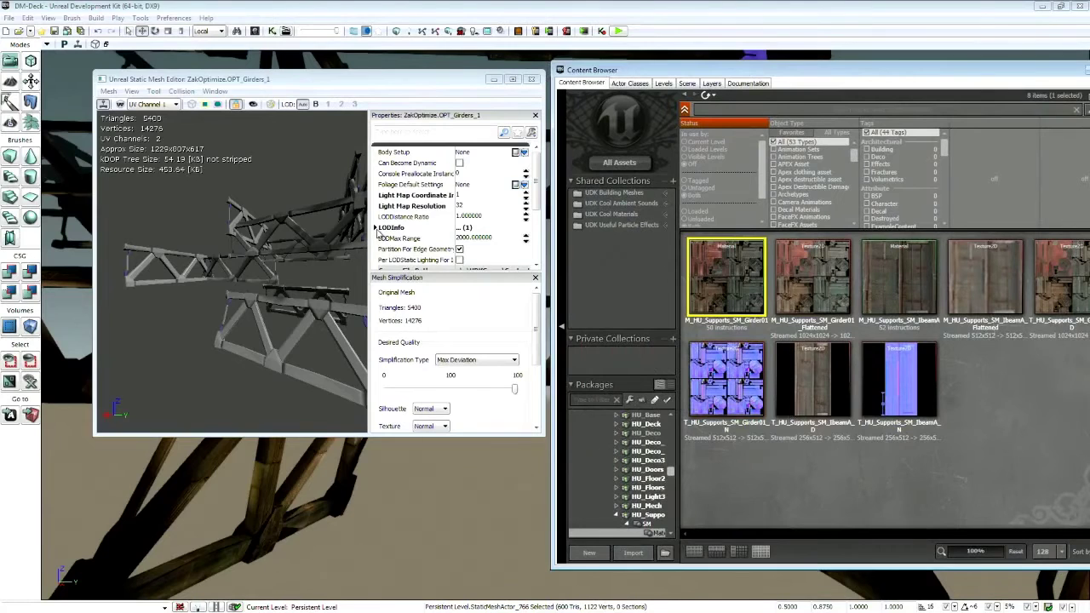
left_click(376, 228)
left_click(384, 239)
left_click(394, 250)
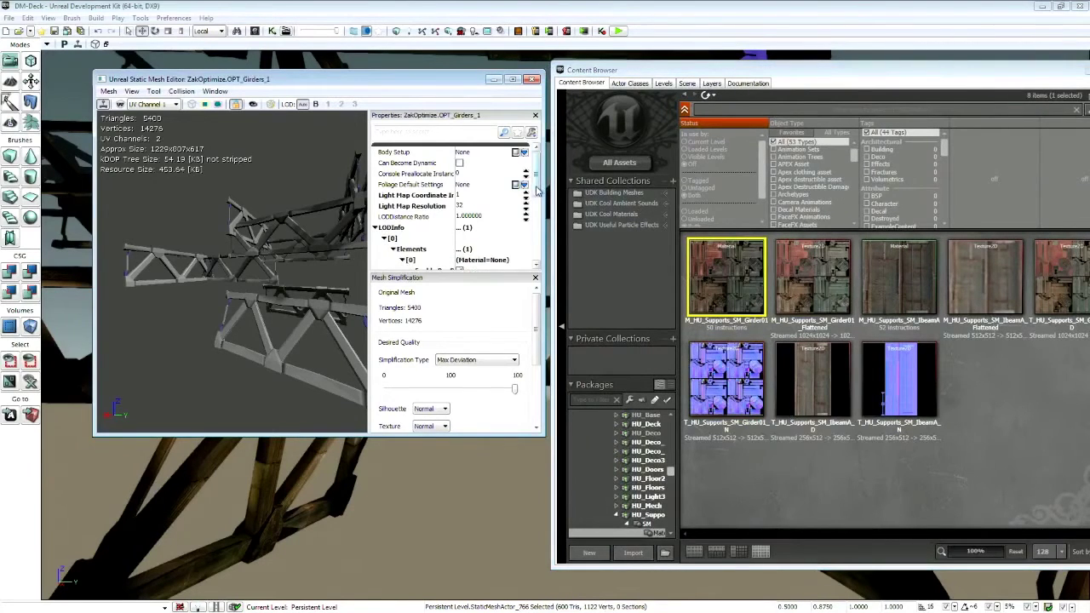
left_click_drag(536, 185, 536, 199)
left_click(508, 249)
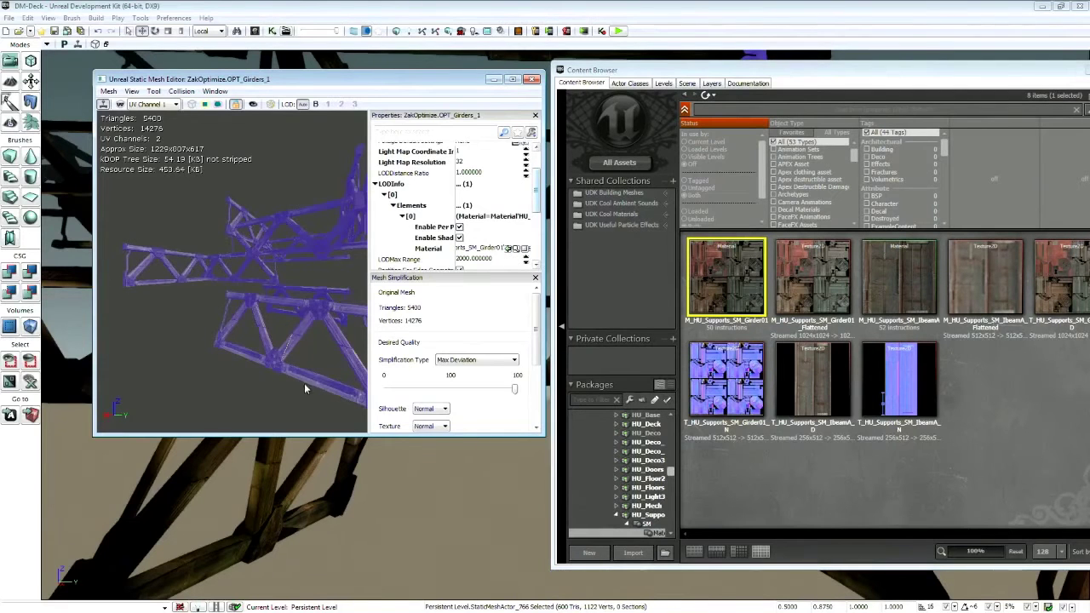
left_click(332, 443)
left_click_drag(214, 266, 264, 238)
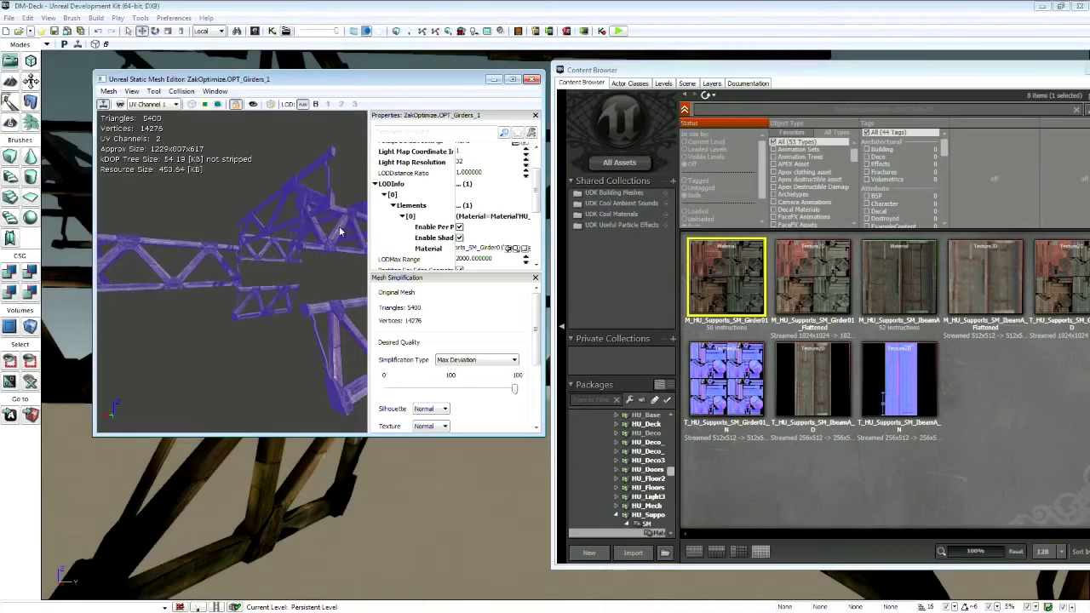
Close the Content Browser and both Static Mesh Editor windows
left_click_drag(891, 70, 803, 84)
left_click(1042, 84)
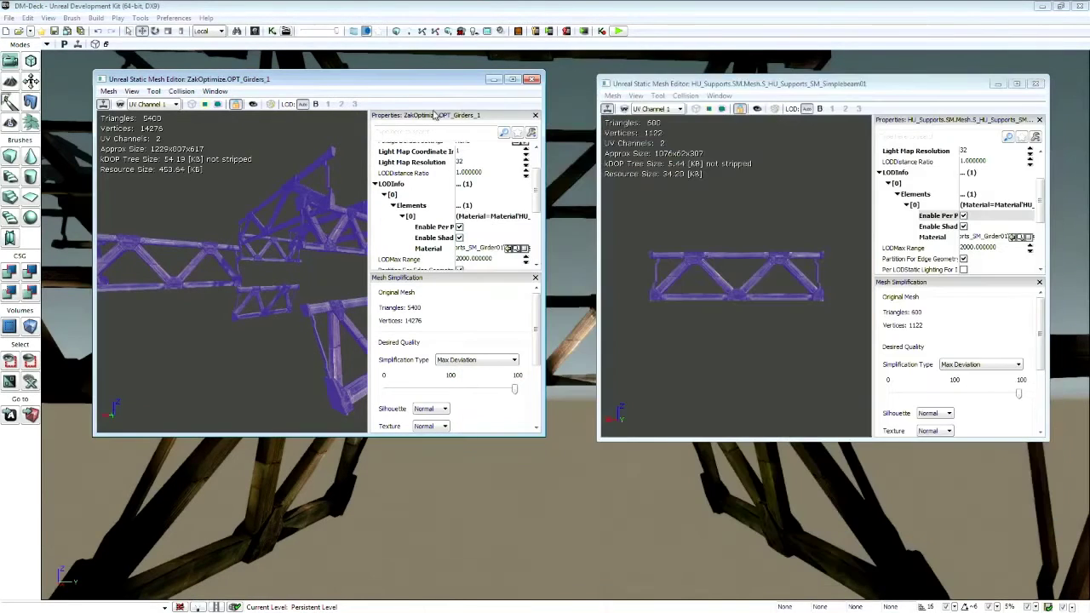
left_click(1041, 80)
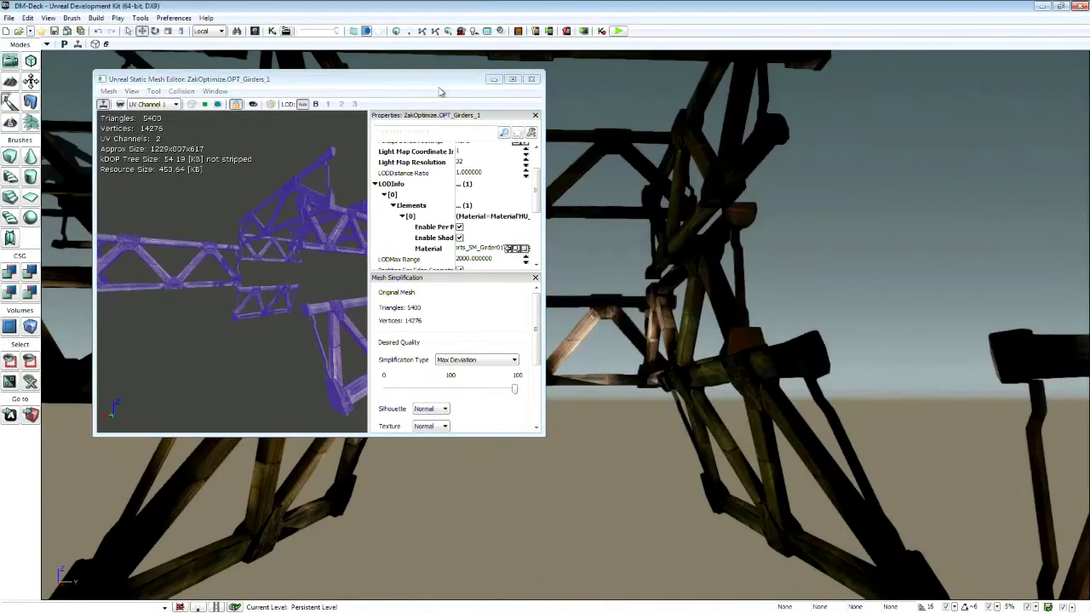
left_click(532, 80)
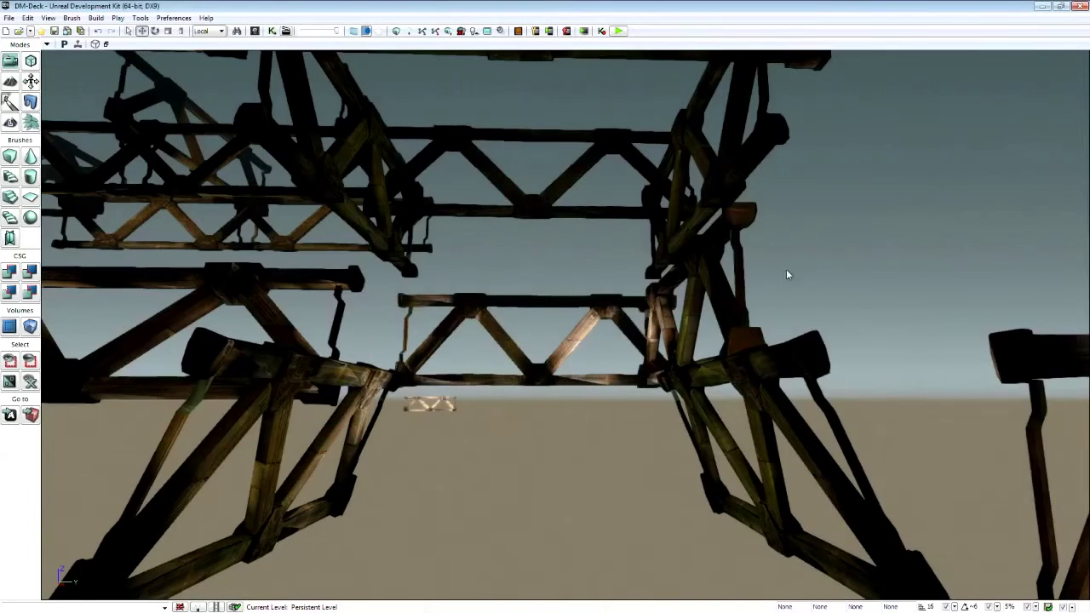
Reopen the Content Browser and show the contents of the ZakOptimize package under NewPackages
left_click(255, 31)
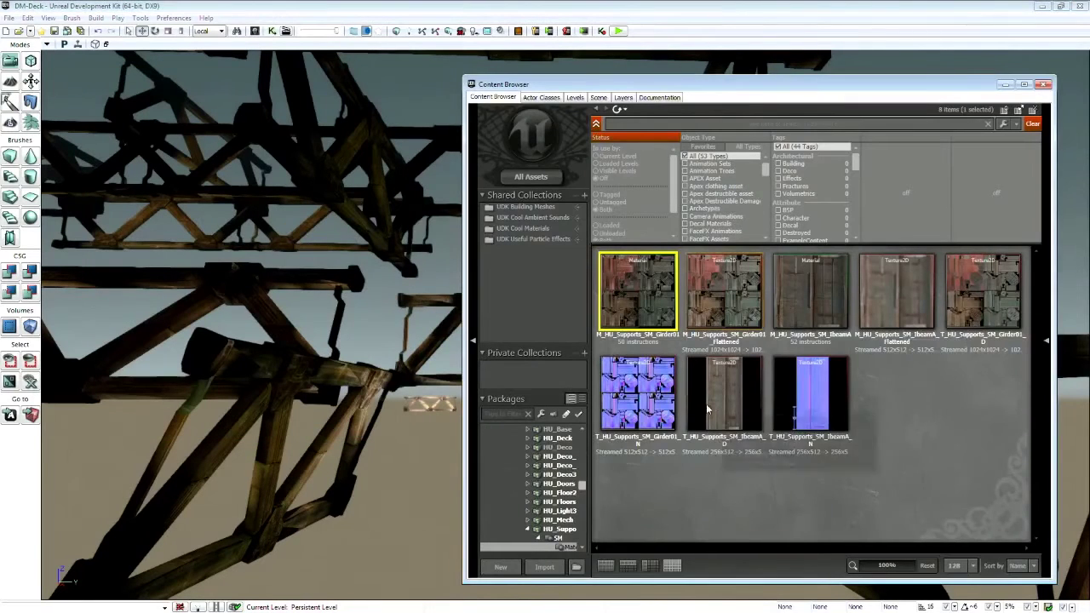
left_click_drag(578, 487, 582, 538)
left_click(543, 548)
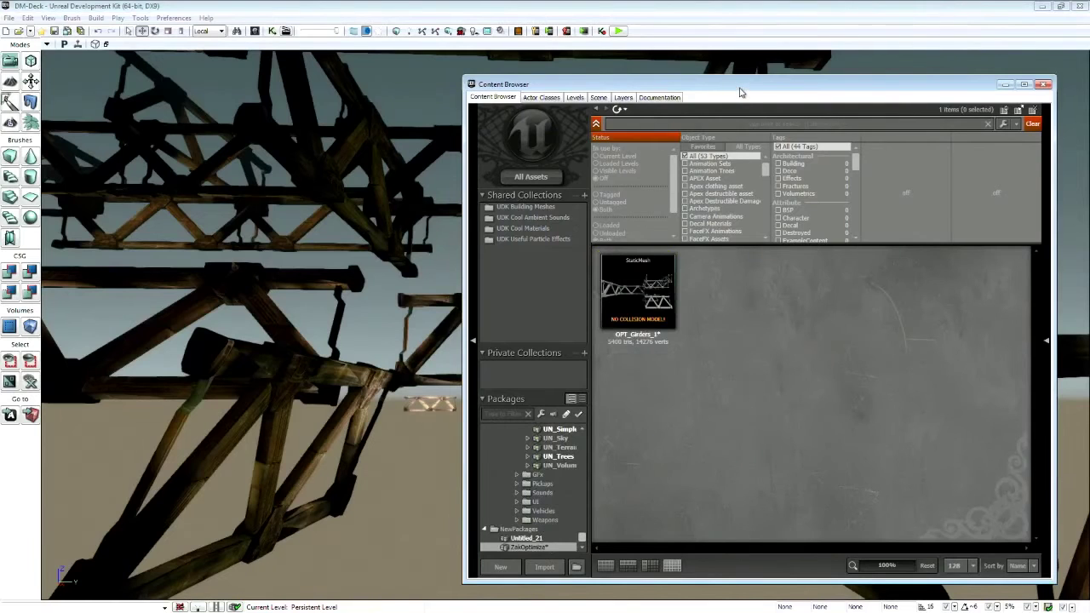
Move the Content Browser clear of the girders in the viewport and select the OPT_Girders_1 static mesh
left_click_drag(740, 92, 878, 77)
left_click(799, 311)
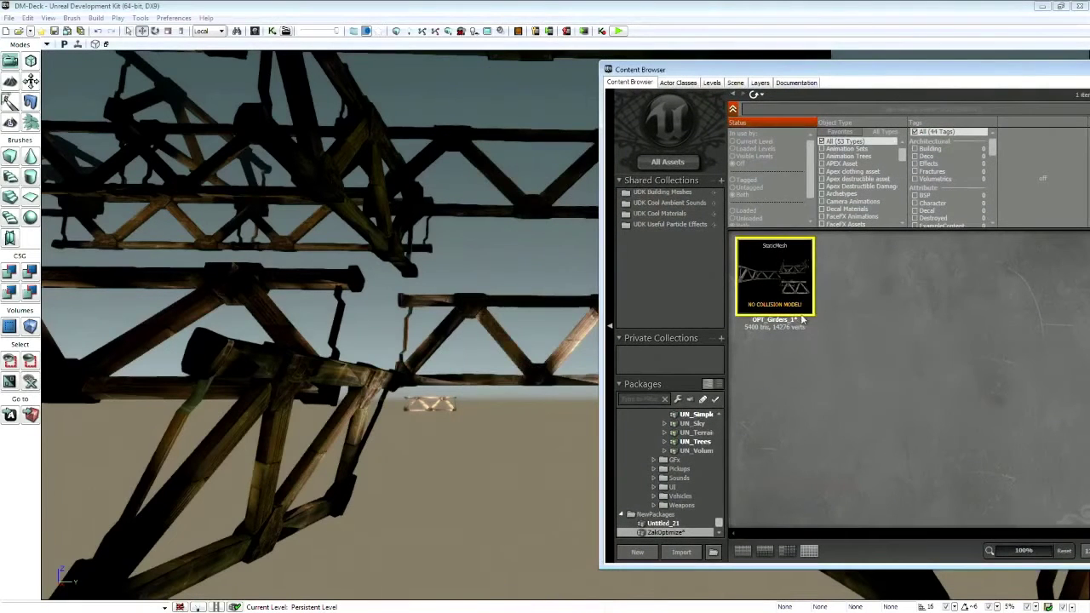
mouse_move(773, 284)
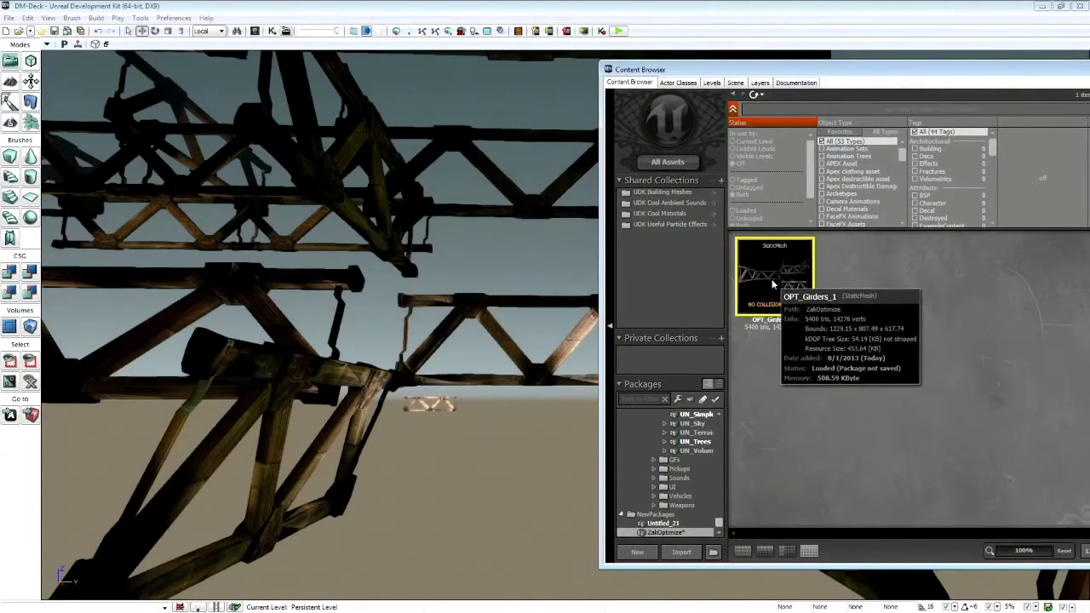
Delete the individual original girders that OPT_Girders_1 replaces from the level, one after another
left_click_drag(506, 424, 537, 468)
middle_click_drag(507, 428, 528, 443)
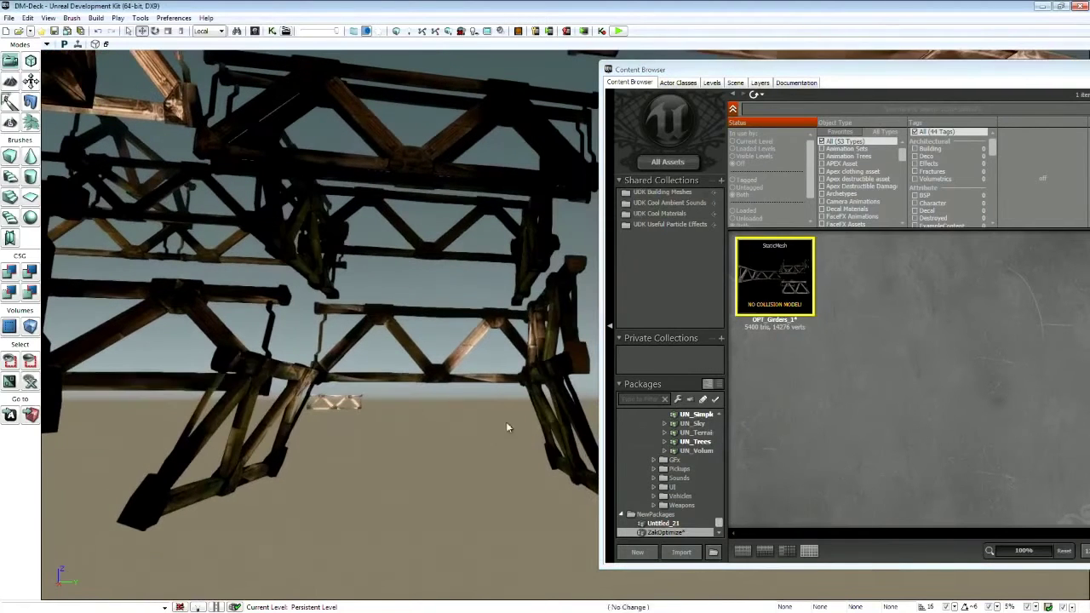
left_click(314, 368)
left_click_drag(387, 307, 377, 349)
key("Delete")
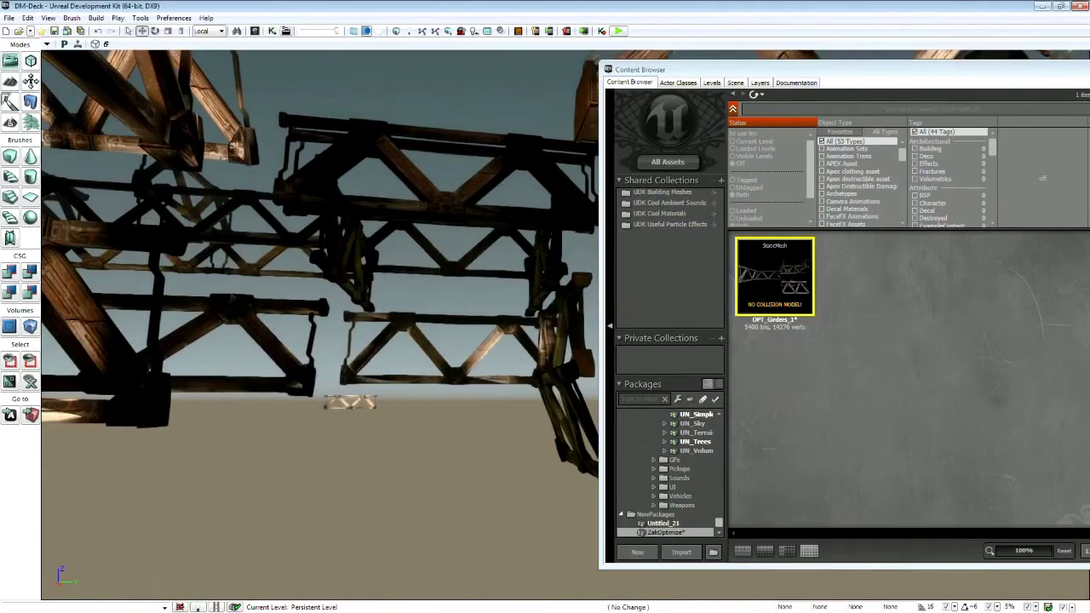
left_click(377, 349)
key("Delete")
left_click(365, 296)
key("Delete")
left_click(396, 207)
key("Delete")
left_click(400, 213)
key("Delete")
left_click(421, 242)
key("Delete")
left_click(553, 279)
key("Delete")
left_click(565, 316)
key("Delete")
left_click(567, 388)
key("Delete")
Place OPT_Girders_1 in the level and move the Content Browser out of the viewport
left_click_drag(774, 272, 454, 489)
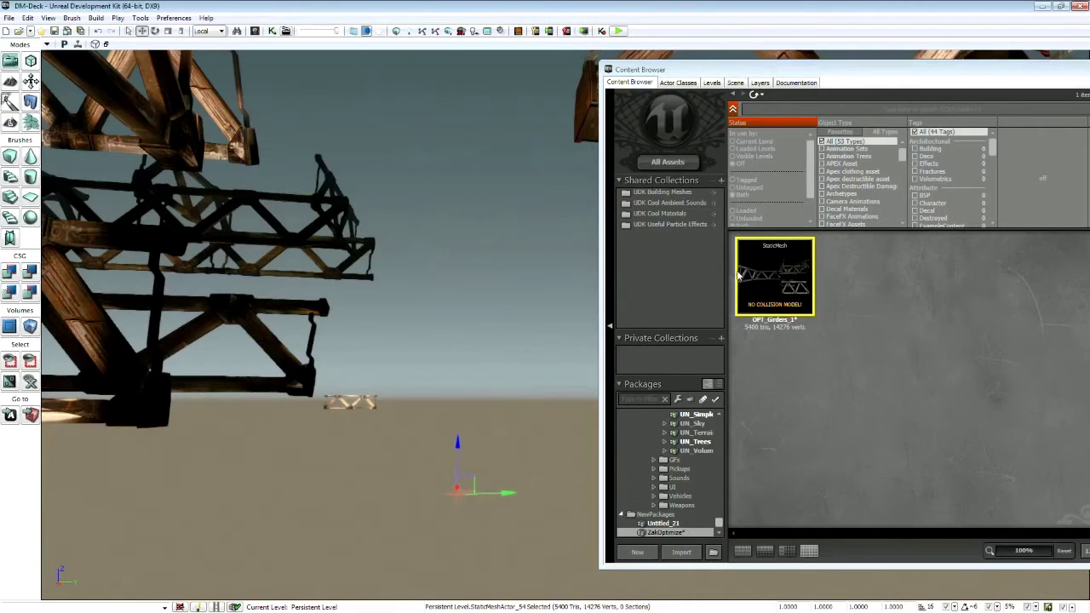
left_click_drag(730, 72, 1089, 72)
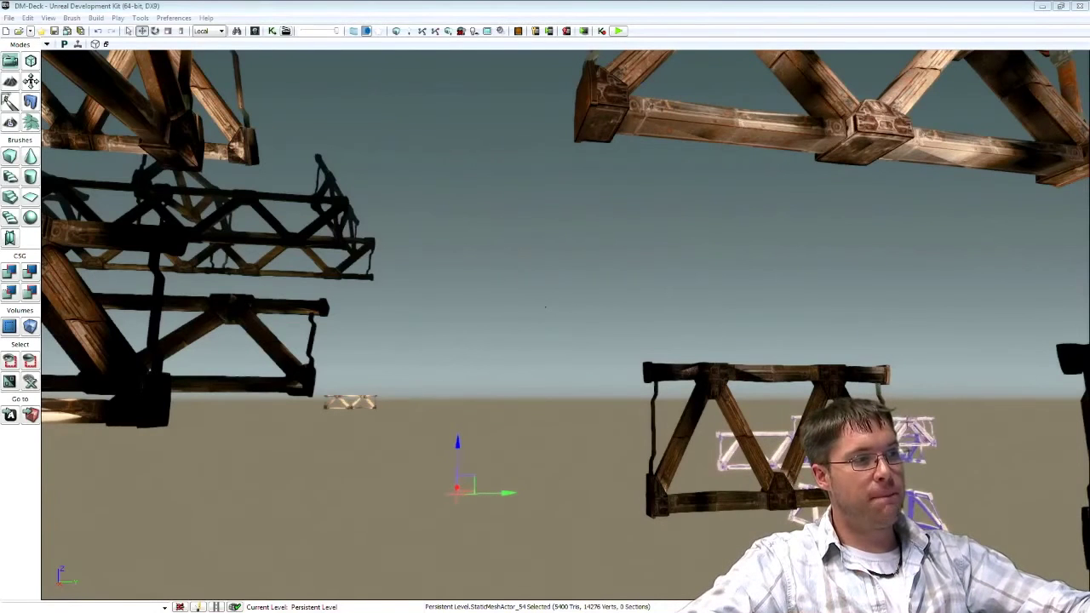
Set the placed girder mesh's Location to X 0, Y 0, Z 0 in its properties and close them
key("F4")
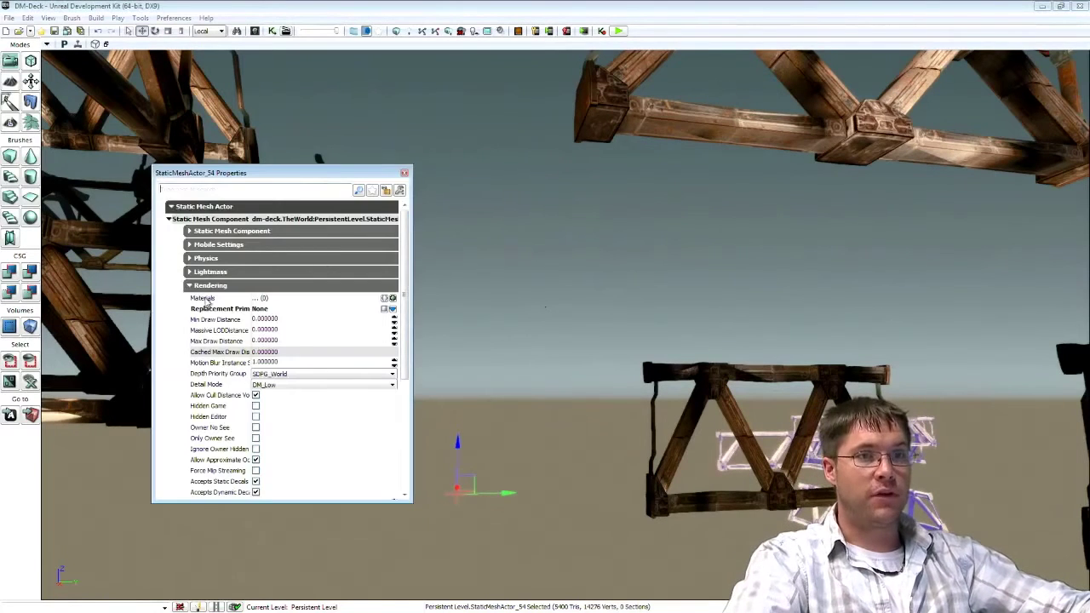
left_click(207, 287)
left_click(184, 220)
left_click(176, 208)
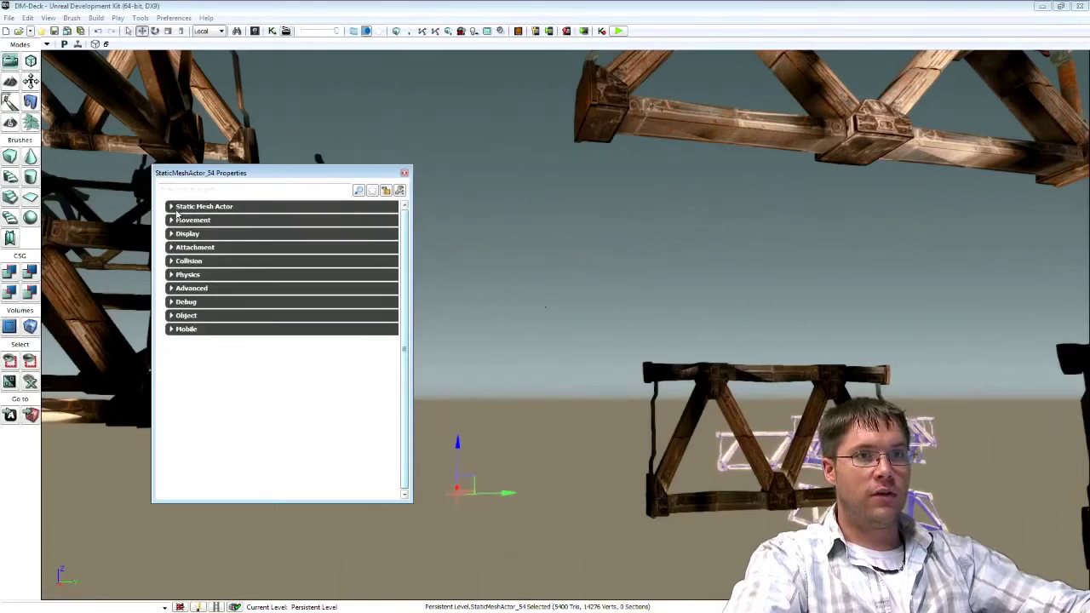
left_click(181, 221)
left_click(188, 234)
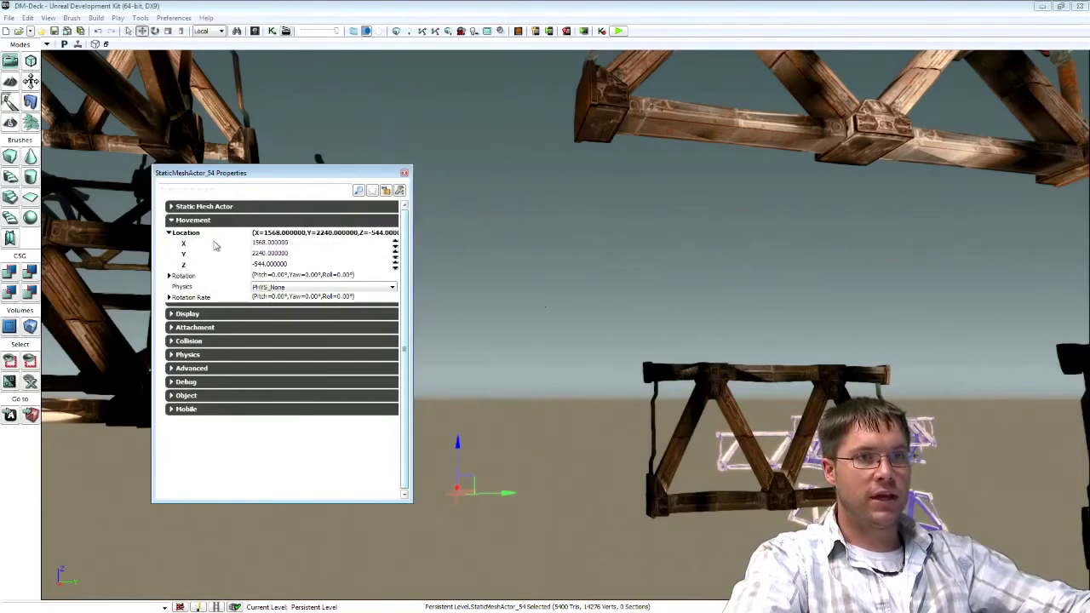
left_click(278, 244)
type("0")
key("Tab")
type("0")
key("Tab")
type("0")
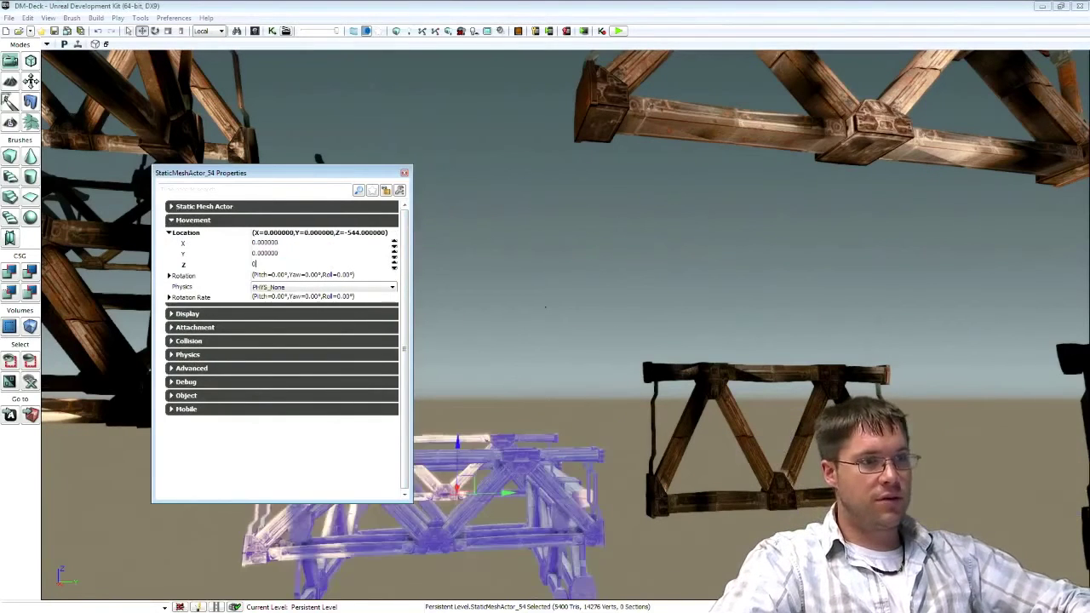
key("Return")
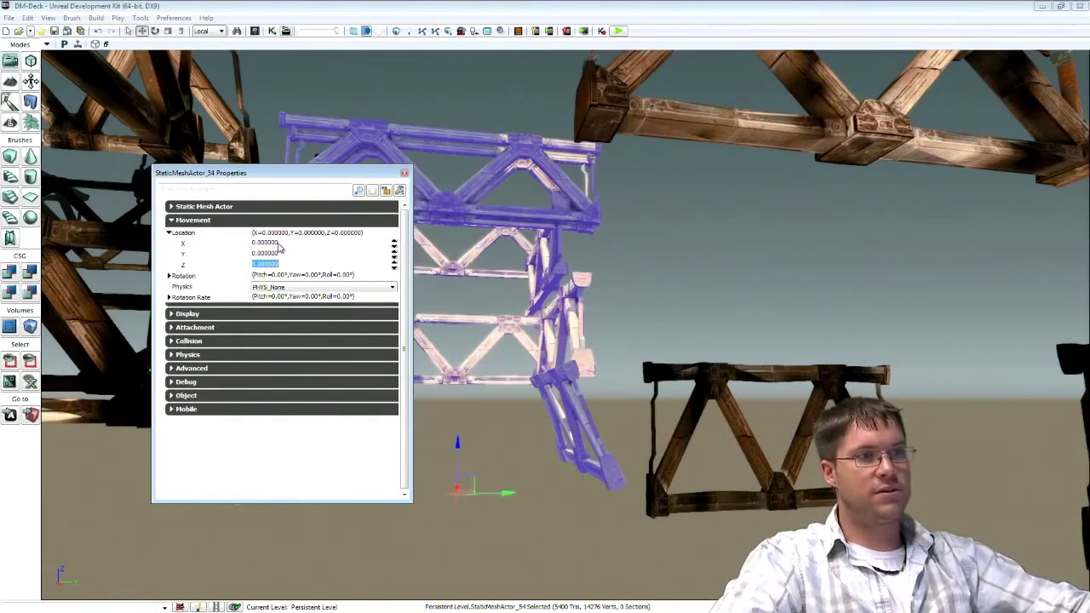
left_click(404, 173)
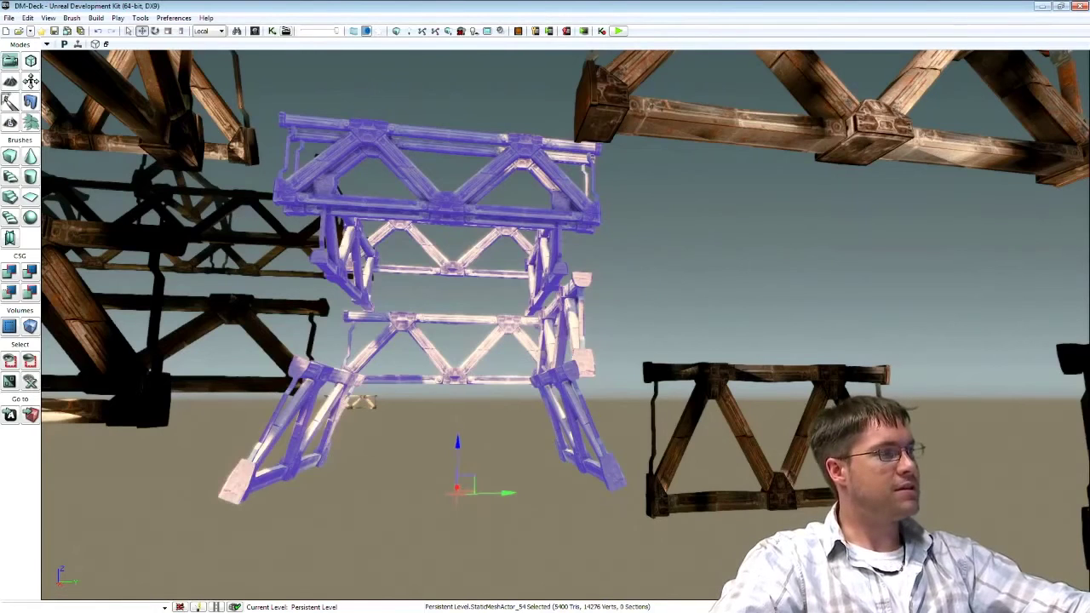
Open OPT_Girders_1 in the Static Mesh Editor and position and enlarge the editor window to show the Mesh Simplification settings
left_click_drag(1089, 81, 982, 73)
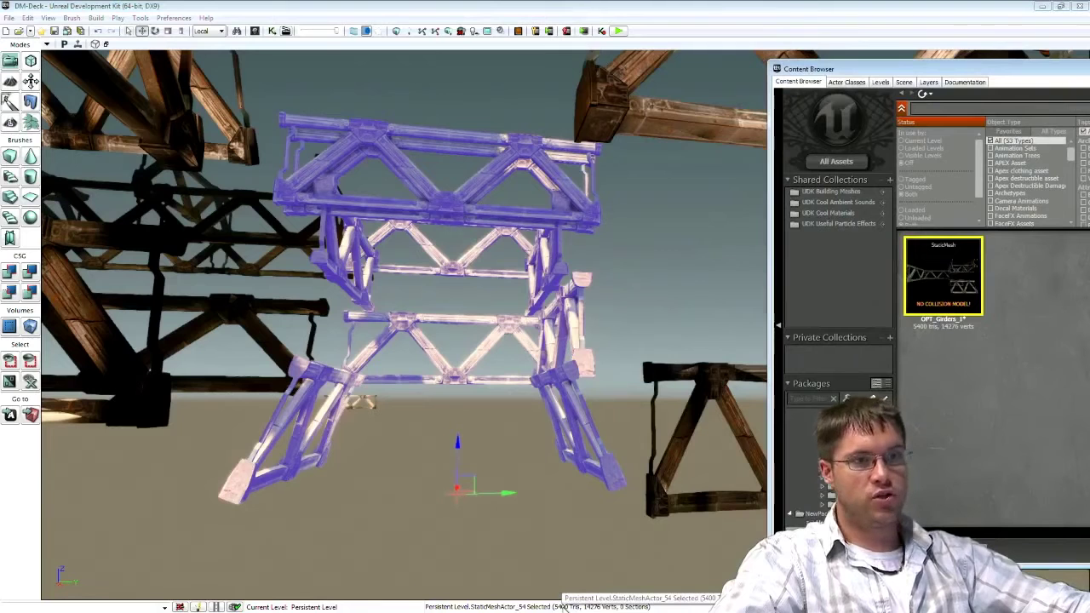
double_click(944, 271)
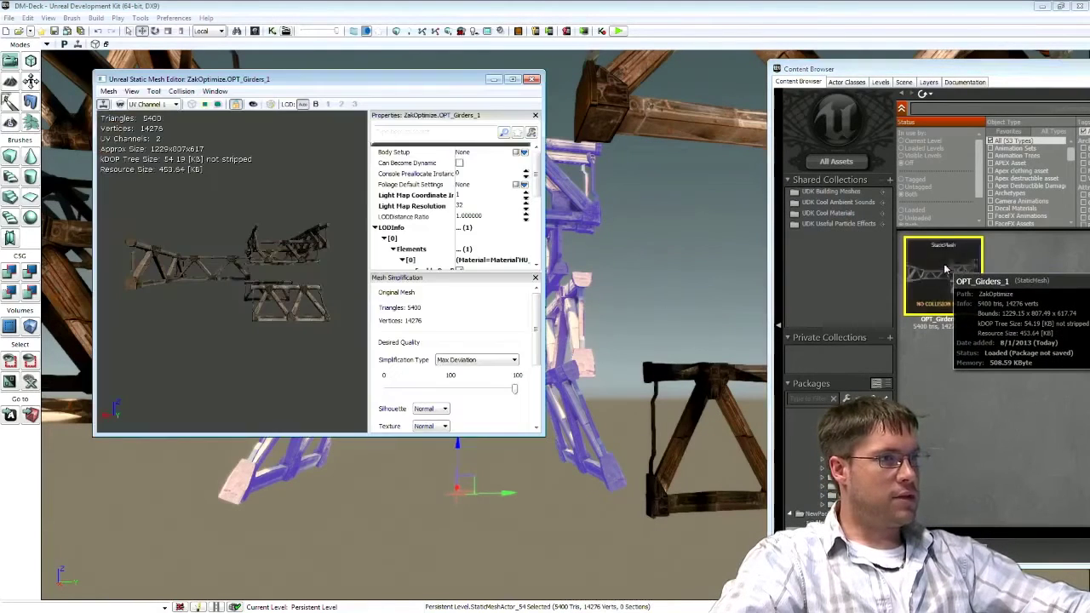
double_click(961, 70)
left_click_drag(281, 79, 741, 96)
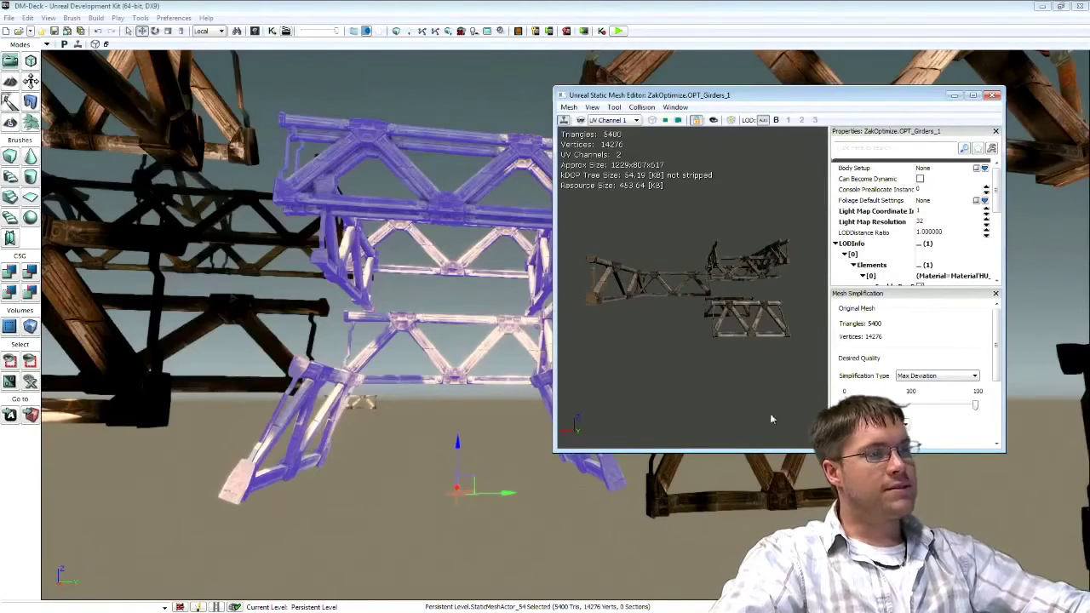
left_click_drag(761, 453, 762, 535)
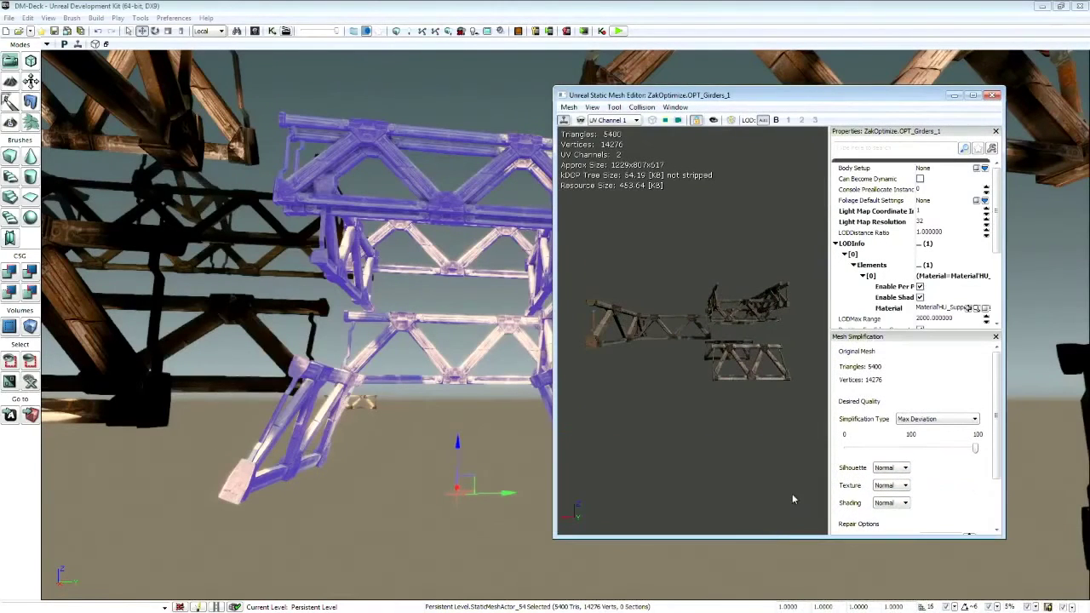
Set the Simplification Type to Number of Triangles (%) and review the Silhouette quality choices, leaving Normal selected
left_click(926, 420)
left_click(930, 437)
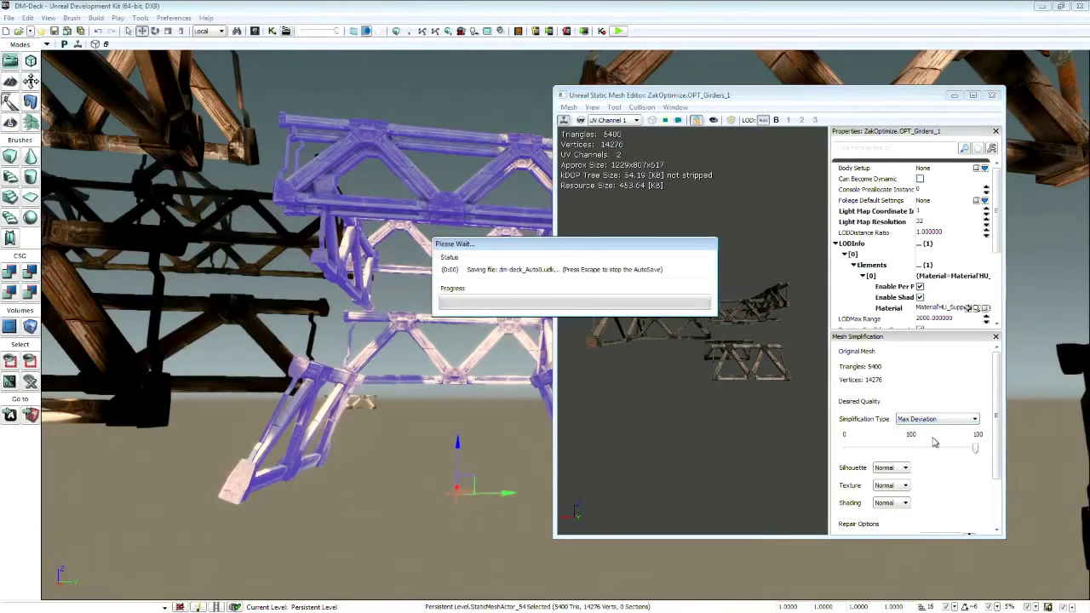
left_click(933, 420)
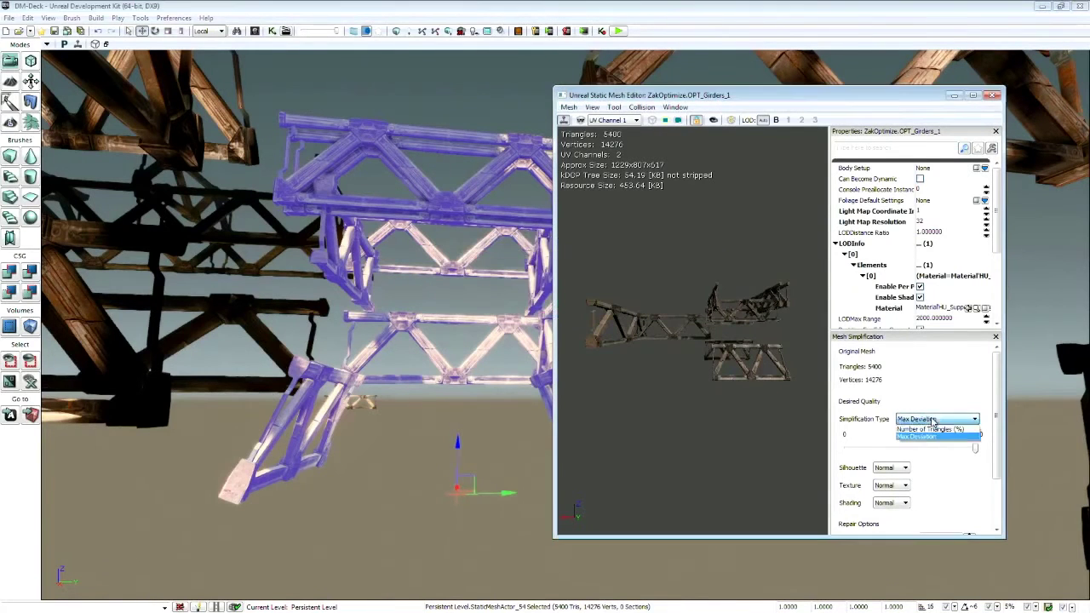
left_click(931, 429)
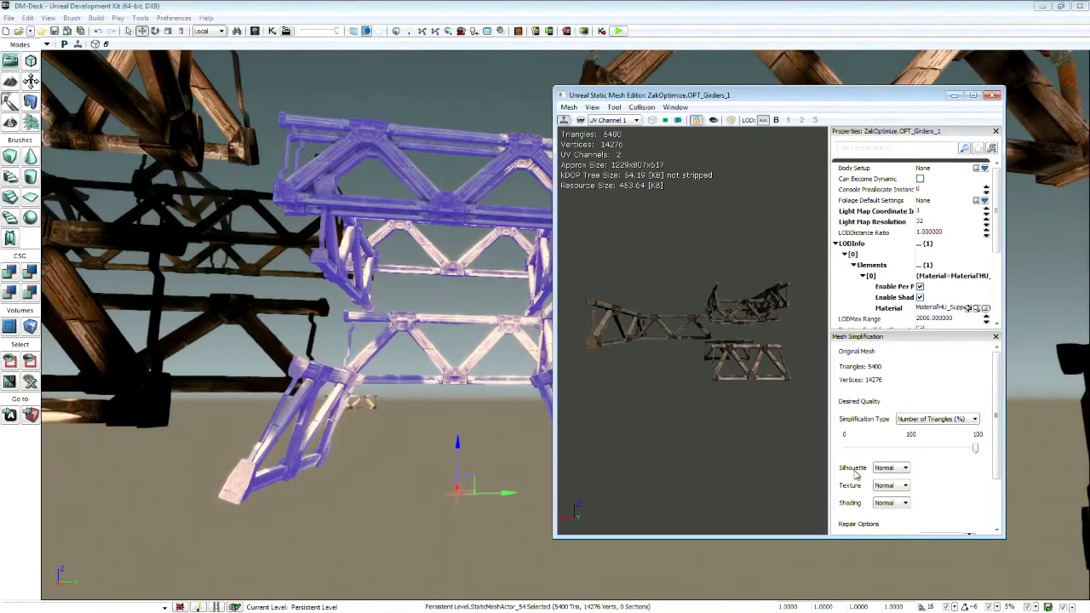
left_click(890, 467)
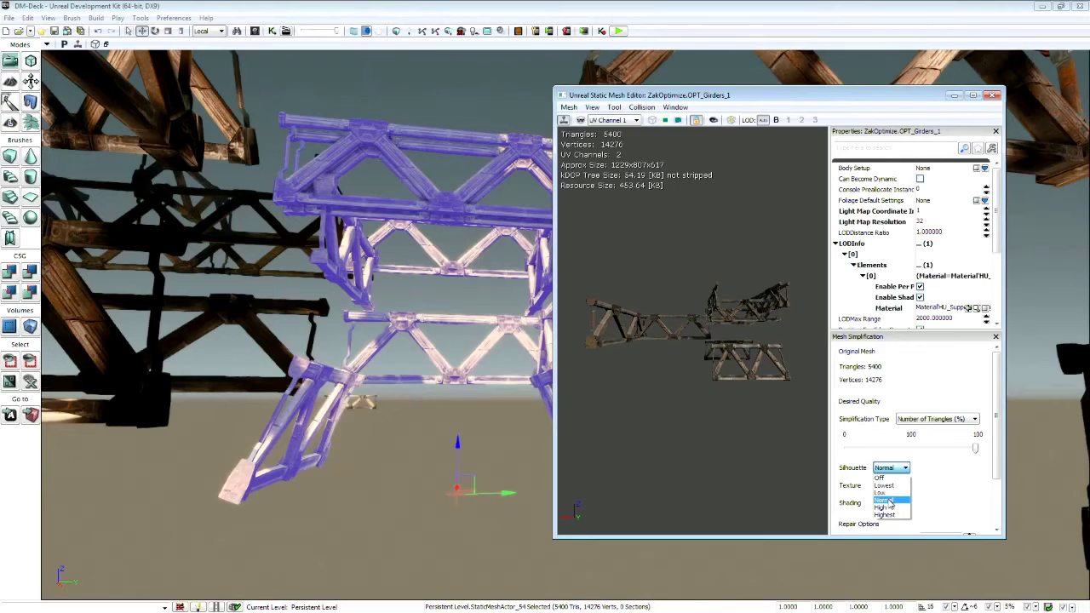
left_click(848, 488)
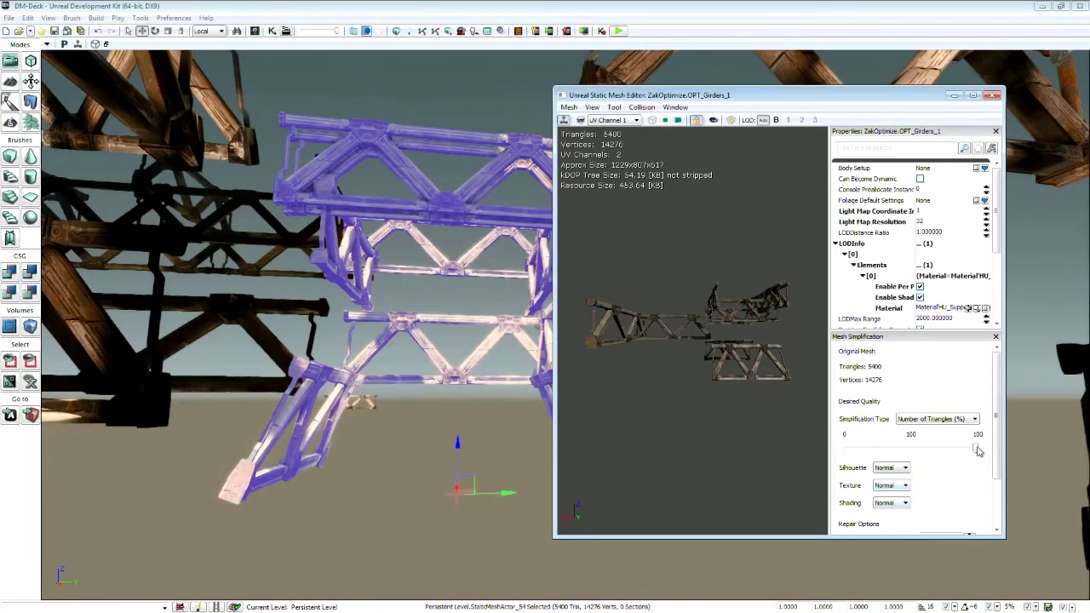
Reduce the triangle percentage of OPT_Girders_1 to 50 and simplify LOD0
left_click_drag(975, 449, 914, 465)
left_click_drag(912, 448, 905, 446)
scroll(898, 472, "down", 2)
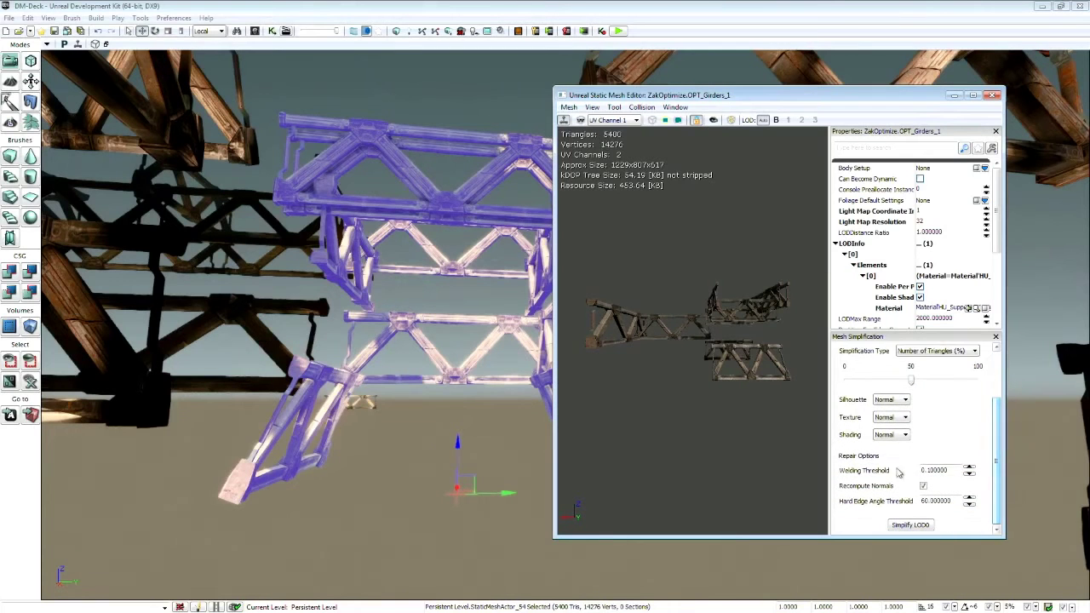
left_click(911, 526)
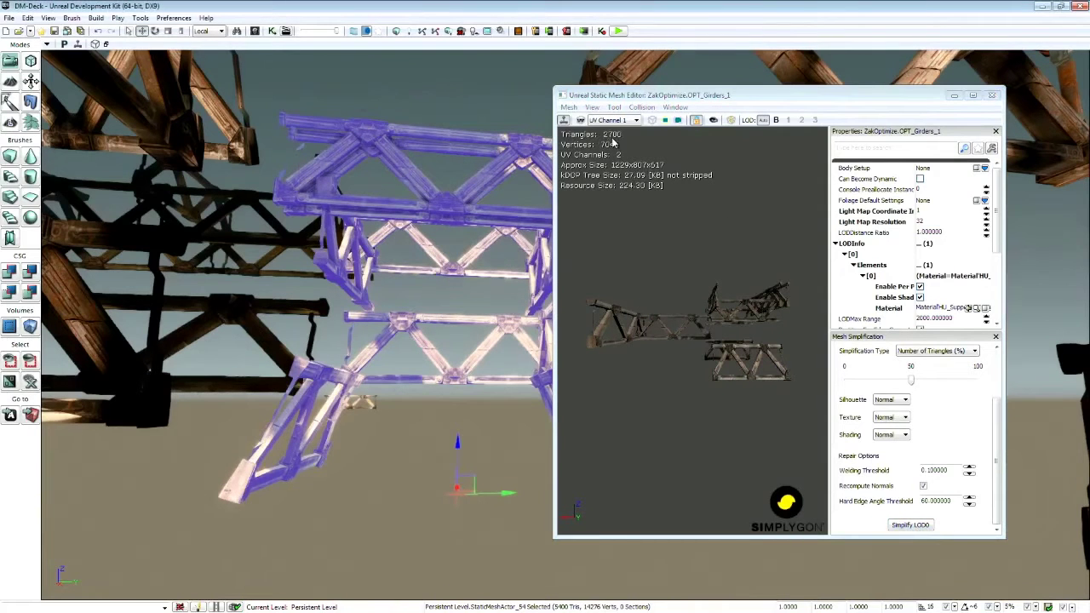
Examine the simplified girders up close in the level and deselect them to check their shape and textures
right_click_drag(418, 278, 418, 167)
left_click_drag(418, 277, 418, 154)
middle_click_drag(418, 277, 411, 315)
left_click_drag(411, 346, 411, 213)
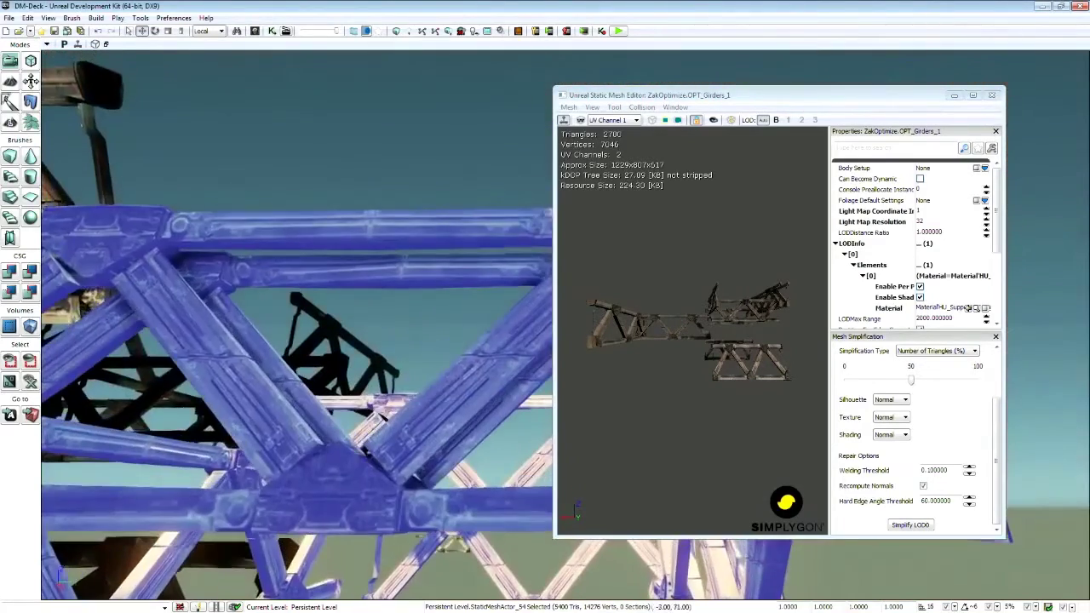
left_click_drag(244, 480, 244, 412)
left_click_drag(341, 420, 340, 556)
middle_click_drag(341, 420, 340, 545)
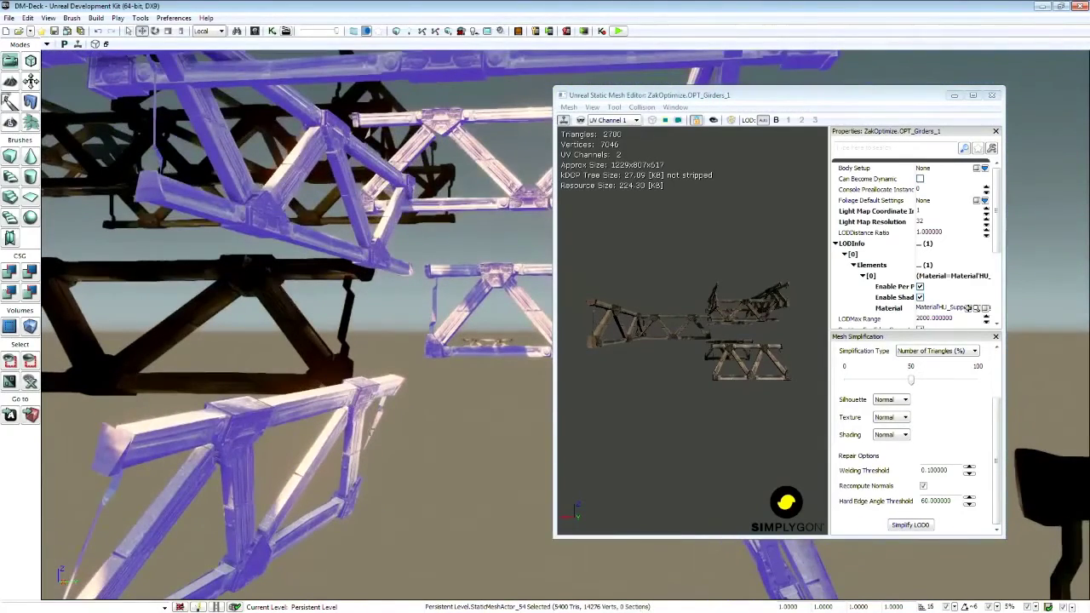
key("Escape")
right_click_drag(399, 384, 390, 356)
left_click_drag(402, 400, 404, 391)
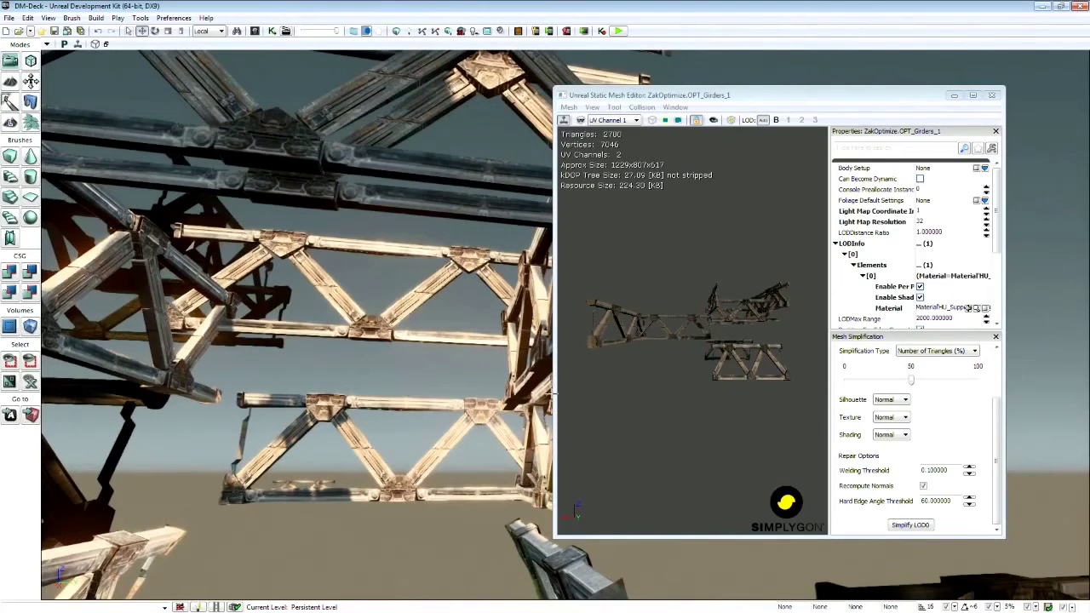
Try simplifying LOD0 of the girder mesh at 19 percent and at 41 percent of its triangles
left_click_drag(910, 382, 872, 387)
left_click(910, 525)
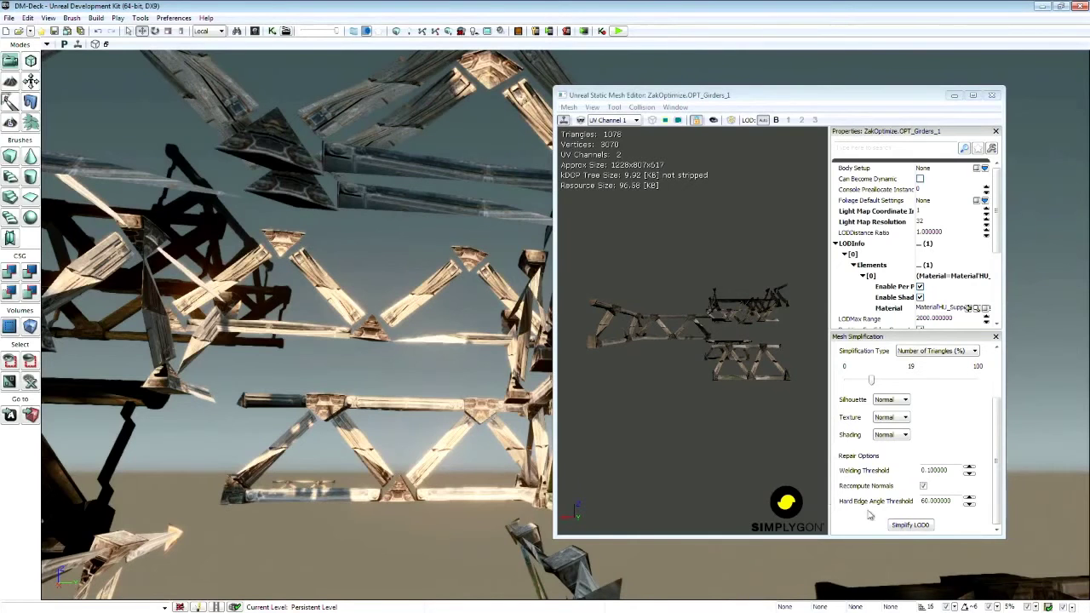
left_click_drag(873, 382, 900, 395)
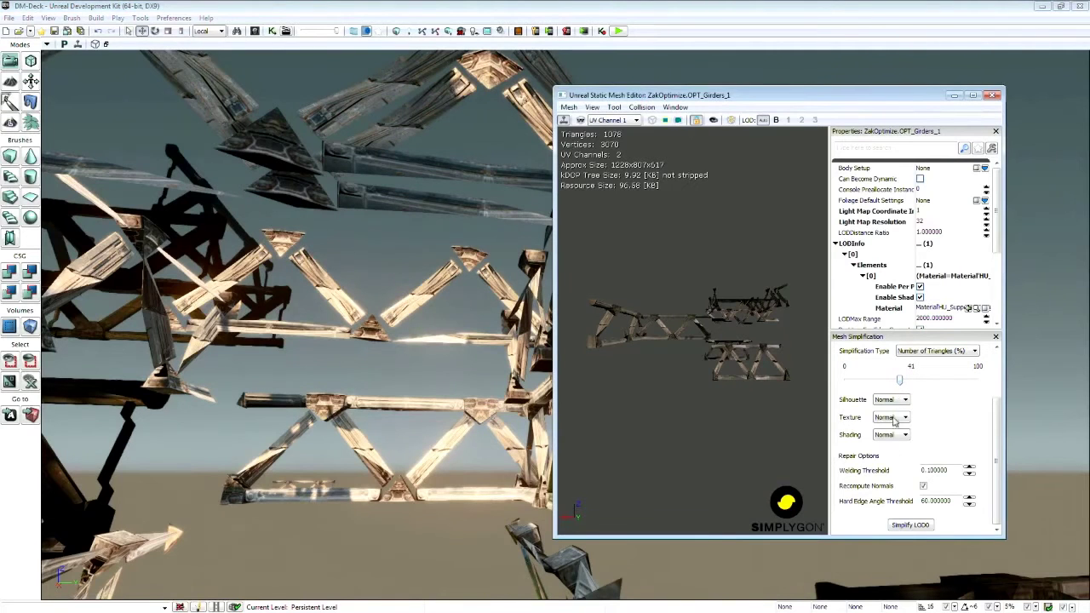
left_click(906, 525)
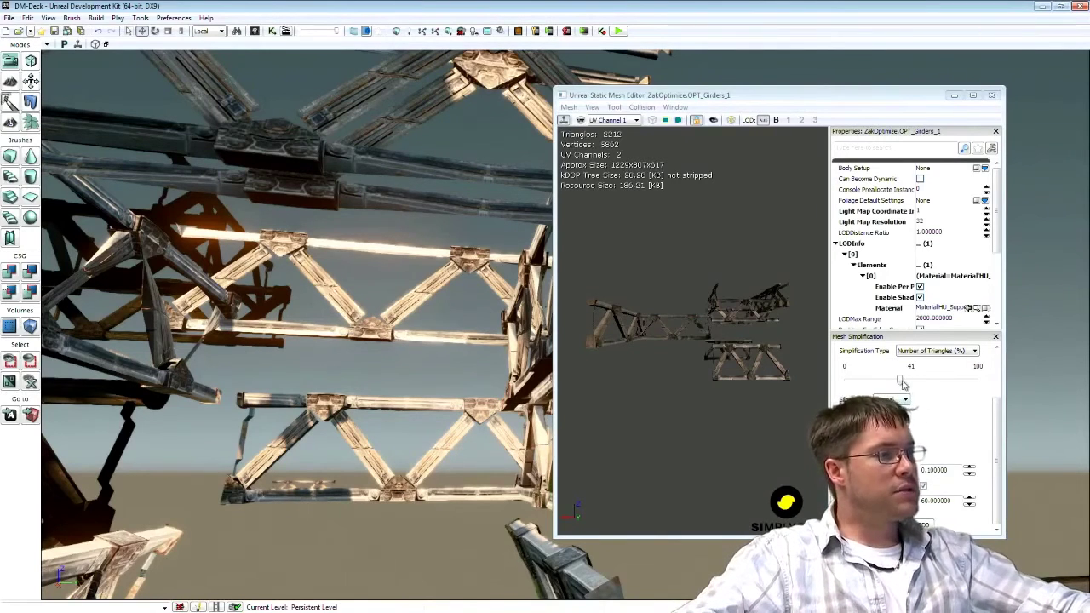
Set the triangle percentage back to 50 and simplify LOD0 of OPT_Girders_1 again
left_click_drag(899, 380, 911, 380)
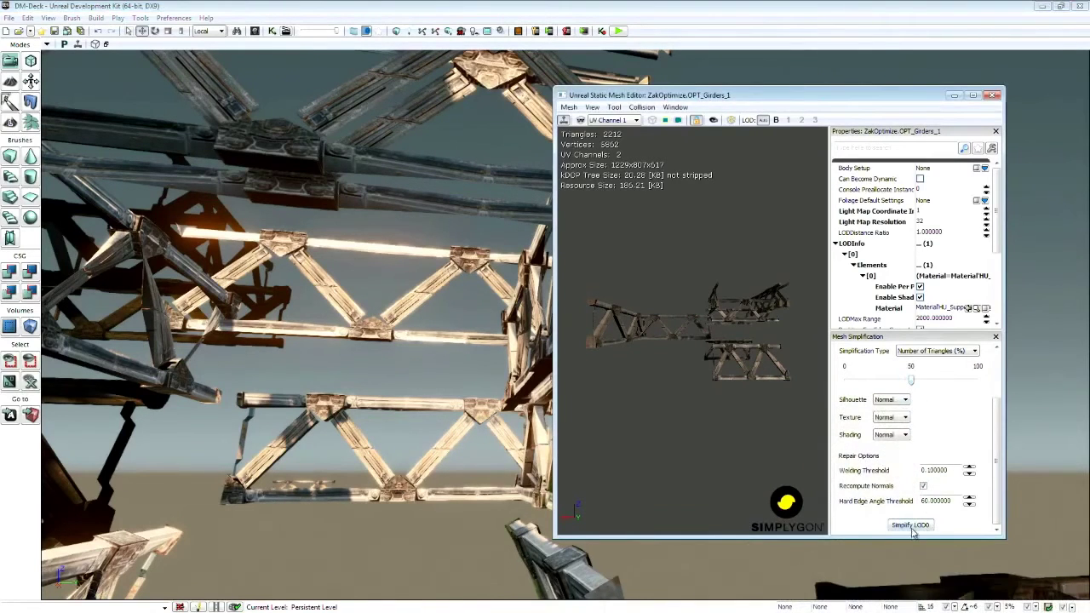
left_click(911, 525)
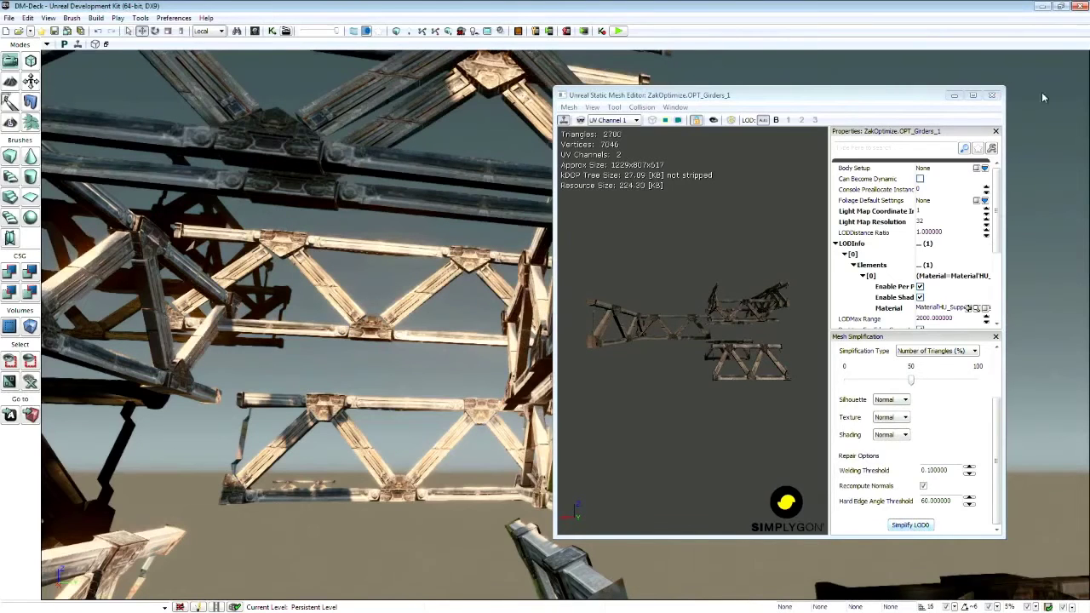
Turn on the UV overlay for OPT_Girders_1 in a wider mesh viewport and display UV channel 0
left_click_drag(800, 96, 749, 77)
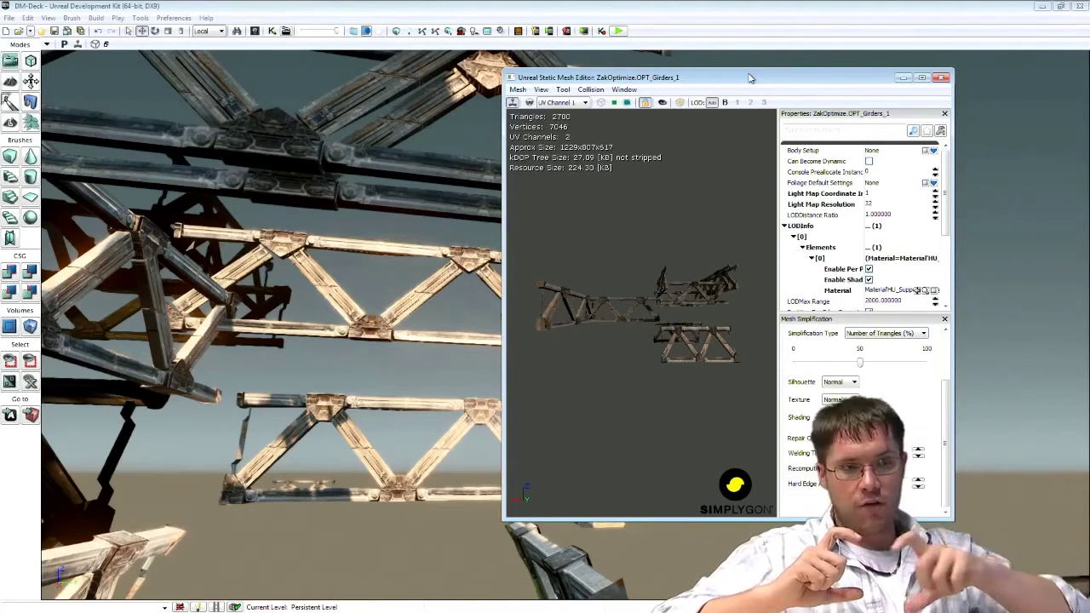
right_click_drag(426, 255, 382, 294)
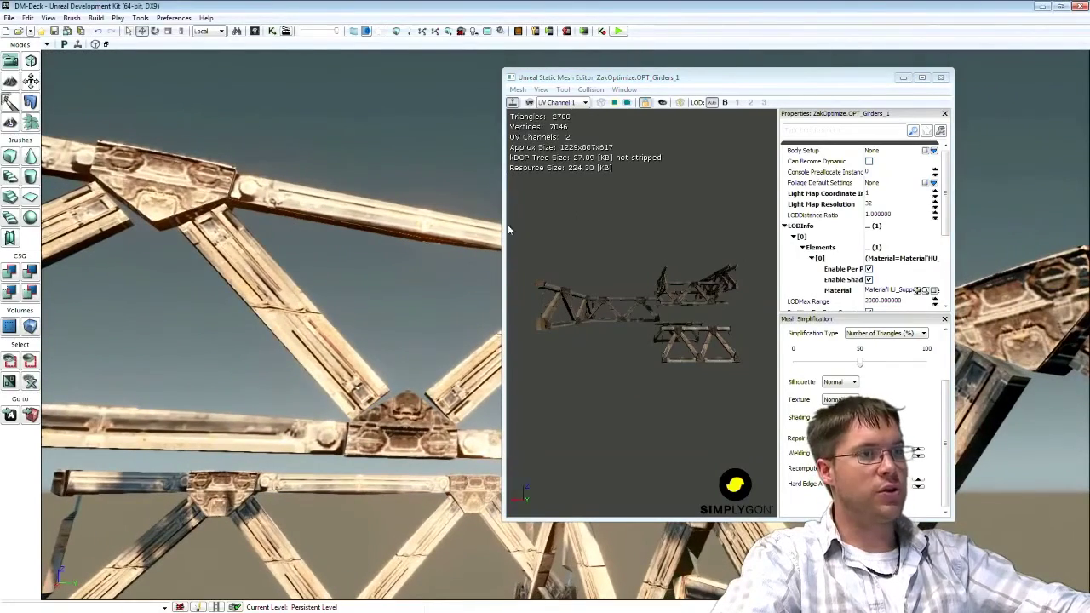
left_click_drag(504, 224, 354, 224)
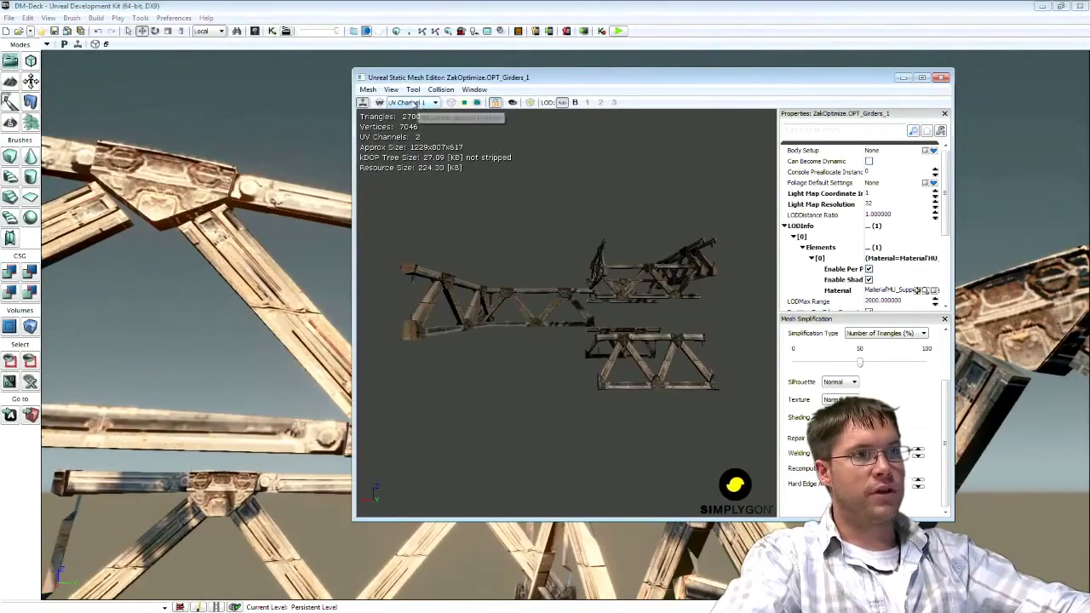
left_click(391, 90)
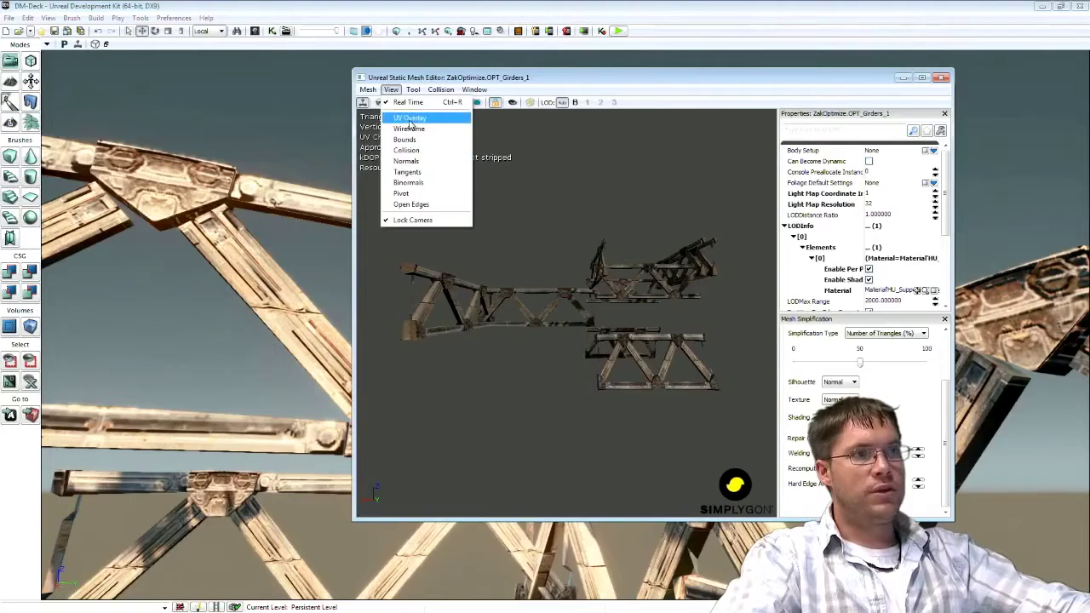
left_click(410, 118)
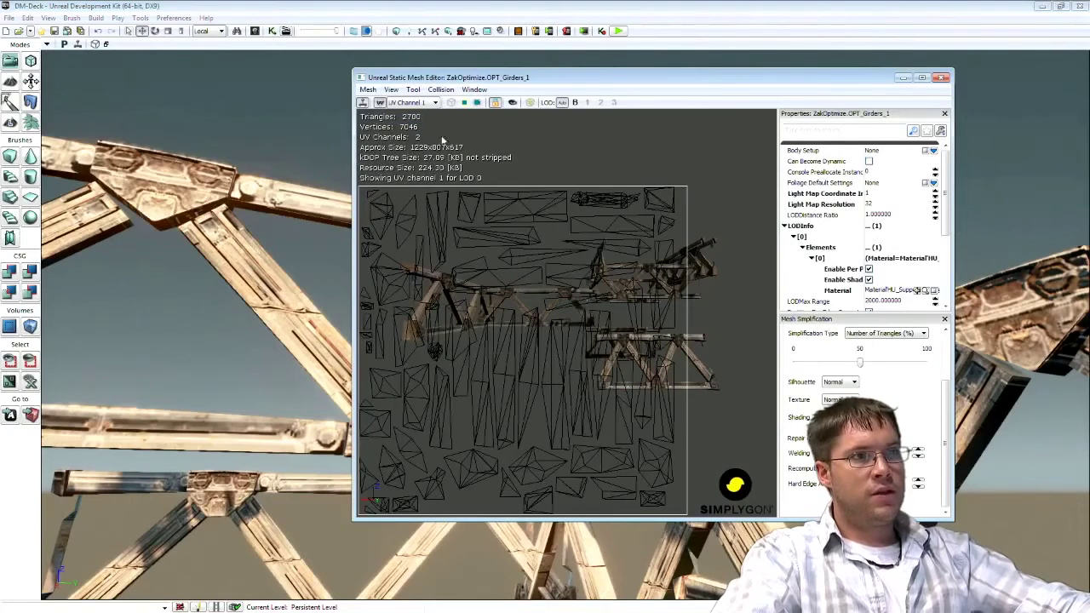
left_click(422, 102)
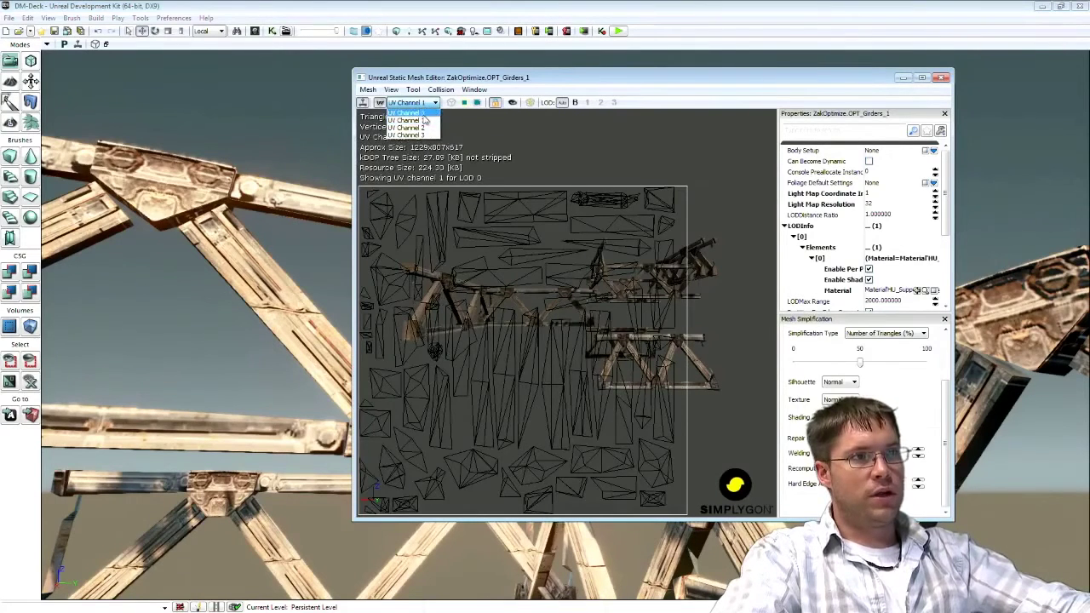
left_click(415, 113)
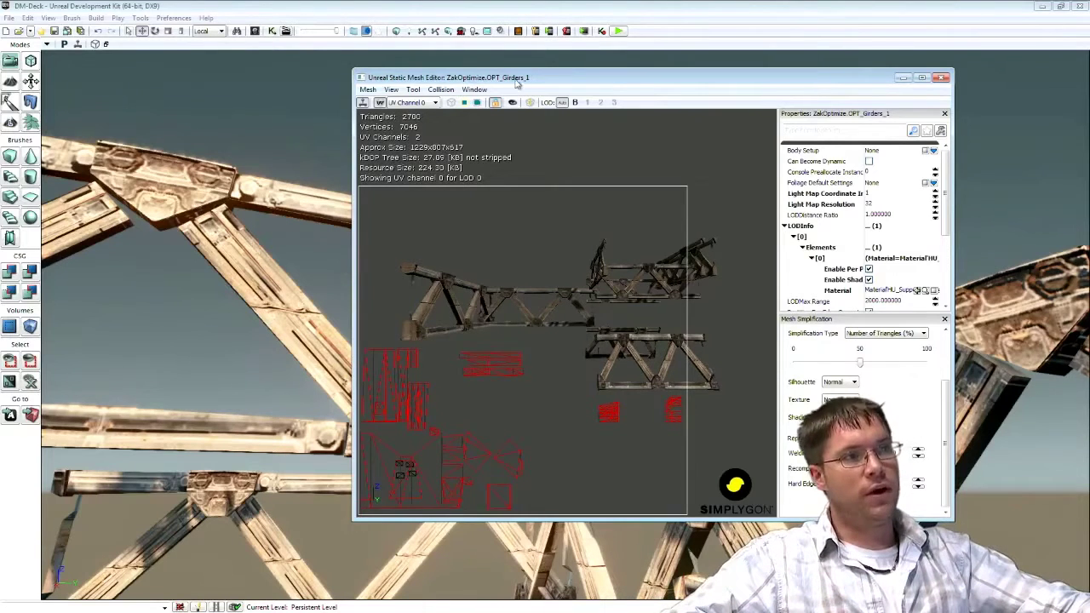
Compare the girder textures in the level with UV channel 0, and switch the UV overlay back to channel 1
left_click_drag(515, 88, 714, 95)
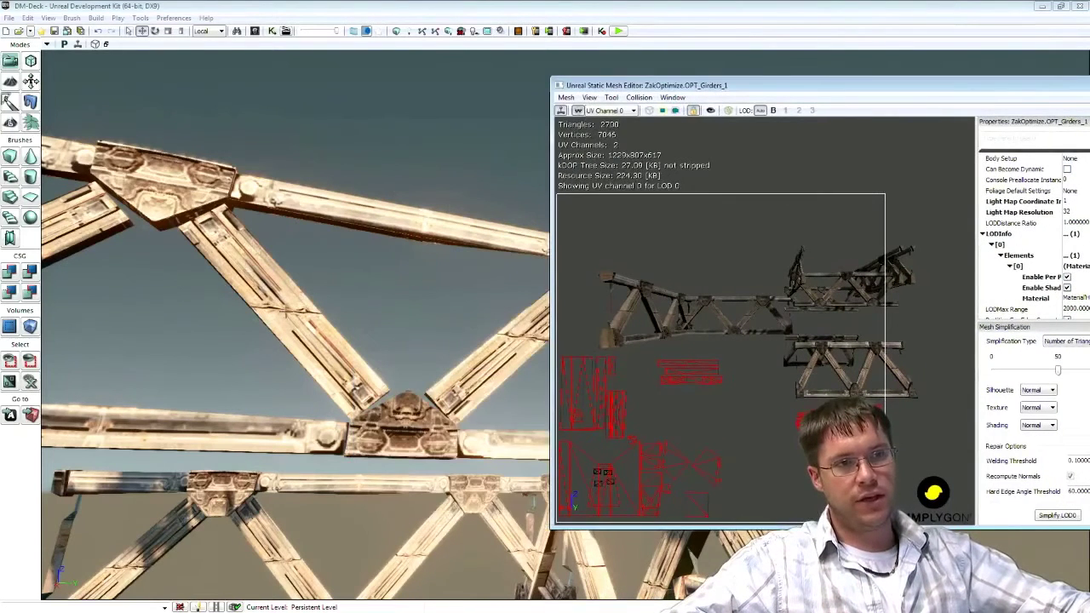
left_click_drag(388, 343, 340, 349)
left_click_drag(417, 328, 414, 287)
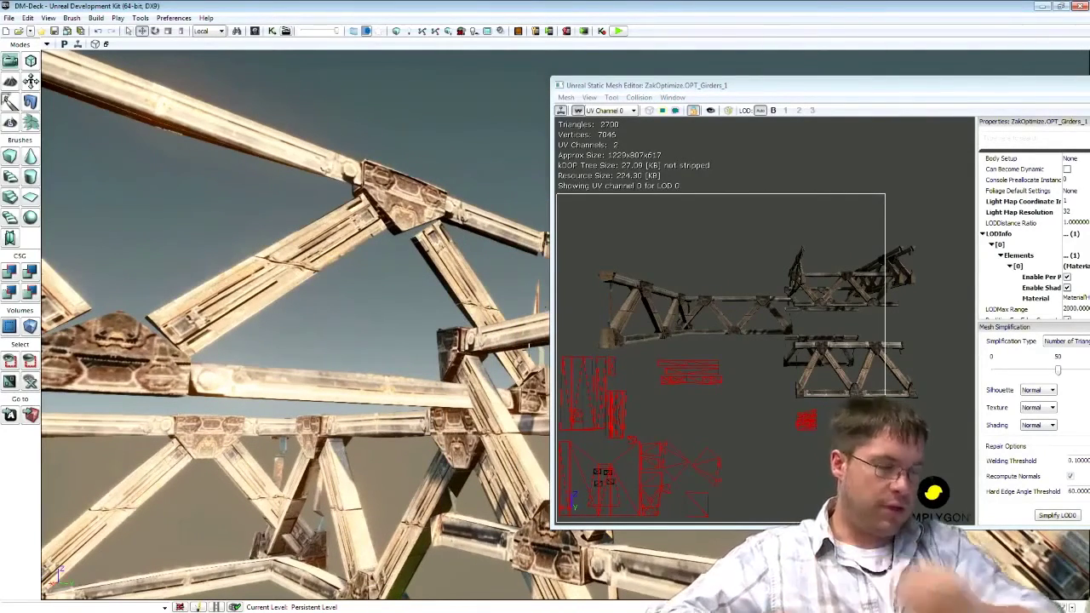
left_click(618, 112)
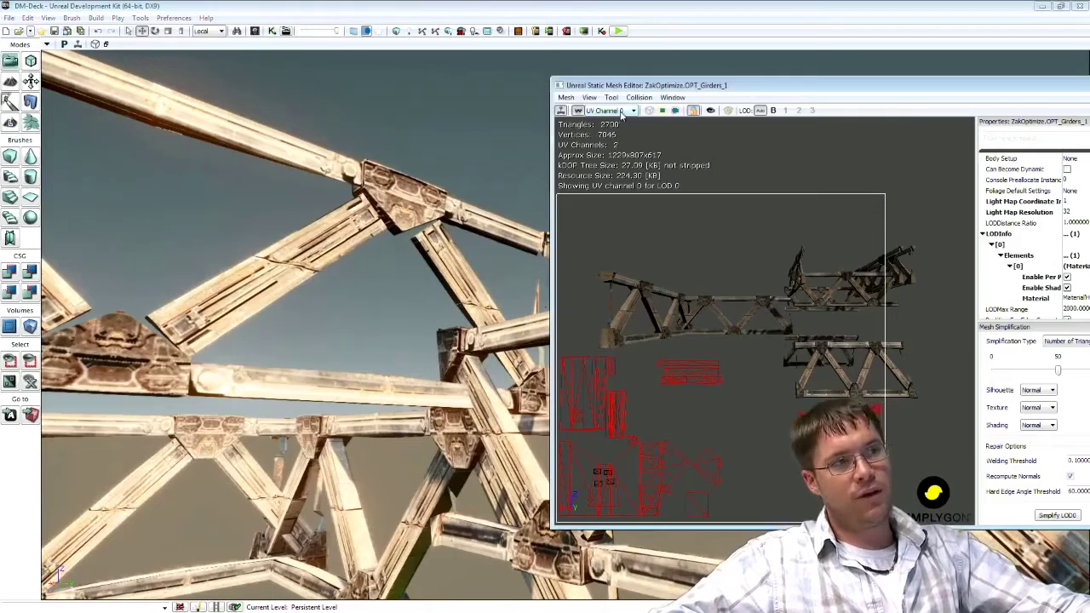
left_click(621, 130)
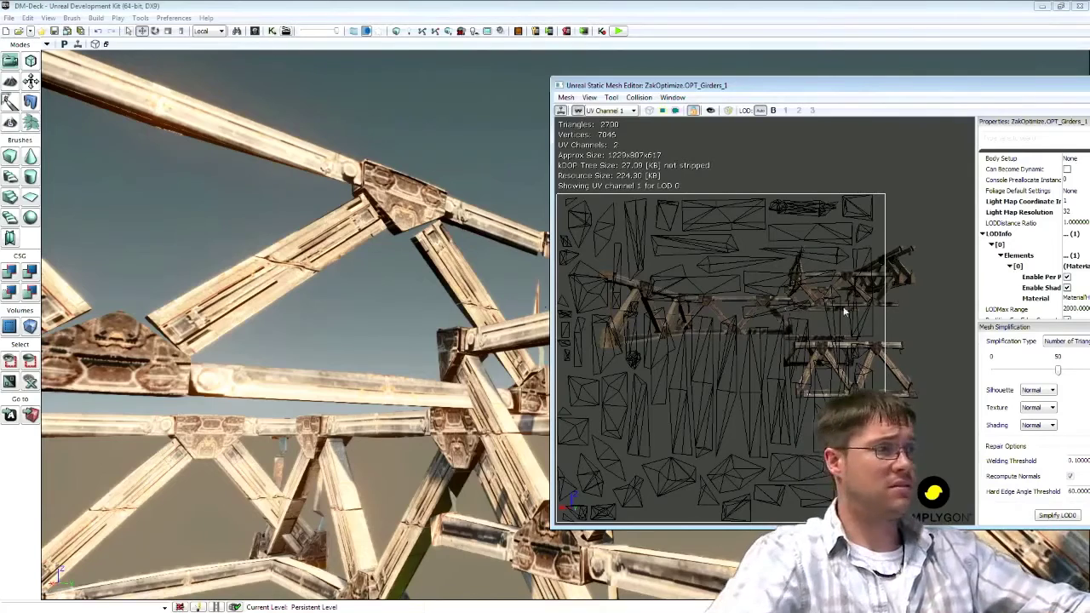
Generate unique UVs for OPT_Girders_1 using the preset packing settings, and close the mesh editor
left_click_drag(896, 93, 654, 101)
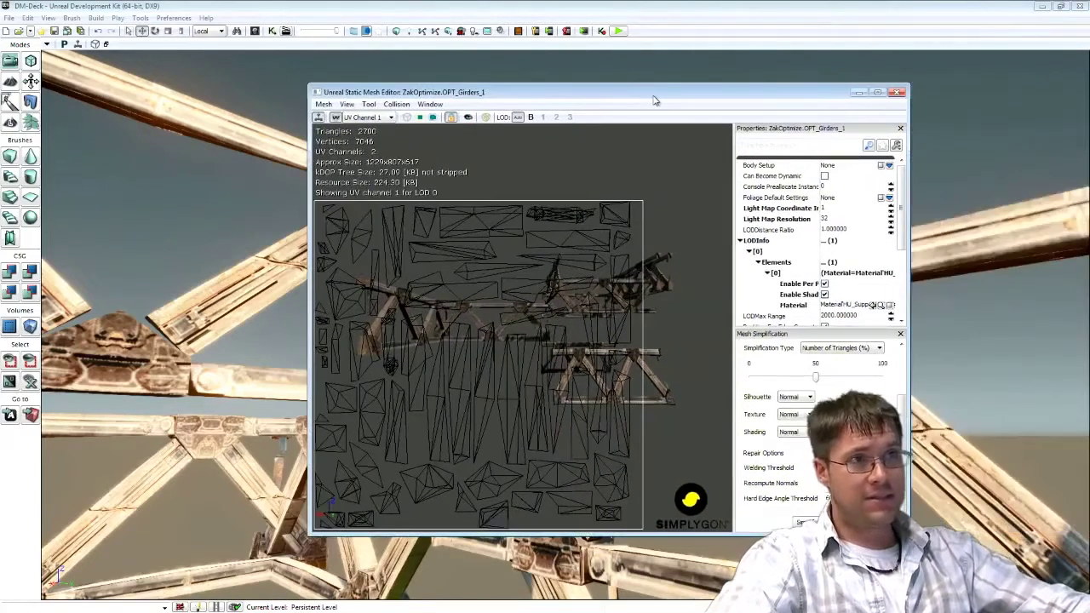
left_click(368, 105)
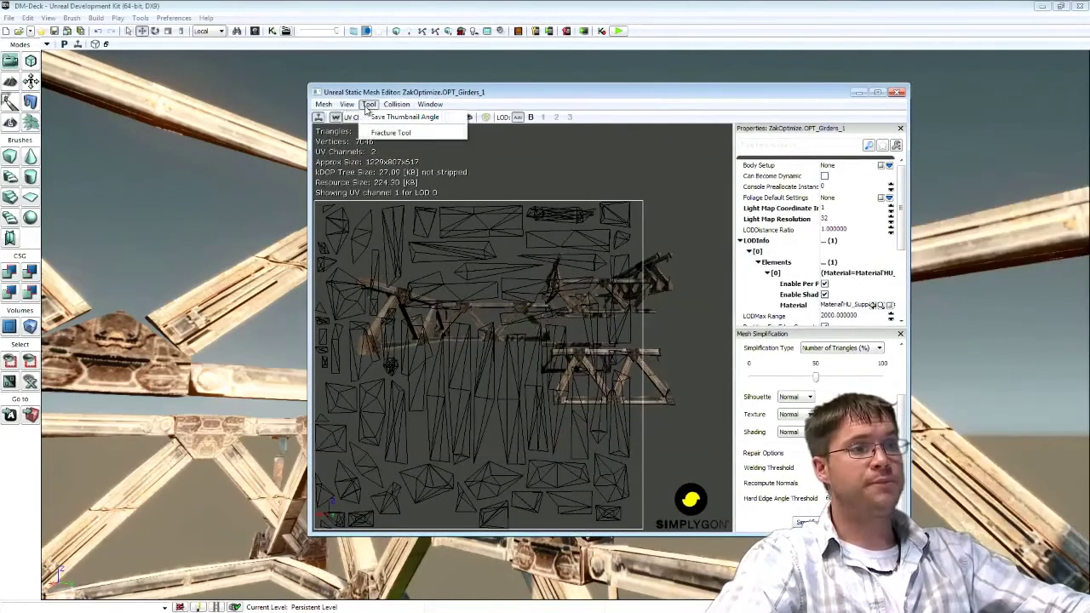
left_click(368, 105)
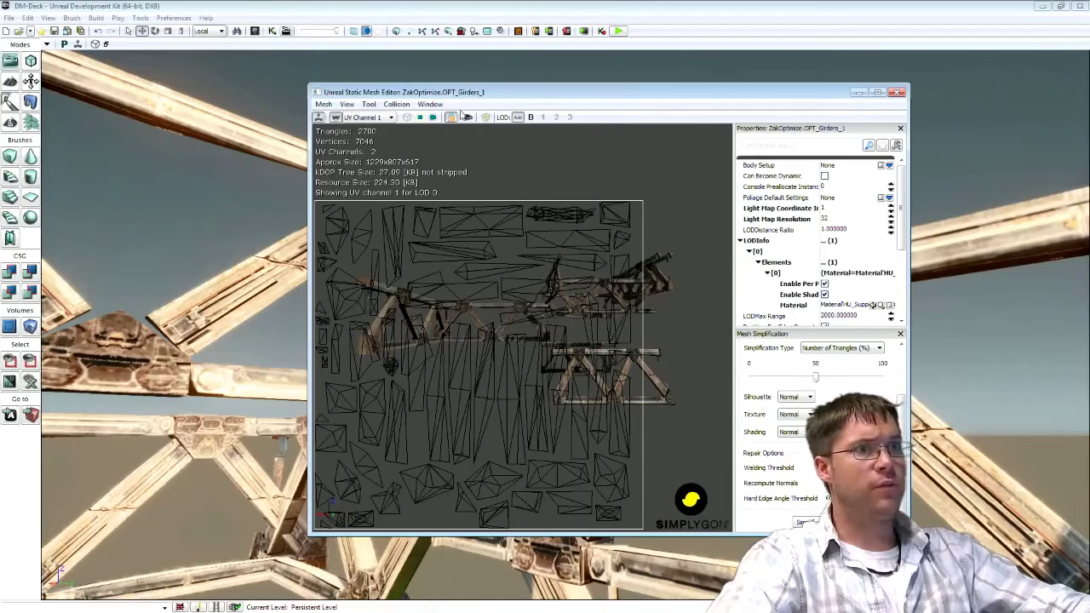
left_click(348, 105)
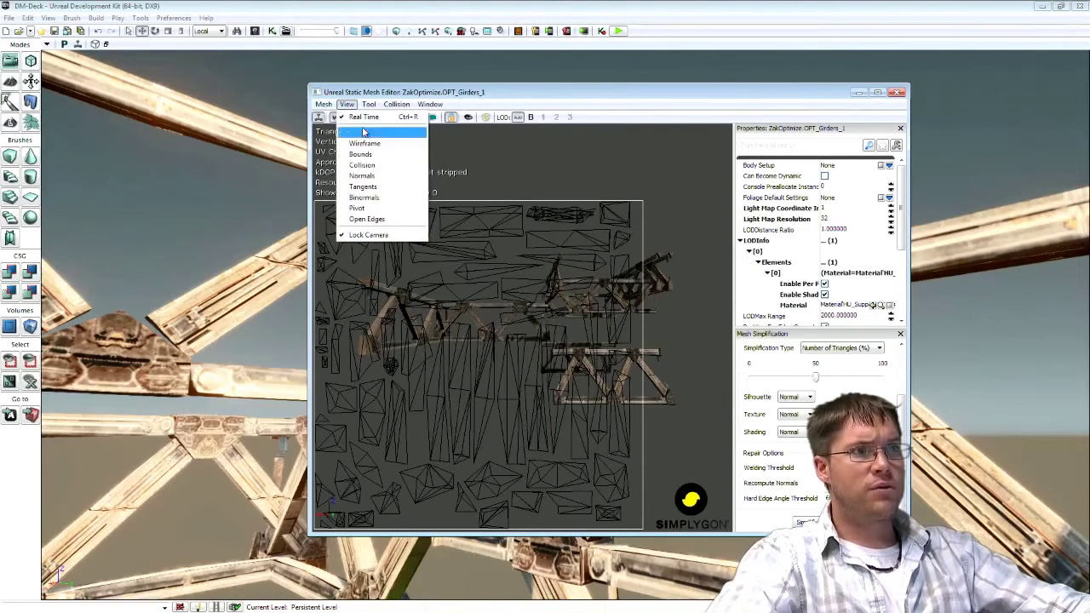
left_click(430, 104)
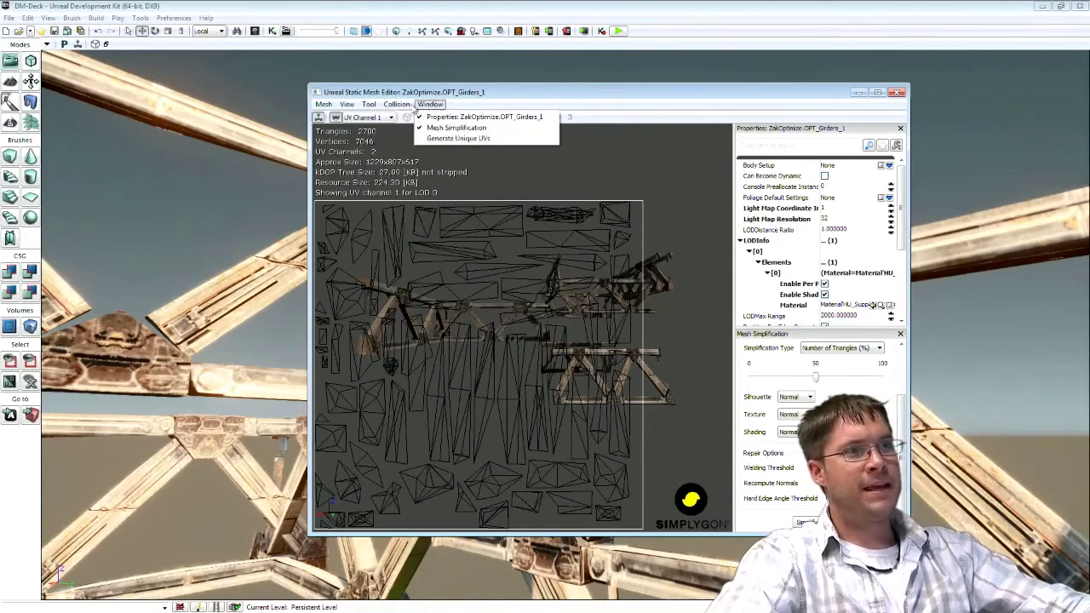
left_click(451, 139)
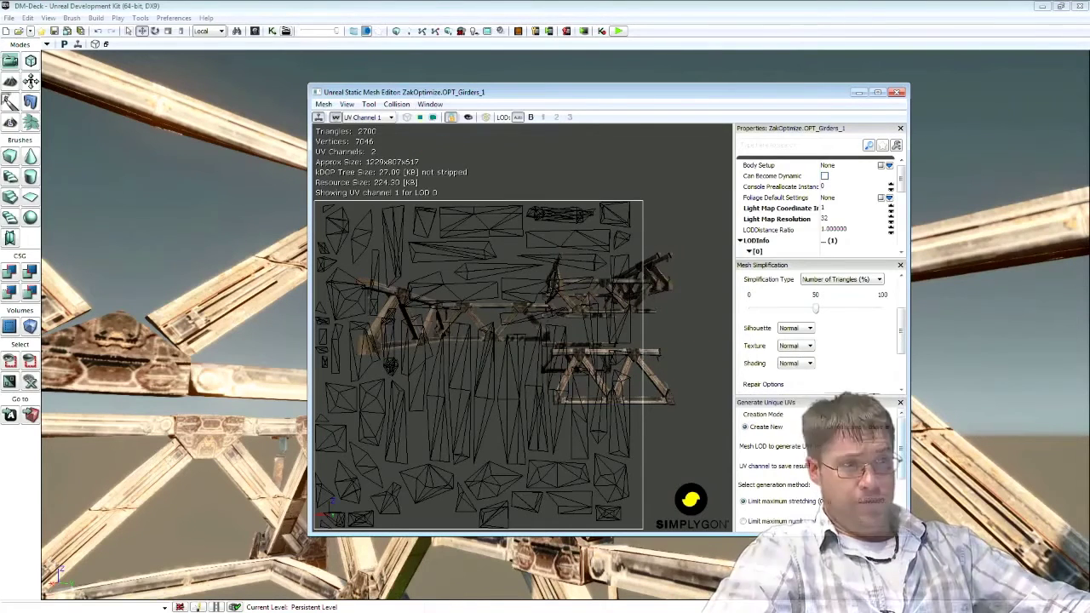
left_click_drag(904, 434, 906, 479)
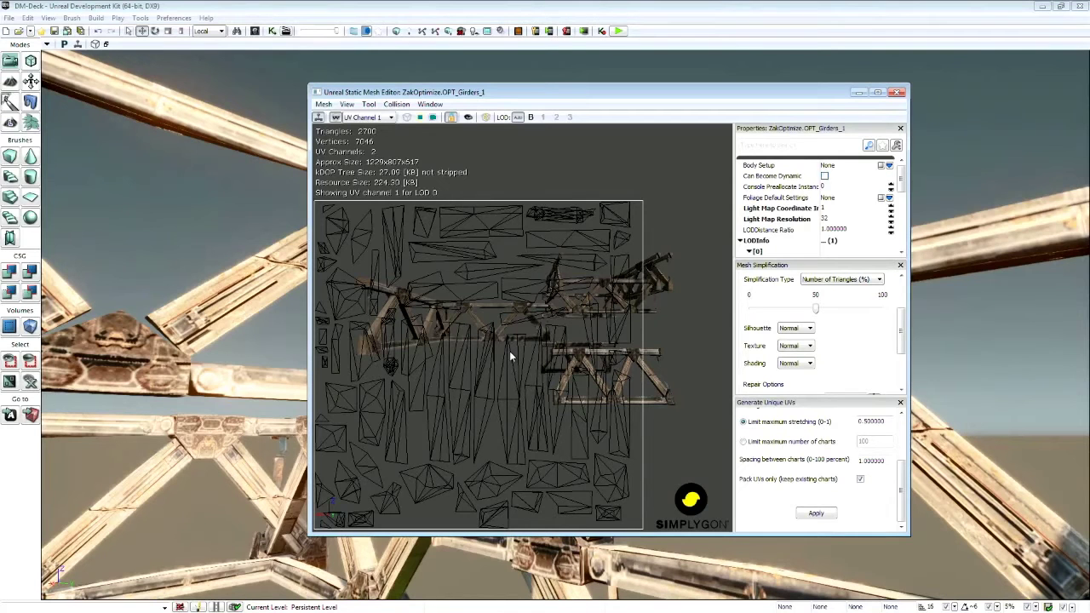
left_click(820, 514)
left_click(897, 92)
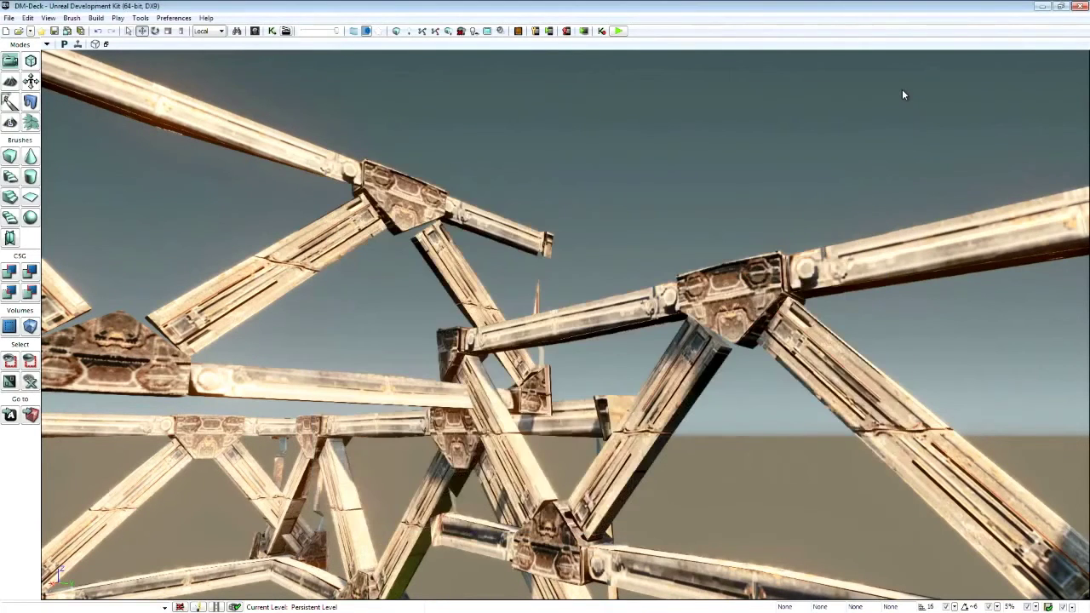
Make the Wallrotation, TowerNew2, TowerNew and TowerBackground layers visible and switch the level viewport to game view
right_click_drag(575, 239, 595, 278)
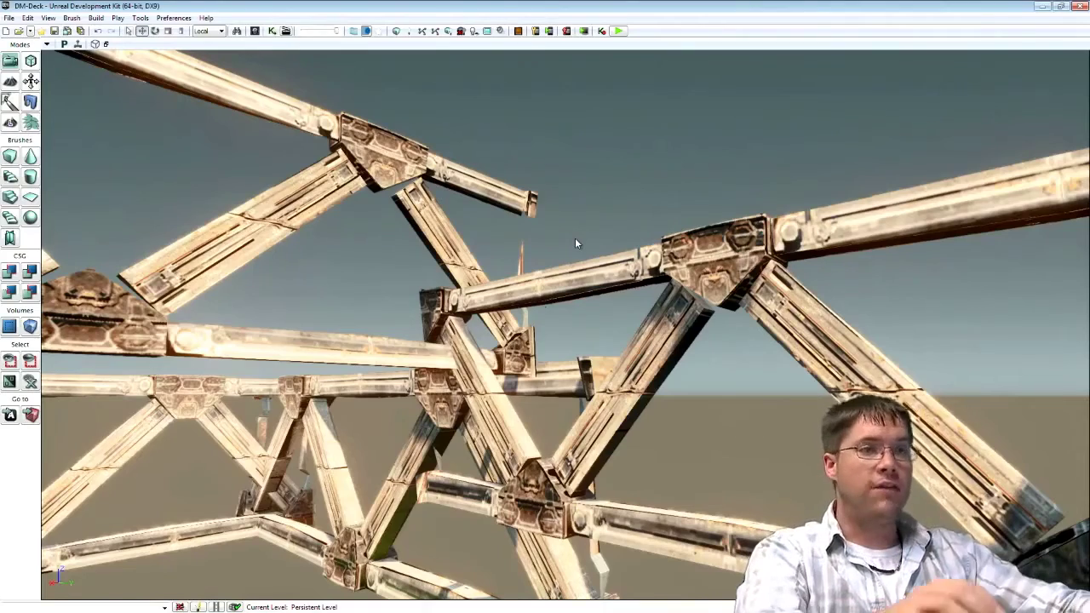
right_click_drag(541, 321, 588, 341)
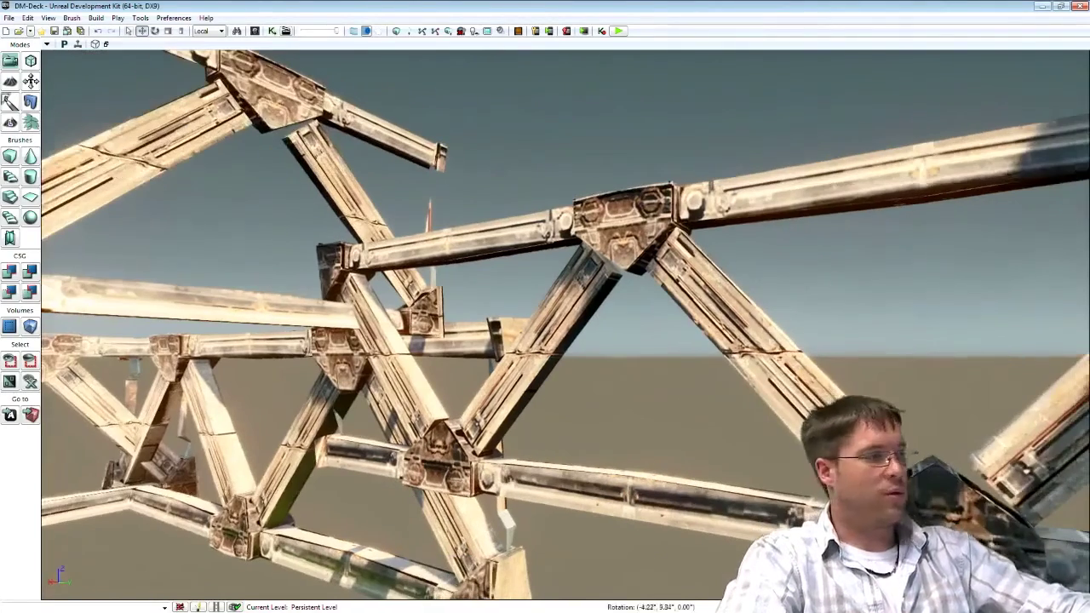
right_click_drag(664, 283, 630, 282)
left_click_drag(630, 282, 652, 260)
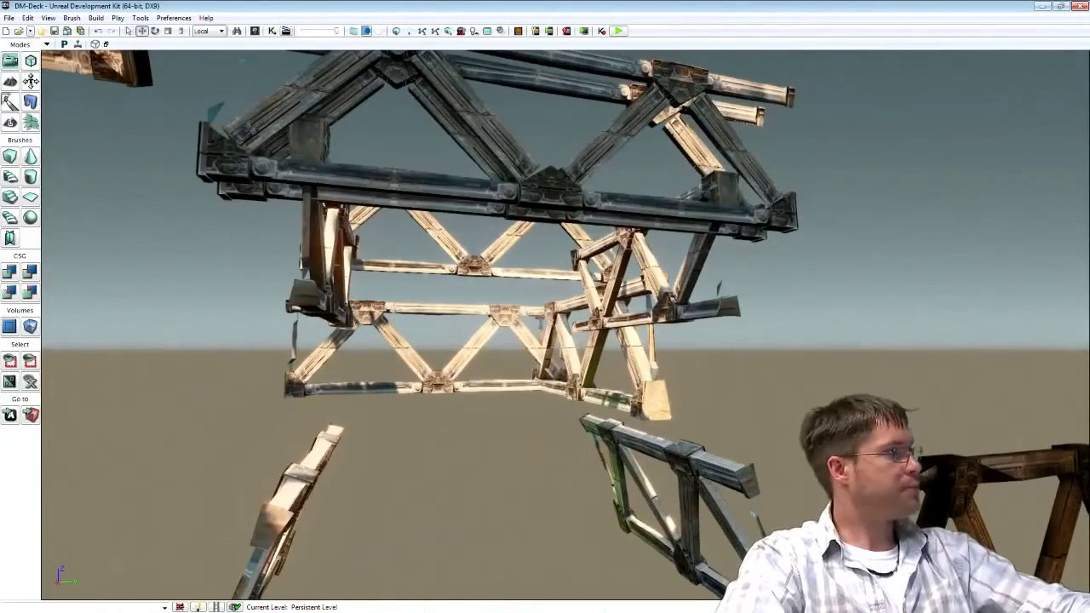
key("Delete")
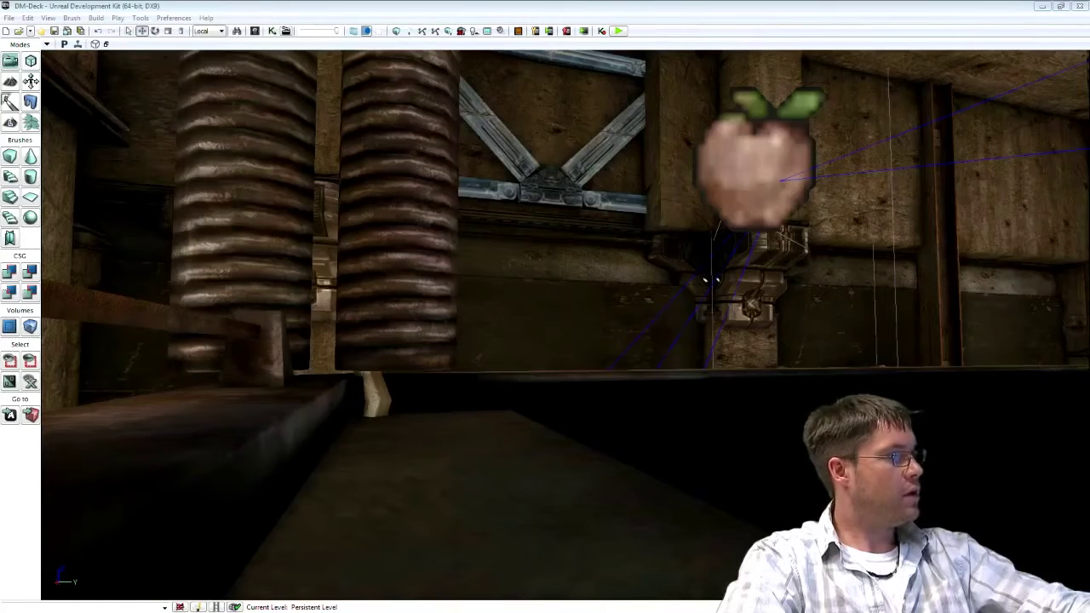
left_click_drag(1089, 69, 984, 75)
left_click(834, 263)
left_click(834, 253)
left_click(835, 246)
right_click_drag(801, 247, 622, 247)
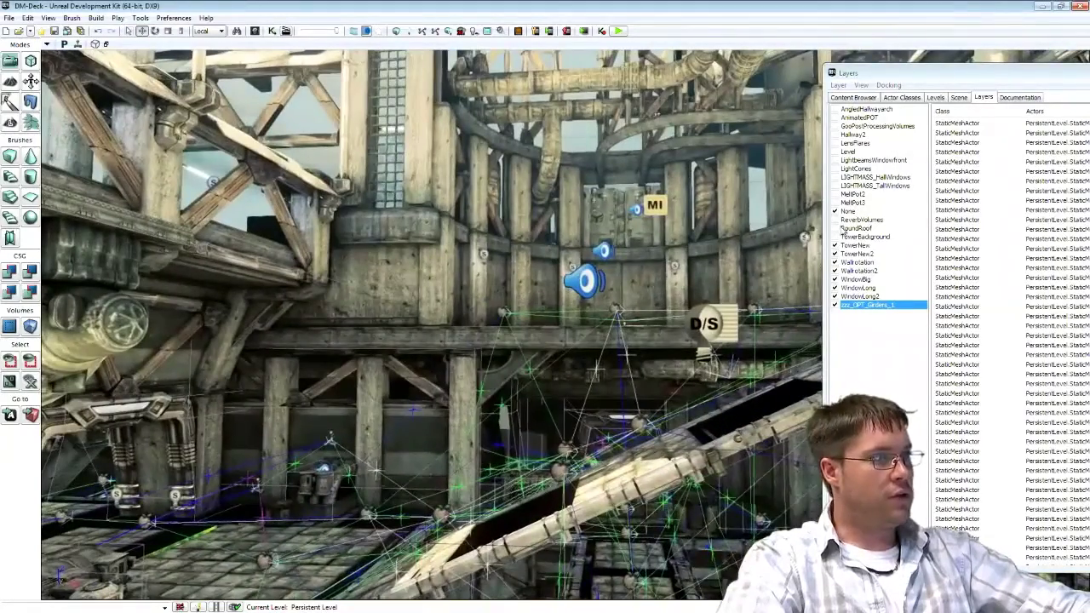
right_click_drag(814, 235, 804, 208)
key("g")
left_click(834, 237)
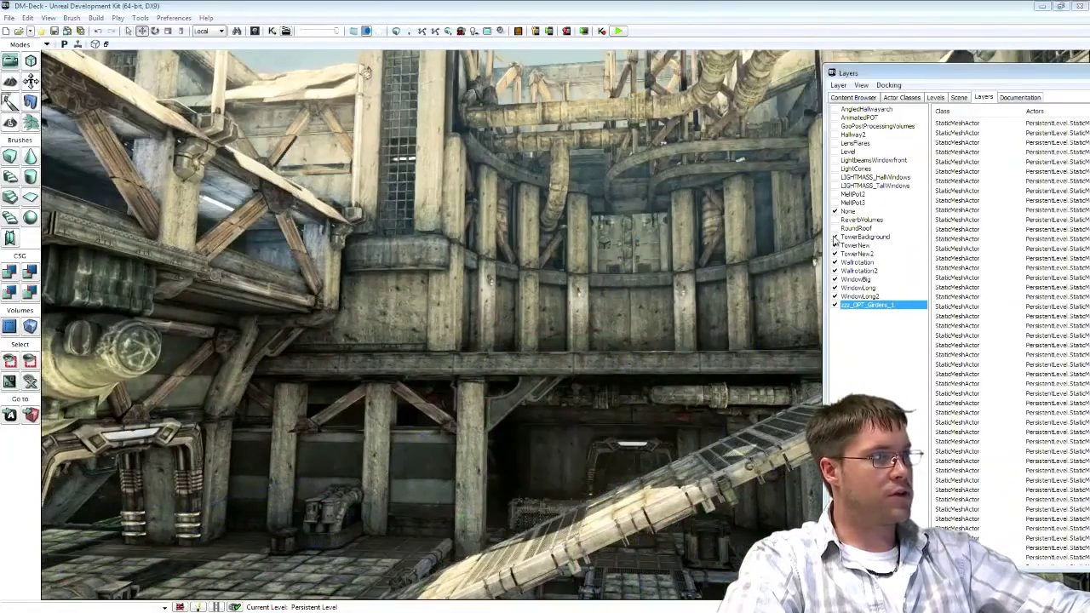
Make the remaining hidden layers visible, from RoundRoof through AngledHallwayarch, and close the layer list
left_click(835, 228)
left_click(835, 220)
left_click(835, 186)
left_click(834, 178)
left_click(834, 169)
left_click(834, 160)
left_click(834, 152)
left_click(835, 144)
left_click(835, 135)
left_click(834, 126)
left_click(835, 117)
left_click(835, 109)
left_click_drag(892, 76, 685, 93)
left_click_drag(952, 91, 787, 100)
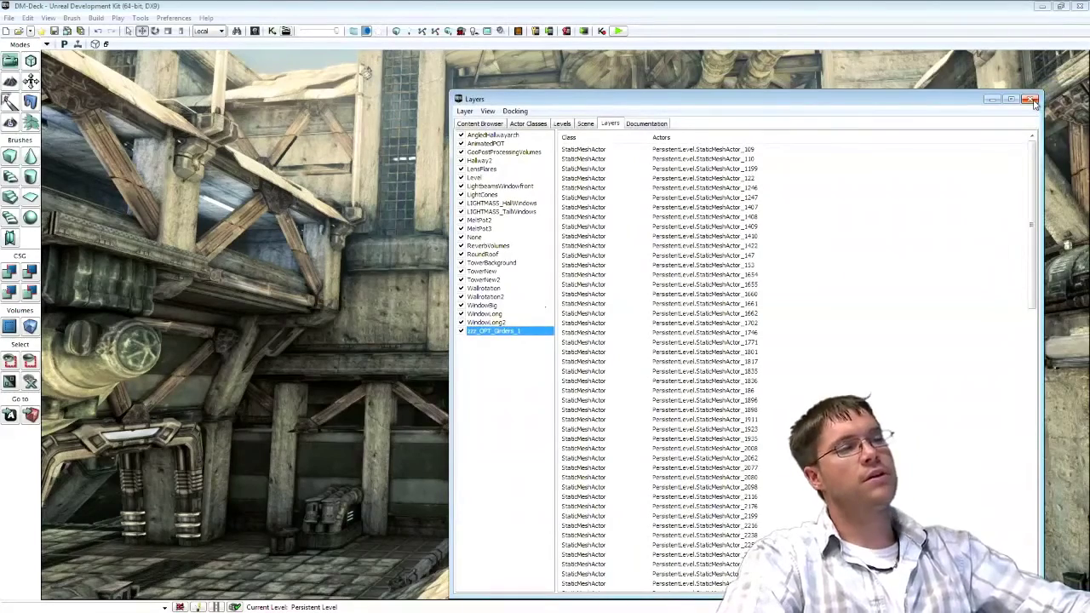
left_click(1031, 101)
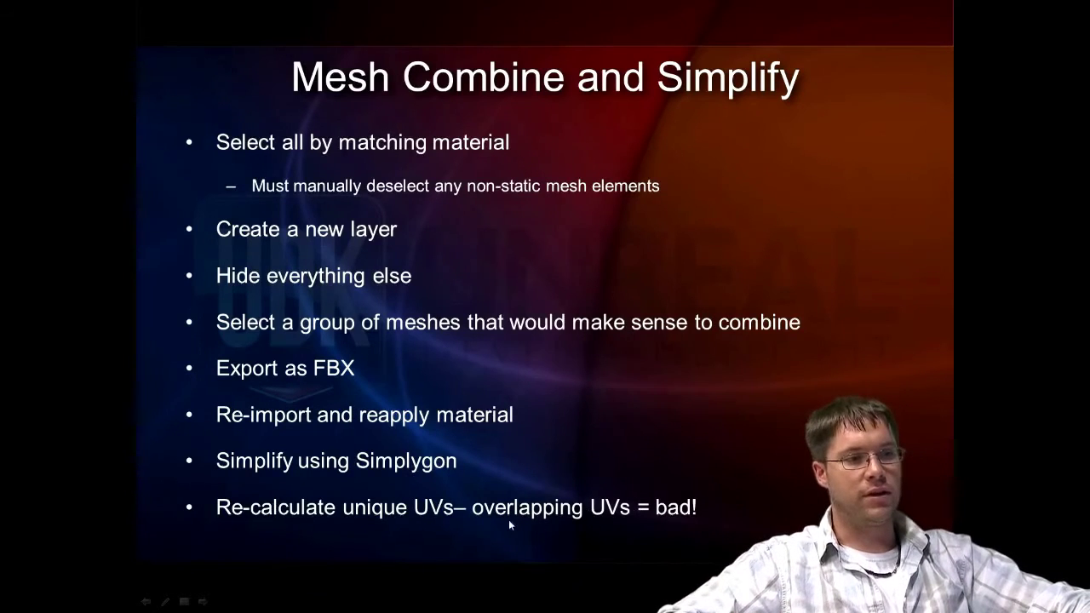
left_click(505, 440)
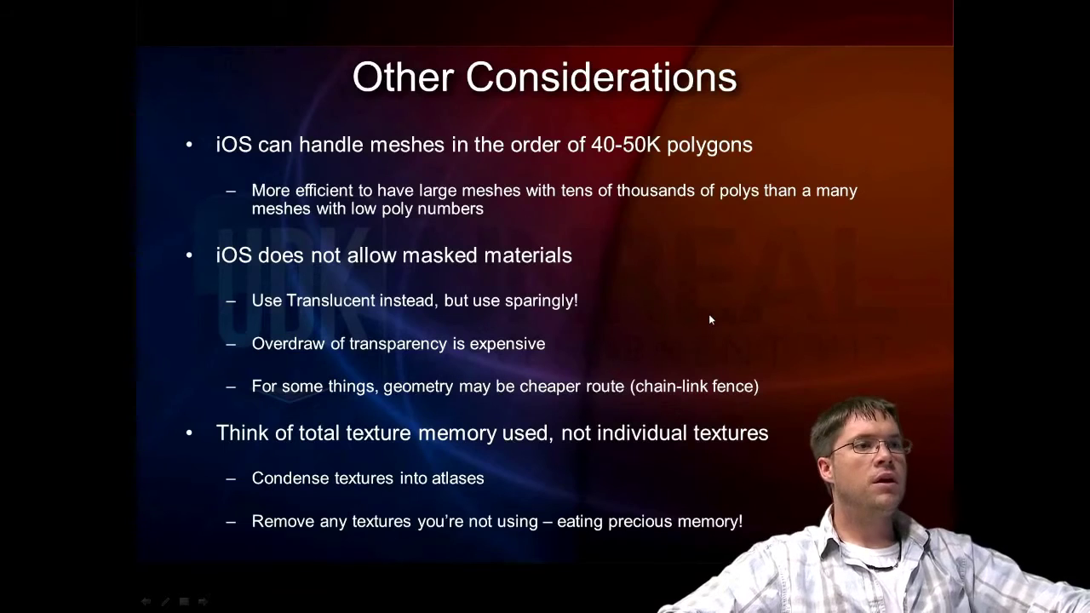
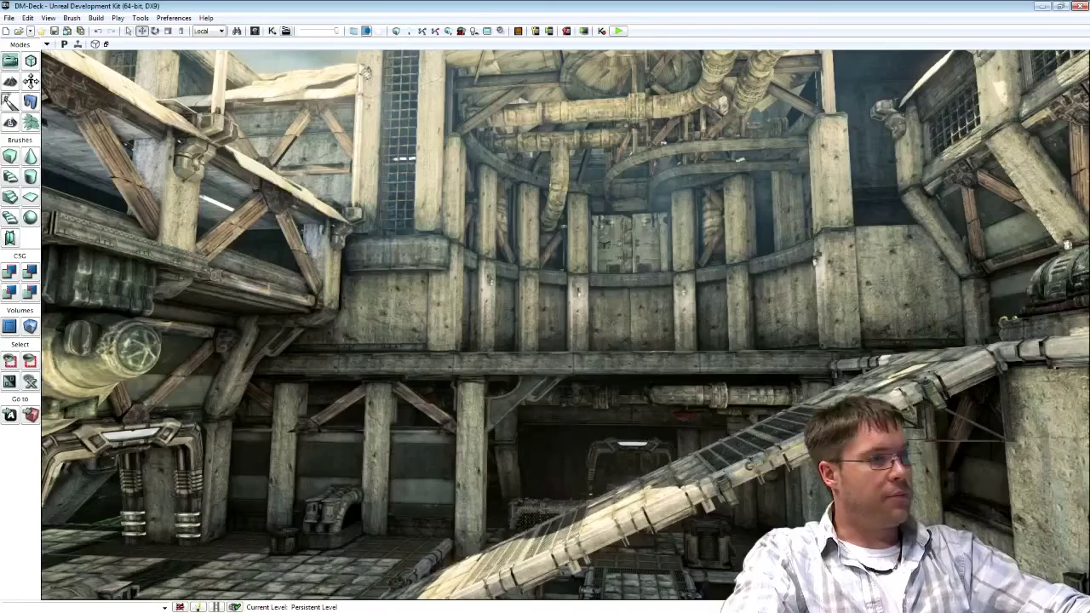
Open the EpicCitadel map from the Mobile maps folder, discarding the unsaved changes to dm-deck
left_click(9, 18)
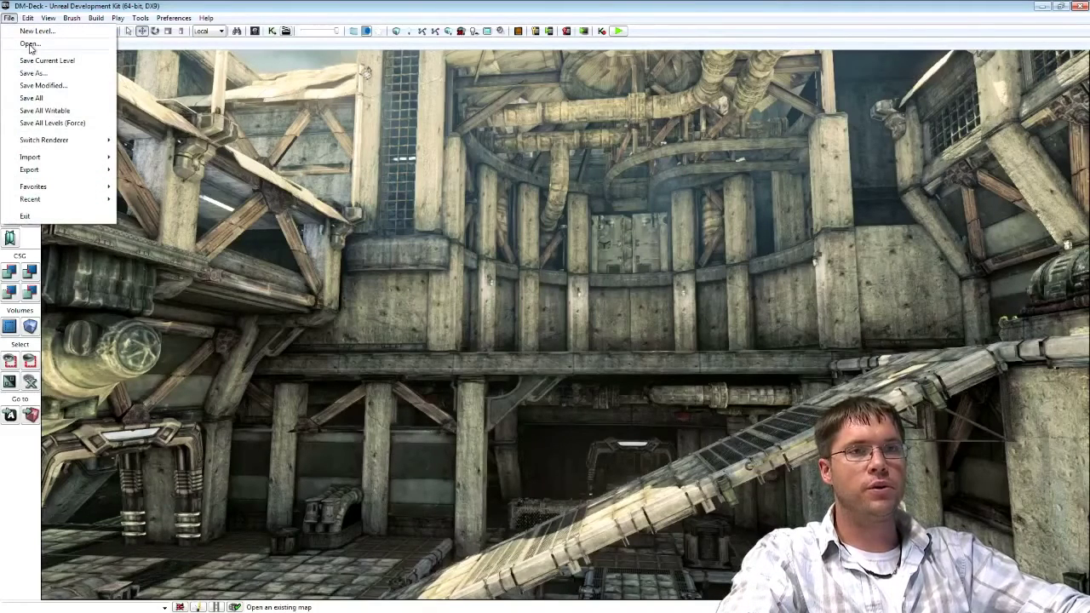
left_click(30, 45)
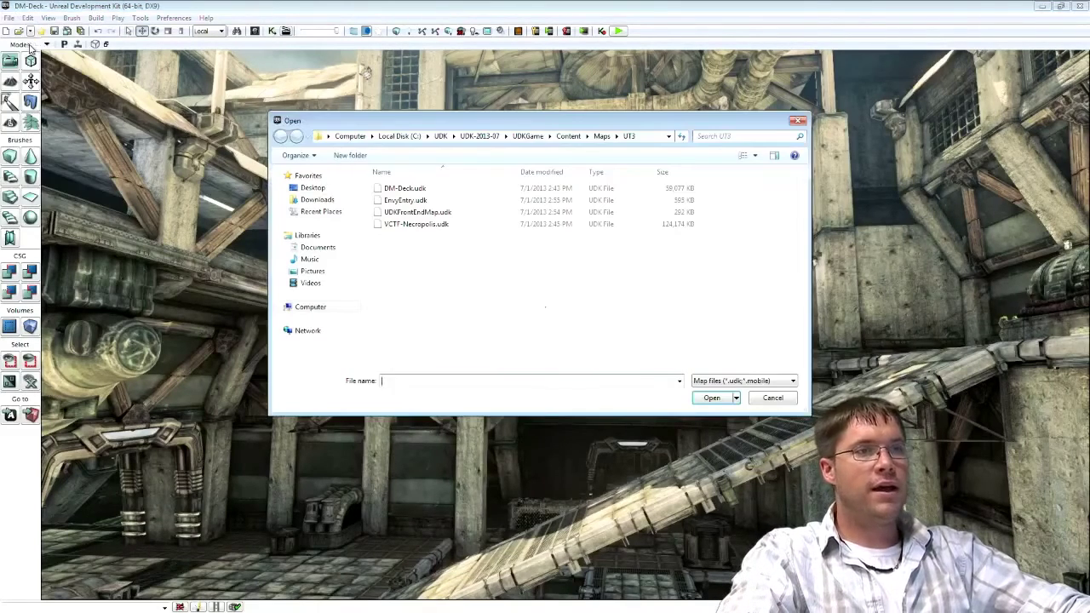
left_click(567, 136)
double_click(394, 201)
left_click(568, 136)
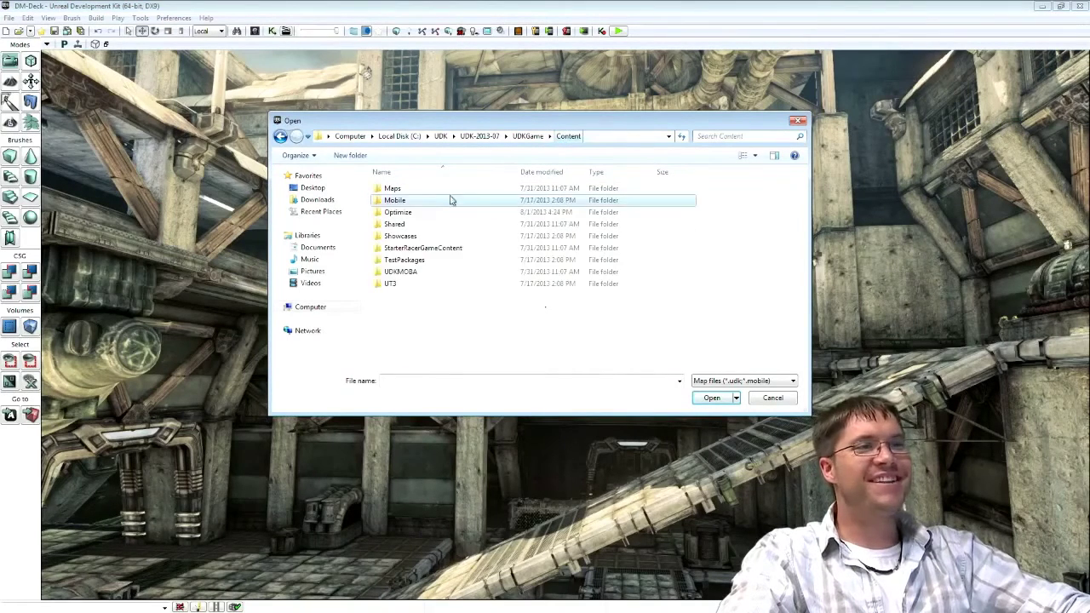
double_click(393, 188)
double_click(400, 224)
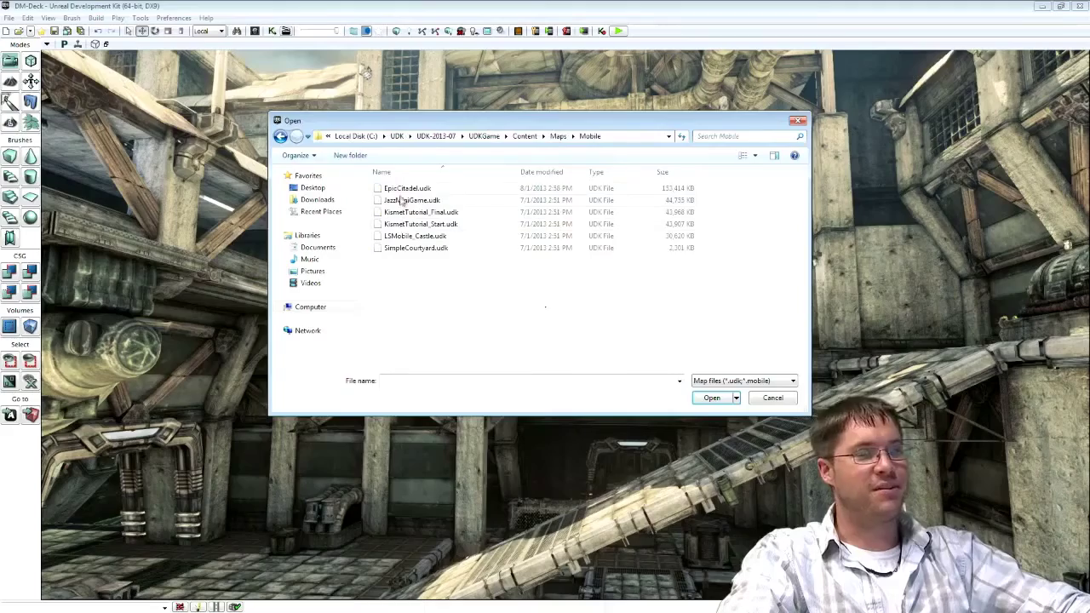
double_click(410, 198)
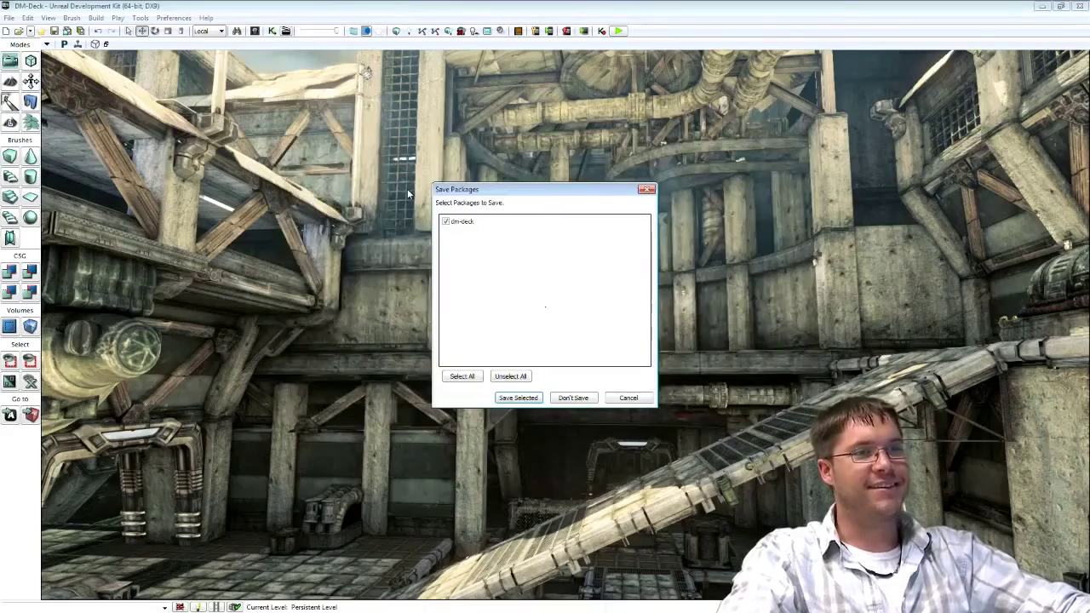
left_click(568, 398)
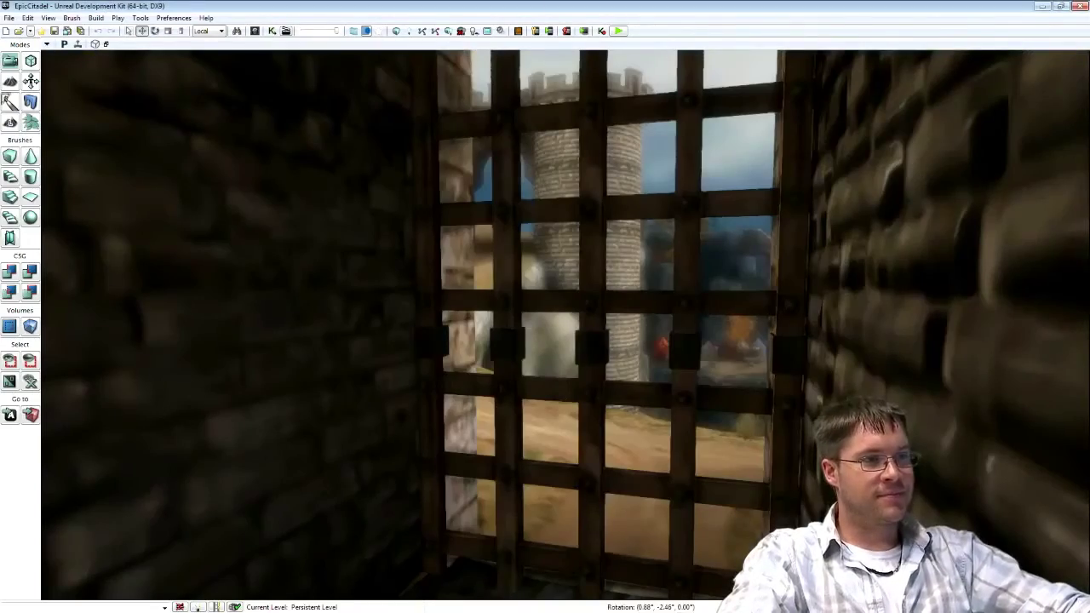
Move from the portcullis passage to the statue hall and examine its statue, lanterns, chandelier and arches
right_click_drag(545, 307, 746, 426)
key("w")
key("s")
key("w")
key("w")
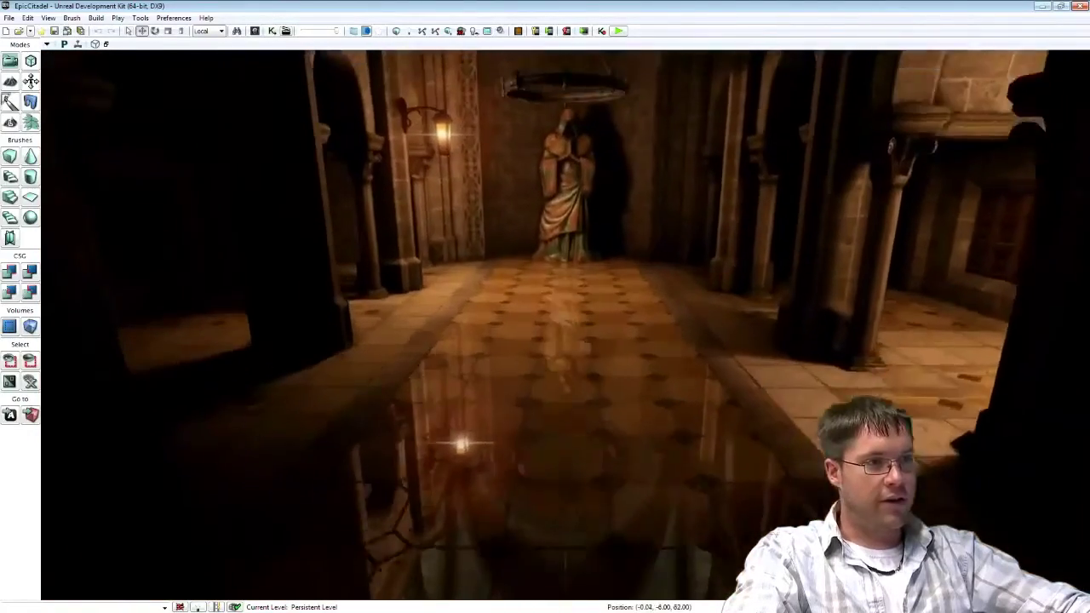
right_click_drag(575, 324, 576, 288)
left_click_drag(593, 325, 587, 247)
left_click_drag(561, 164, 545, 164)
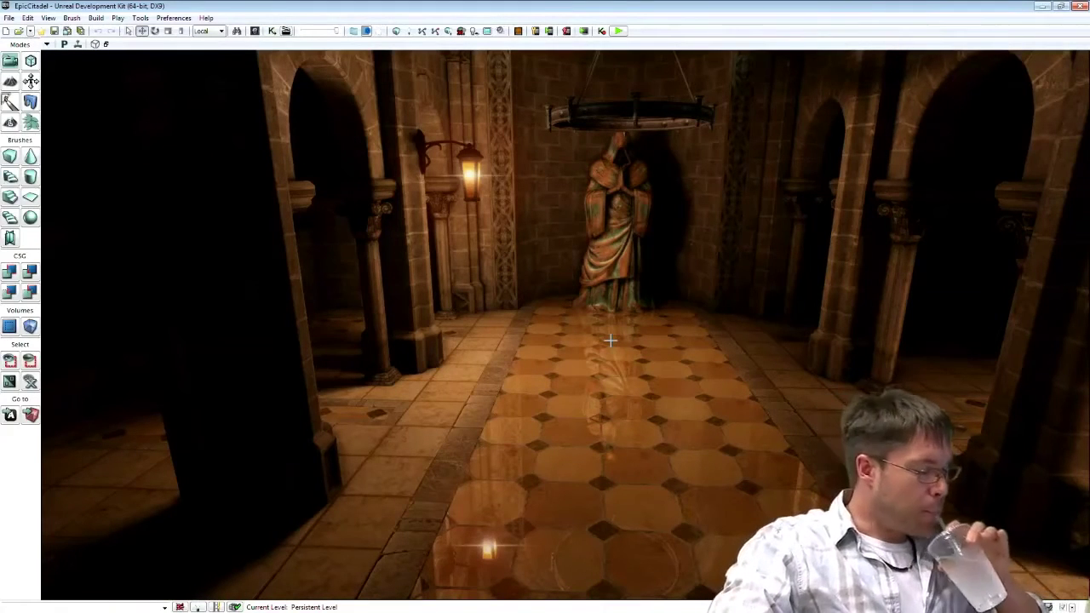
left_click_drag(609, 341, 619, 408)
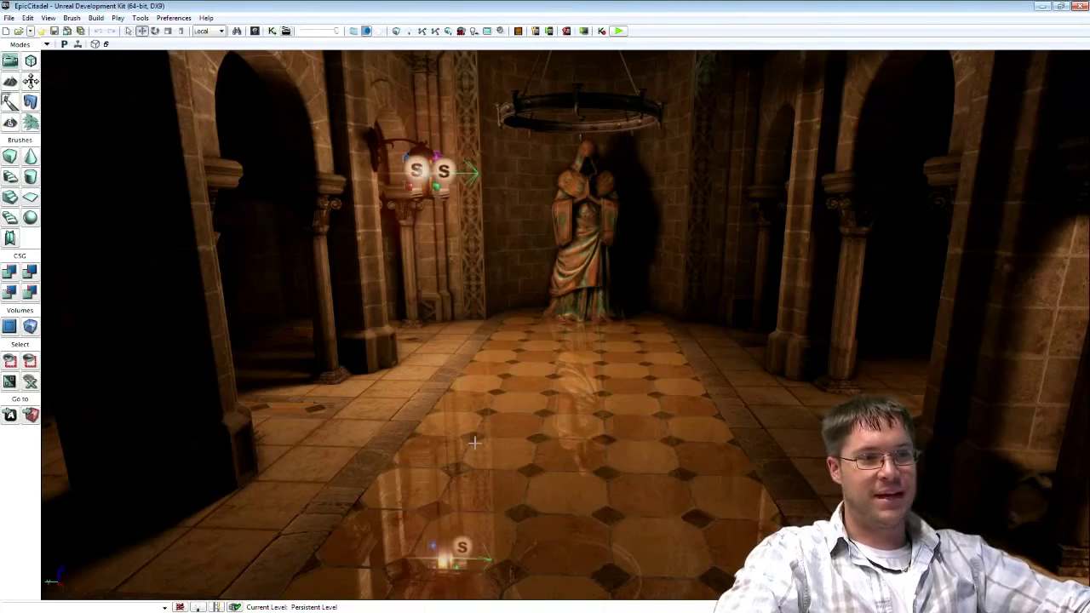
right_click_drag(566, 473, 576, 425)
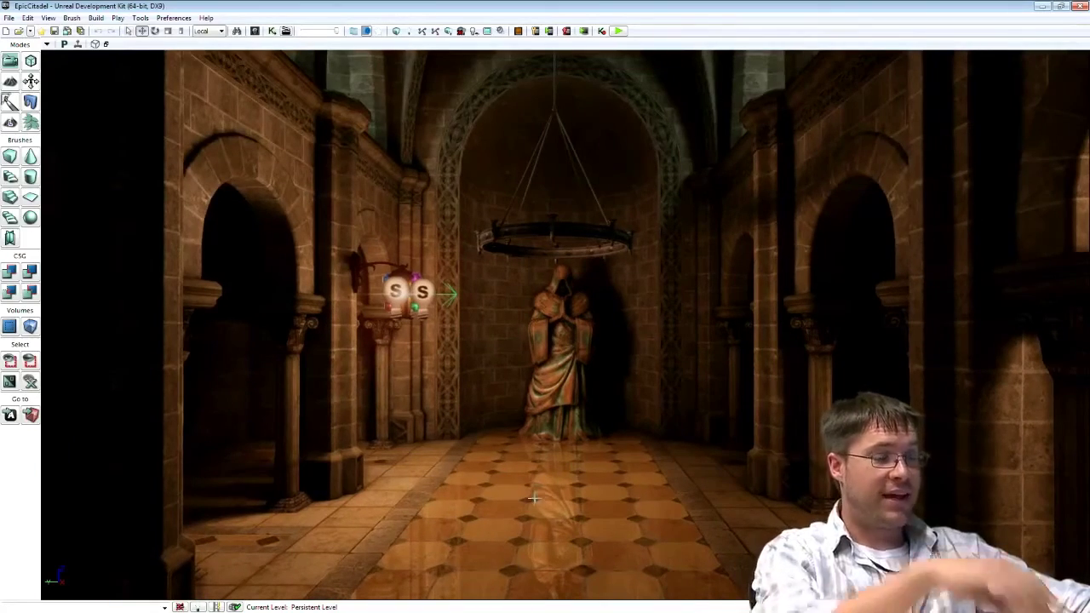
Examine the reflections on the tiled floor in front of the statue from several heights and distances
middle_click_drag(609, 401, 596, 587)
left_click_drag(609, 401, 612, 315)
left_click(645, 154)
middle_click_drag(638, 407, 638, 320)
right_click_drag(638, 407, 638, 477)
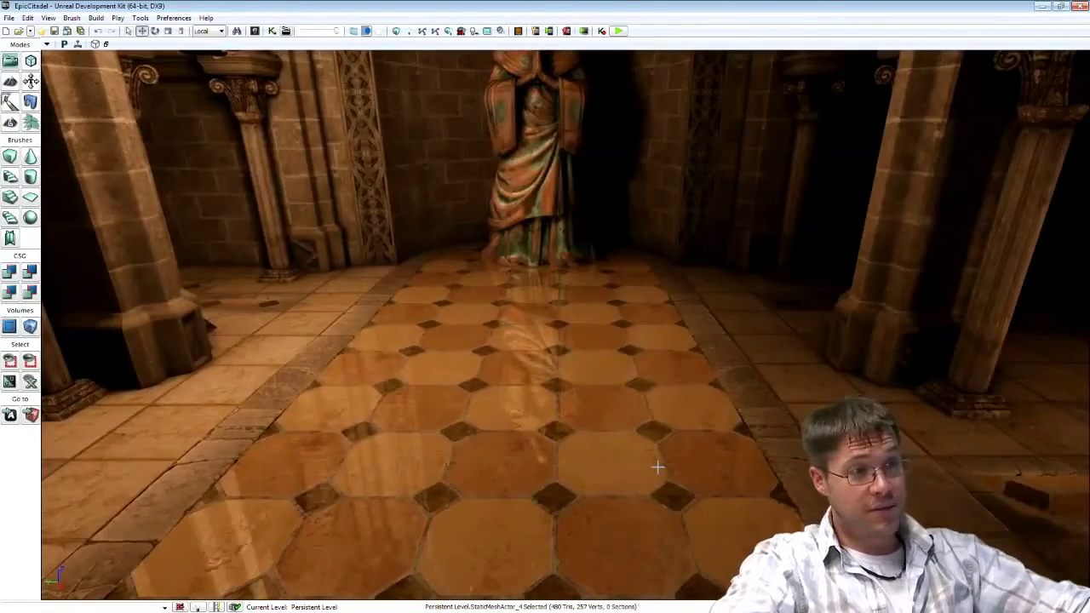
middle_click_drag(647, 318, 648, 396)
right_click_drag(647, 318, 647, 247)
middle_click_drag(647, 318, 648, 213)
right_click_drag(650, 312, 694, 256)
left_click_drag(649, 311, 650, 229)
right_click_drag(650, 312, 650, 421)
left_click_drag(650, 311, 650, 297)
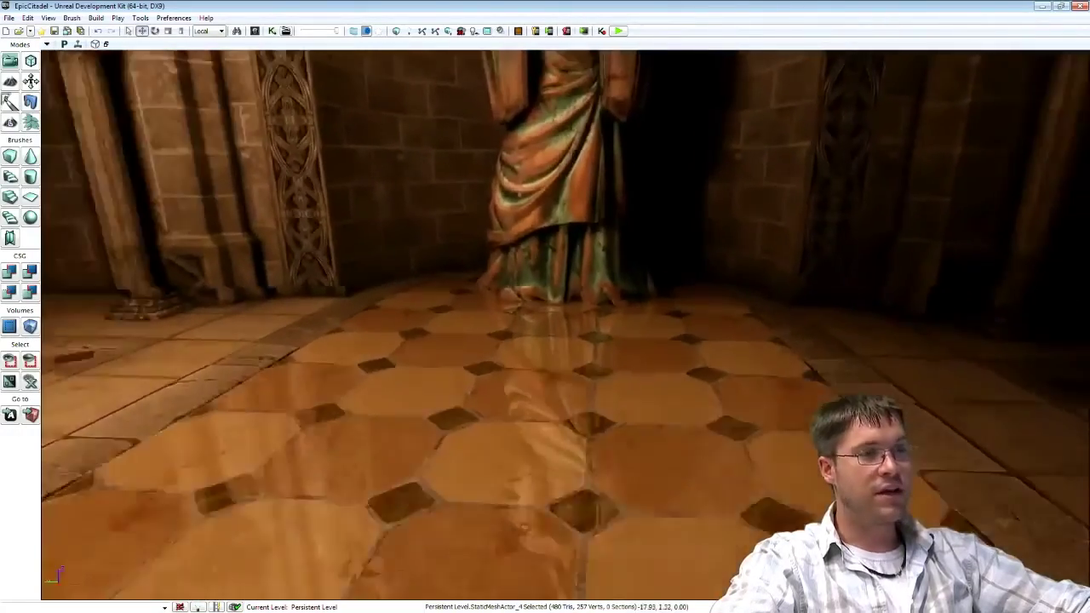
left_click_drag(636, 365, 635, 426)
right_click_drag(635, 364, 636, 332)
left_click_drag(630, 336, 625, 421)
middle_click_drag(647, 291, 363, 400)
mouse_move(627, 293)
middle_mouse_down()
mouse_move(626, 392)
mouse_move(635, 285)
middle_mouse_up()
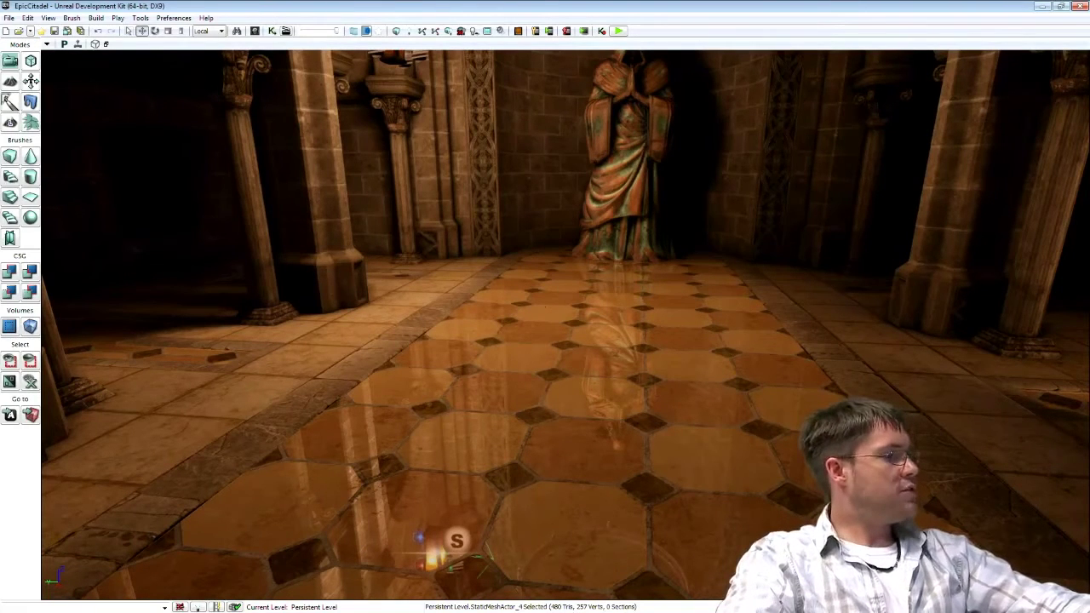
Switch to the slide presentation and advance from Other Considerations to the Infinity Blade 2 slide
key("alt+Tab")
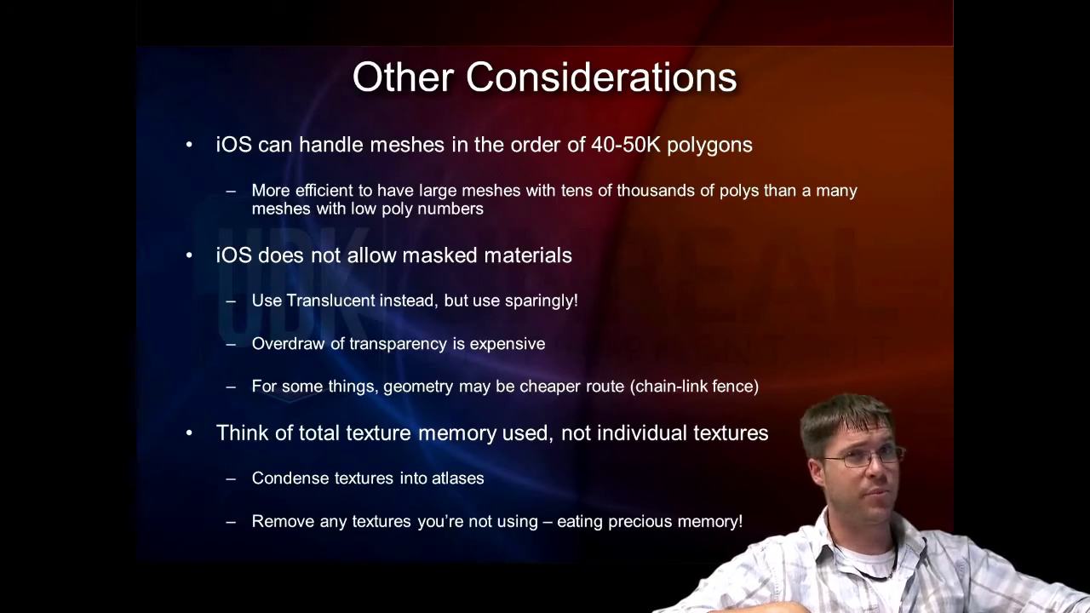
key("Right")
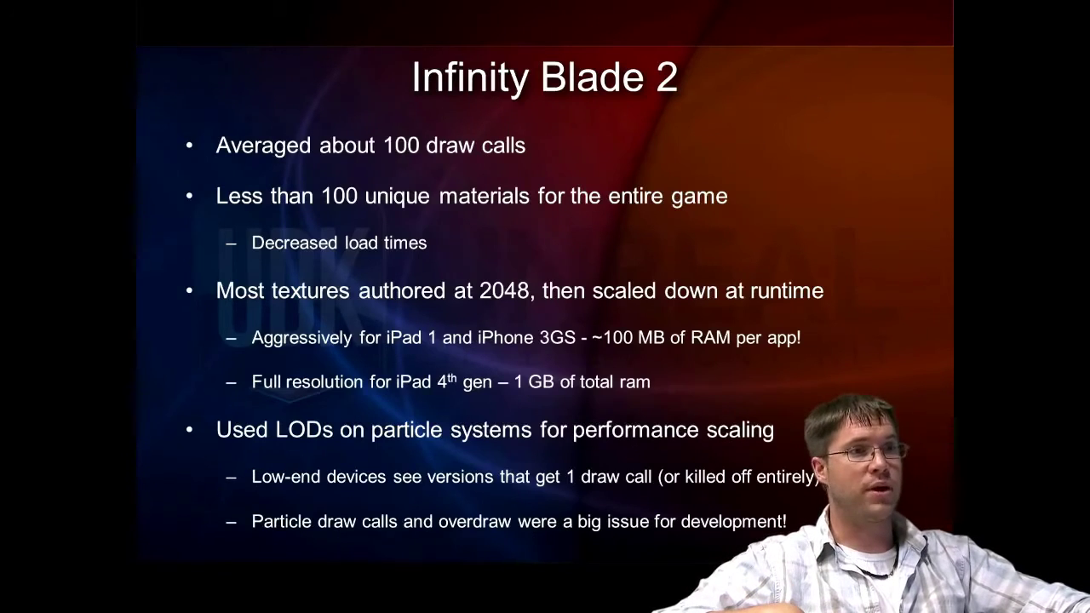